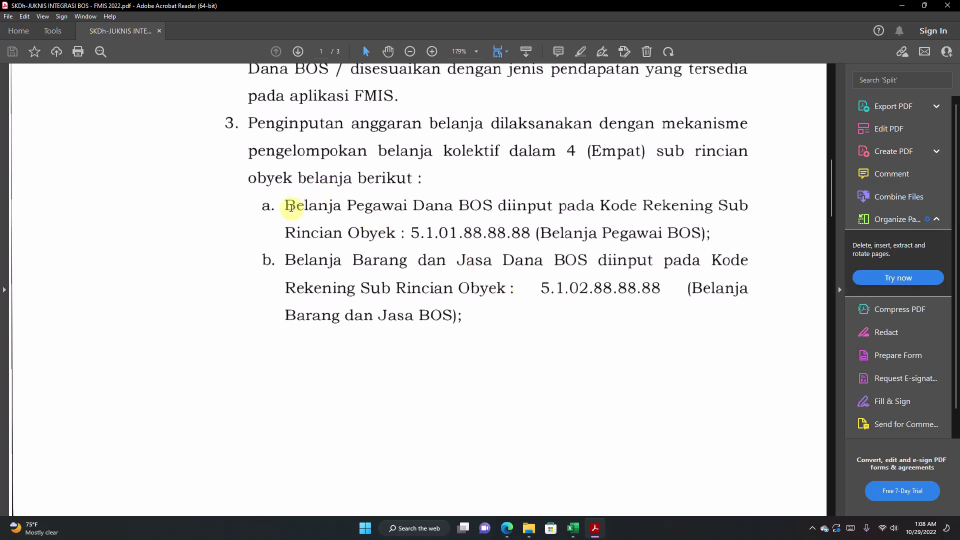
Step: Review the guidance's item 3a personnel rule and item b goods-and-services code 5.1.02.88.88.88
drag(288, 206, 504, 220)
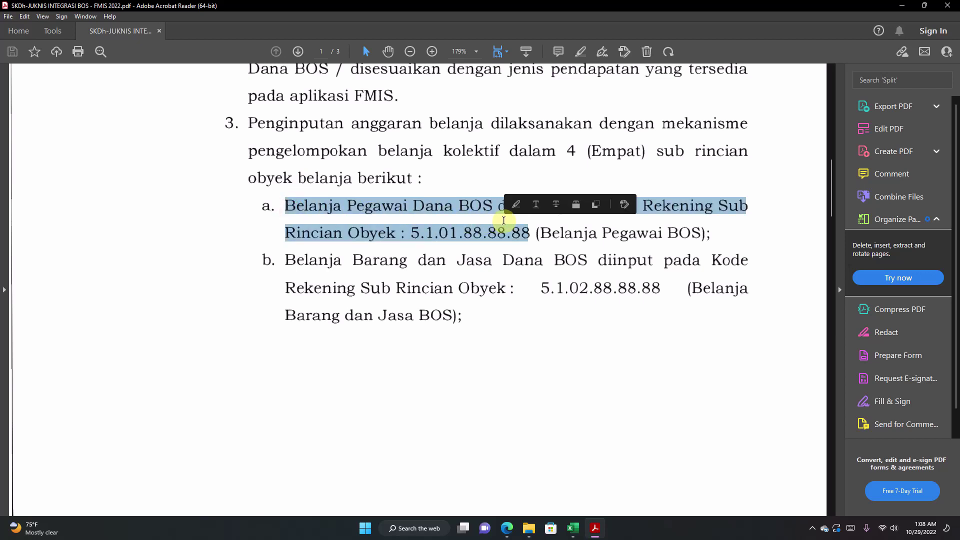
click(382, 207)
drag(299, 206, 680, 235)
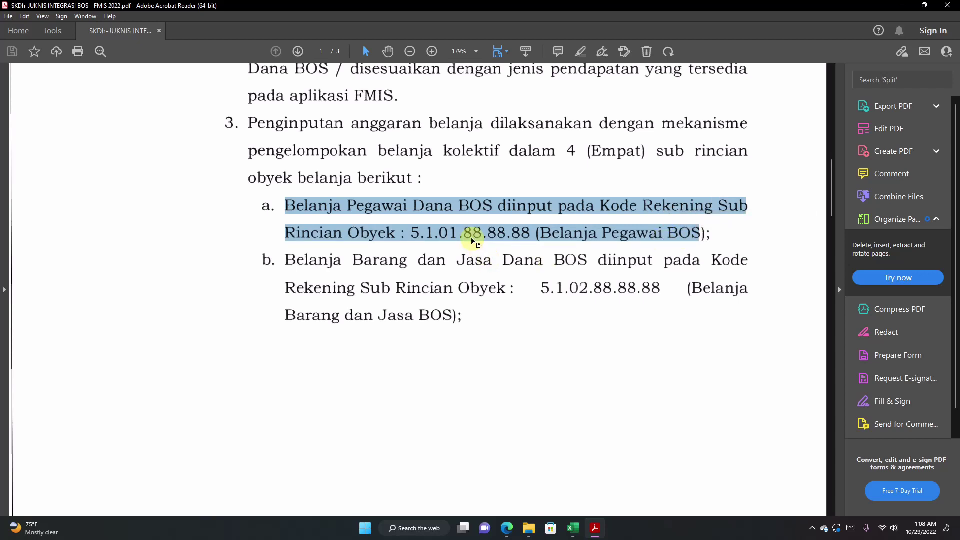
click(496, 233)
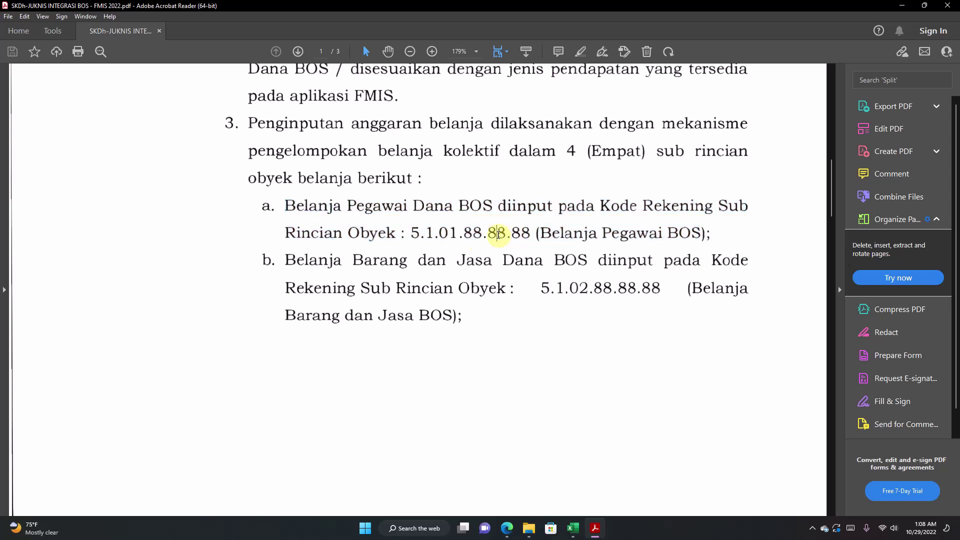
drag(408, 233, 529, 233)
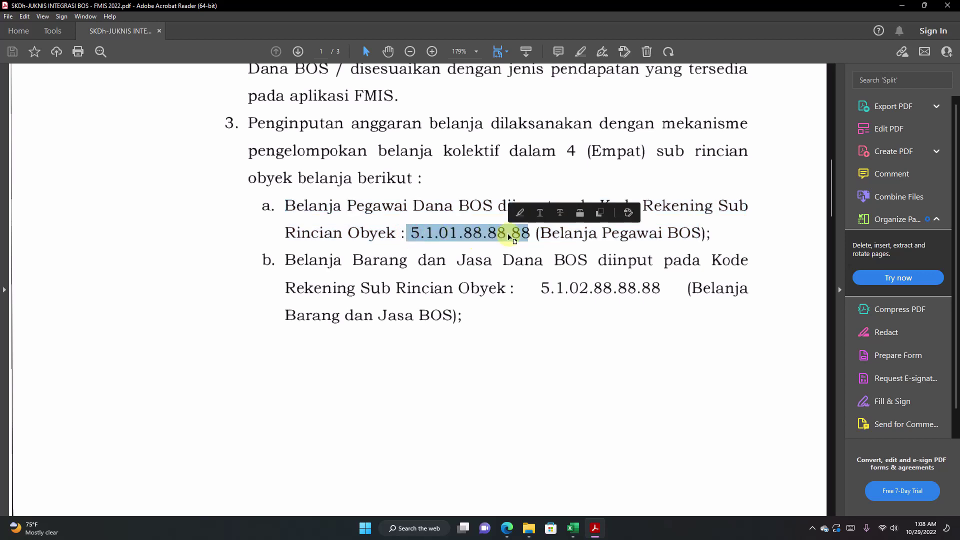
scroll(507, 235, down, 1)
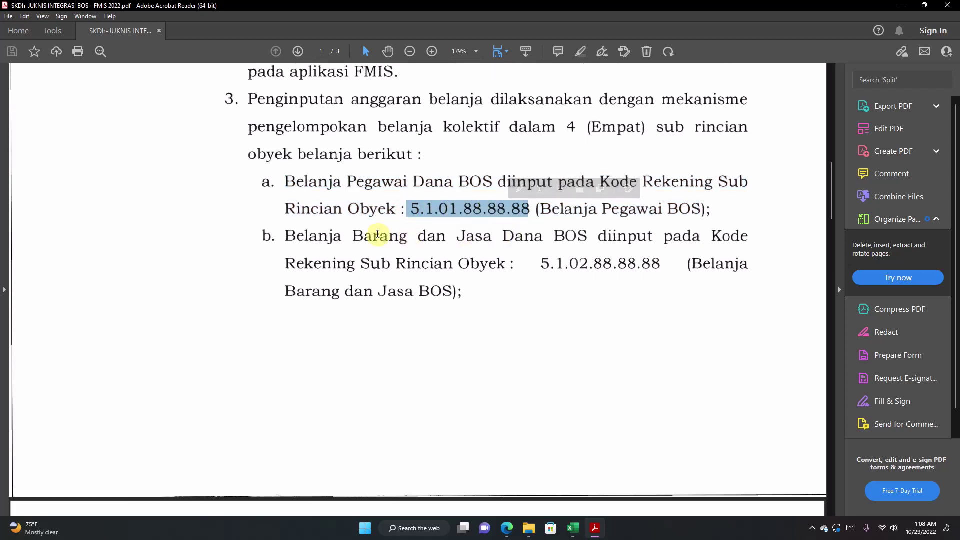
scroll(378, 234, down, 1)
scroll(377, 234, down, 1)
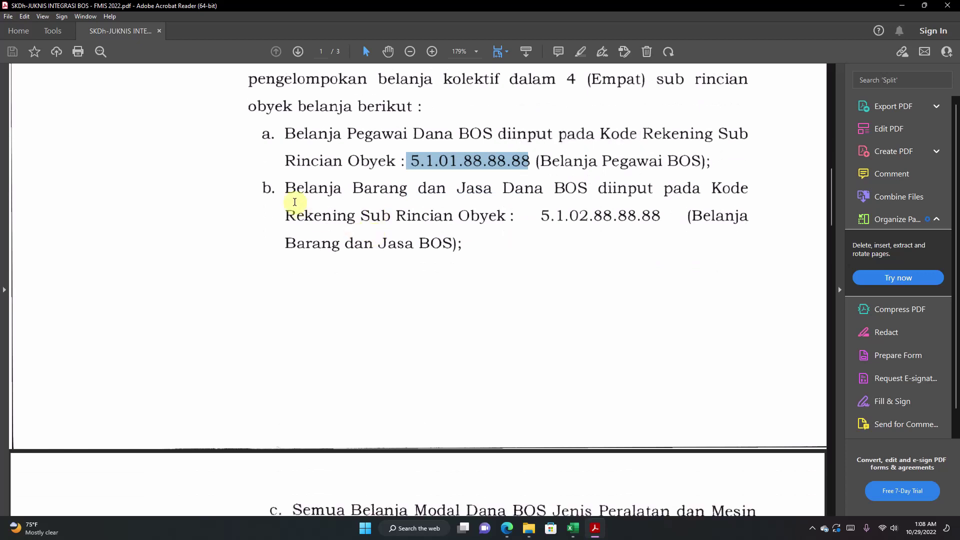
drag(288, 189, 668, 188)
click(535, 221)
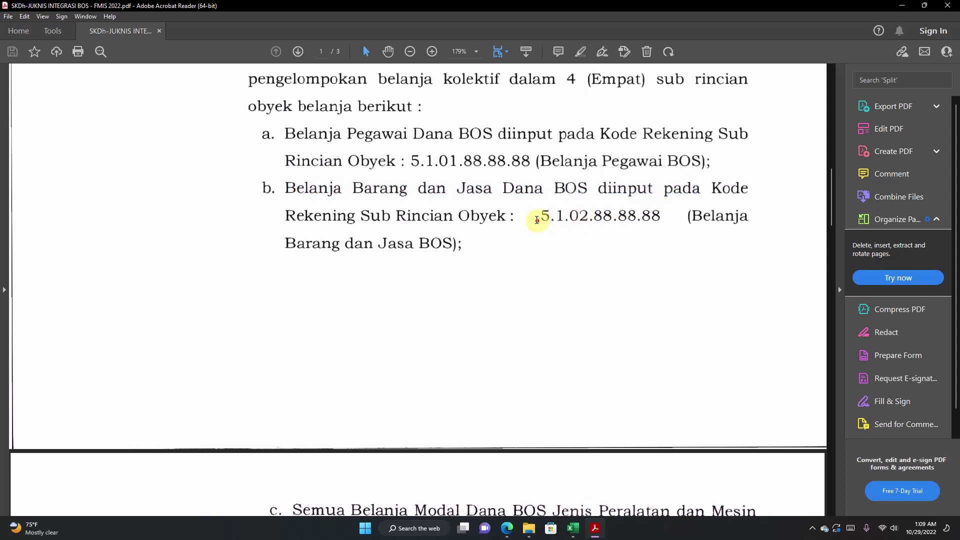
click(661, 218)
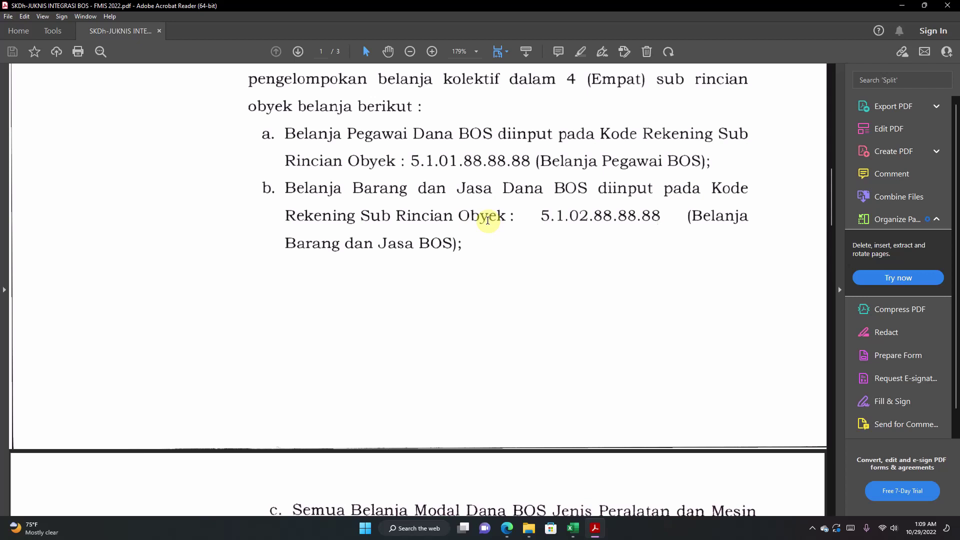
drag(548, 216, 660, 216)
click(594, 217)
Step: Review item c's capital accounts: 5.2.02.05.01.05 Alat Kantor Lainnya and 5.2.05.01.01.01 Buku Umum
scroll(593, 218, down, 2)
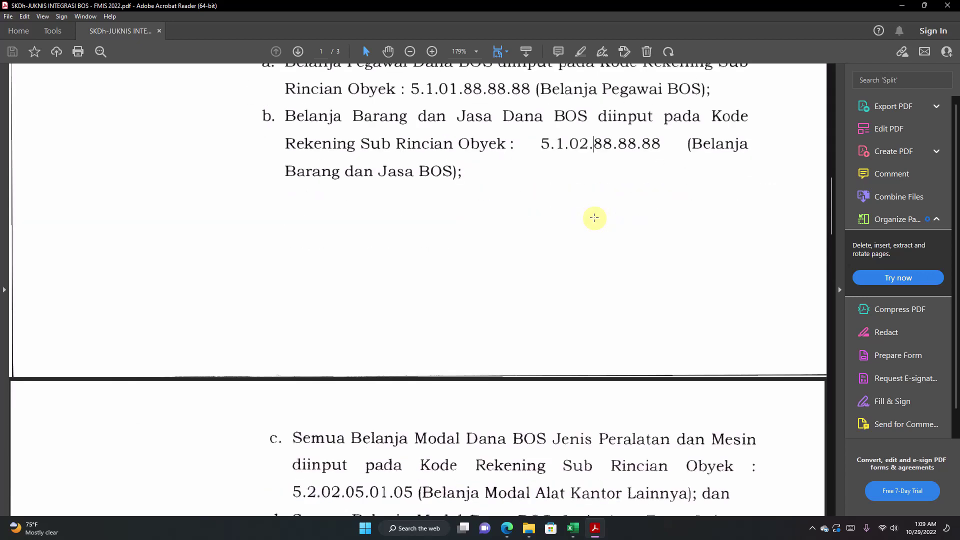
scroll(594, 218, down, 5)
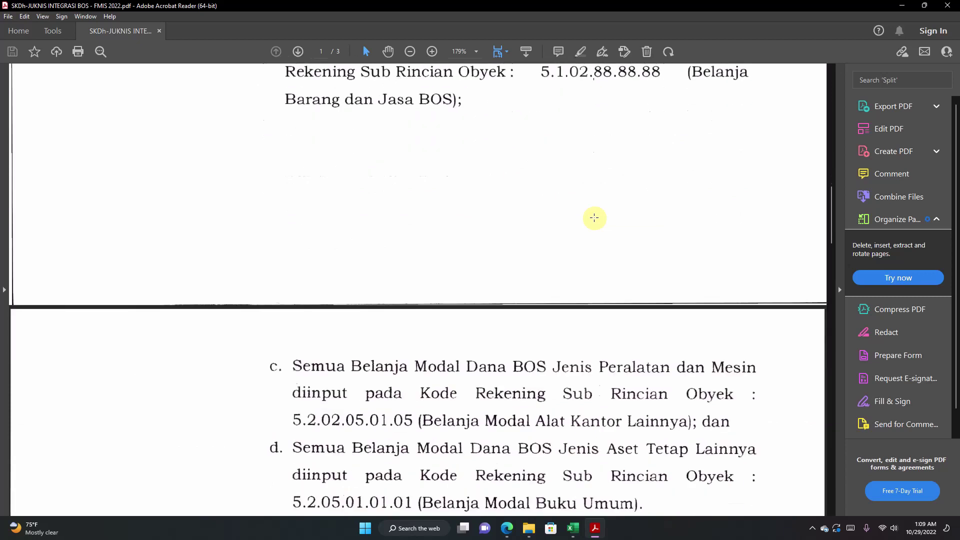
scroll(594, 218, down, 3)
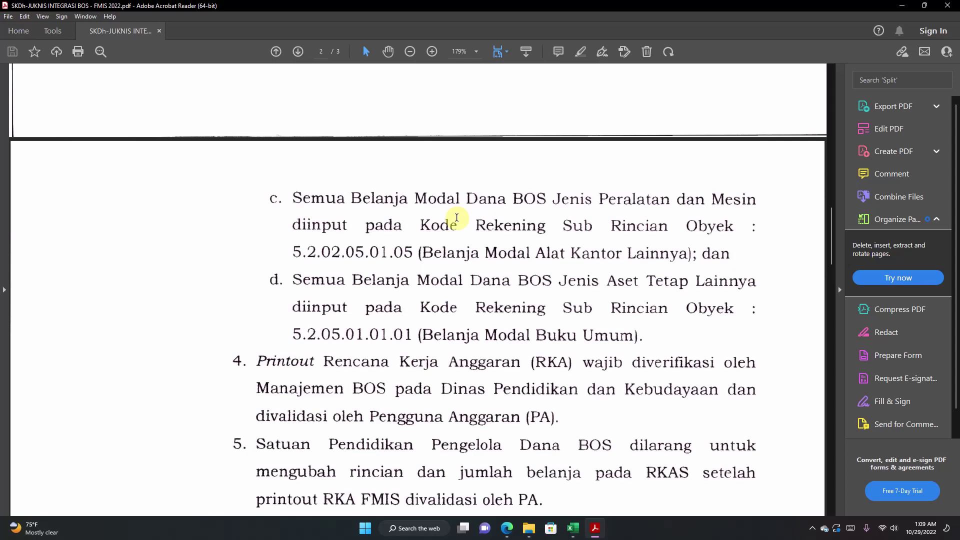
drag(368, 225, 653, 236)
click(499, 251)
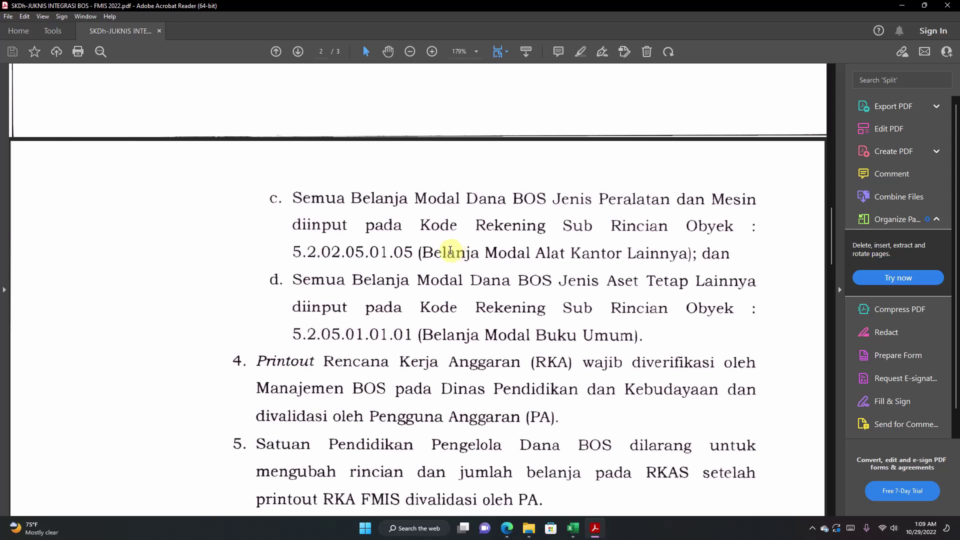
drag(294, 251, 411, 251)
click(599, 197)
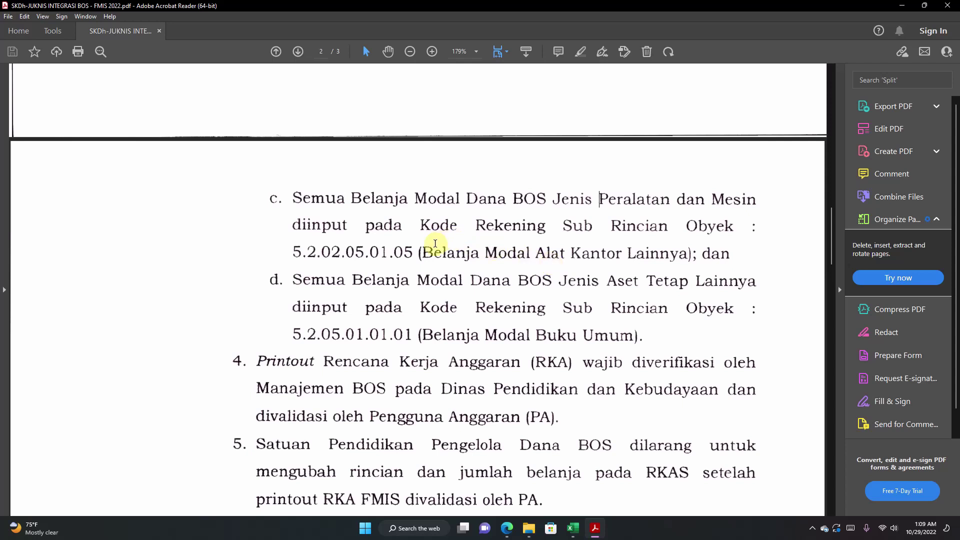
drag(424, 253, 680, 253)
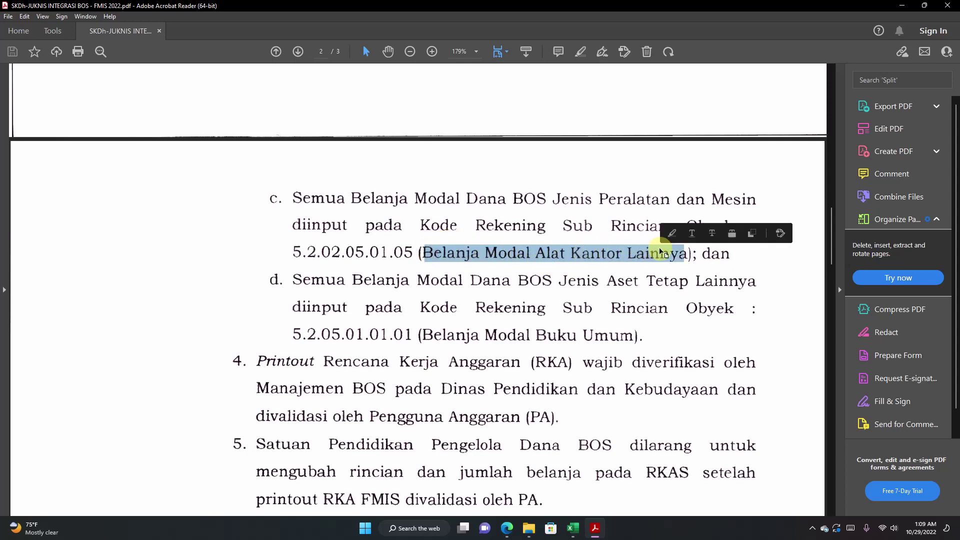
click(570, 255)
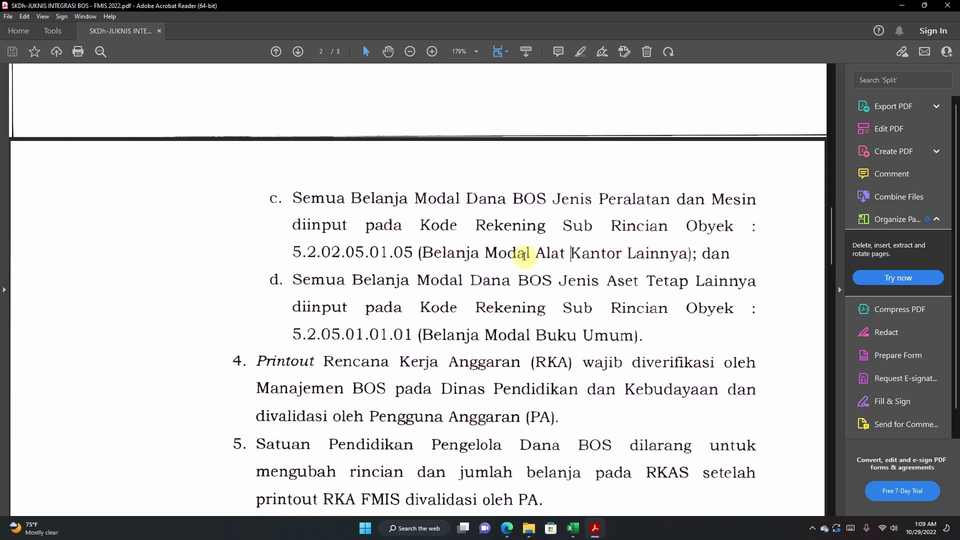
drag(423, 252, 684, 254)
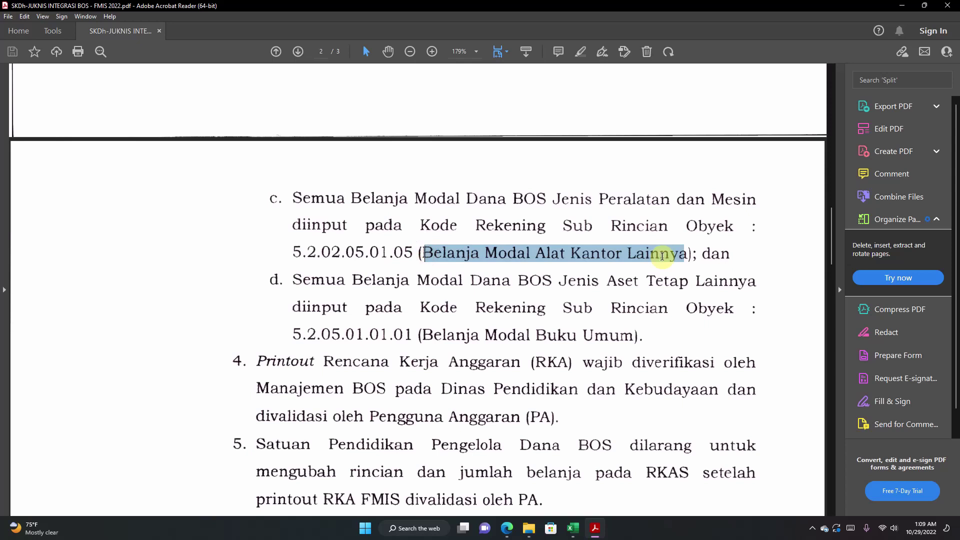
click(550, 252)
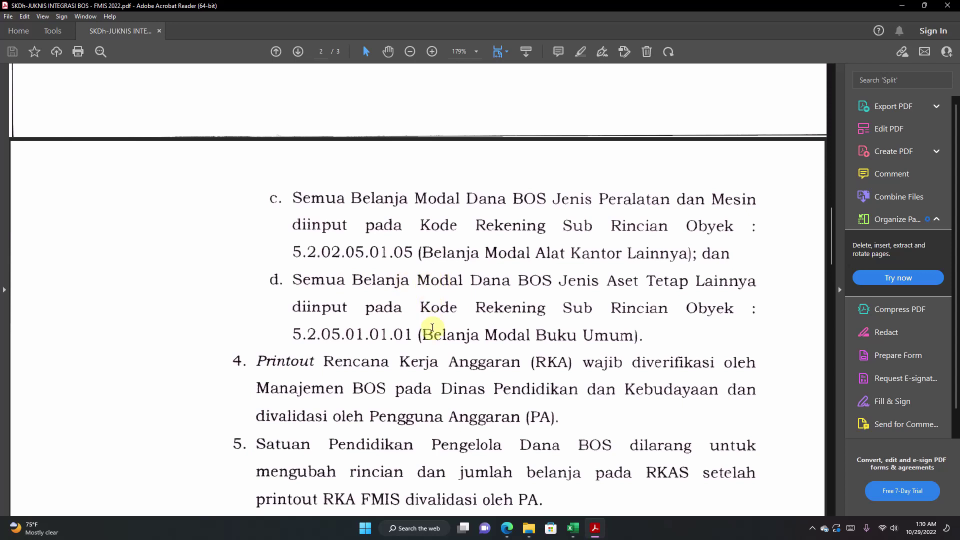
drag(429, 334, 629, 342)
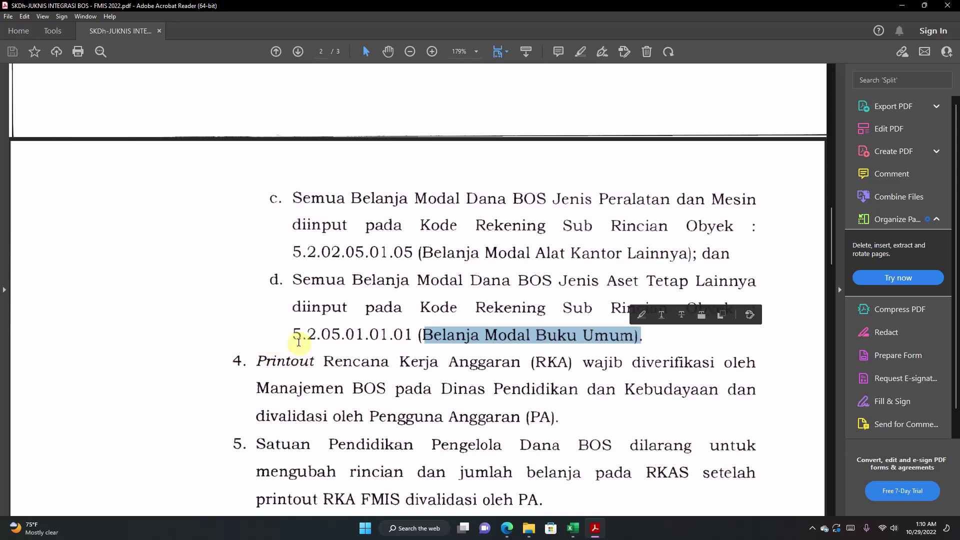
drag(302, 335, 409, 335)
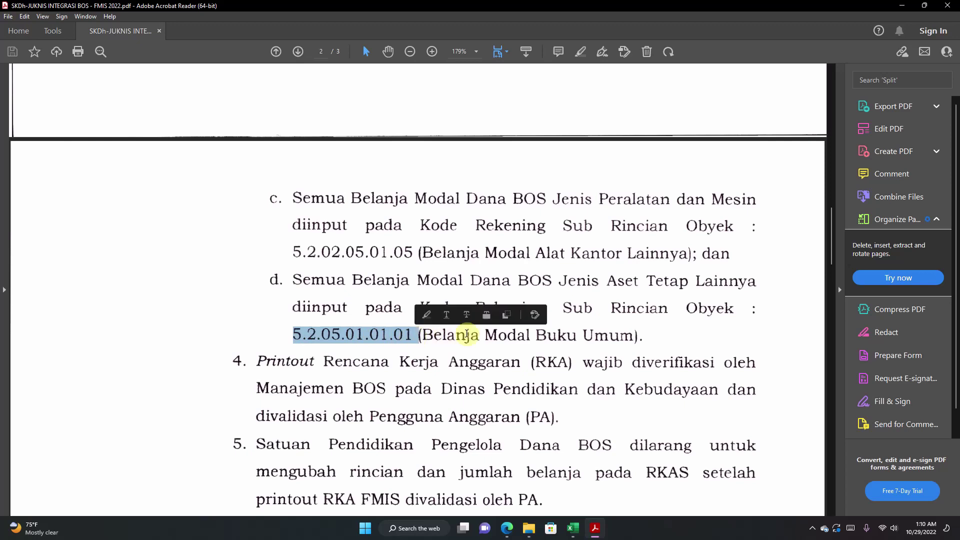
click(380, 285)
scroll(379, 286, up, 8)
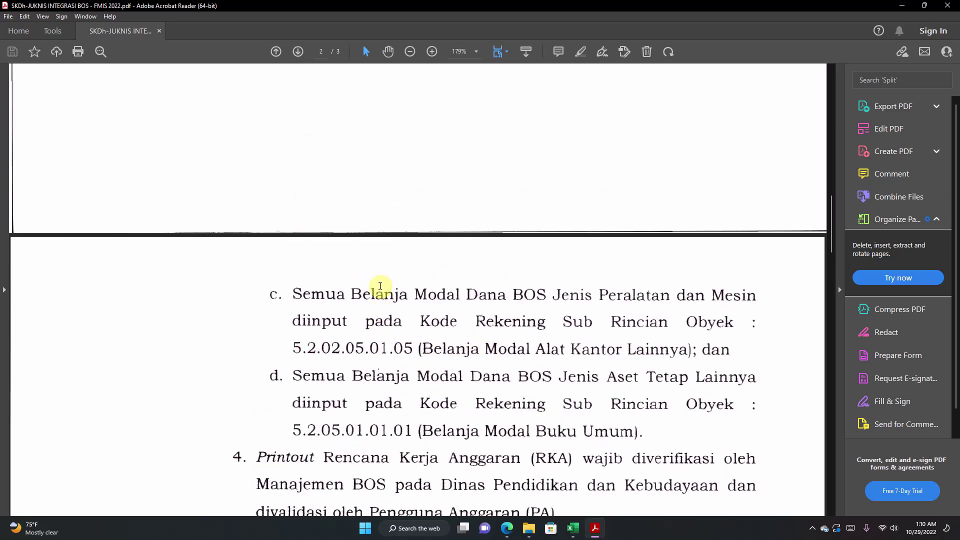
scroll(380, 285, up, 6)
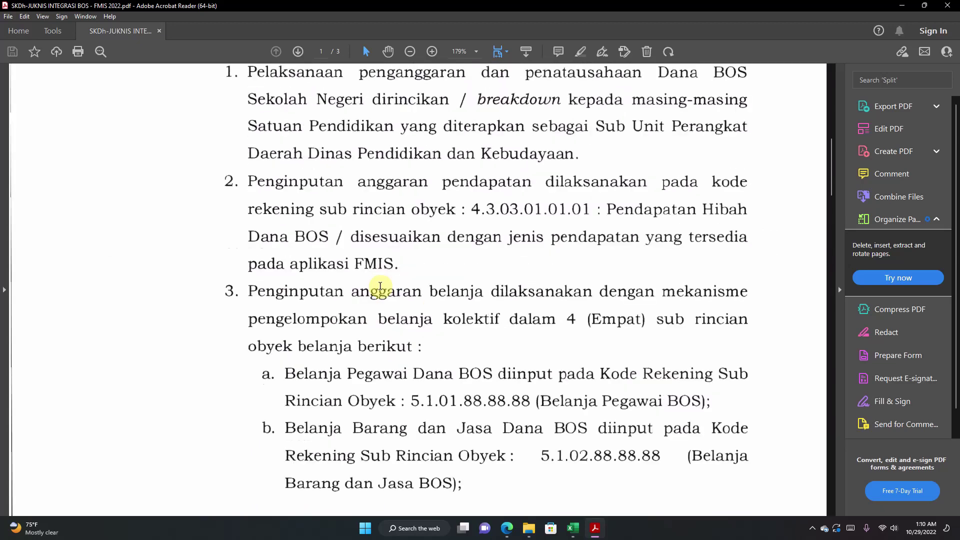
Step: In the RKAS workbook, check the school name, address and Sumber Dana entries on IDENTIFIKASI
click(573, 528)
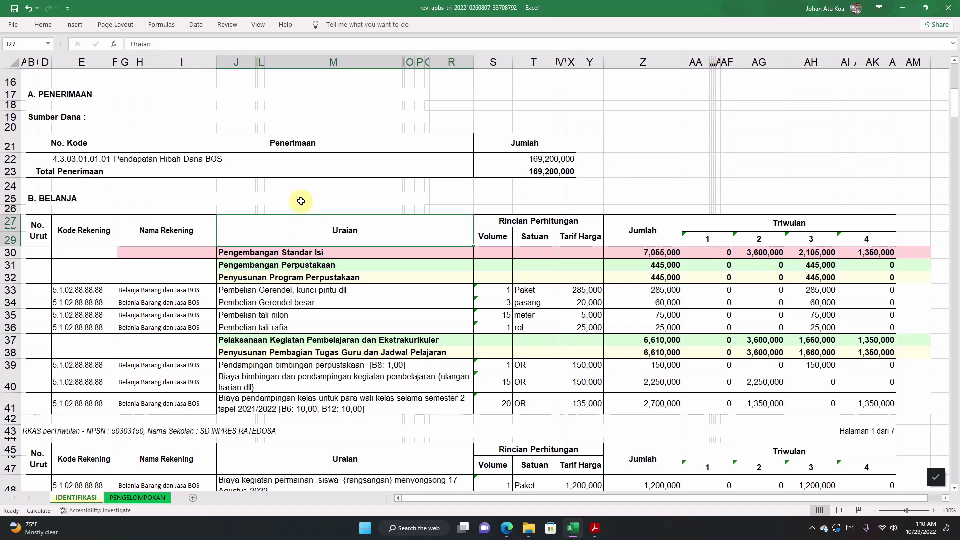
click(301, 199)
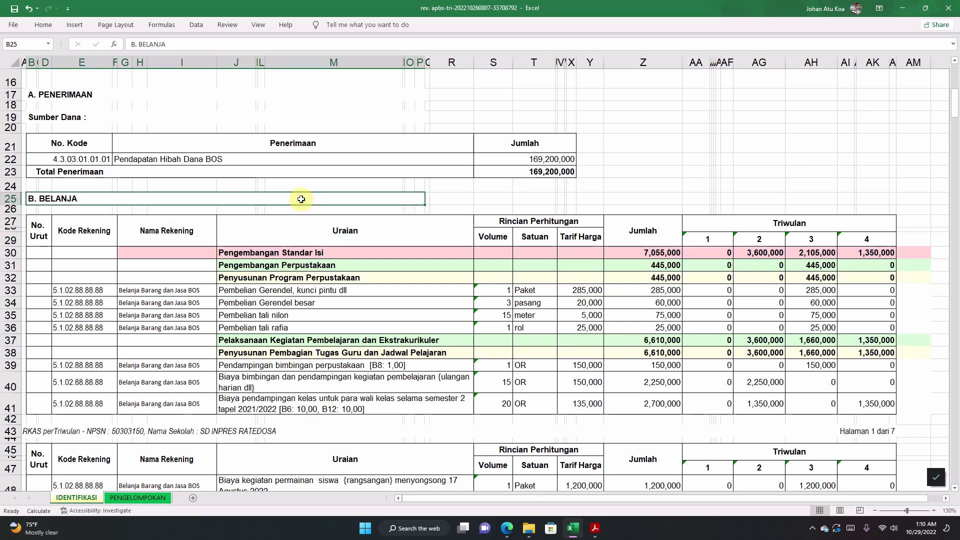
scroll(301, 199, up, 1)
scroll(301, 199, up, 3)
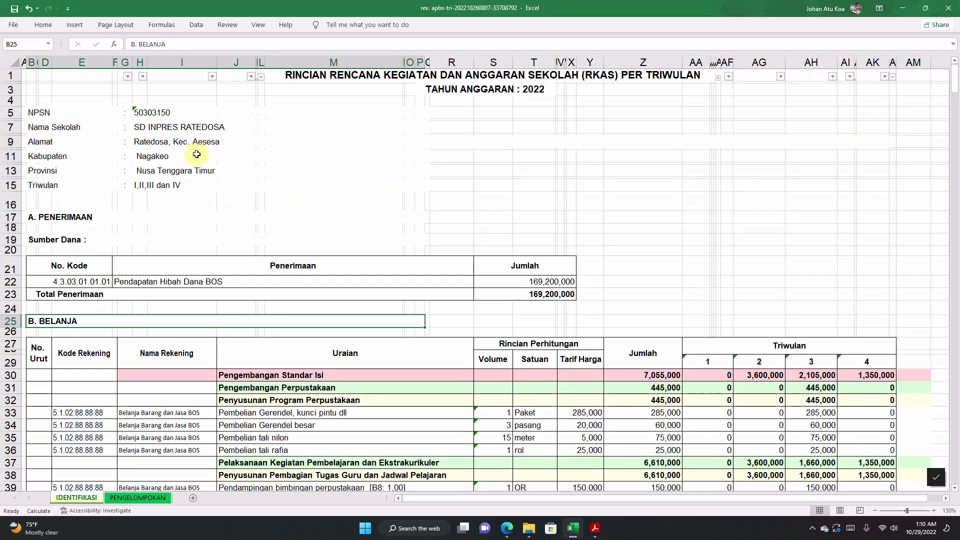
click(211, 143)
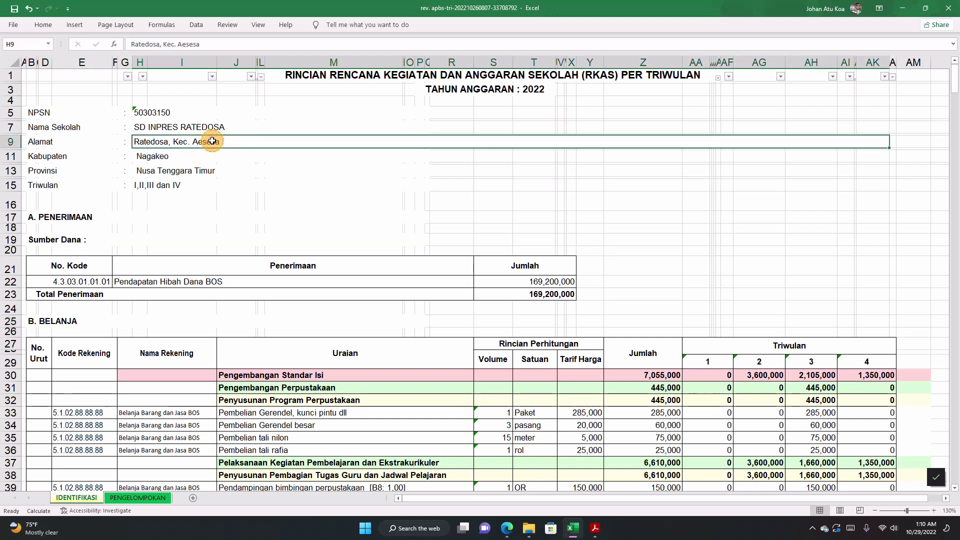
click(186, 128)
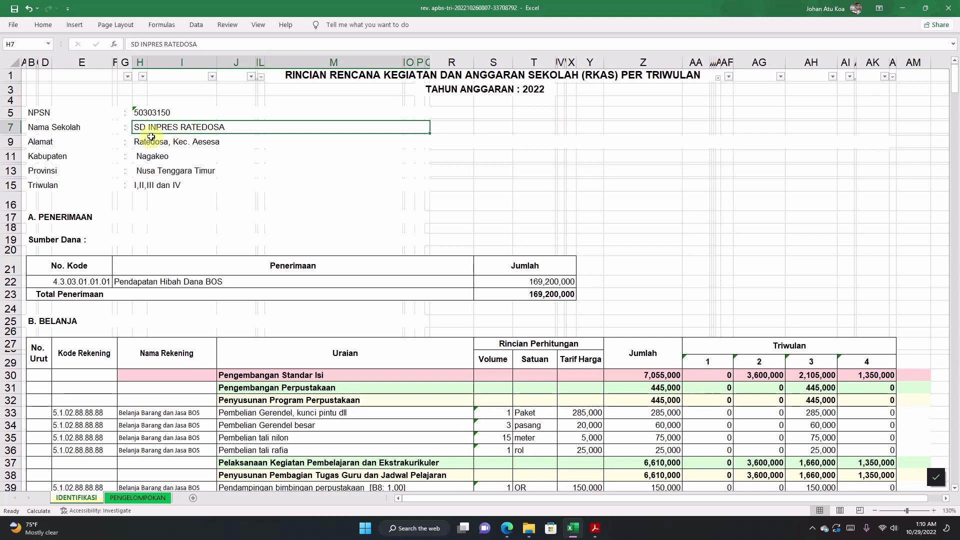
click(314, 239)
Step: Scroll through the B. BELANJA item rows and select the account name on row 33
scroll(314, 238, down, 15)
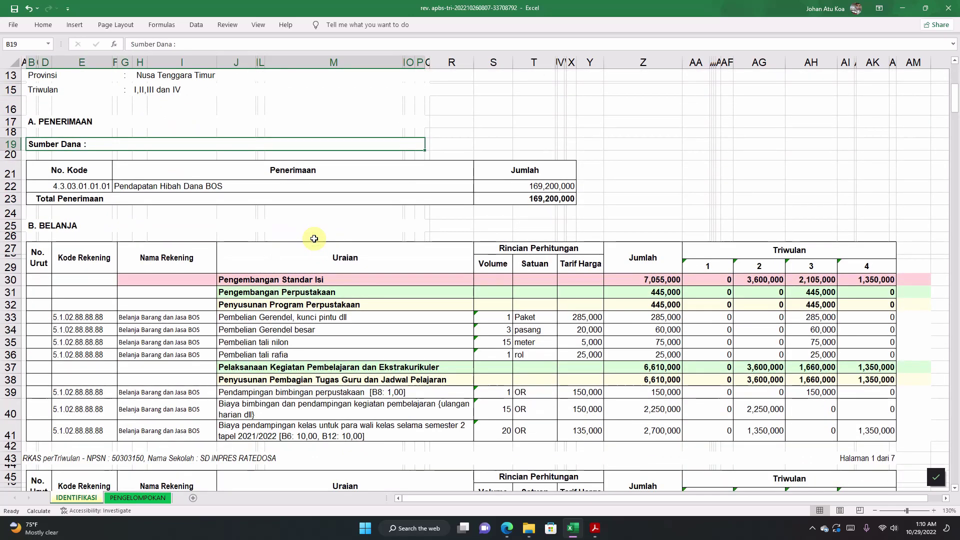
scroll(314, 239, down, 4)
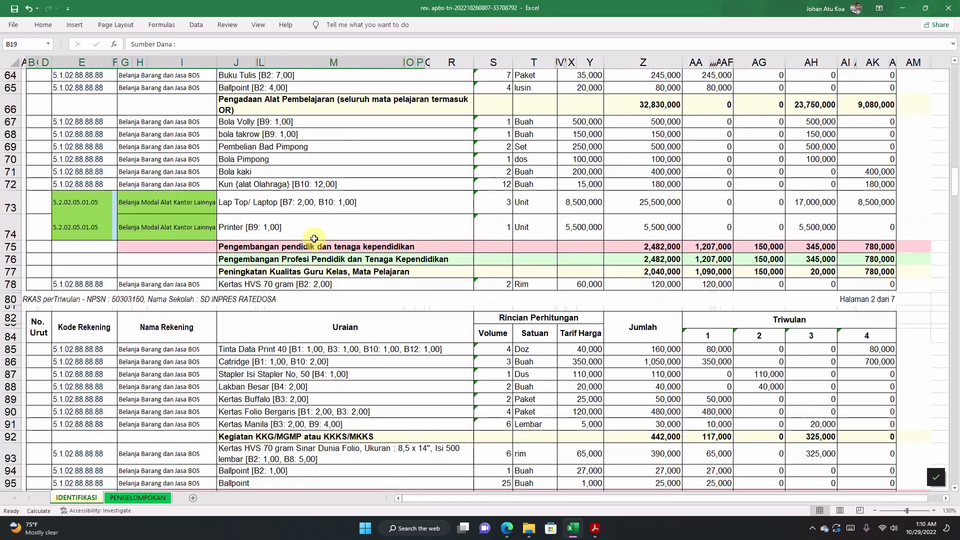
scroll(314, 239, down, 6)
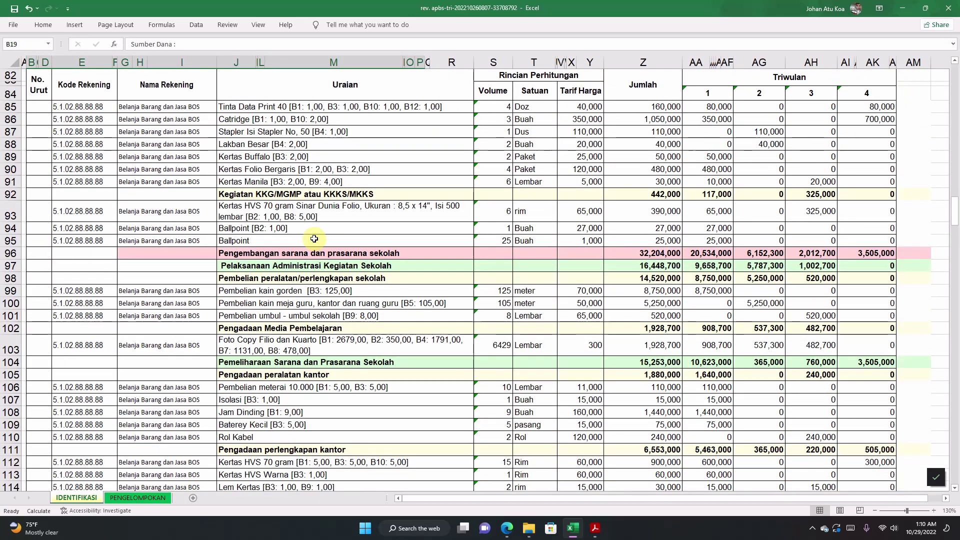
scroll(314, 239, down, 5)
scroll(314, 239, down, 7)
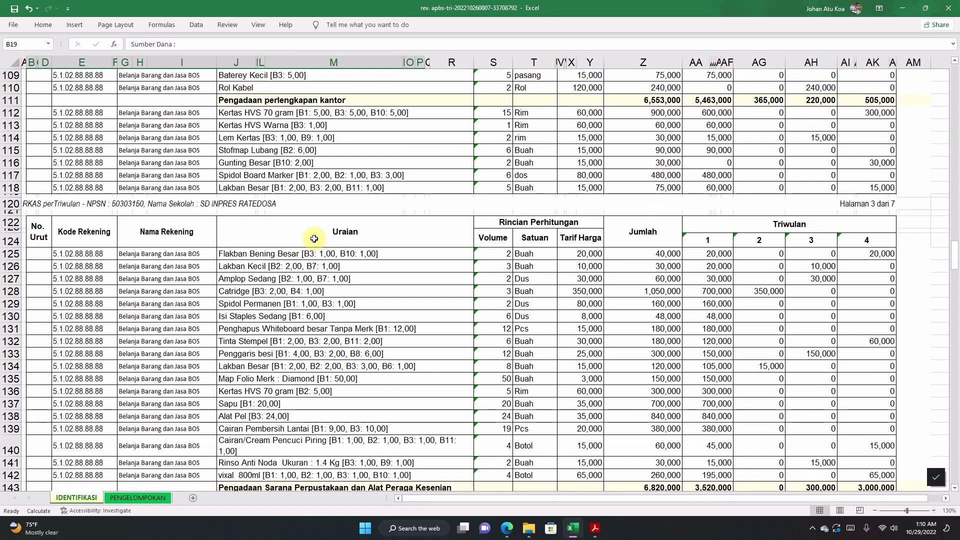
click(300, 239)
scroll(300, 238, up, 20)
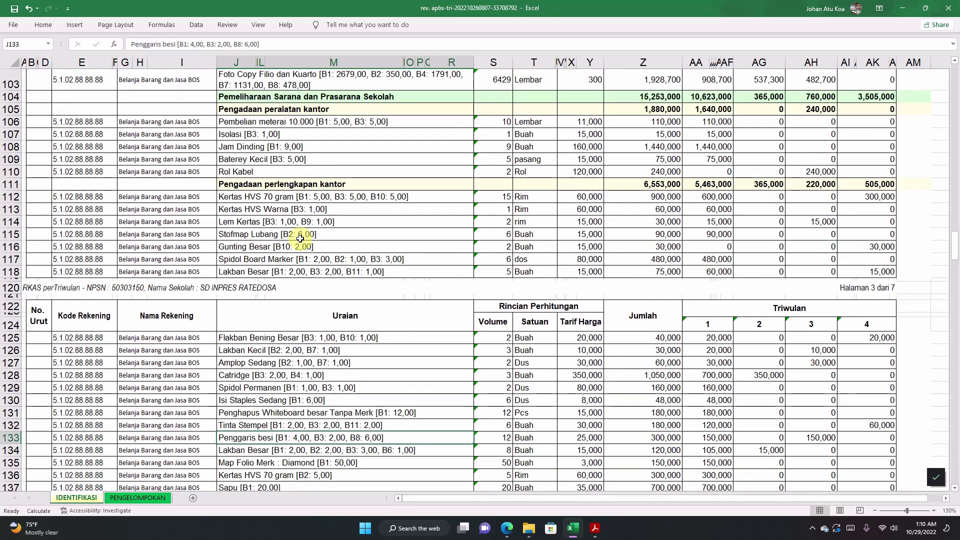
scroll(300, 239, up, 10)
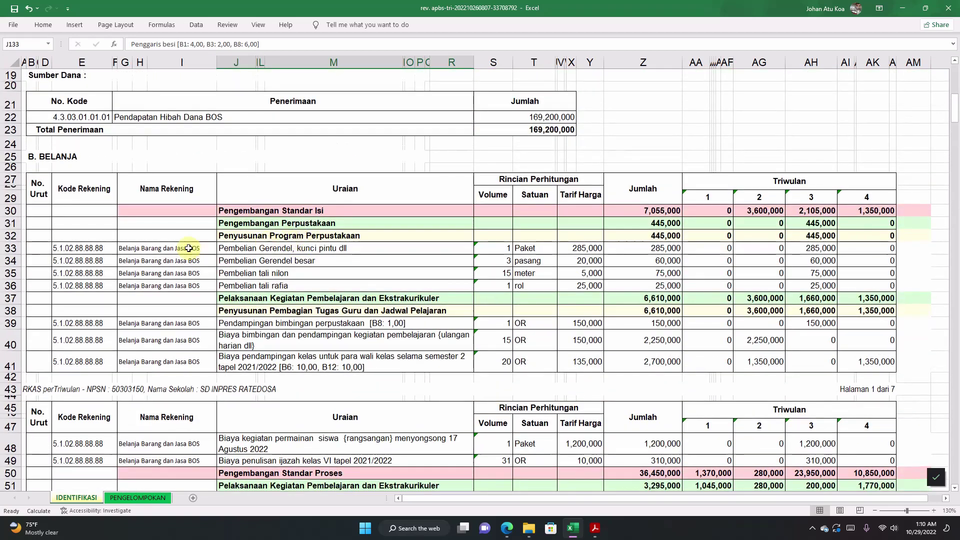
click(162, 246)
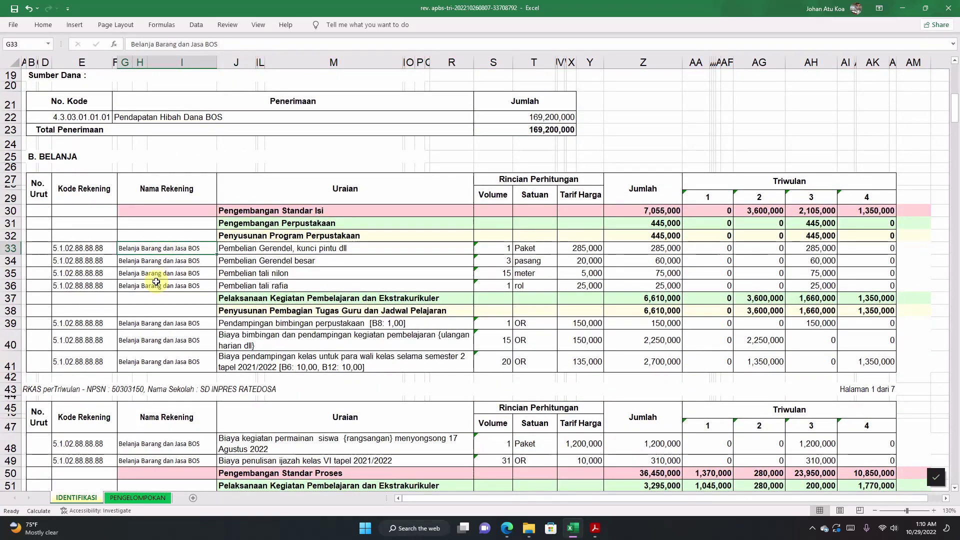
drag(139, 175, 154, 290)
click(161, 256)
click(152, 189)
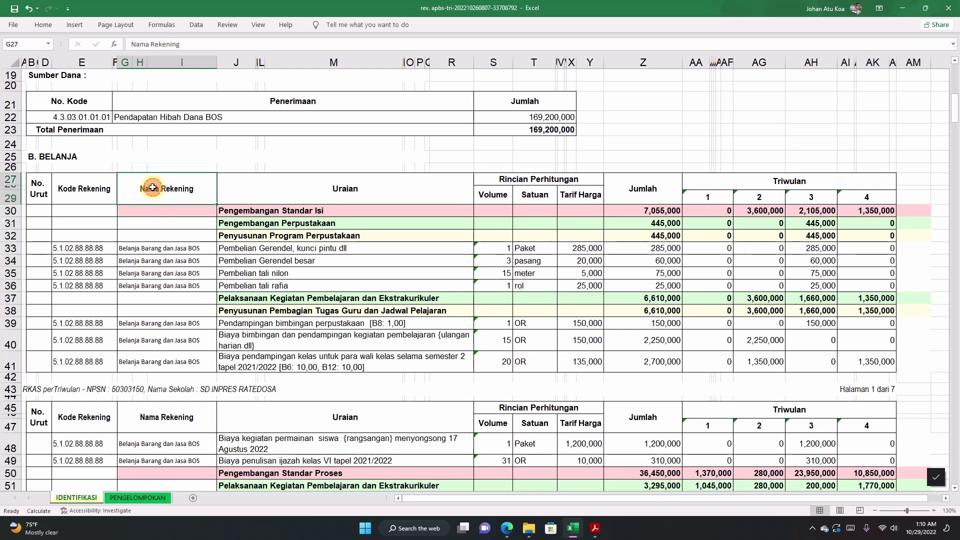
click(155, 285)
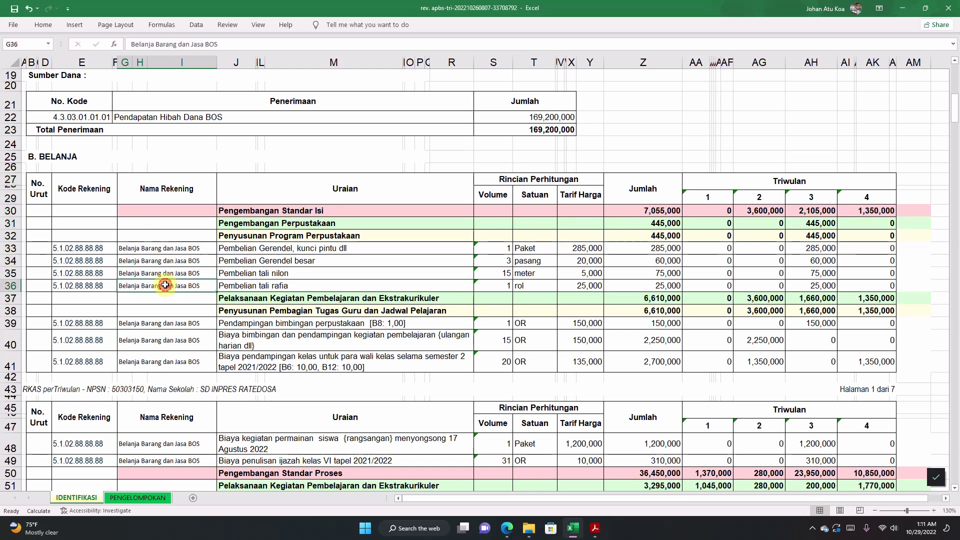
click(154, 197)
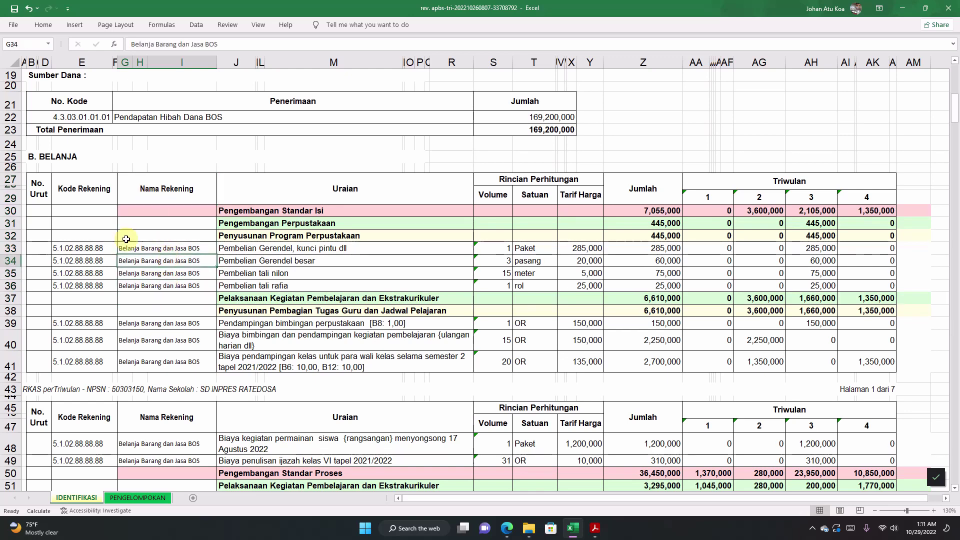
click(60, 188)
click(86, 247)
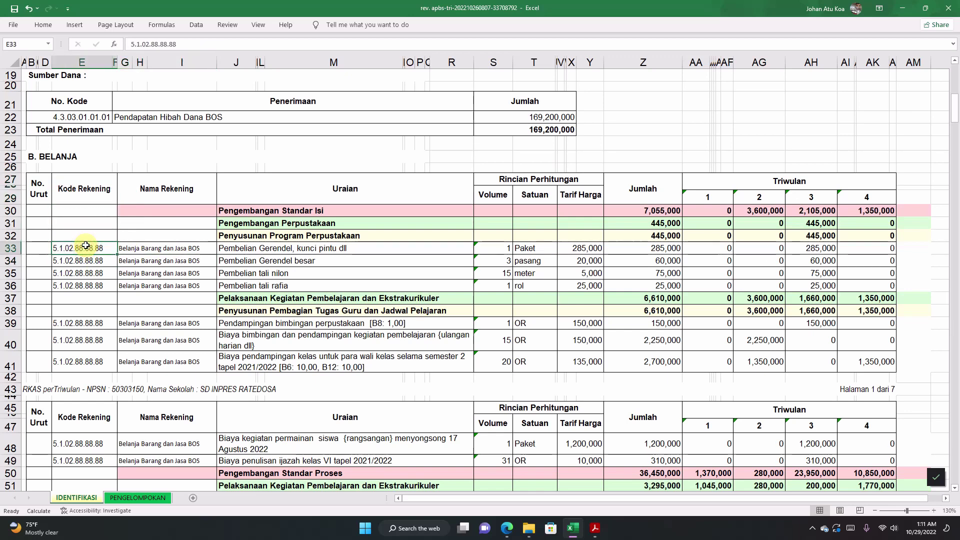
click(83, 286)
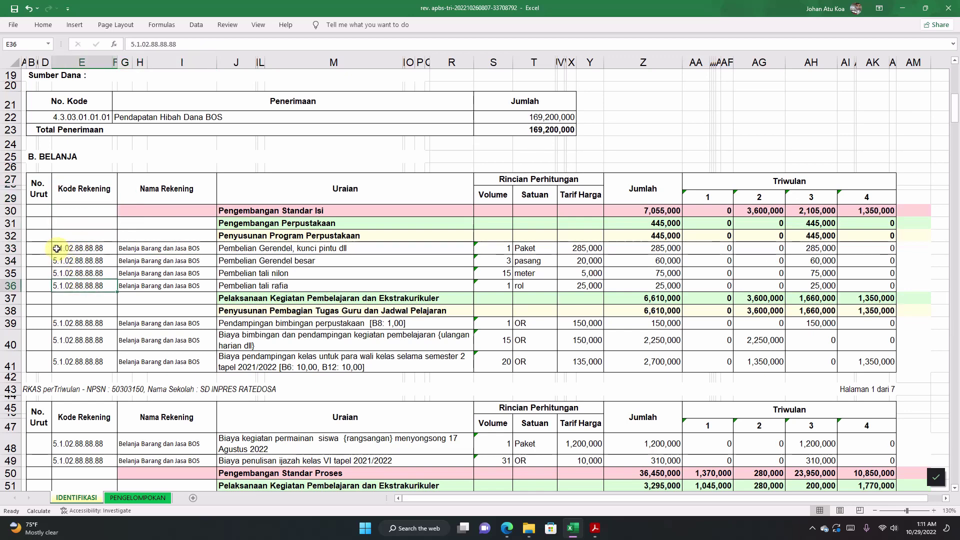
click(56, 248)
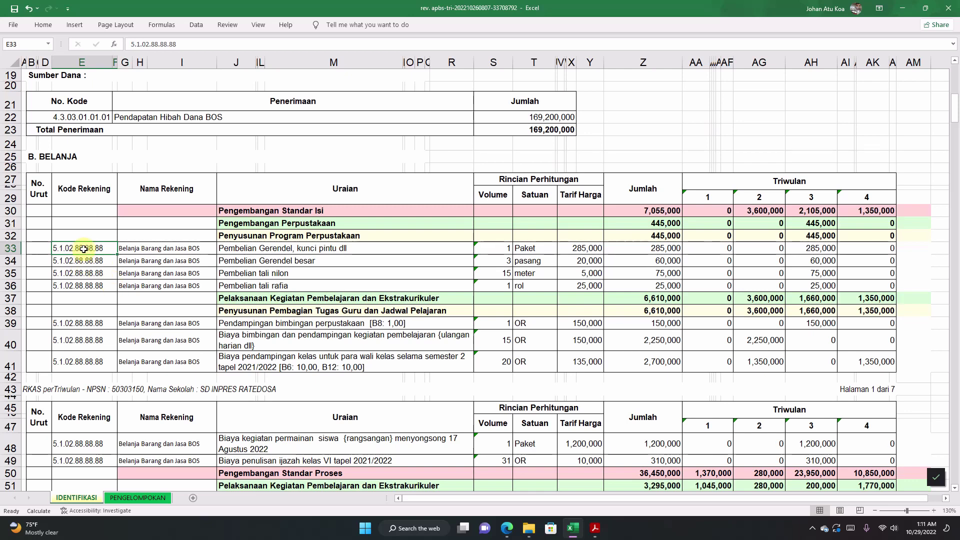
click(188, 248)
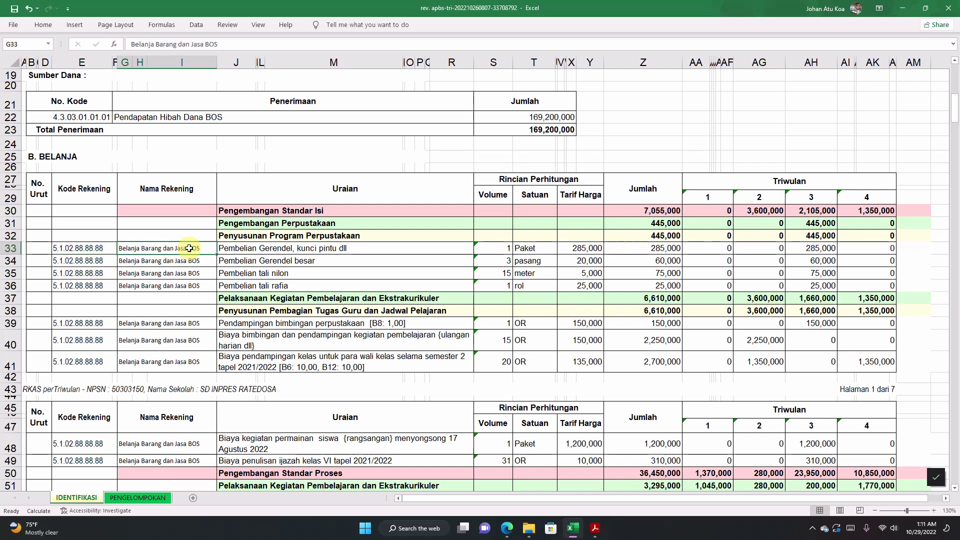
click(229, 249)
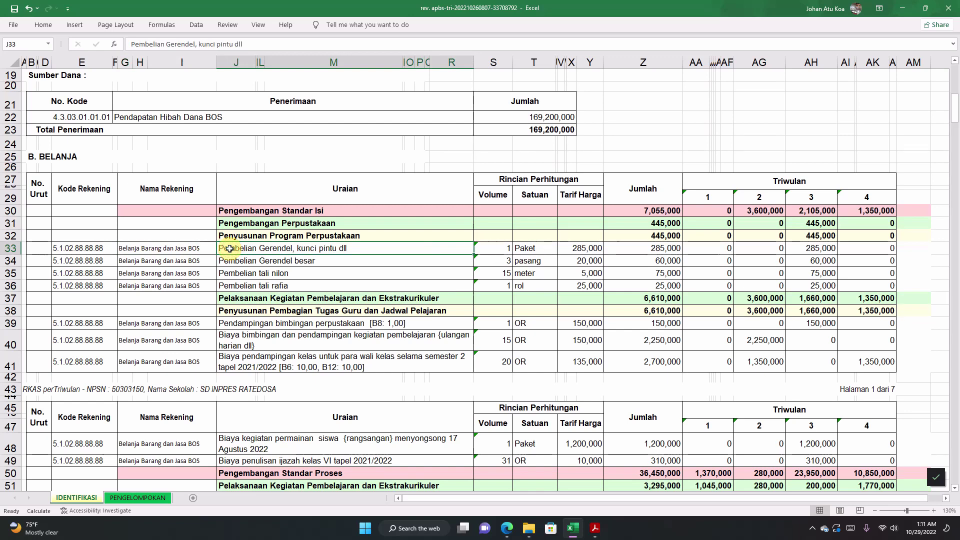
drag(229, 248, 235, 285)
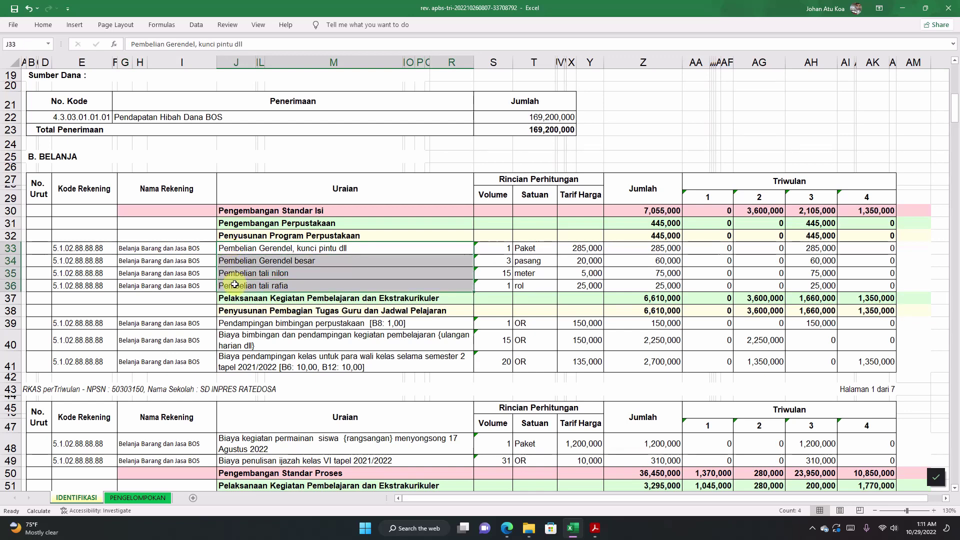
click(244, 248)
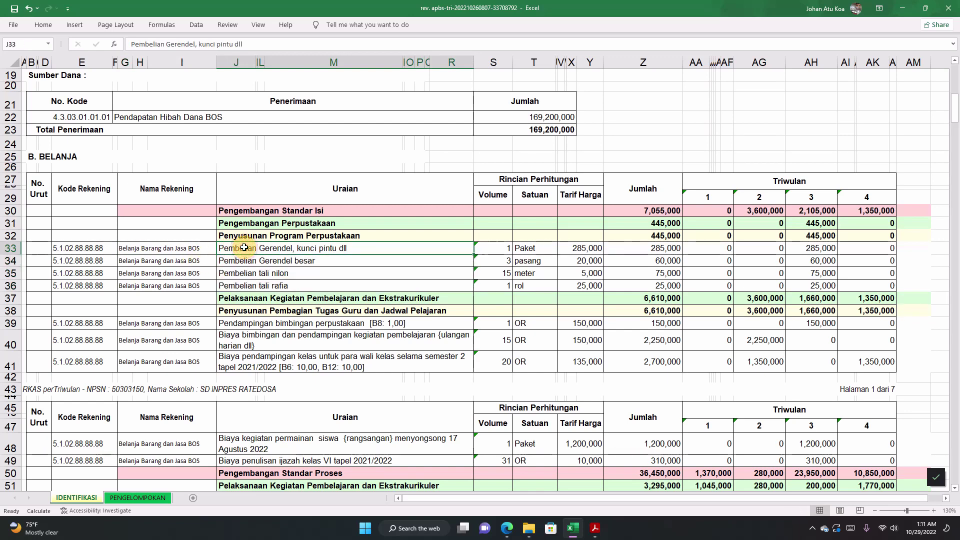
click(177, 247)
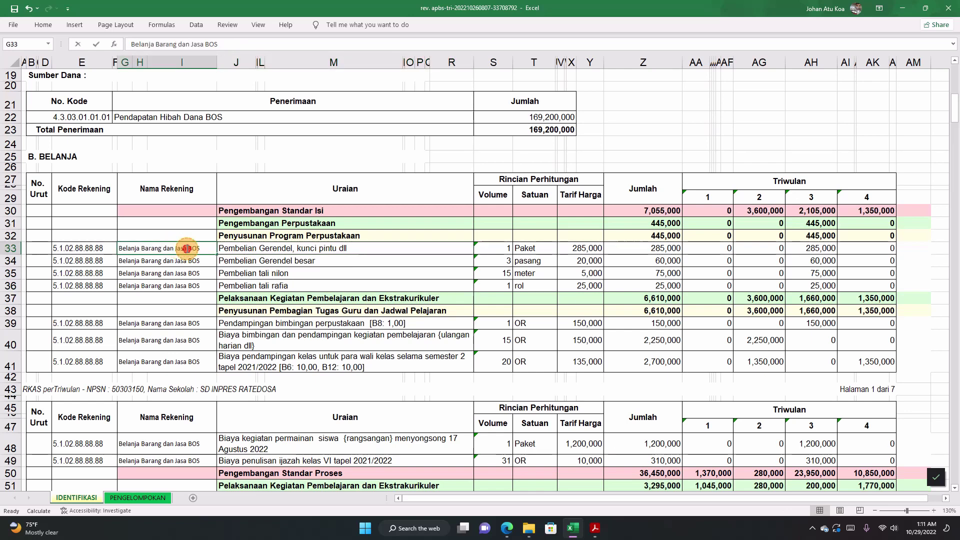
double_click(186, 248)
drag(200, 249, 119, 249)
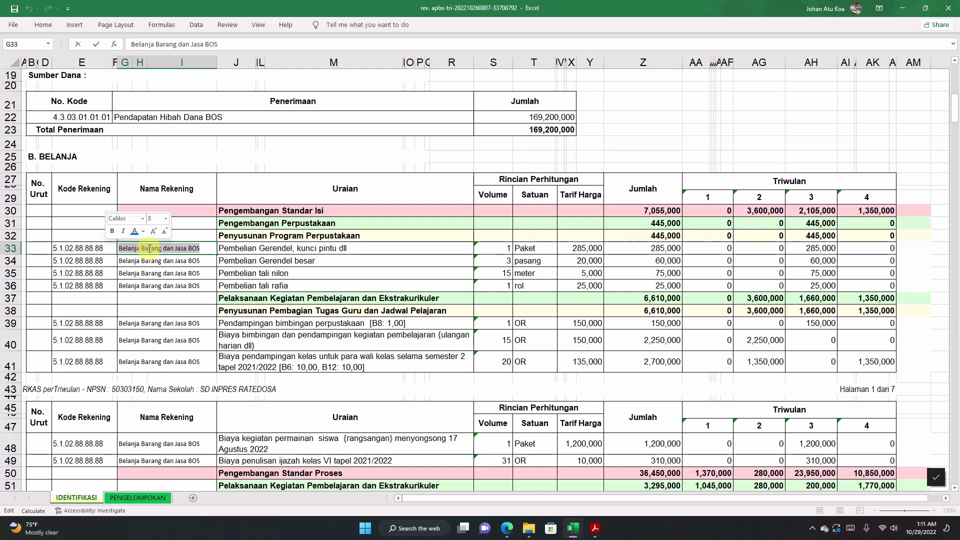
click(166, 255)
drag(166, 249, 165, 287)
click(165, 263)
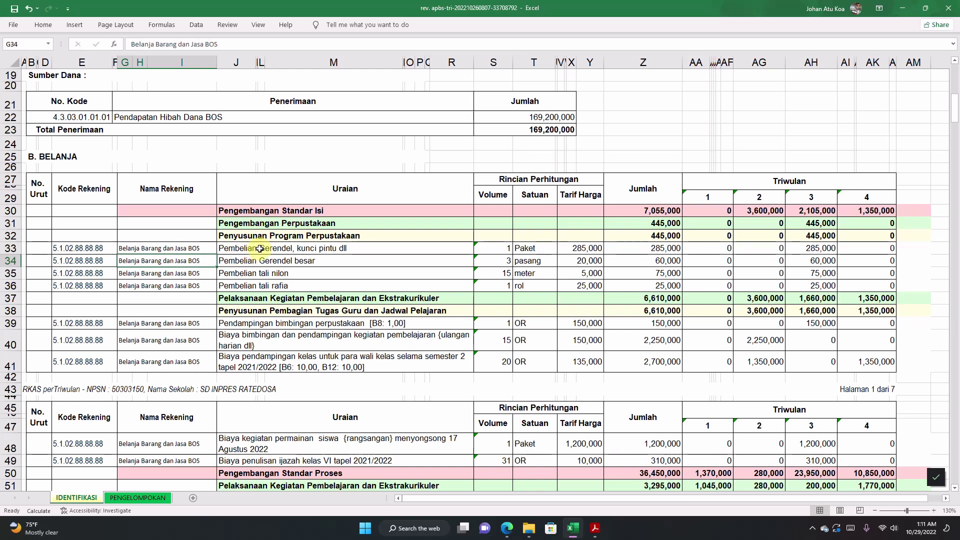
click(260, 249)
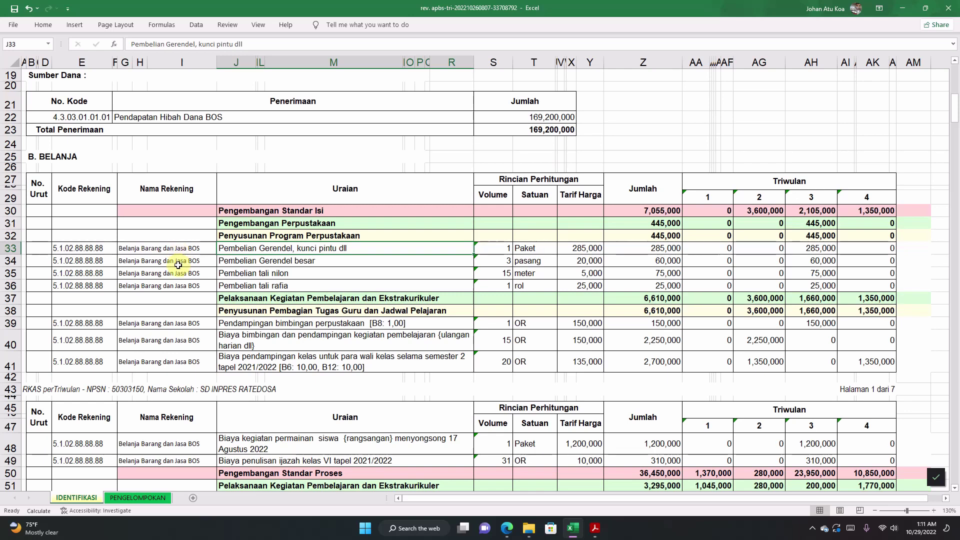
click(162, 248)
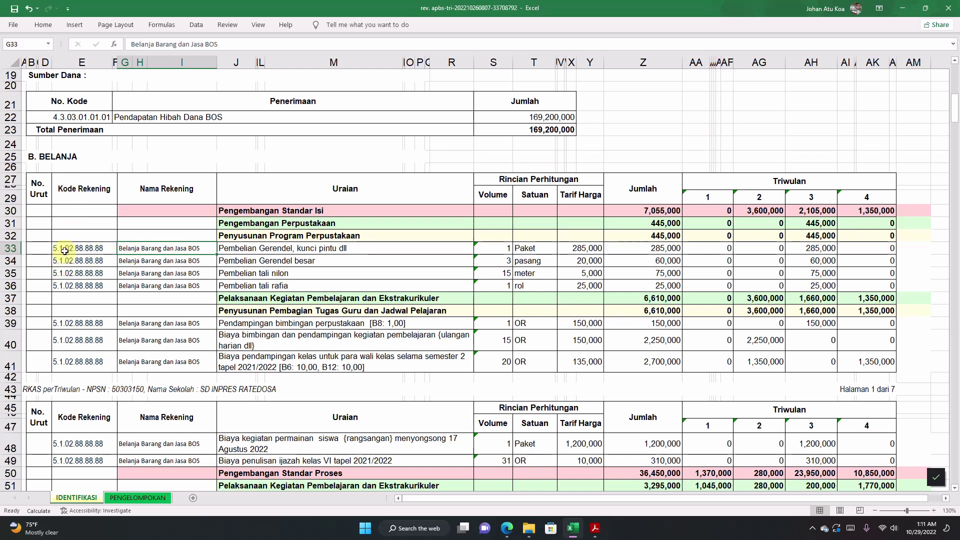
click(62, 248)
double_click(56, 248)
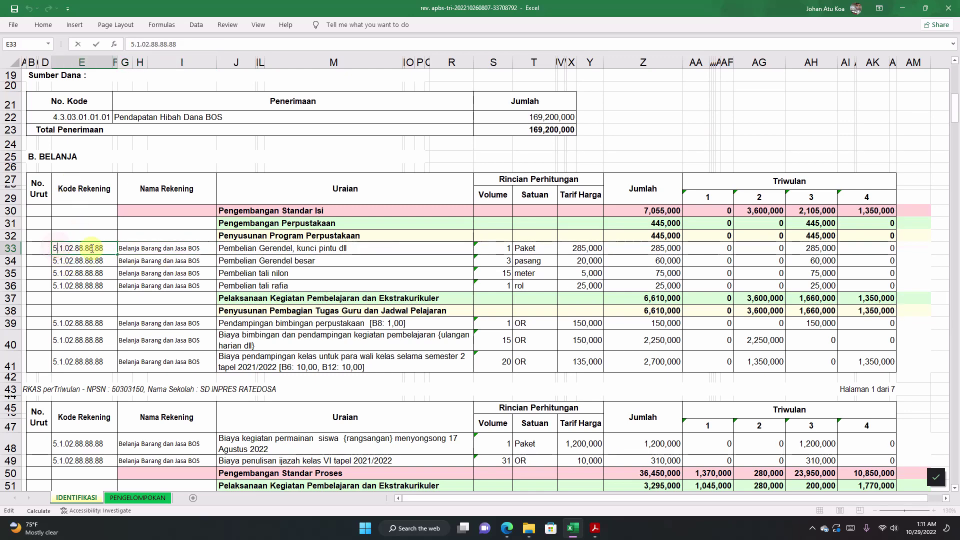
drag(114, 247, 37, 245)
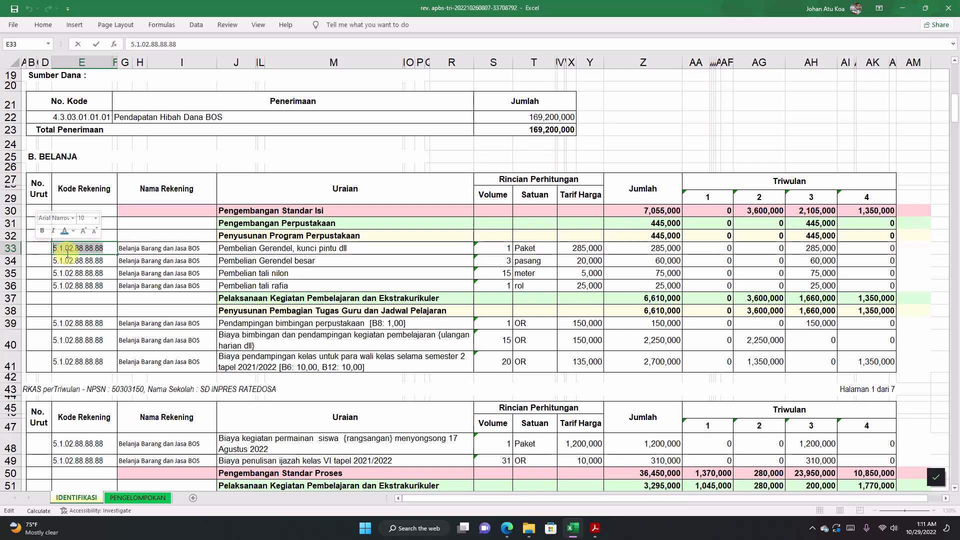
click(130, 246)
double_click(118, 251)
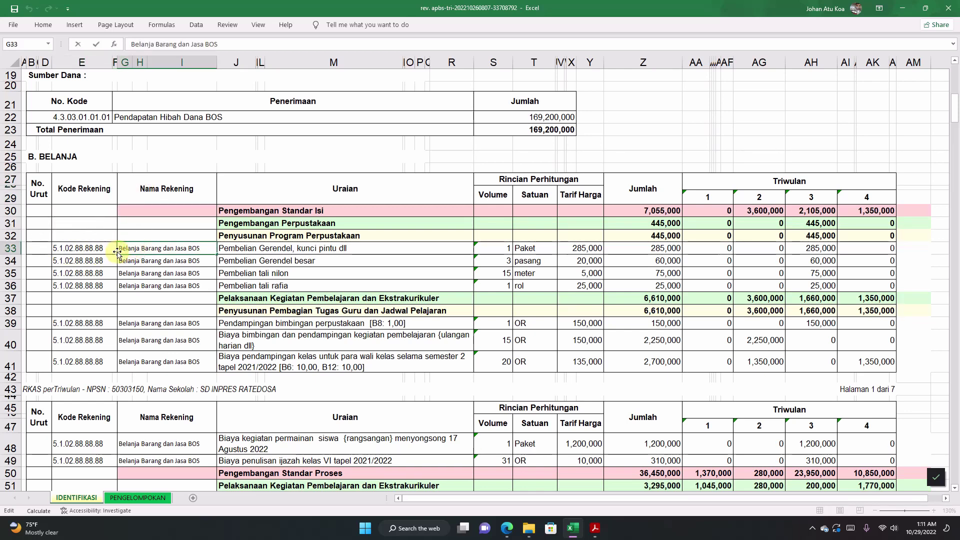
drag(120, 249, 192, 249)
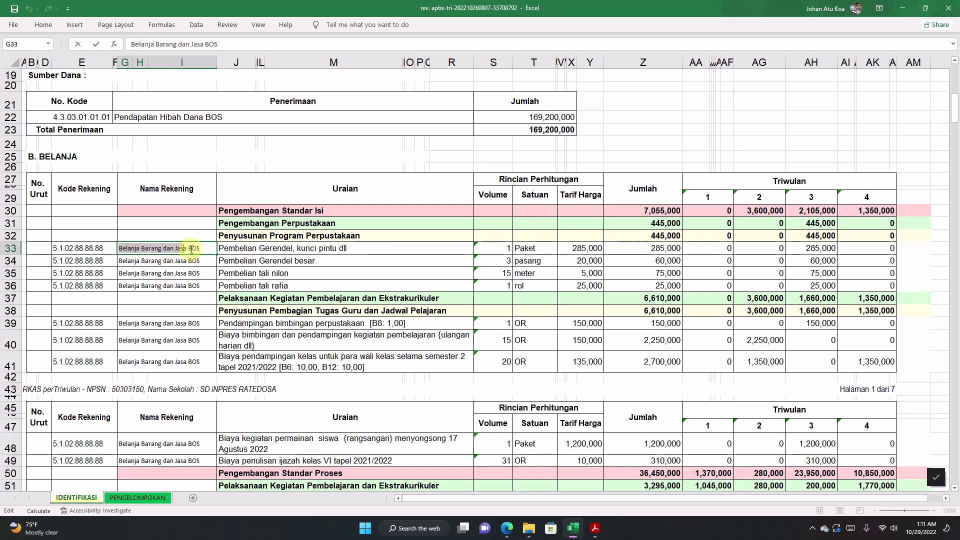
click(166, 261)
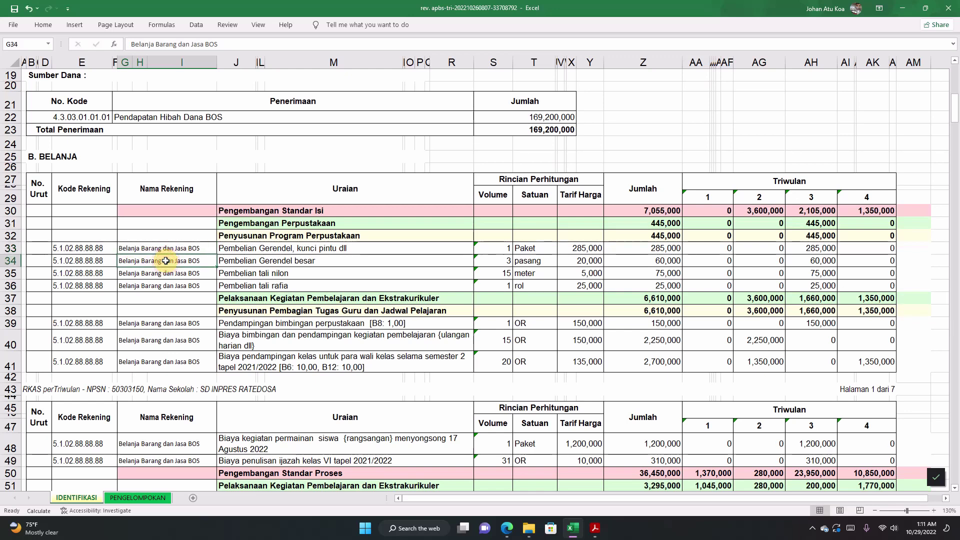
click(247, 260)
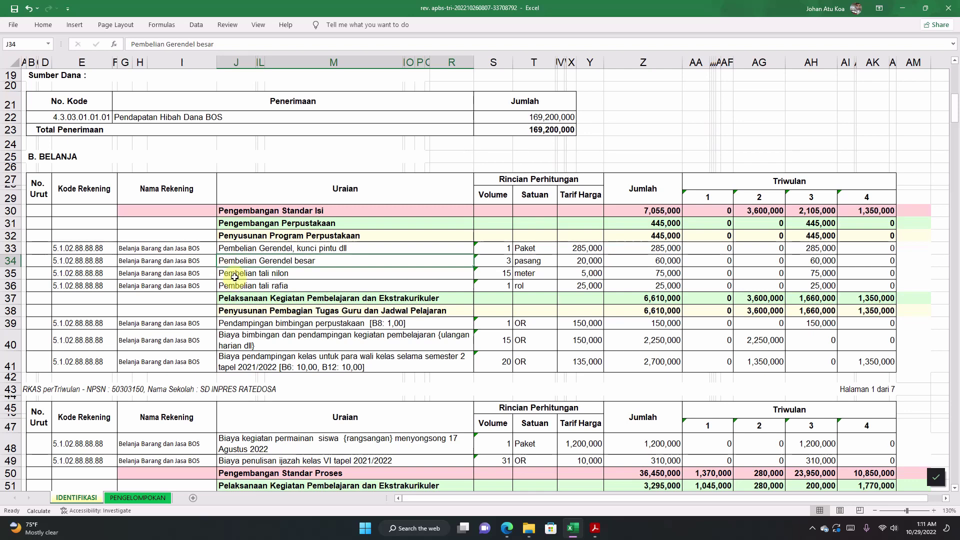
click(233, 273)
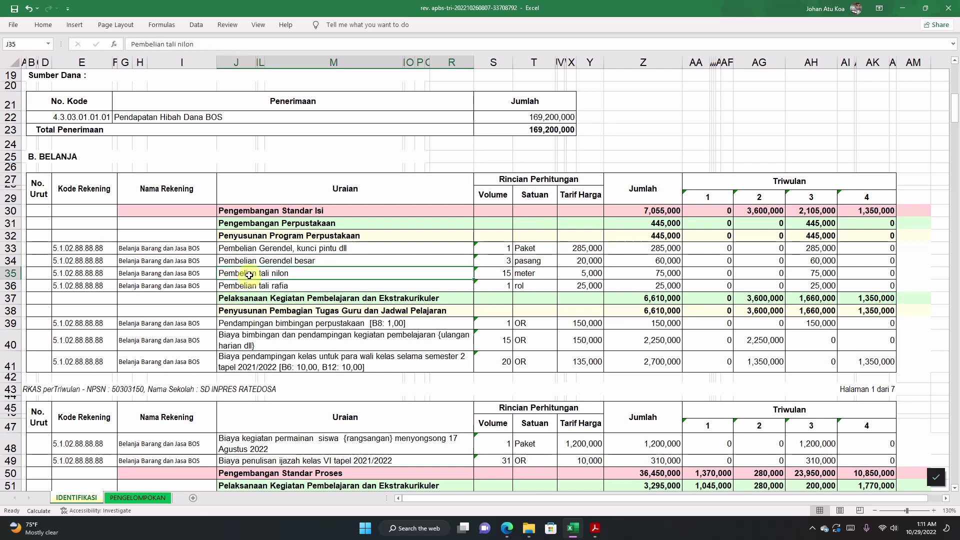
click(187, 273)
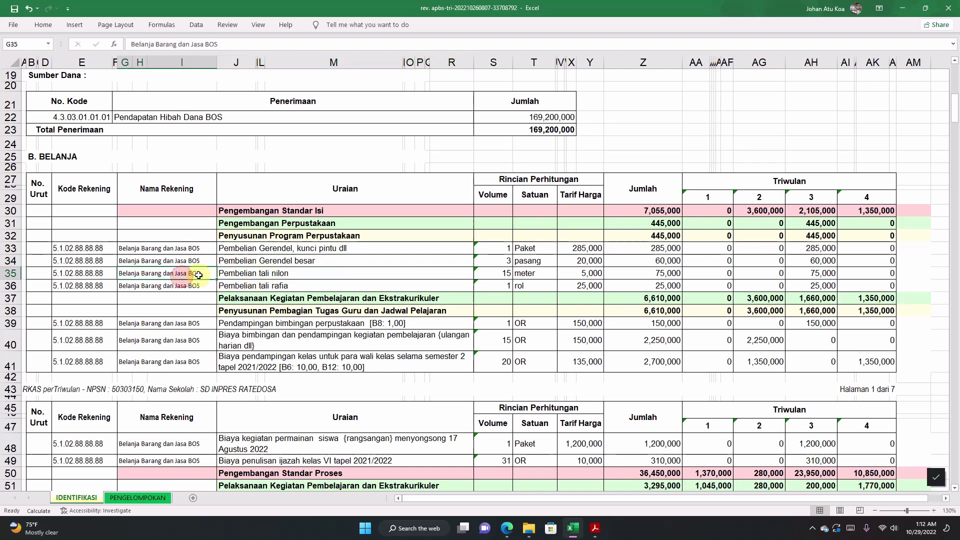
click(252, 284)
drag(182, 249, 179, 283)
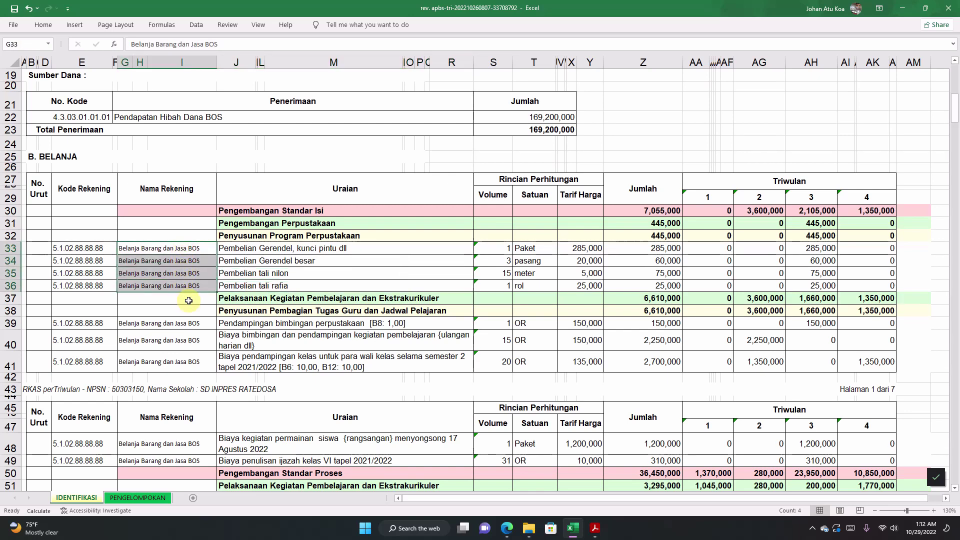
scroll(188, 300, down, 7)
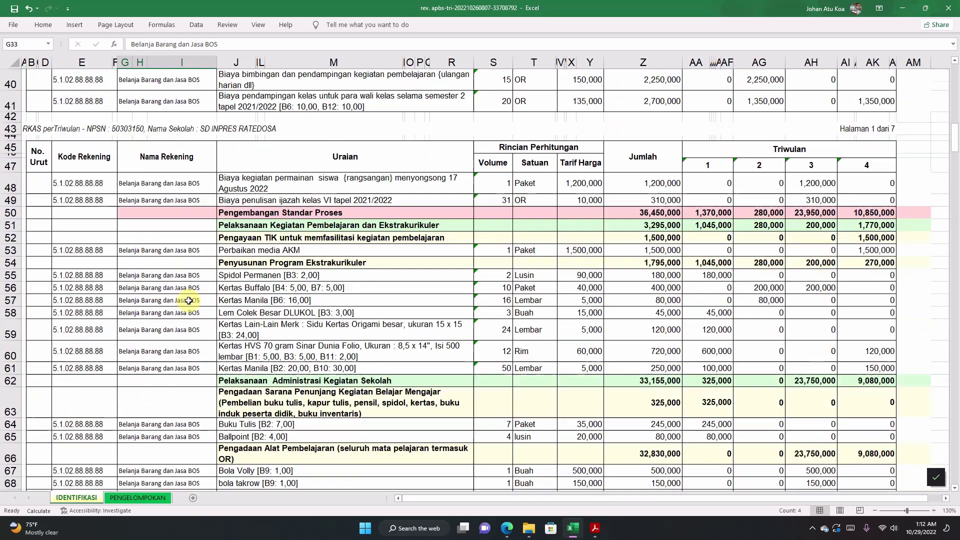
scroll(189, 300, down, 3)
click(173, 272)
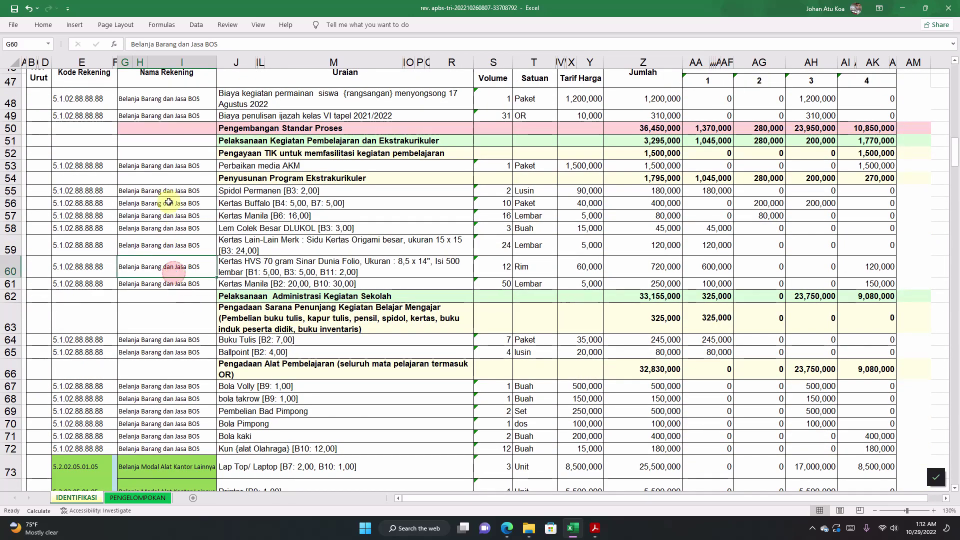
click(168, 193)
click(210, 219)
click(264, 204)
click(171, 208)
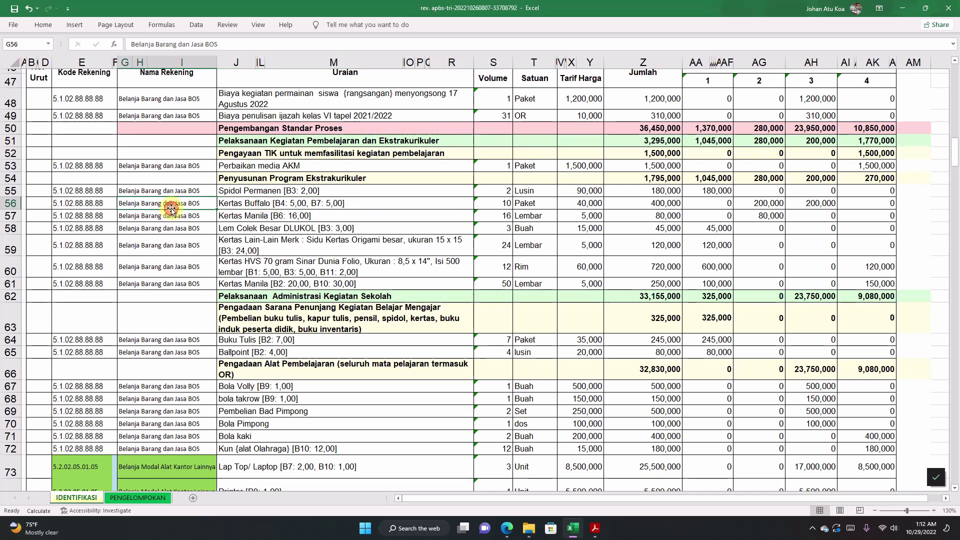
click(73, 206)
click(170, 202)
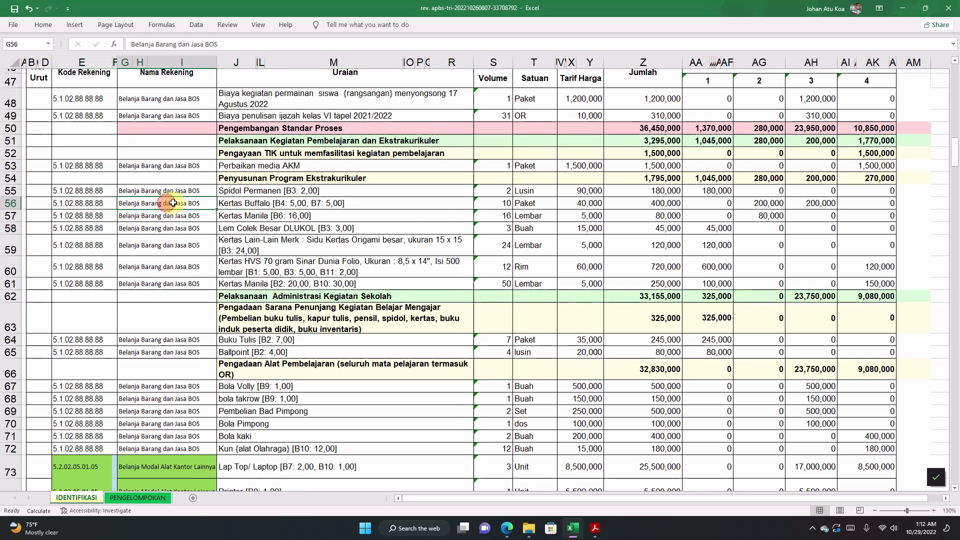
click(228, 201)
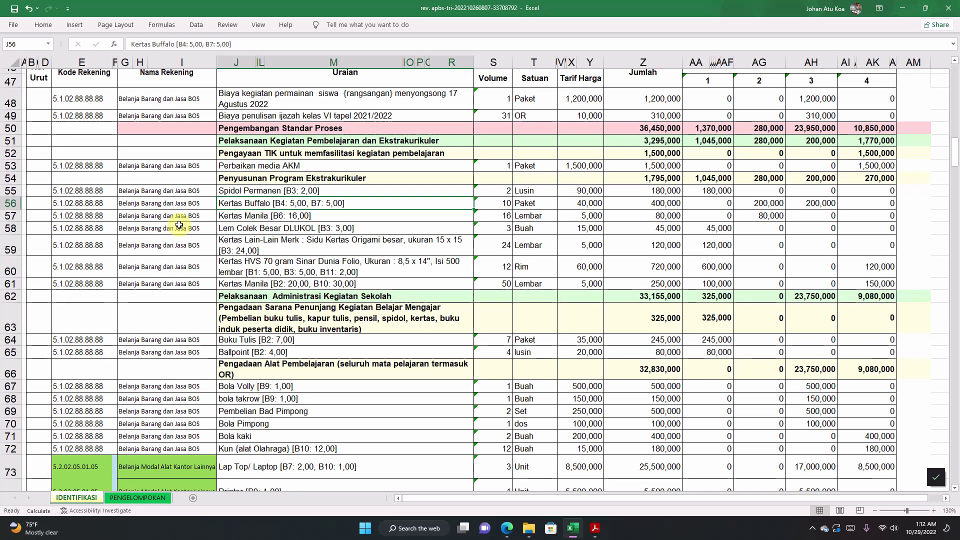
drag(186, 296, 183, 318)
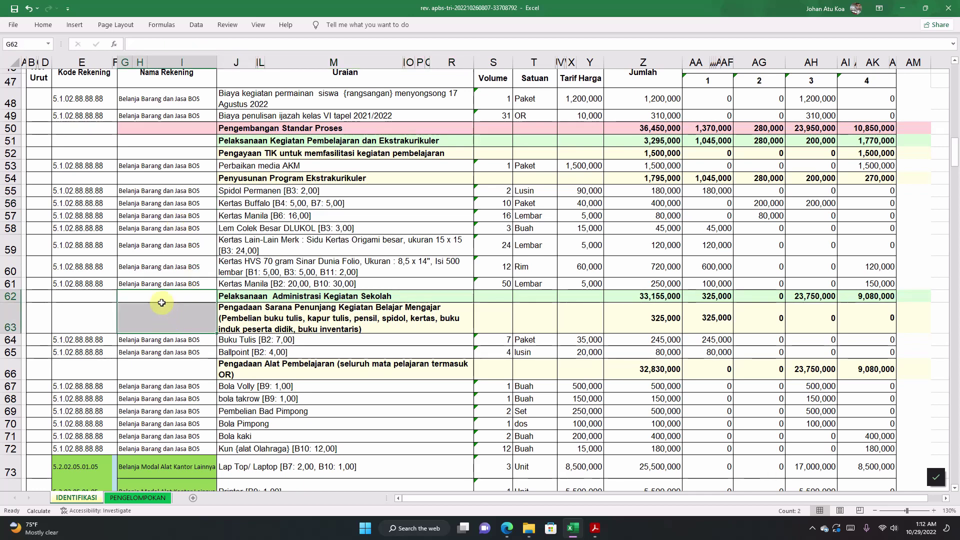
click(238, 298)
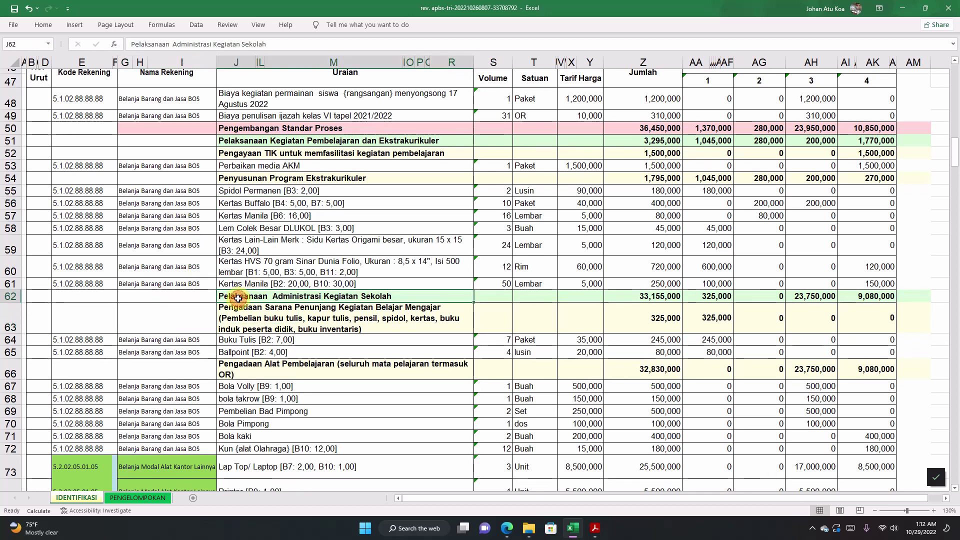
click(220, 320)
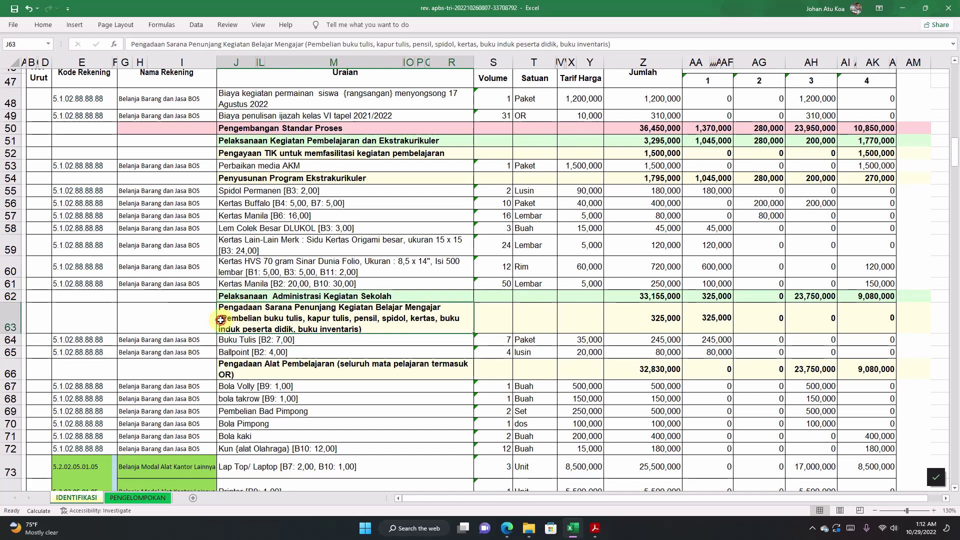
click(146, 298)
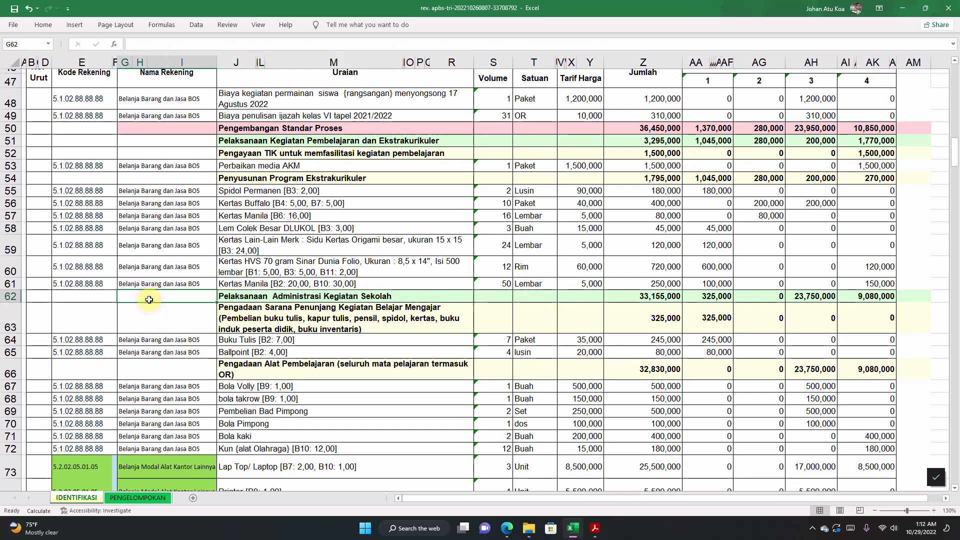
click(153, 340)
scroll(158, 340, down, 3)
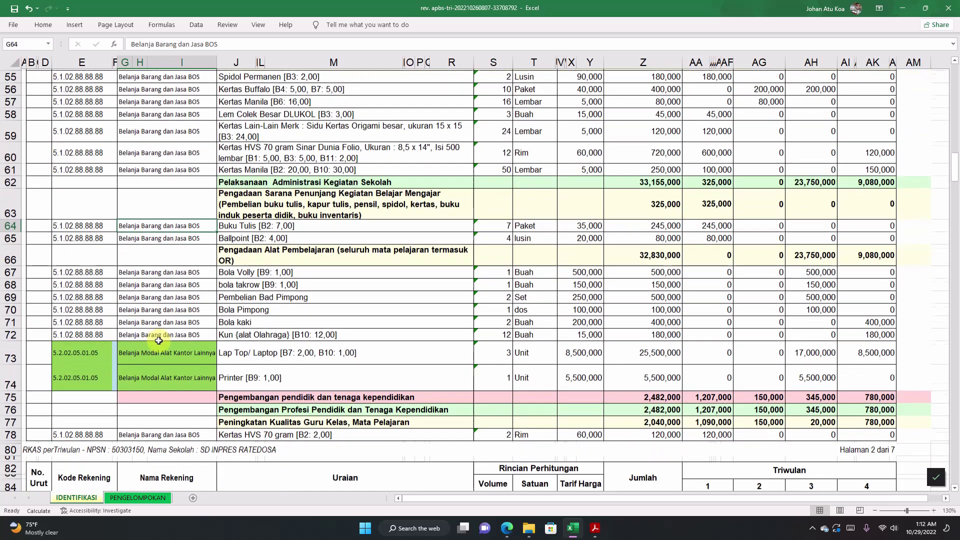
scroll(158, 341, down, 2)
click(160, 229)
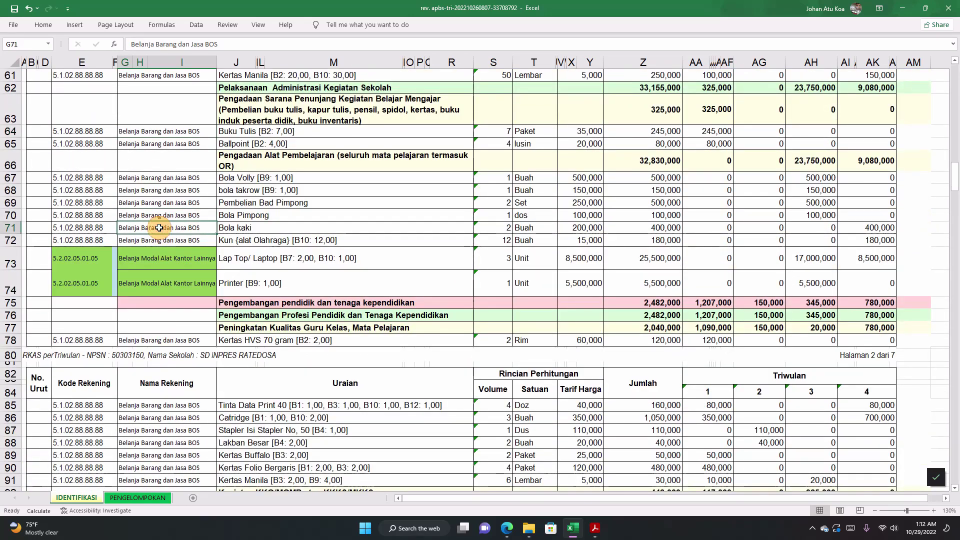
click(140, 259)
click(235, 260)
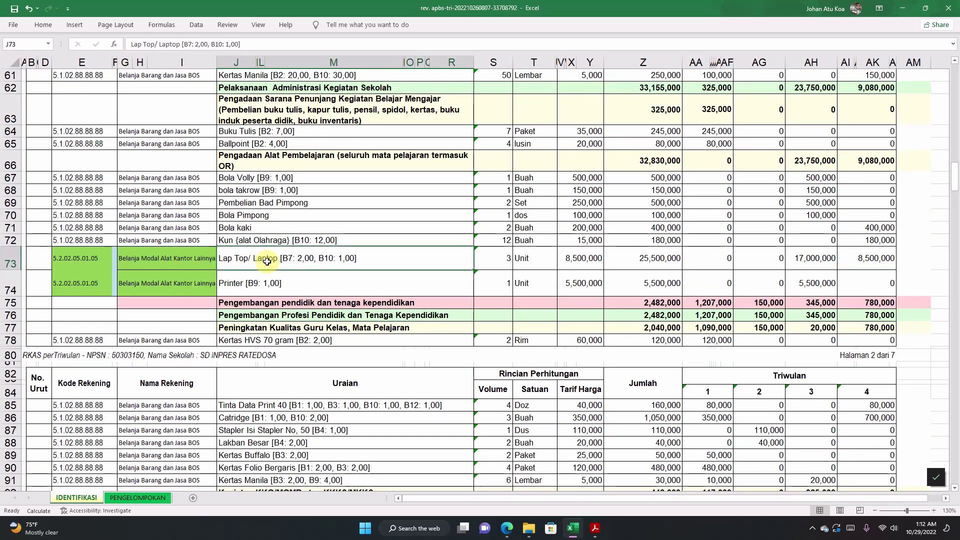
click(259, 285)
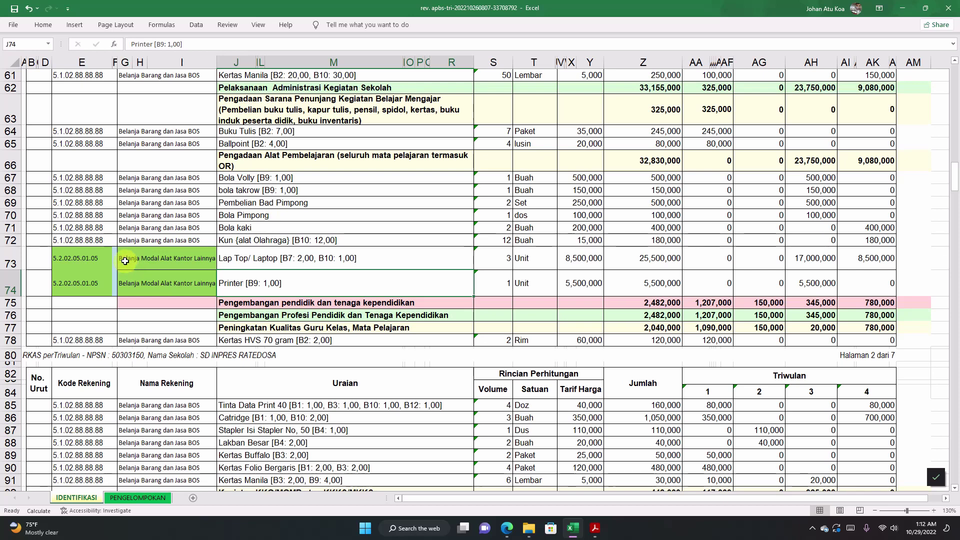
double_click(125, 261)
drag(120, 261, 215, 262)
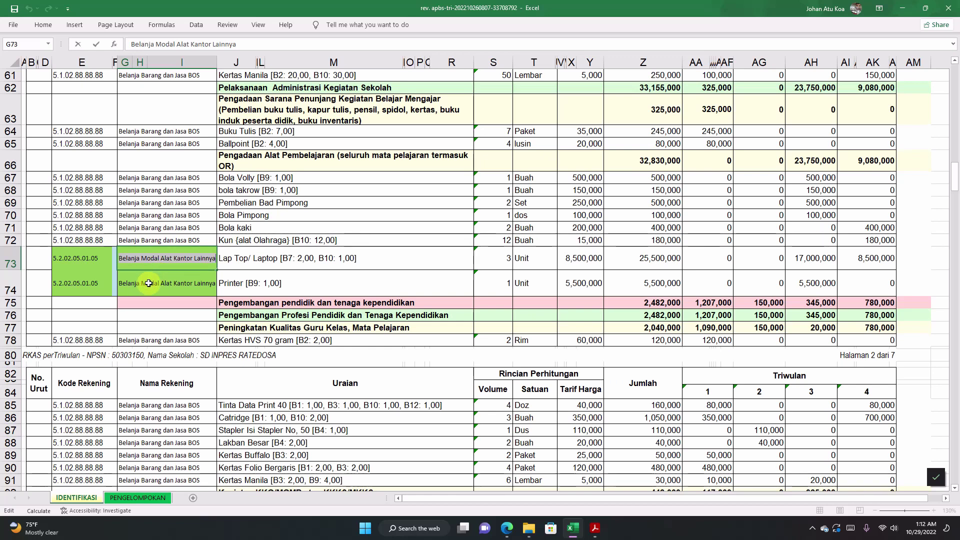
click(148, 283)
click(88, 260)
click(142, 258)
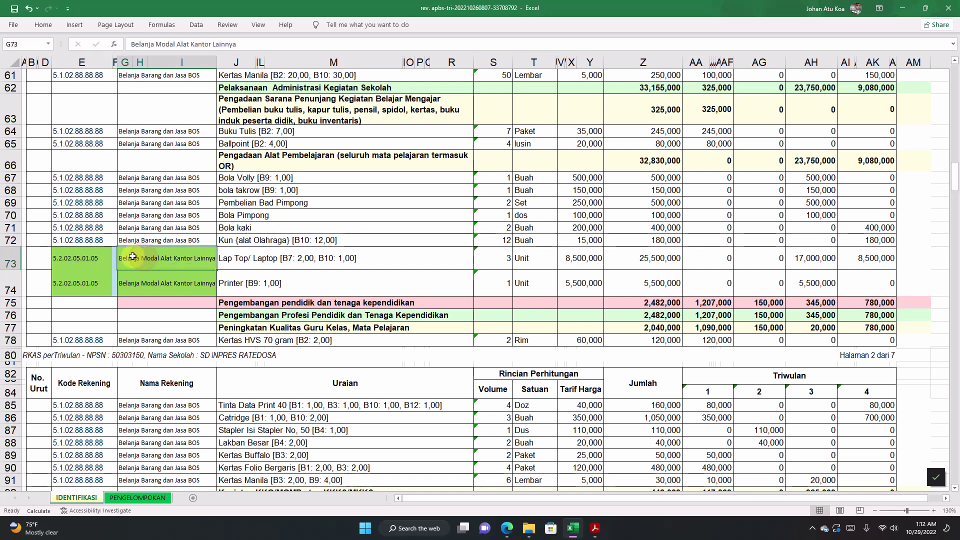
drag(75, 259, 144, 283)
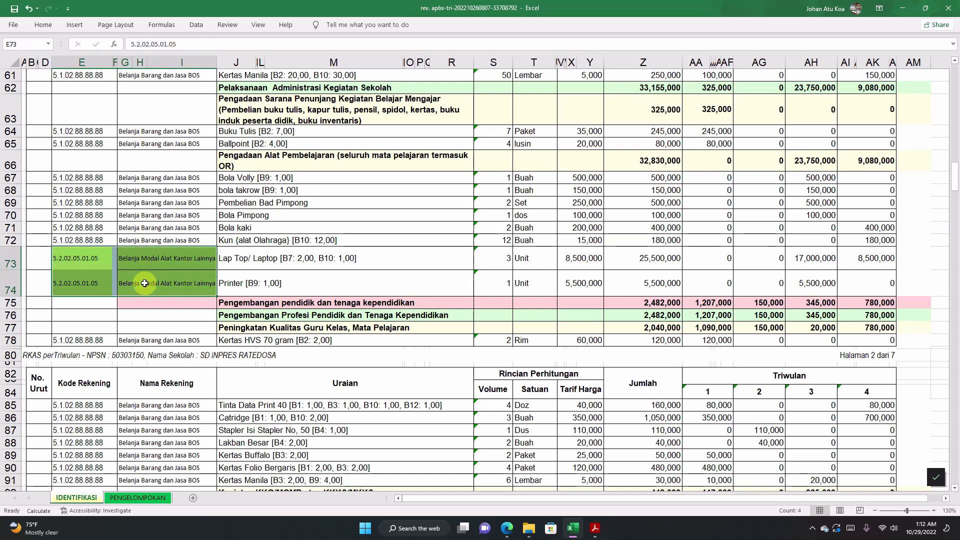
click(168, 283)
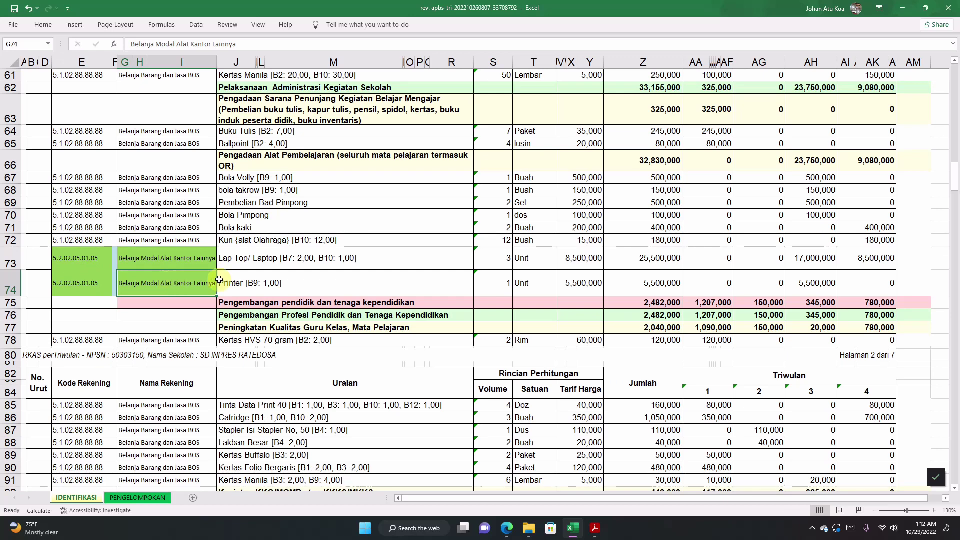
click(242, 276)
click(168, 286)
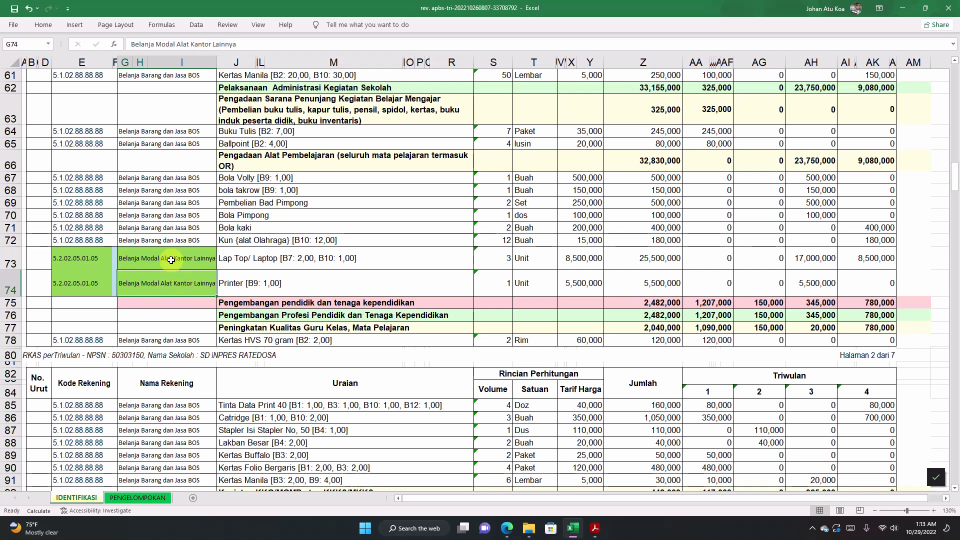
drag(169, 257, 170, 280)
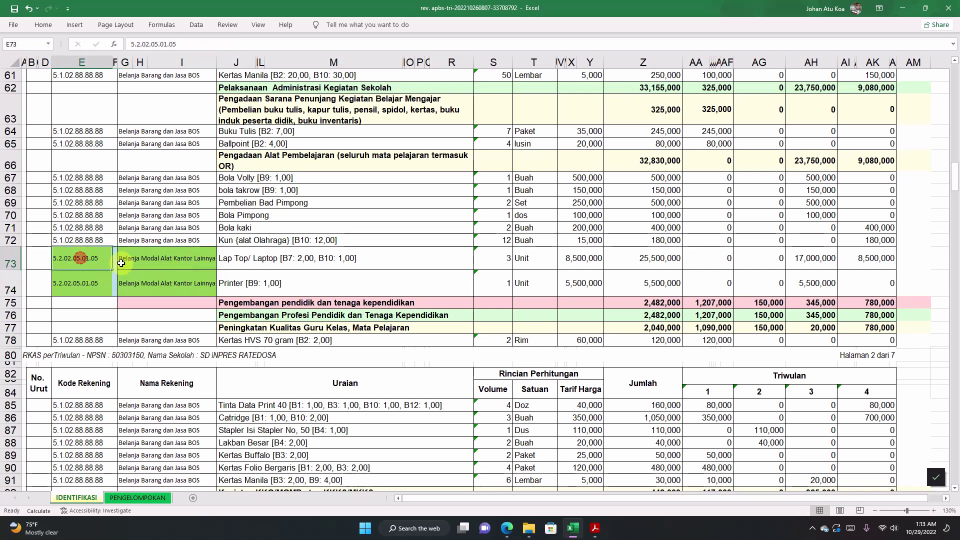
click(183, 280)
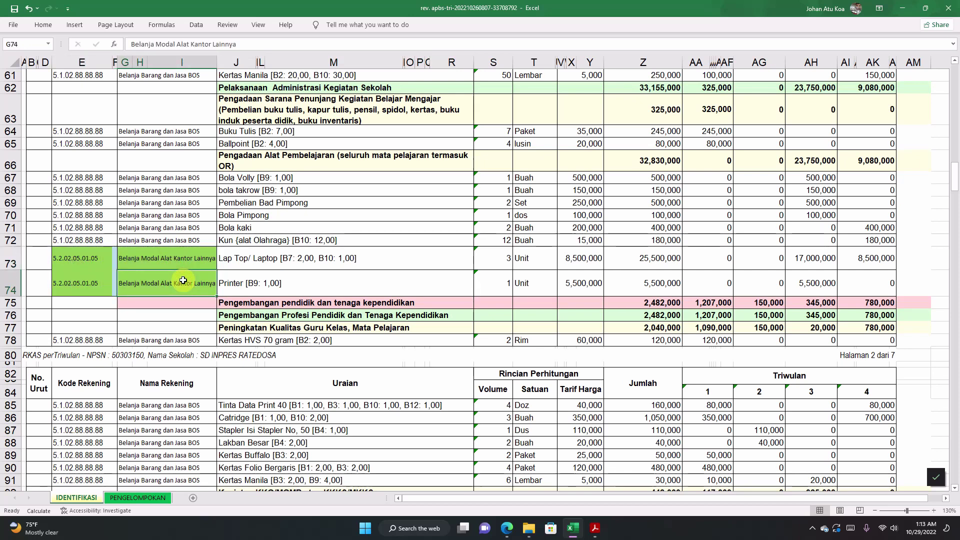
click(243, 272)
click(243, 269)
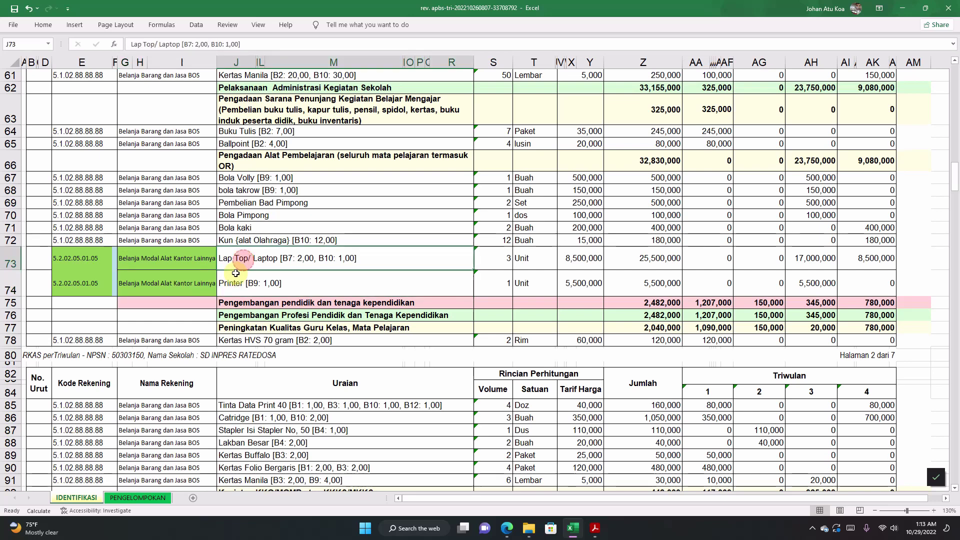
click(233, 285)
click(185, 263)
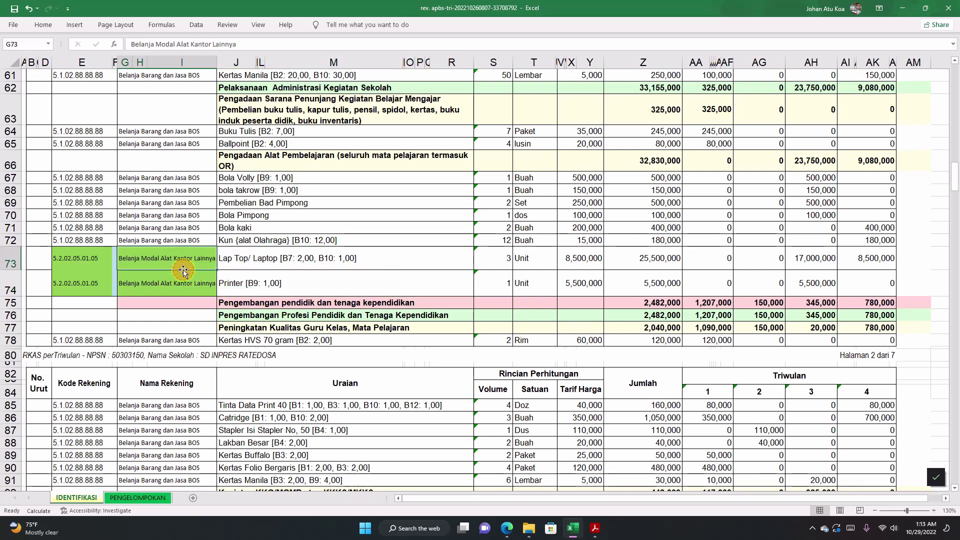
scroll(183, 270, down, 3)
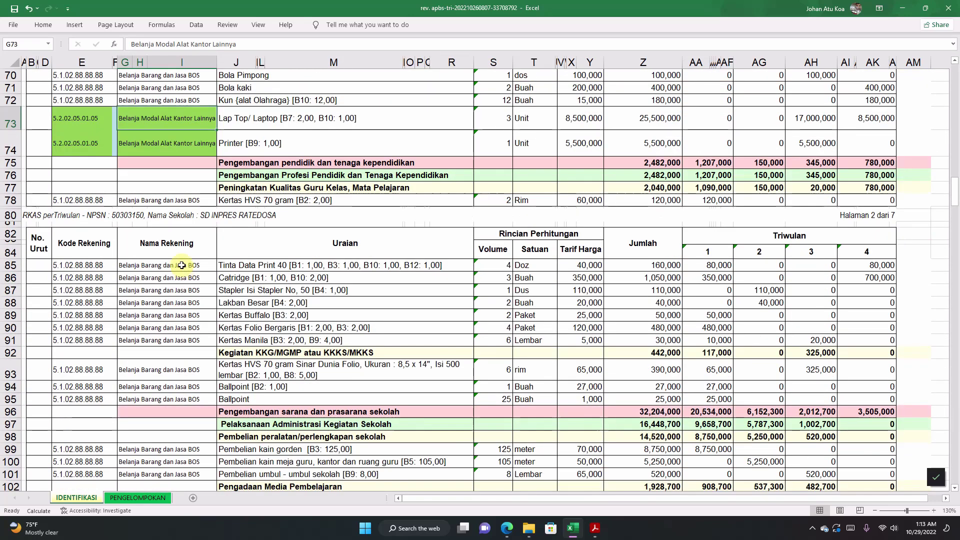
drag(183, 265, 175, 334)
scroll(176, 334, down, 3)
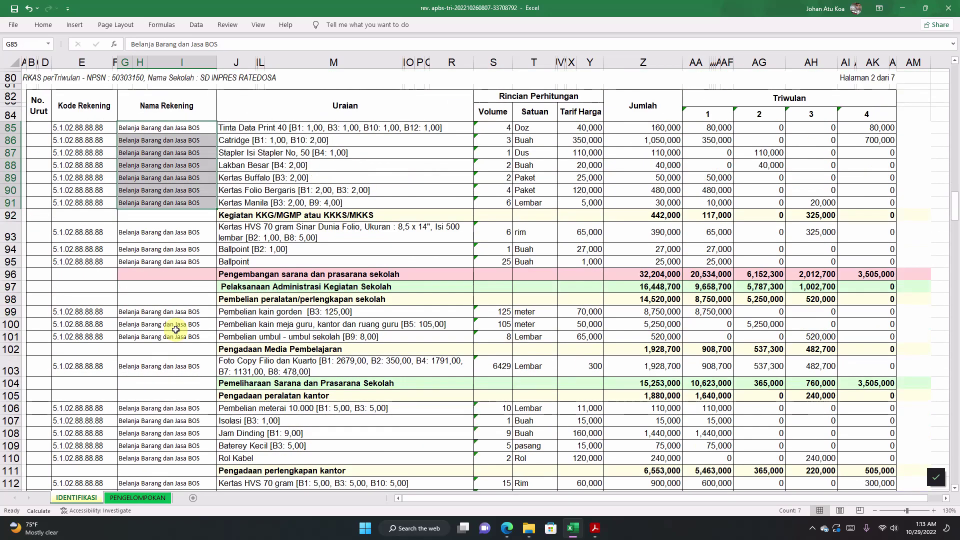
click(72, 201)
scroll(129, 210, down, 14)
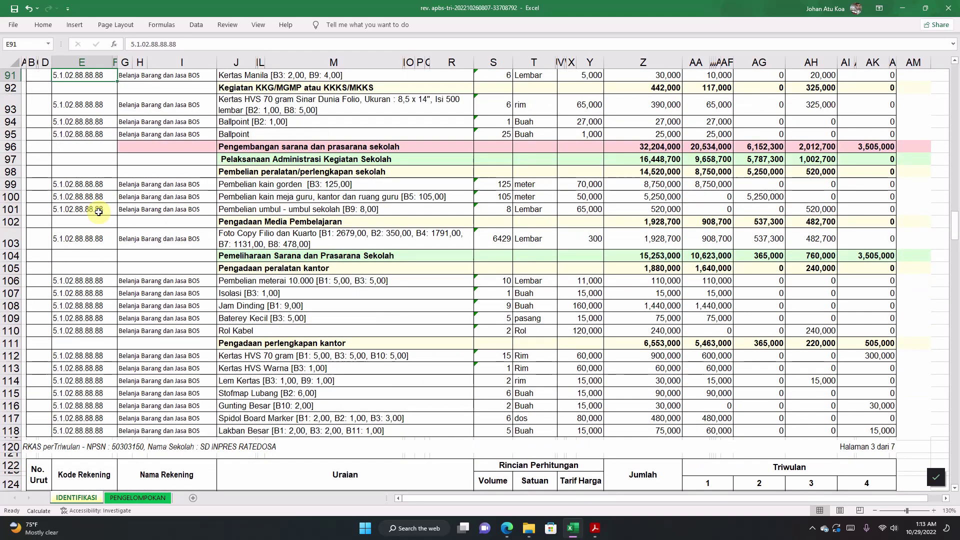
scroll(150, 302, down, 2)
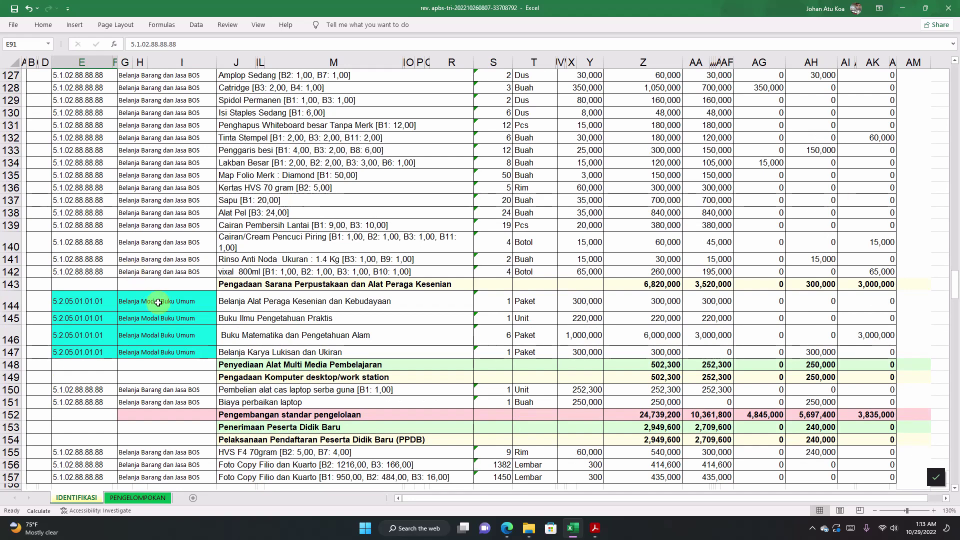
scroll(157, 300, down, 2)
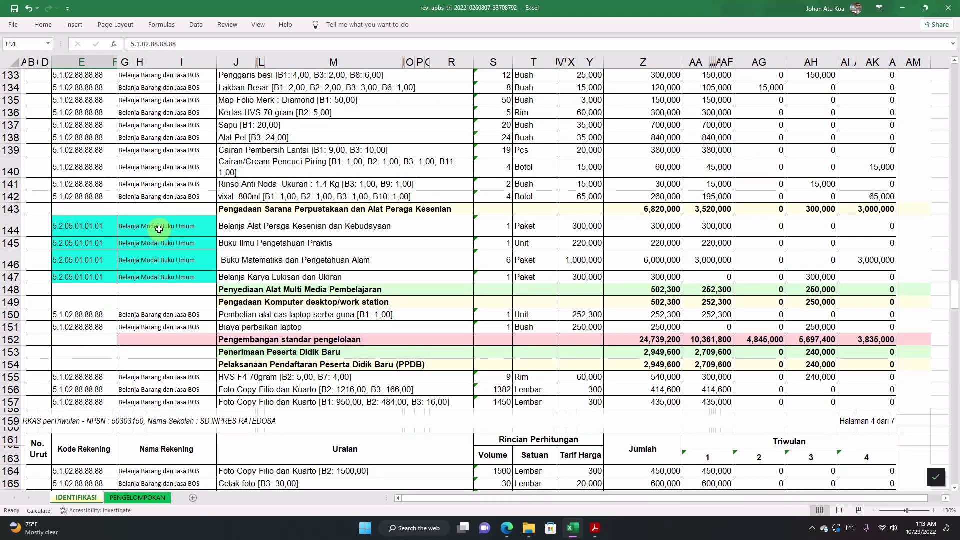
click(166, 226)
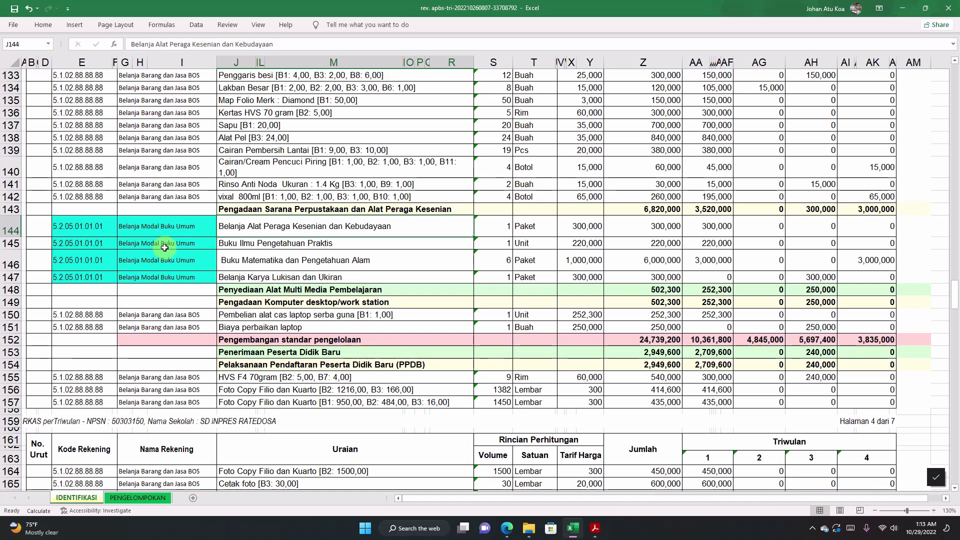
drag(136, 227, 153, 277)
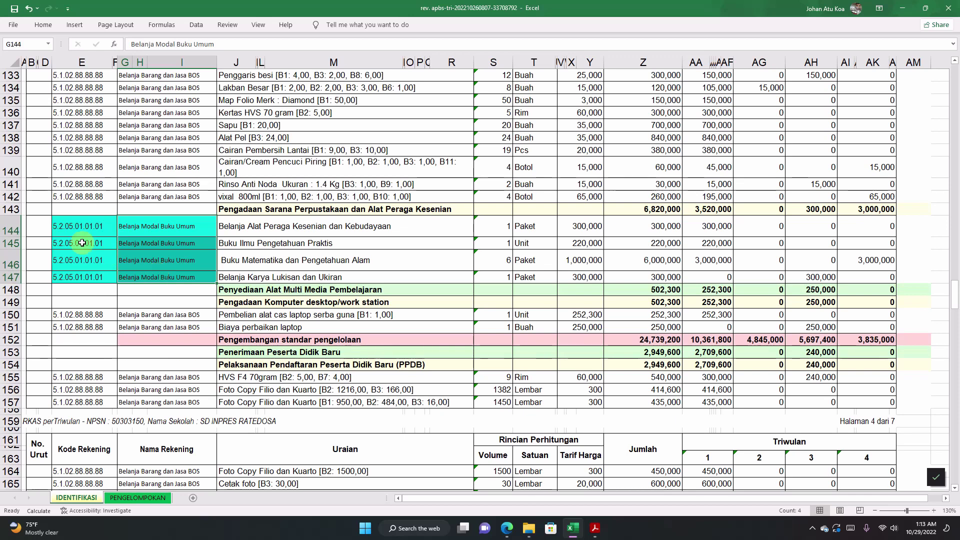
drag(79, 226, 81, 277)
click(250, 220)
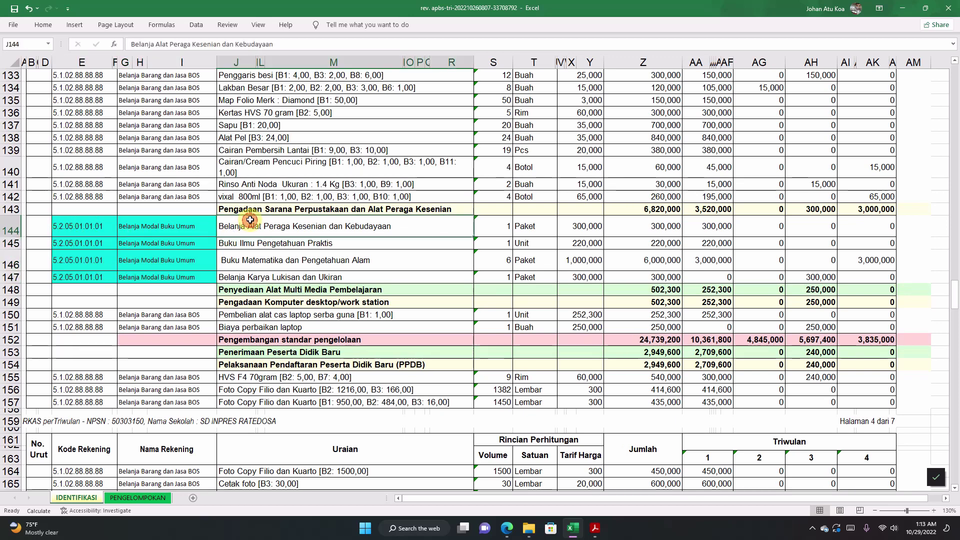
click(251, 255)
click(250, 231)
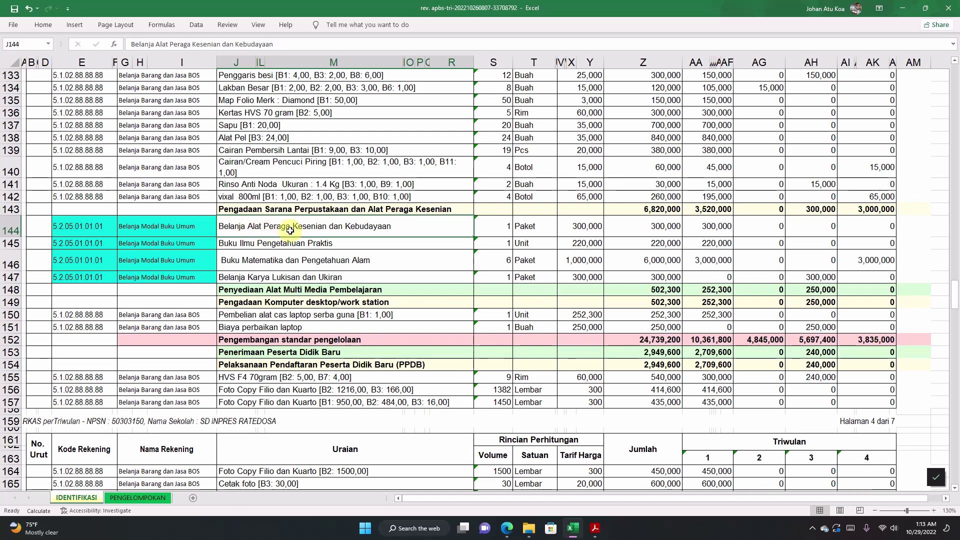
click(200, 228)
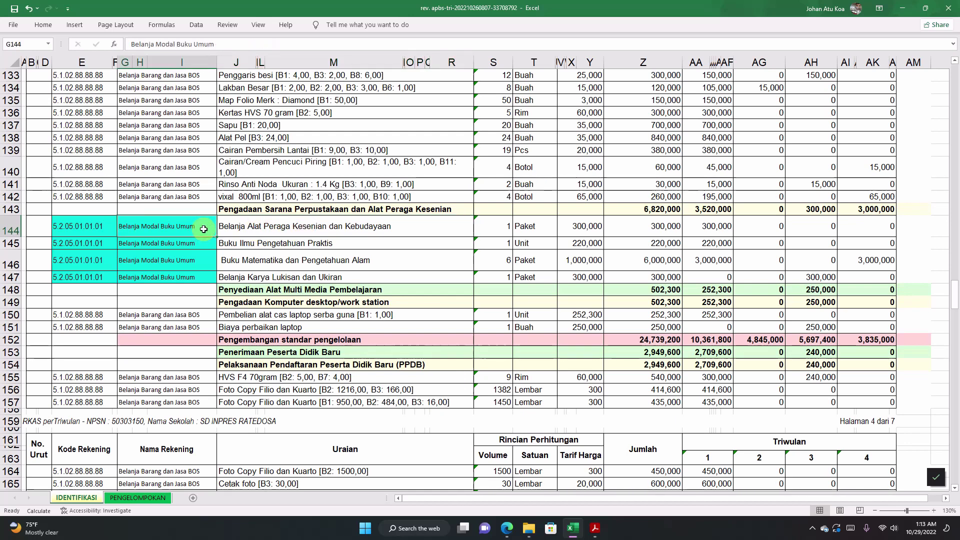
click(241, 245)
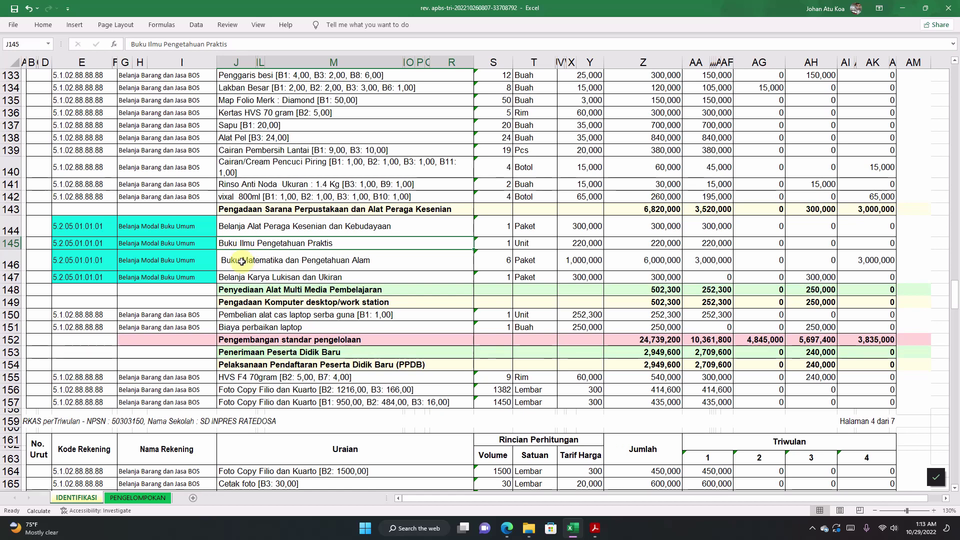
click(241, 262)
click(242, 279)
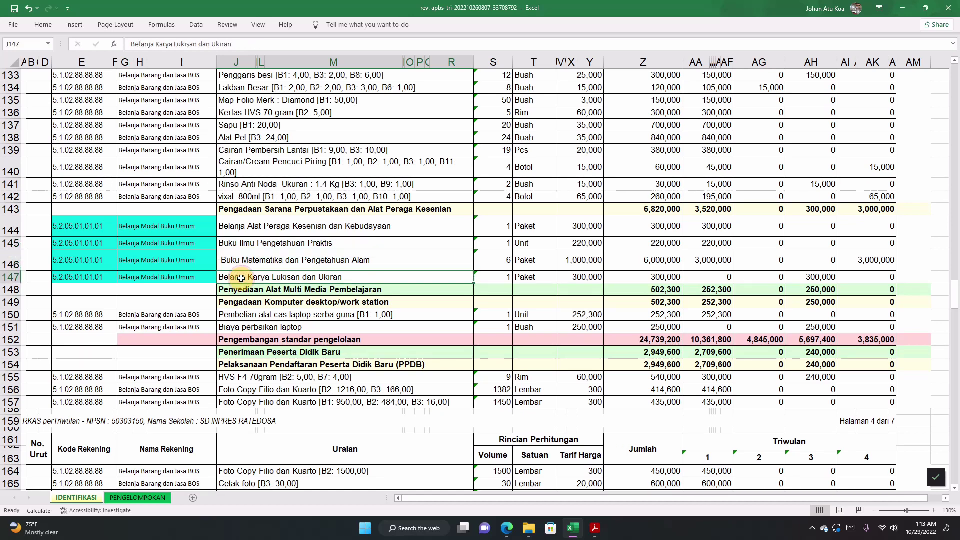
click(161, 277)
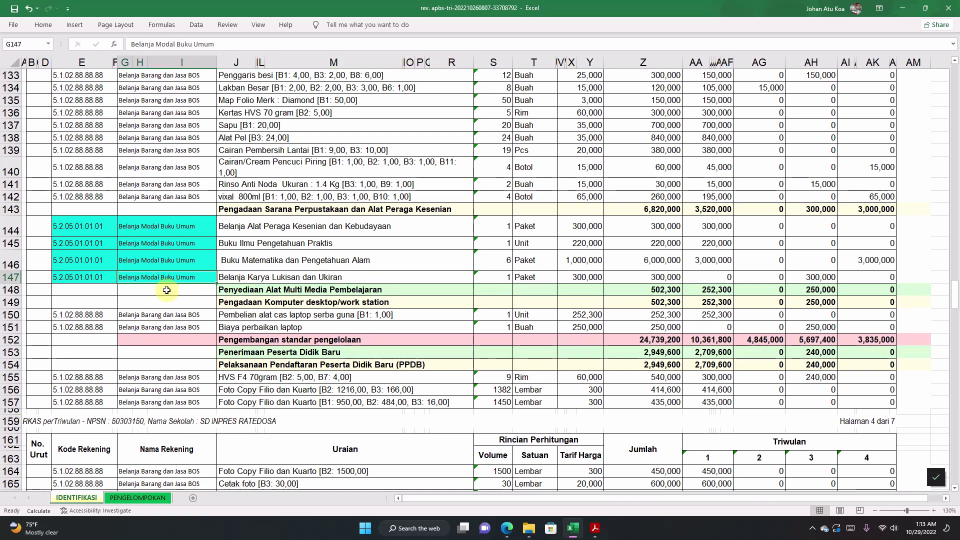
click(90, 277)
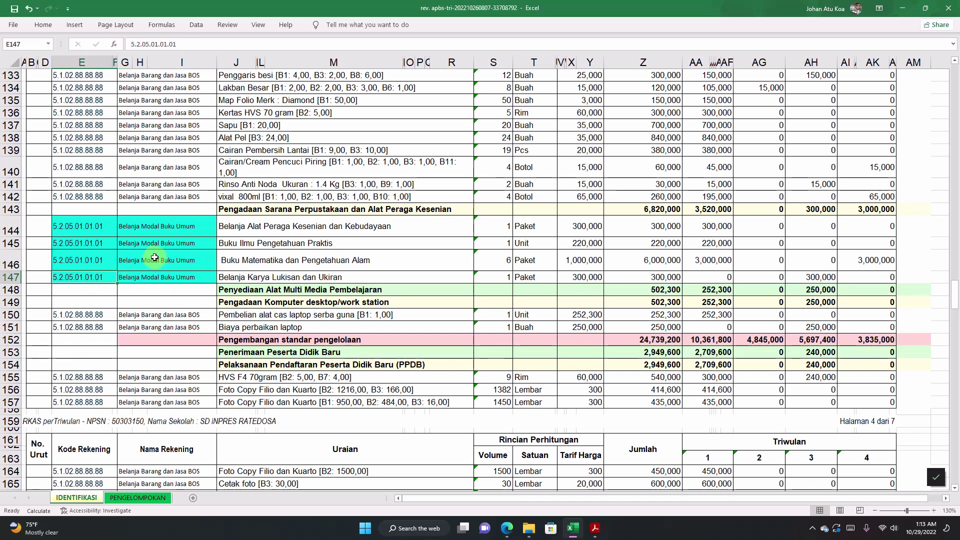
scroll(143, 260, down, 5)
scroll(154, 257, down, 10)
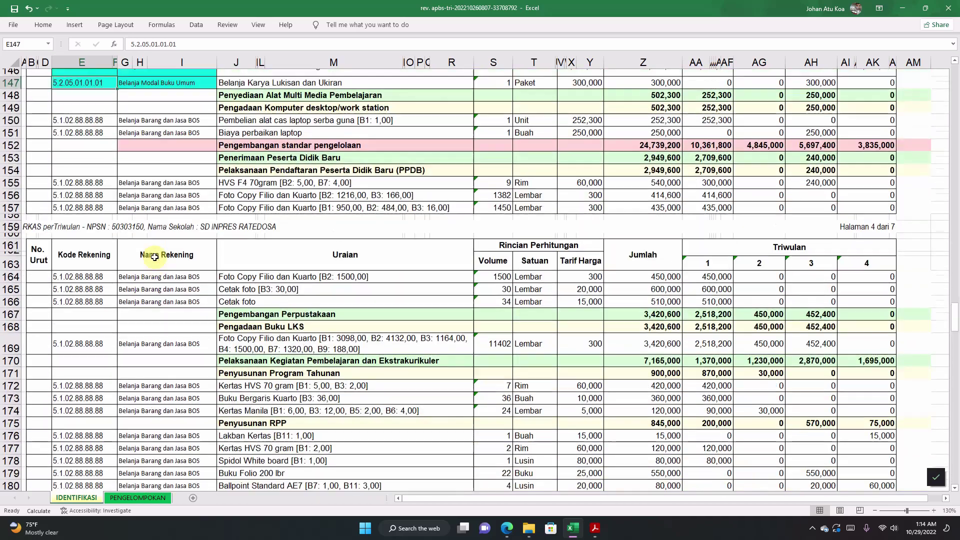
scroll(155, 257, down, 9)
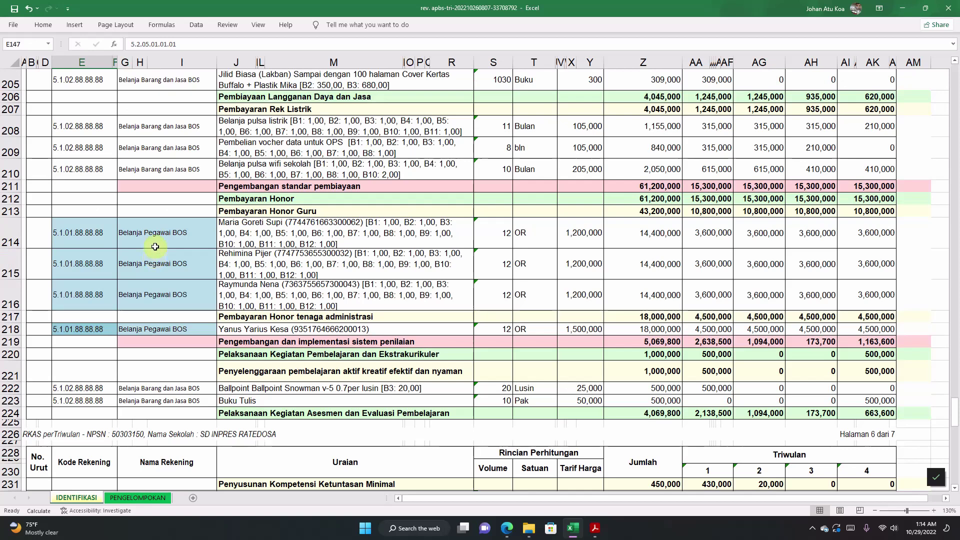
click(157, 232)
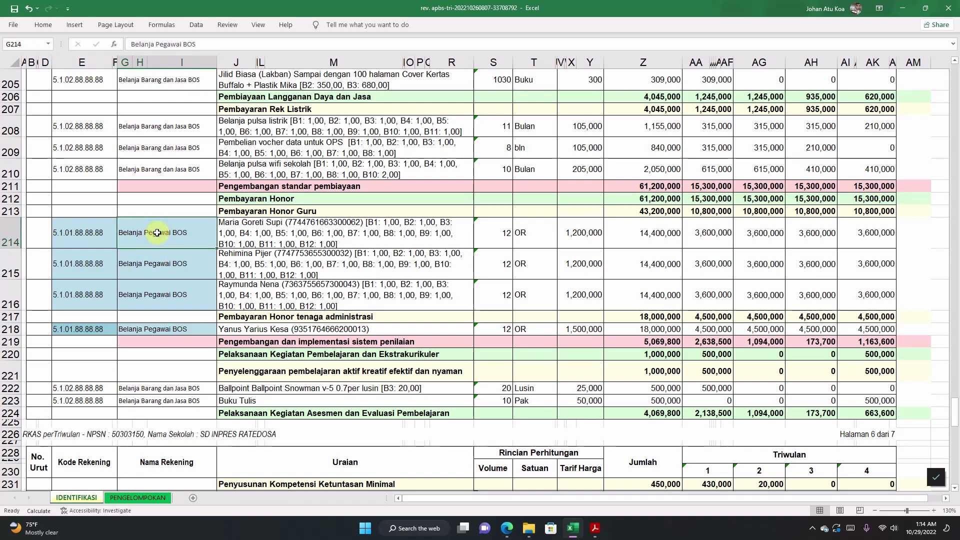
key(Return)
key(shift+Return)
key(shift+Tab)
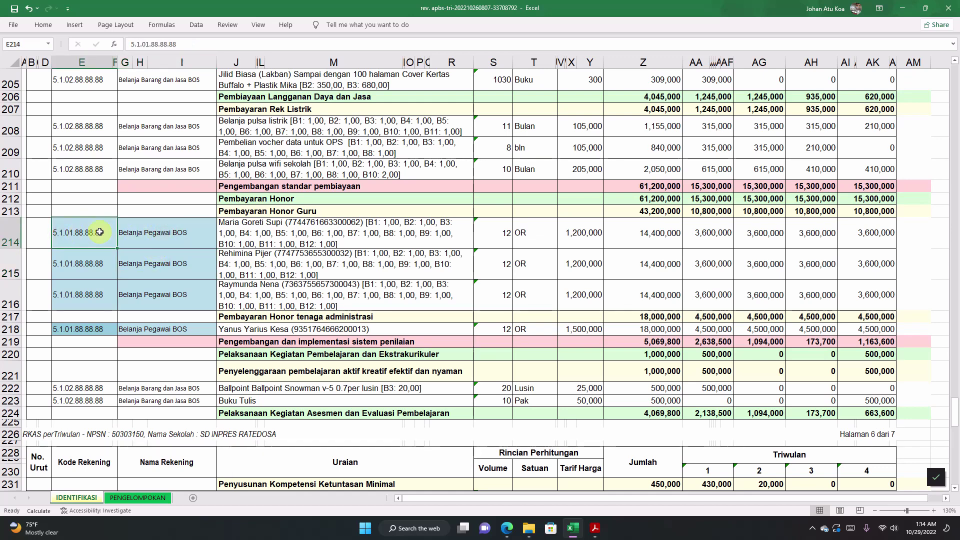
ctrl+click(148, 235)
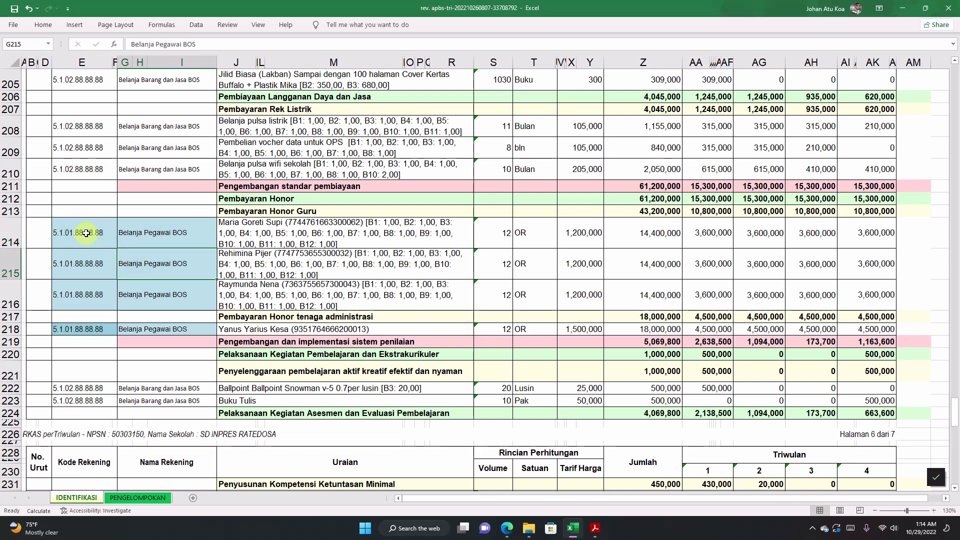
click(92, 234)
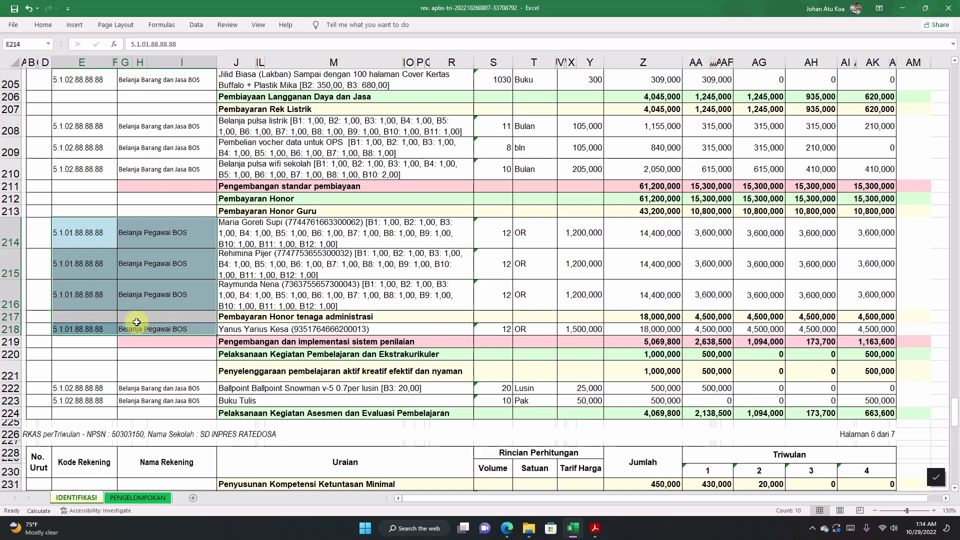
click(139, 267)
click(145, 295)
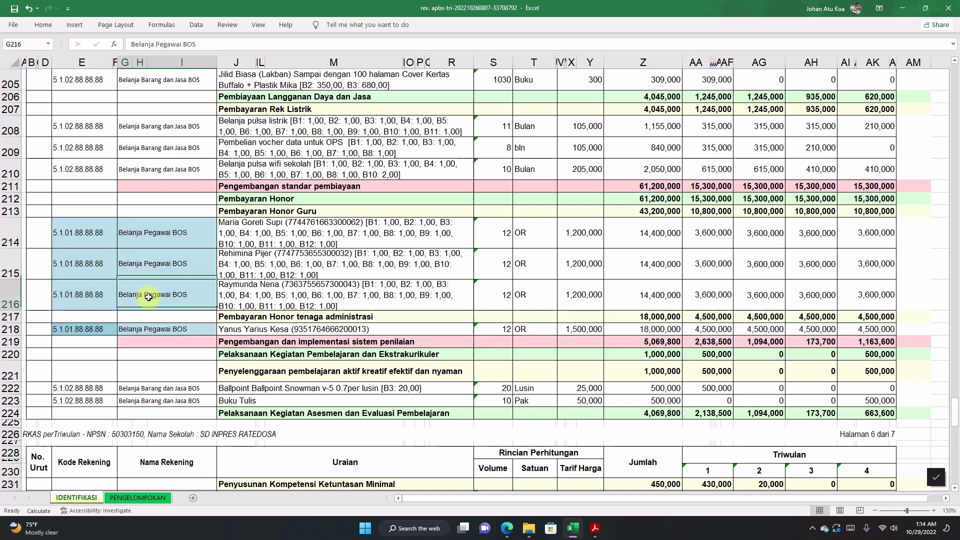
click(156, 332)
click(93, 329)
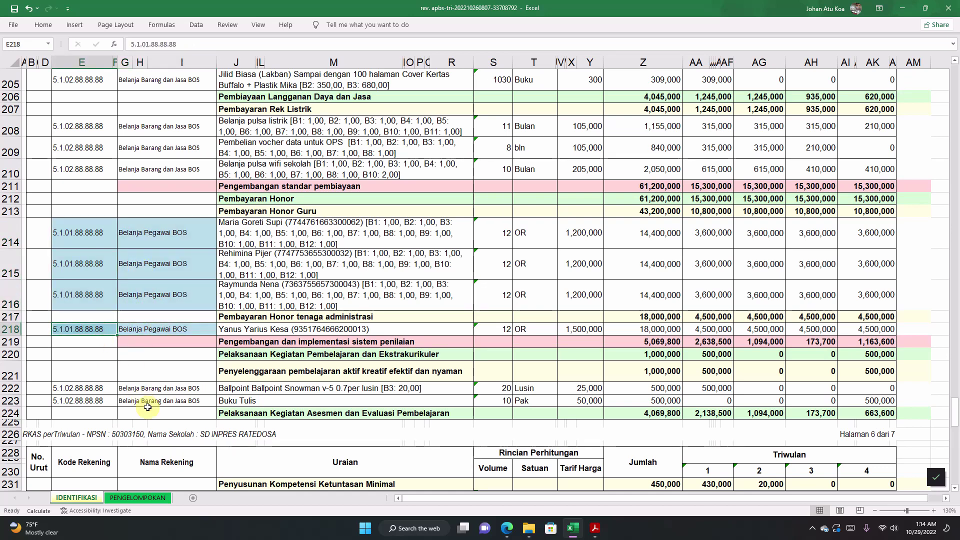
click(161, 399)
scroll(162, 398, down, 2)
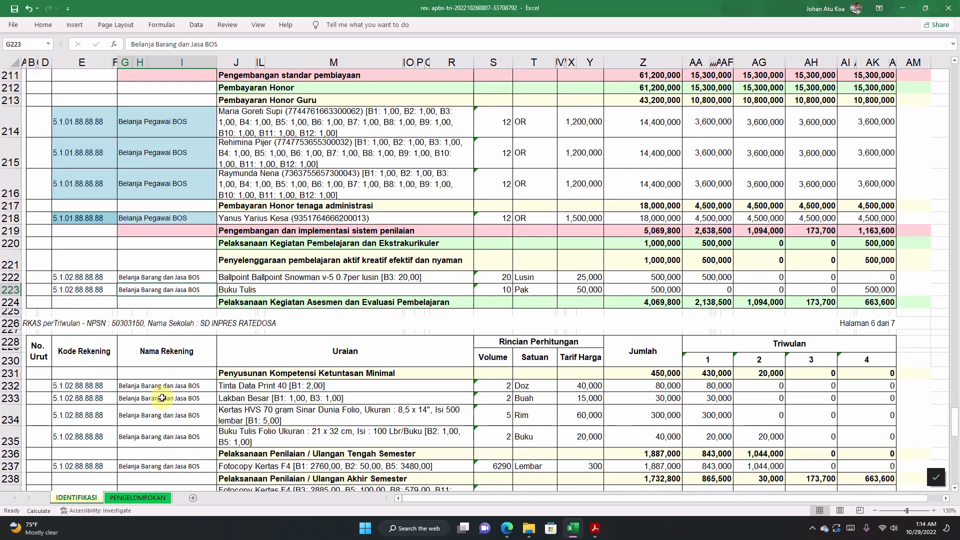
click(78, 183)
scroll(83, 190, down, 3)
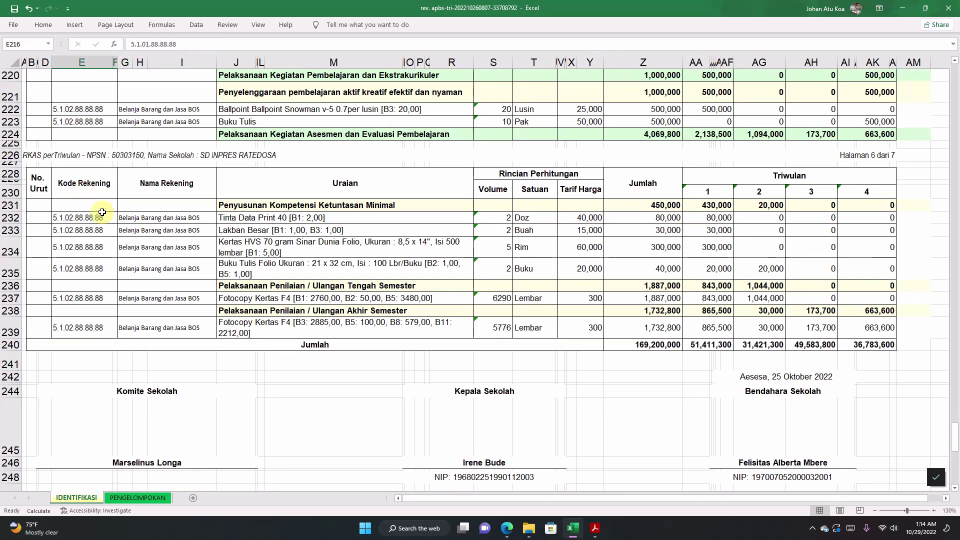
drag(79, 220, 165, 272)
drag(85, 296, 136, 298)
drag(78, 334, 149, 326)
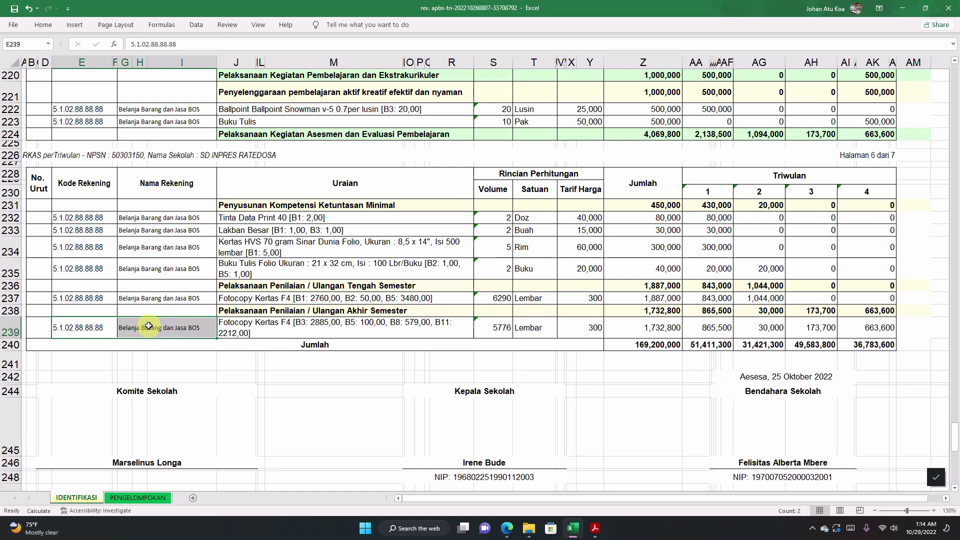
scroll(276, 283, up, 20)
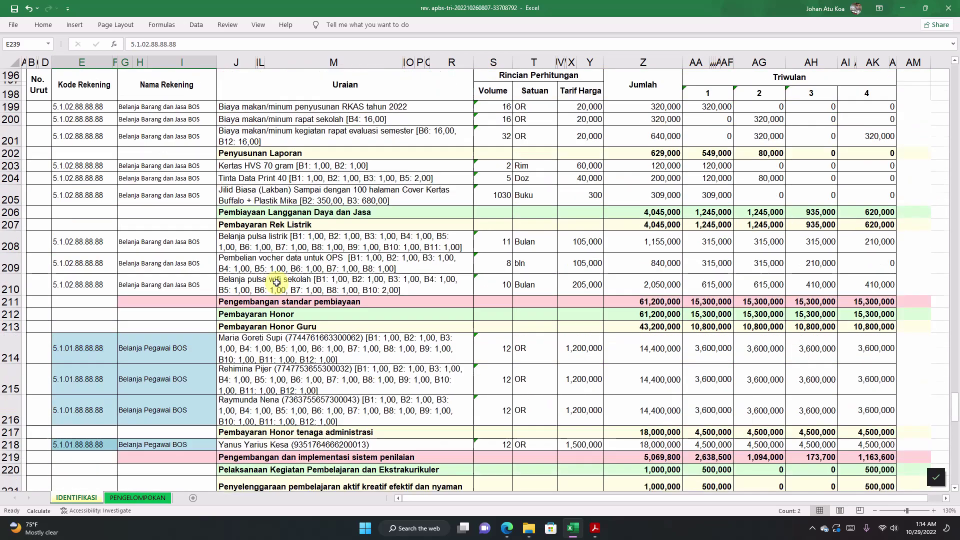
scroll(552, 214, up, 17)
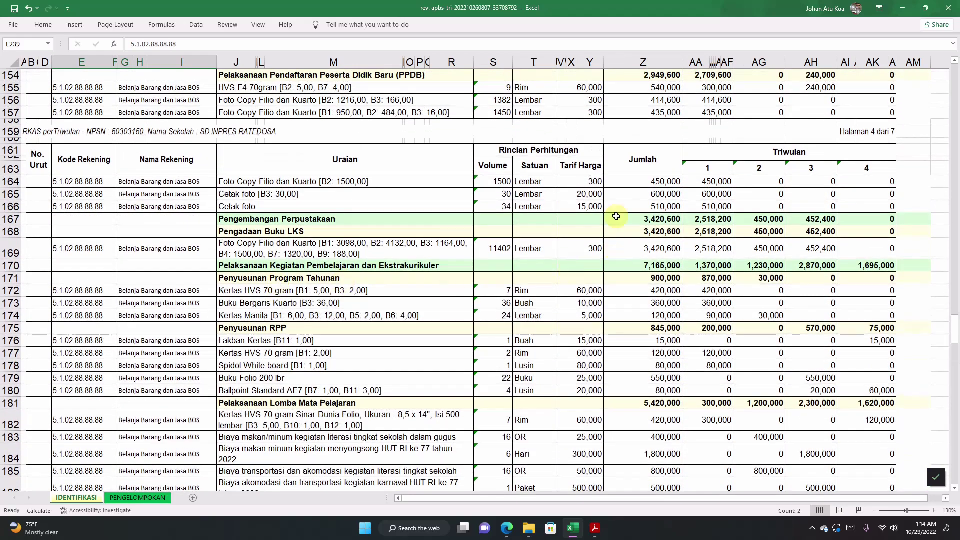
scroll(553, 214, up, 20)
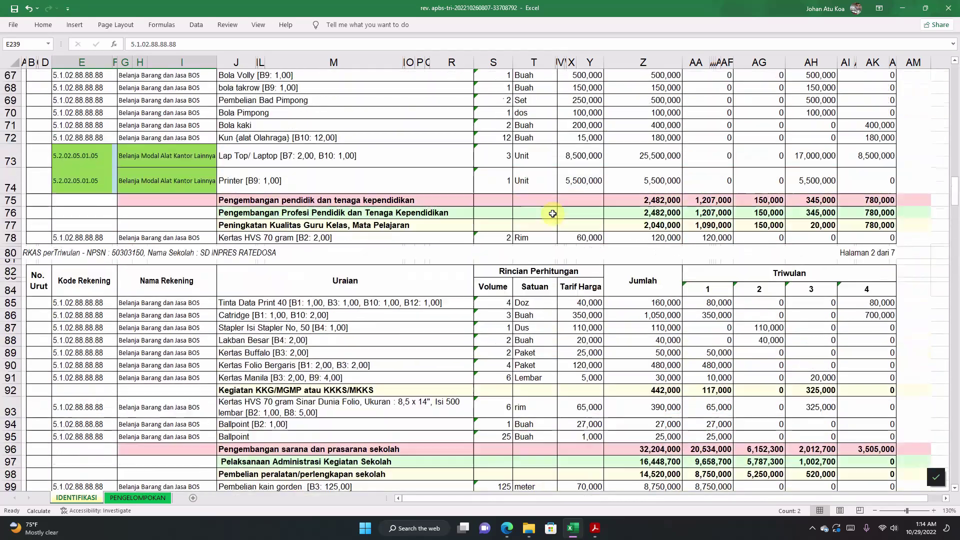
scroll(553, 214, up, 3)
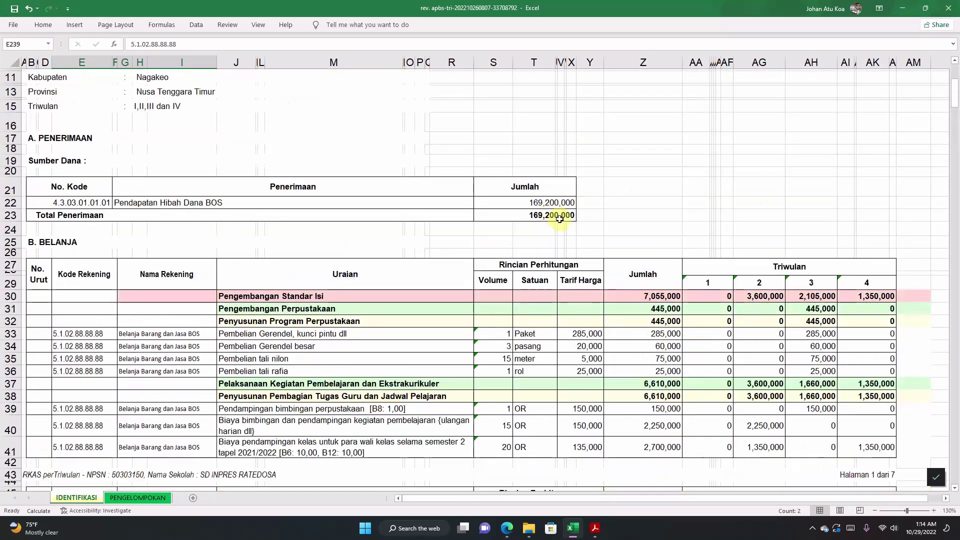
scroll(735, 275, down, 3)
drag(765, 194, 774, 299)
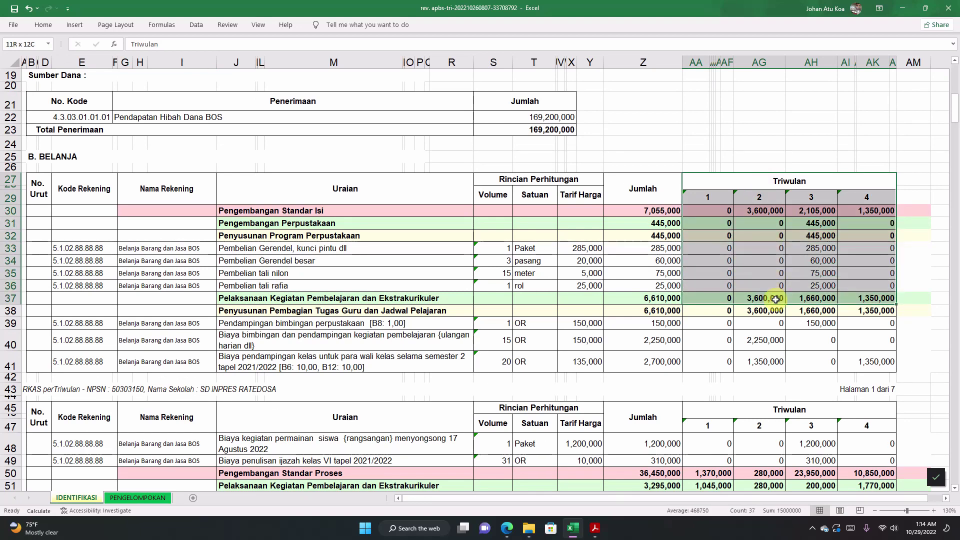
drag(774, 299, 779, 312)
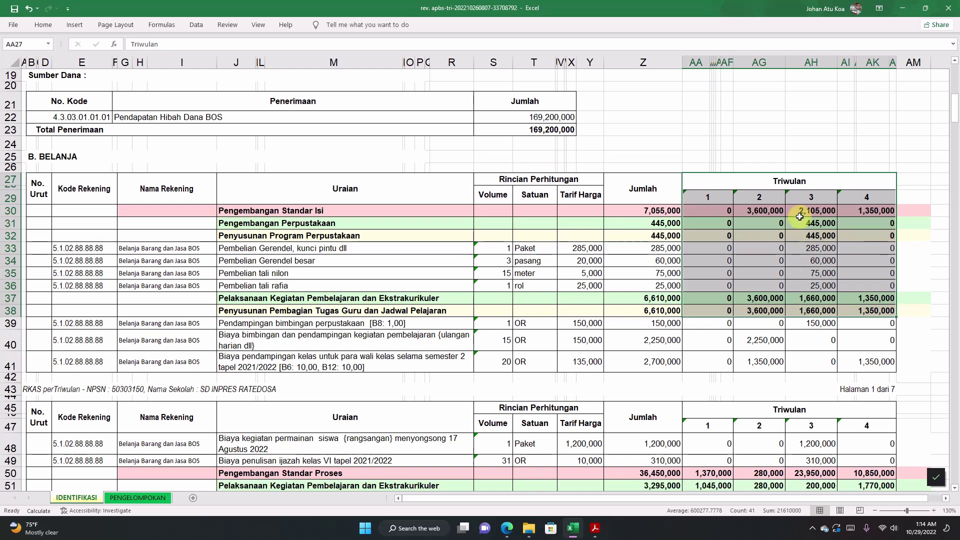
click(799, 184)
click(763, 240)
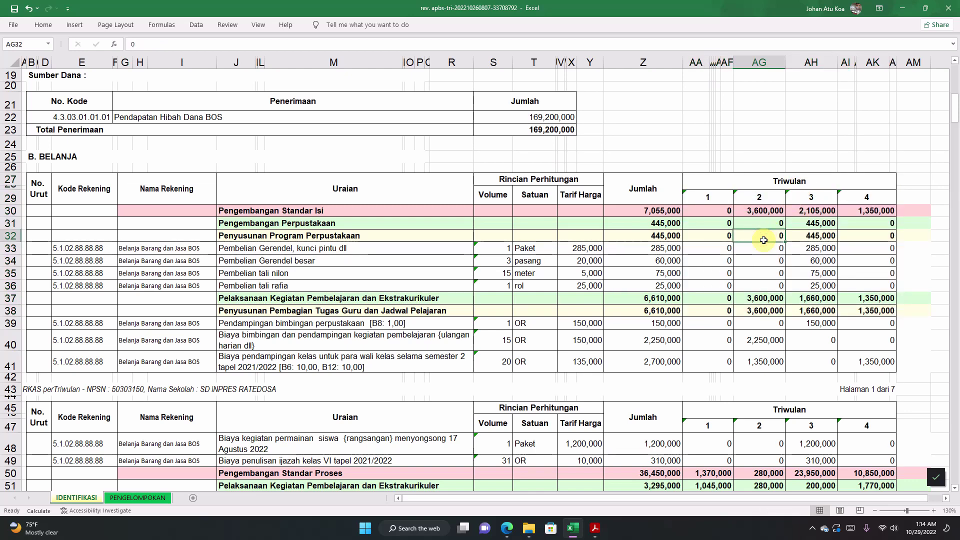
drag(717, 195, 850, 363)
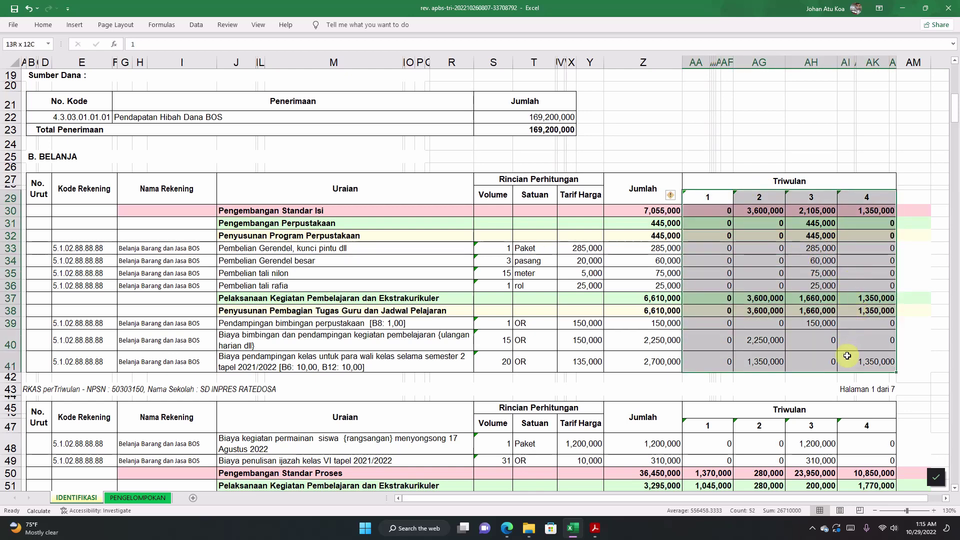
click(764, 258)
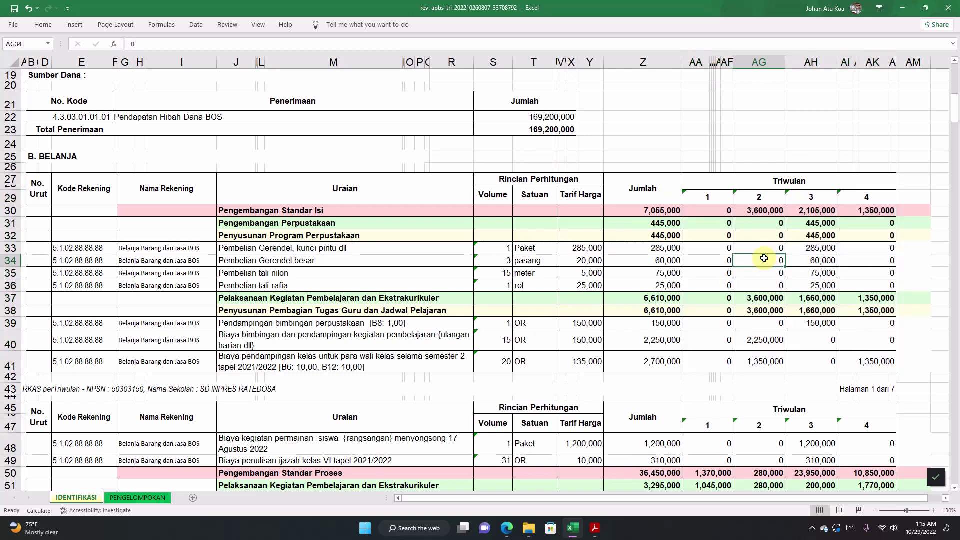
click(711, 224)
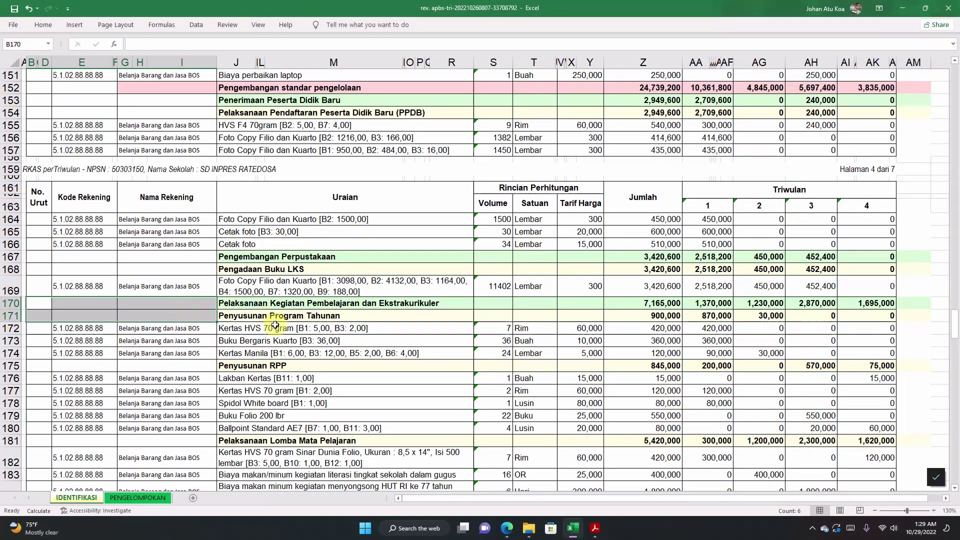
click(275, 326)
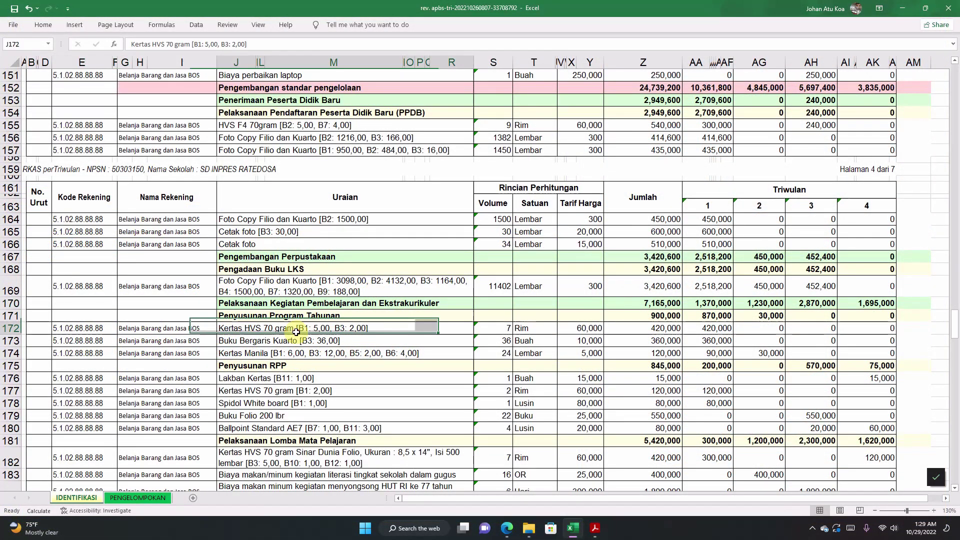
scroll(280, 340, down, 2)
click(183, 318)
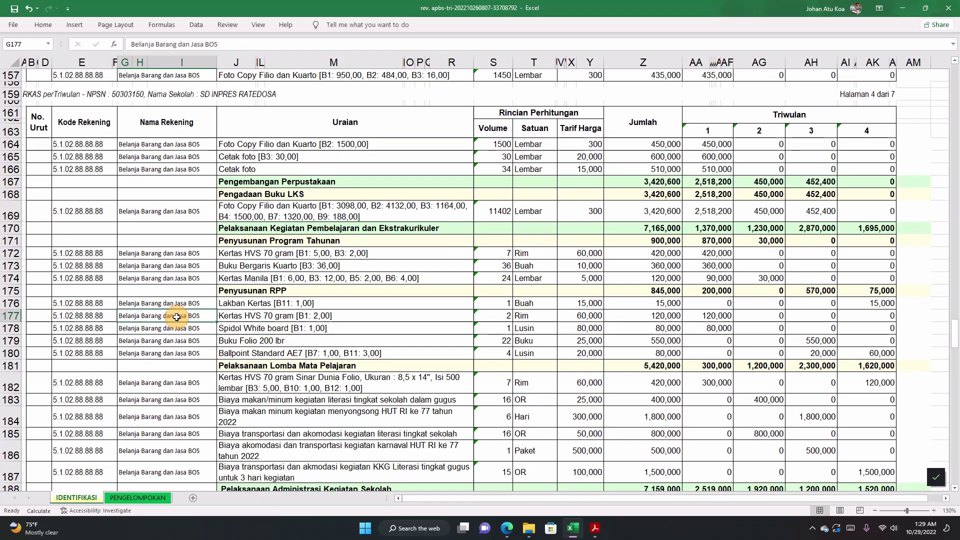
scroll(181, 317, down, 7)
scroll(180, 317, down, 5)
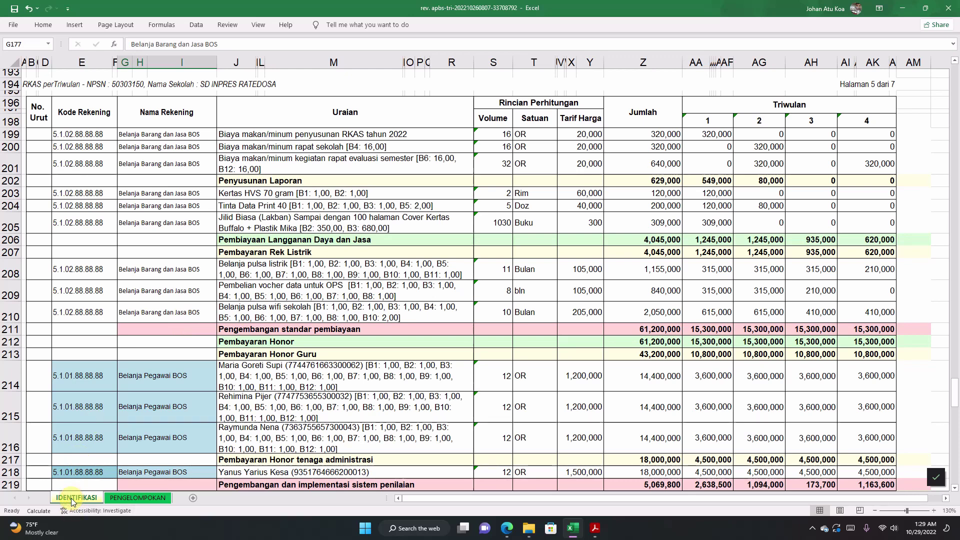
click(124, 497)
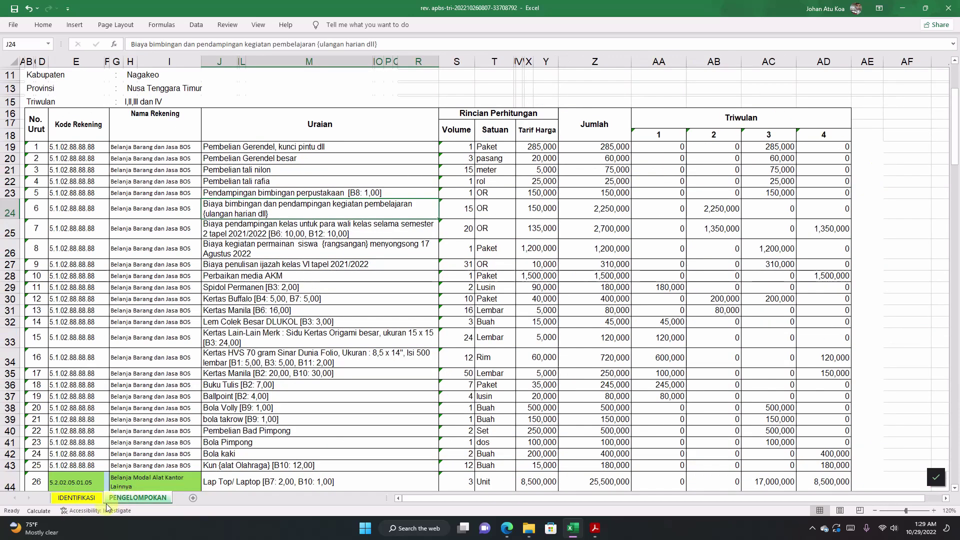
click(77, 498)
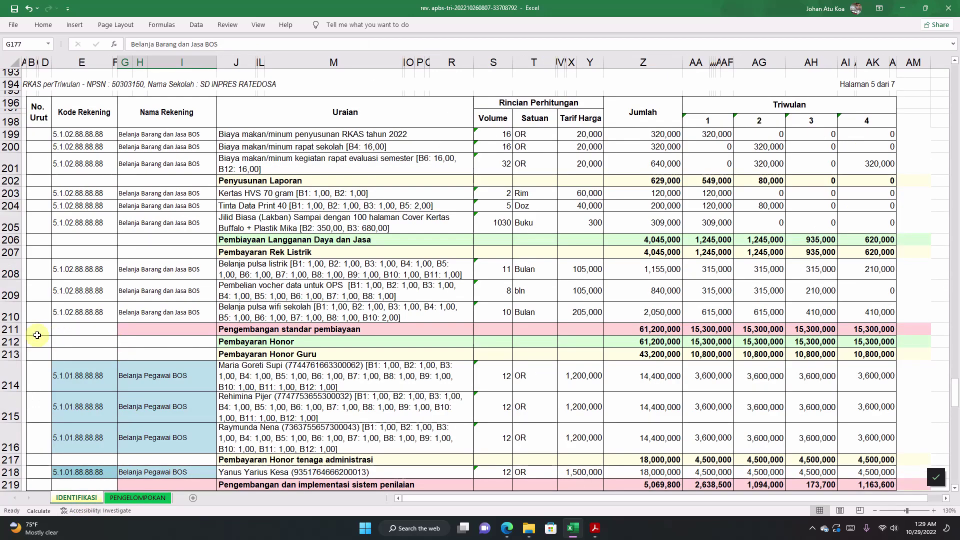
drag(33, 330, 210, 329)
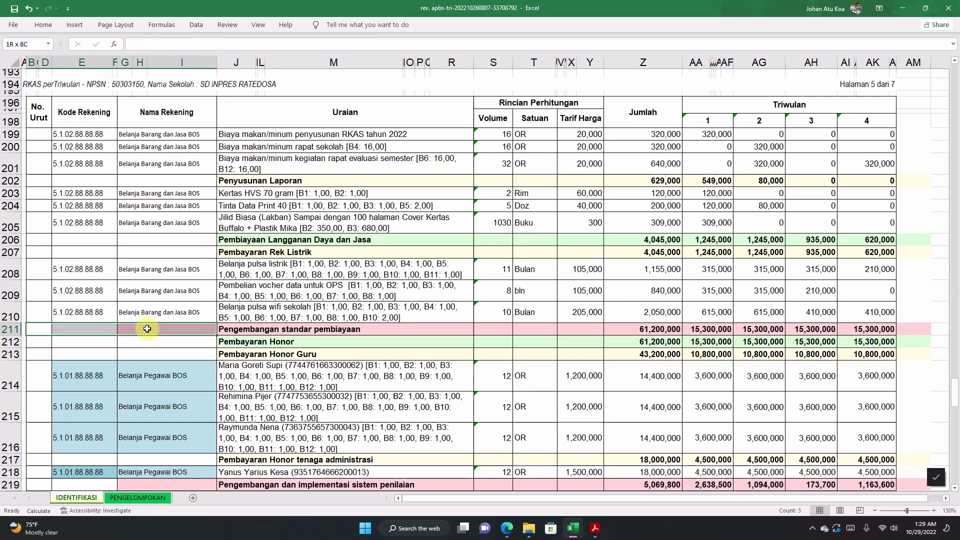
click(146, 376)
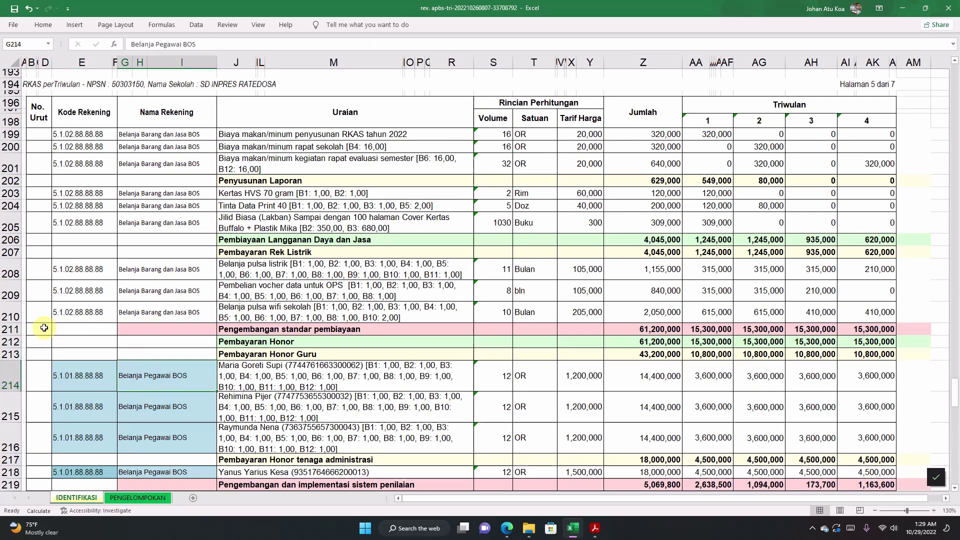
drag(44, 330, 161, 350)
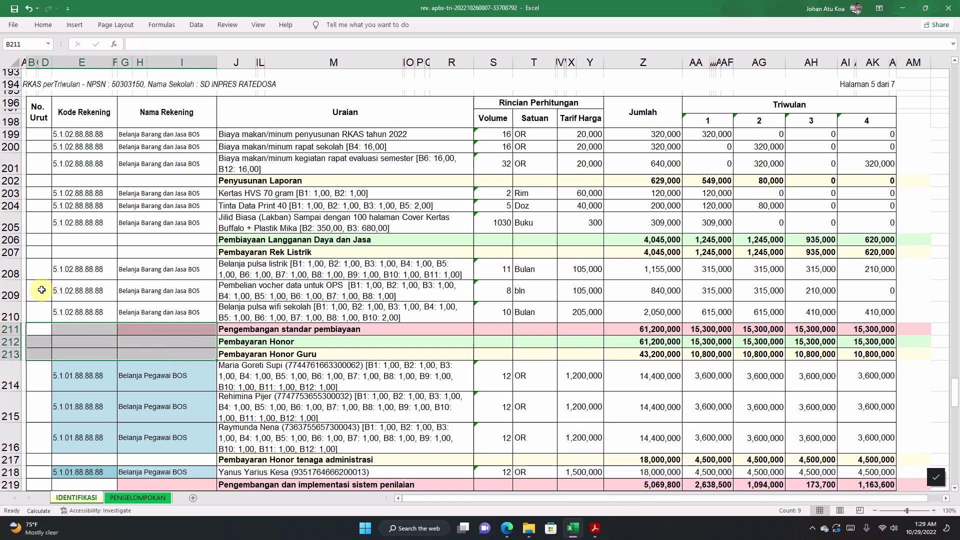
drag(32, 240, 180, 253)
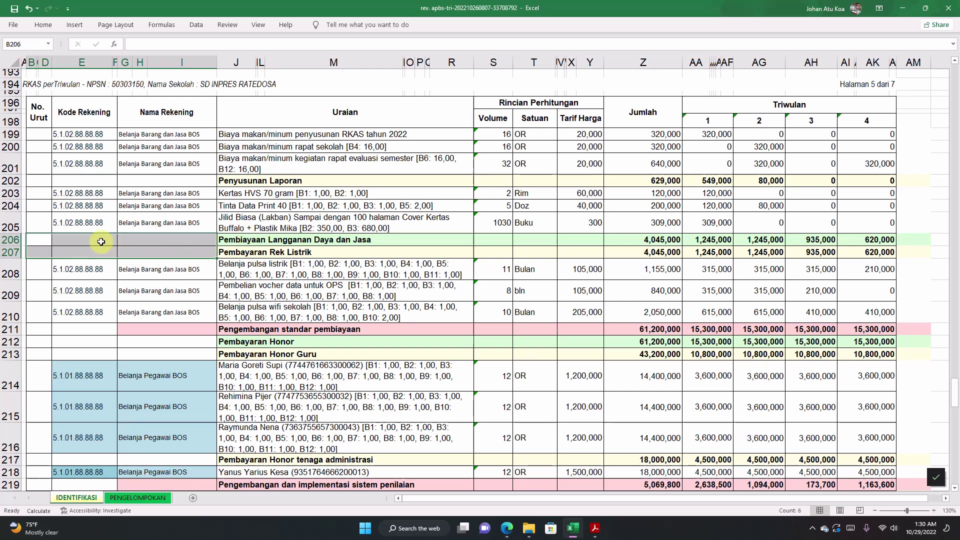
scroll(102, 240, up, 3)
scroll(104, 238, up, 1)
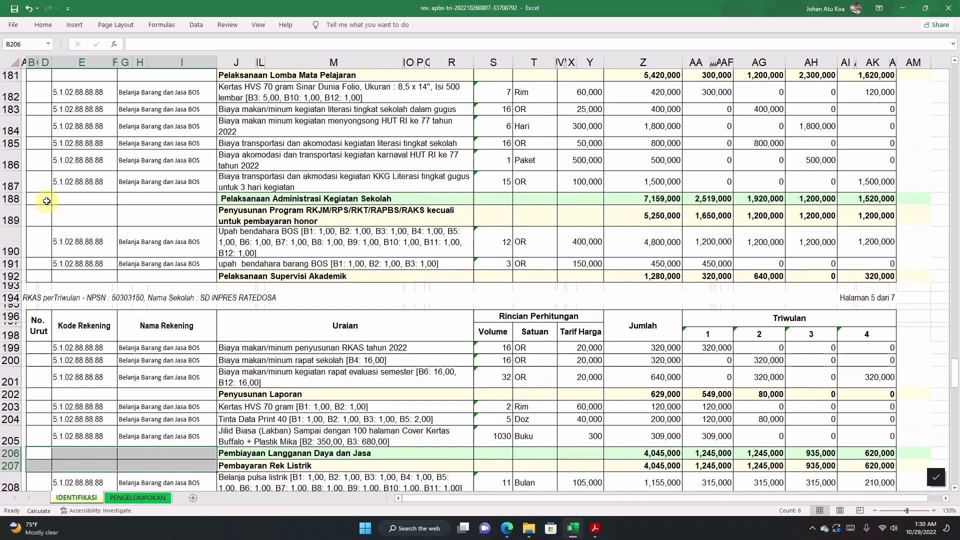
drag(52, 200, 160, 225)
scroll(161, 225, up, 9)
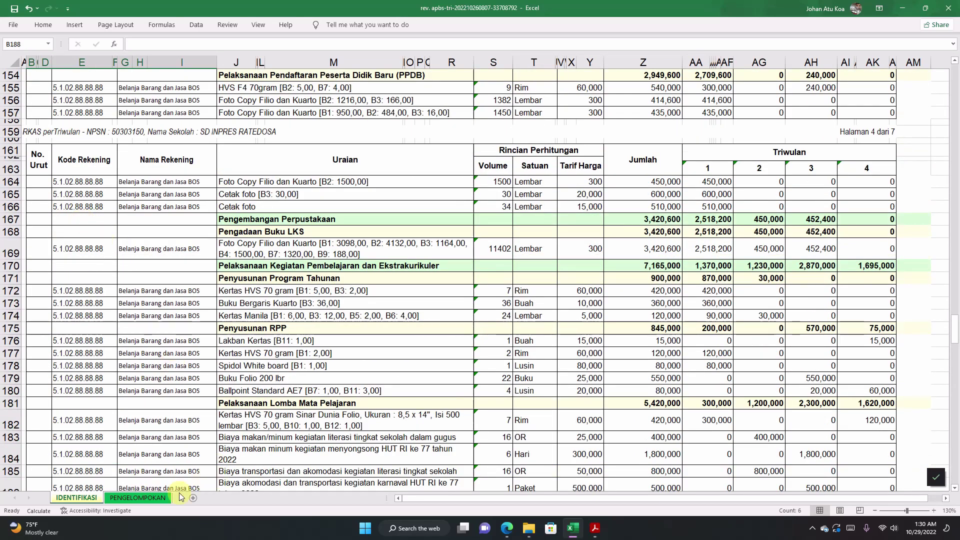
click(149, 499)
click(285, 298)
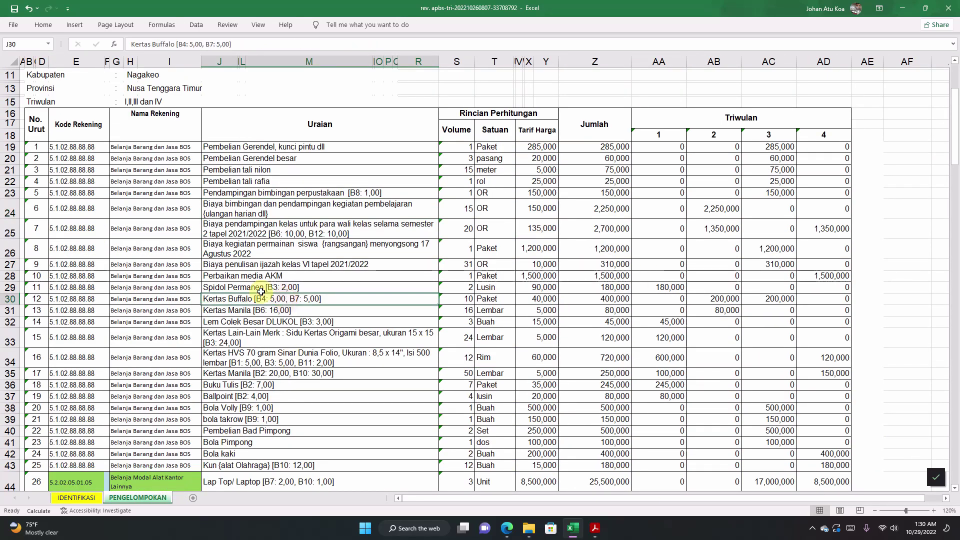
click(71, 152)
click(307, 211)
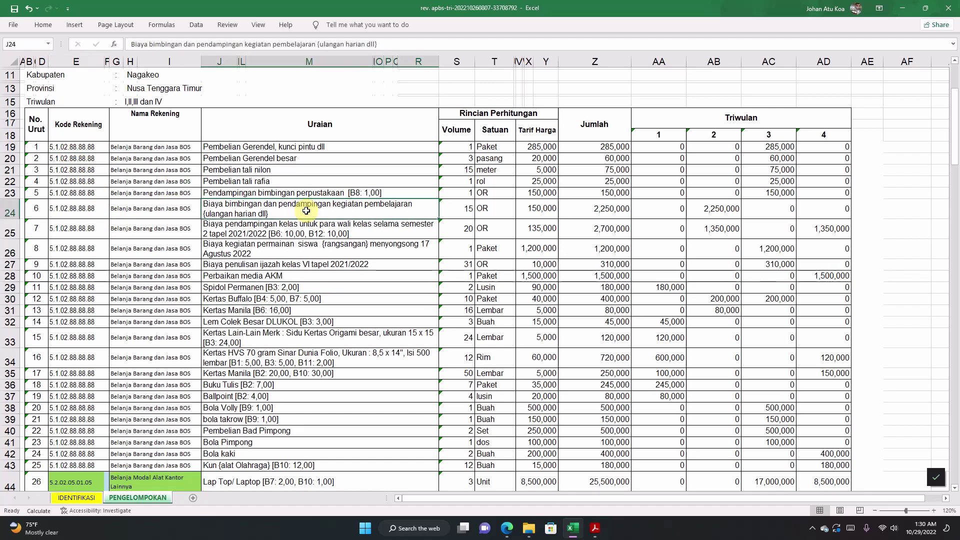
scroll(300, 220, down, 5)
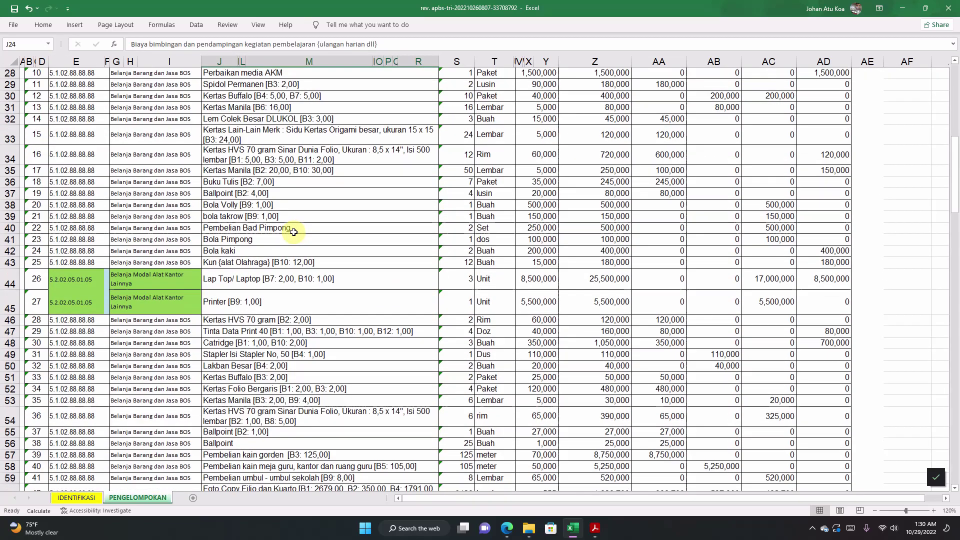
scroll(294, 232, down, 7)
click(259, 309)
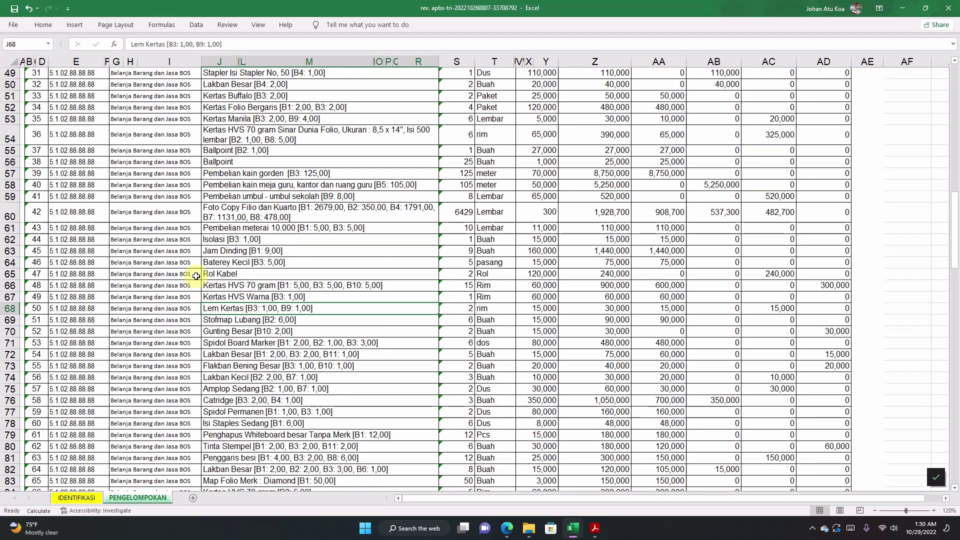
scroll(197, 276, up, 9)
scroll(197, 275, up, 7)
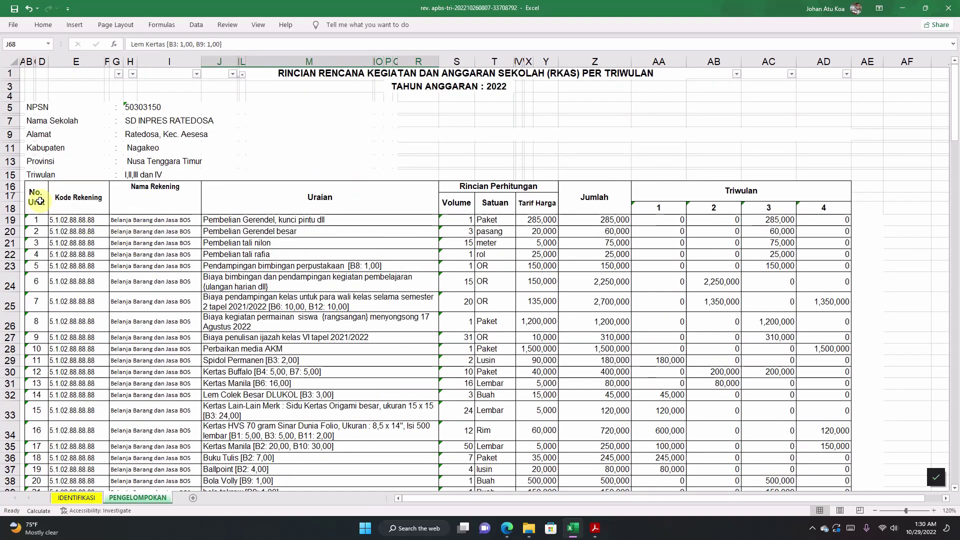
drag(36, 200, 734, 430)
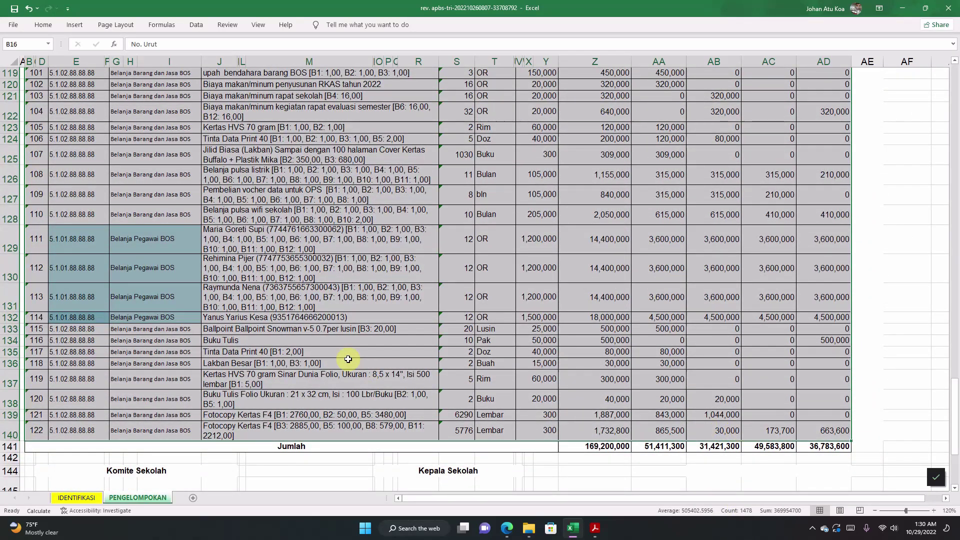
scroll(245, 325, up, 19)
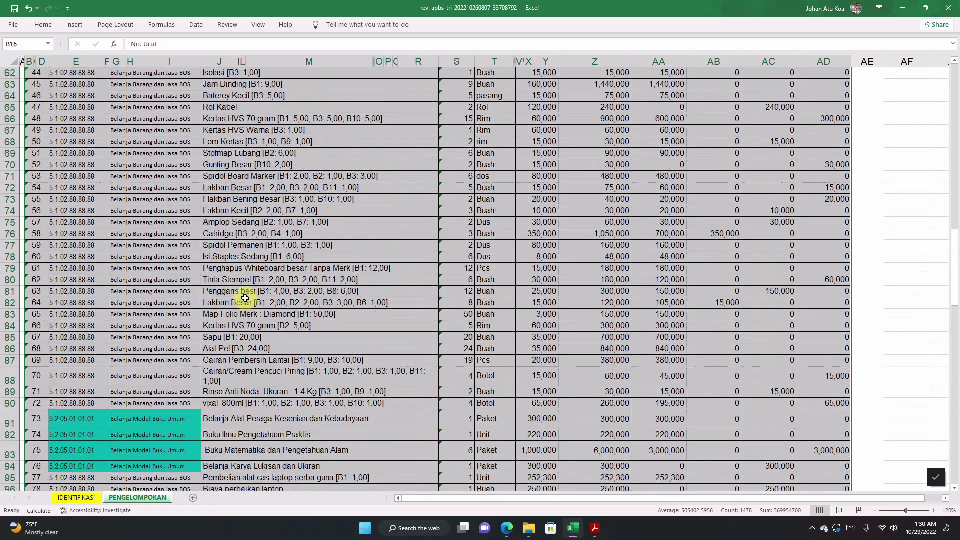
scroll(245, 298, up, 9)
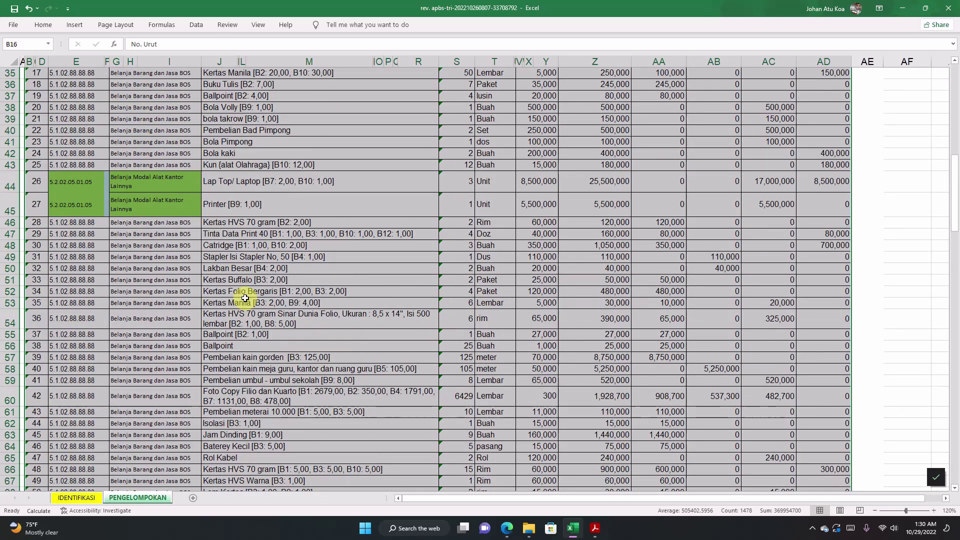
scroll(245, 299, up, 11)
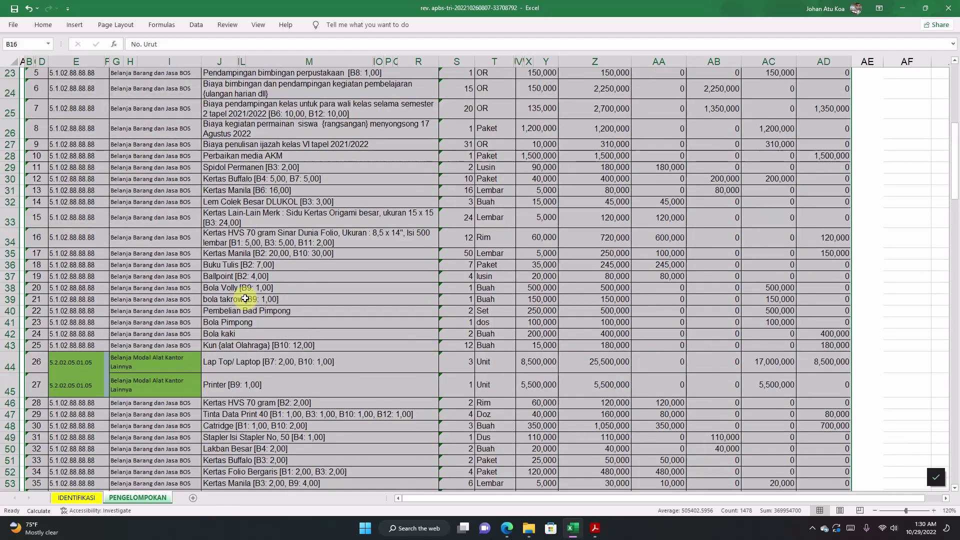
Step: Select columns G through J and apply Filter from Home > Sort & Filter
click(146, 105)
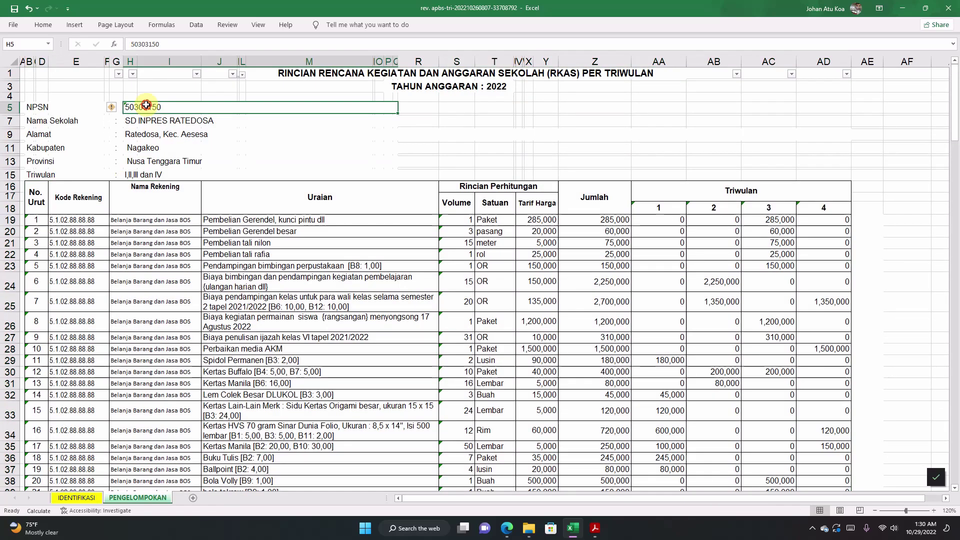
click(117, 60)
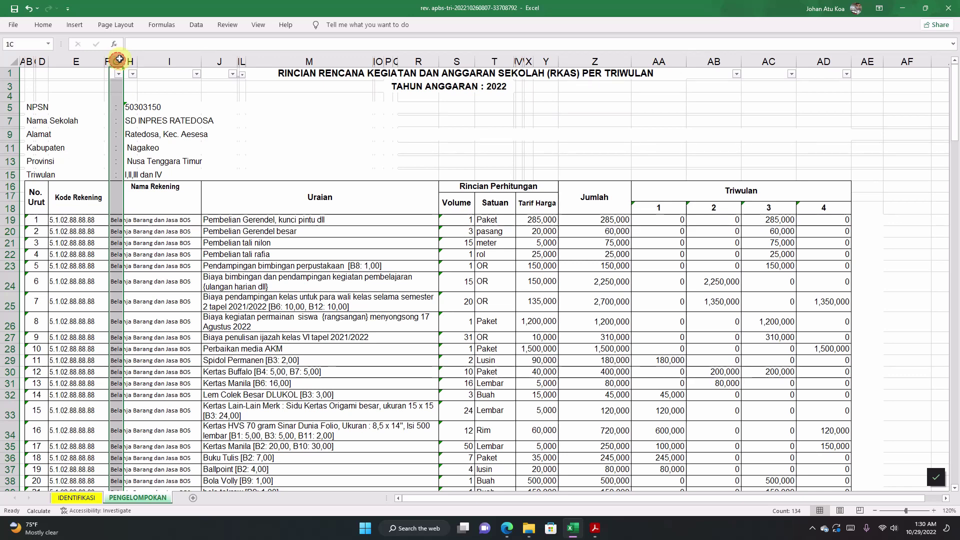
drag(119, 59, 242, 60)
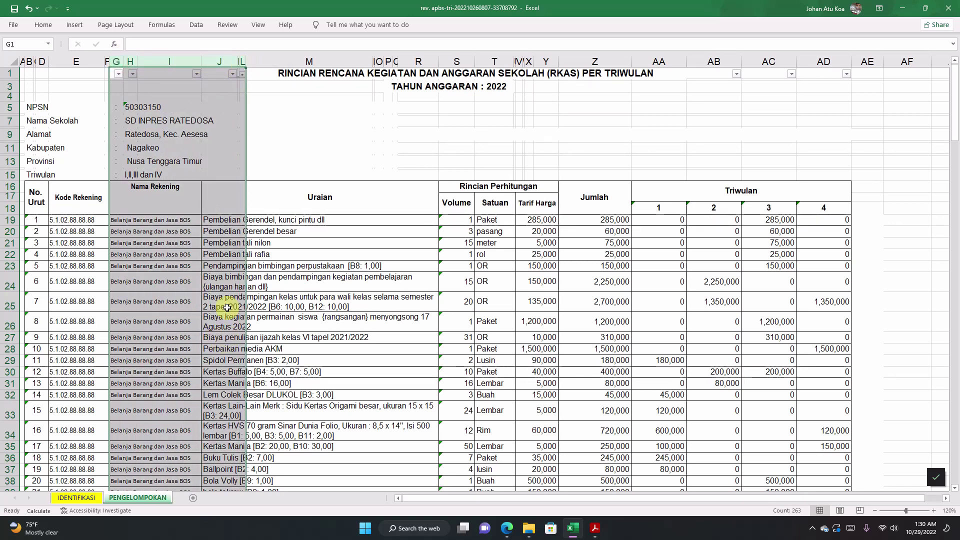
click(249, 302)
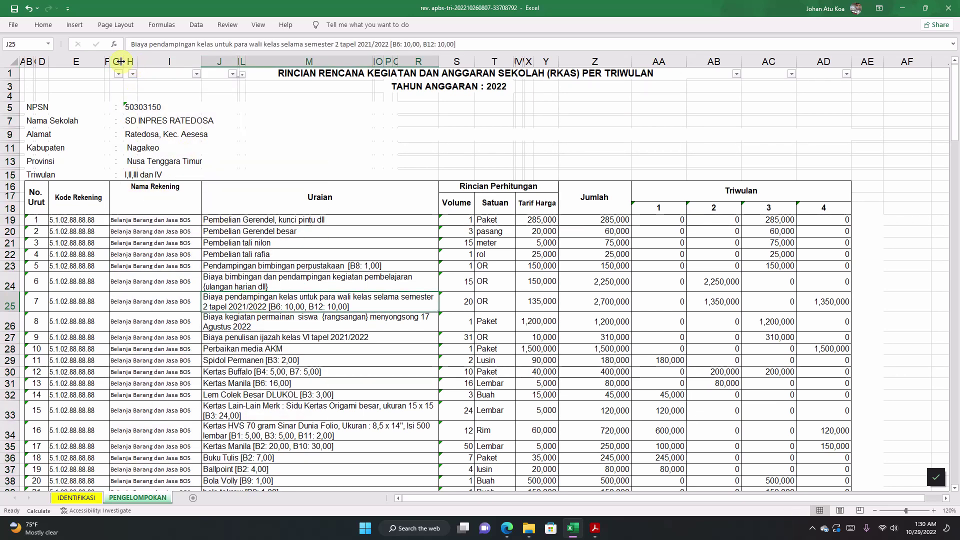
drag(119, 61, 242, 64)
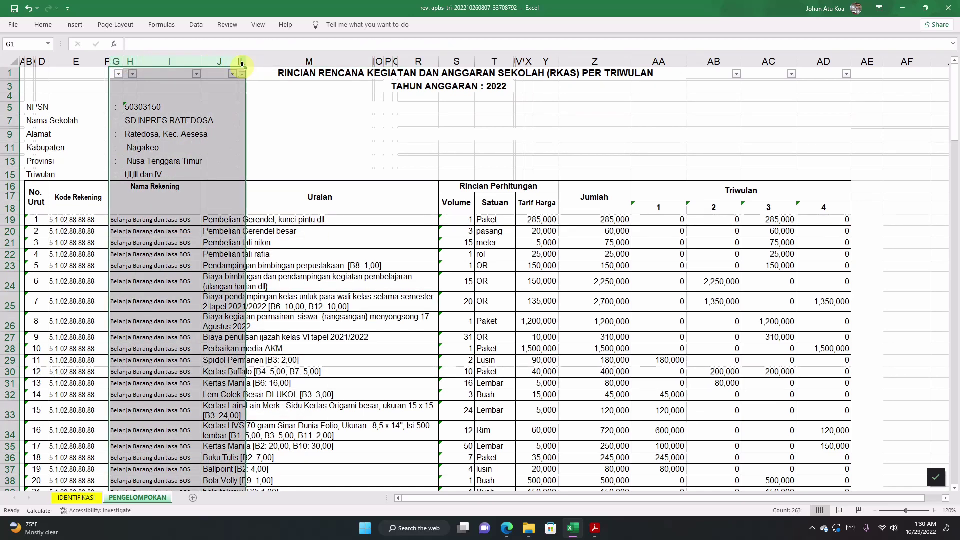
click(51, 26)
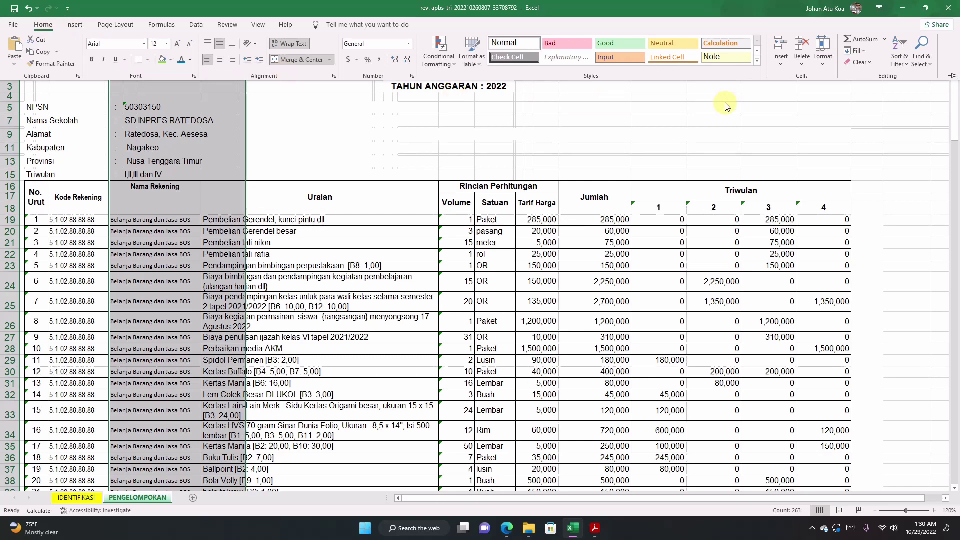
click(906, 65)
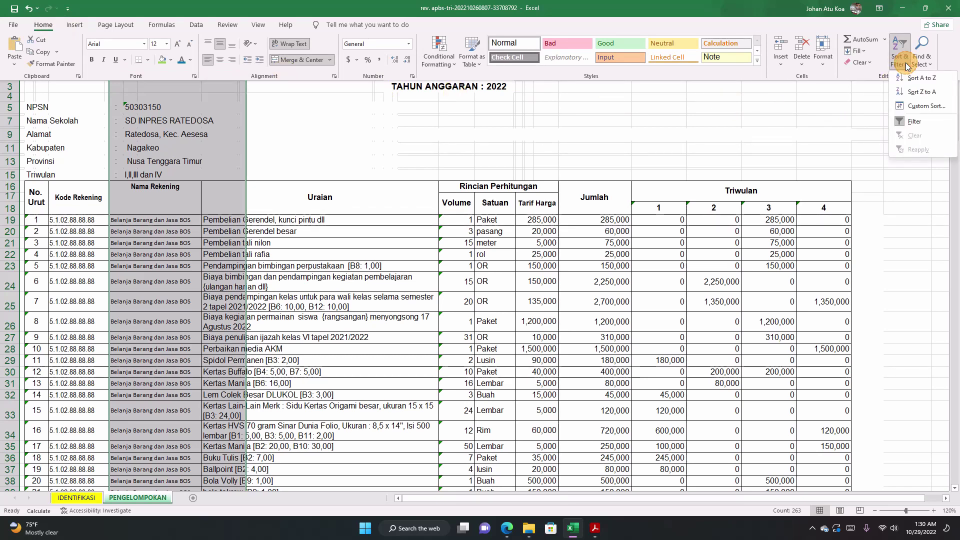
click(913, 123)
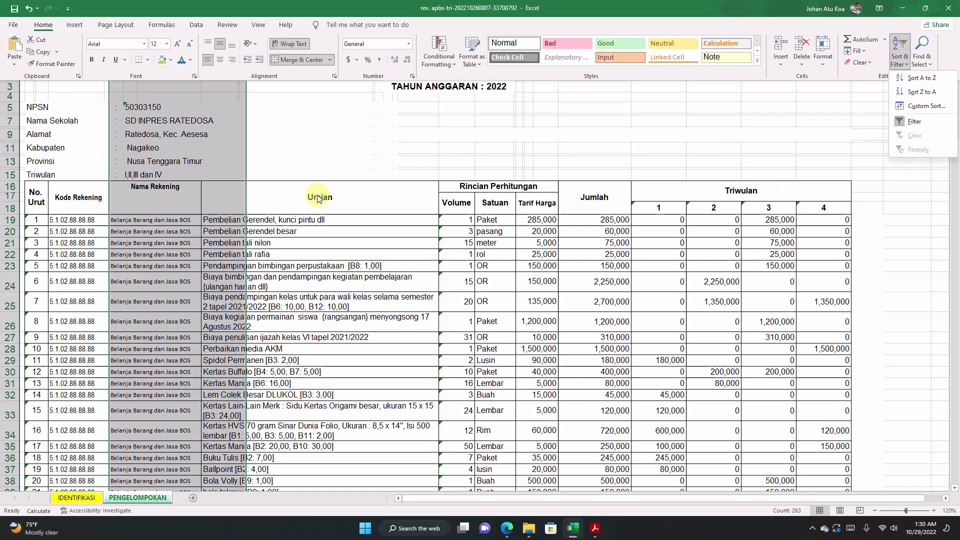
click(187, 101)
click(133, 103)
click(322, 163)
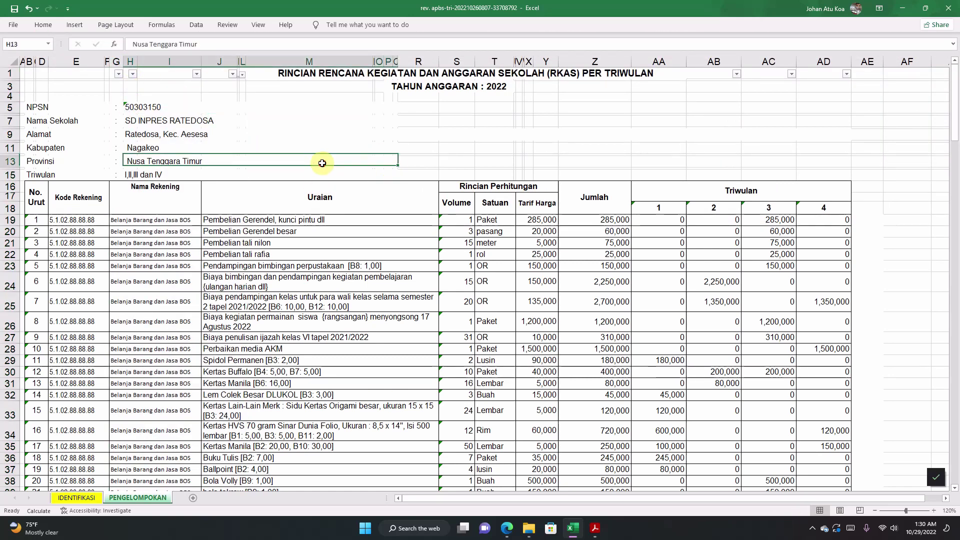
click(316, 221)
click(322, 233)
scroll(323, 244, down, 4)
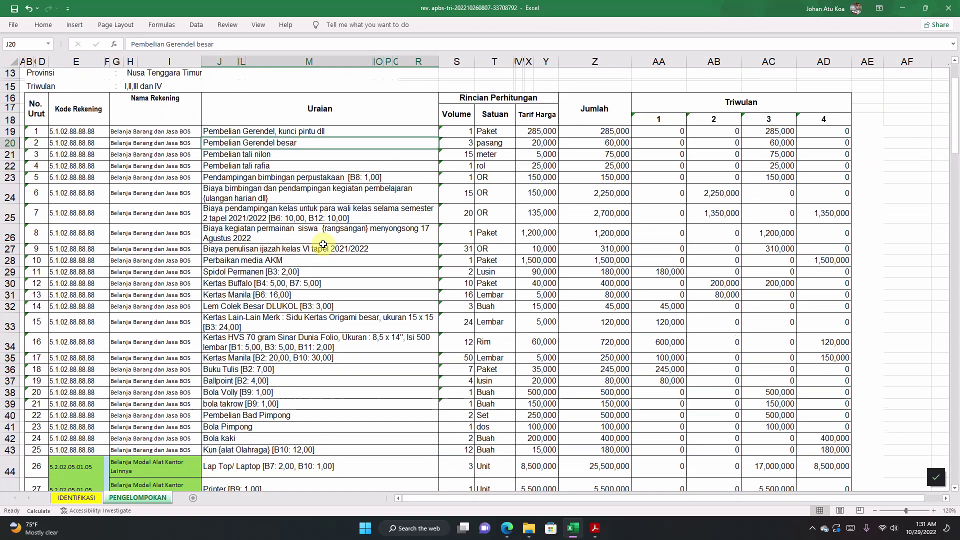
scroll(322, 243, down, 20)
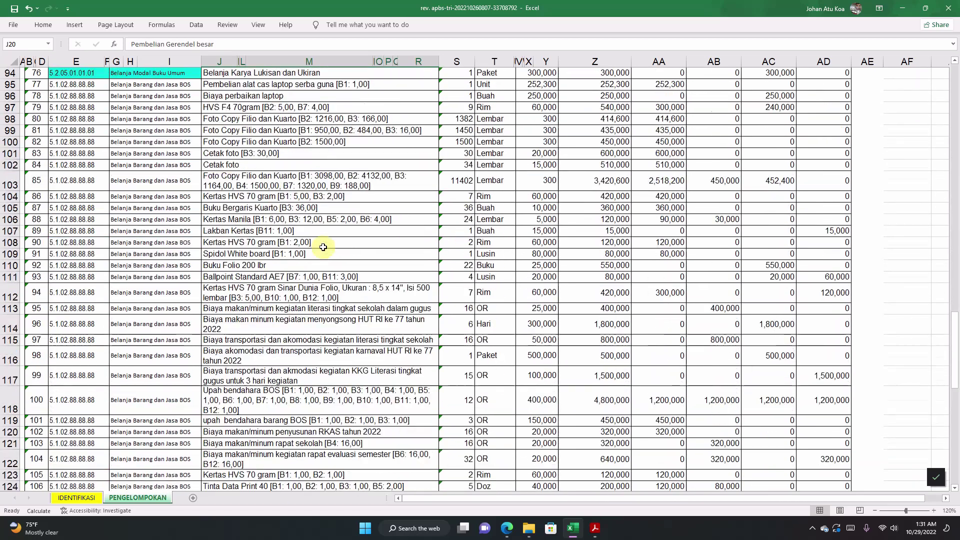
scroll(323, 247, down, 12)
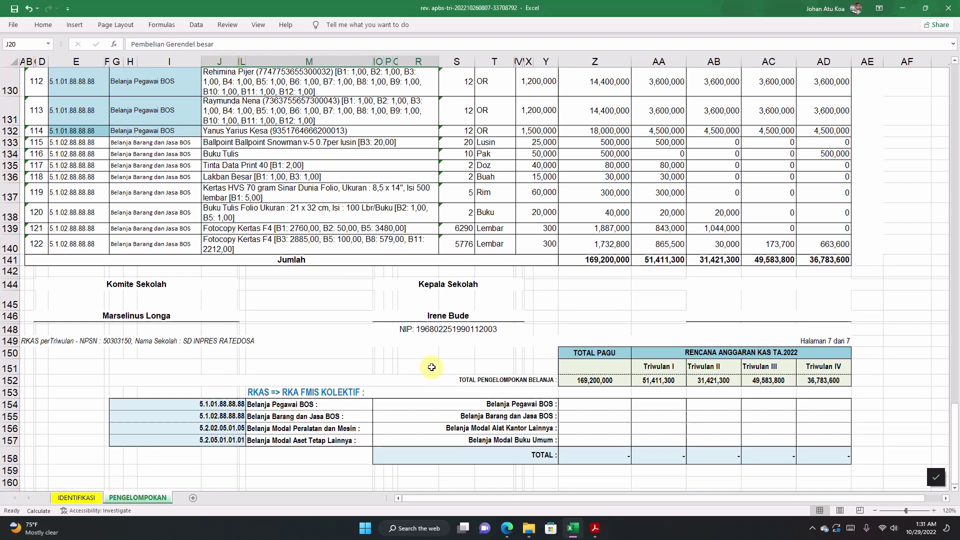
click(149, 401)
click(291, 416)
click(303, 447)
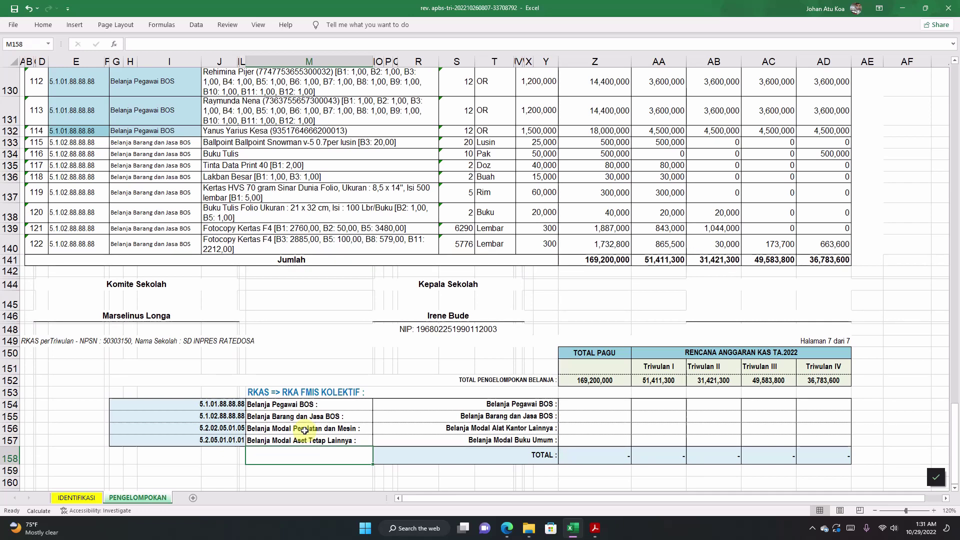
click(277, 405)
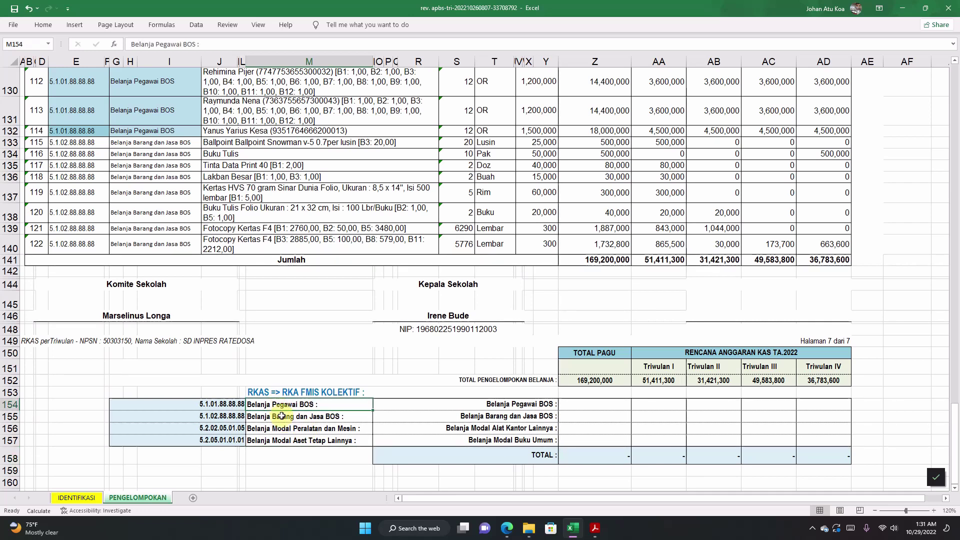
click(282, 417)
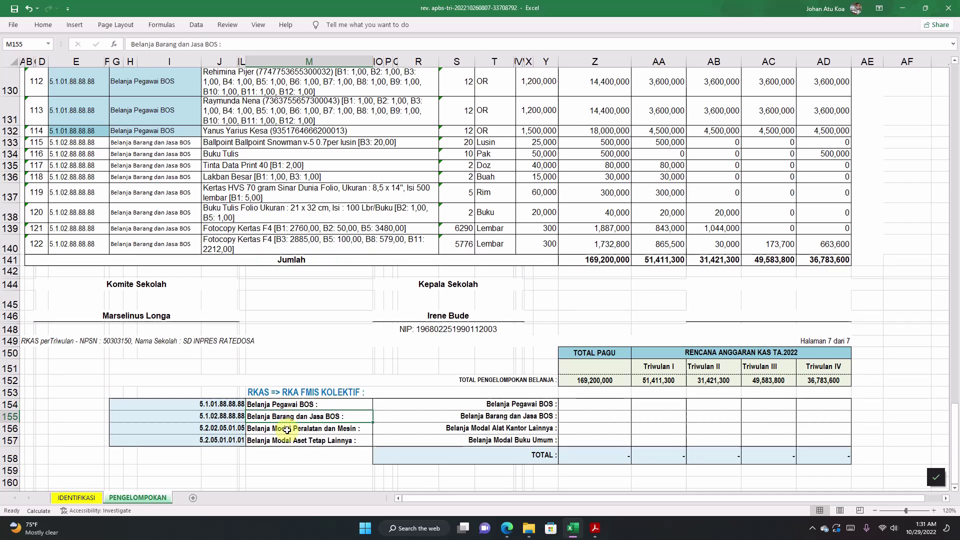
click(287, 429)
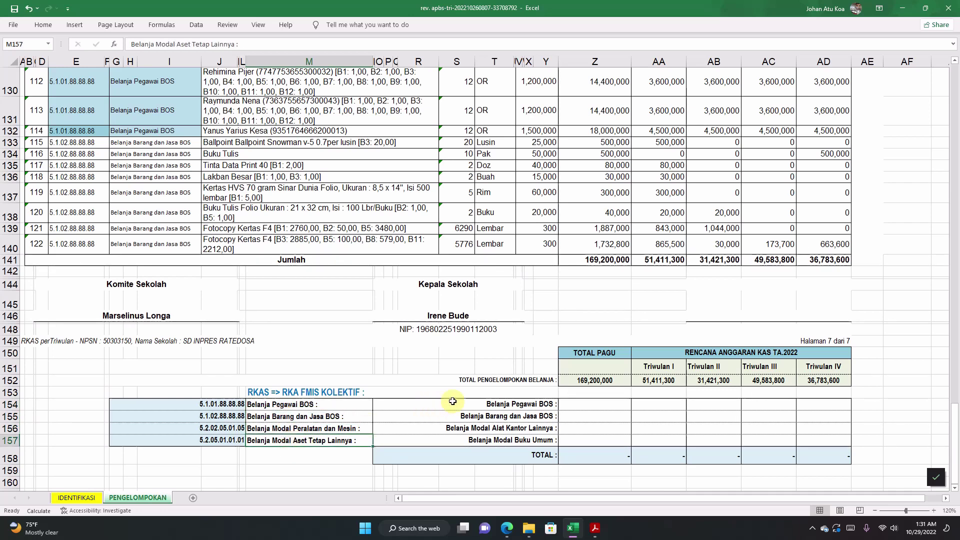
drag(450, 404, 457, 438)
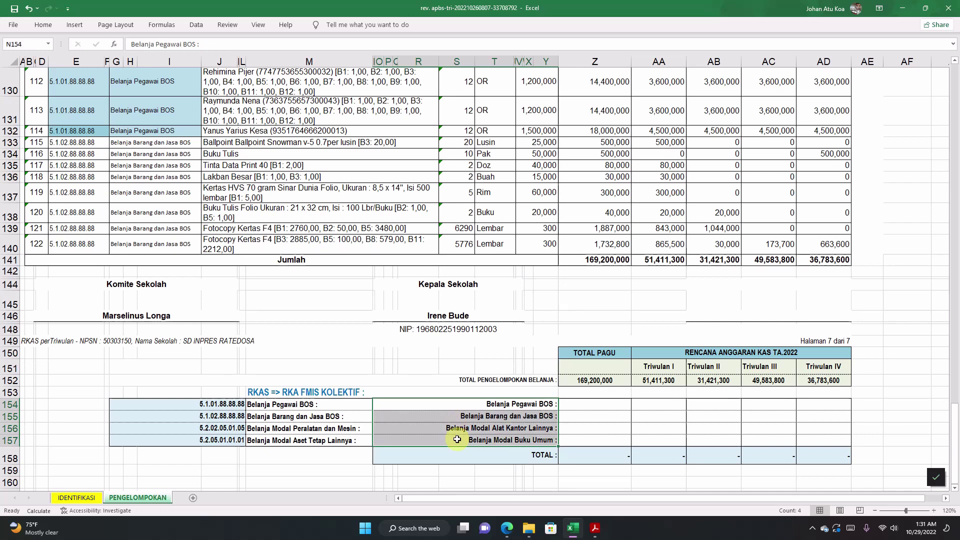
click(495, 428)
click(496, 442)
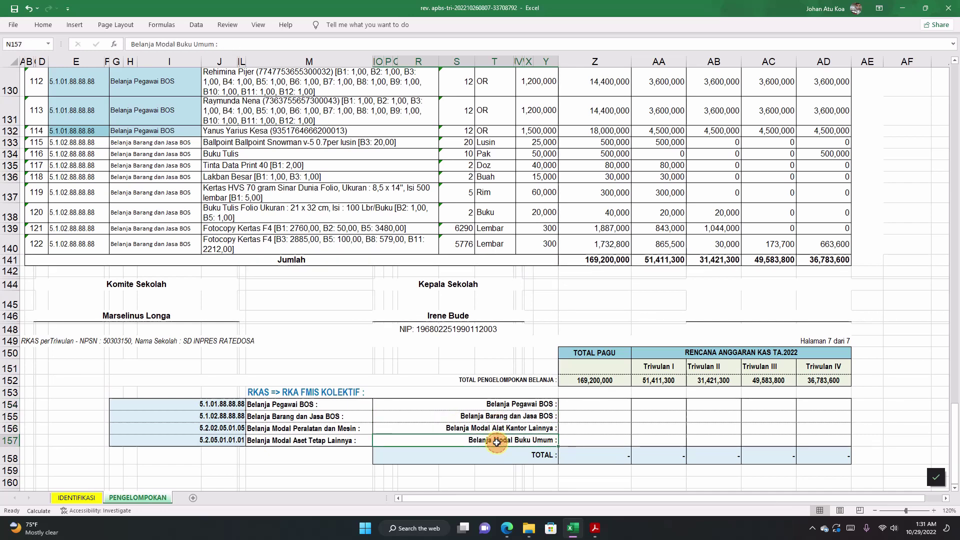
click(485, 428)
click(488, 404)
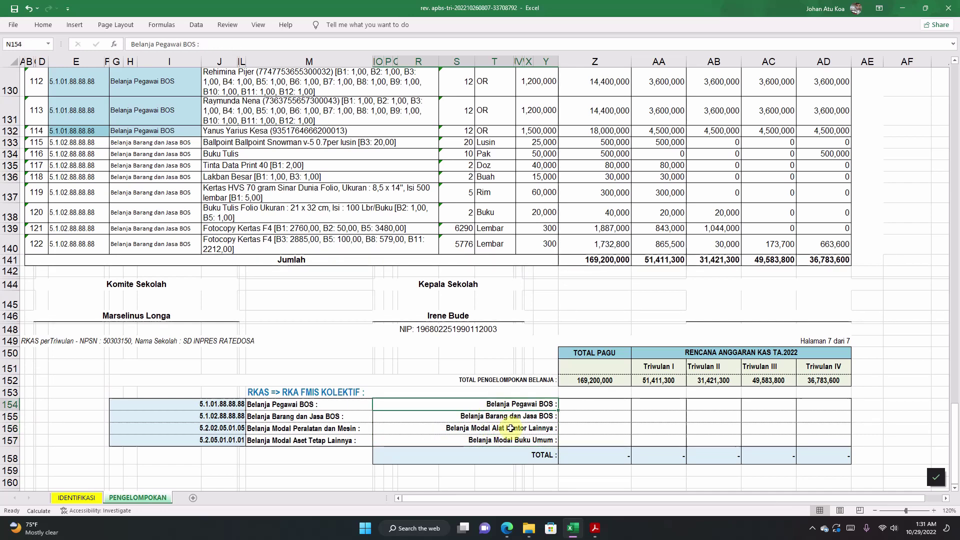
click(569, 406)
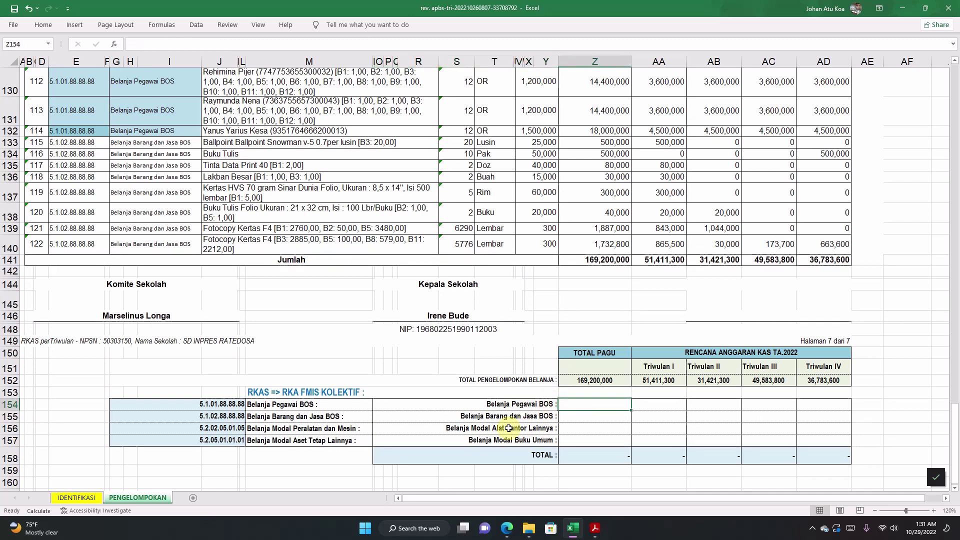
drag(613, 405, 825, 441)
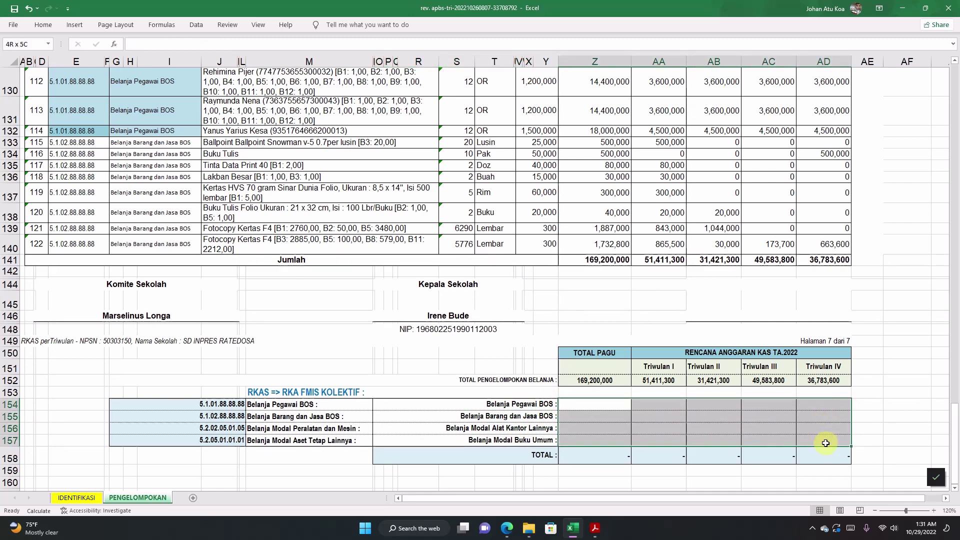
click(610, 413)
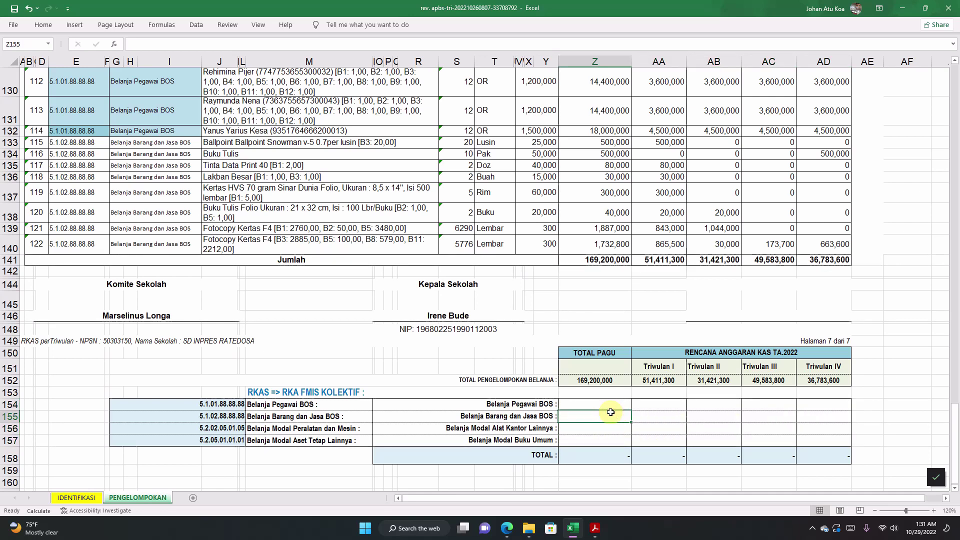
drag(603, 408, 763, 409)
click(694, 413)
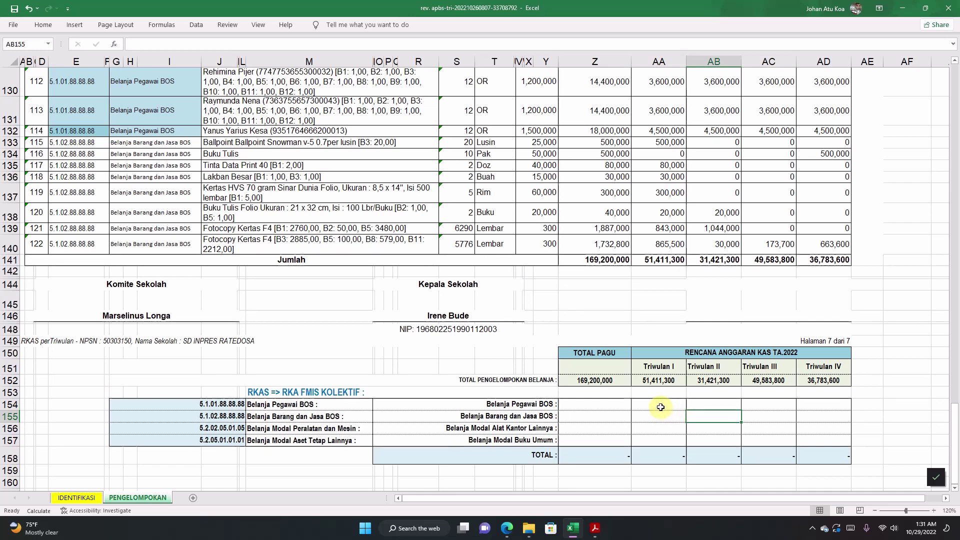
drag(665, 404, 806, 409)
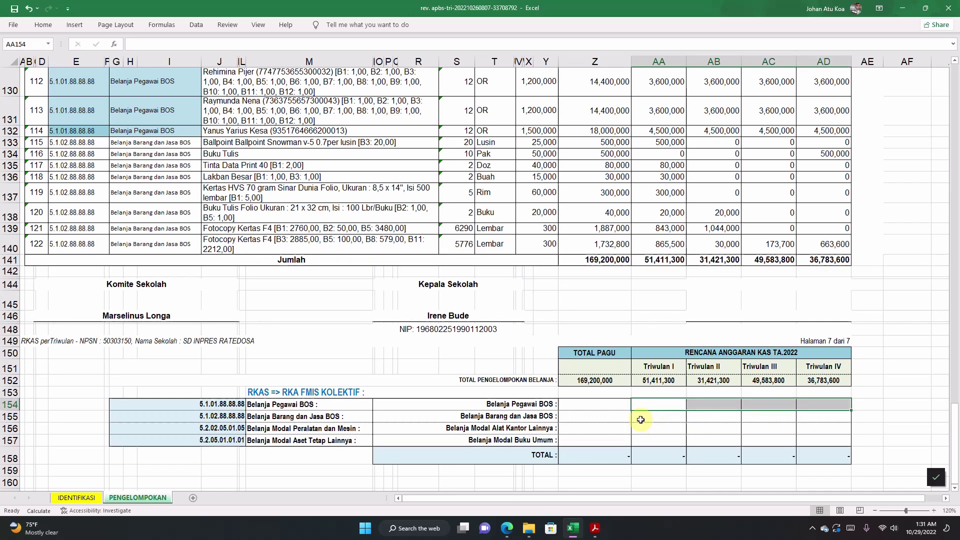
click(616, 405)
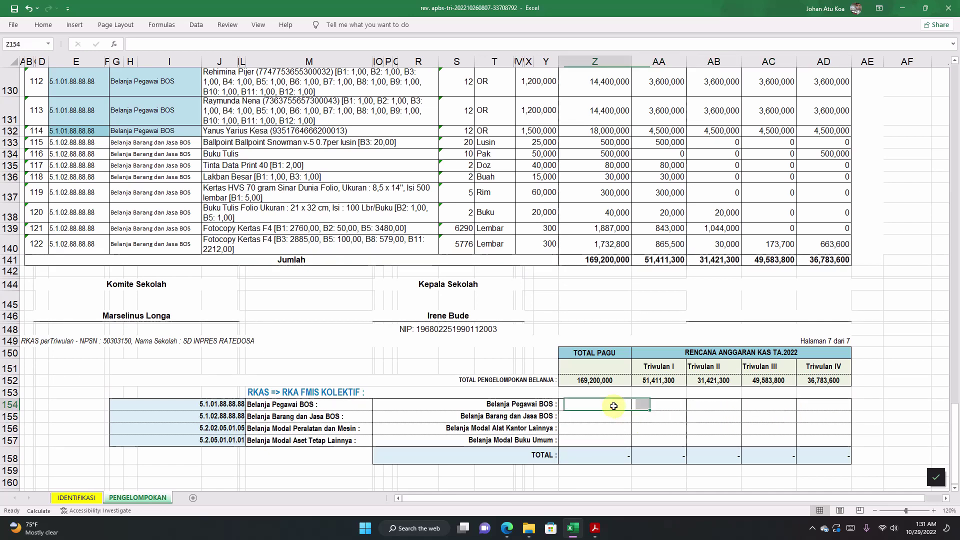
click(465, 353)
click(597, 353)
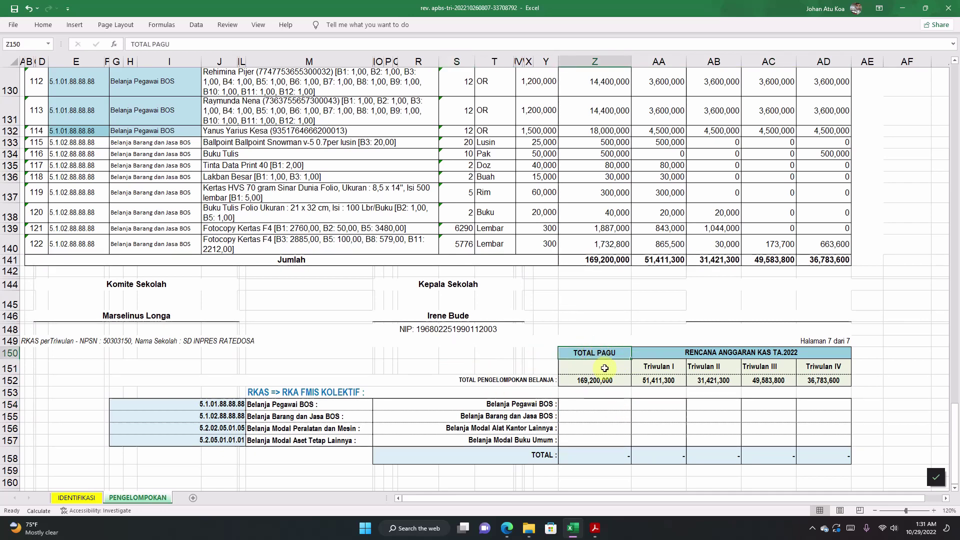
click(664, 355)
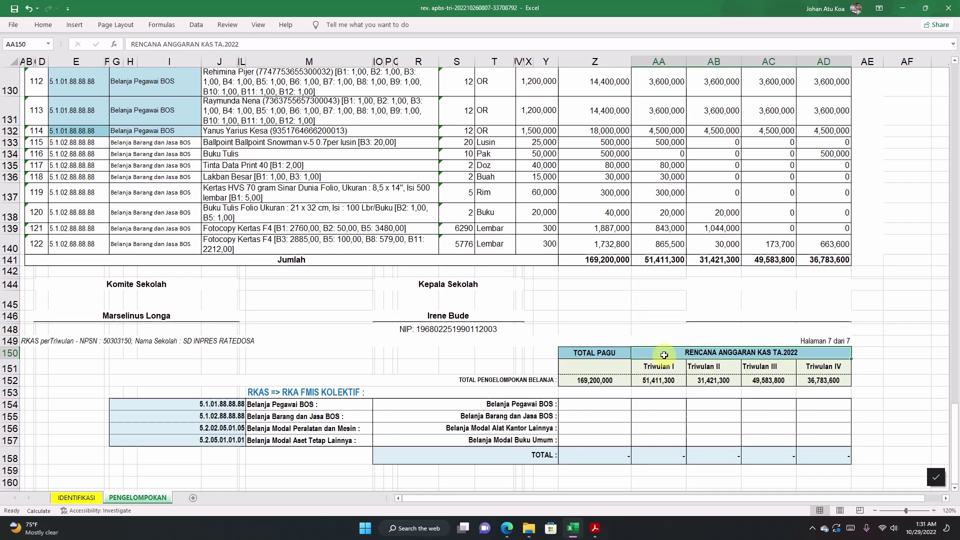
click(598, 356)
click(606, 379)
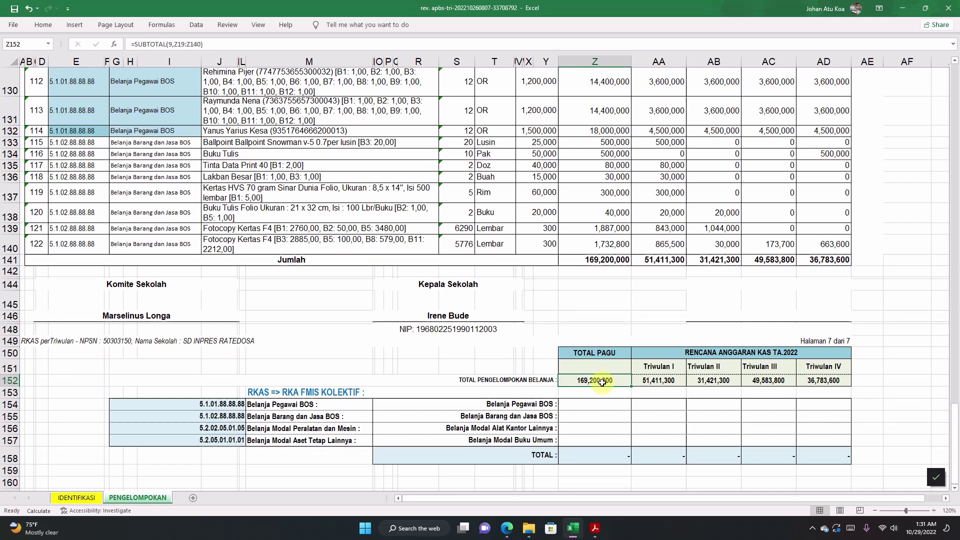
double_click(603, 380)
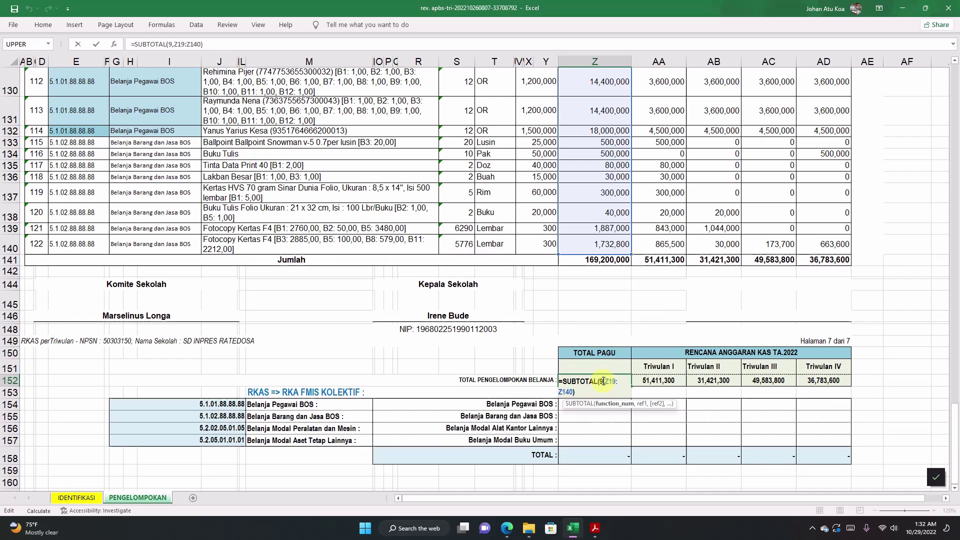
scroll(603, 381, up, 18)
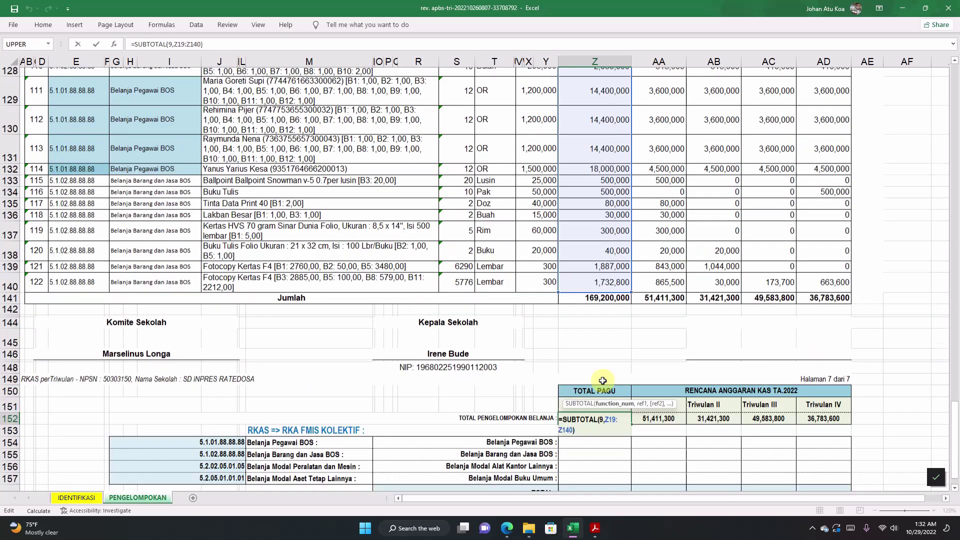
scroll(602, 381, up, 20)
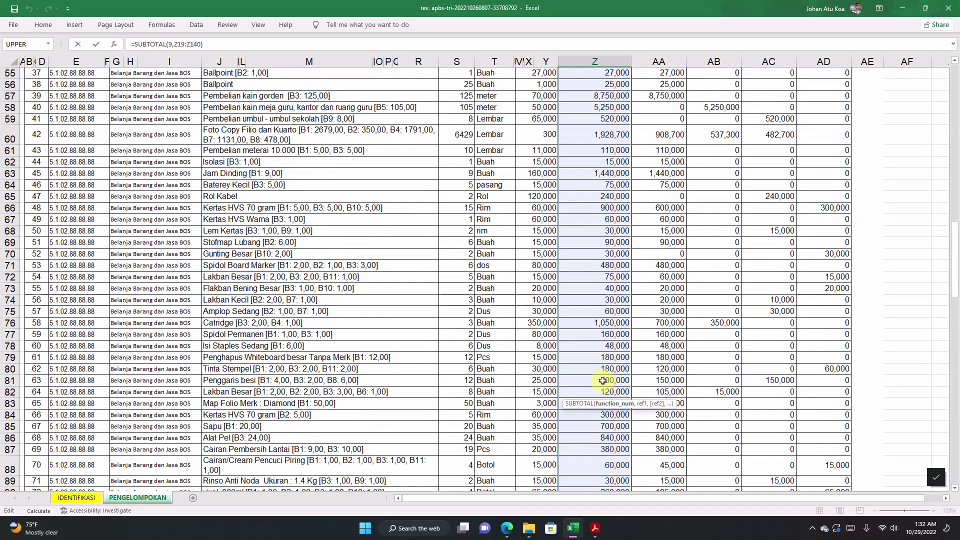
scroll(603, 381, down, 20)
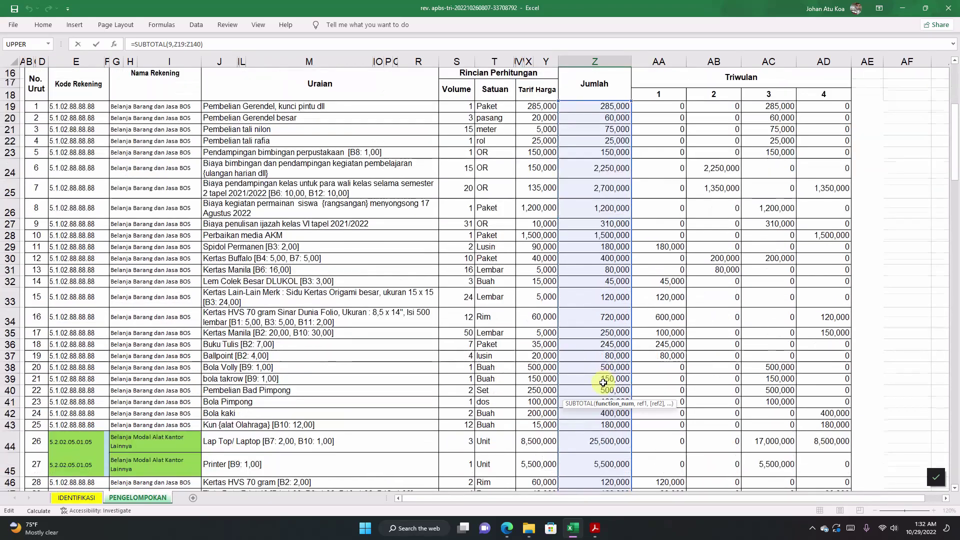
scroll(601, 386, down, 10)
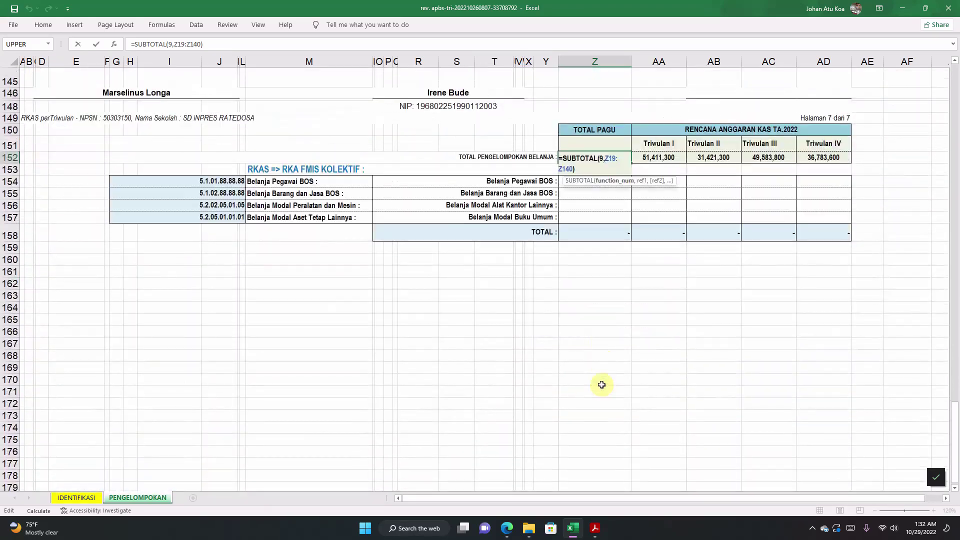
scroll(602, 384, up, 4)
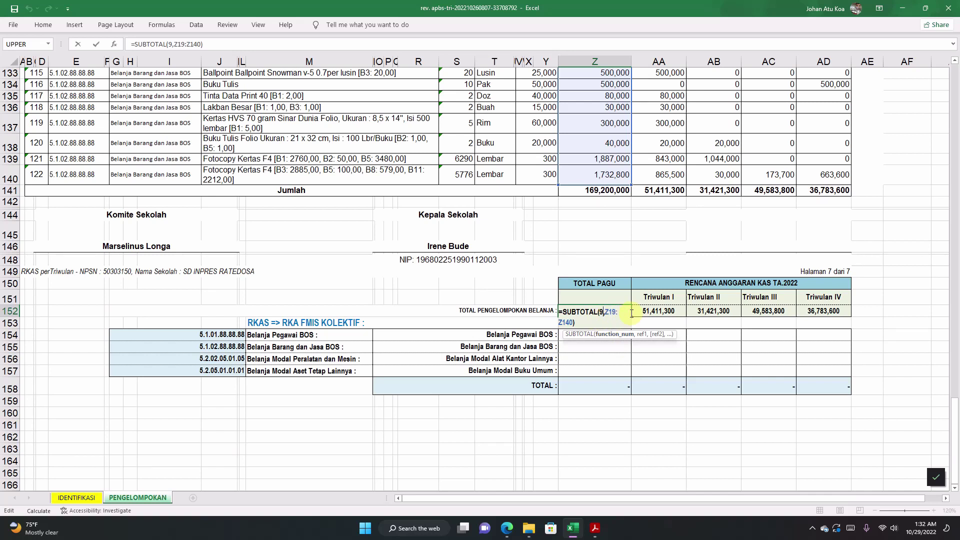
key(ctrl+Return)
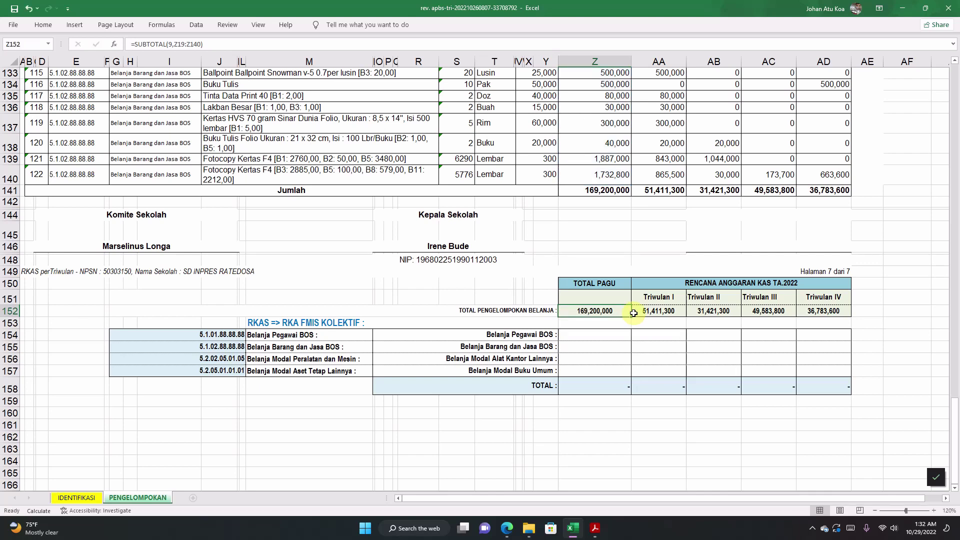
double_click(660, 311)
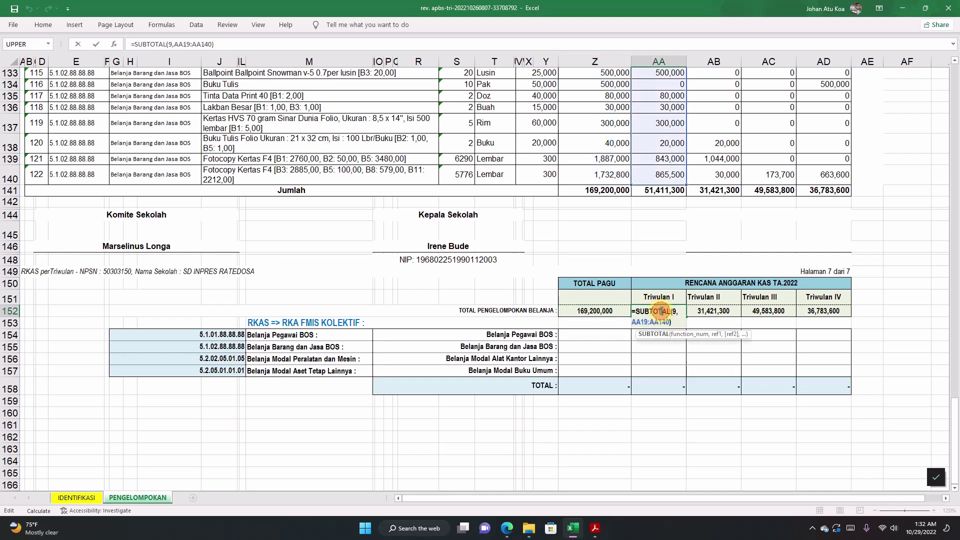
double_click(604, 311)
key(Escape)
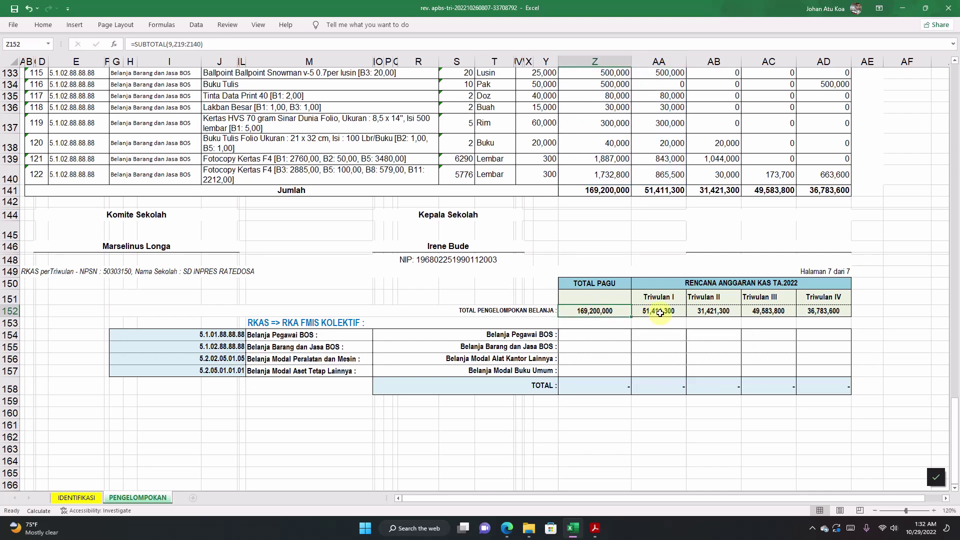
click(661, 312)
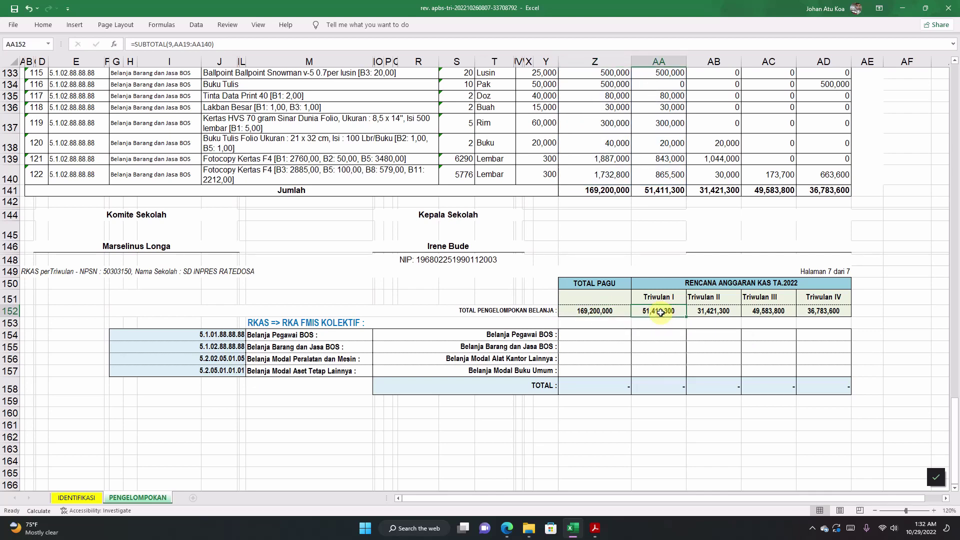
click(696, 312)
click(766, 312)
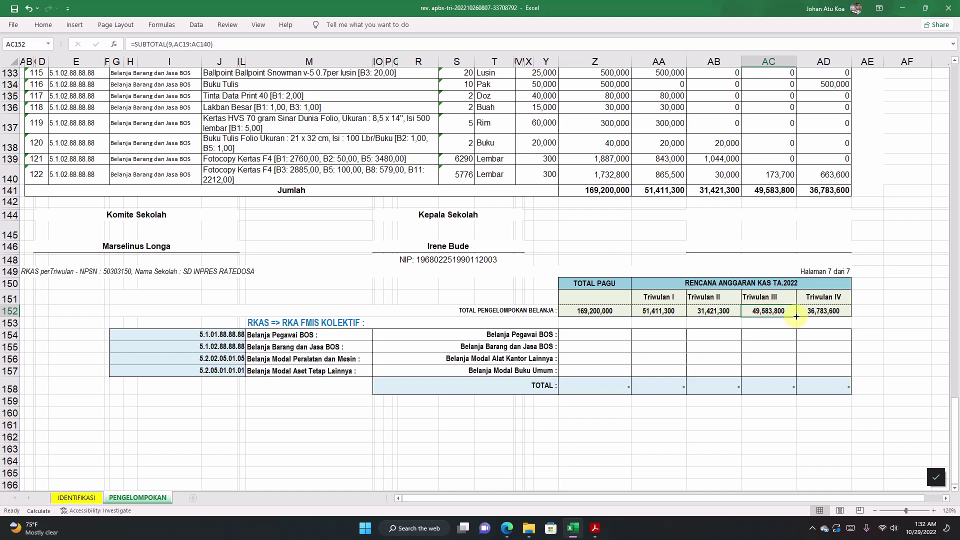
double_click(602, 314)
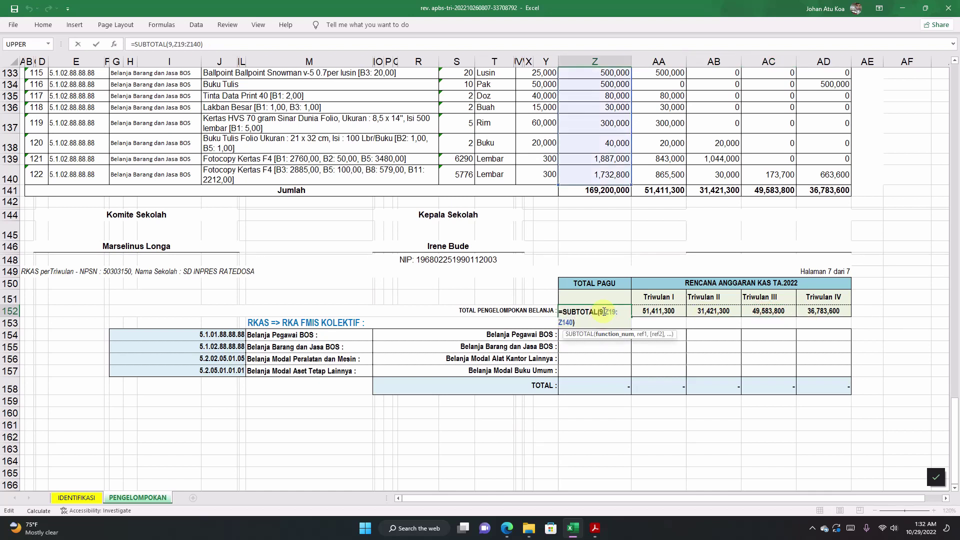
key(Escape)
double_click(663, 312)
key(Escape)
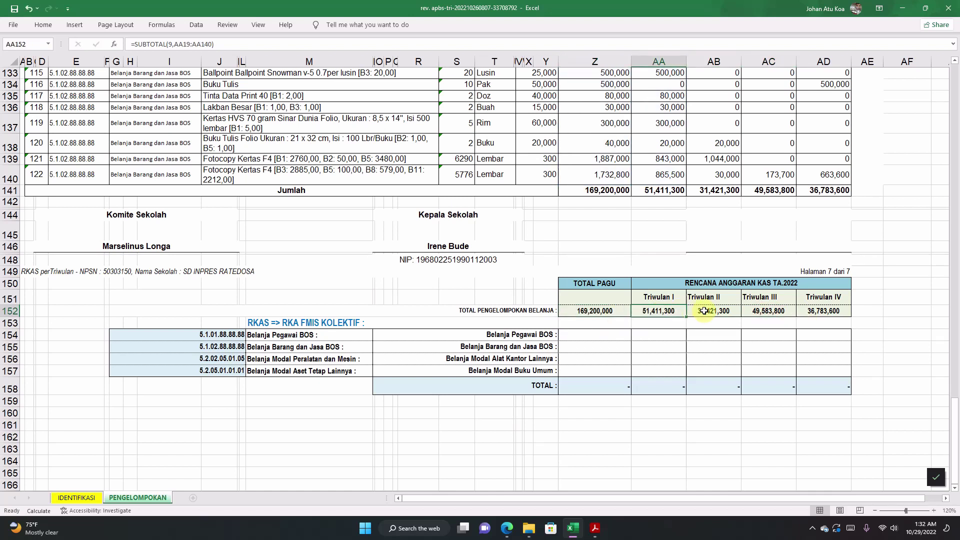
double_click(703, 311)
key(Escape)
double_click(775, 311)
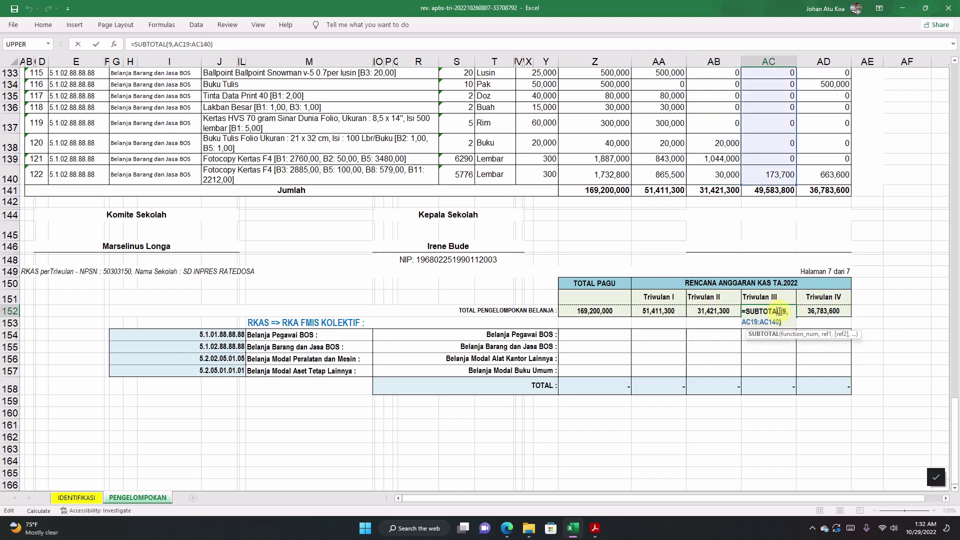
key(Escape)
click(820, 311)
double_click(820, 311)
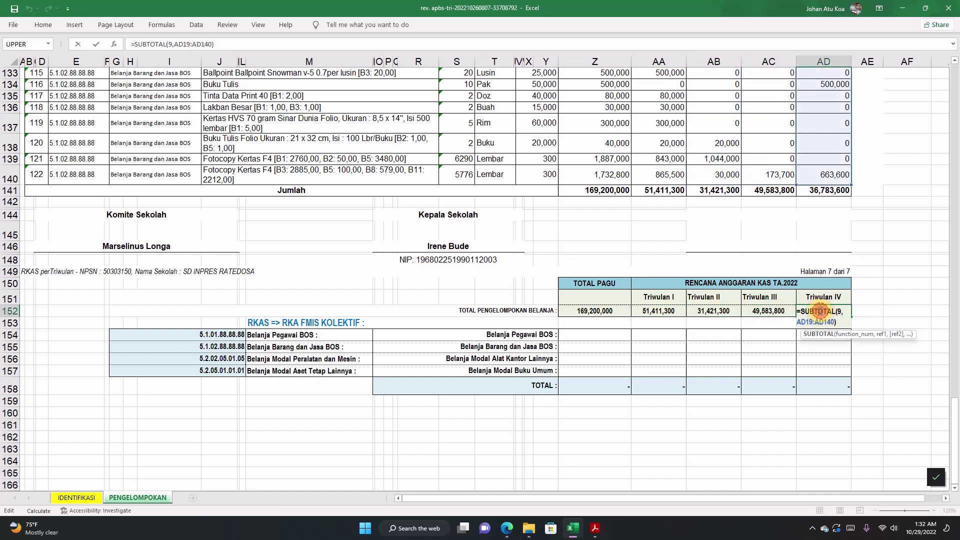
key(Escape)
click(604, 311)
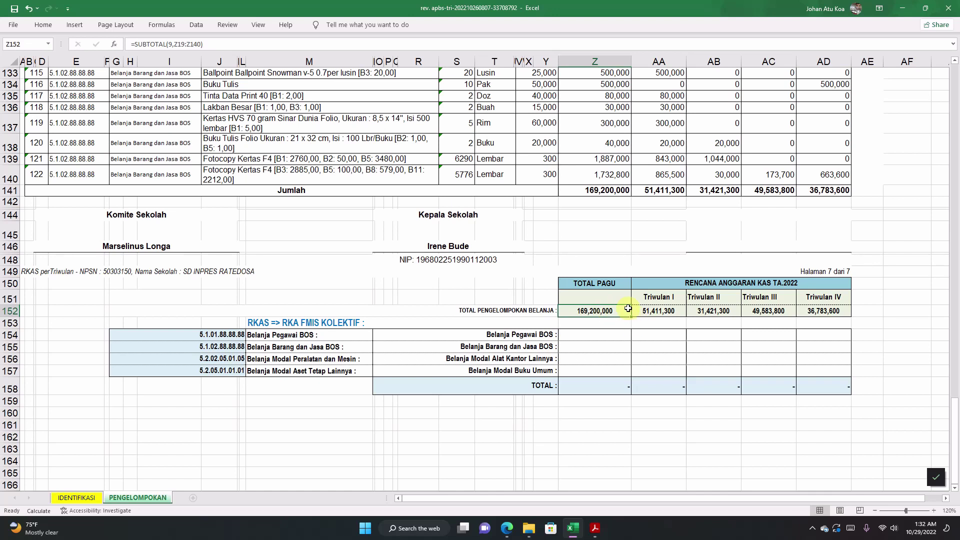
Step: Inspect the summary TOTAL SUBTOTAL formula and compare sums of the Jumlah row totals
click(608, 390)
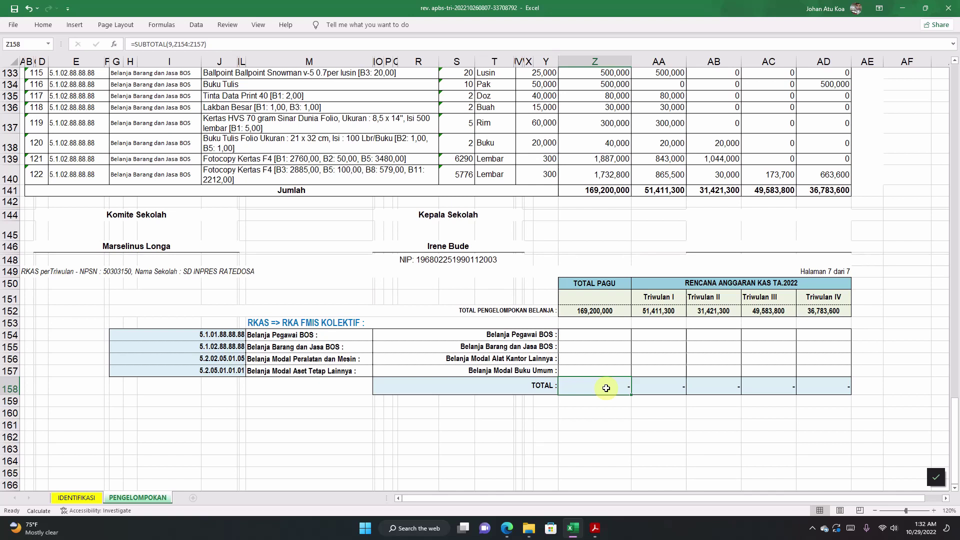
double_click(605, 388)
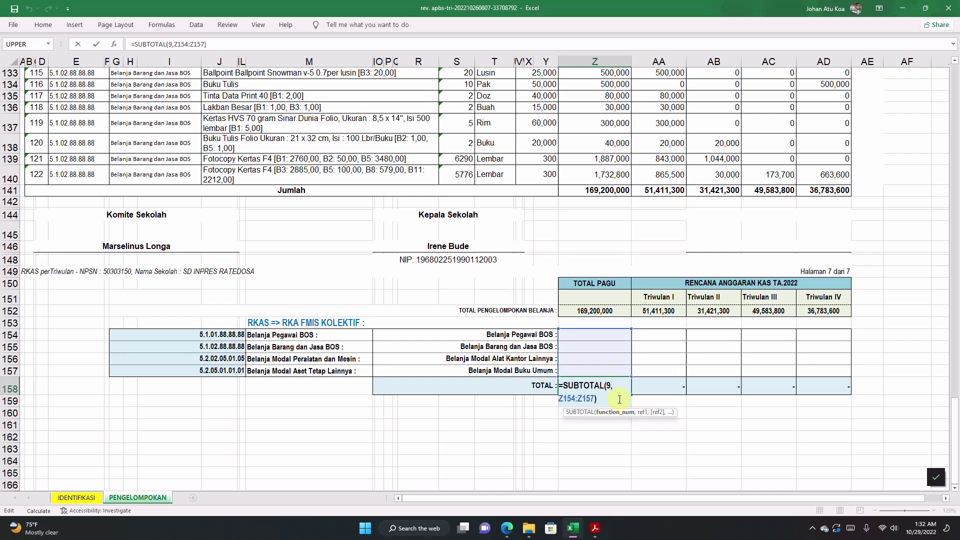
key(Return)
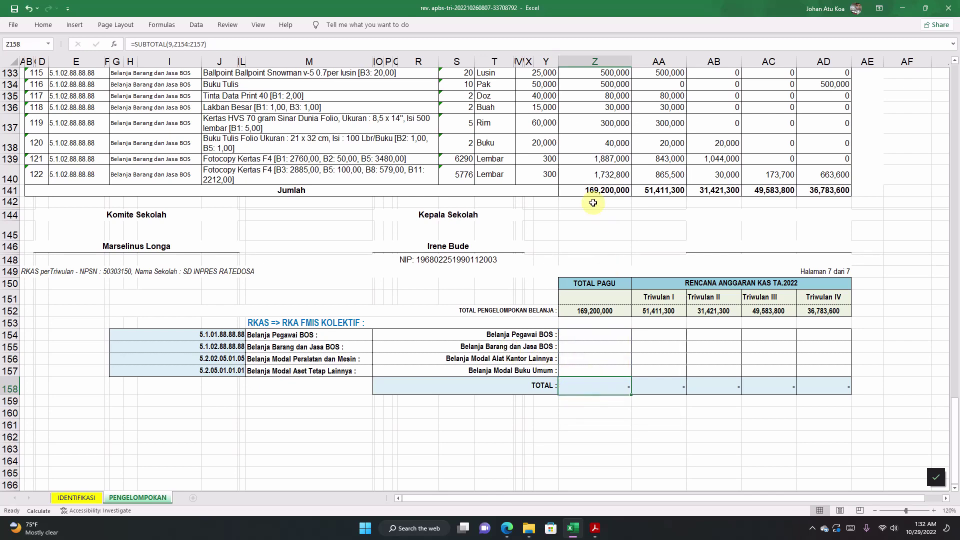
click(595, 191)
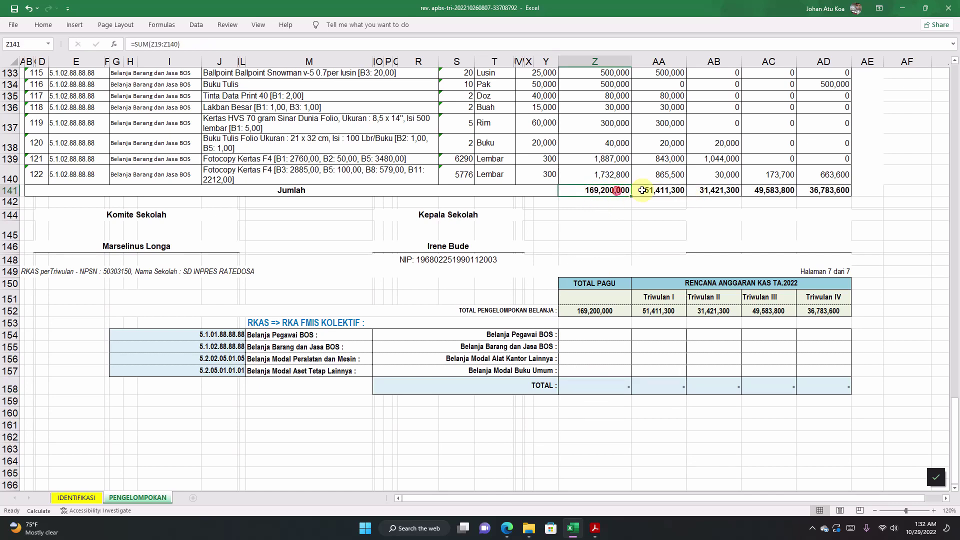
drag(609, 188, 818, 185)
click(676, 223)
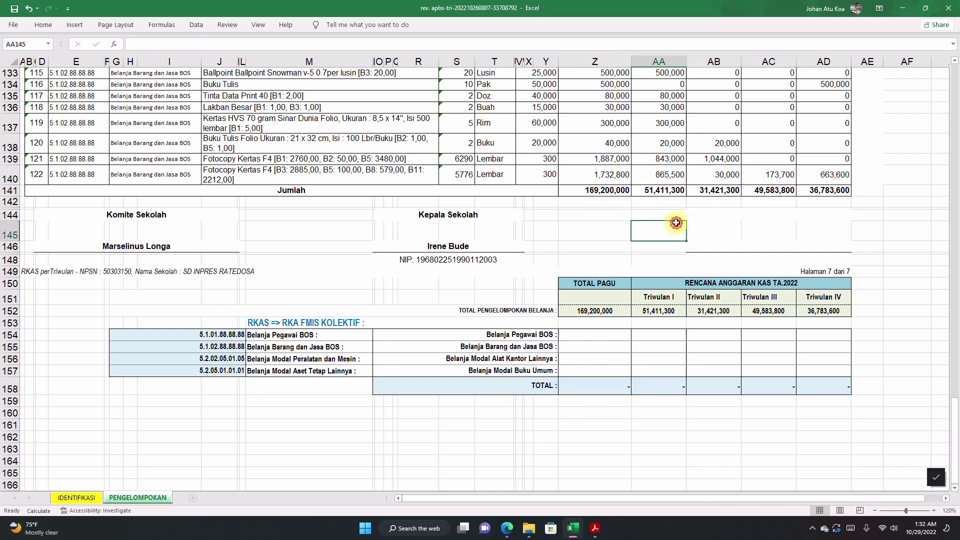
click(595, 190)
drag(595, 190, 822, 189)
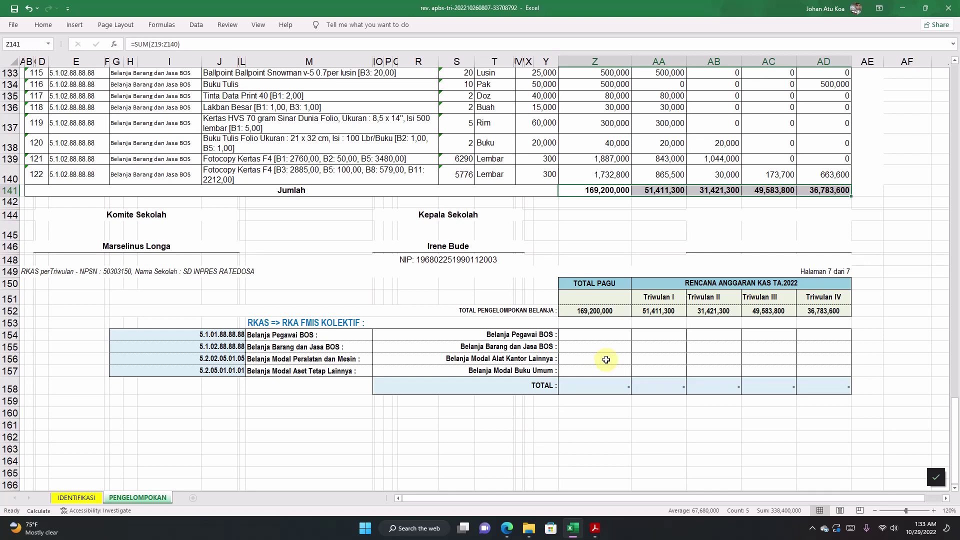
click(606, 359)
Step: Check the Belanja Pegawai BOS, Buku Umum and Triwulan I TOTAL cells, returning to row 1
click(604, 329)
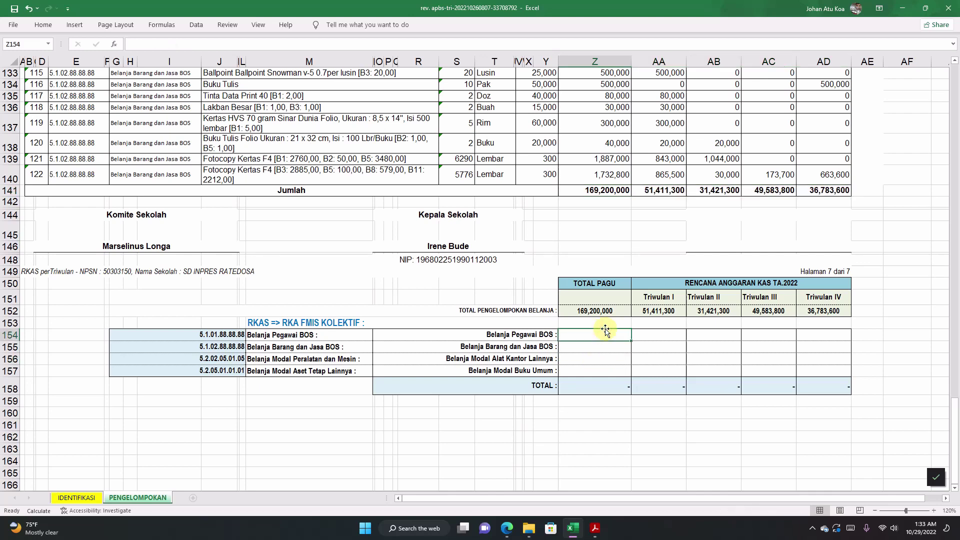
scroll(525, 236, up, 1)
scroll(525, 236, down, 2)
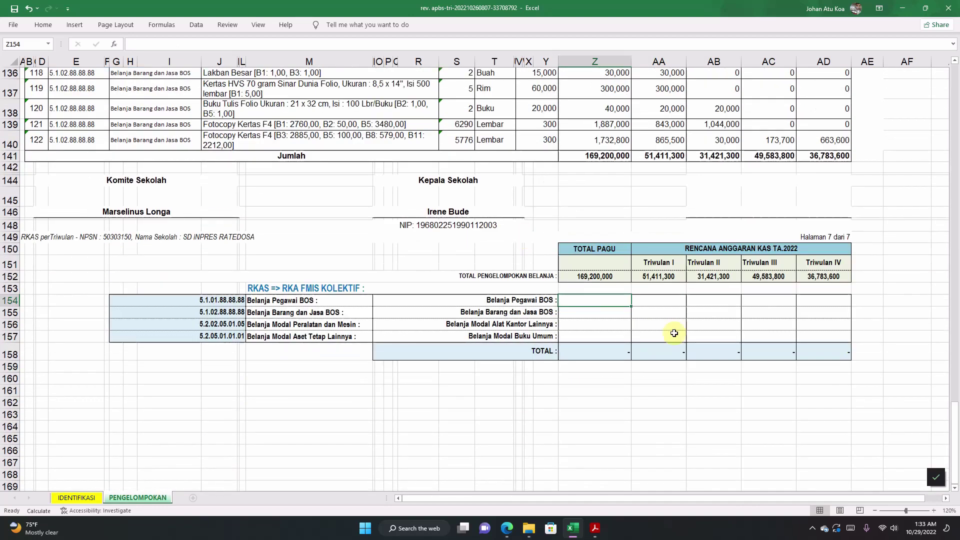
click(617, 336)
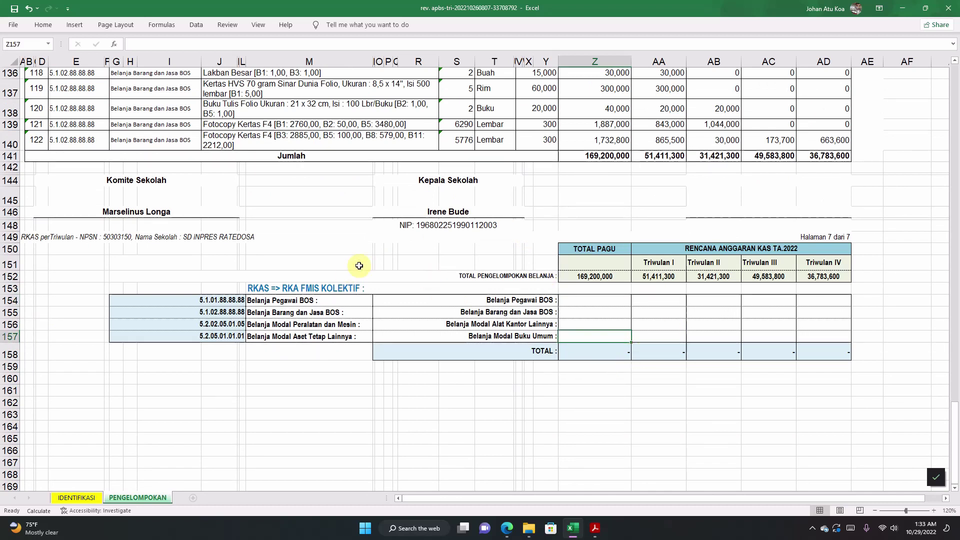
click(647, 336)
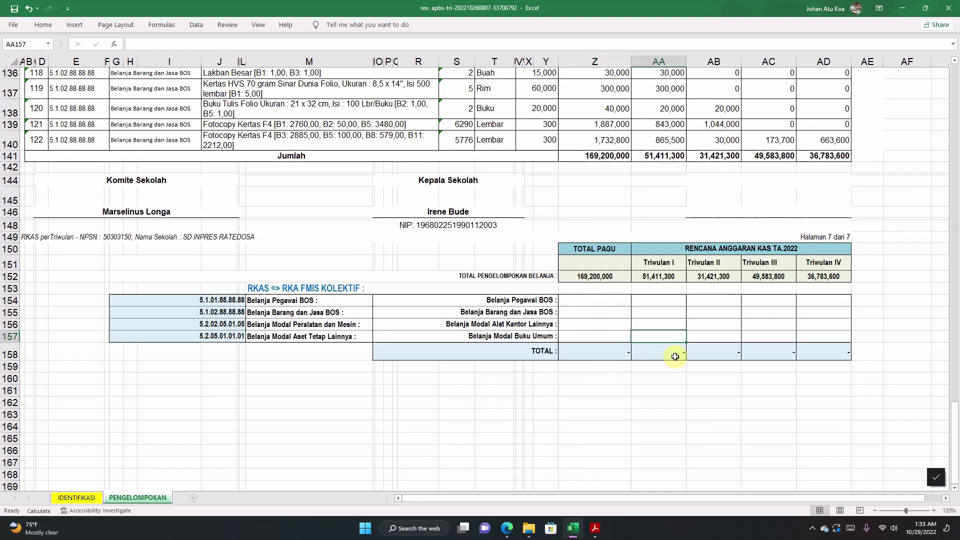
click(675, 356)
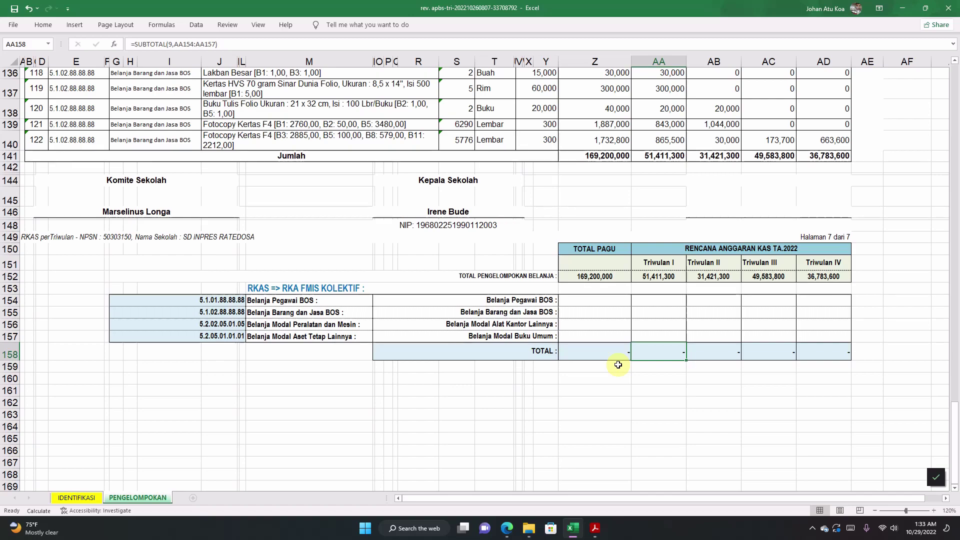
scroll(249, 283, up, 6)
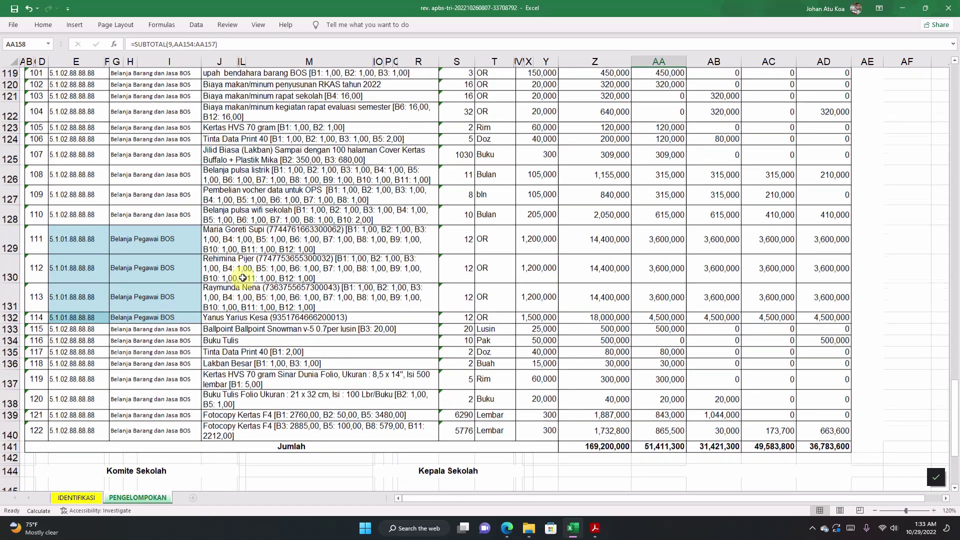
scroll(243, 278, up, 9)
scroll(243, 277, up, 4)
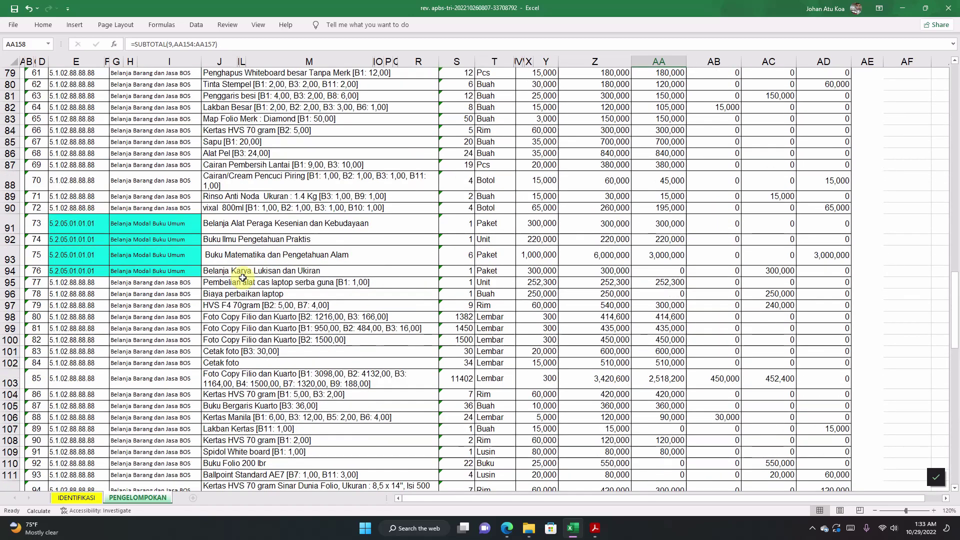
scroll(243, 278, up, 10)
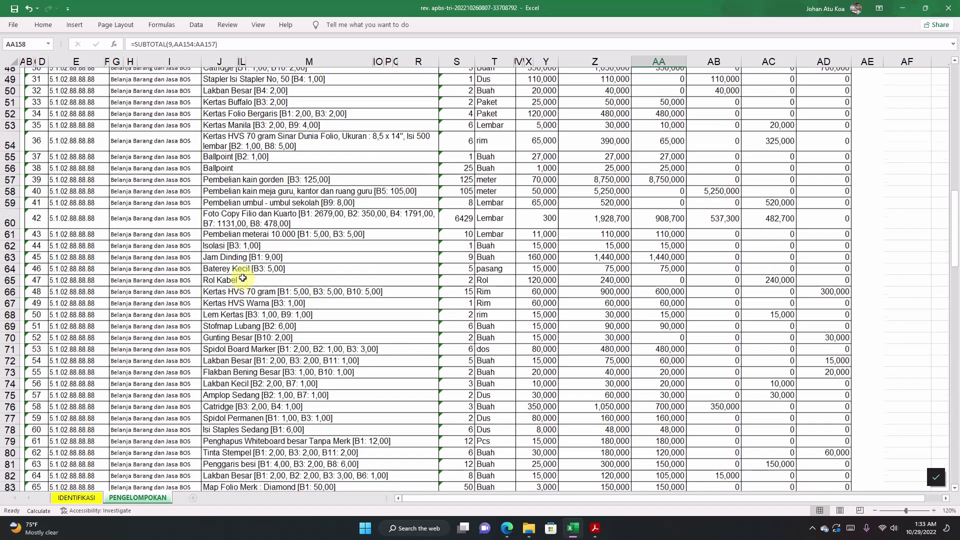
scroll(243, 278, up, 15)
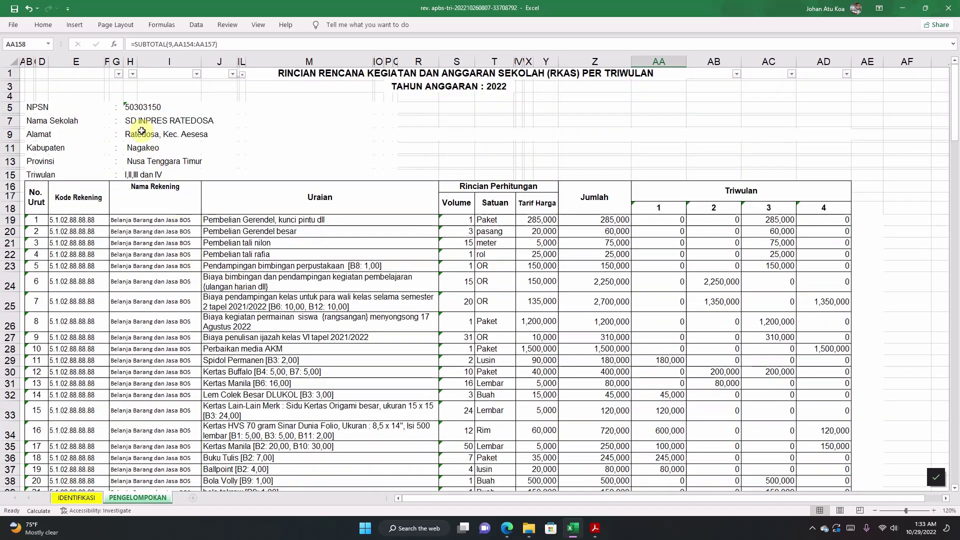
Step: In column G's filter, clear all and include blanks plus the four account codes
click(119, 75)
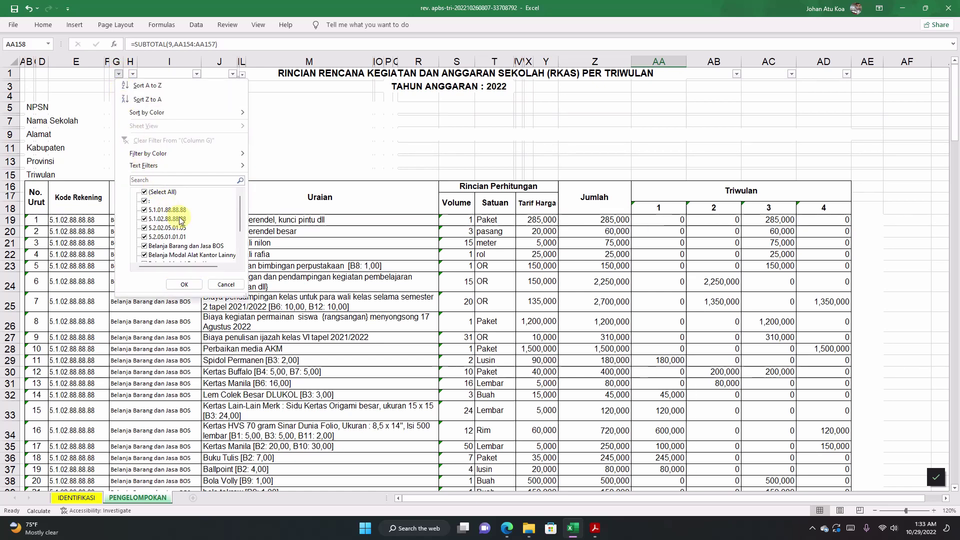
click(158, 194)
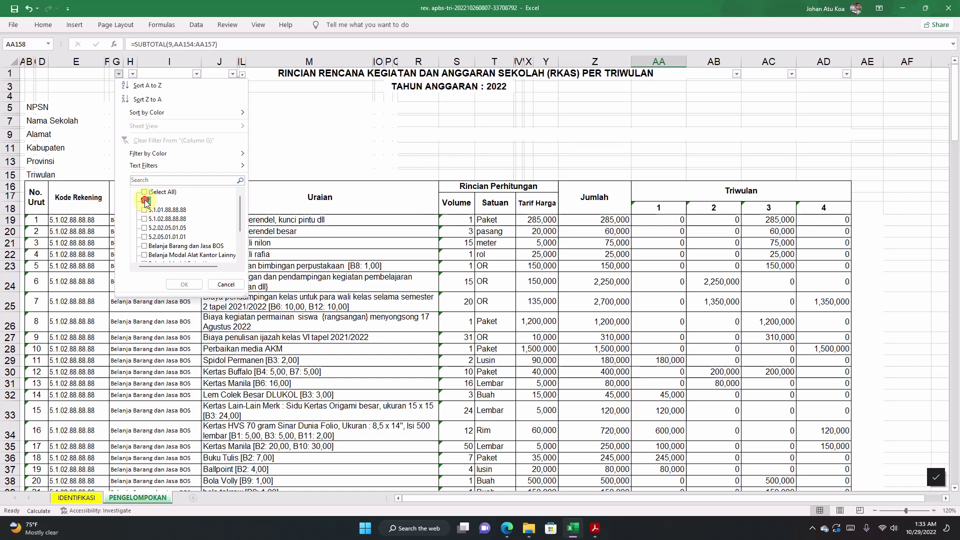
click(146, 201)
click(145, 211)
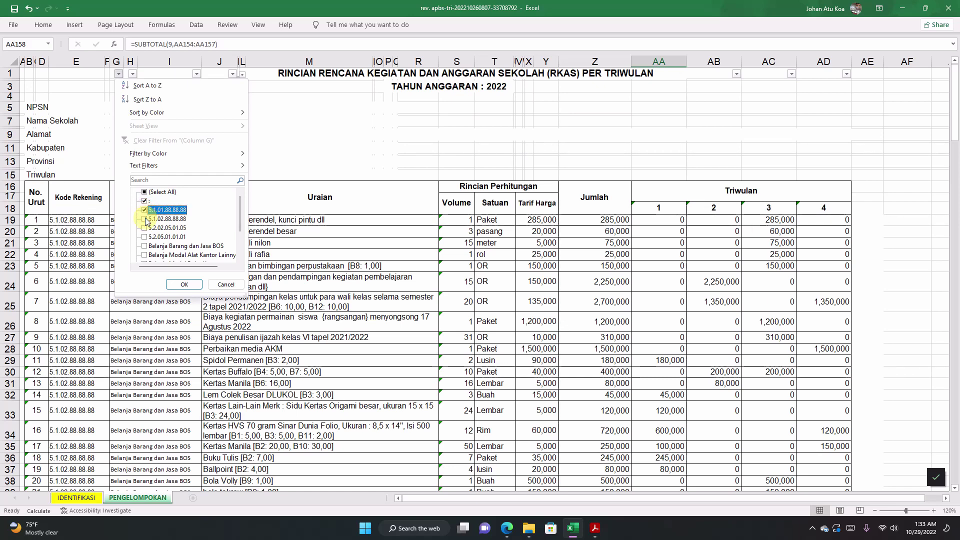
click(145, 219)
click(144, 228)
click(145, 236)
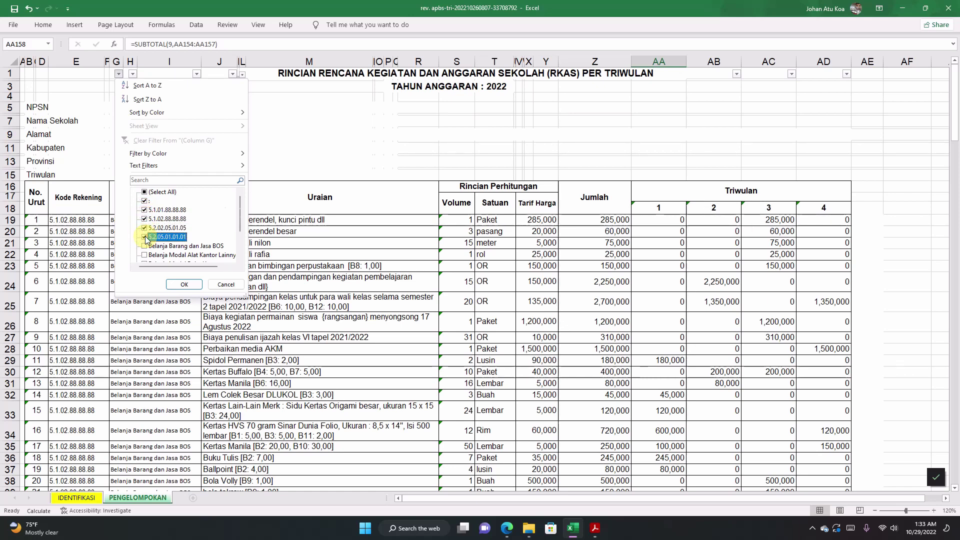
scroll(145, 239, down, 2)
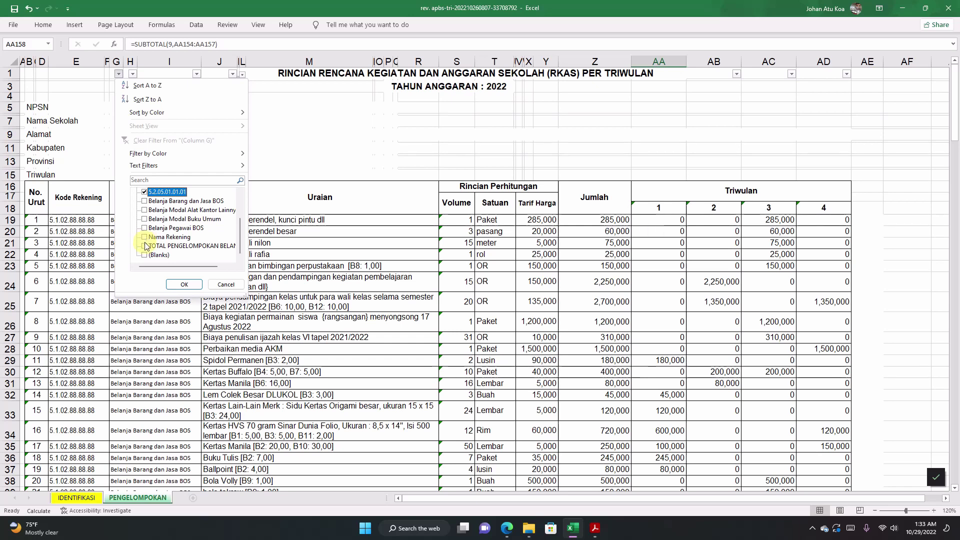
Step: Also include Nama Rekening, TOTAL, (Blanks) and Belanja Pegawai BOS rows, and apply the filter
click(144, 237)
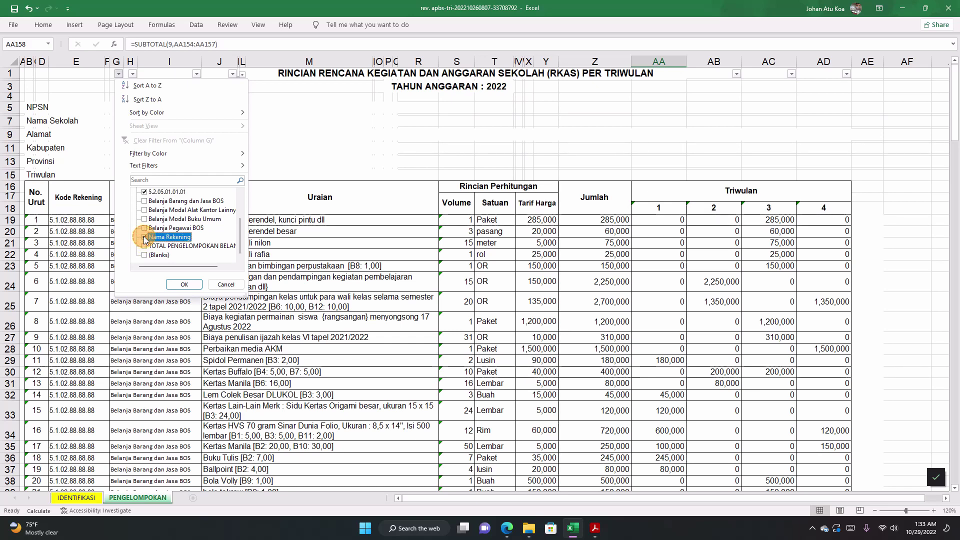
click(145, 246)
click(148, 256)
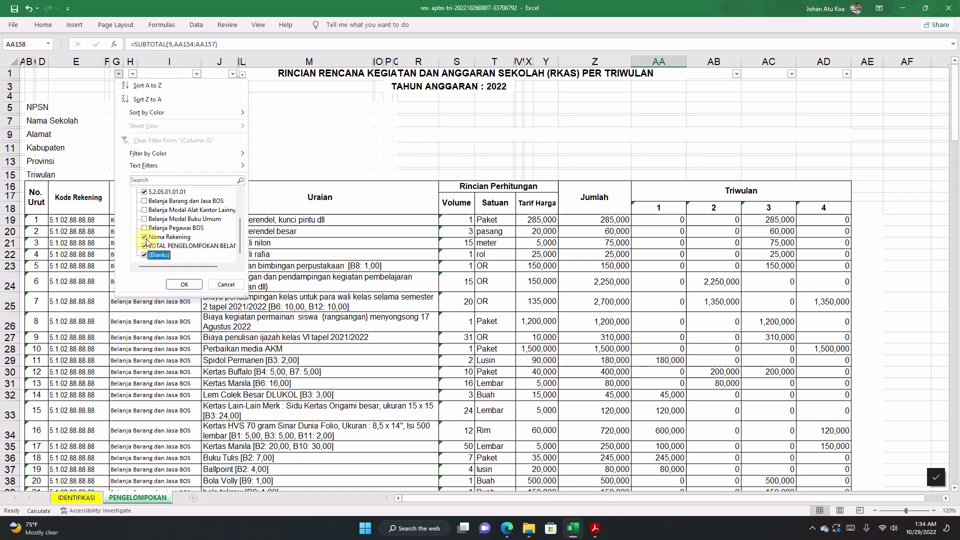
scroll(147, 241, up, 2)
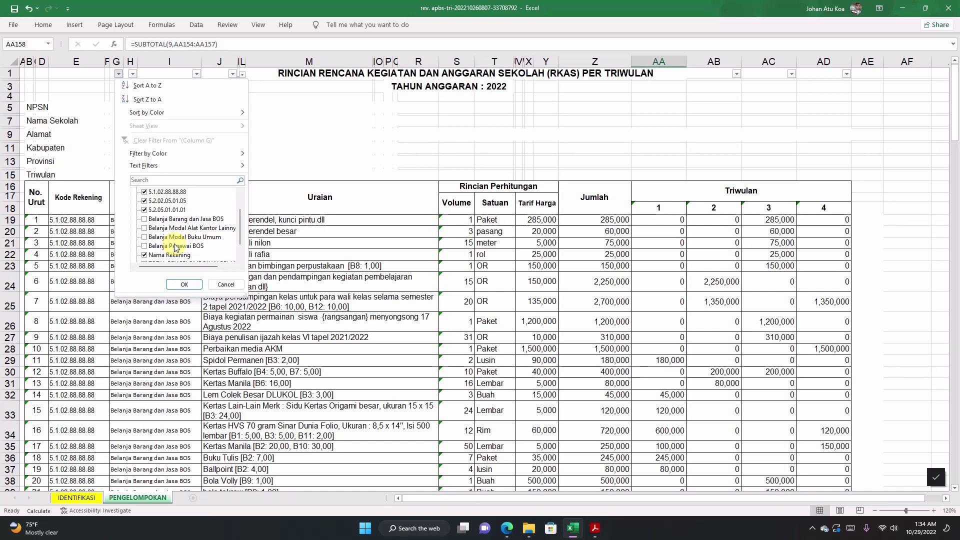
click(145, 254)
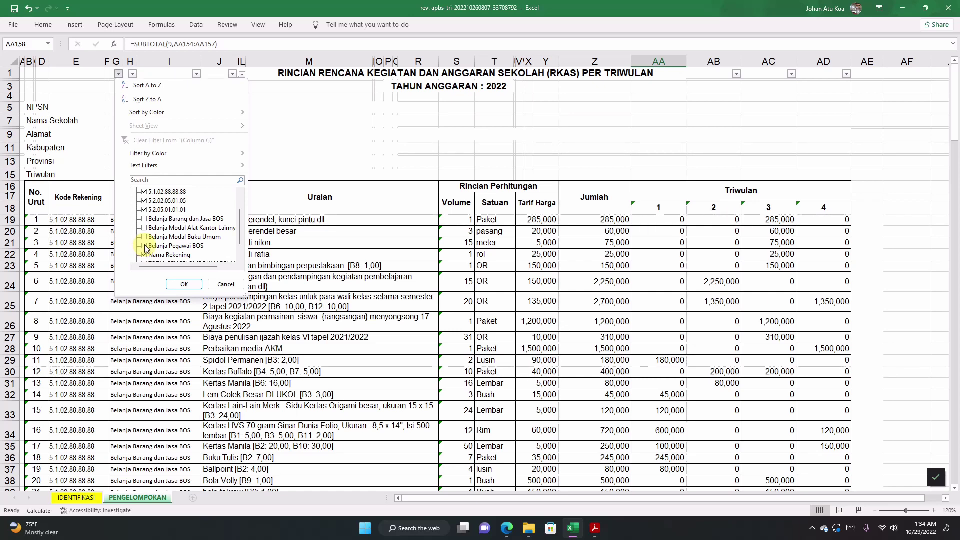
click(145, 246)
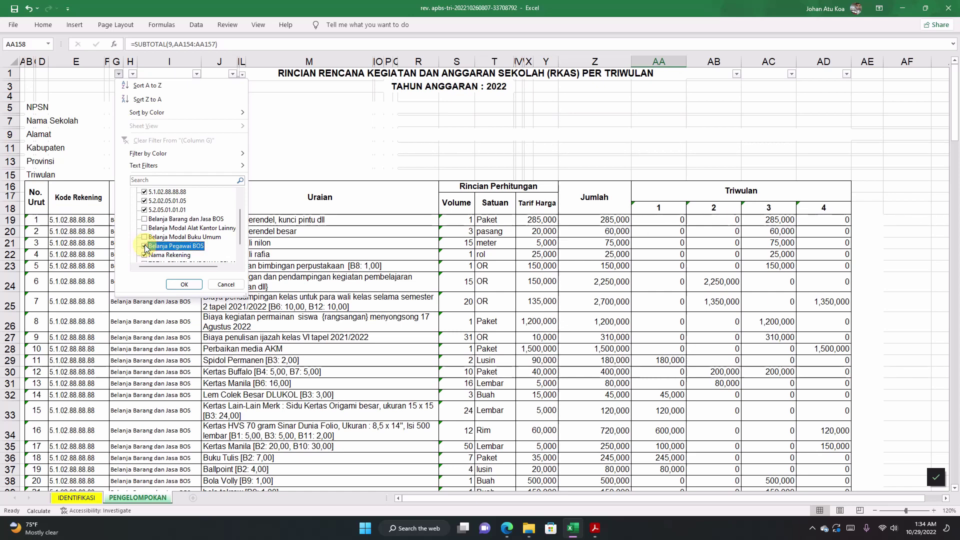
click(184, 284)
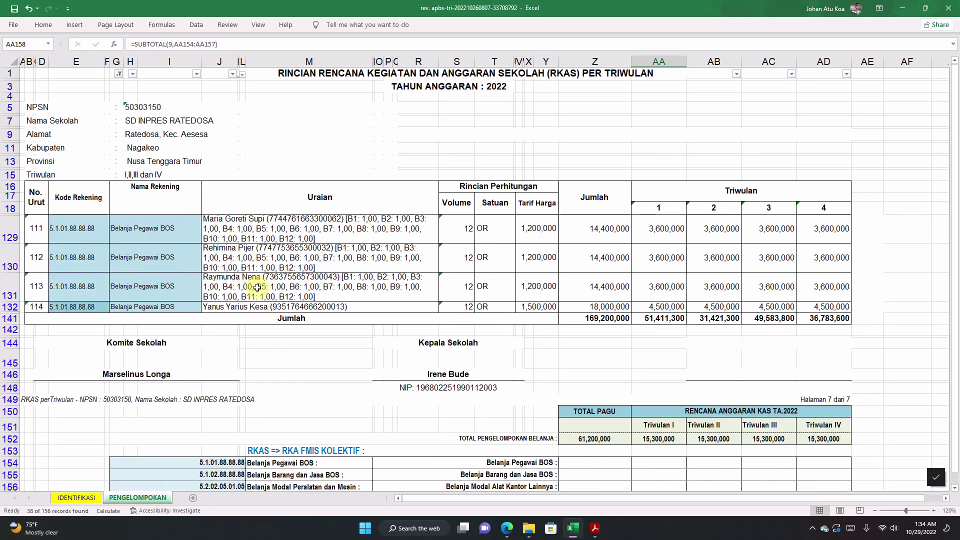
Step: Copy totals Z152:AD152 and paste as values into Z154: 61,200,000 pagu, 15,300,000 per quarter
click(574, 389)
scroll(583, 390, down, 2)
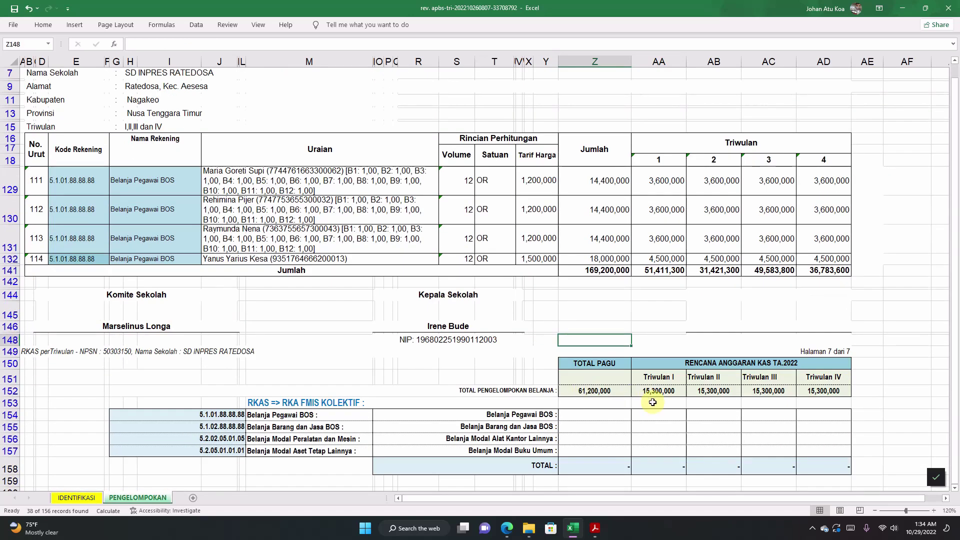
click(620, 391)
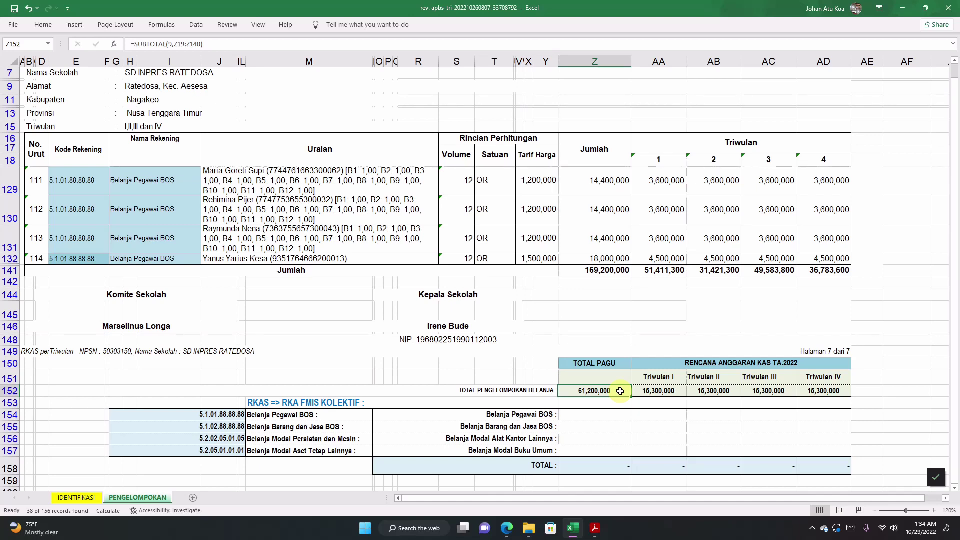
drag(619, 391, 812, 391)
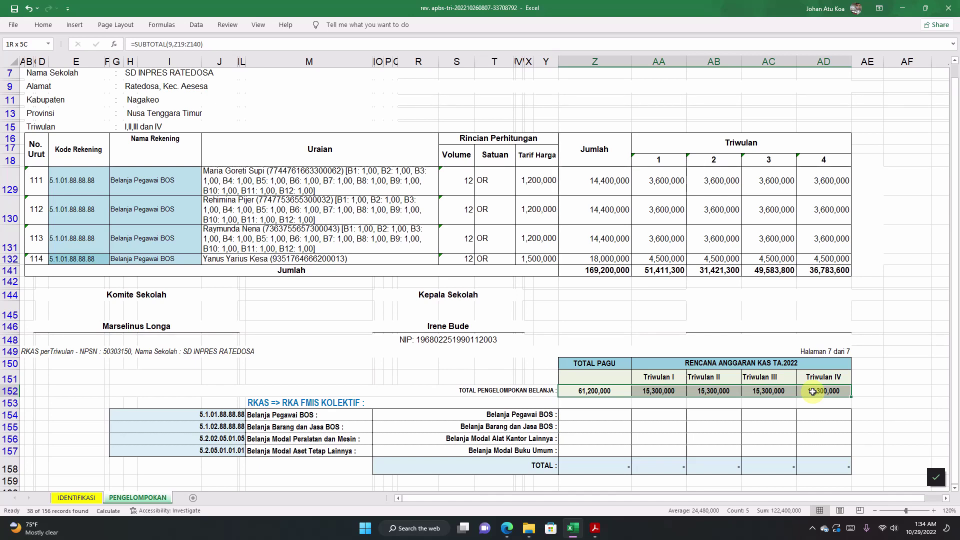
drag(812, 392, 813, 391)
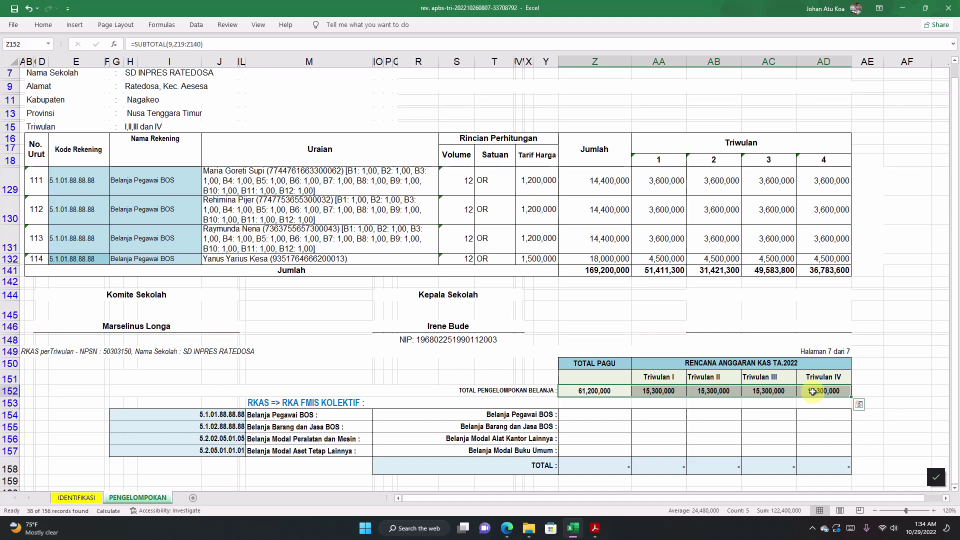
right_click(612, 391)
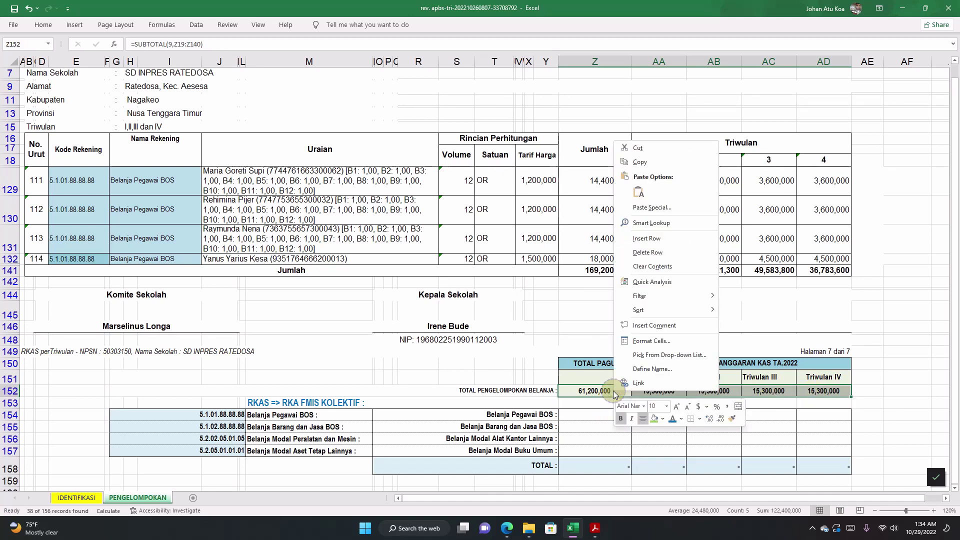
click(636, 165)
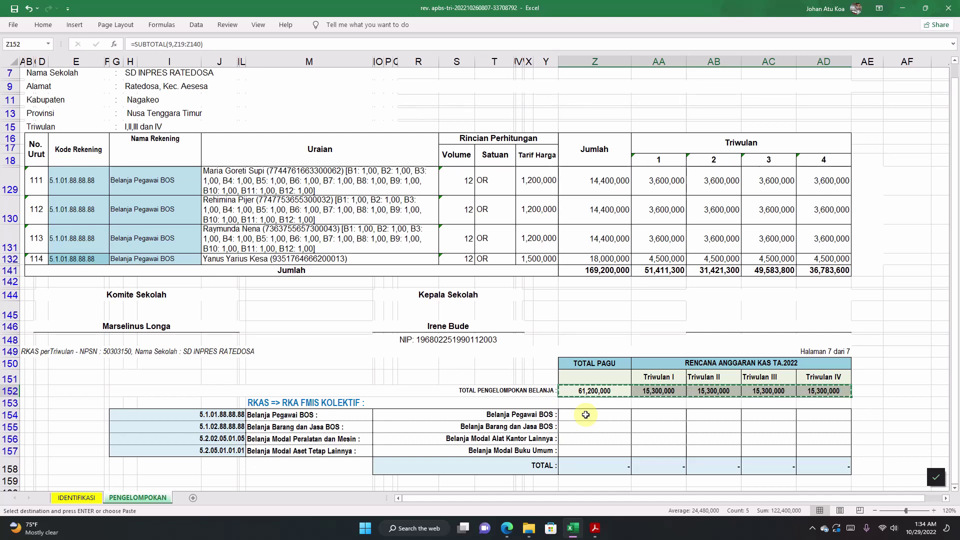
right_click(585, 415)
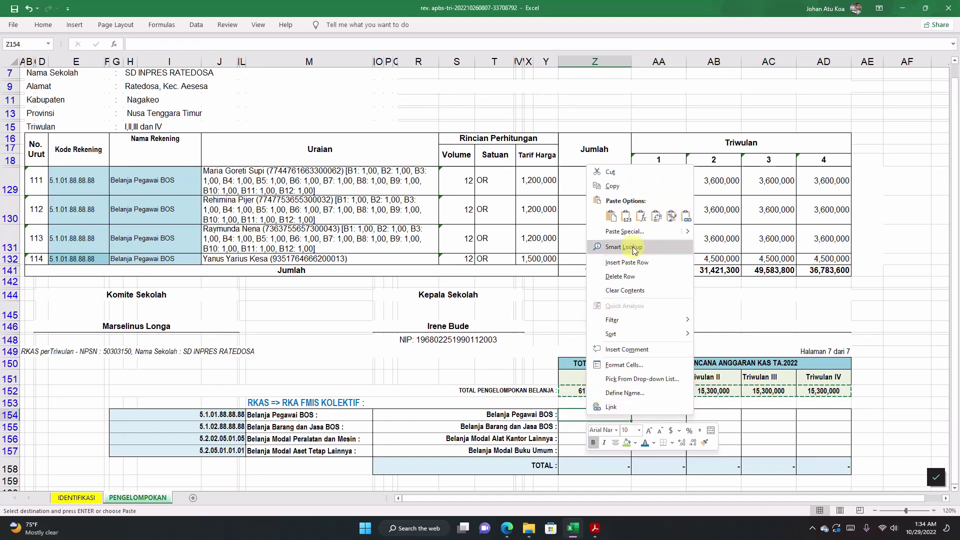
click(626, 218)
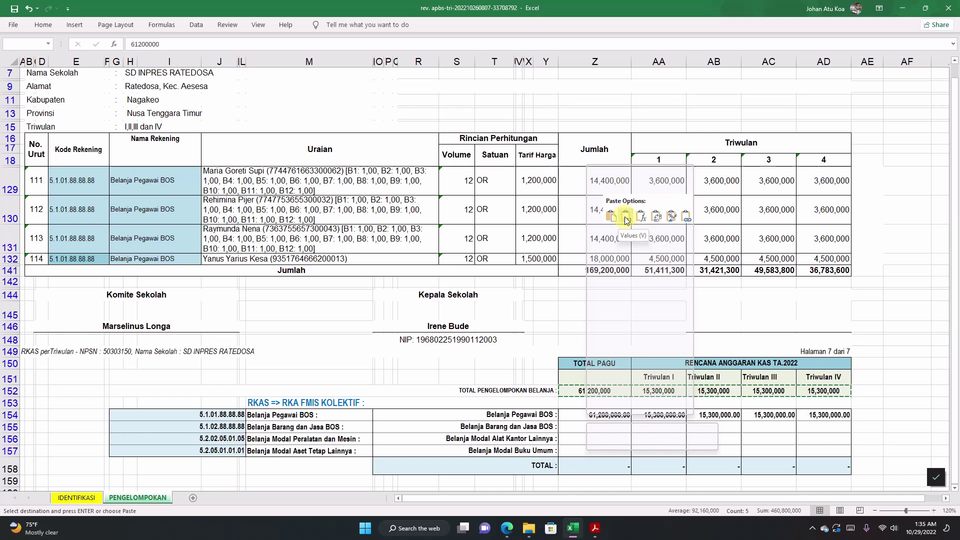
click(626, 219)
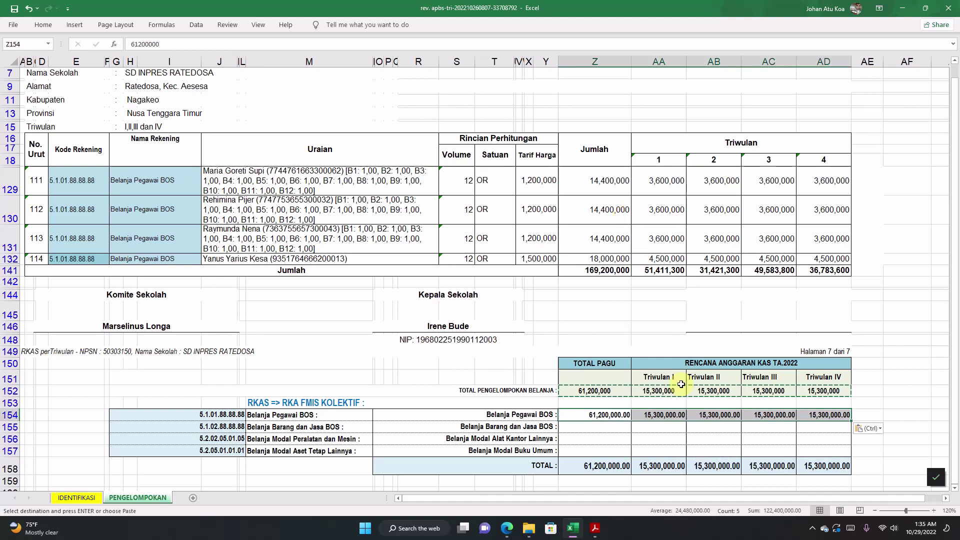
click(618, 440)
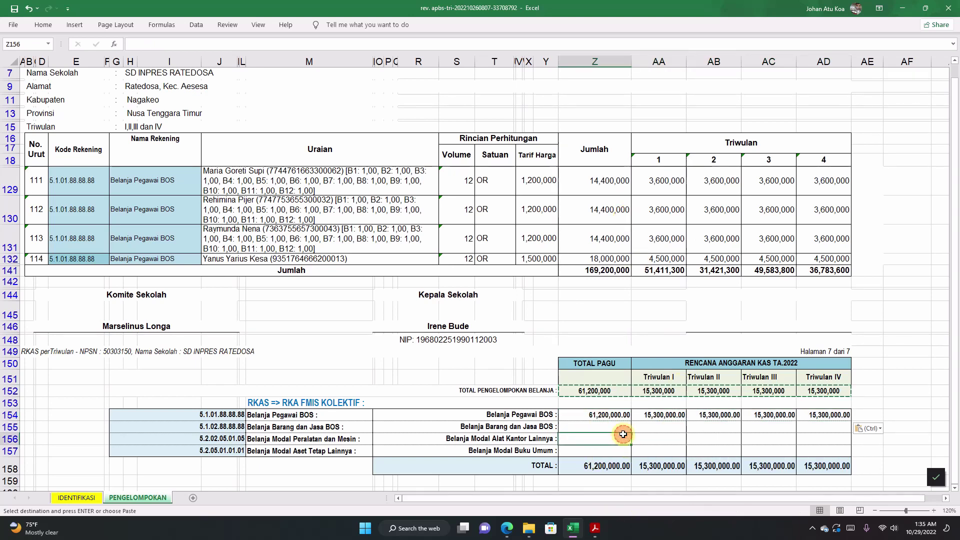
click(604, 415)
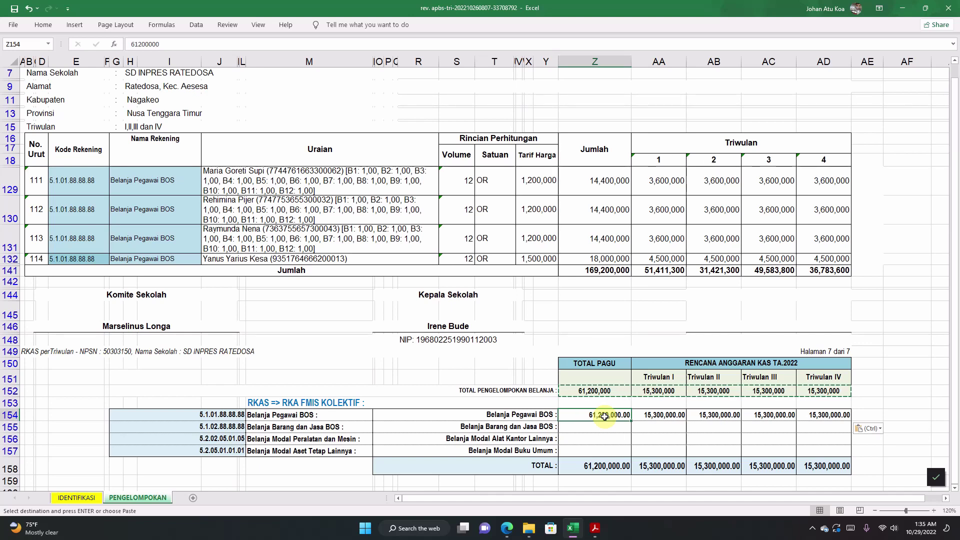
key(Escape)
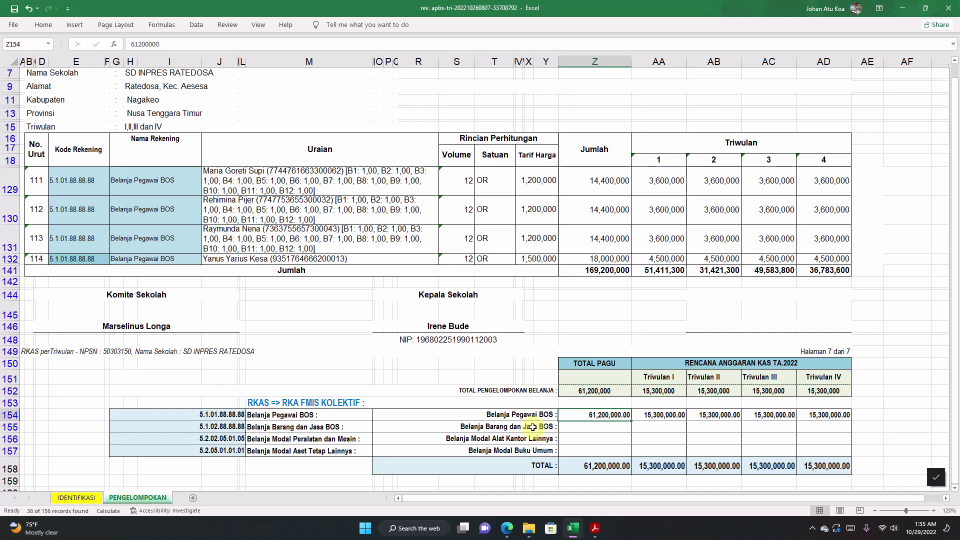
Step: Refilter column G to show Belanja Barang dan Jasa BOS instead of Belanja Pegawai BOS
click(542, 429)
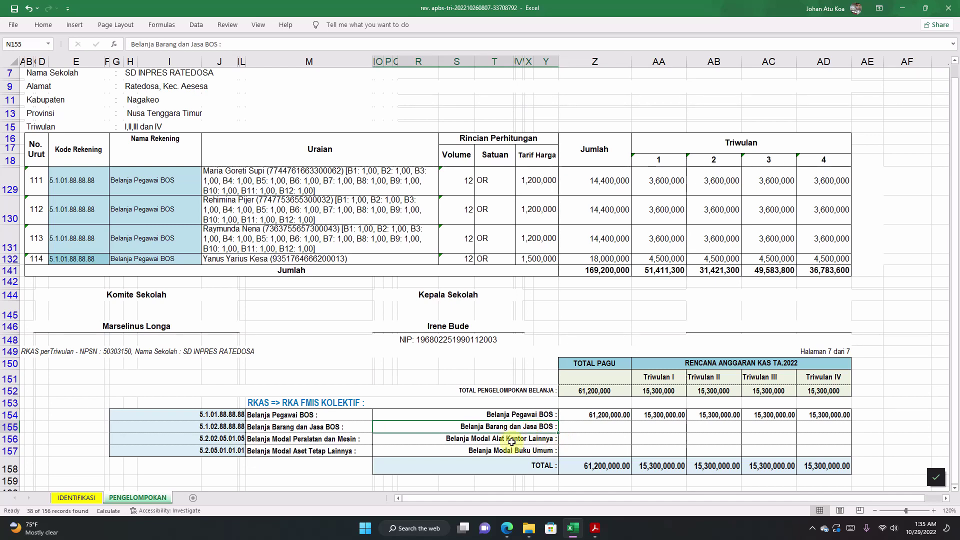
scroll(325, 275, up, 2)
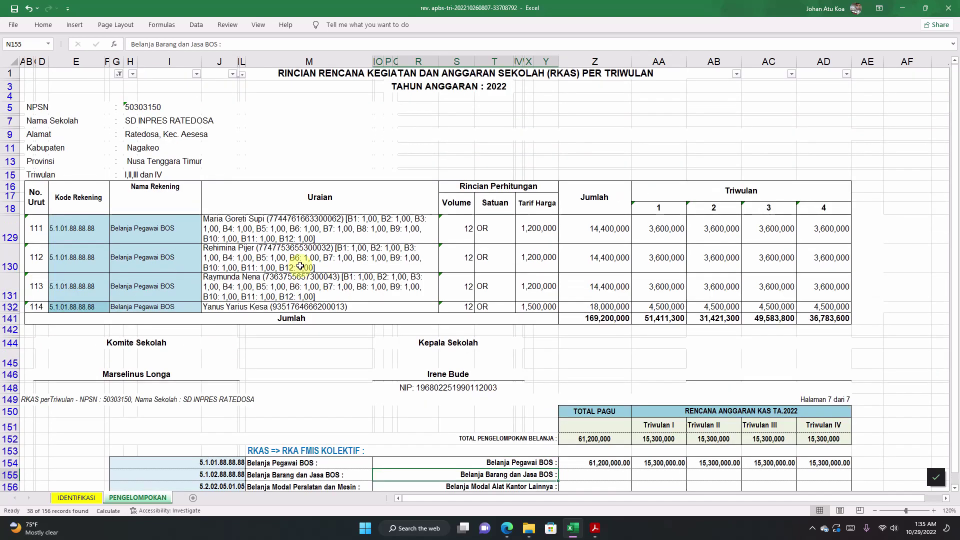
click(118, 74)
scroll(165, 225, down, 3)
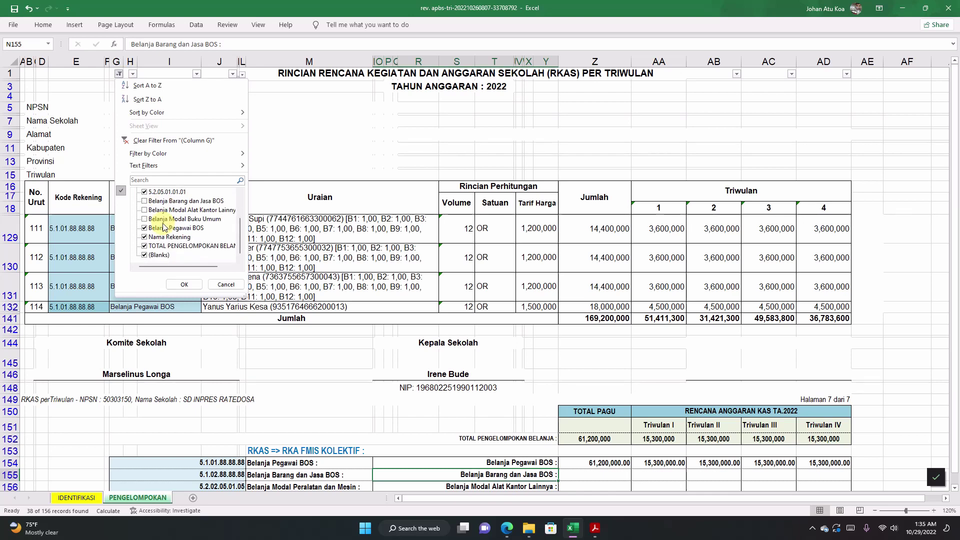
click(144, 228)
click(145, 229)
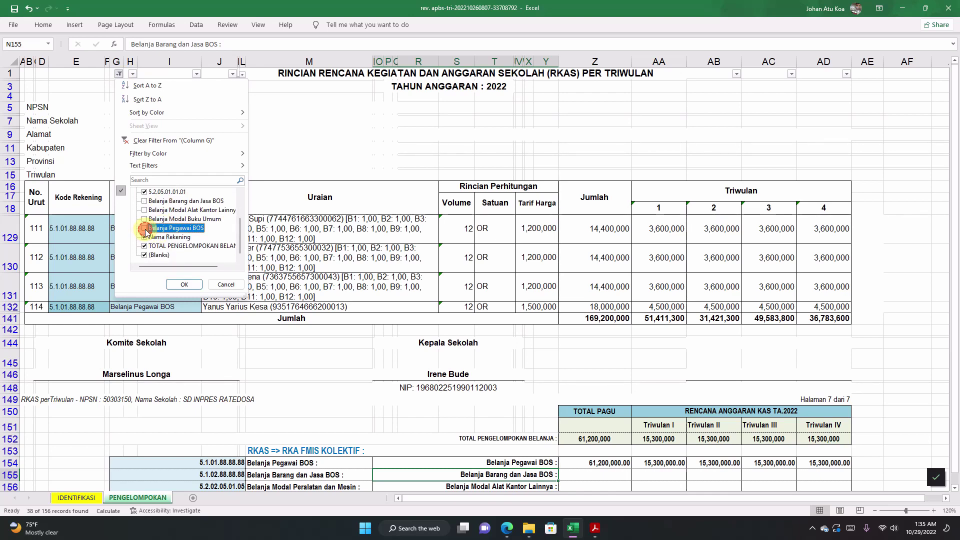
click(144, 202)
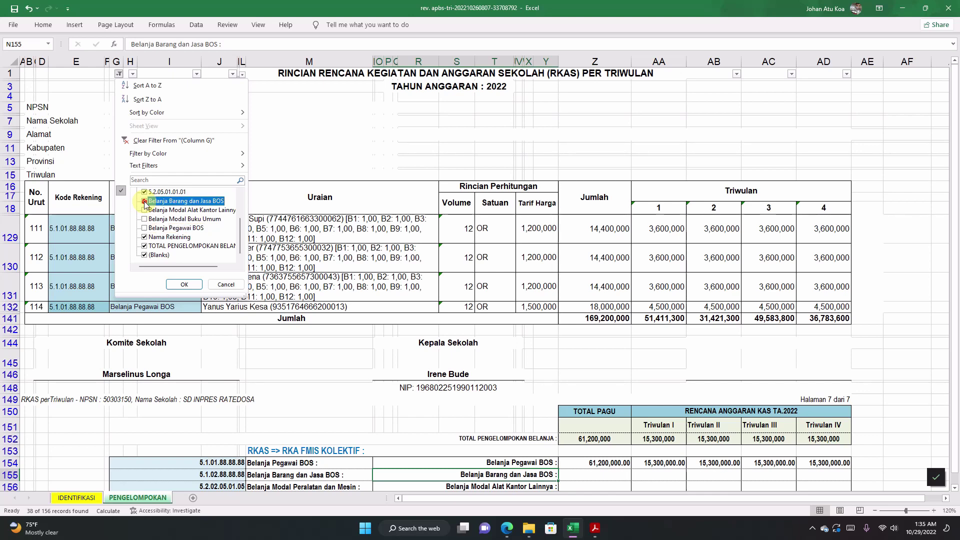
click(188, 292)
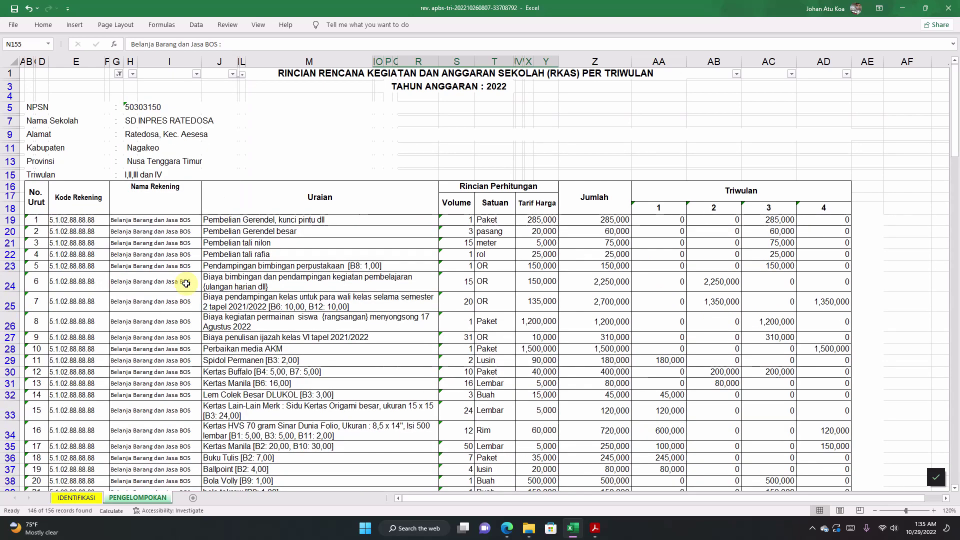
Step: Copy the filtered totals Z152:AD152 and paste them as values into row 155 (70,180,000 pagu)
scroll(285, 316, down, 5)
scroll(285, 315, down, 20)
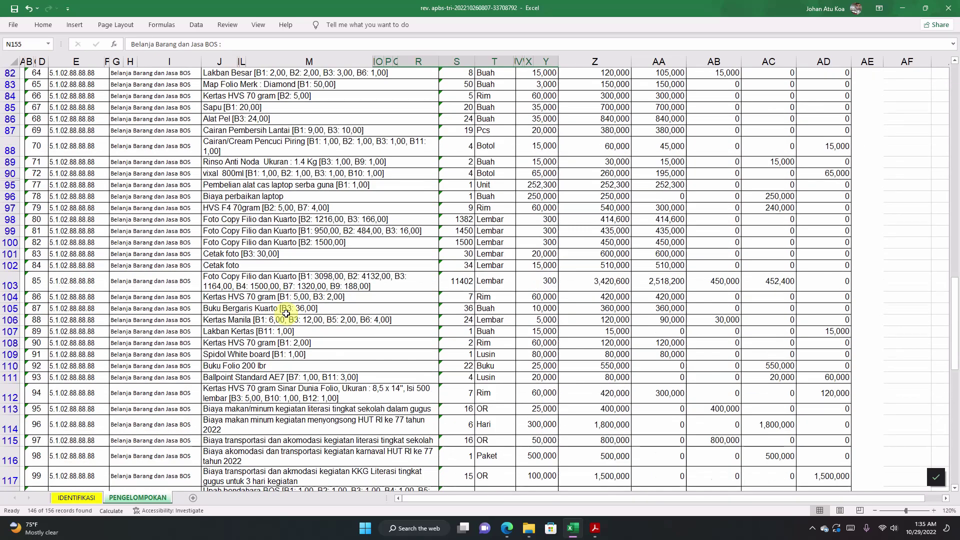
scroll(287, 312, up, 4)
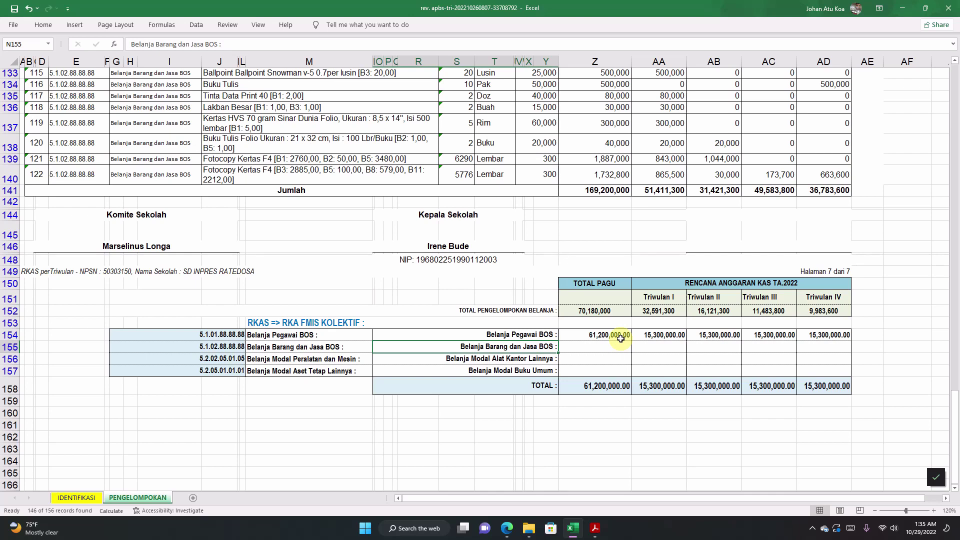
drag(596, 311, 819, 313)
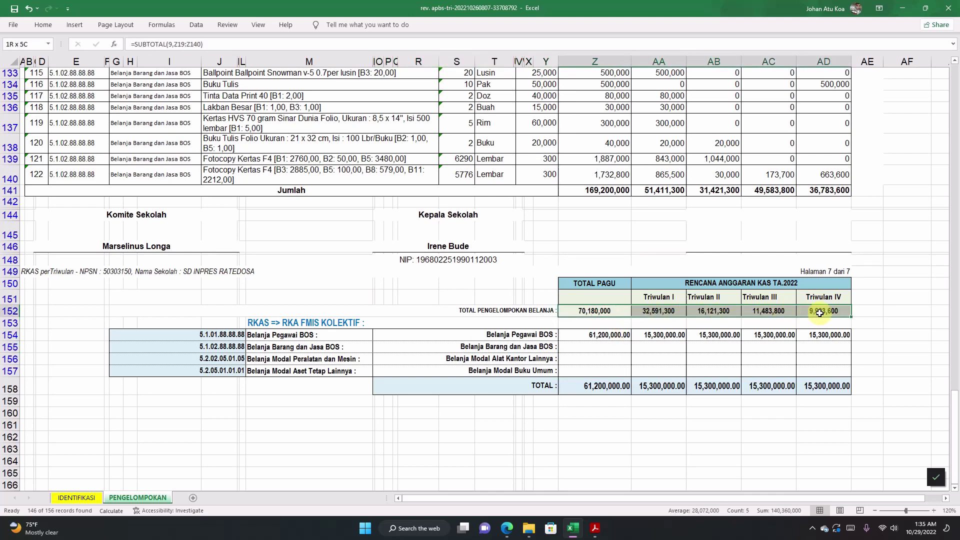
right_click(602, 311)
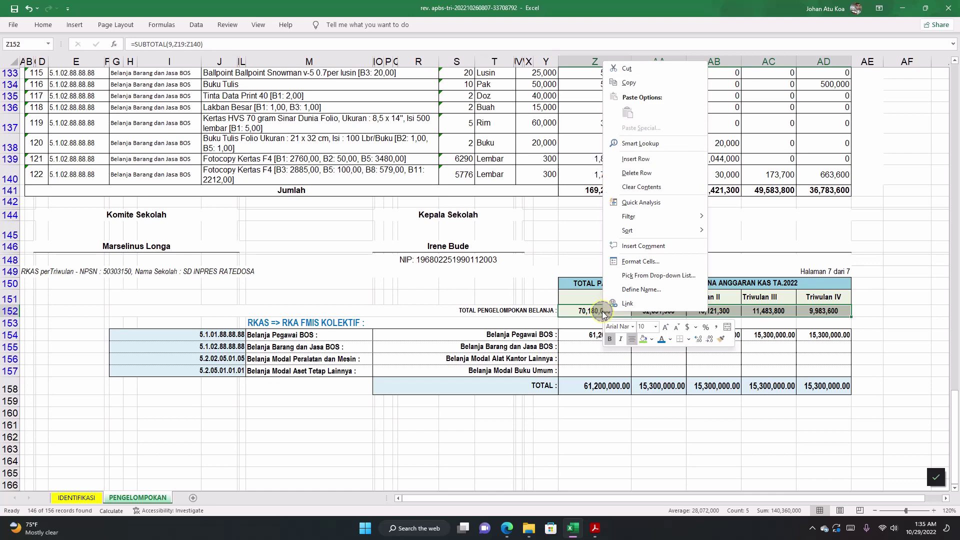
click(630, 82)
right_click(599, 347)
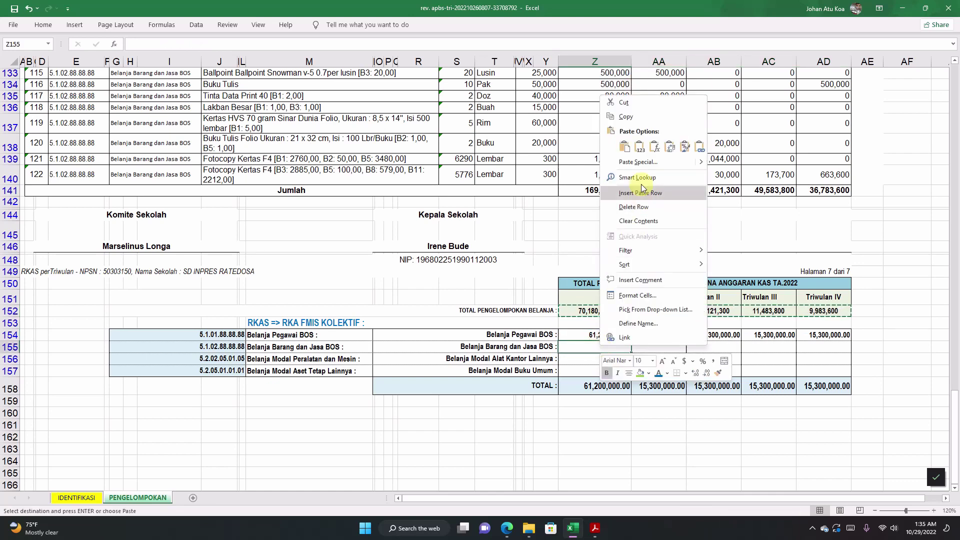
click(640, 148)
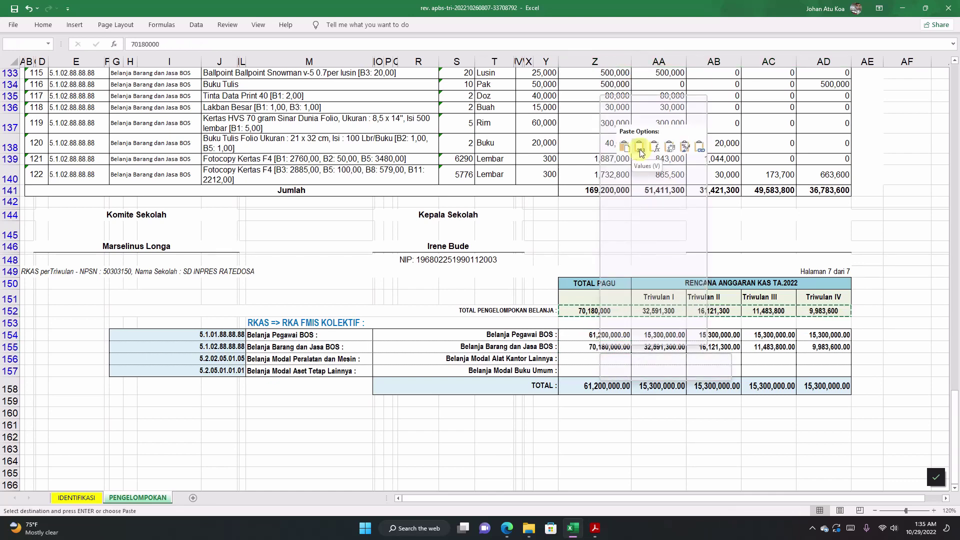
Step: Cancel copy mode and swap column G's filter from Barang dan Jasa BOS to Belanja Modal Alat Kantor Lainnya
click(612, 362)
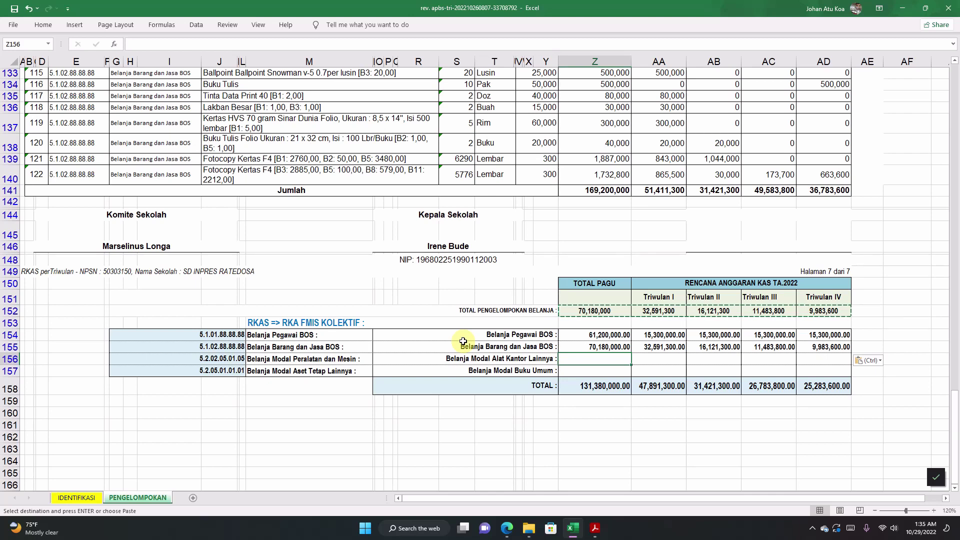
key(Escape)
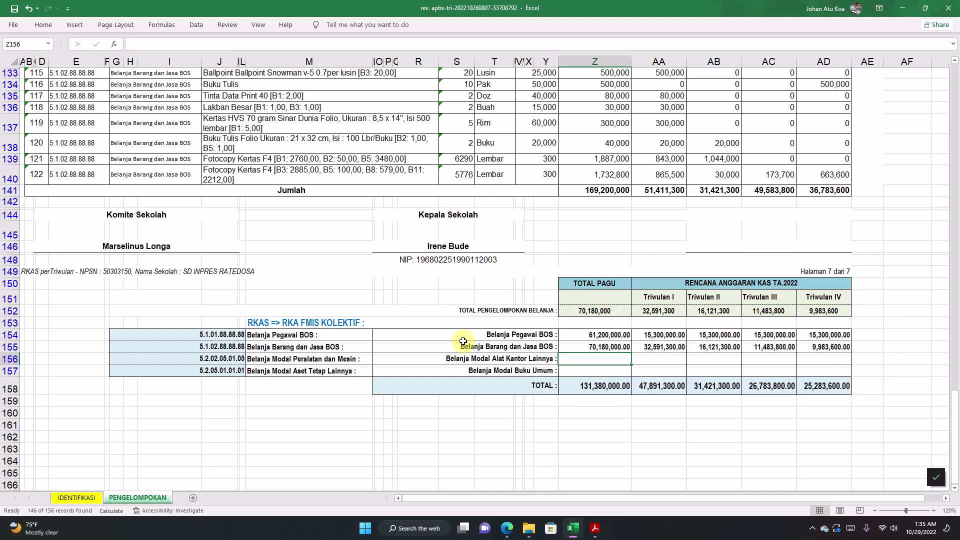
scroll(144, 215, up, 20)
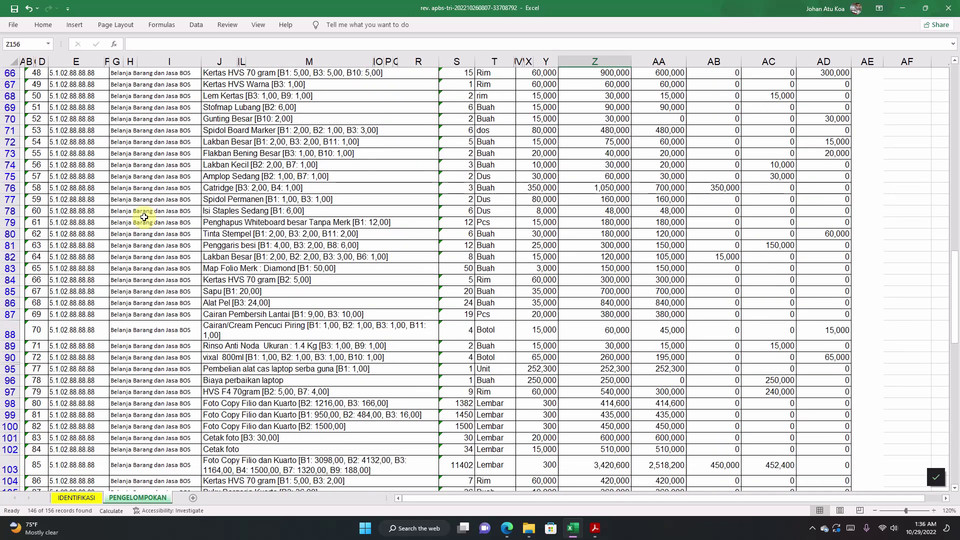
scroll(144, 215, up, 6)
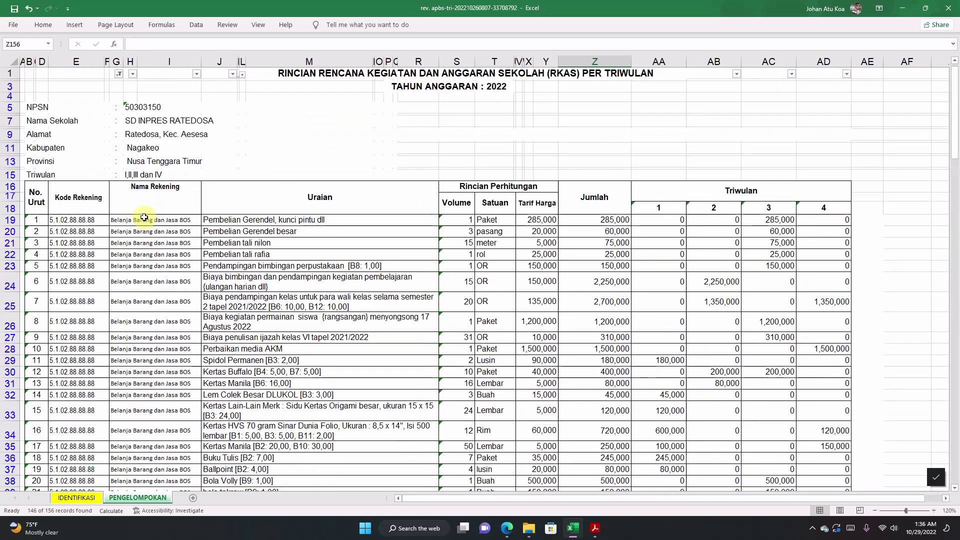
click(119, 74)
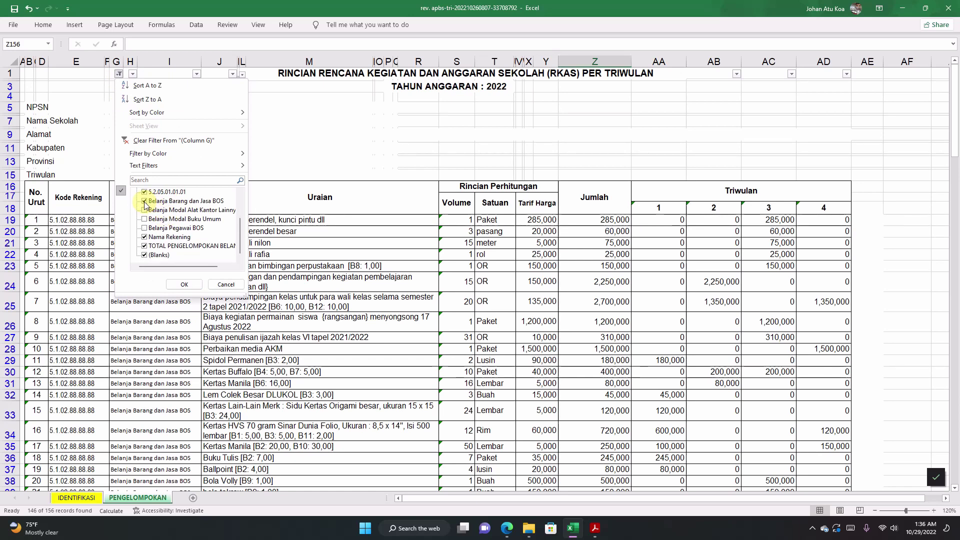
click(145, 202)
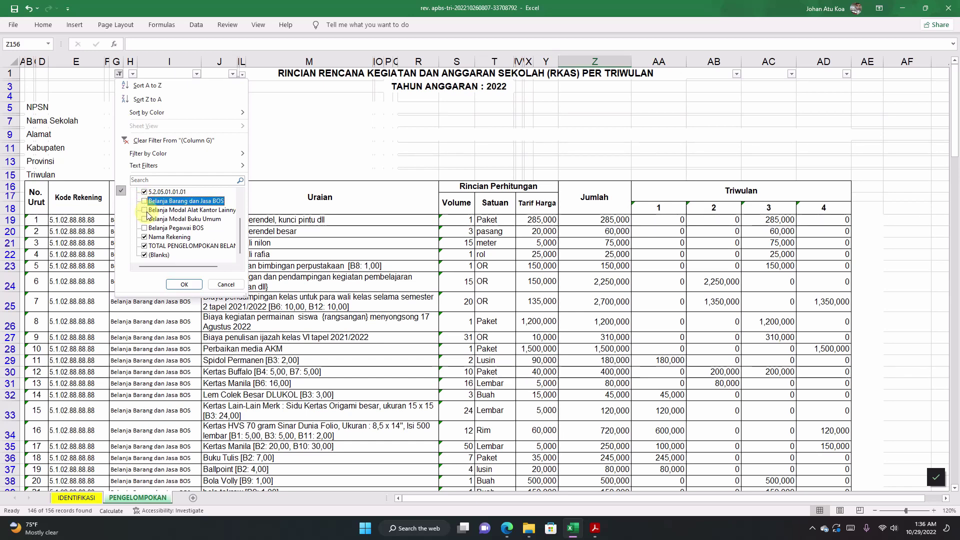
click(145, 211)
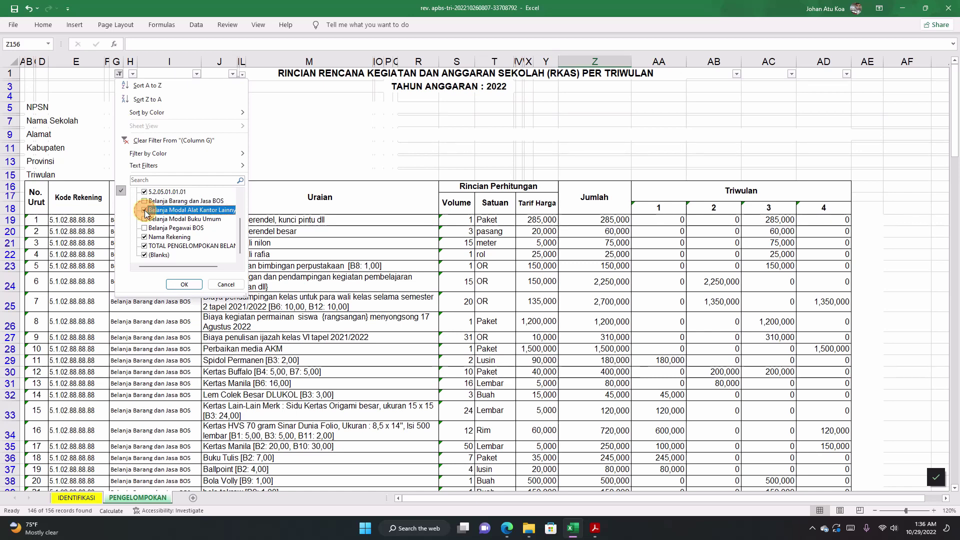
Step: Apply the filter and paste Z152:AD152 as values into row 156: 31,000,000, 22,500,000, 8,500,000
click(185, 285)
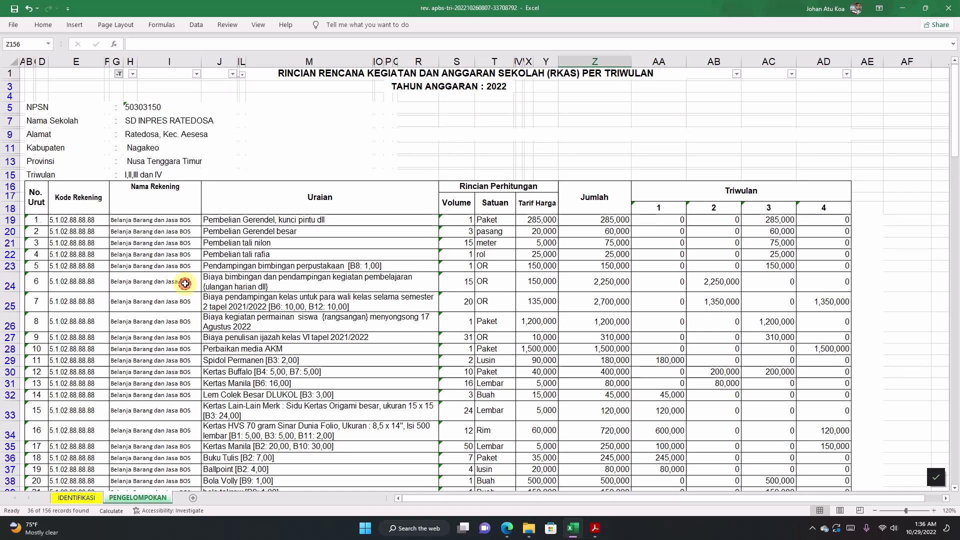
scroll(580, 327, down, 1)
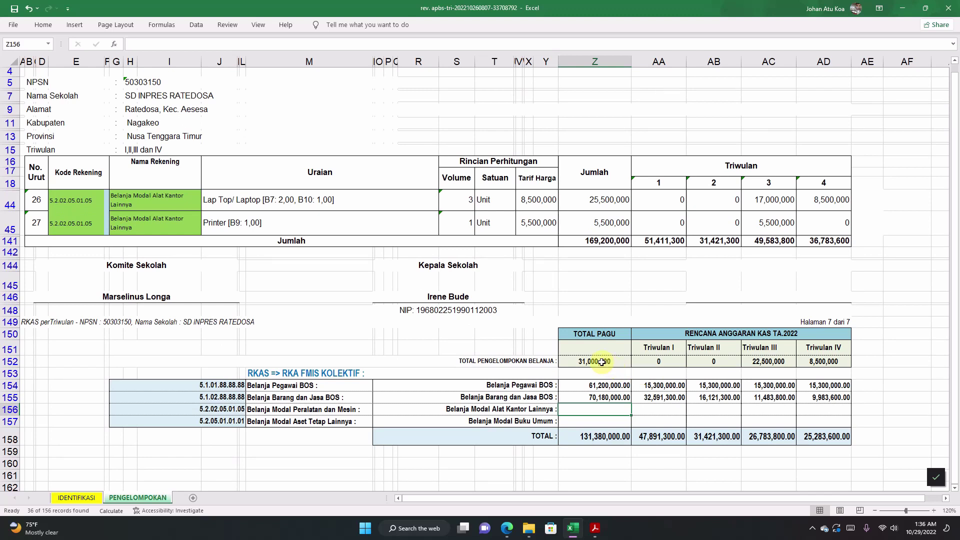
drag(601, 362, 823, 362)
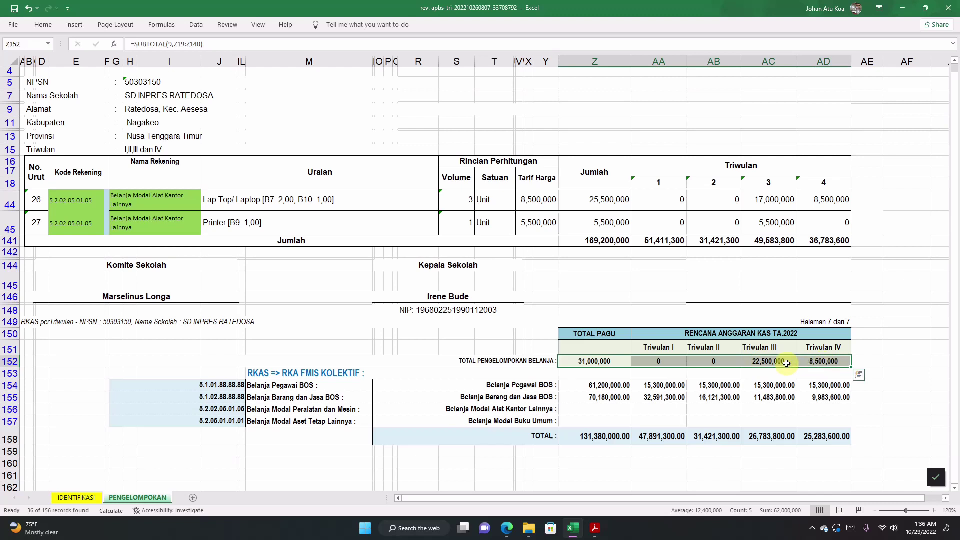
right_click(613, 362)
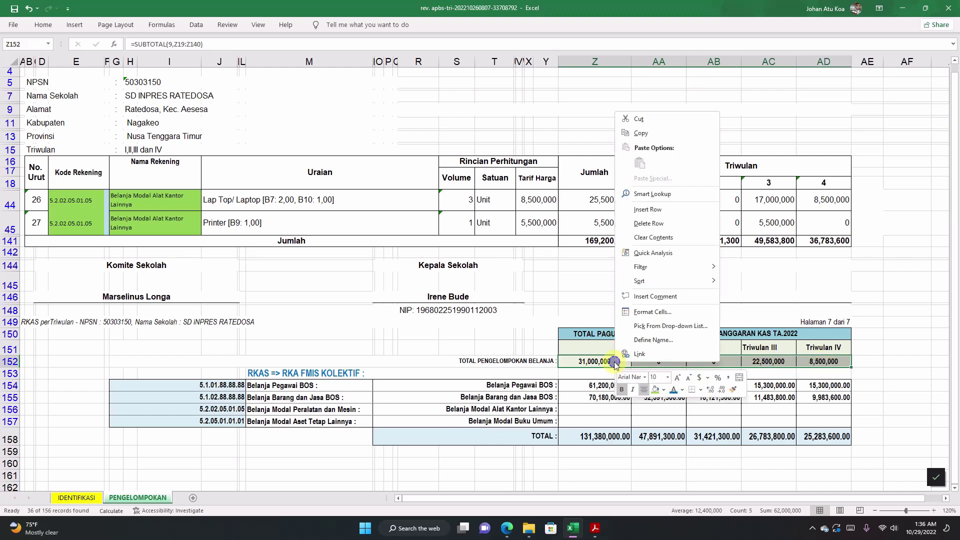
click(640, 134)
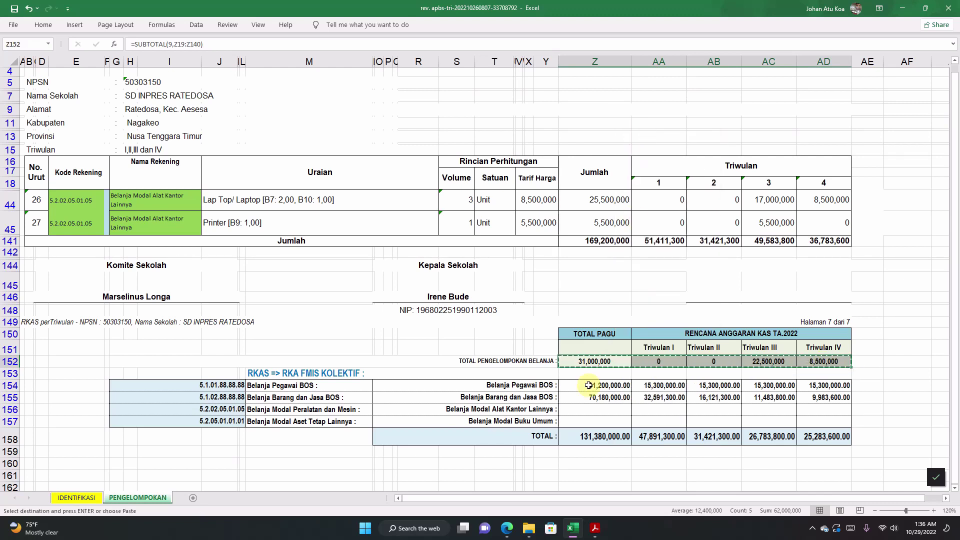
right_click(594, 410)
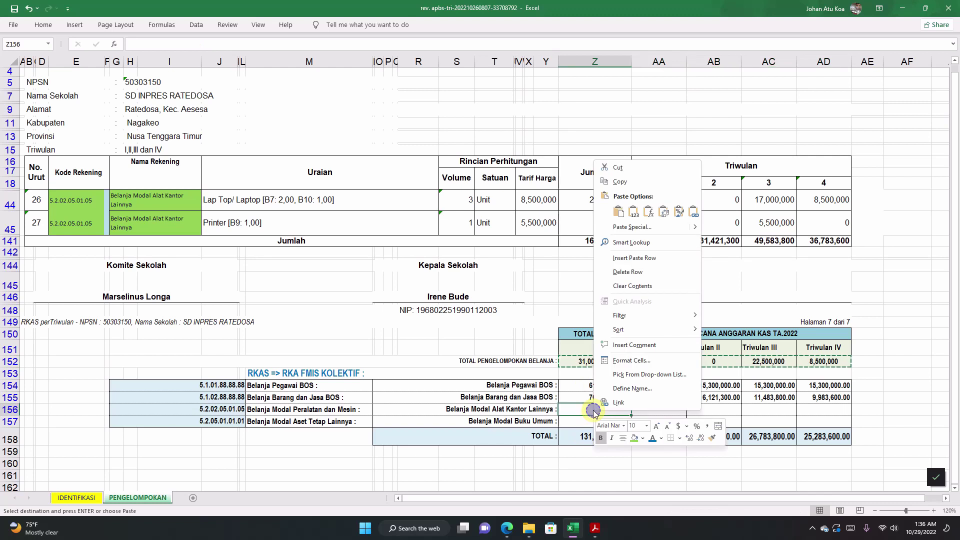
click(633, 212)
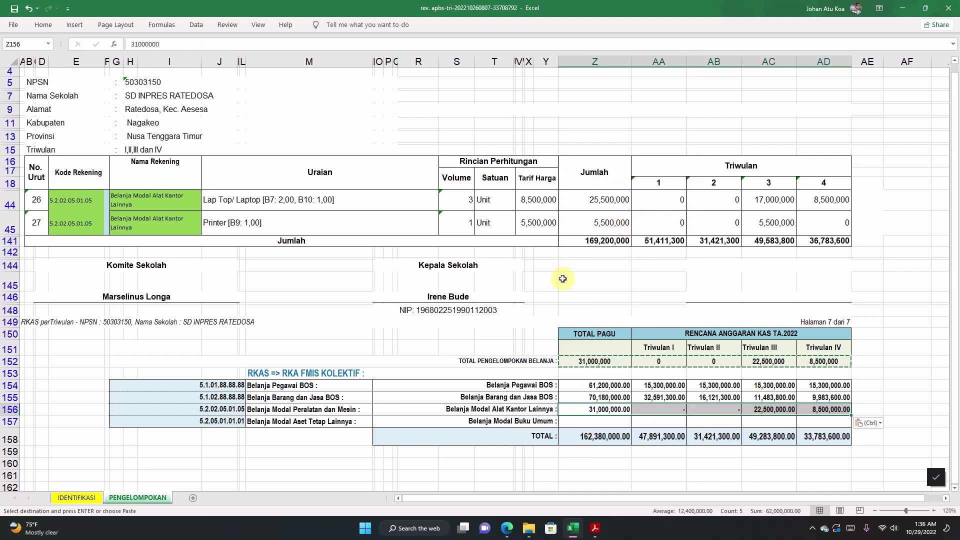
key(Escape)
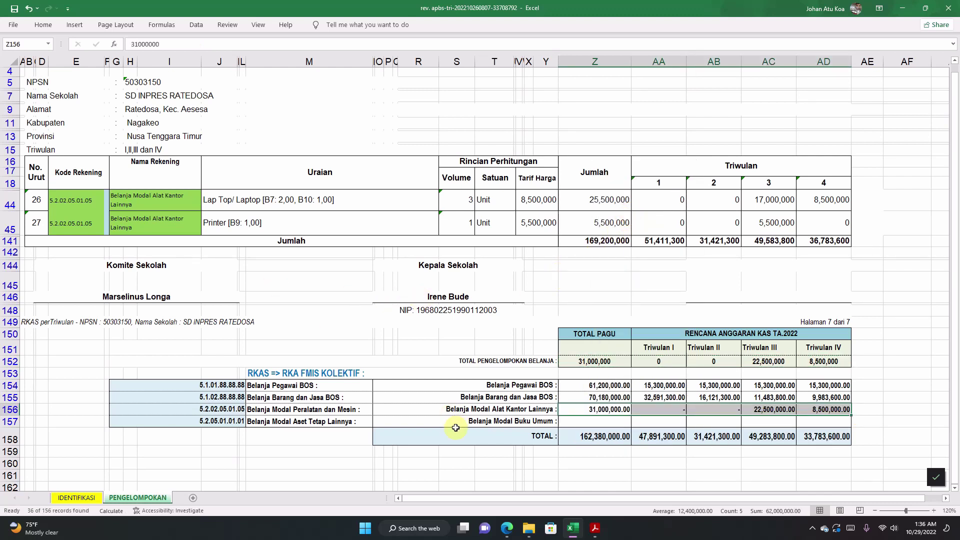
click(461, 422)
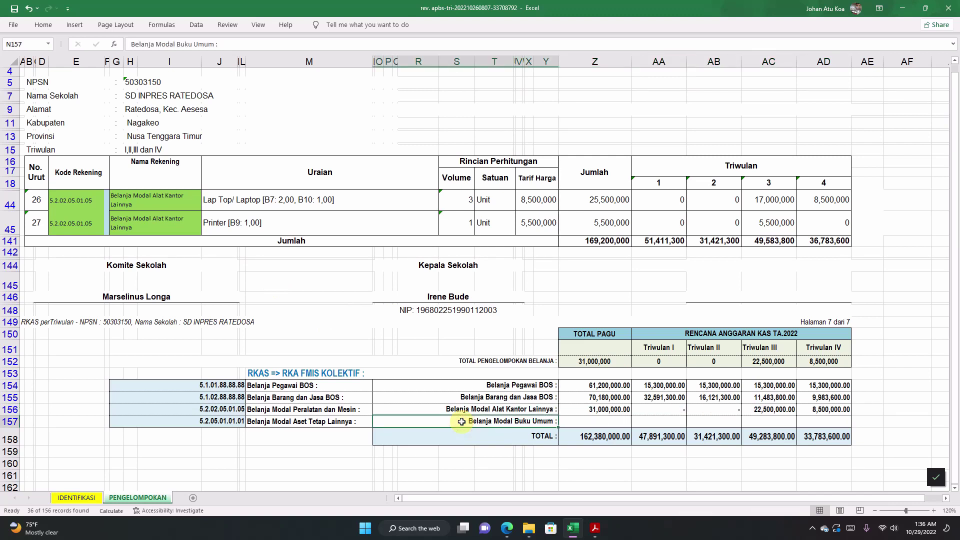
Step: Change the column G filter from Belanja Modal Alat Kantor Lainnya to Belanja Modal Buku Umum
scroll(300, 345, up, 1)
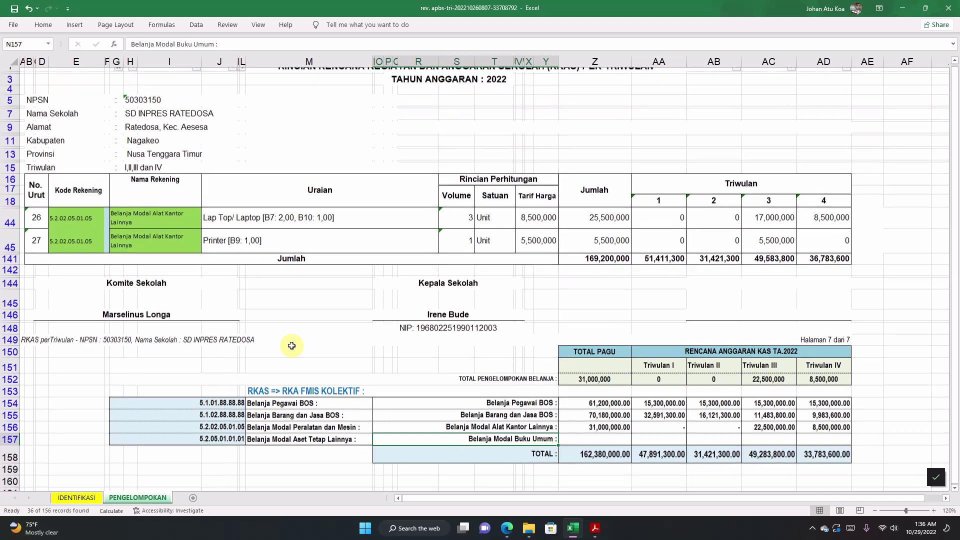
click(119, 75)
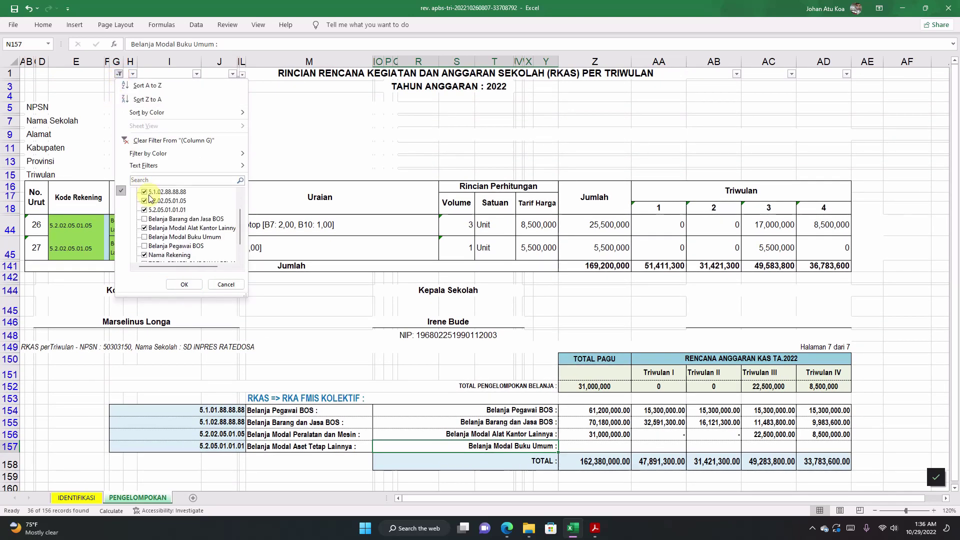
scroll(148, 210, down, 1)
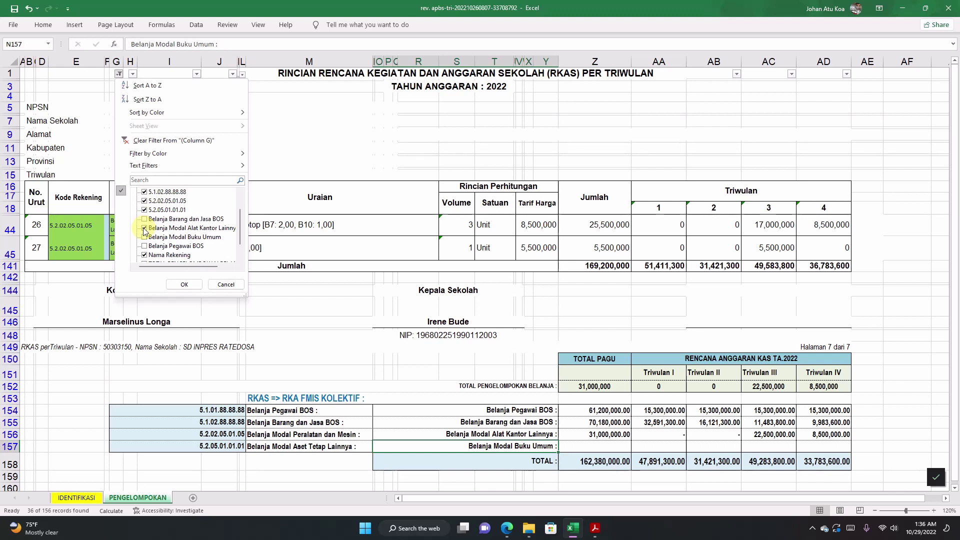
click(144, 228)
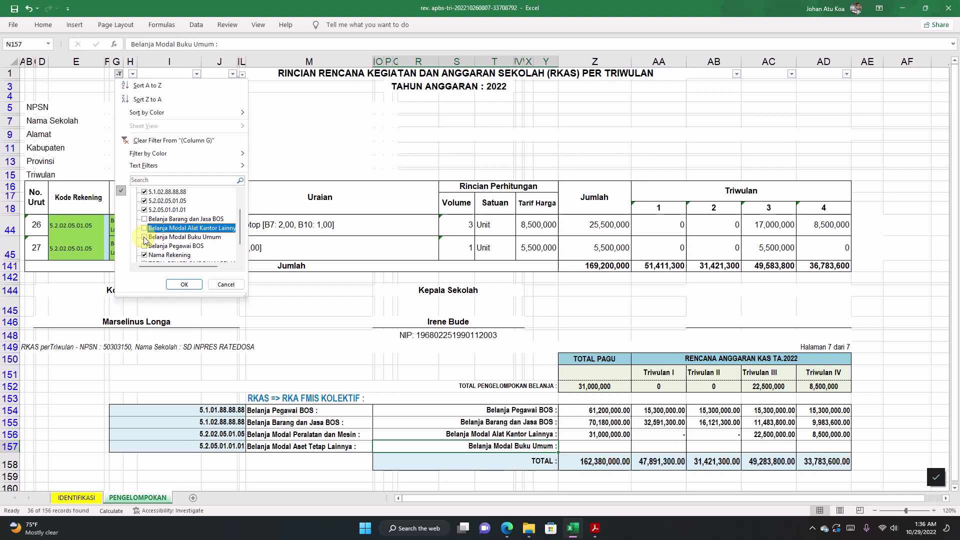
click(144, 237)
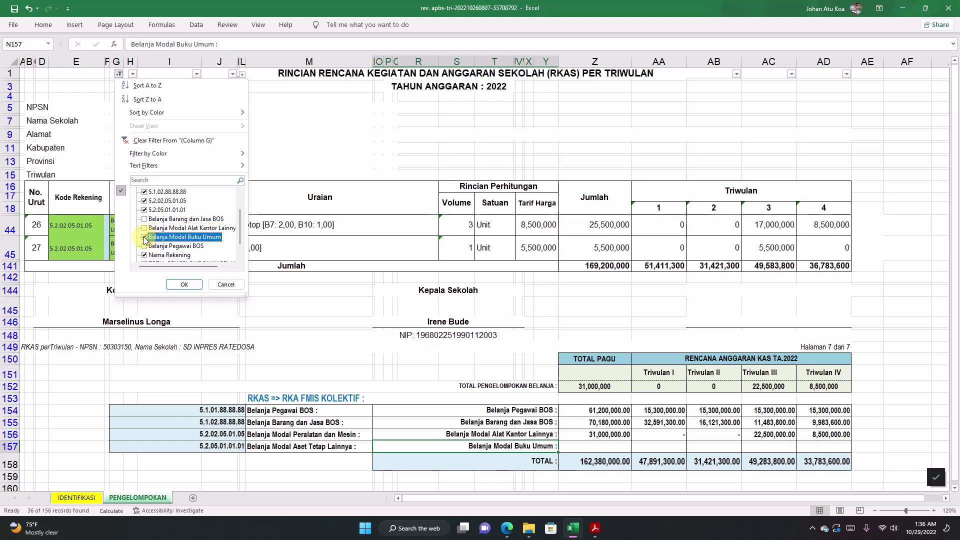
click(190, 289)
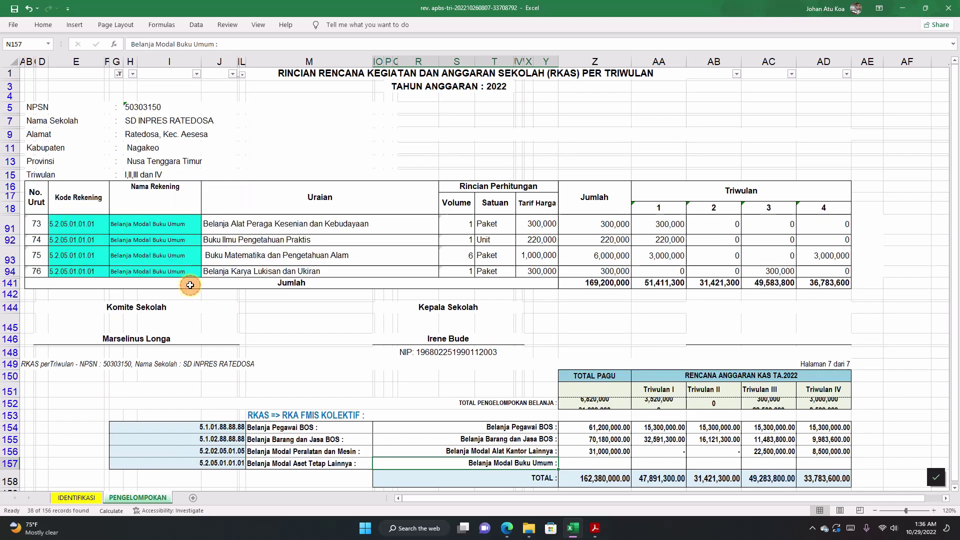
Step: Copy the filtered Z152:AD152 totals and paste them as values into Z157, bringing the TOTAL to 169,200,000
scroll(643, 393, down, 1)
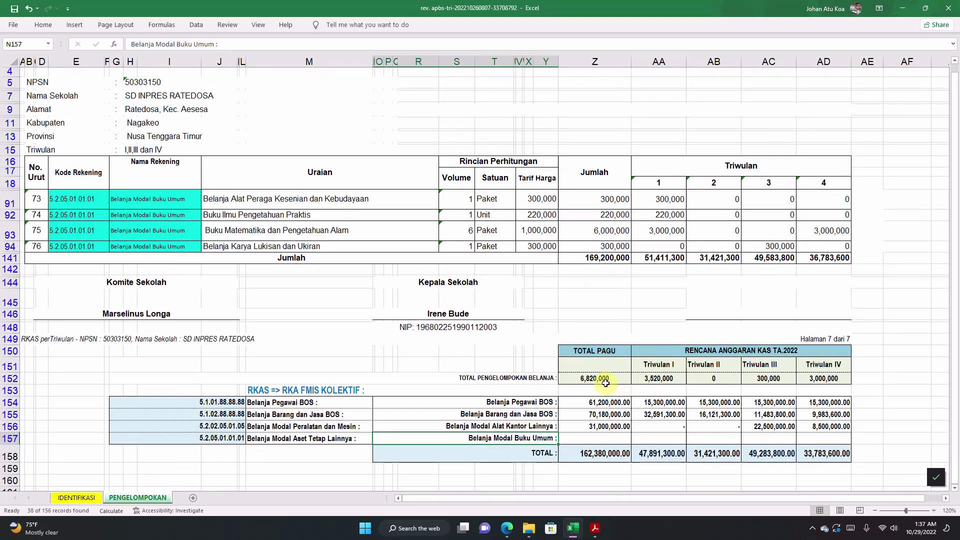
drag(602, 379, 807, 382)
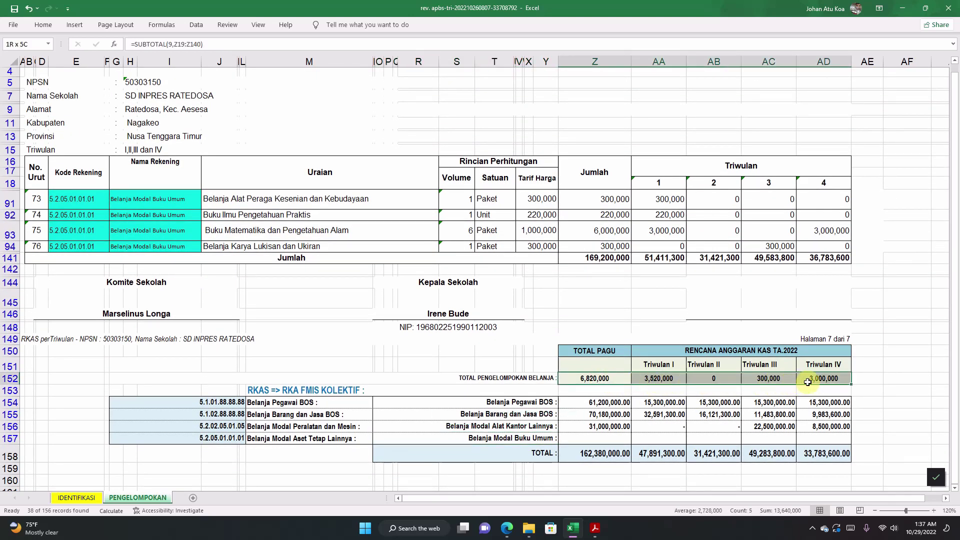
right_click(598, 378)
click(625, 145)
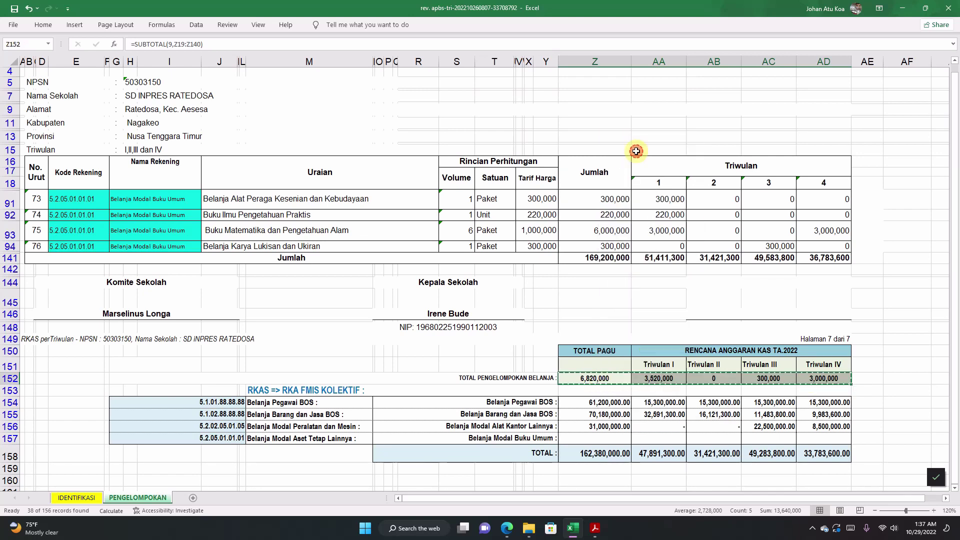
right_click(603, 438)
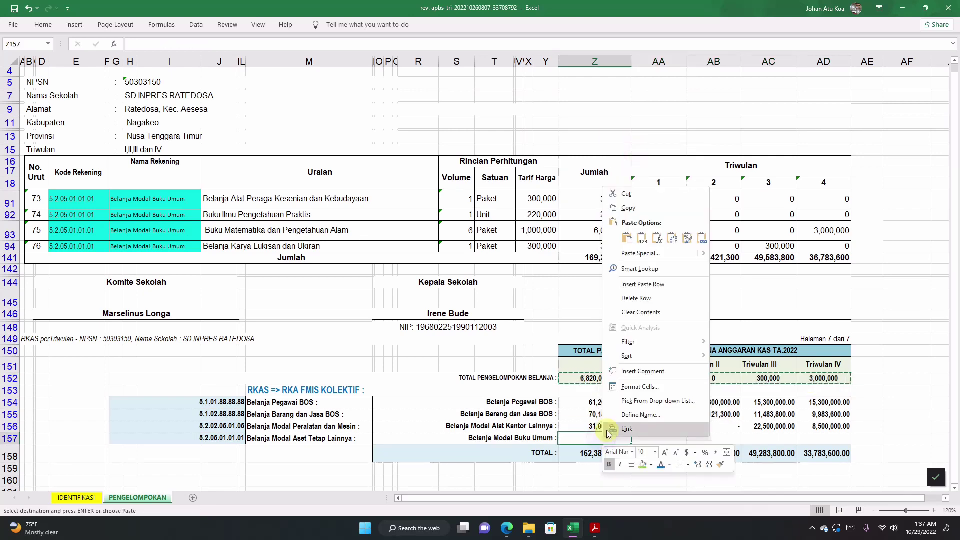
click(642, 240)
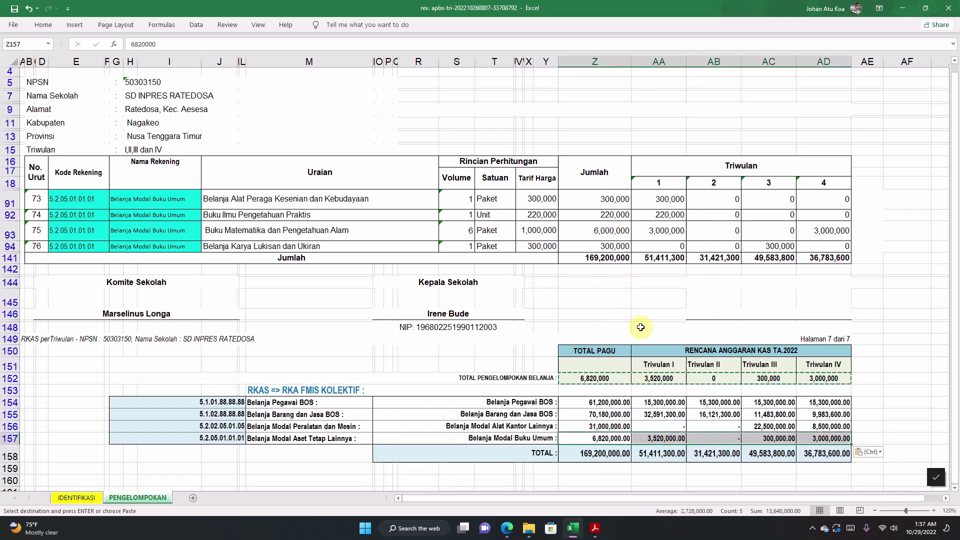
click(640, 400)
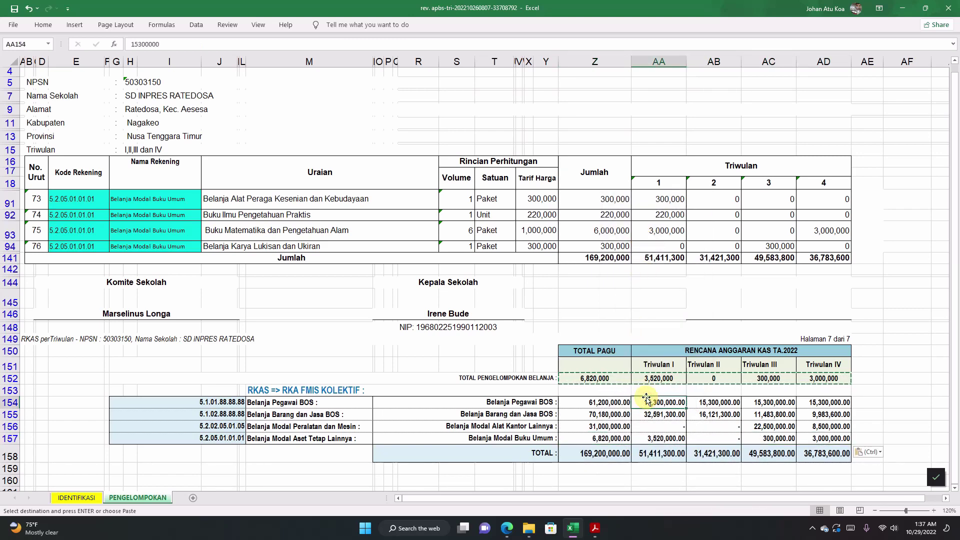
key(Escape)
click(499, 441)
click(301, 390)
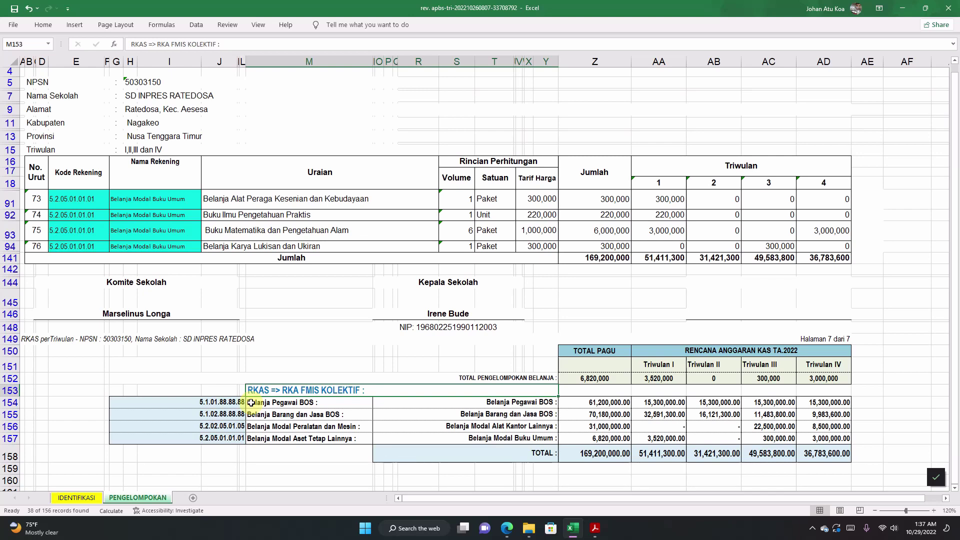
click(424, 414)
drag(210, 402, 818, 438)
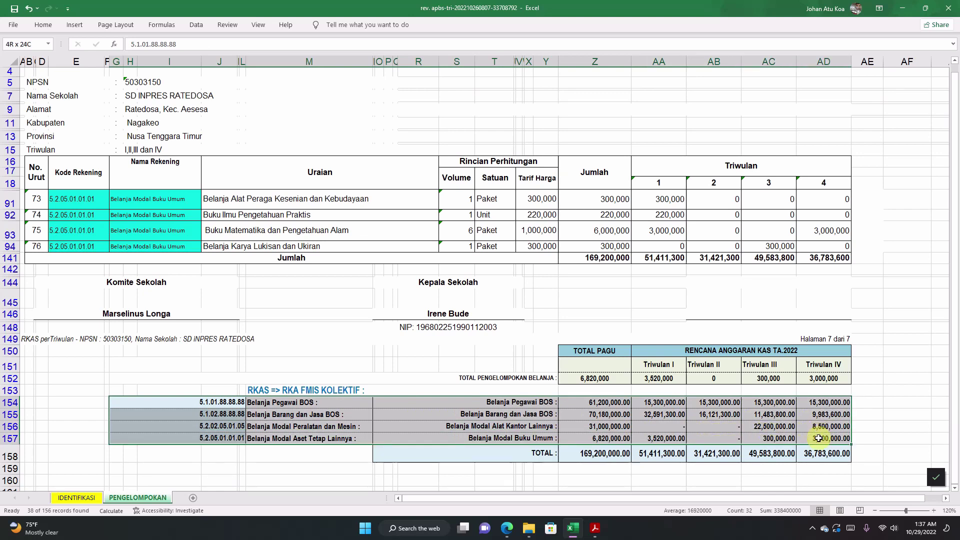
click(611, 457)
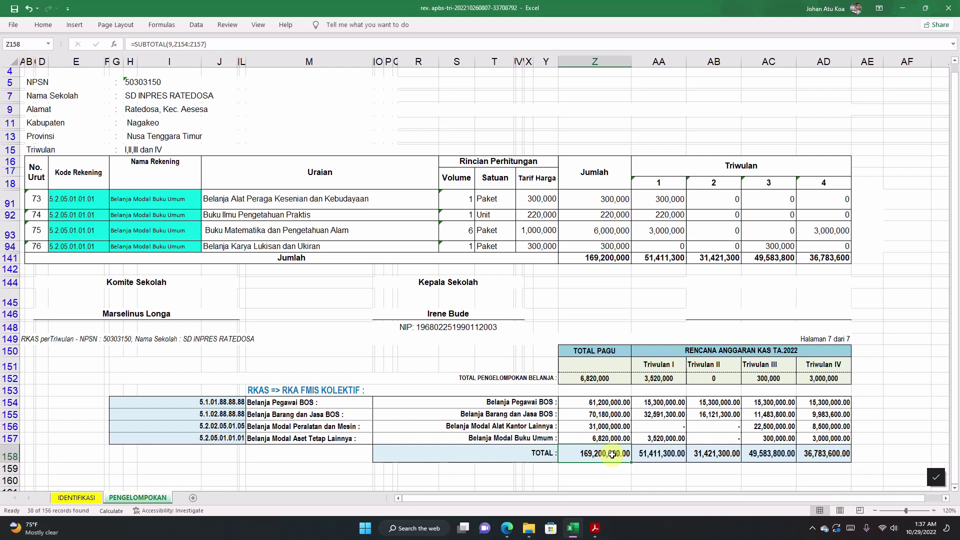
click(597, 258)
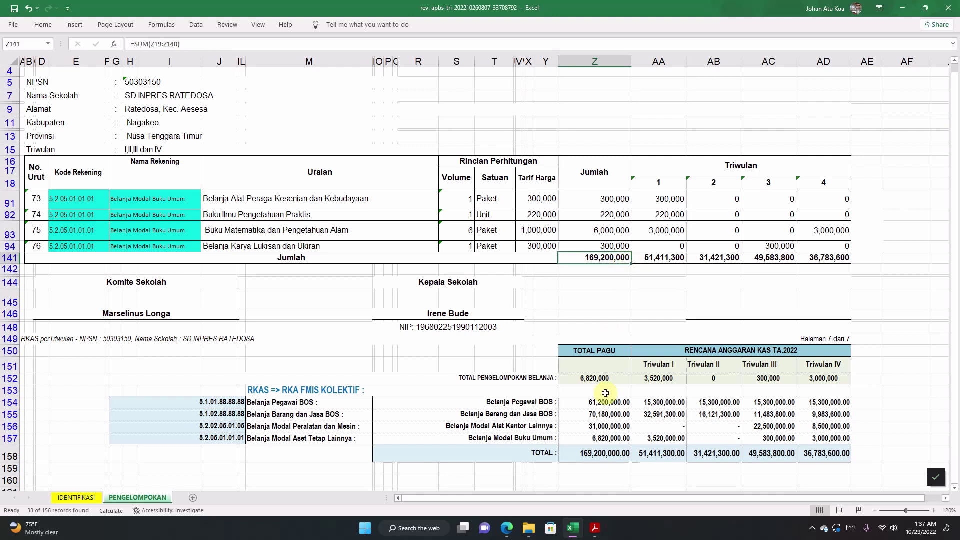
double_click(604, 455)
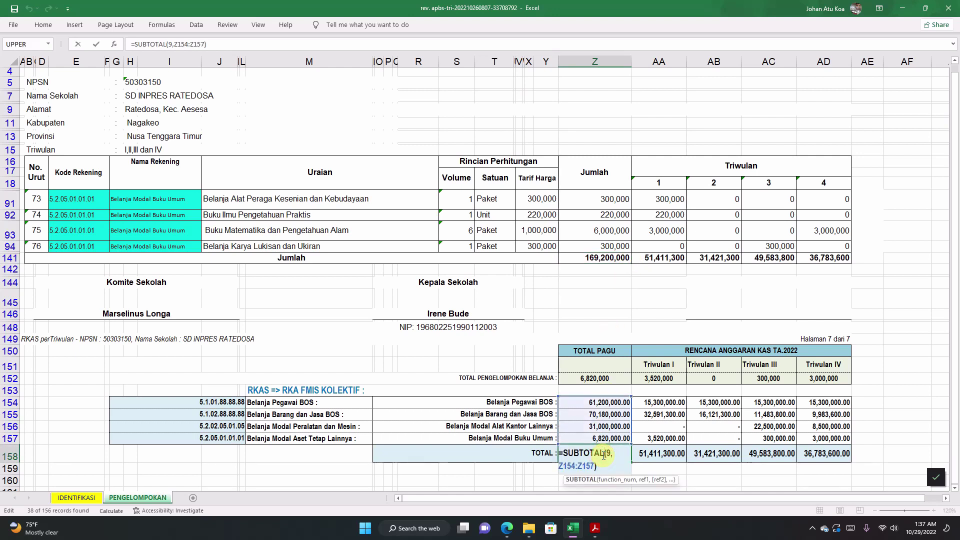
click(668, 454)
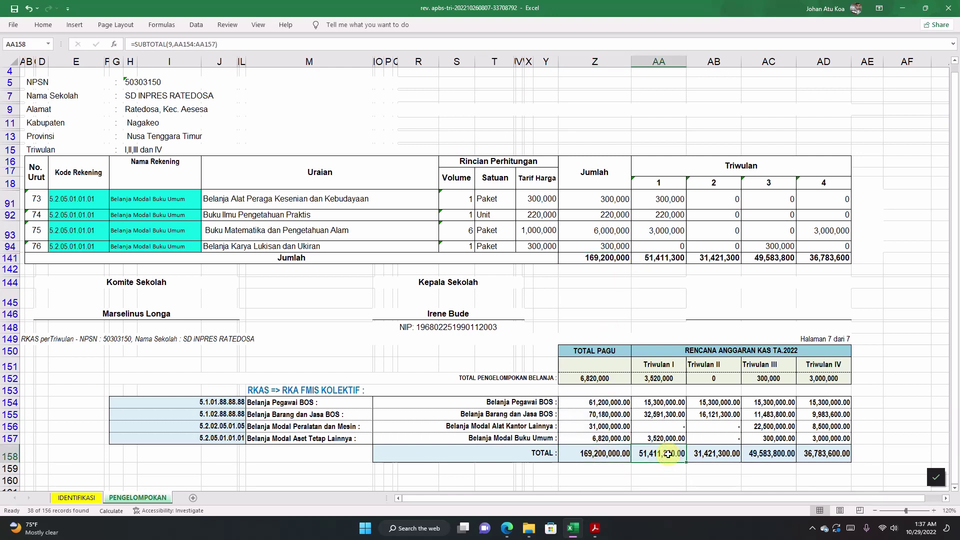
double_click(668, 454)
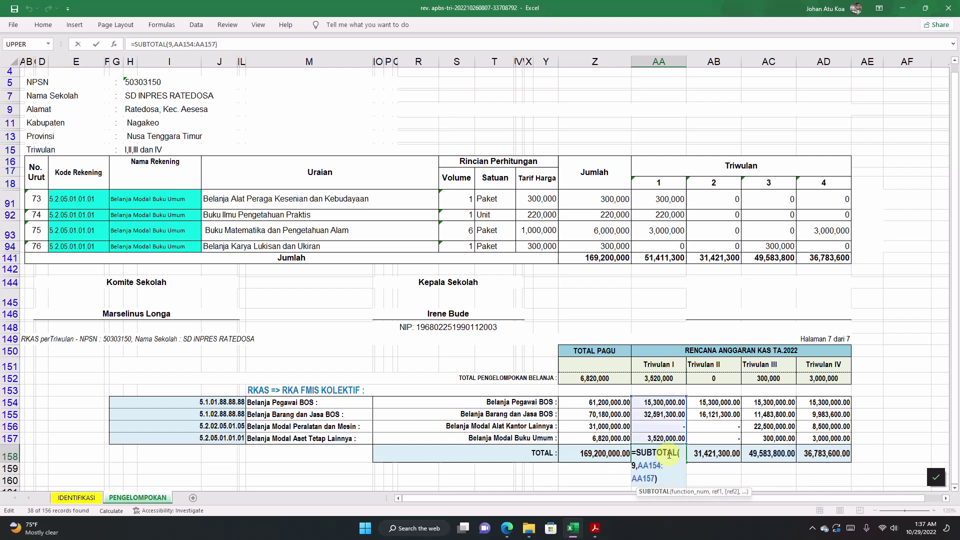
click(715, 454)
double_click(721, 454)
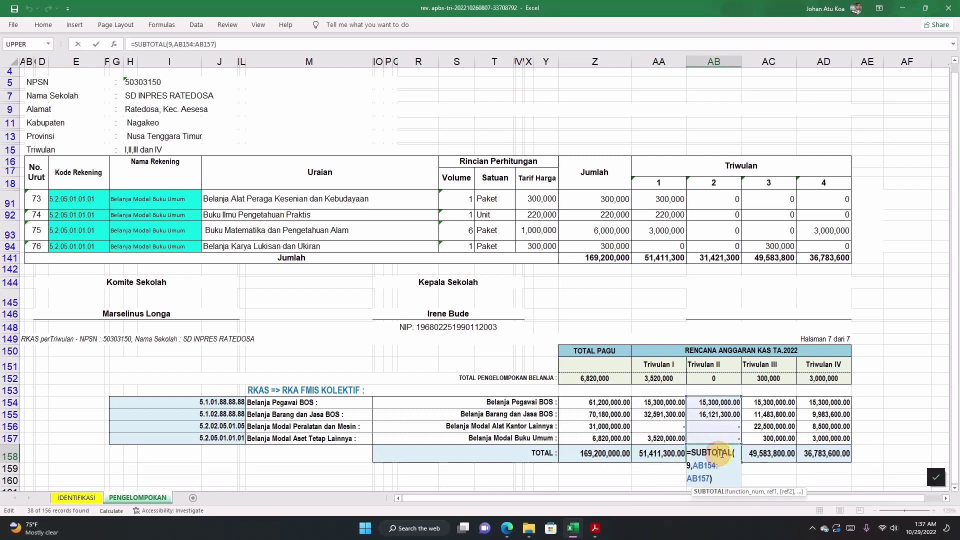
key(ctrl+Return)
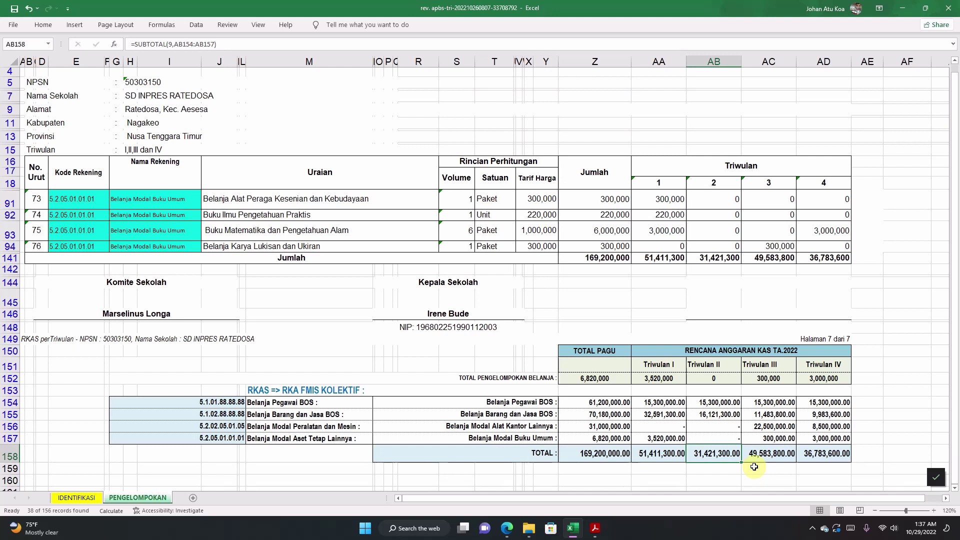
click(718, 257)
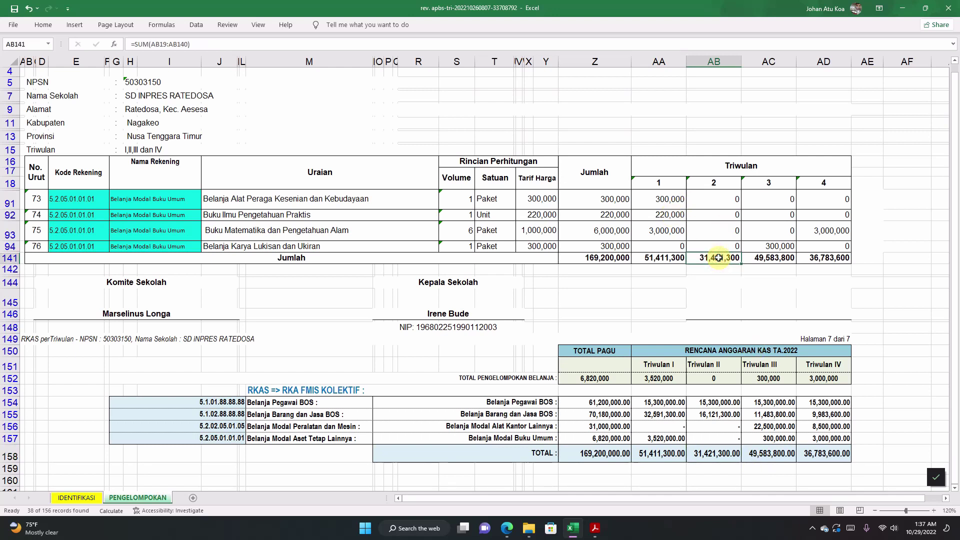
click(769, 453)
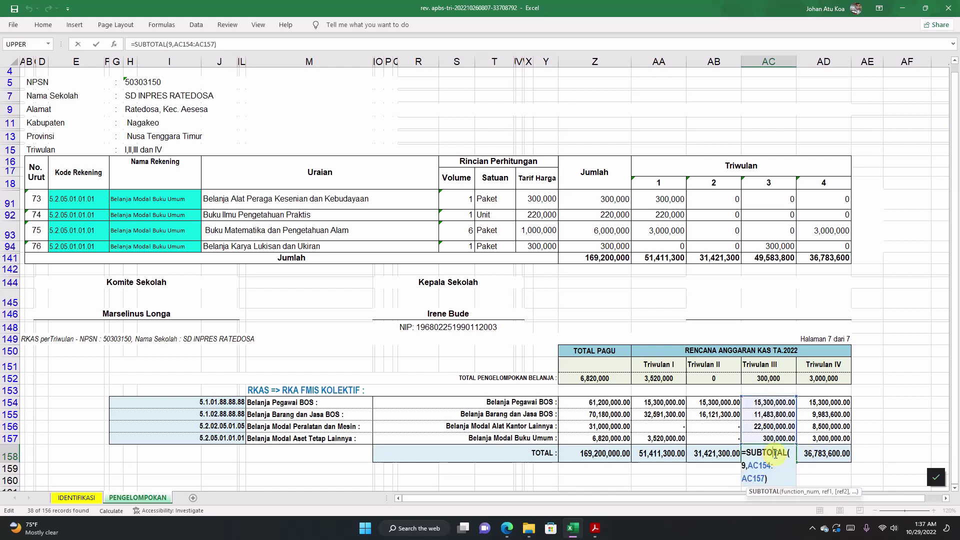
click(829, 454)
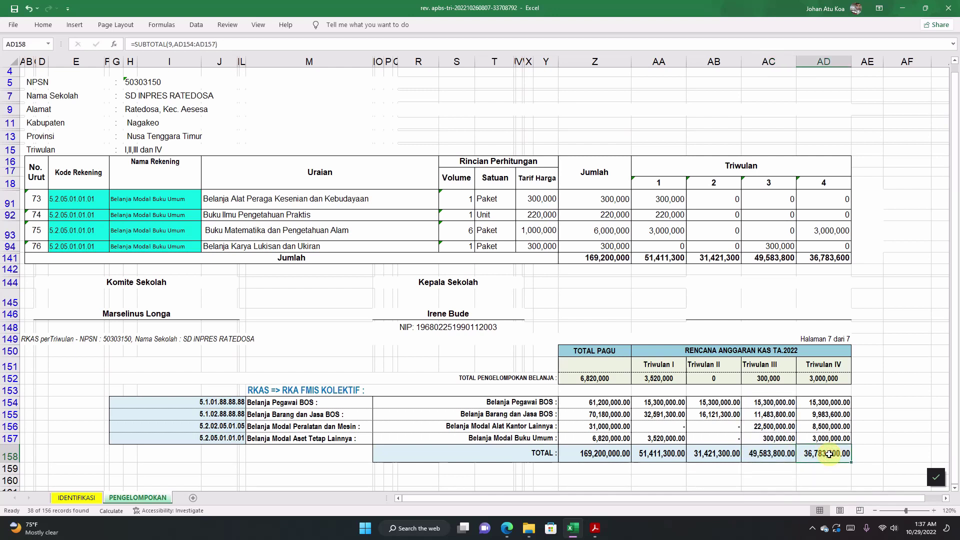
double_click(830, 454)
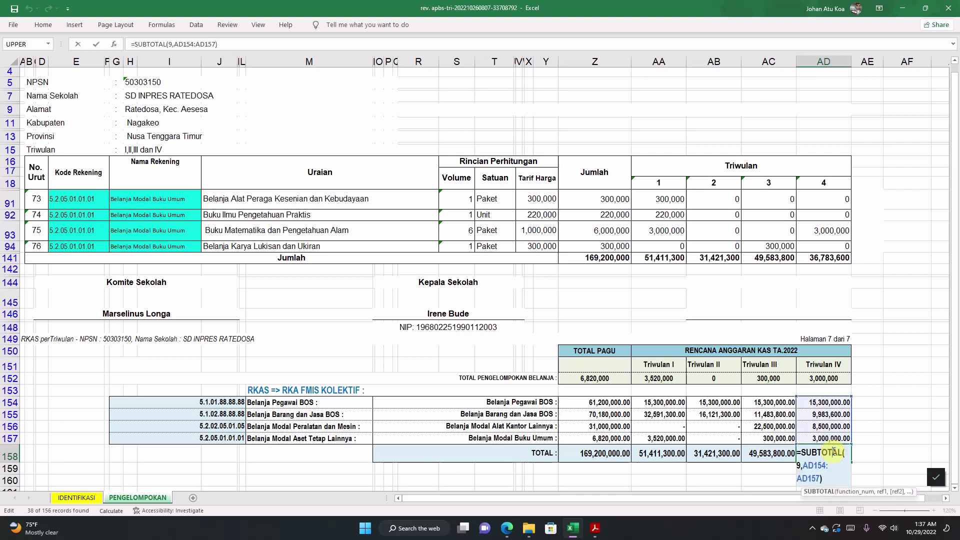
click(660, 453)
click(361, 416)
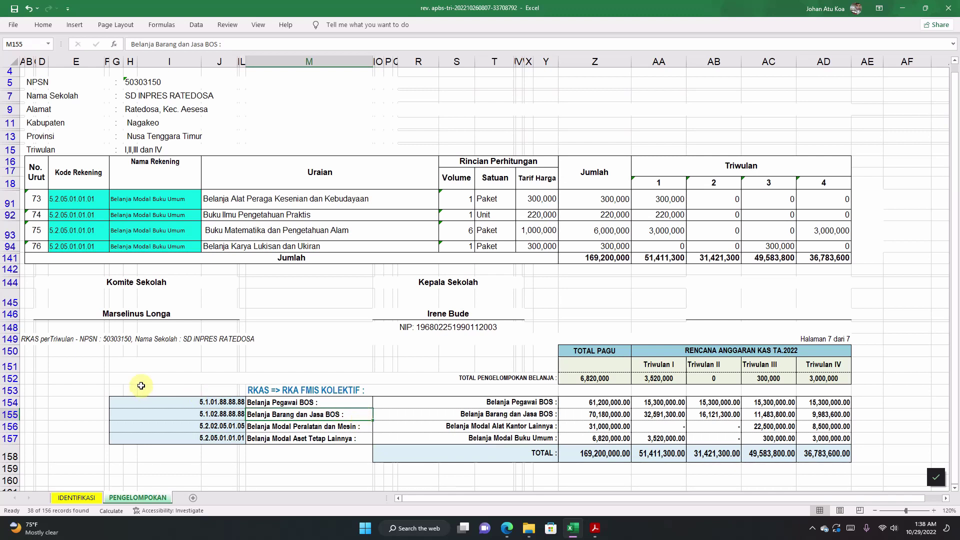
click(232, 426)
click(143, 402)
drag(205, 401, 815, 455)
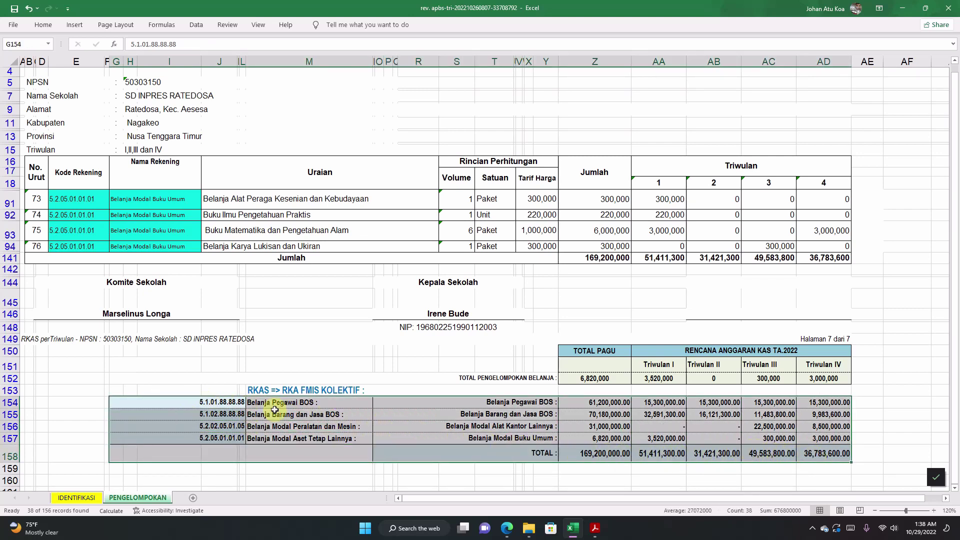
click(262, 388)
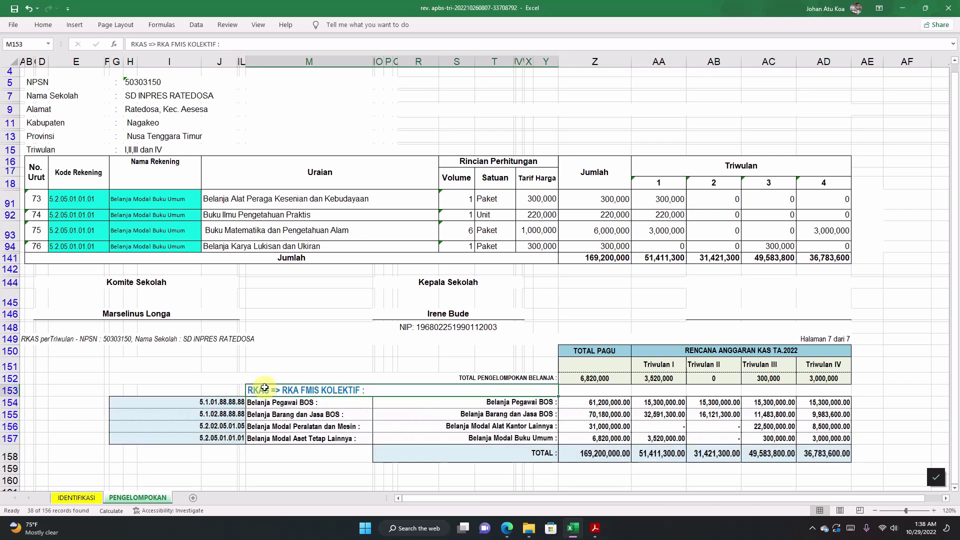
drag(117, 390, 801, 448)
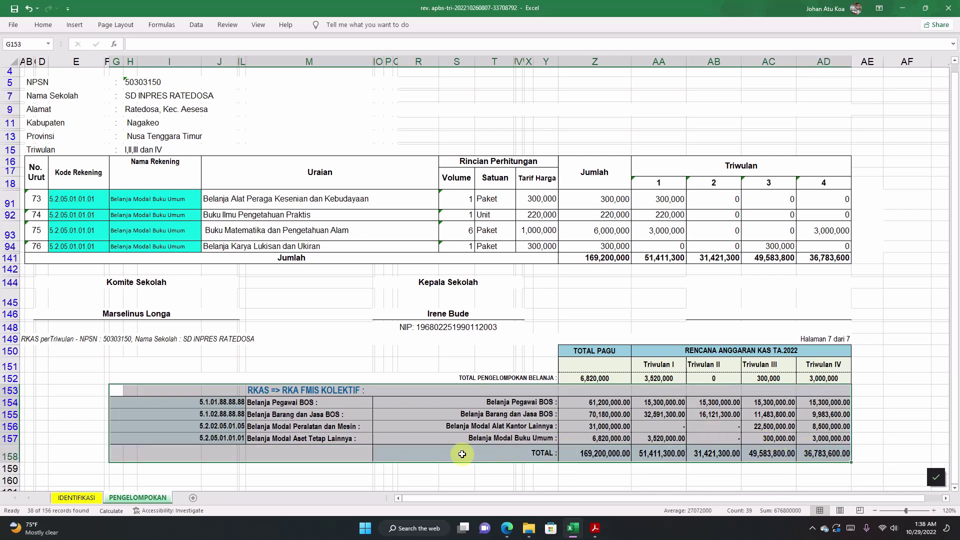
click(395, 417)
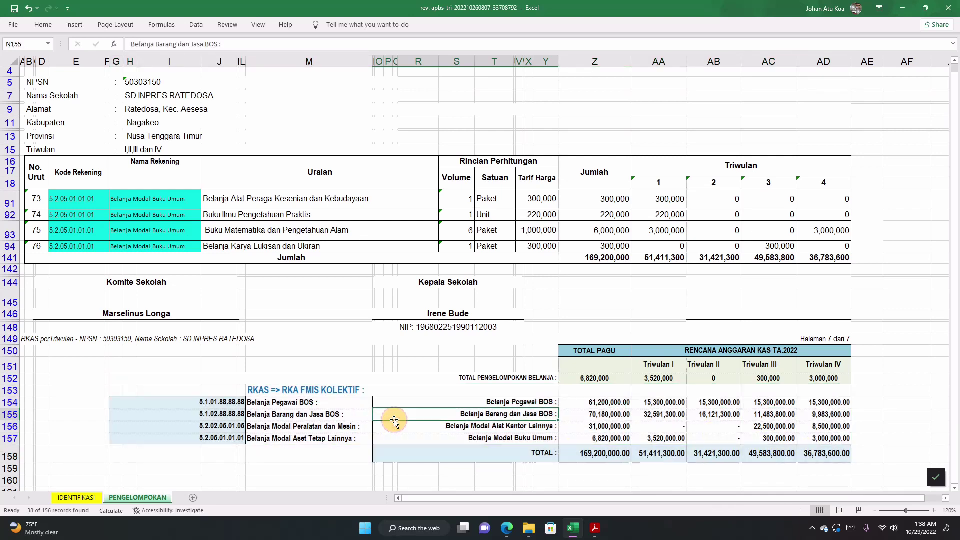
scroll(394, 419, up, 1)
Step: Tick (Select All) in the column G filter so every row is shown
click(278, 240)
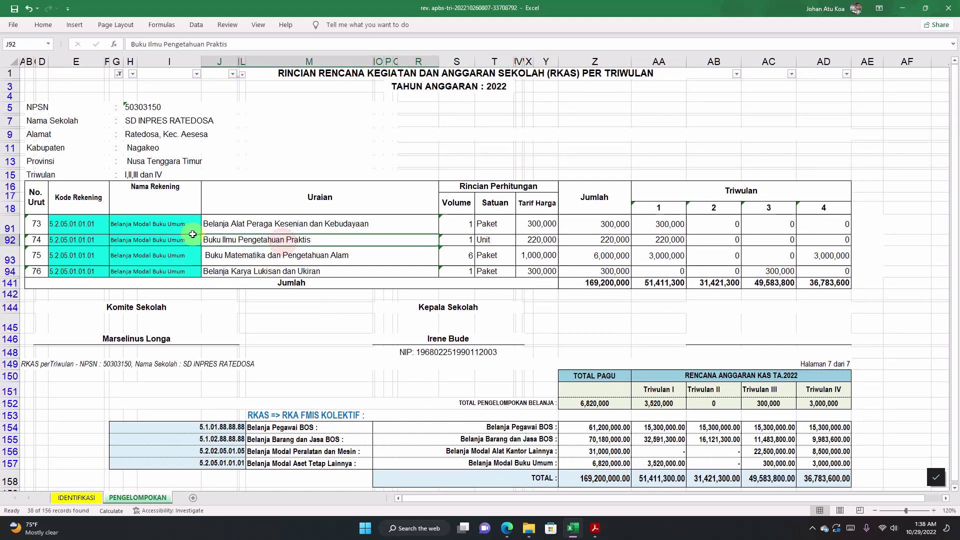
click(119, 74)
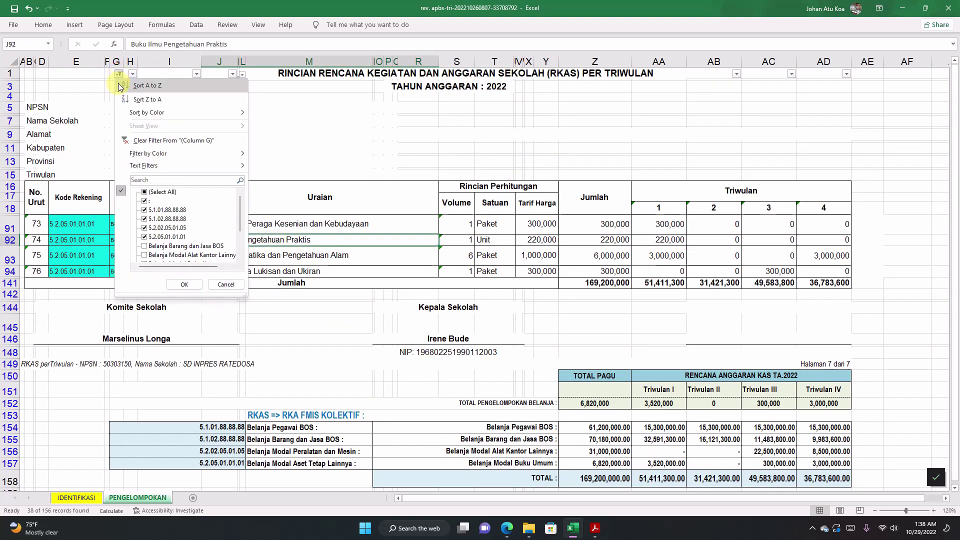
click(144, 194)
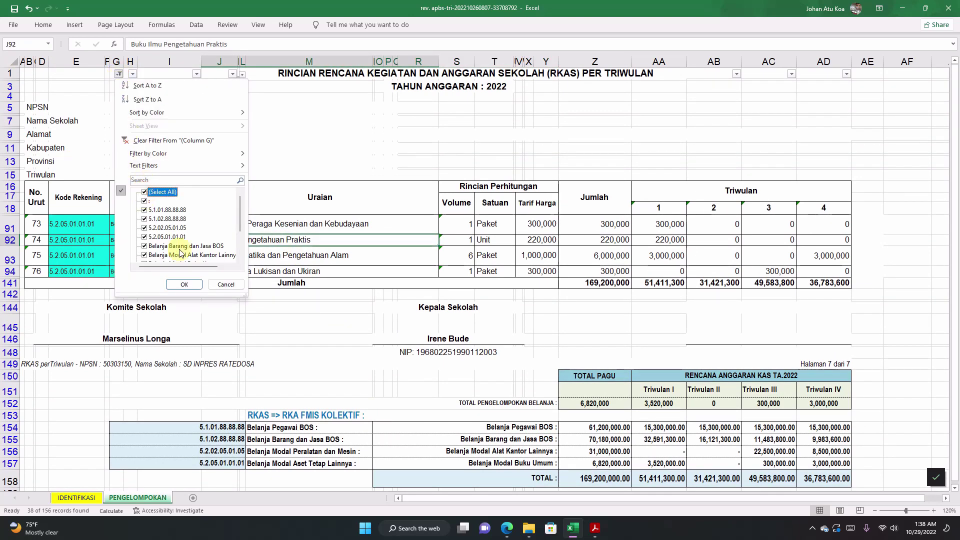
click(183, 284)
click(294, 307)
Step: Review the unfiltered item rows, including Kertas Manila, to confirm they all reappear
scroll(294, 307, down, 8)
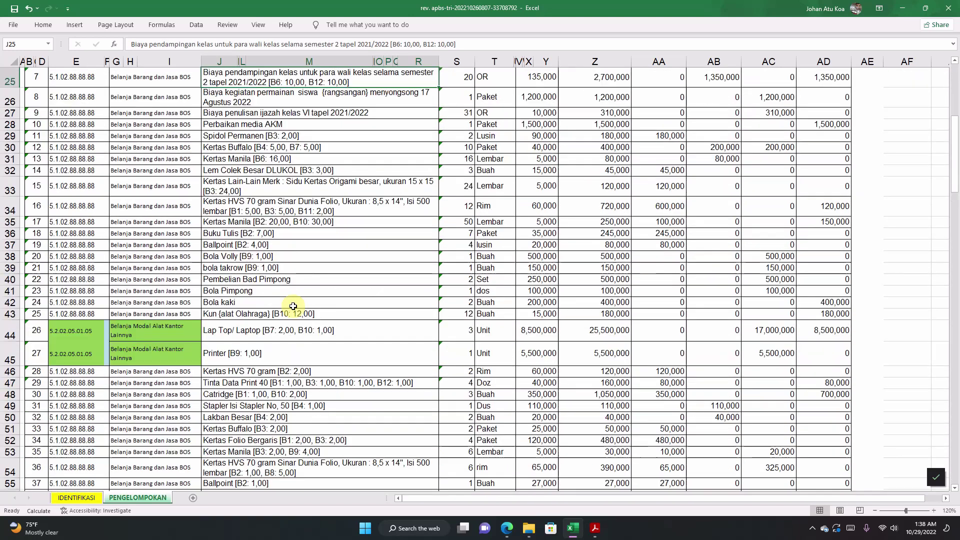
drag(260, 147, 260, 292)
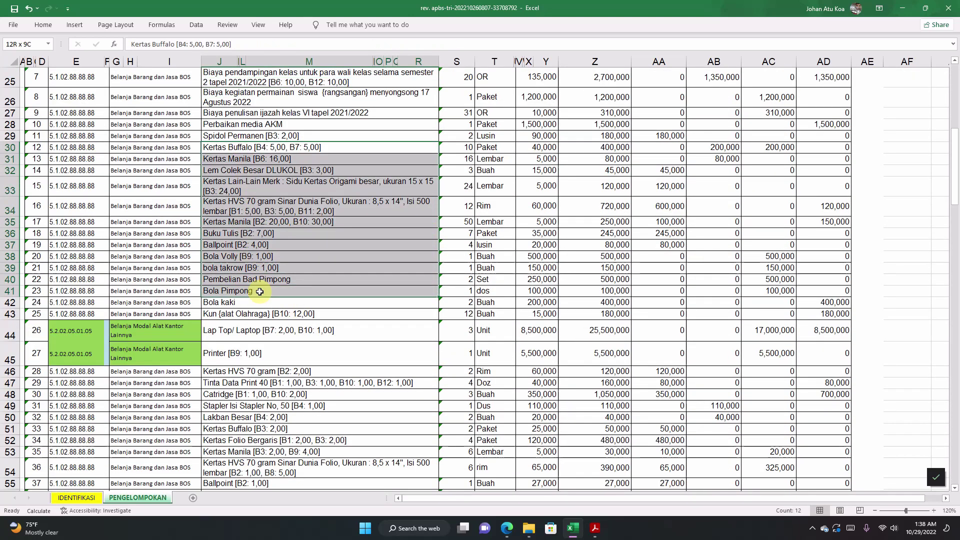
click(317, 205)
click(482, 159)
click(253, 160)
click(255, 222)
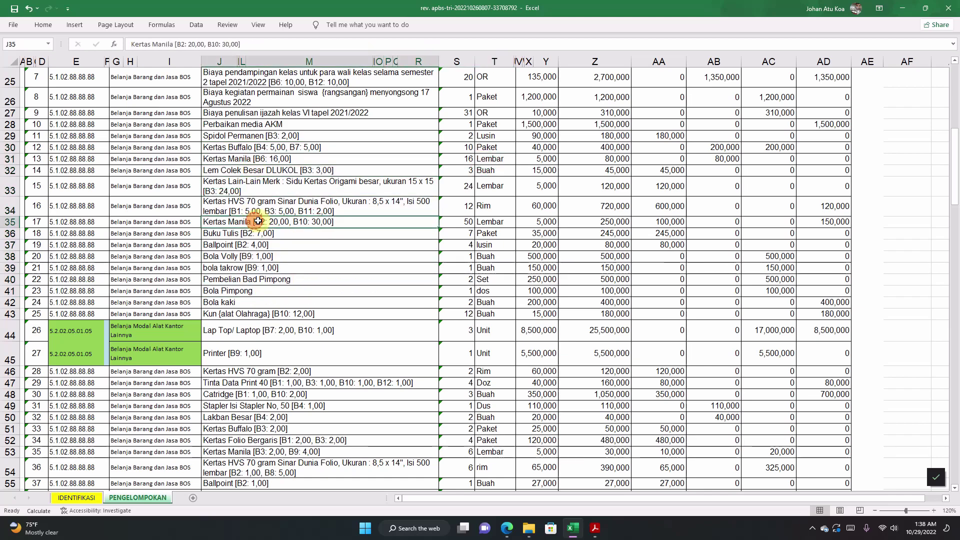
scroll(257, 223, down, 18)
scroll(257, 223, down, 20)
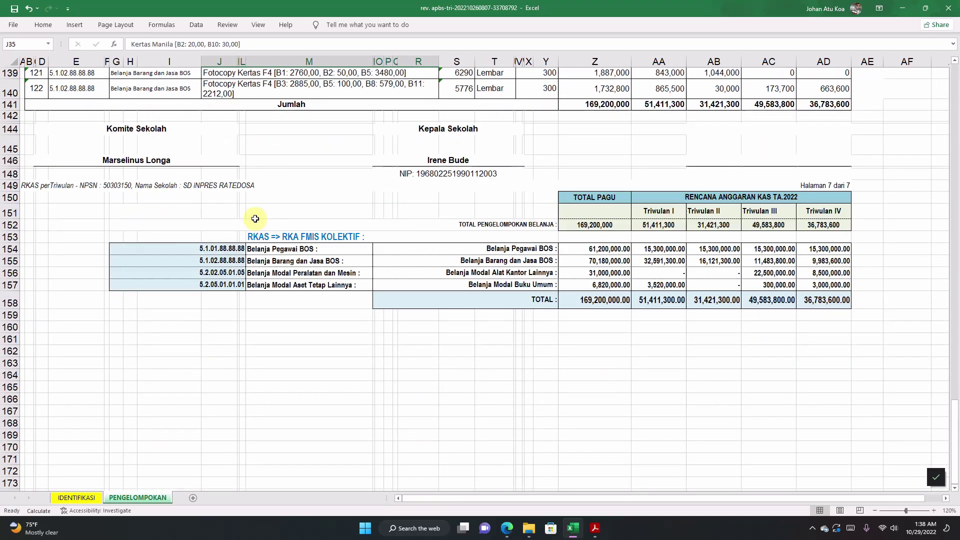
Step: Check that the summary table still totals 169,200,000 and the Belanja Pegawai BOS rows are intact
click(161, 248)
drag(180, 248, 810, 303)
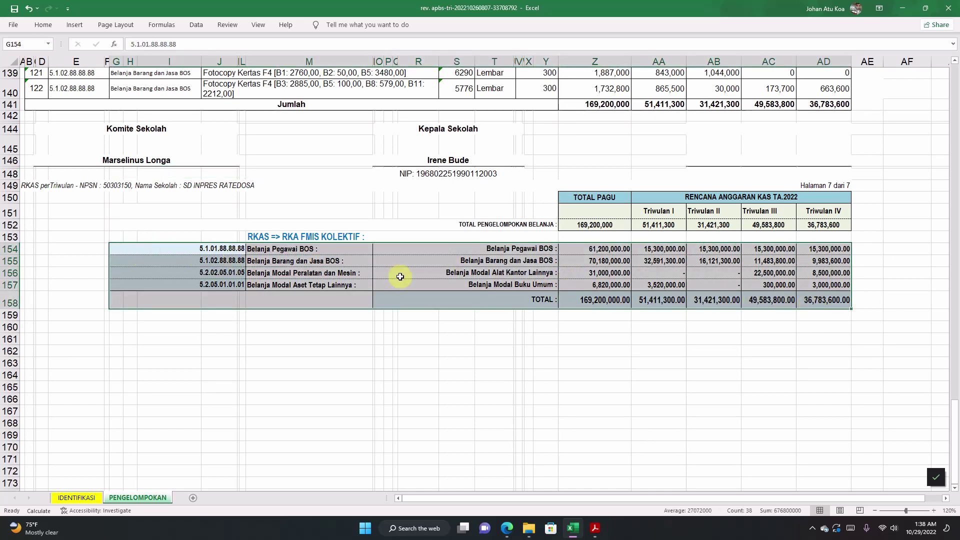
click(457, 262)
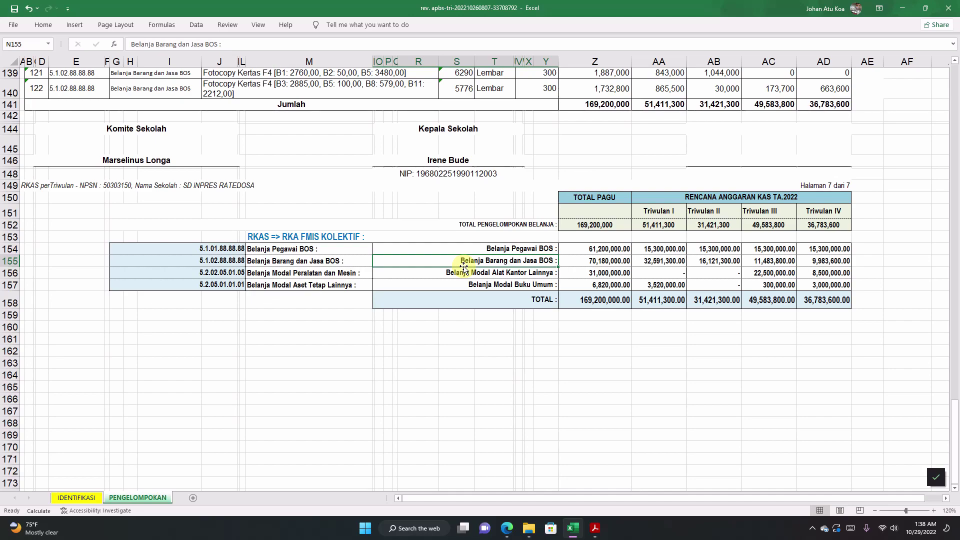
scroll(464, 268, up, 1)
scroll(464, 268, up, 5)
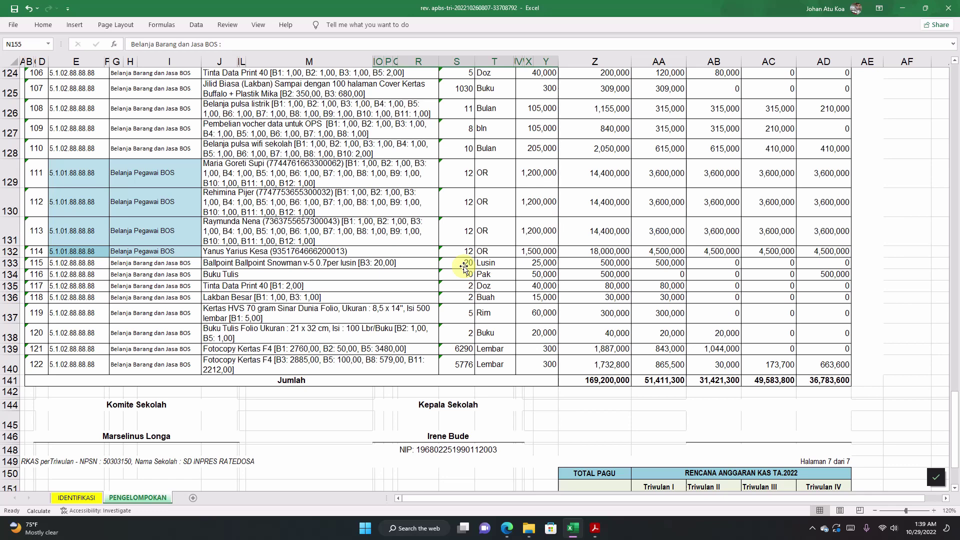
scroll(463, 268, down, 3)
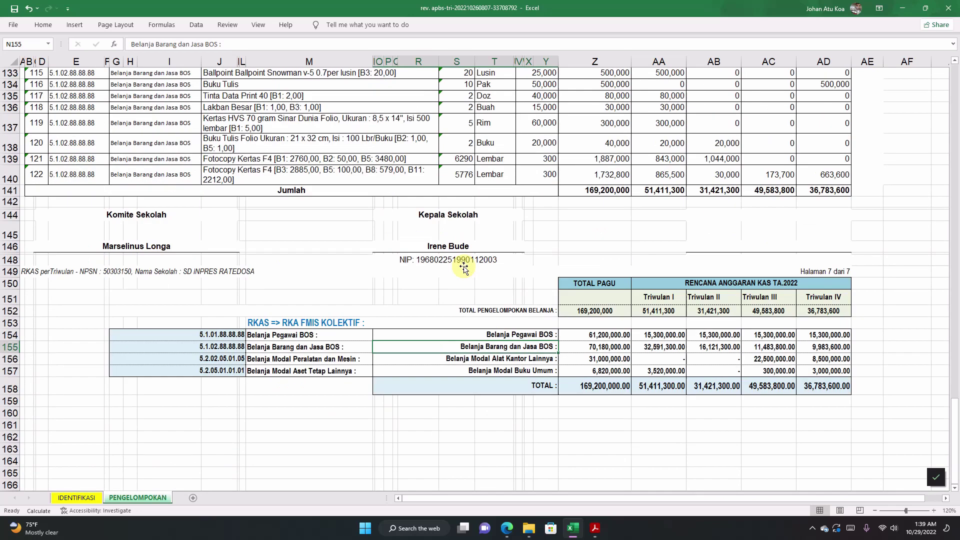
scroll(463, 269, up, 3)
click(372, 191)
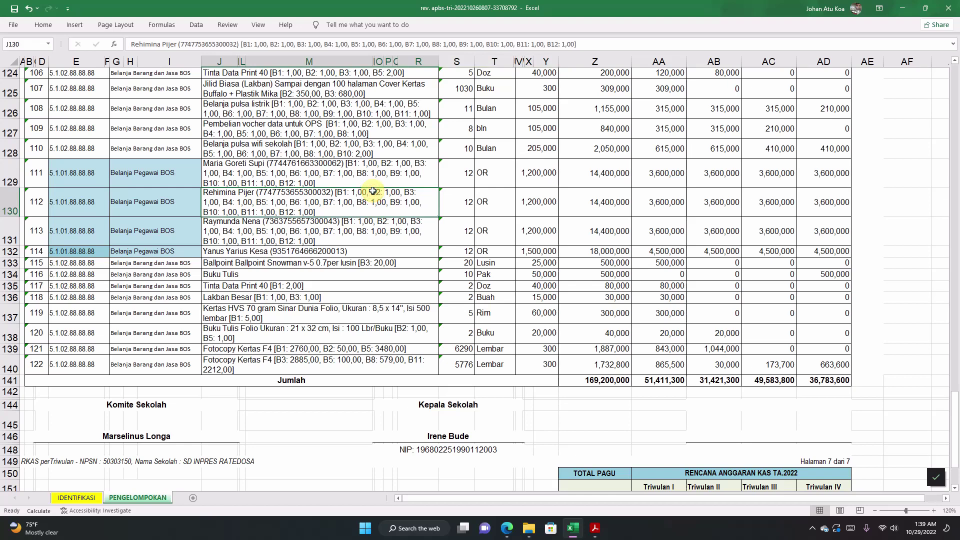
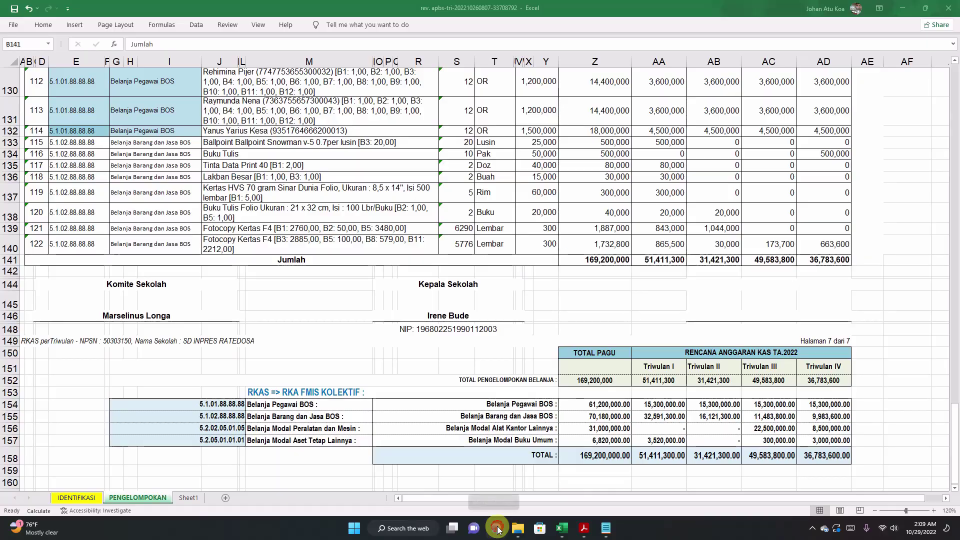
Step: Switch to Edge, open a new tab and close the stray fidonav page
click(497, 528)
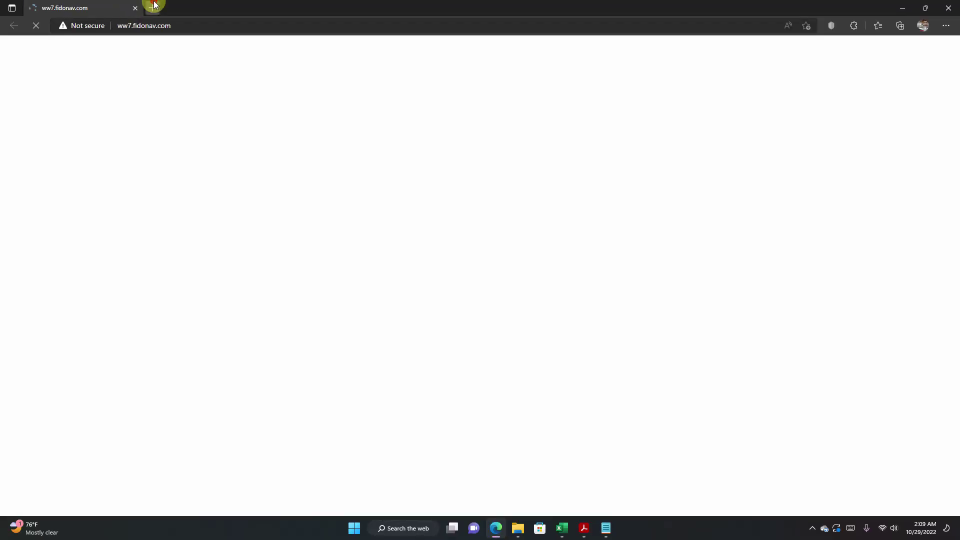
click(152, 8)
click(135, 8)
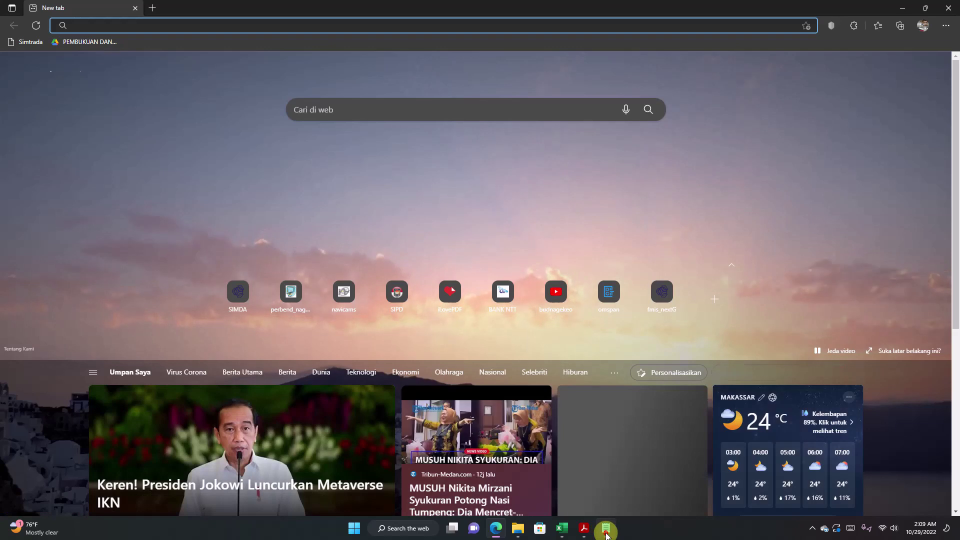
click(605, 531)
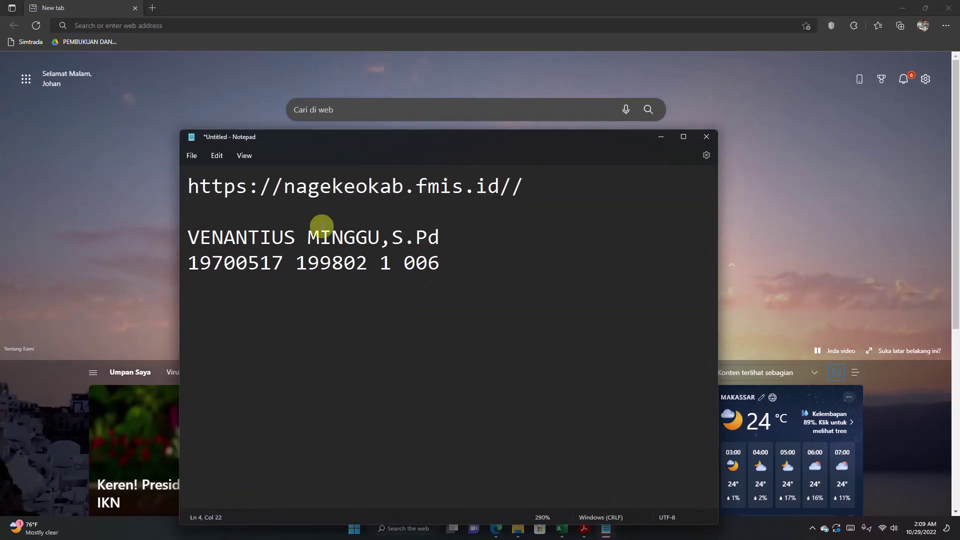
drag(191, 186, 524, 187)
key(ctrl+c)
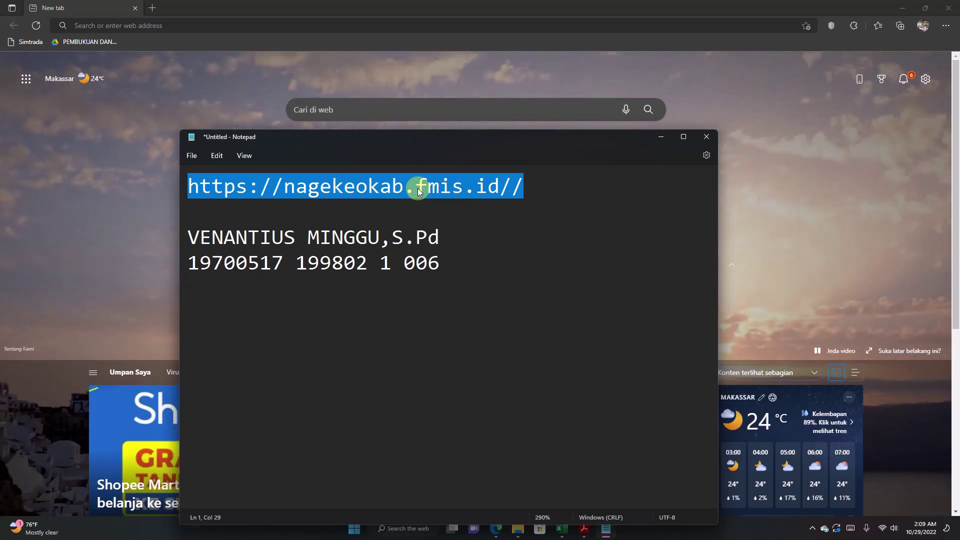
right_click(418, 189)
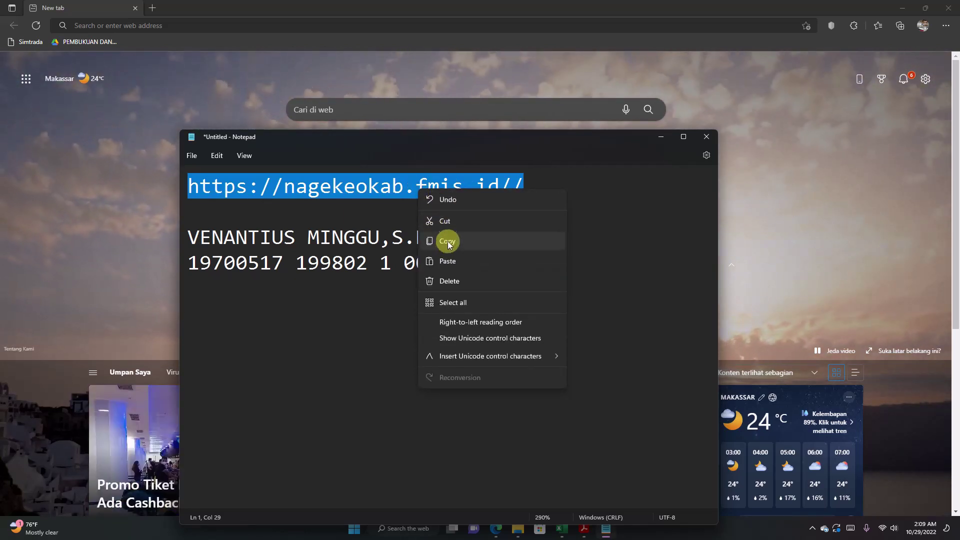
click(447, 240)
click(130, 26)
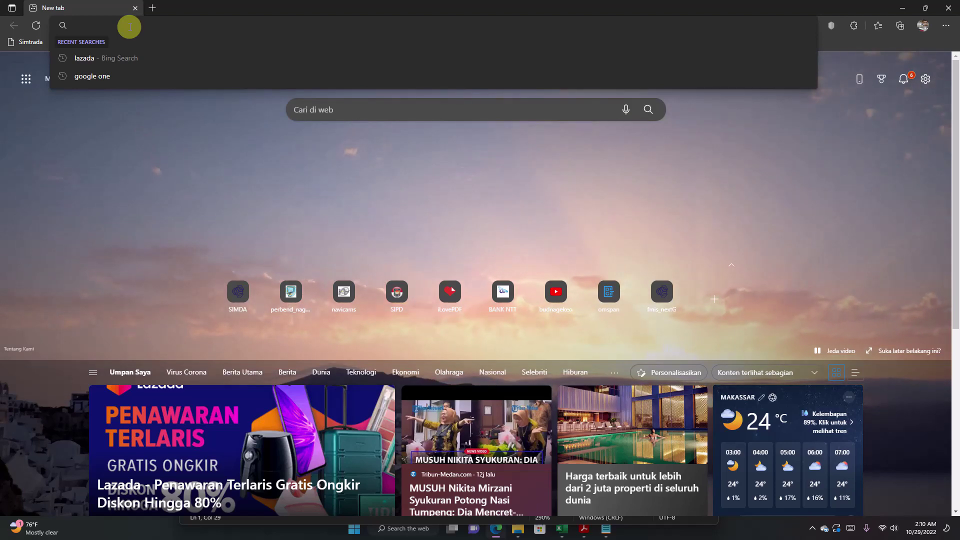
Step: Open the Nagekeo SIMDA-NG FMIS site from the pasted address and bring up the Masuk form
key(ctrl+v)
click(172, 45)
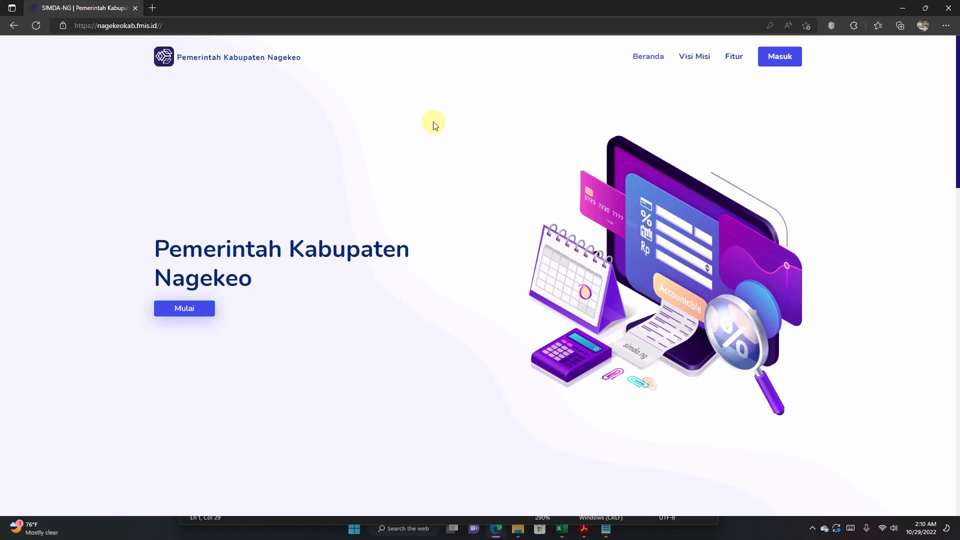
click(777, 58)
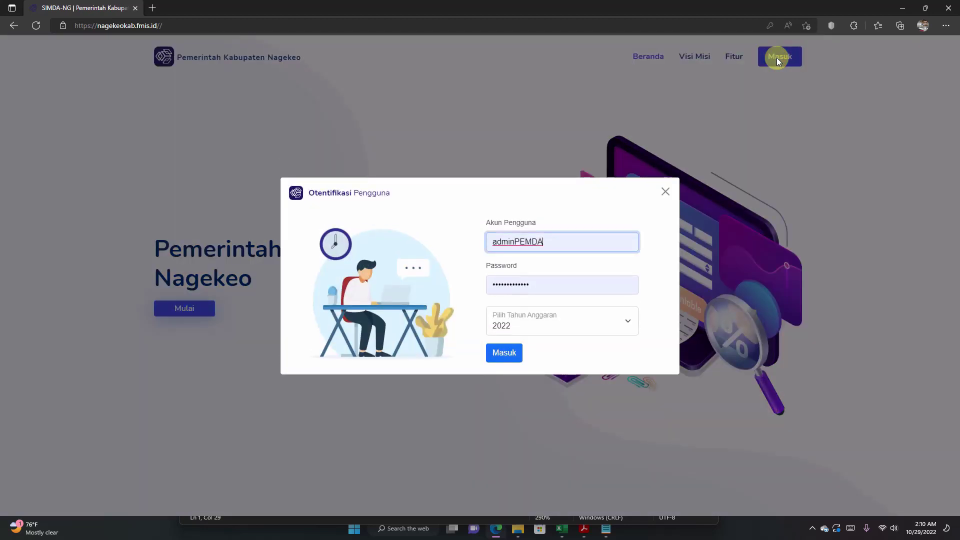
Step: Try signing in with the school account name and password, then dismiss the rejection message
double_click(553, 243)
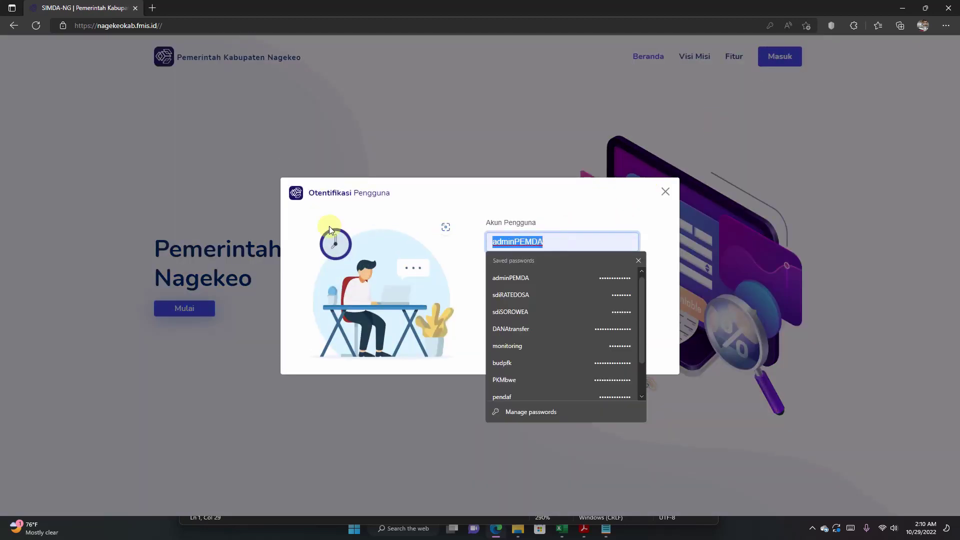
key(BackSpace)
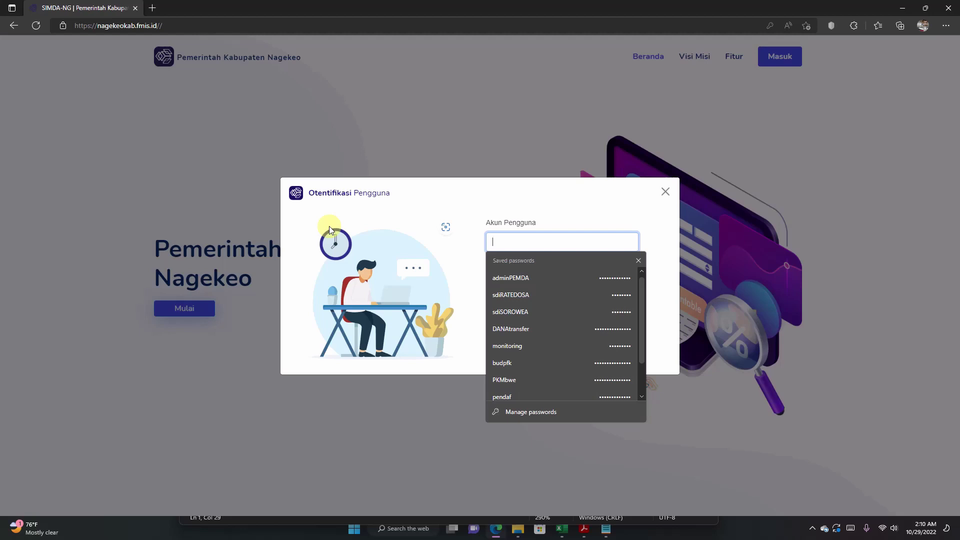
text(S)
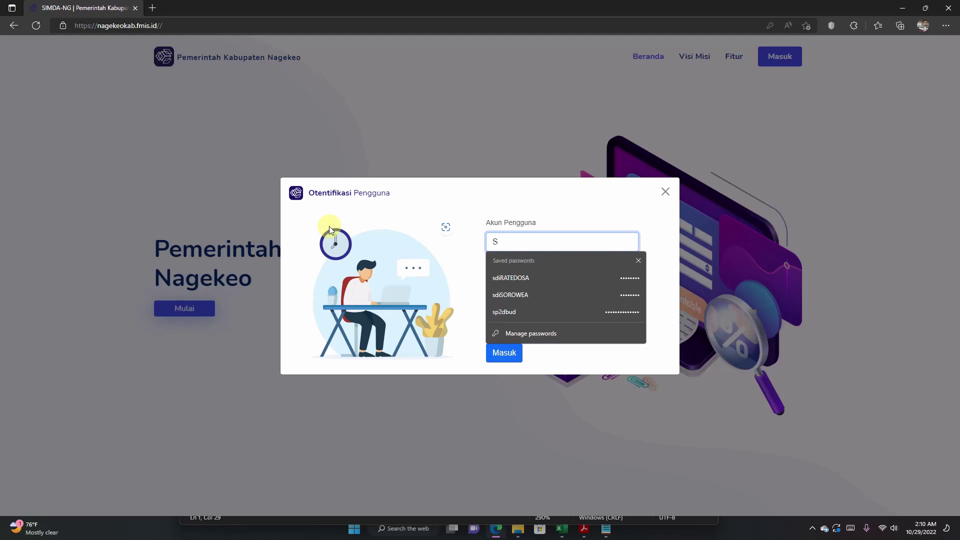
key(BackSpace)
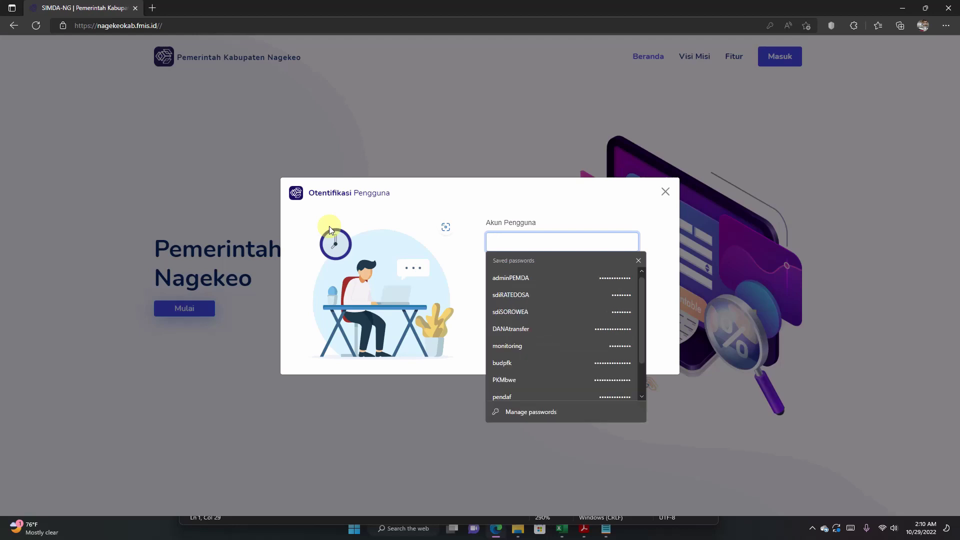
text(sdi)
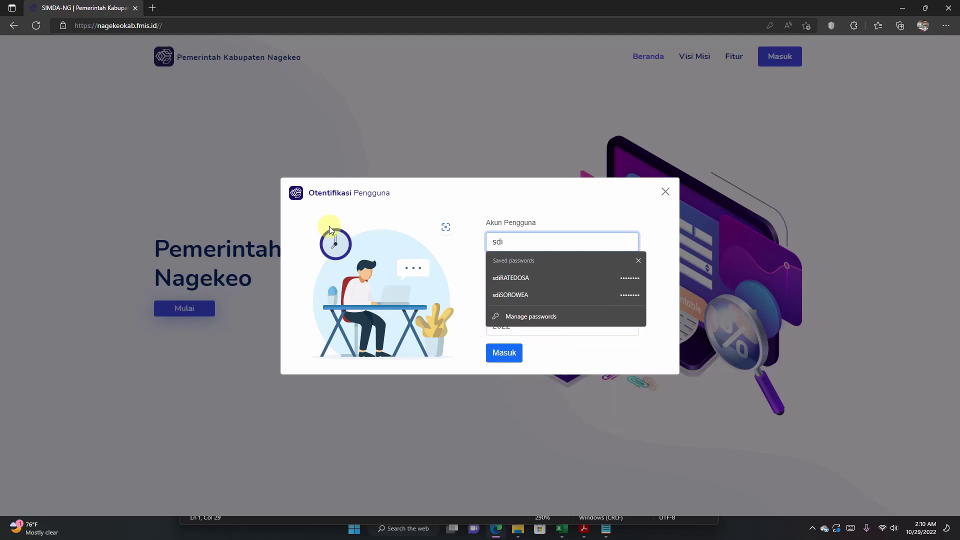
text(PATEDOSA)
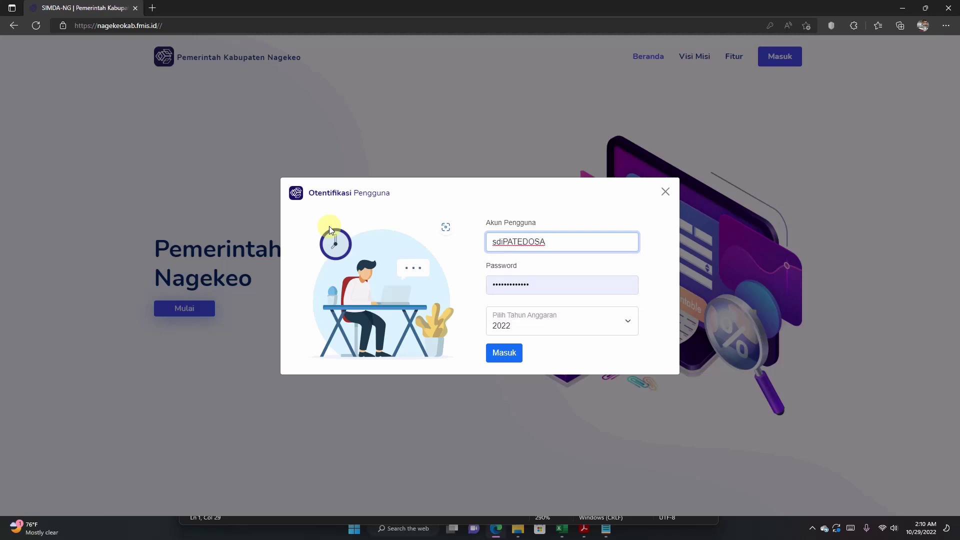
key(Tab)
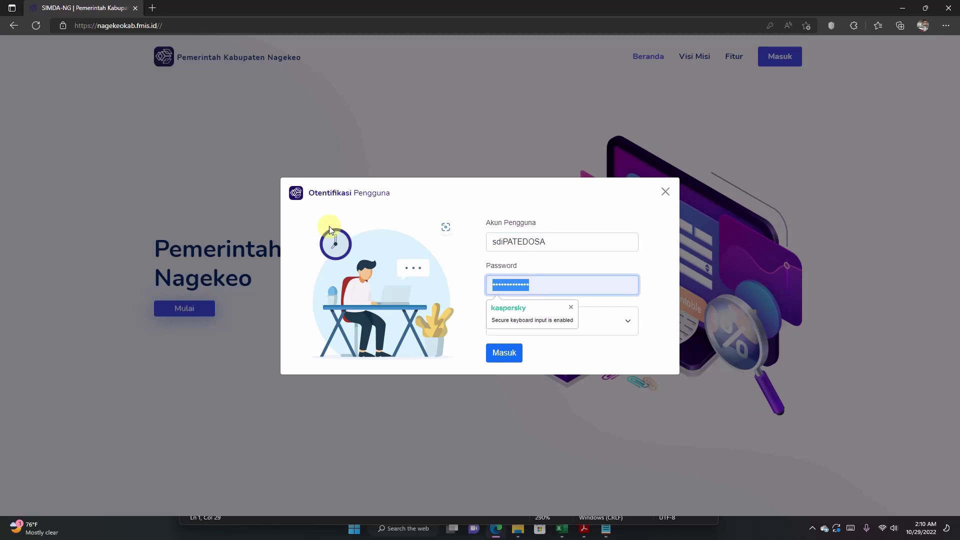
text(***)
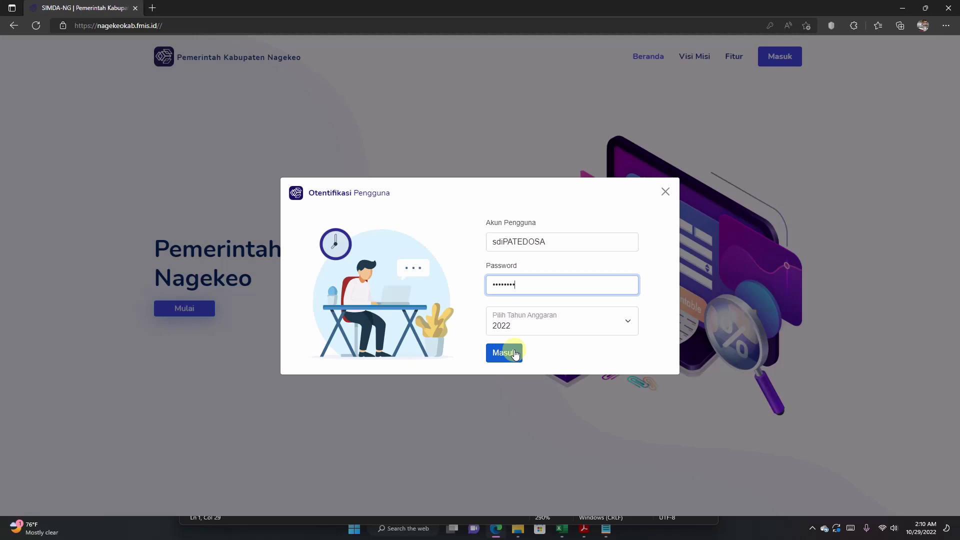
click(515, 353)
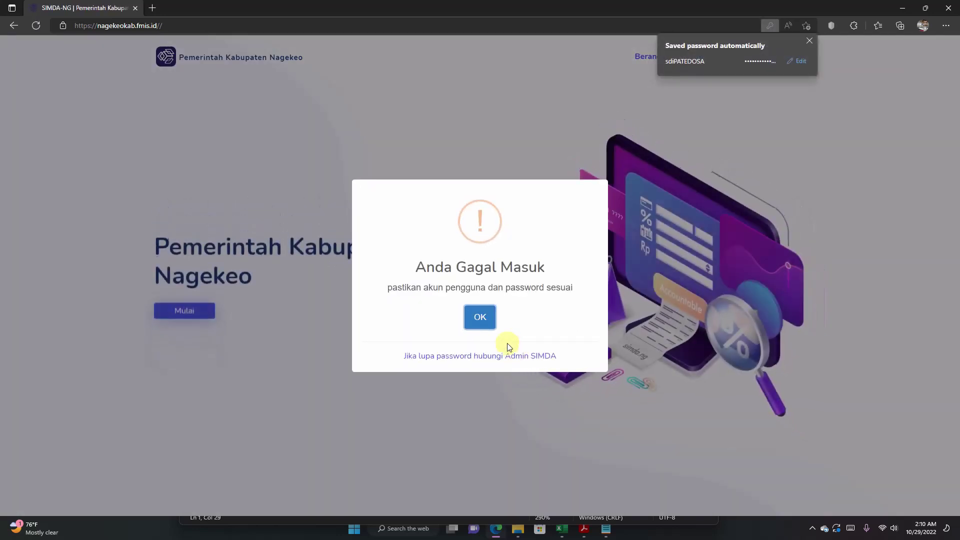
click(490, 325)
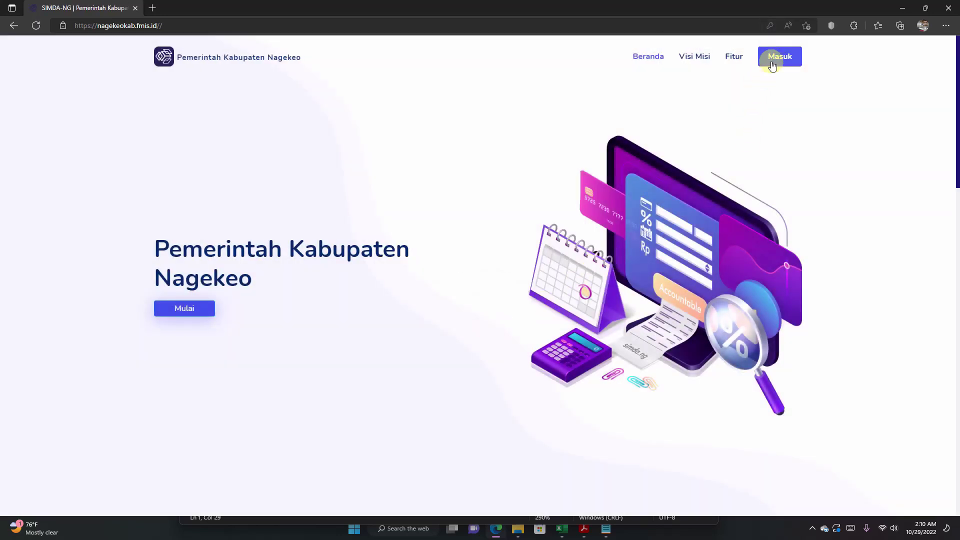
Step: Sign in with the corrected account name and password, and decline Edge's password update
click(772, 63)
click(568, 242)
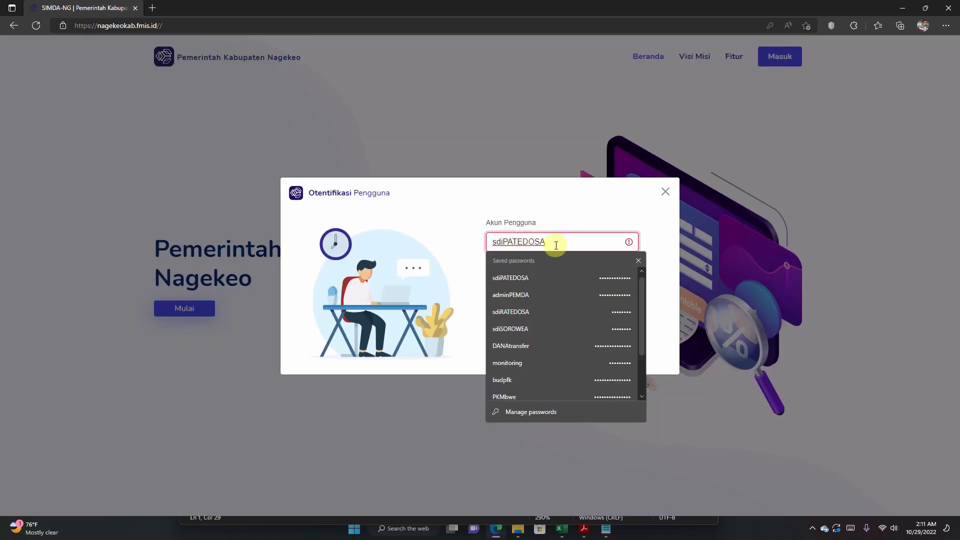
key(Delete)
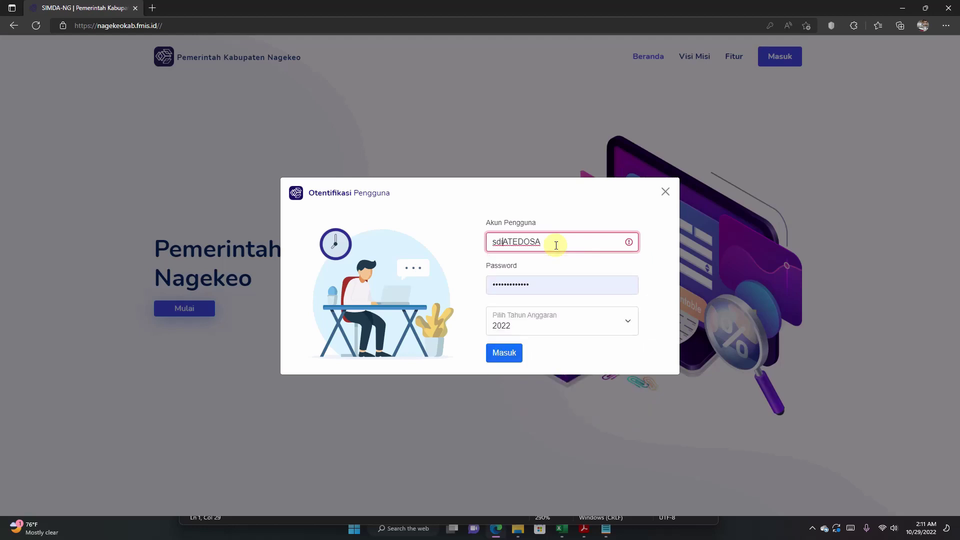
text(R)
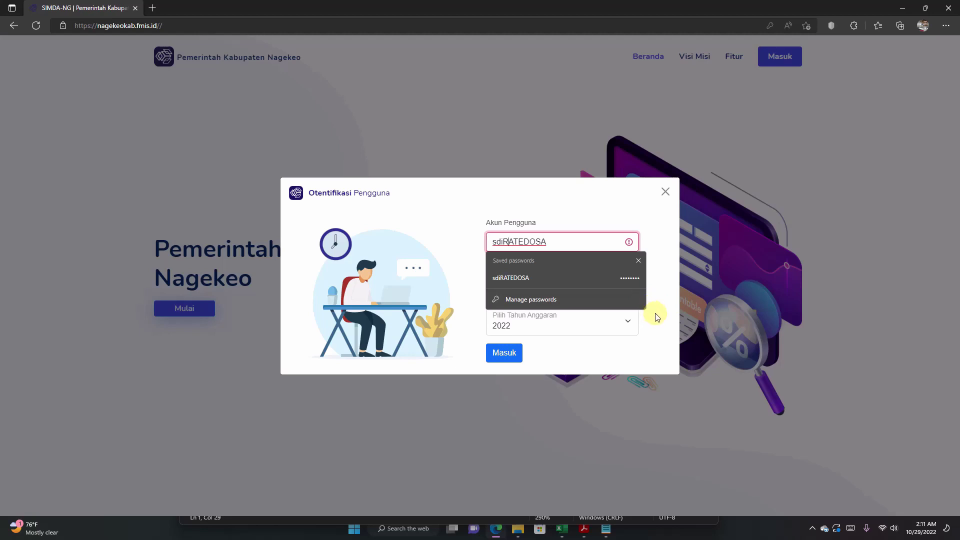
click(653, 313)
click(566, 284)
key(ctrl+a)
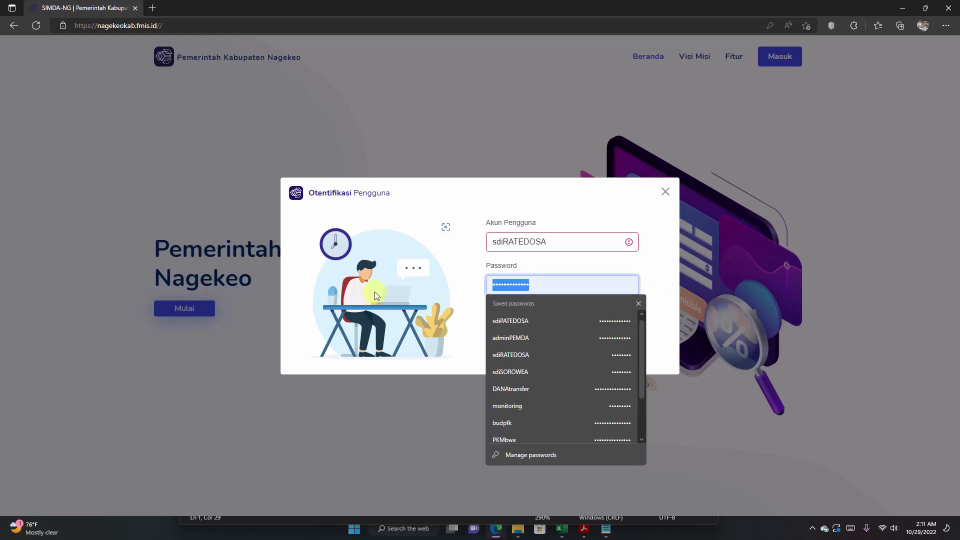
text(••)
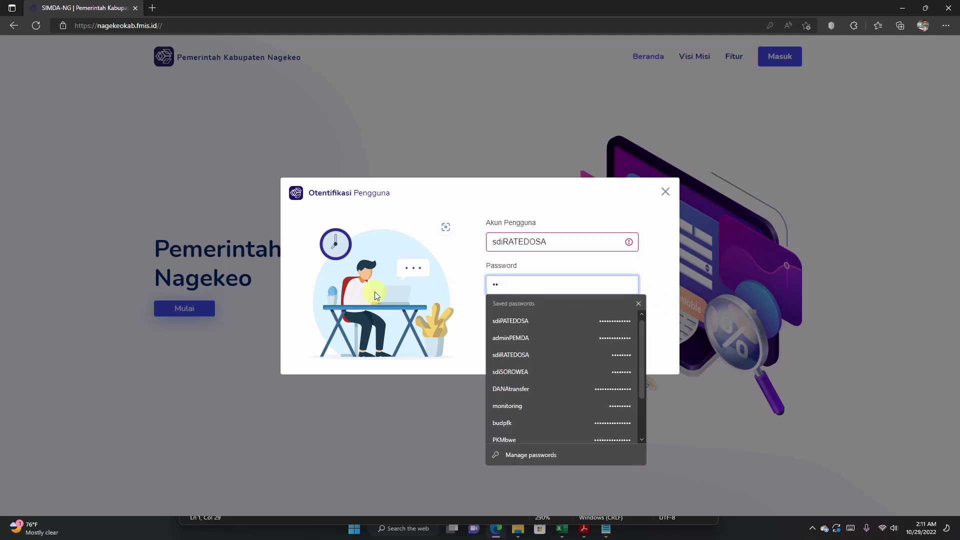
text(••••••)
key(Return)
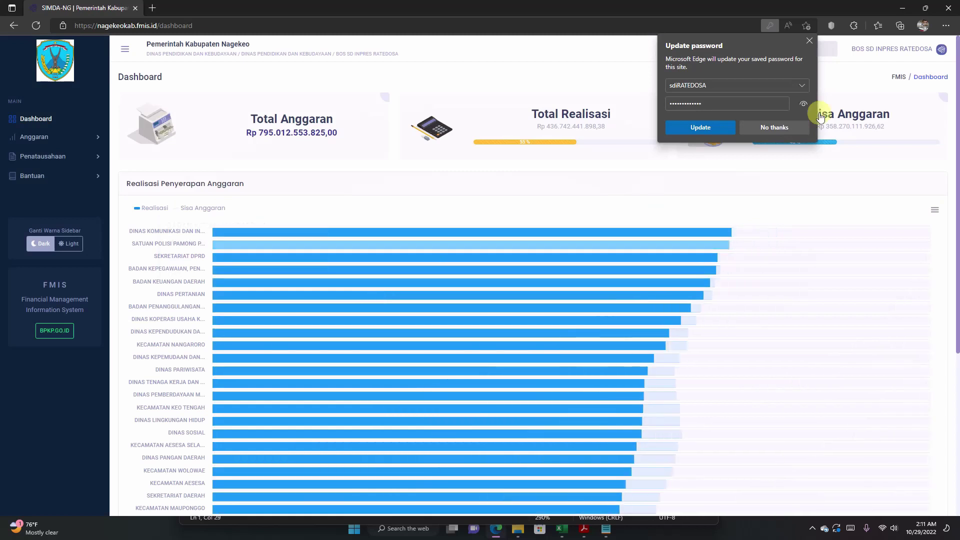
click(789, 130)
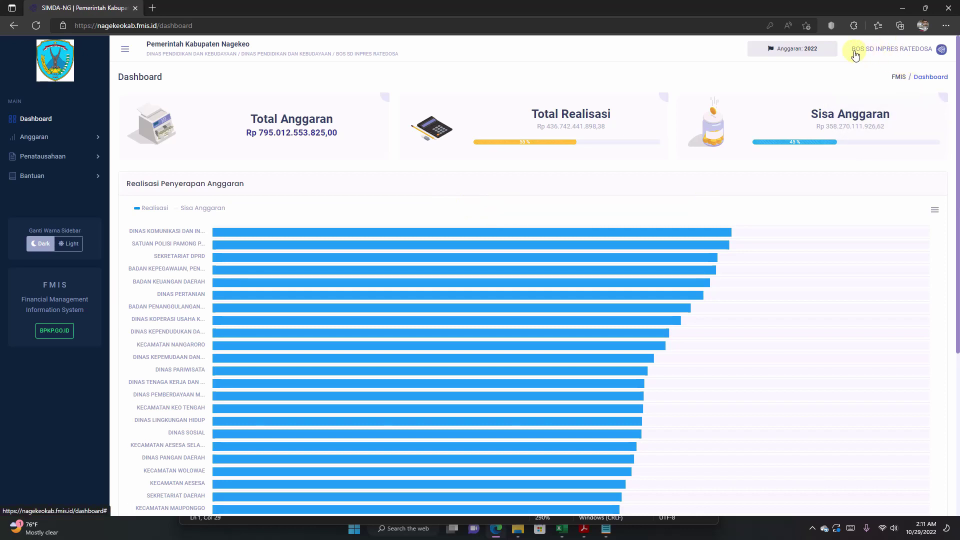
Step: Look over the Dashboard and expand the help topics with Manual and FAQ
click(875, 59)
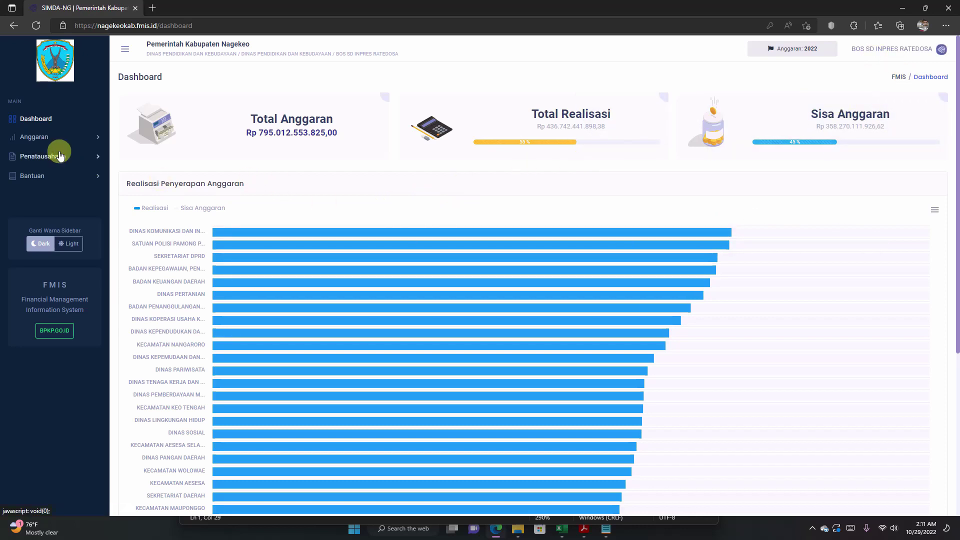
scroll(61, 156, down, 2)
scroll(61, 156, up, 2)
click(95, 178)
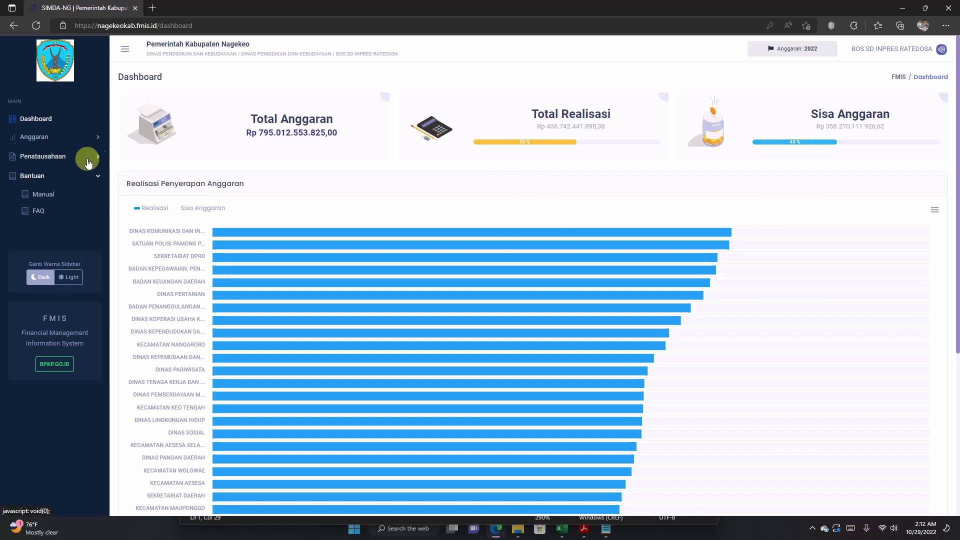
Step: Go to Penatausahaan › Parameter › Data Umum Unit/Sub Unit in the sidebar
click(33, 160)
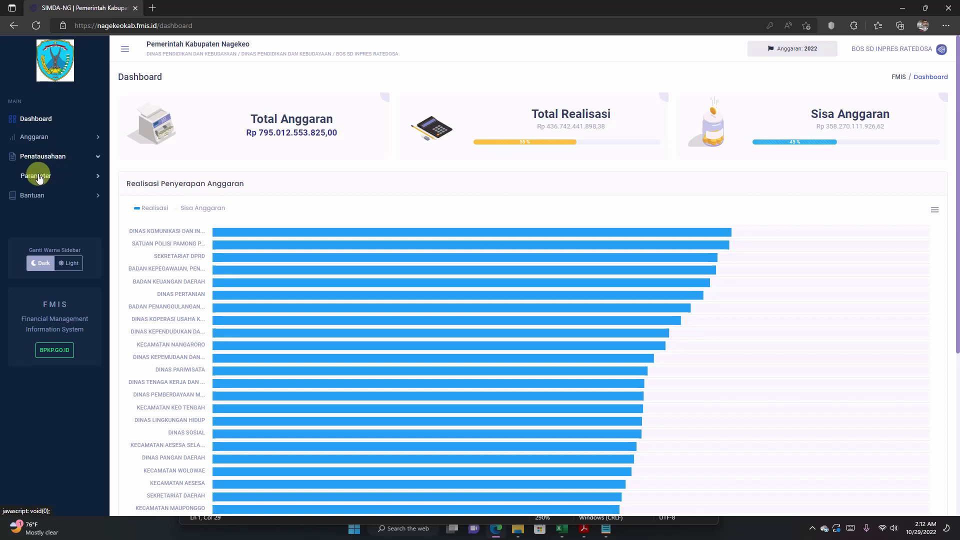
click(39, 177)
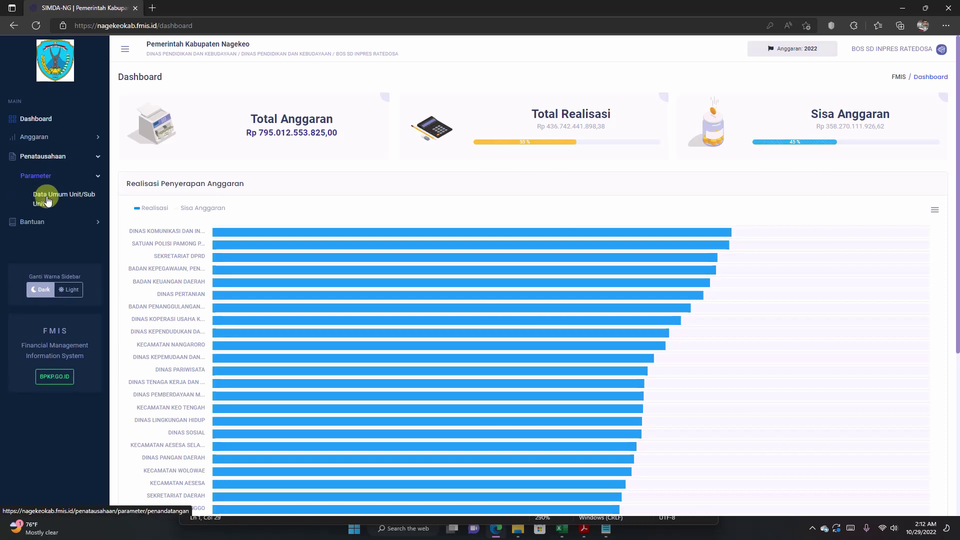
click(48, 200)
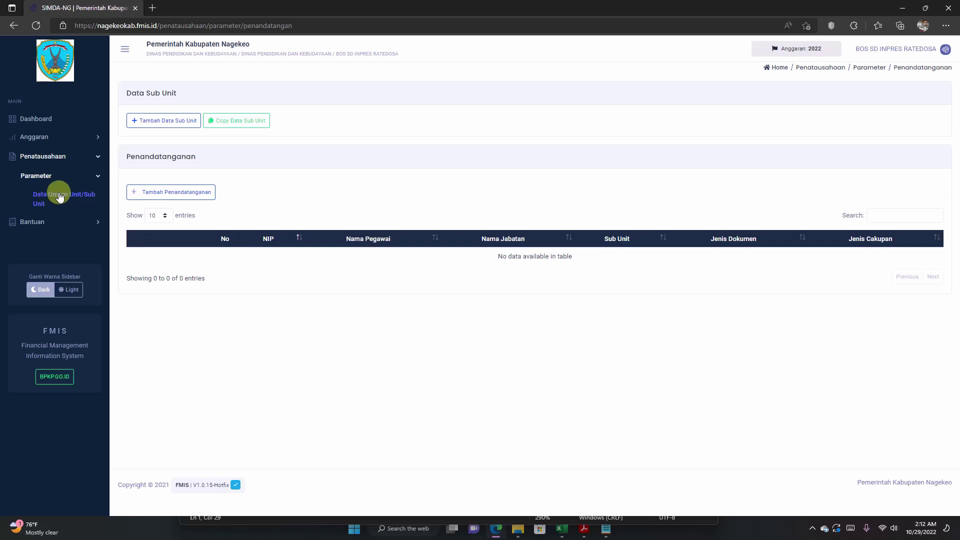
Step: Bring up the Tambah Data Sub Unit form, closing and reopening it once
click(161, 121)
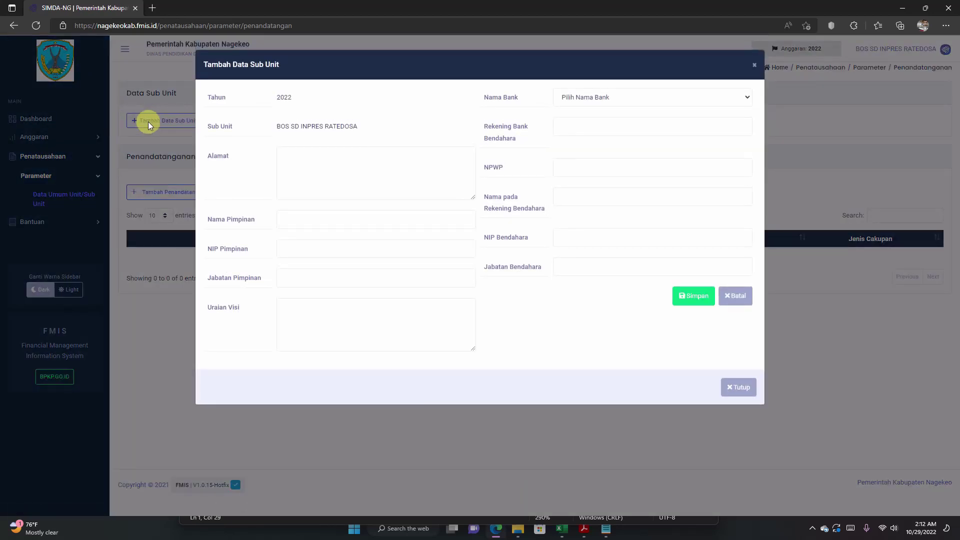
click(737, 388)
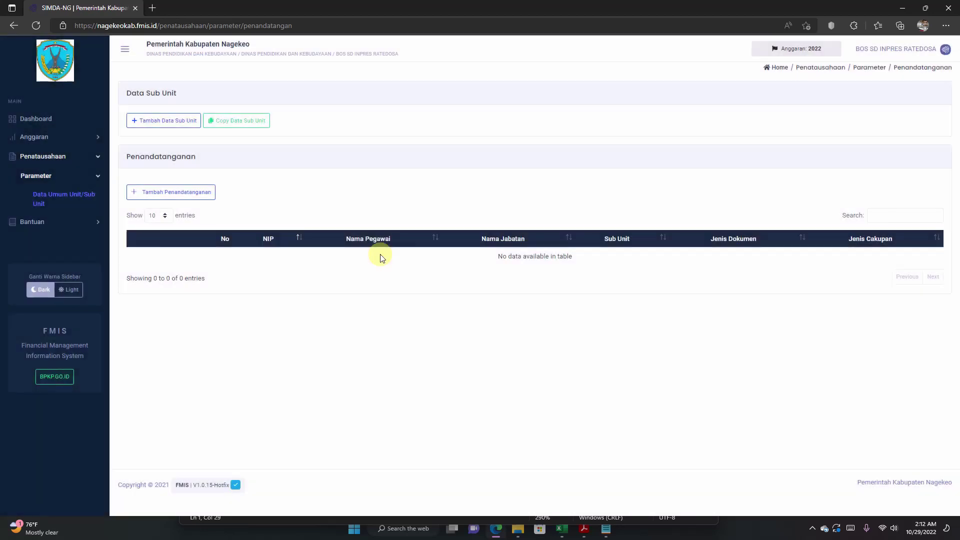
click(173, 123)
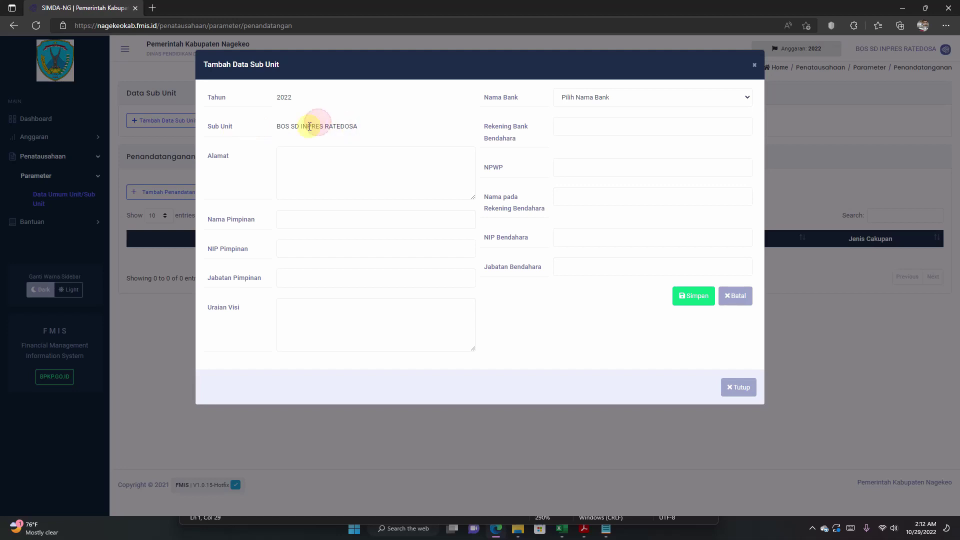
Step: Enter the sub-unit address 'Ratedosa, Aeramo, Aesesa, Nagekeo'
drag(307, 126, 350, 126)
click(380, 125)
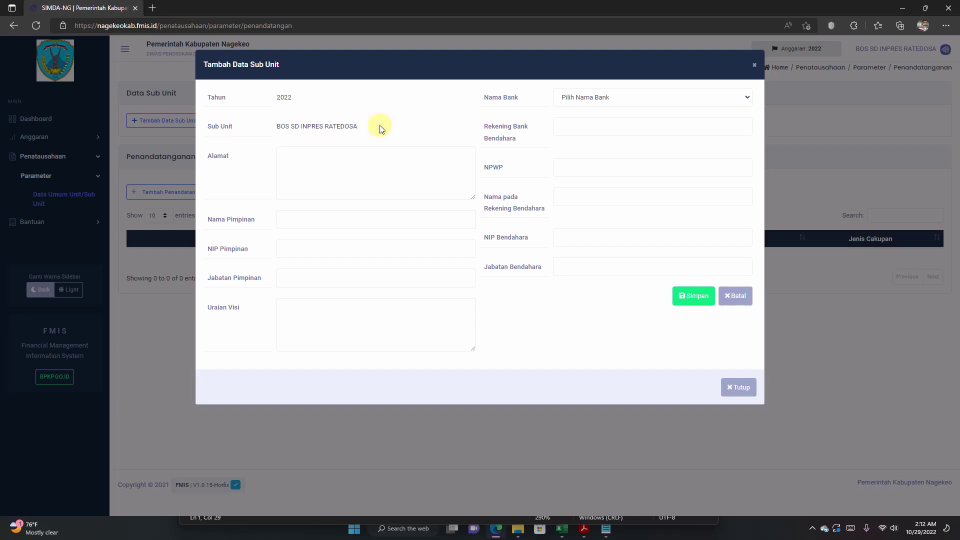
click(352, 166)
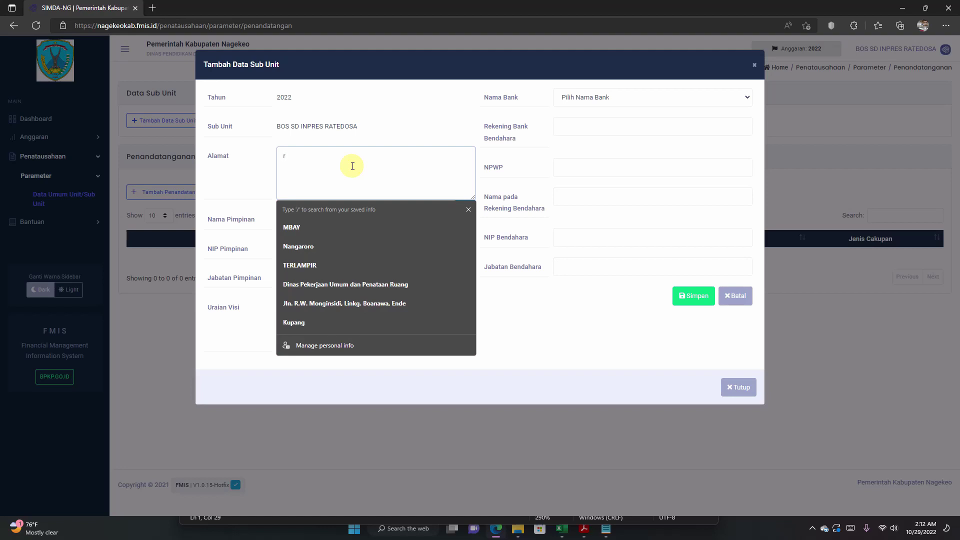
text(Ratedosa)
text(, )
text(Aeram)
text(o)
text(, N)
text(Aesesa)
text(, Nagekeo)
click(411, 116)
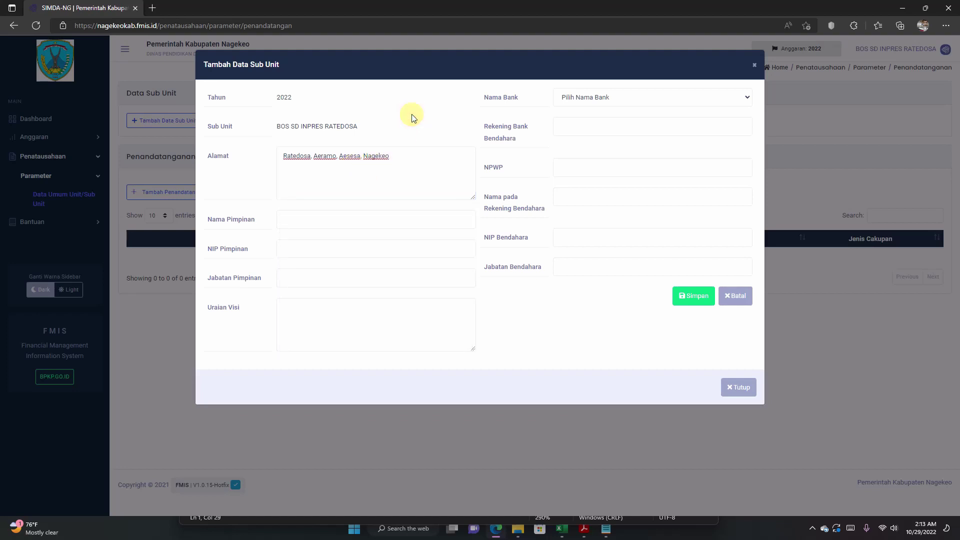
Step: Copy the head's name from the Notepad notes into Nama Pimpinan
click(322, 219)
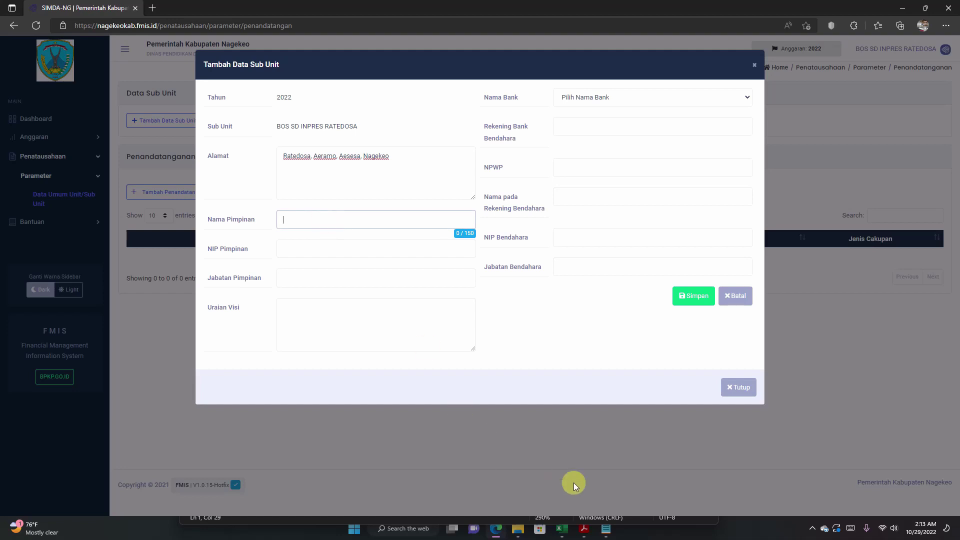
click(605, 528)
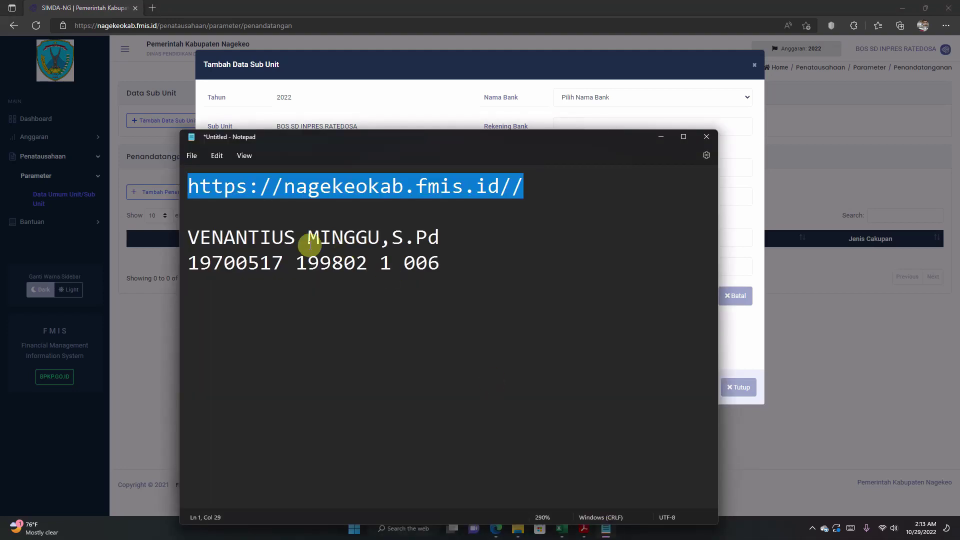
drag(189, 238, 452, 235)
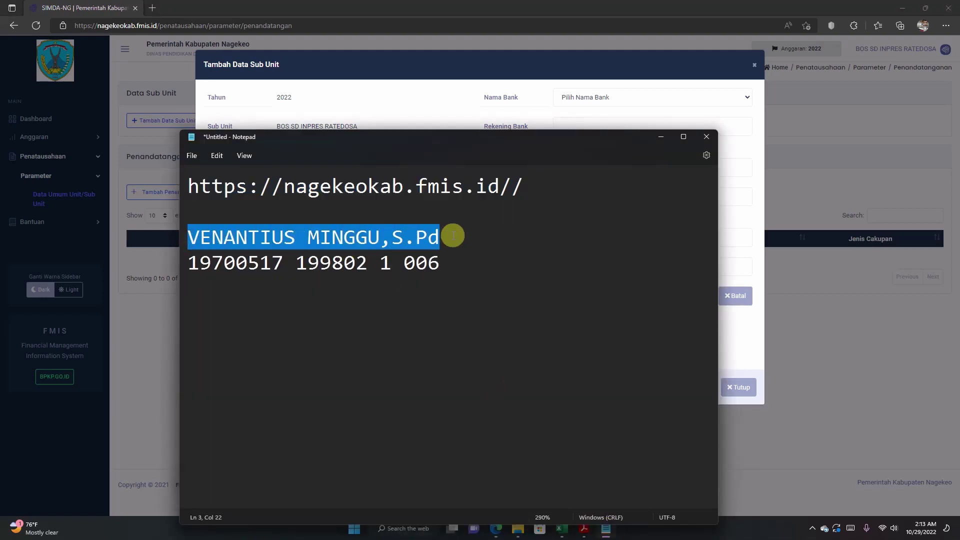
right_click(377, 241)
click(416, 299)
click(393, 95)
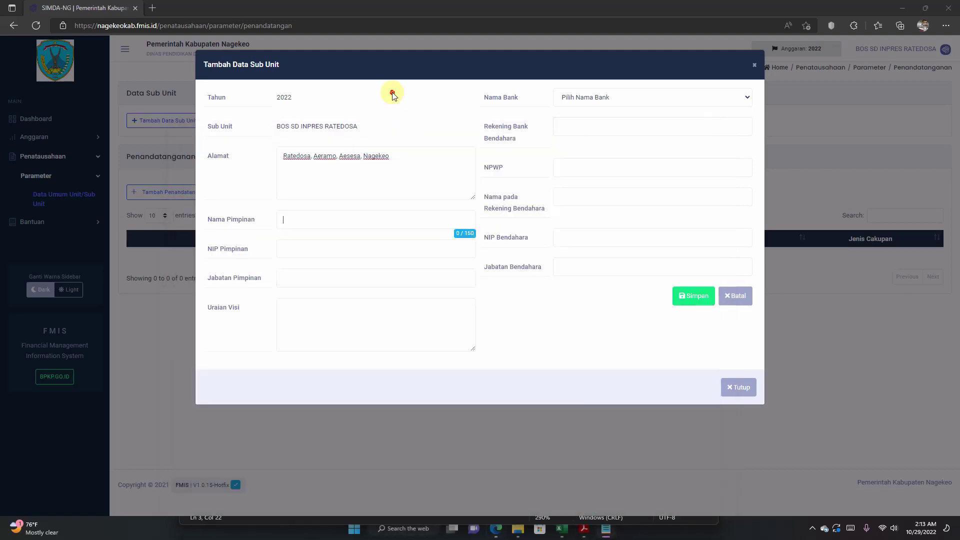
click(306, 218)
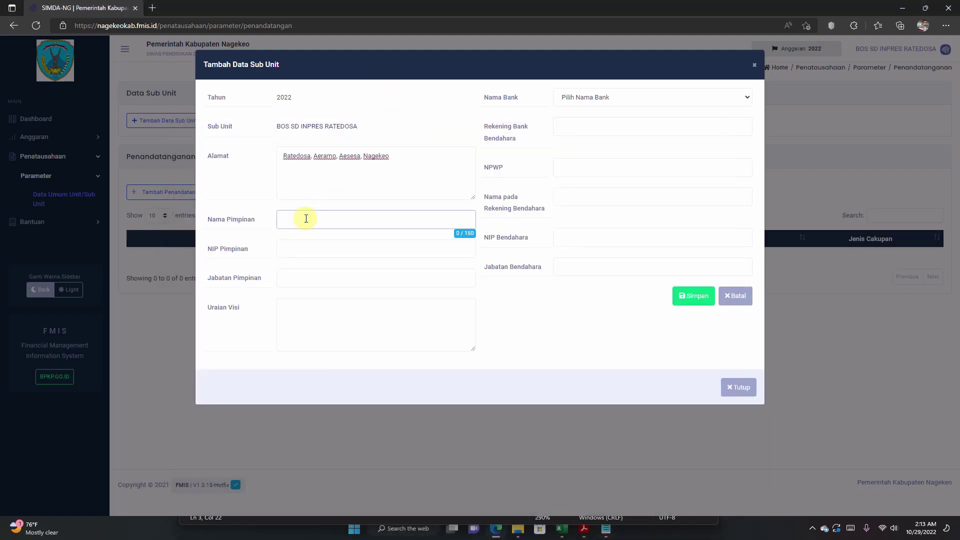
key(ctrl+v)
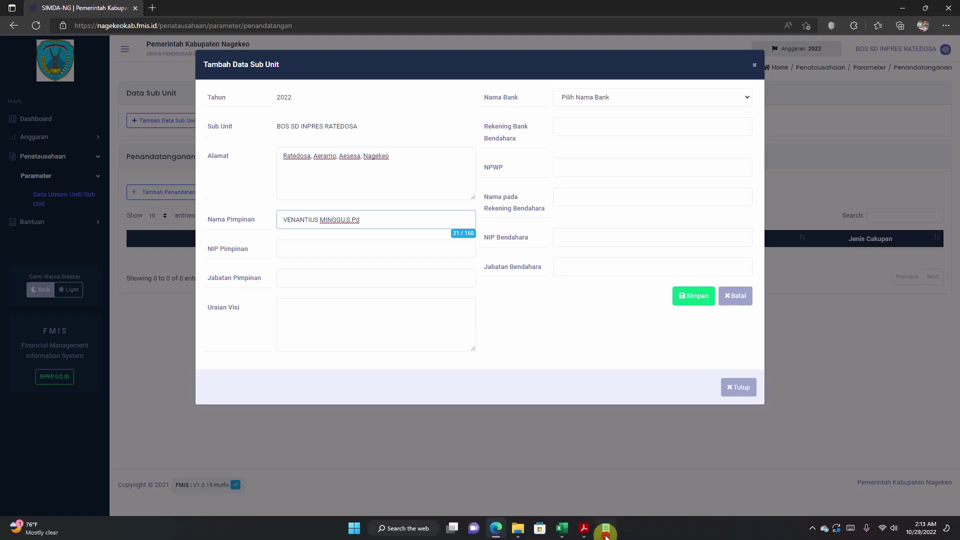
Step: Copy the head's NIP from the notes into NIP Pimpinan and check both entries
click(605, 533)
drag(193, 268, 442, 265)
right_click(385, 267)
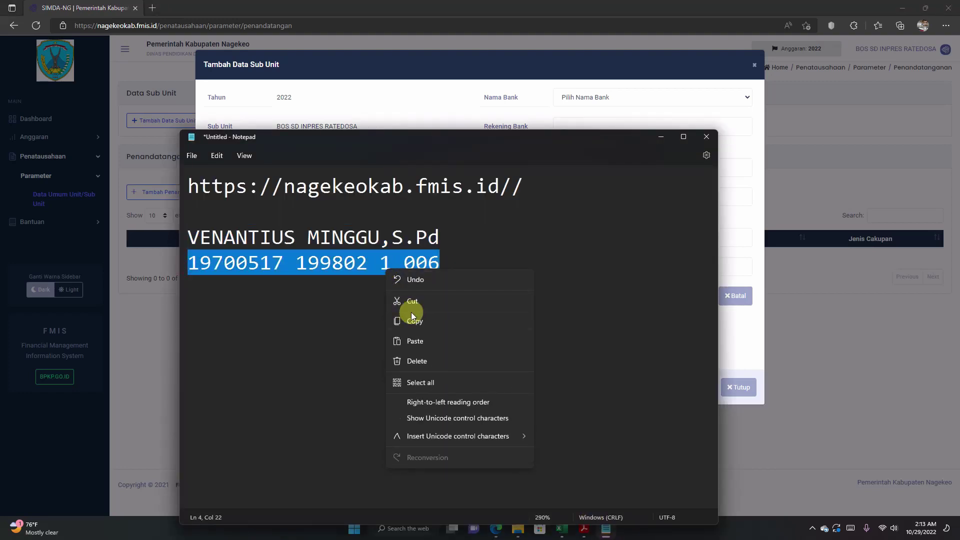
click(416, 324)
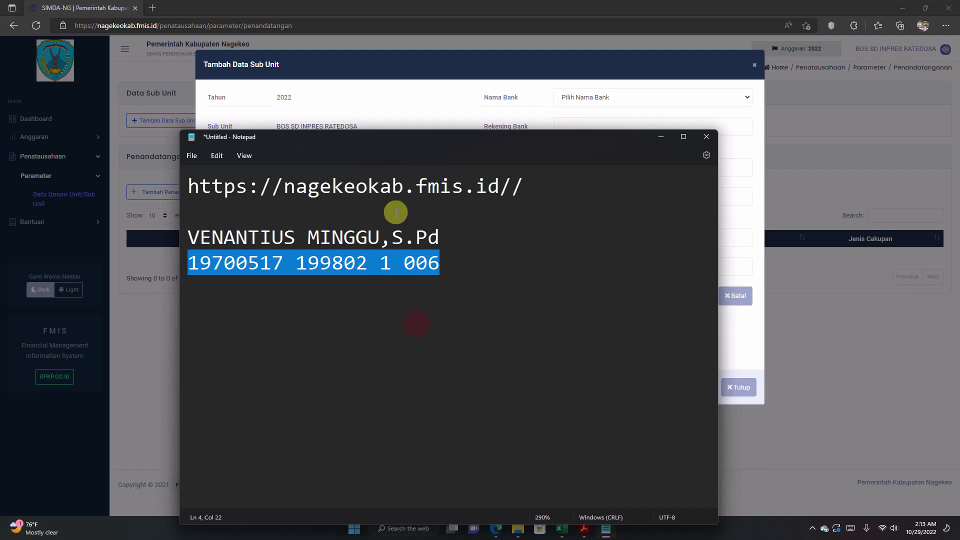
click(391, 98)
click(282, 247)
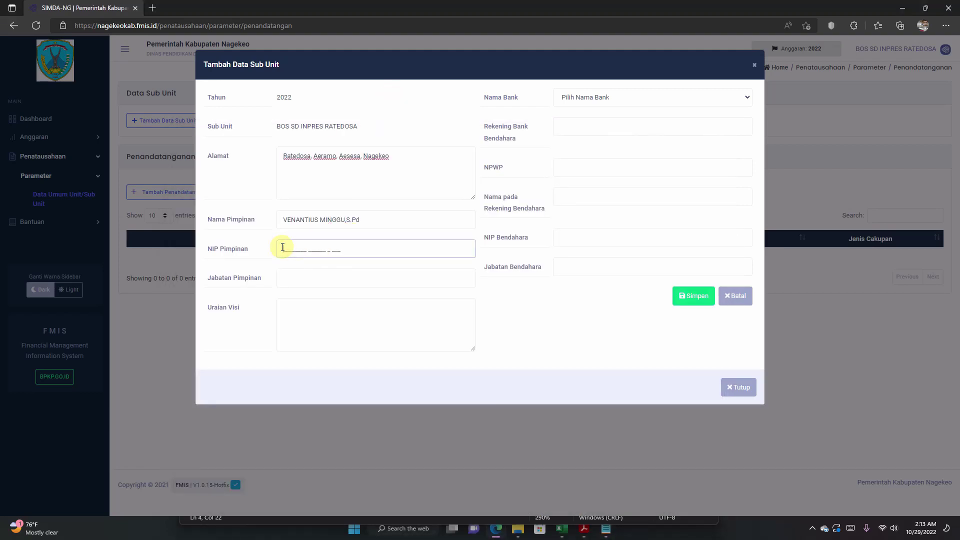
key(ctrl+v)
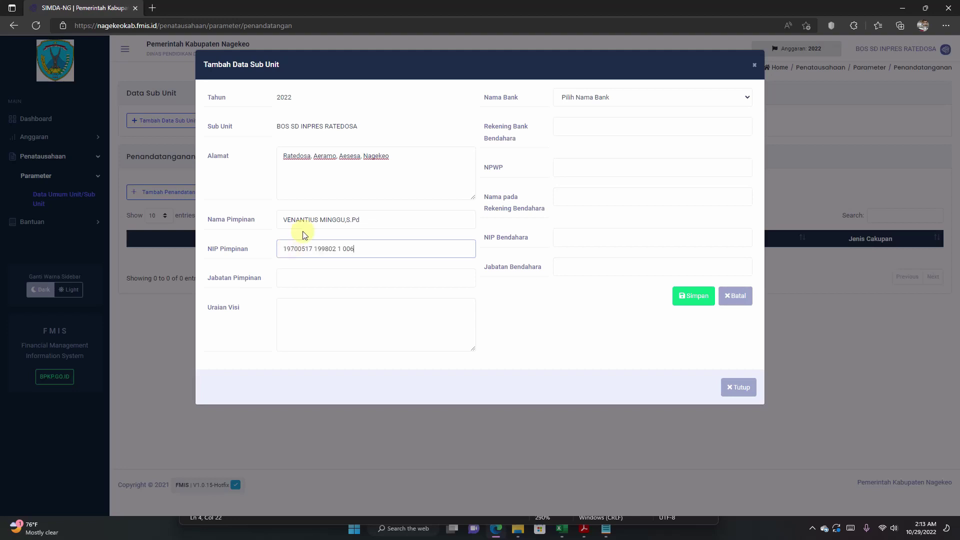
click(381, 220)
click(442, 255)
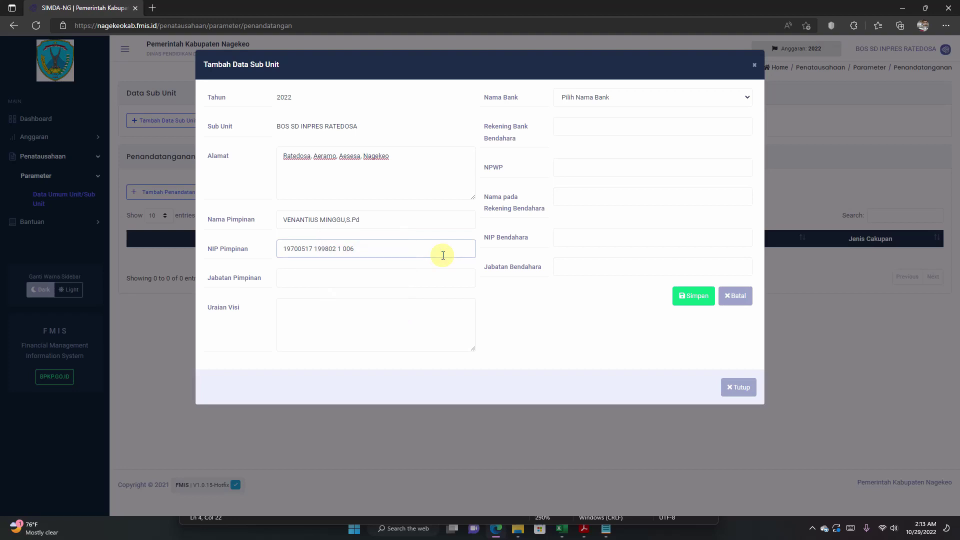
Step: Set Jabatan Pimpinan to PENGGUNA ANGGARAN and fill Uraian Visi with placeholder dots
click(324, 280)
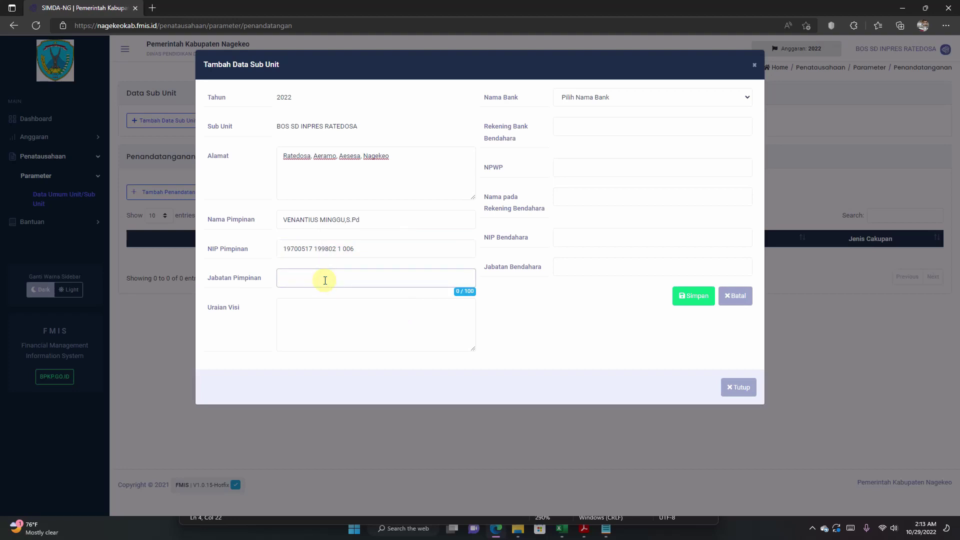
text(p)
key(BackSpace)
text(PENGGUNA ANGGARAN)
click(333, 318)
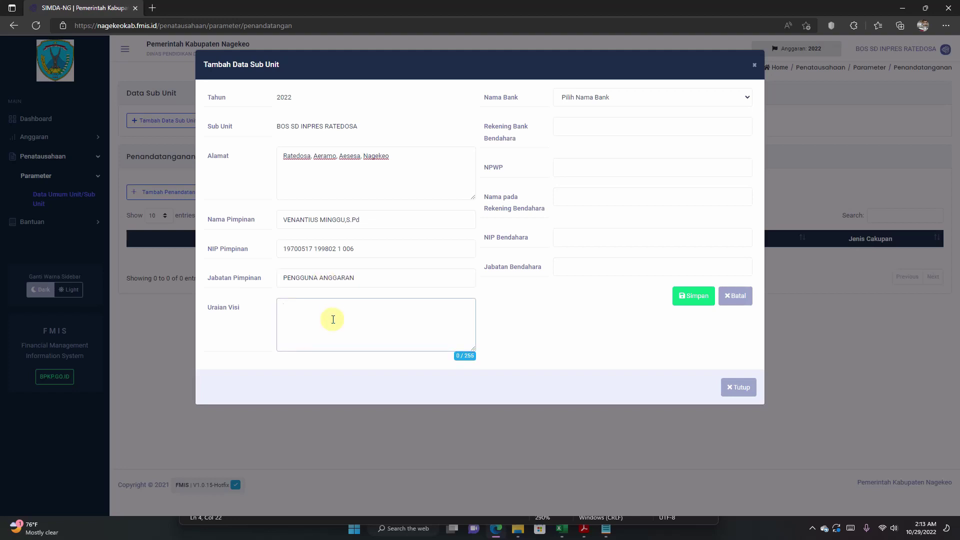
text(.................)
Step: Search the Nama Bank list and pick 1040 BANK NTT CABANG MBAY
click(594, 99)
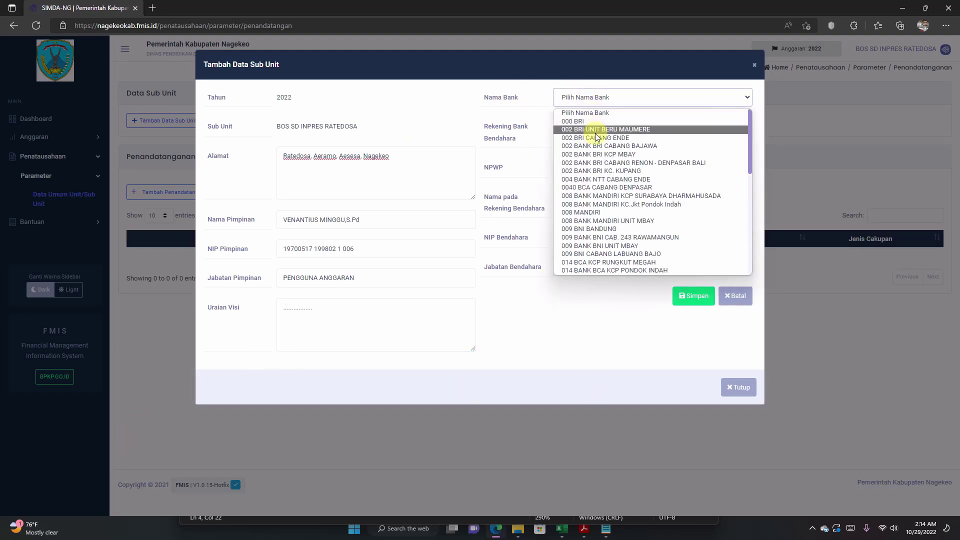
scroll(598, 148, down, 1)
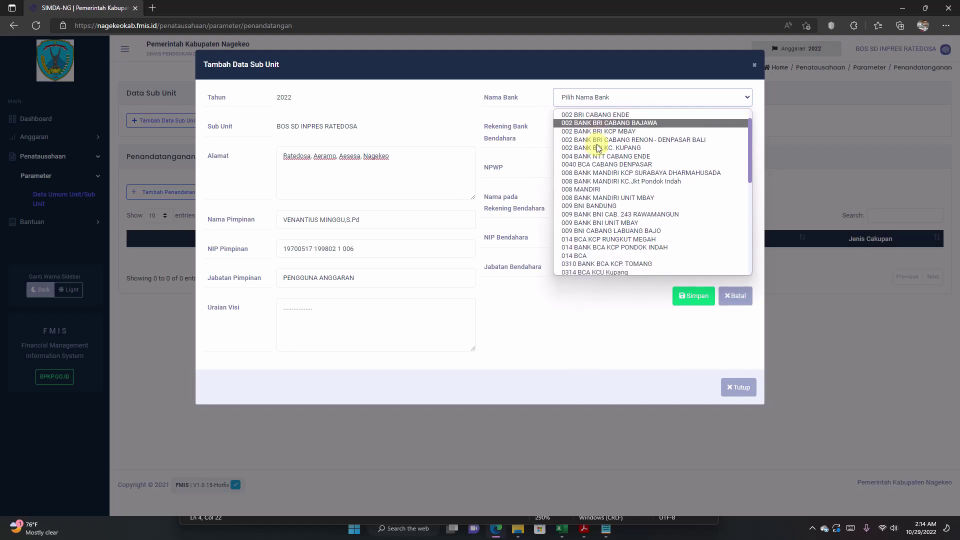
scroll(599, 148, down, 4)
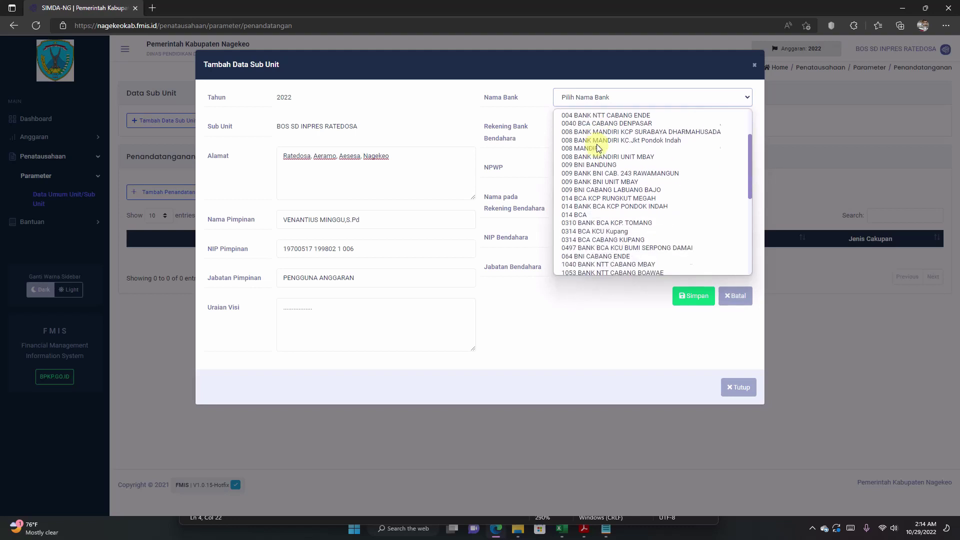
scroll(598, 148, down, 1)
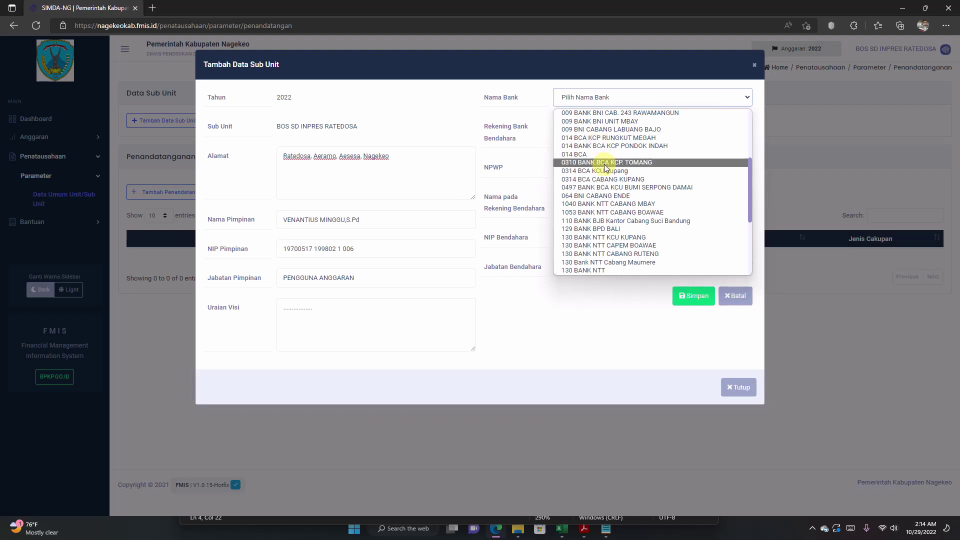
scroll(605, 166, down, 3)
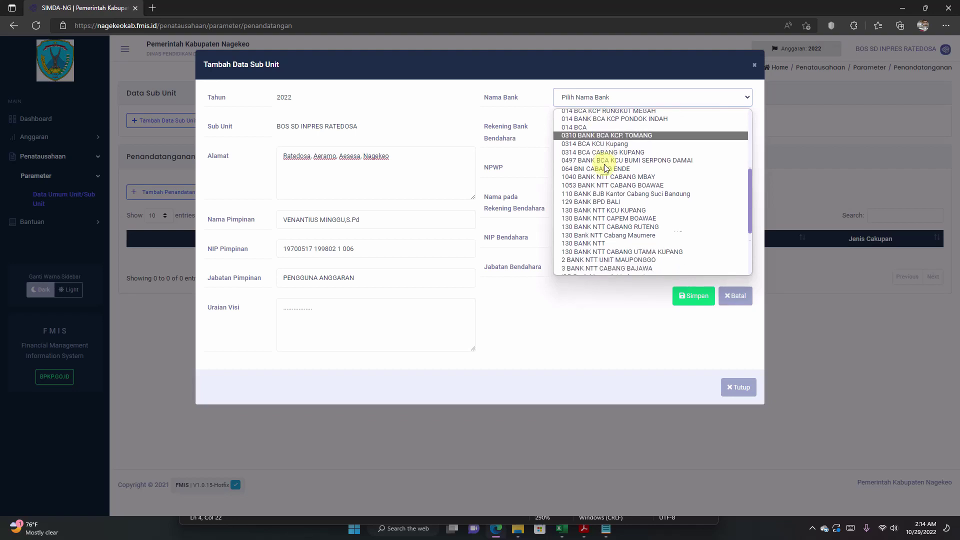
scroll(605, 166, down, 1)
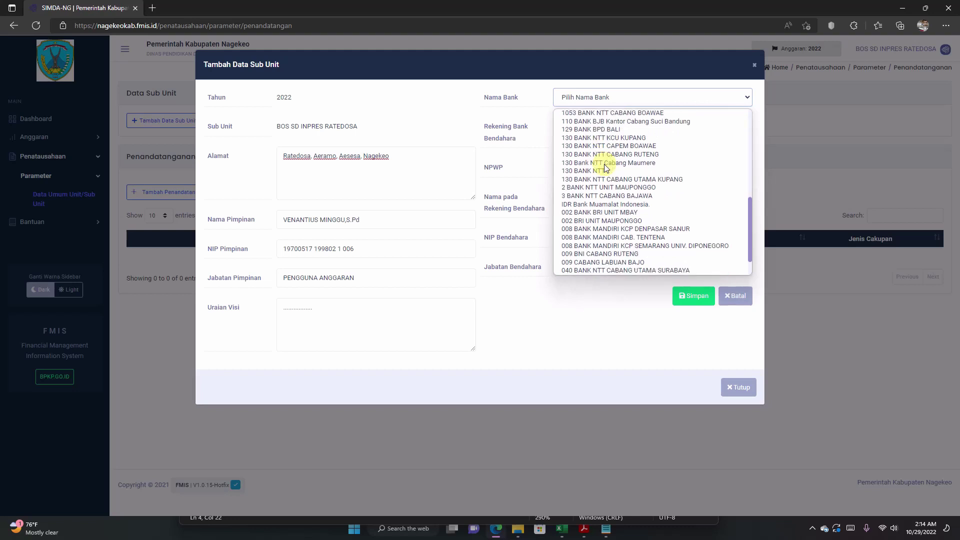
scroll(606, 166, up, 1)
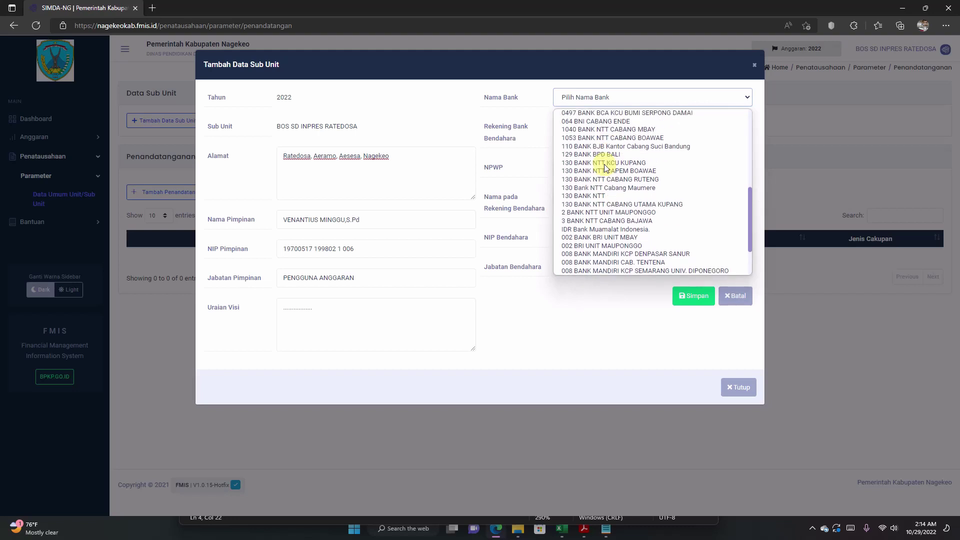
scroll(605, 166, down, 1)
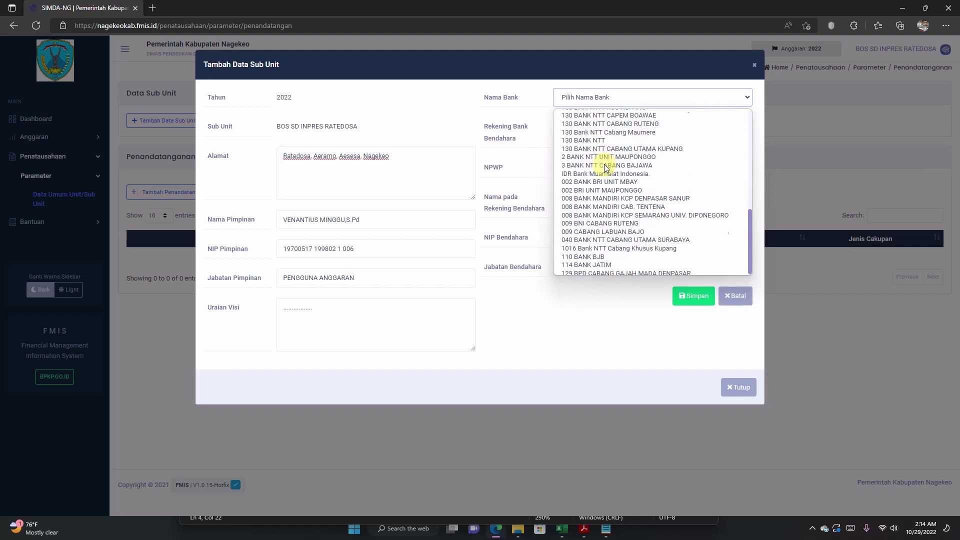
scroll(606, 166, up, 2)
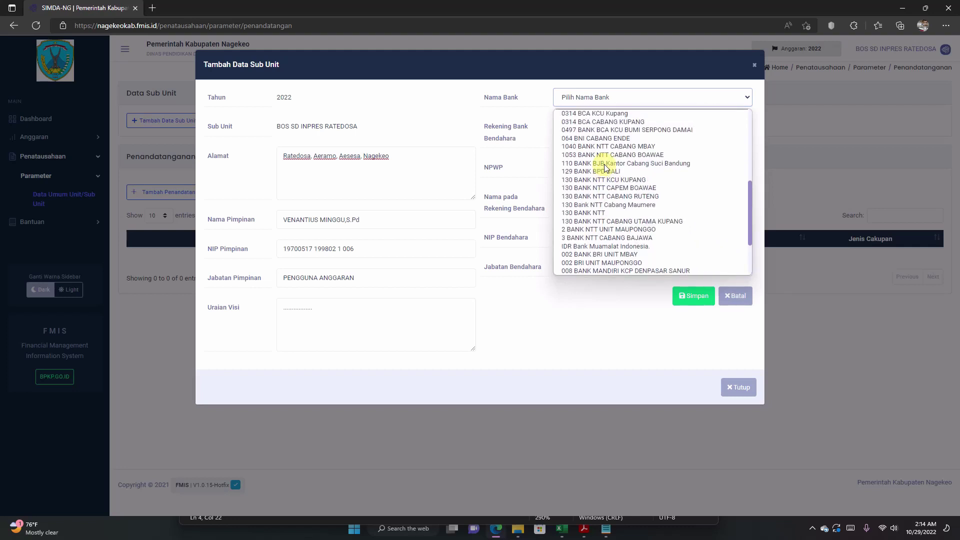
scroll(605, 166, down, 1)
scroll(606, 166, down, 2)
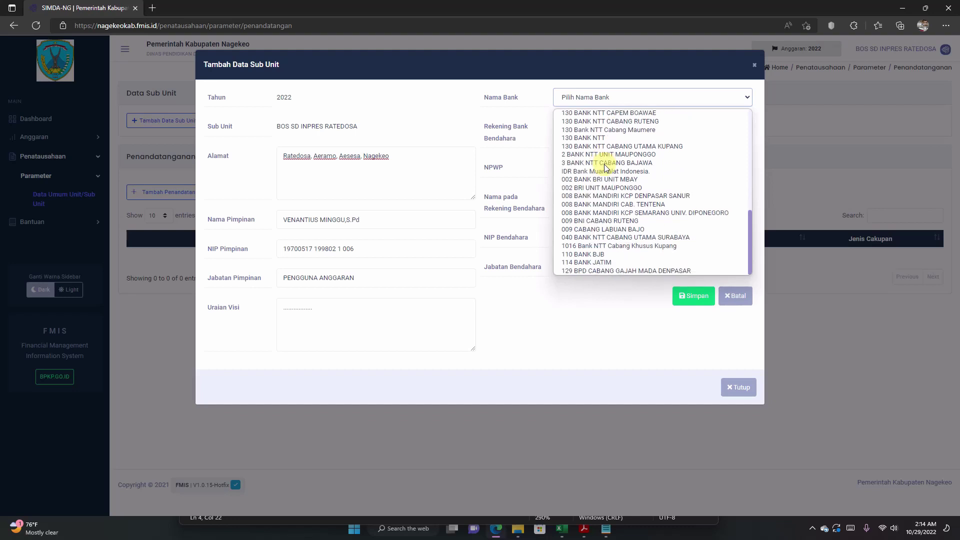
scroll(605, 166, up, 2)
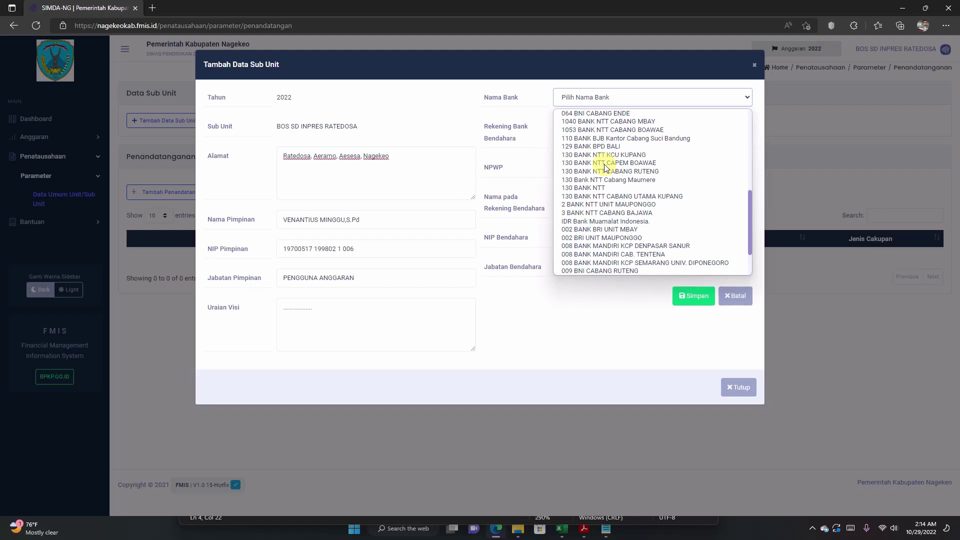
scroll(610, 175, up, 2)
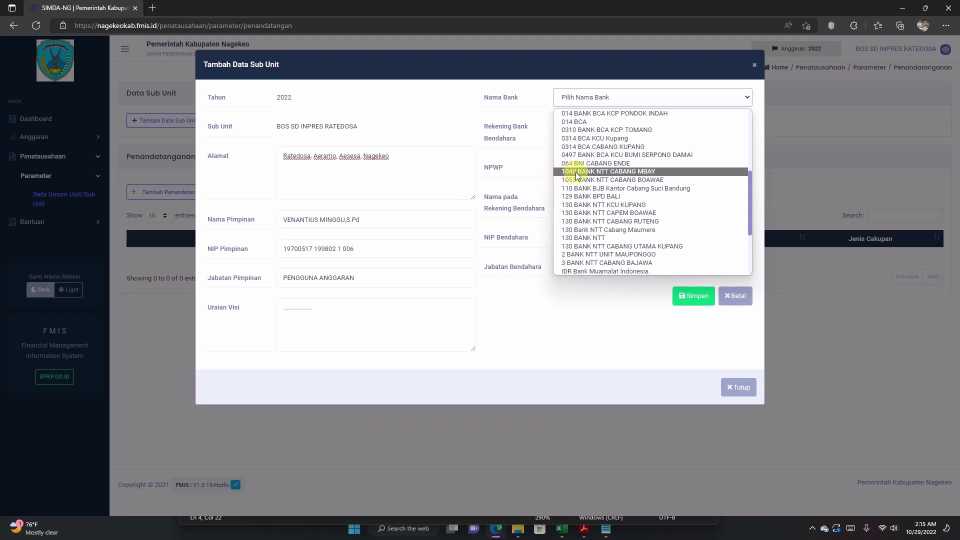
click(592, 172)
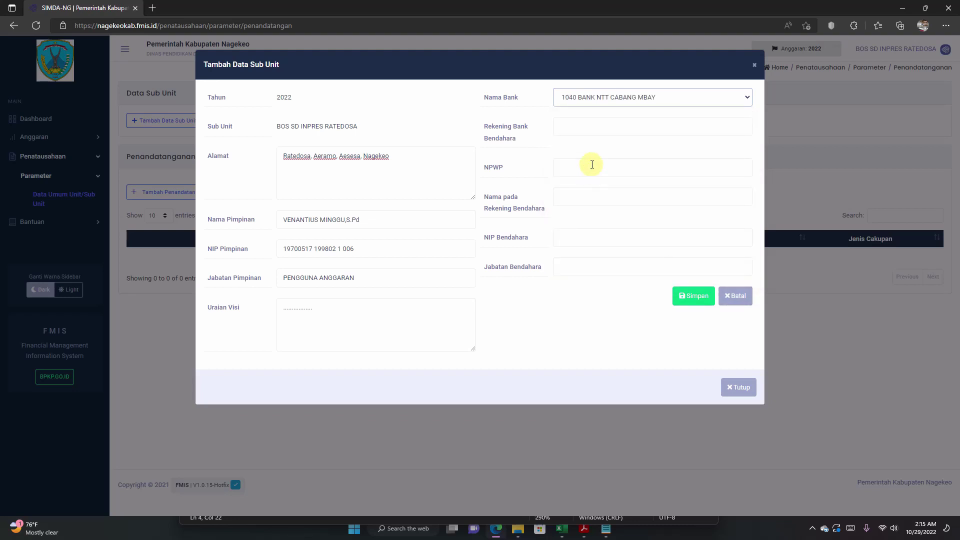
Step: Enter 'Dana BOS SDI Ratedosa' as the treasurer's bank account and move past NPWP
click(578, 125)
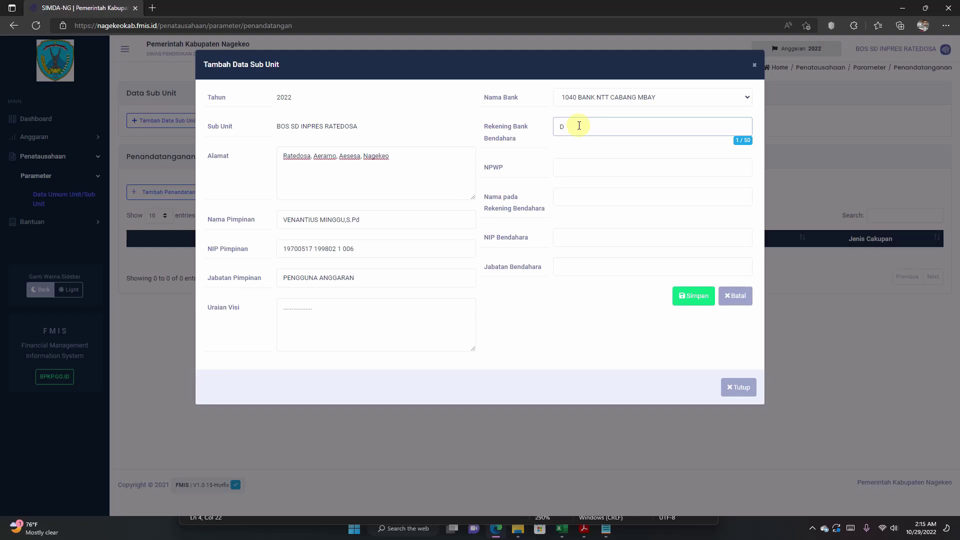
text(Dana BOS SDI Ratedosa)
key(Tab)
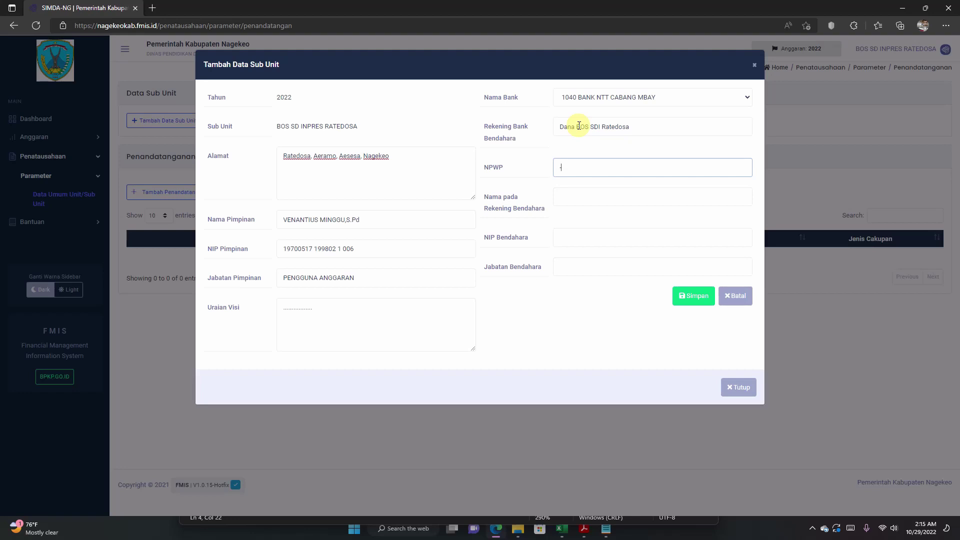
key(Tab)
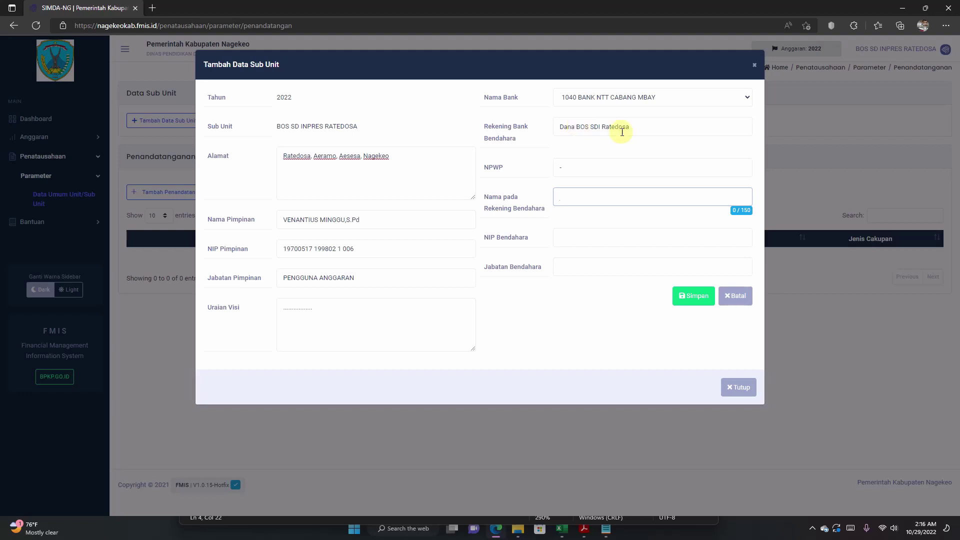
drag(560, 128, 656, 128)
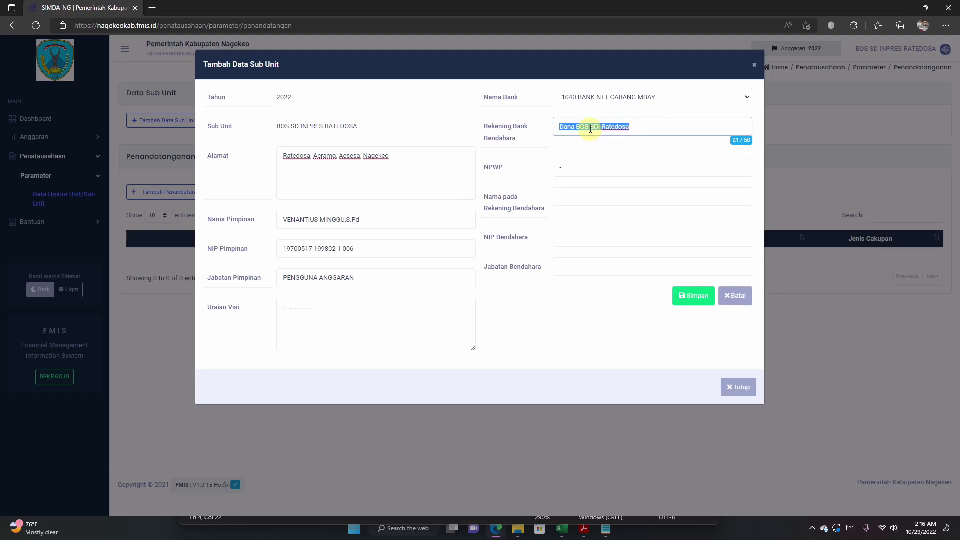
Step: Type the account holder's name in Nama pada Rekening
click(573, 198)
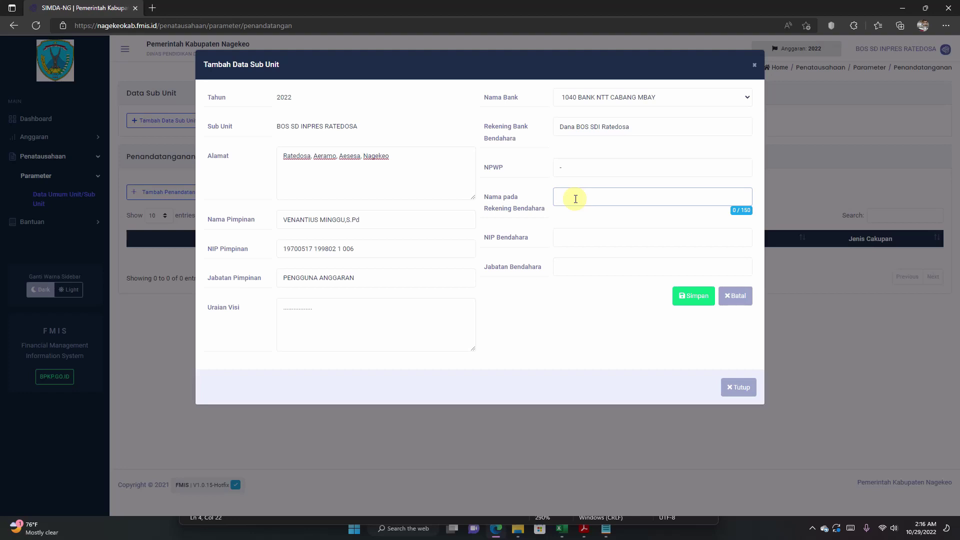
key(Tab)
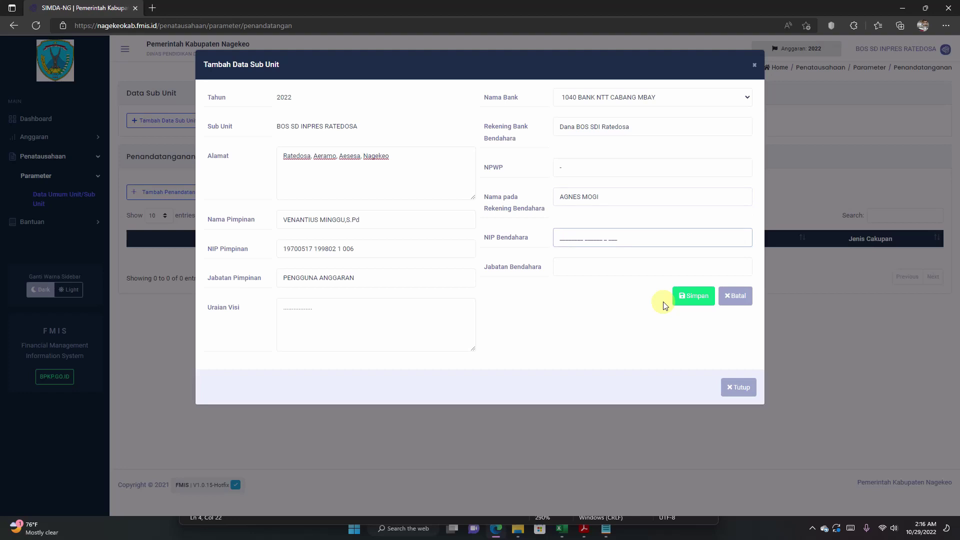
Step: Paste the treasurer's NIP from the notes and set the position to Bendahara Dana BOS
click(608, 530)
right_click(317, 269)
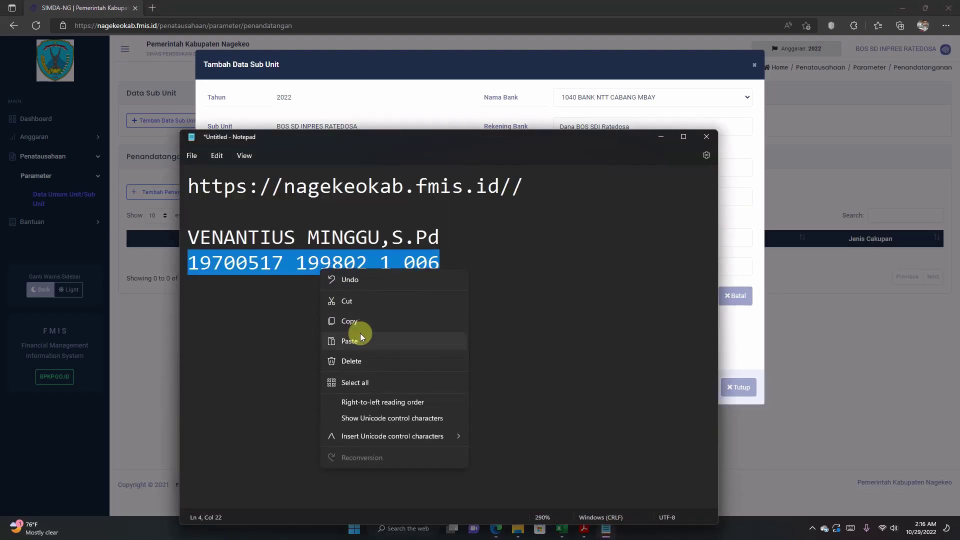
click(359, 322)
click(412, 111)
click(562, 238)
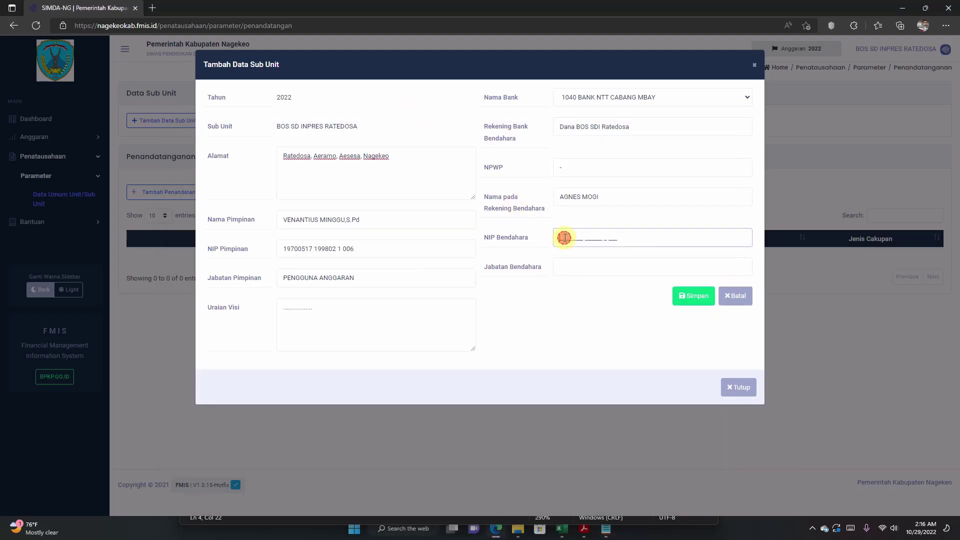
key(ctrl+v)
click(570, 269)
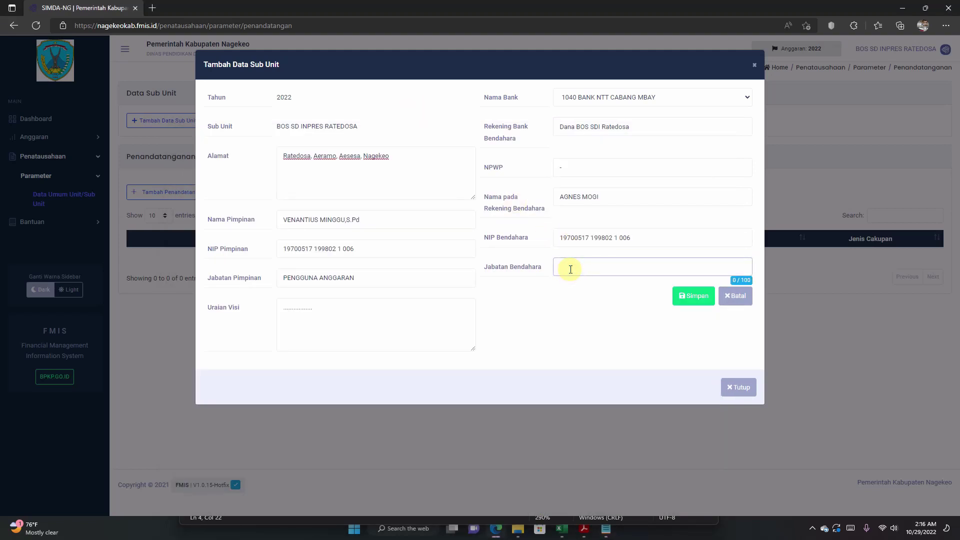
text(Bendahara Dana BOS)
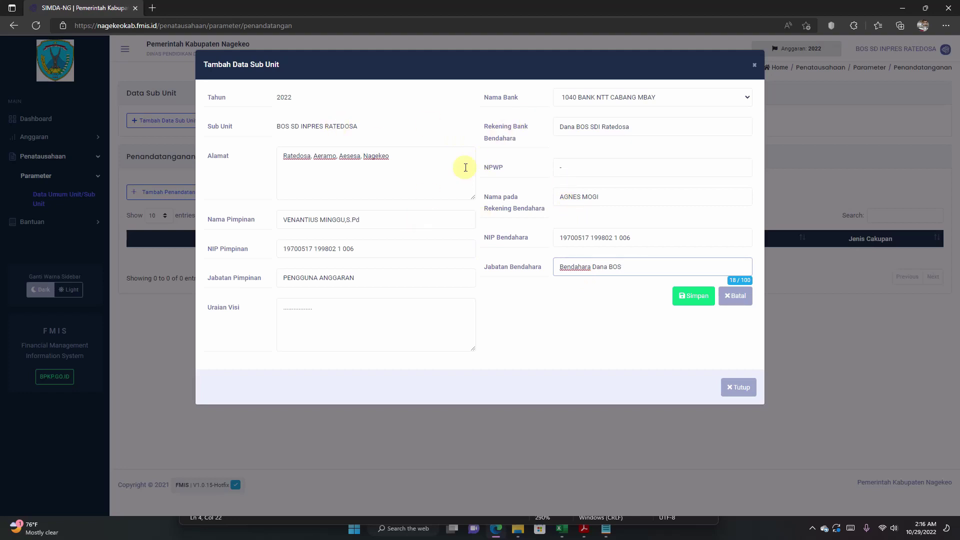
Step: Save the sub-unit details and scroll down to the empty Penandatanganan table
click(690, 297)
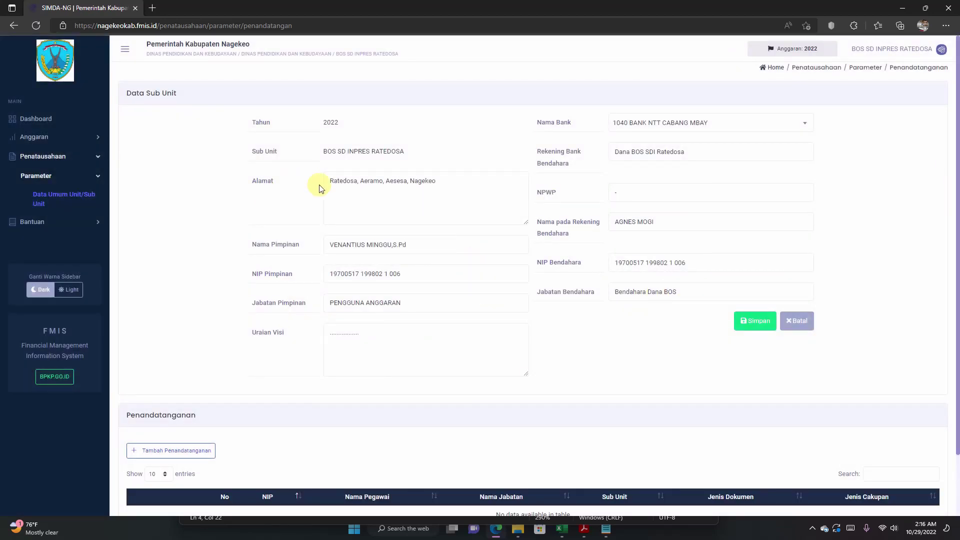
scroll(318, 186, down, 2)
scroll(319, 186, up, 2)
scroll(319, 190, down, 2)
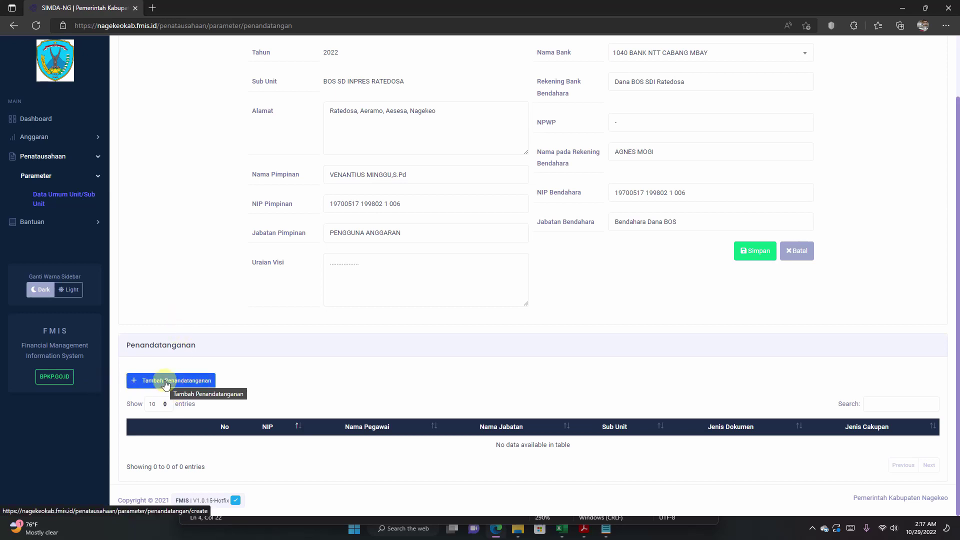
Step: Add a signatory for BOS SD INPRES RATEDOSA, picking the sub-unit head from Data Pegawai
click(166, 382)
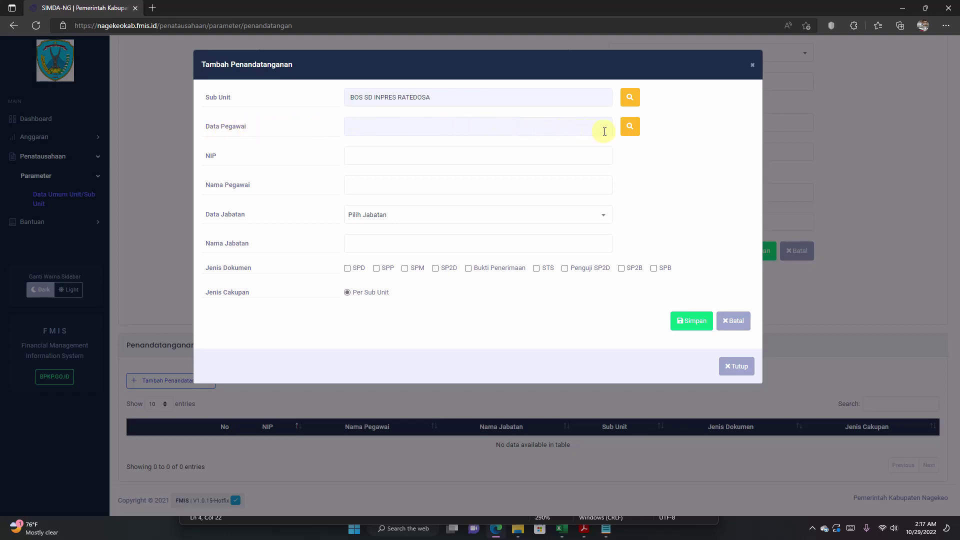
click(633, 130)
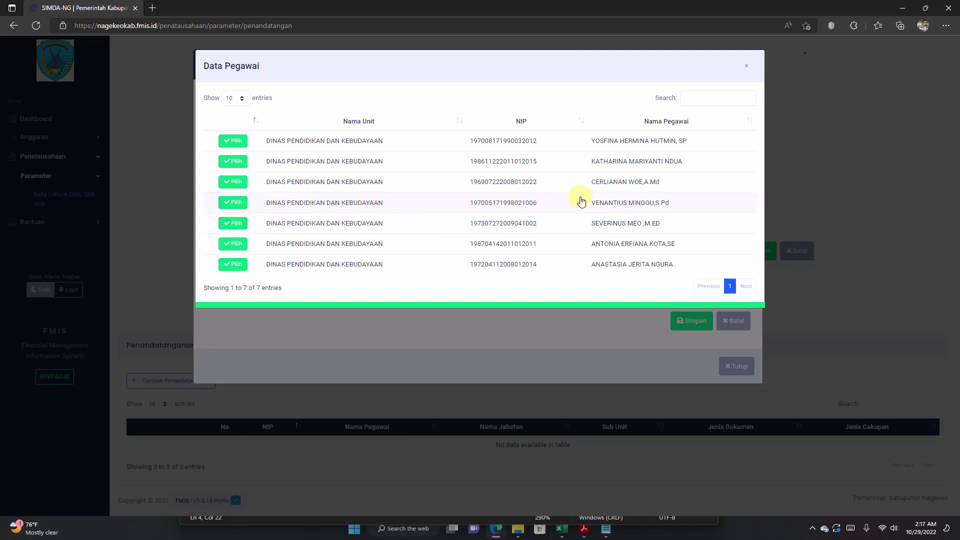
drag(589, 205, 660, 205)
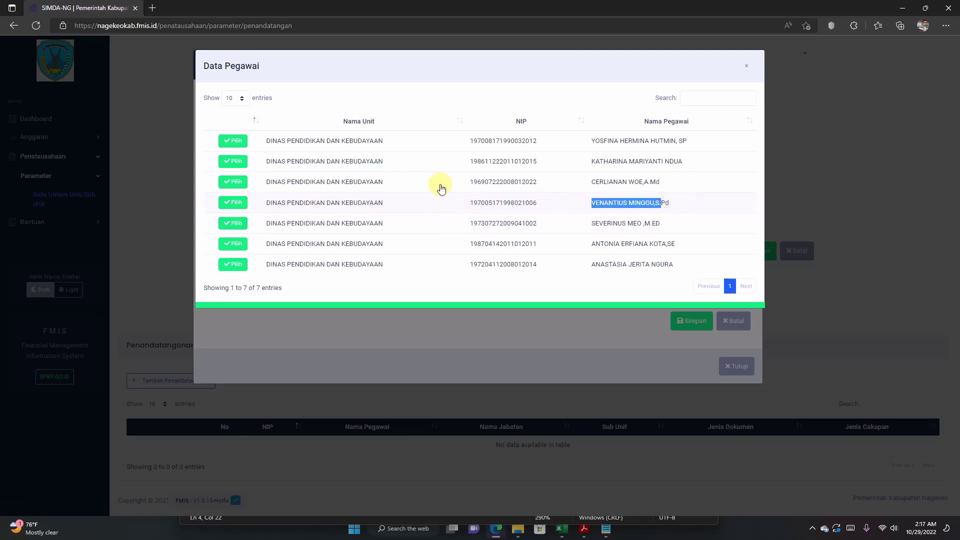
click(418, 70)
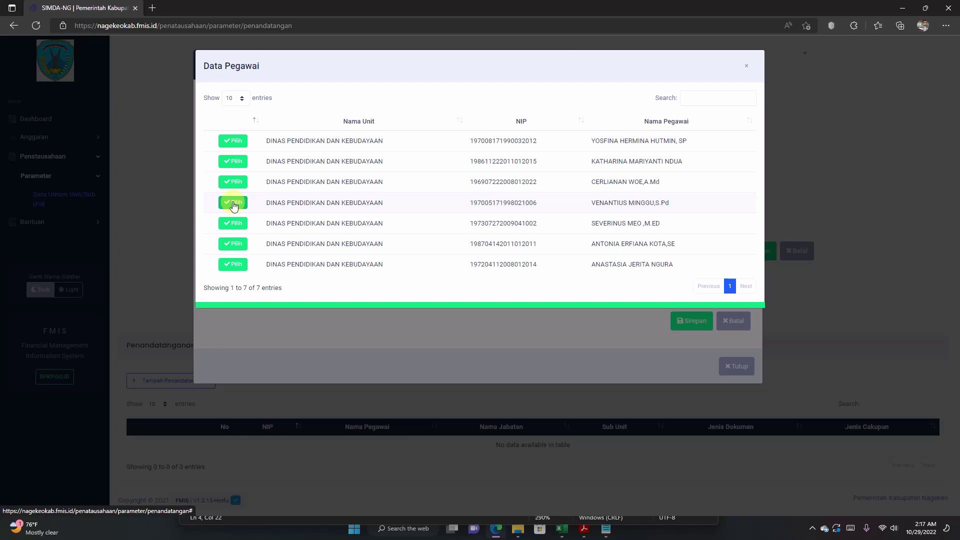
click(233, 203)
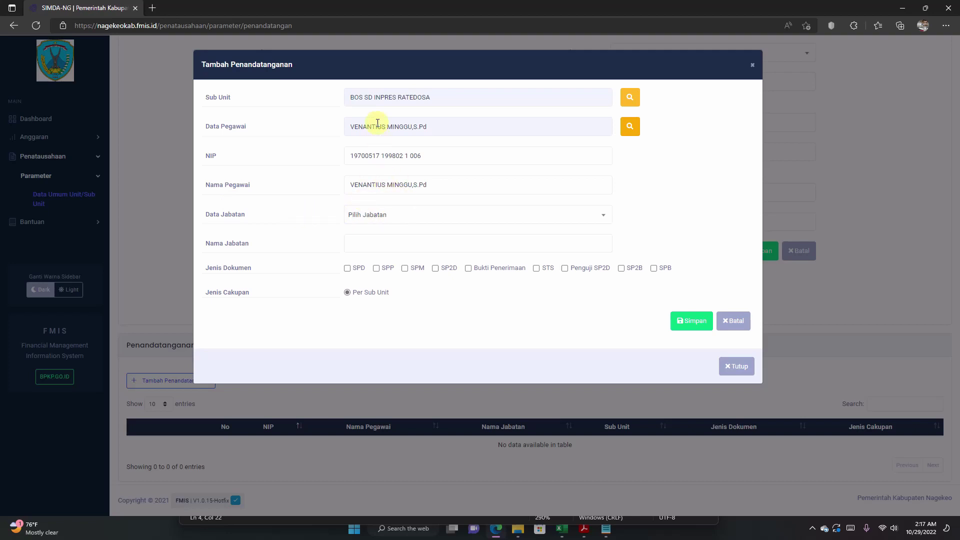
Step: Add a PENGGUNA ANGGARAN signatory for SP2B documents, Per Sub Unit, and save it
click(380, 155)
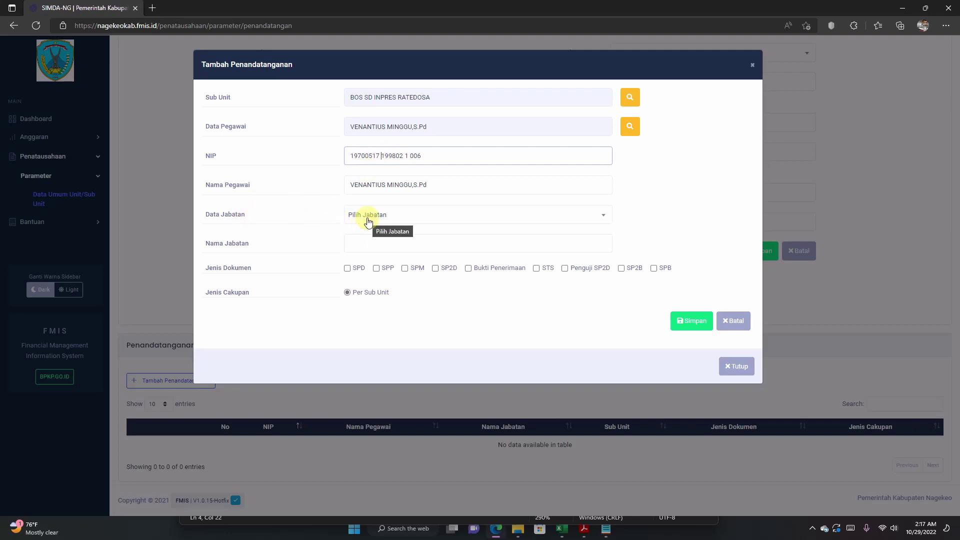
click(604, 220)
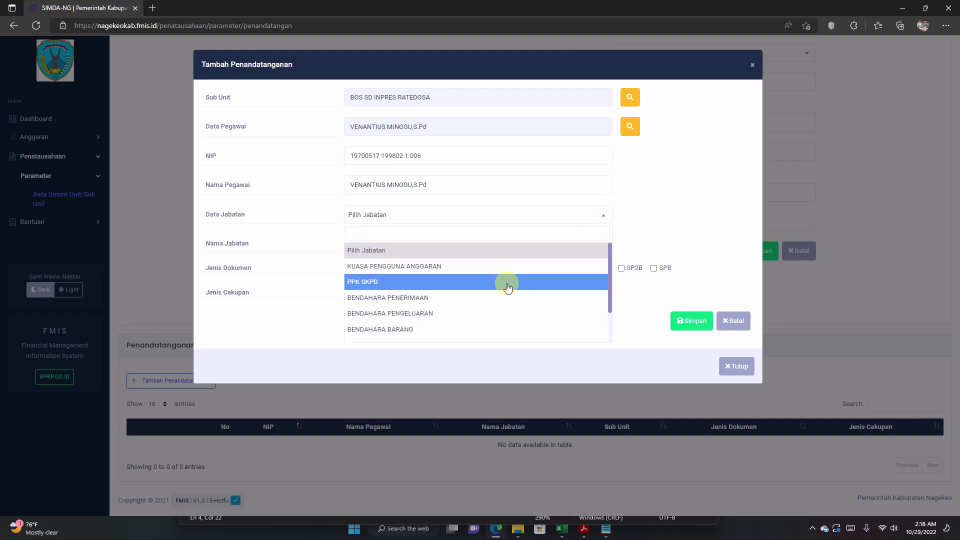
scroll(508, 286, down, 2)
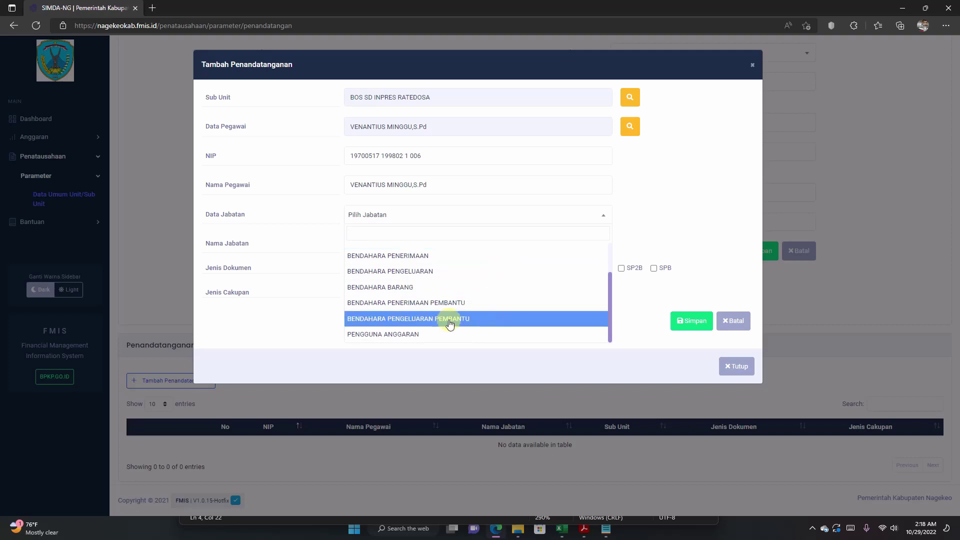
click(398, 337)
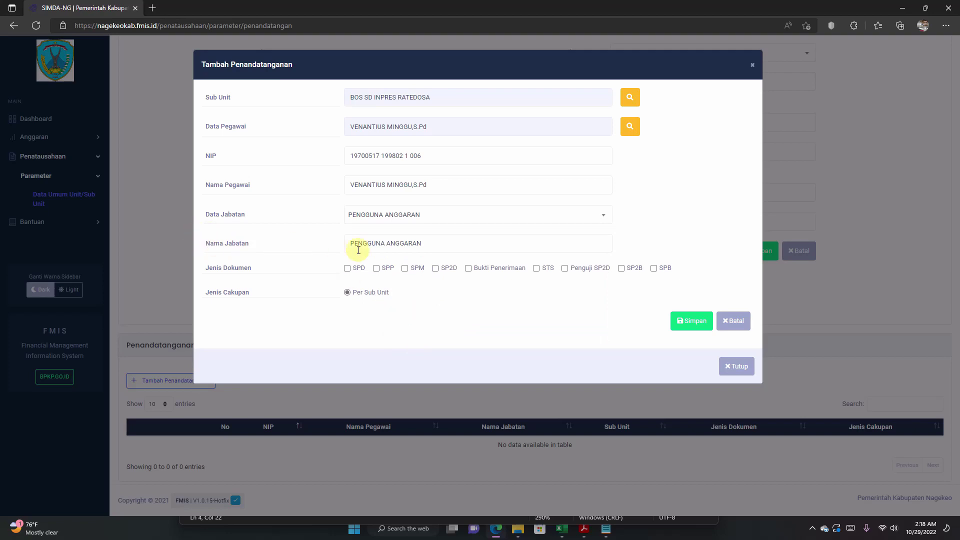
click(426, 243)
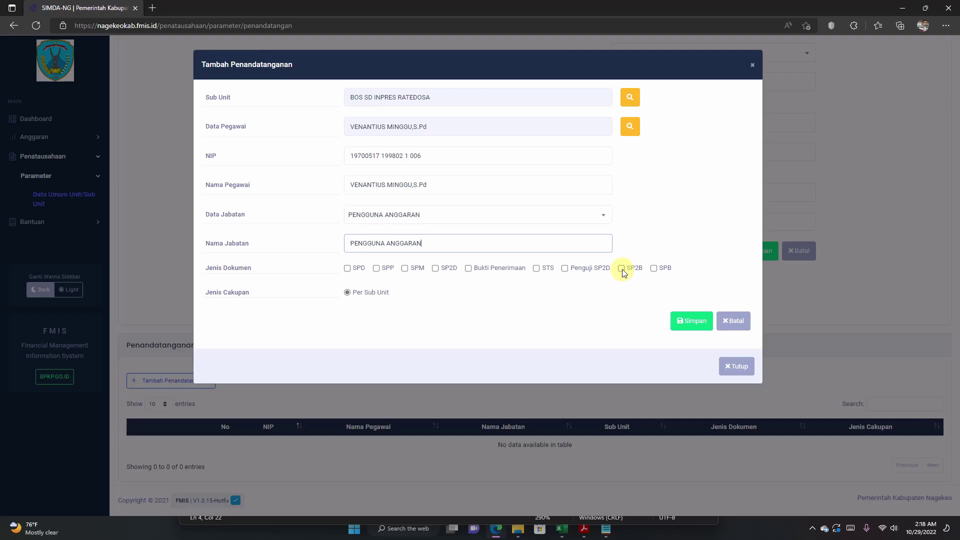
click(621, 269)
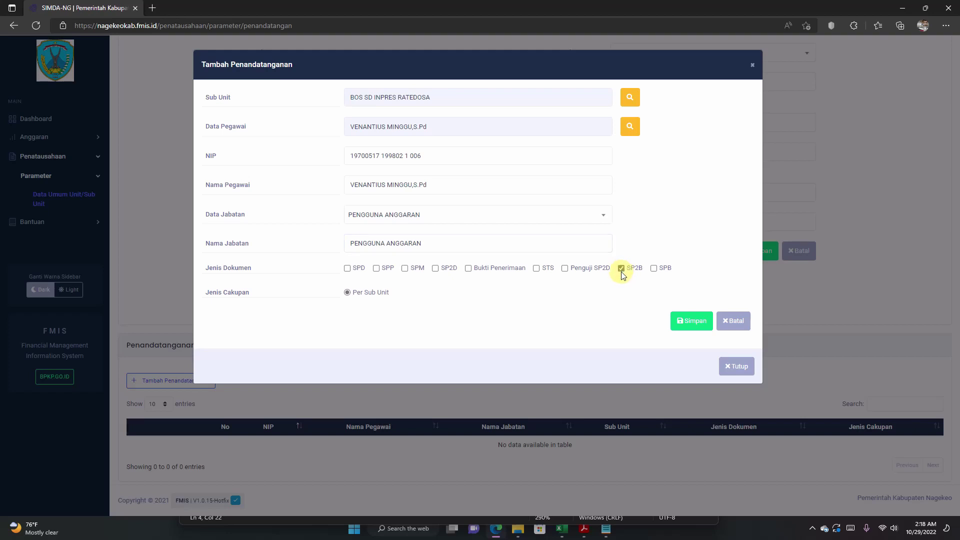
click(686, 324)
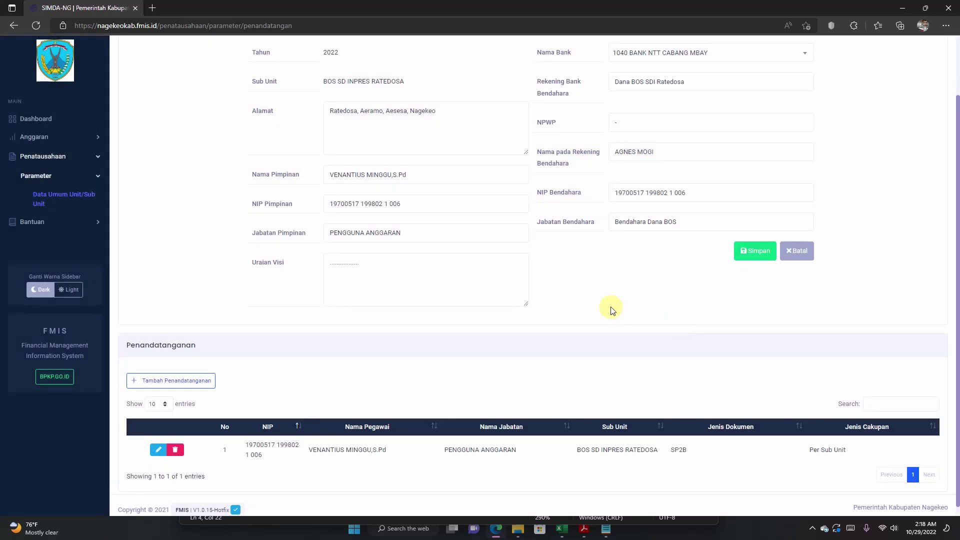
Step: Go through Anggaran > Penganggaran PD > Rincian Belanja PD to reach the RKA-SKPD page
scroll(613, 311, down, 1)
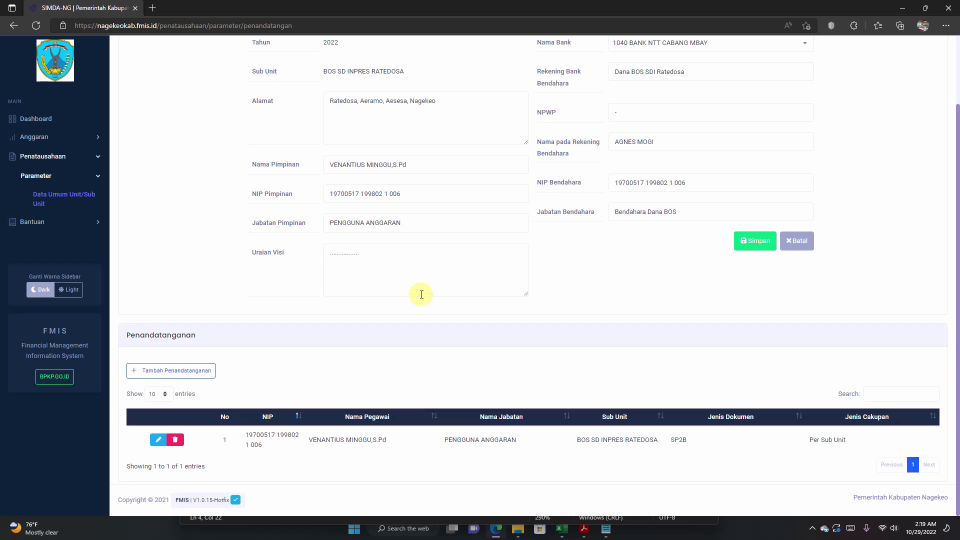
scroll(421, 295, up, 2)
scroll(421, 294, down, 2)
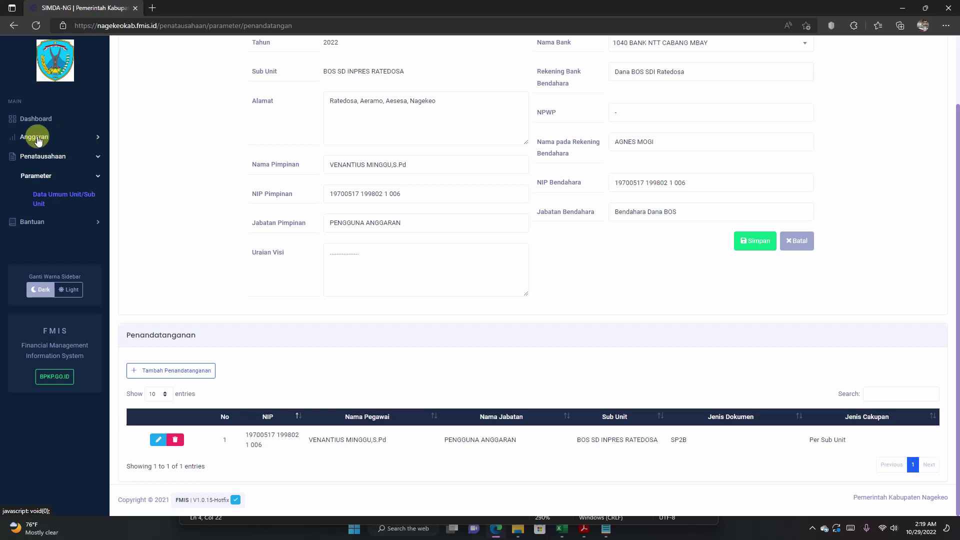
click(39, 139)
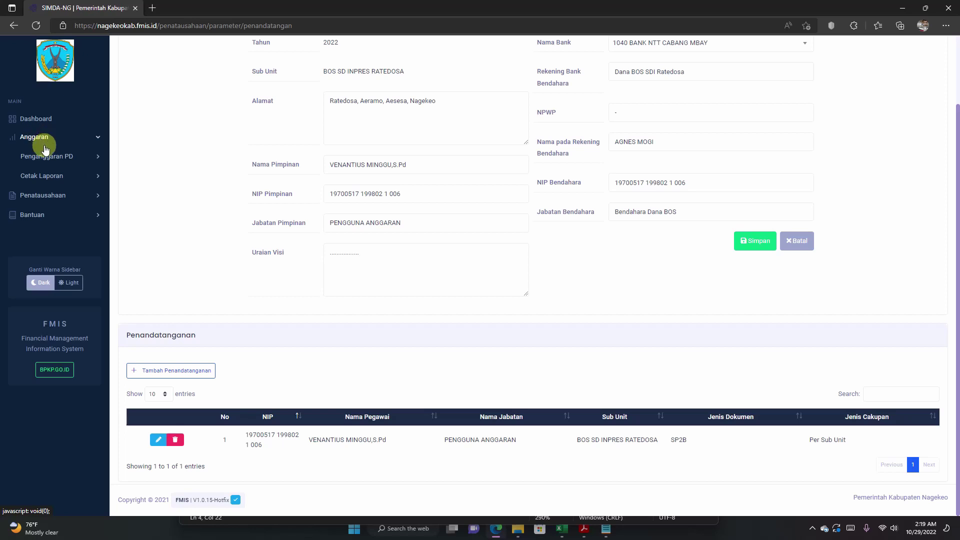
click(46, 156)
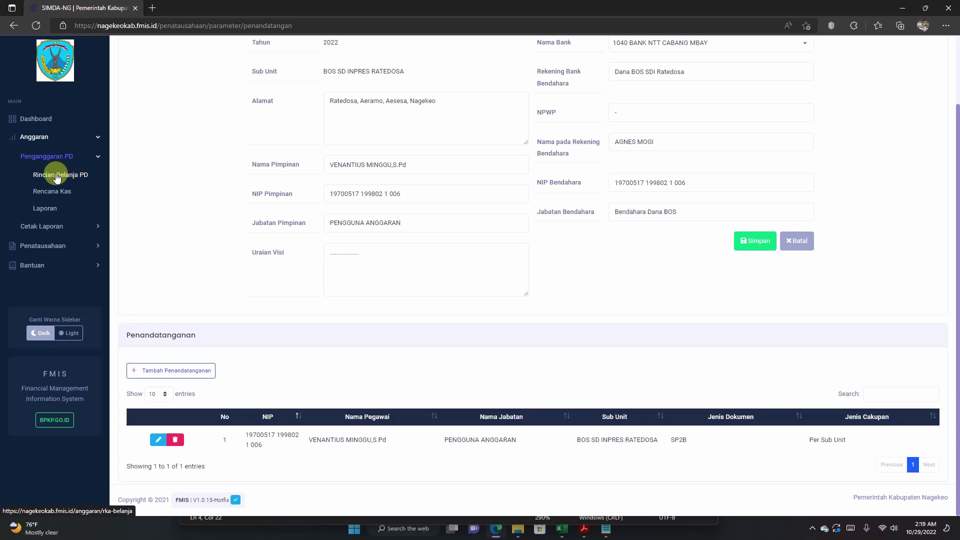
click(56, 176)
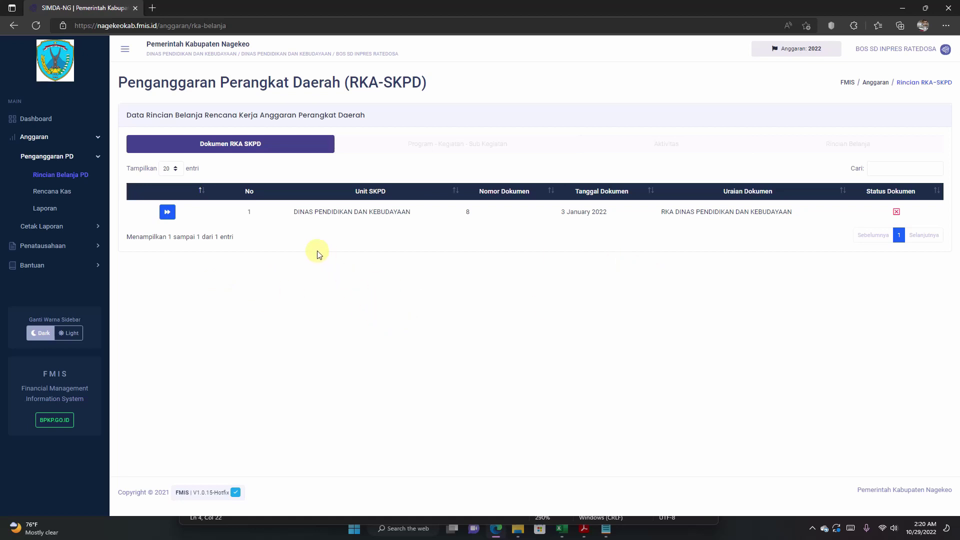
Step: Open the Program - Kegiatan - Sub Kegiatan list for the DINAS PENDIDIKAN DAN KEBUDAYAAN RKA row
drag(286, 213, 423, 220)
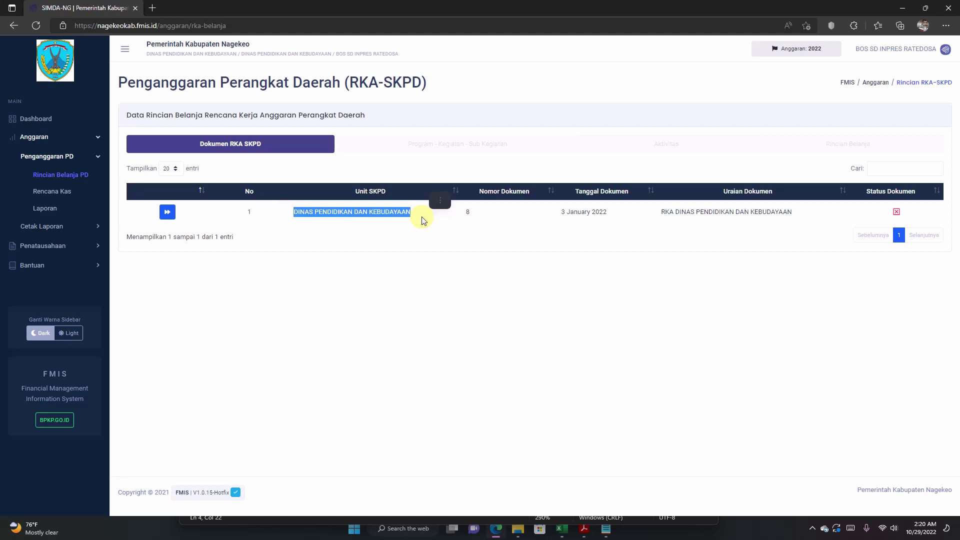
click(493, 247)
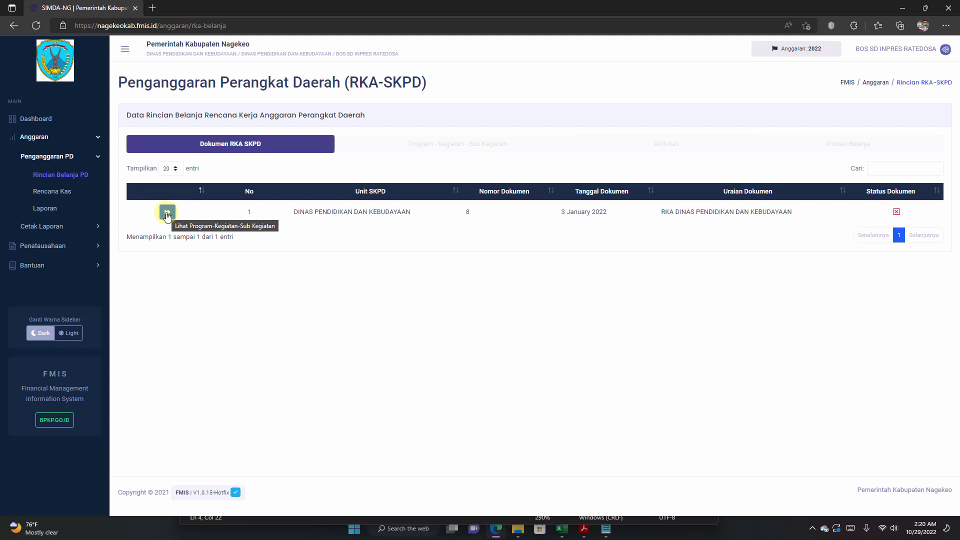
click(167, 214)
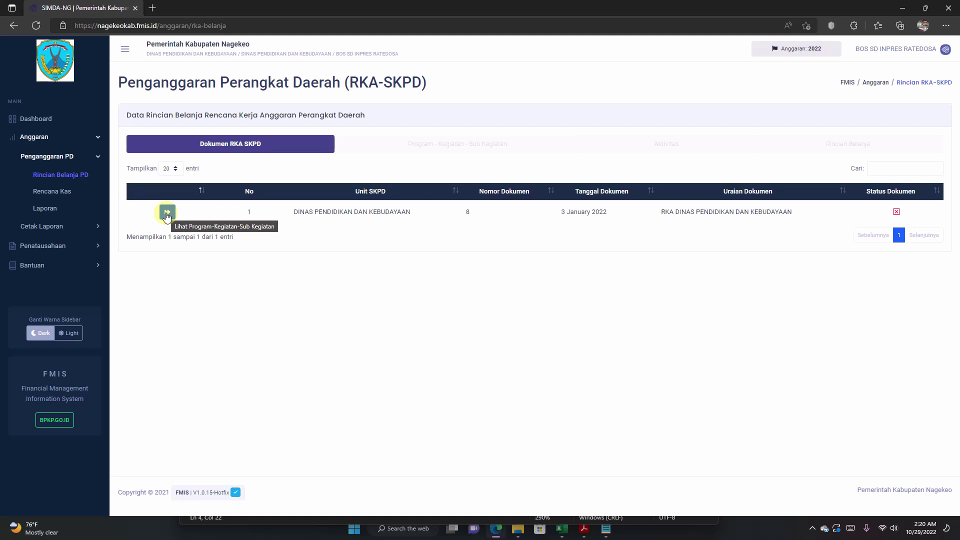
click(167, 214)
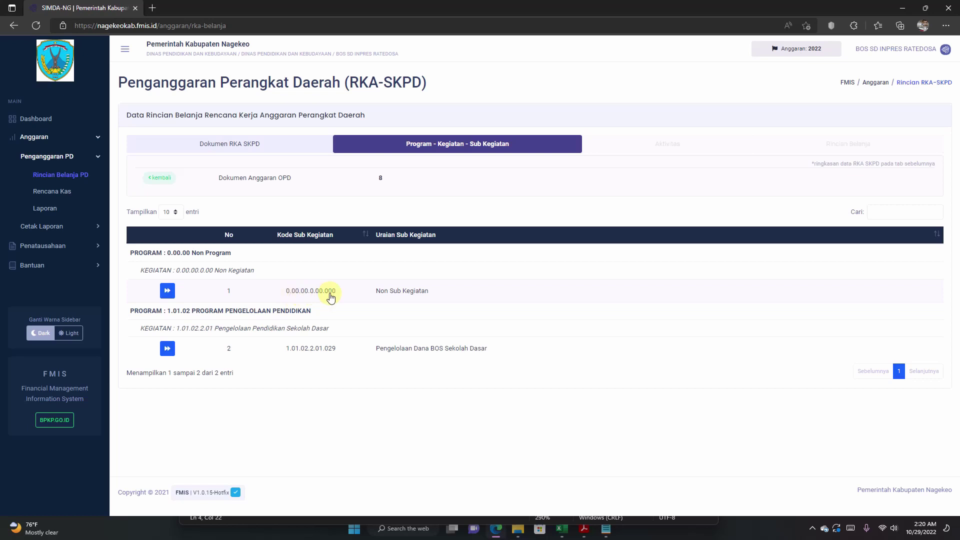
click(372, 294)
drag(374, 296, 456, 293)
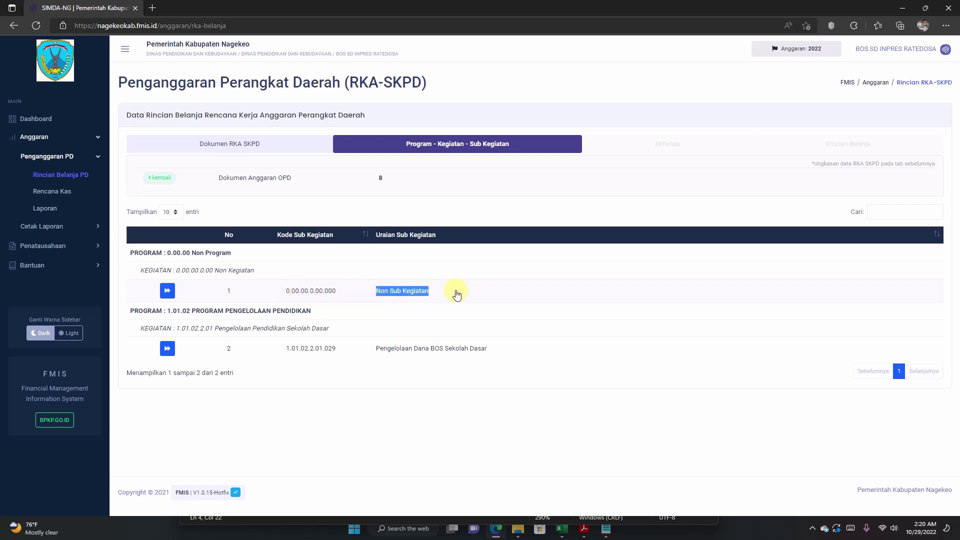
drag(260, 294, 348, 295)
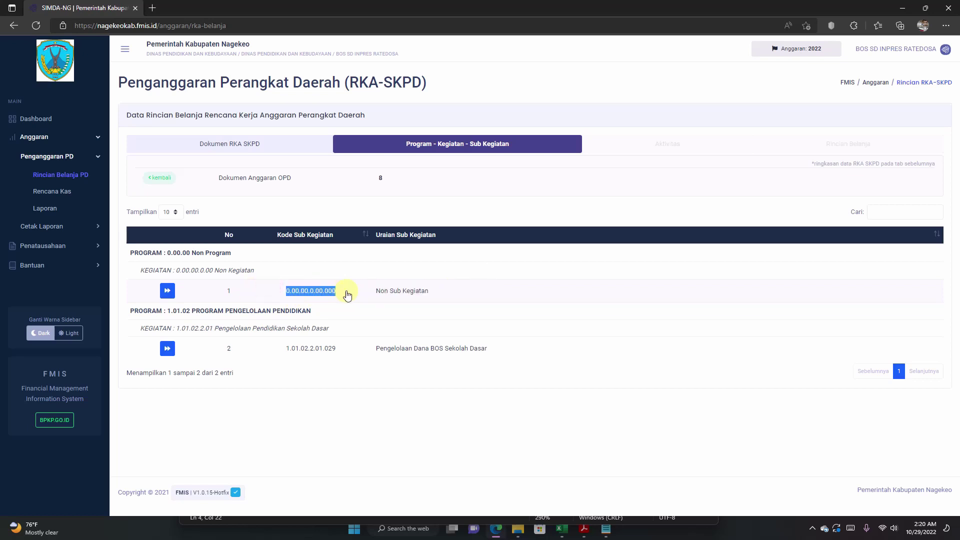
key(ctrl+c)
drag(214, 292, 242, 294)
key(ctrl+c)
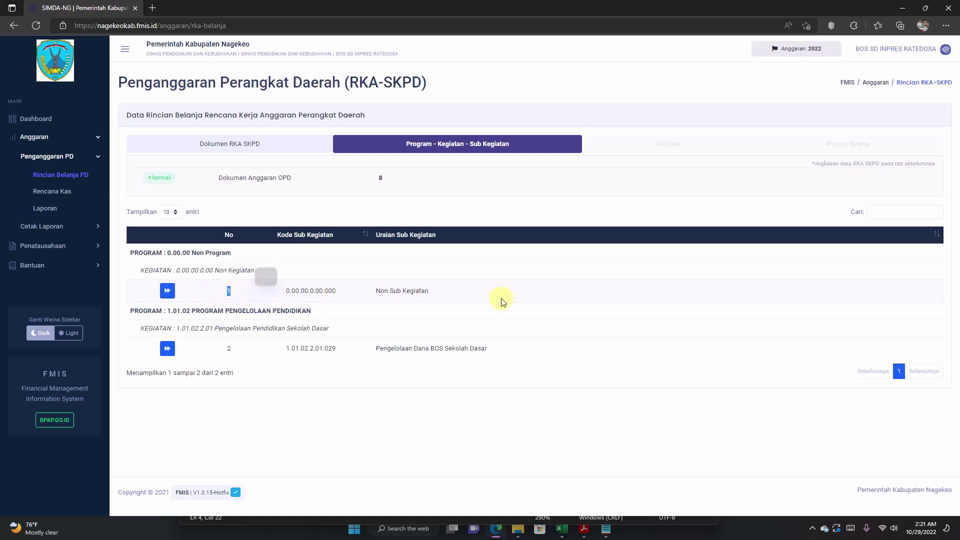
click(487, 301)
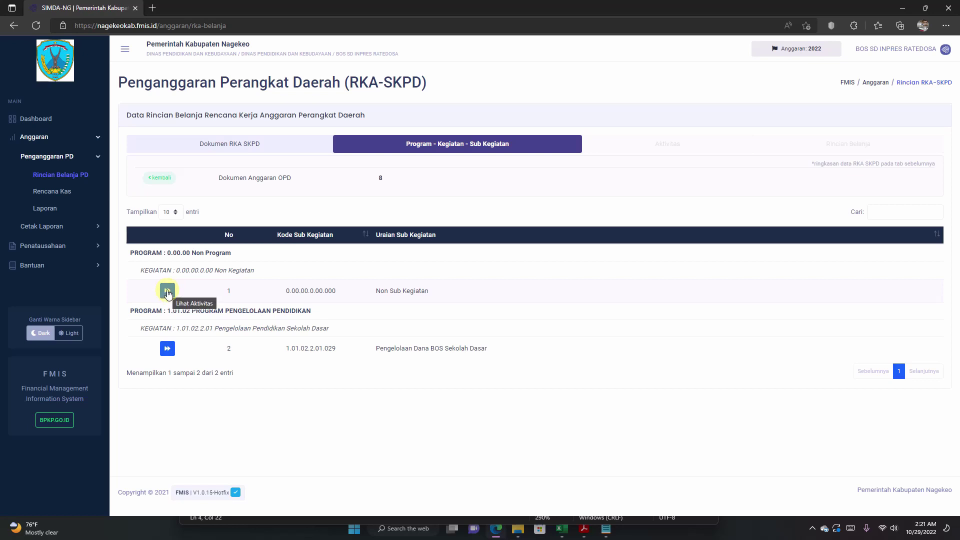
Step: Open Non Sub Kegiatan's Aktivitas tab, showing activity 29 Pendapatan Hibah Dana BOS - SD INPRES RATEDOSA
click(168, 291)
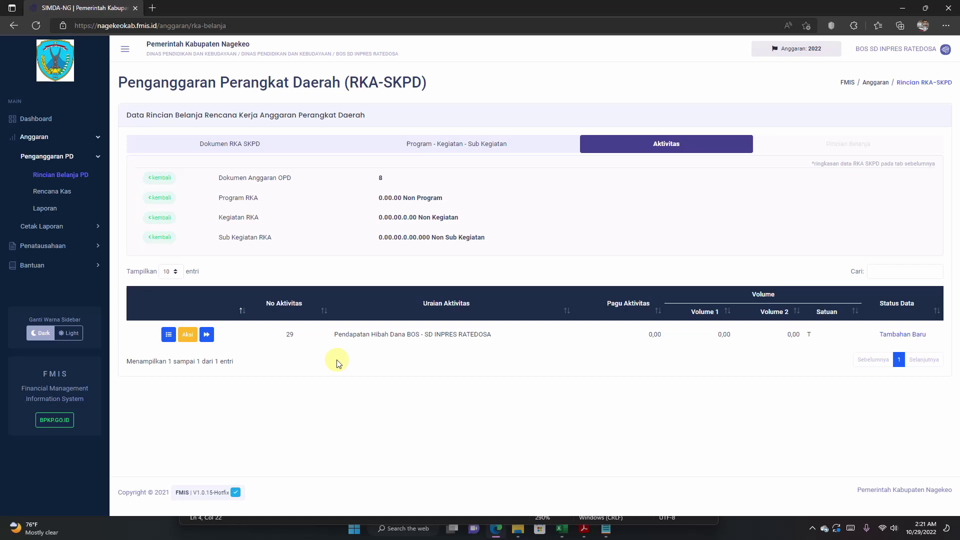
drag(300, 339, 501, 340)
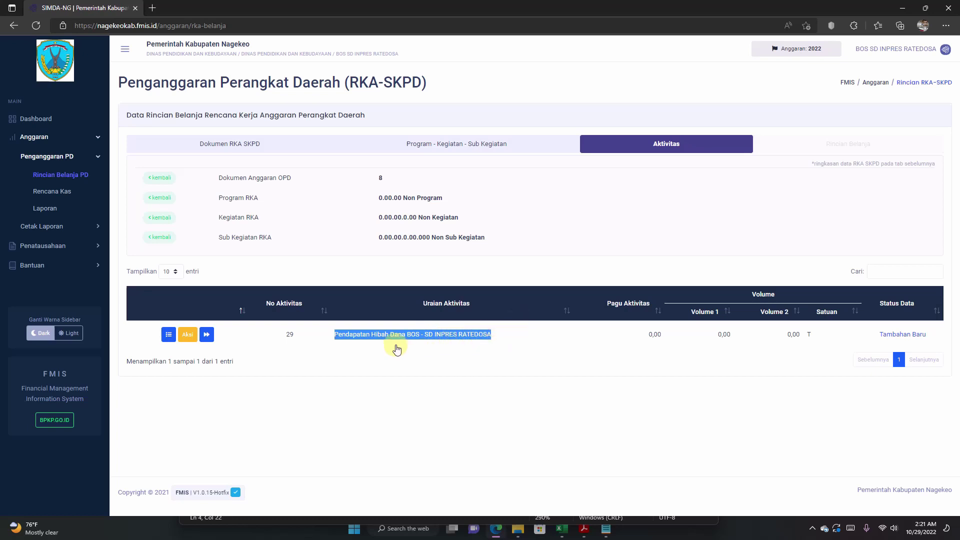
click(371, 352)
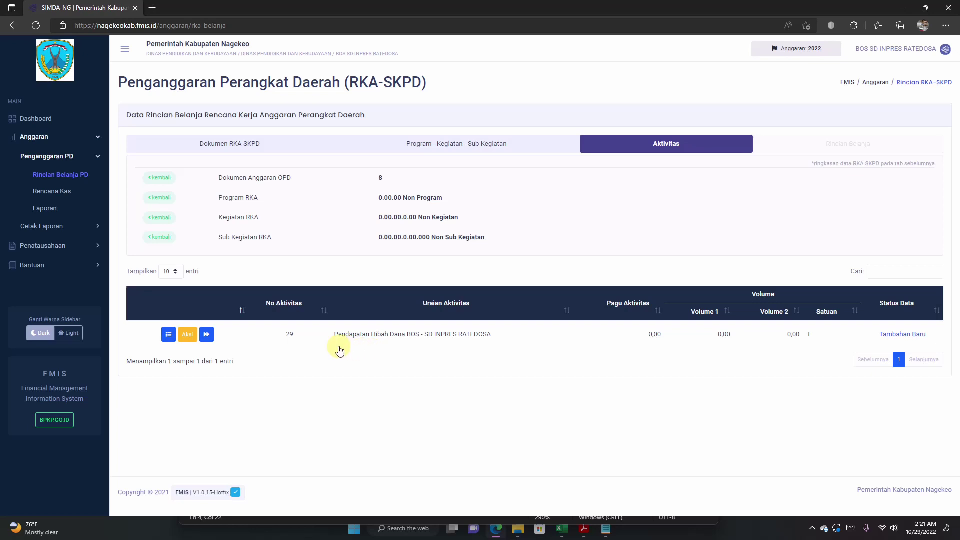
Step: Open the BOS grant activity's spending list and start a new Tambah Rincian Belanja item
click(207, 335)
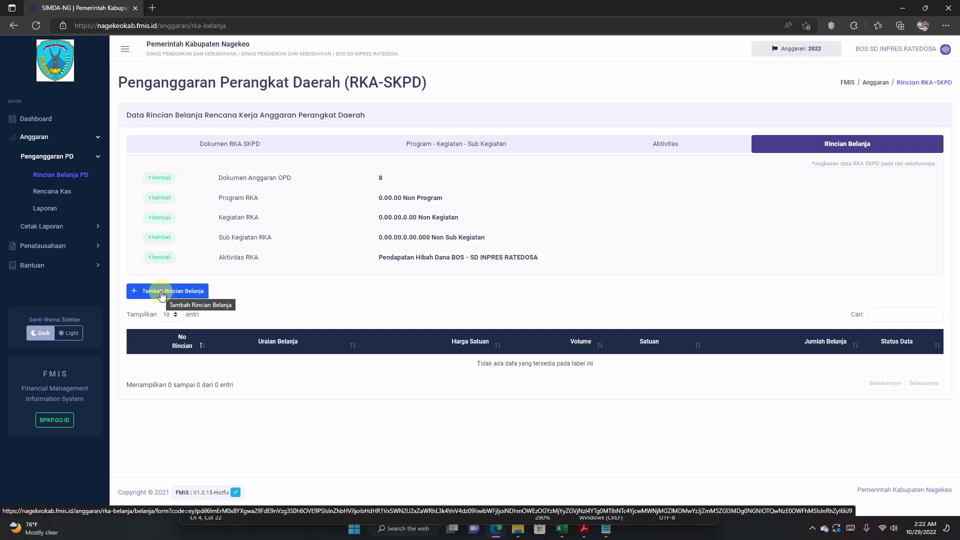
click(160, 293)
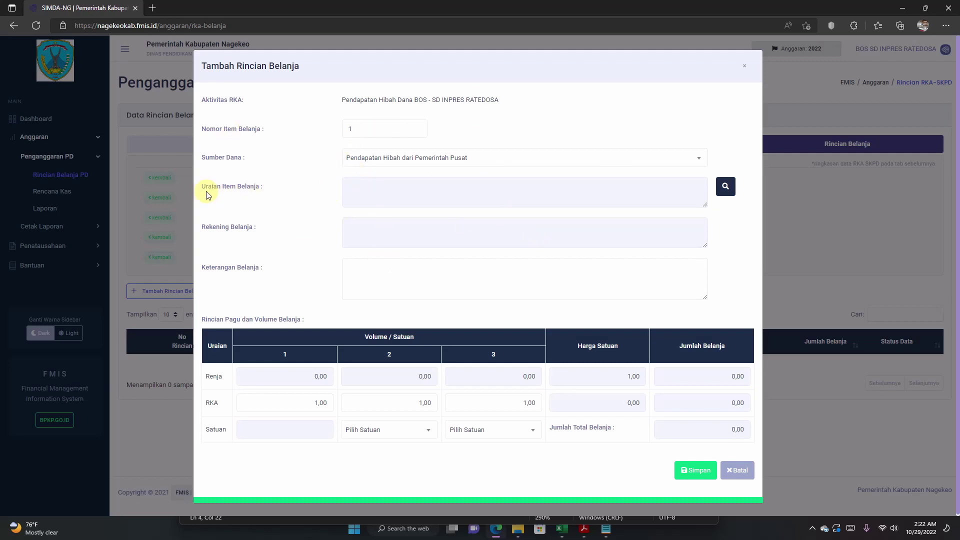
Step: Open the Data Standar Satuan Harga dan Kode Rekening lookup from the Uraian Item Belanja field
drag(204, 187, 269, 188)
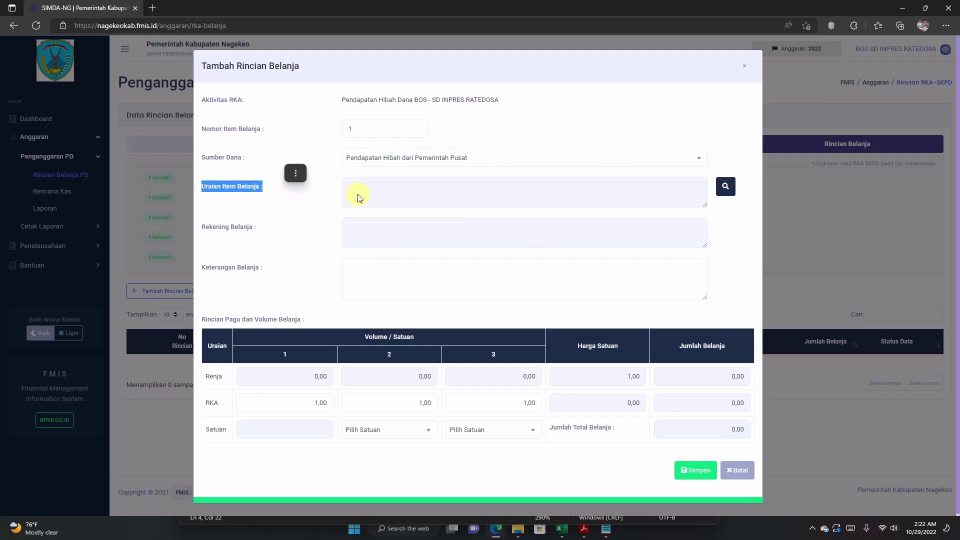
click(440, 198)
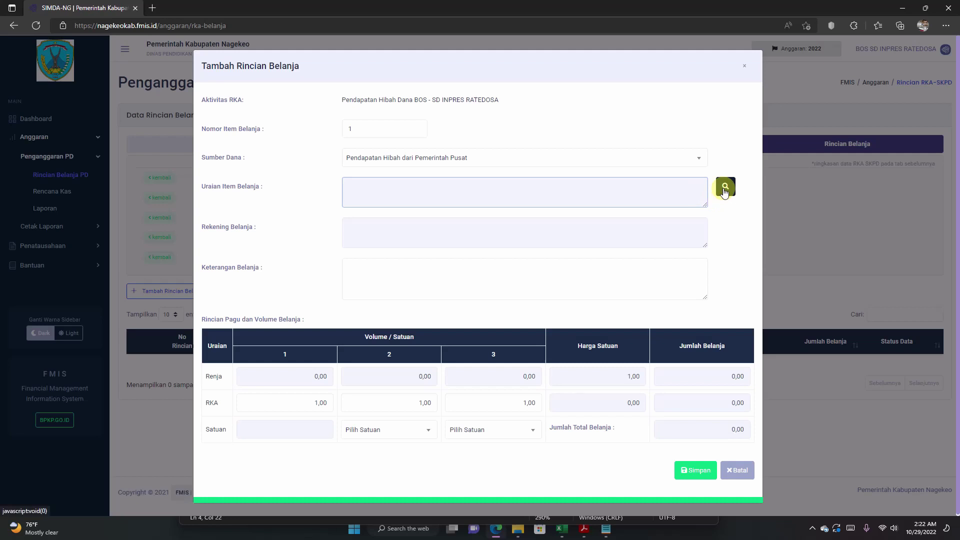
click(725, 191)
click(725, 188)
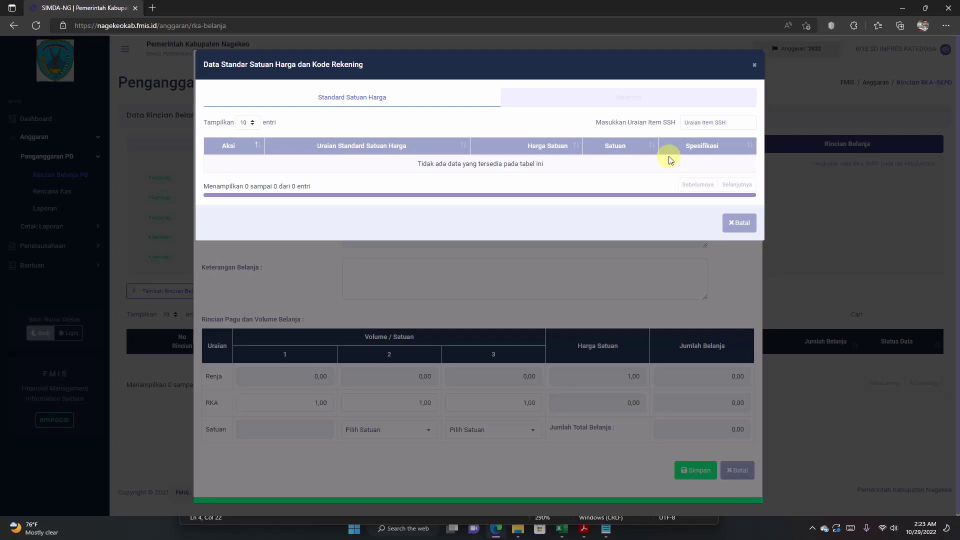
Step: Switch to the RKAS workbook's IDENTIFIKASI sheet and select F22, Pendapatan Hibah Dana BOS (169,200,000)
click(561, 530)
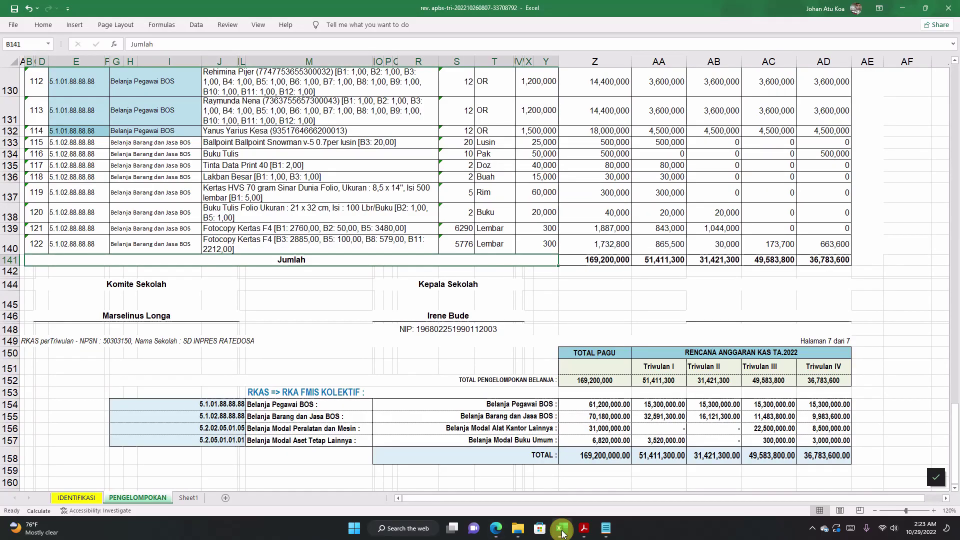
scroll(203, 393, up, 17)
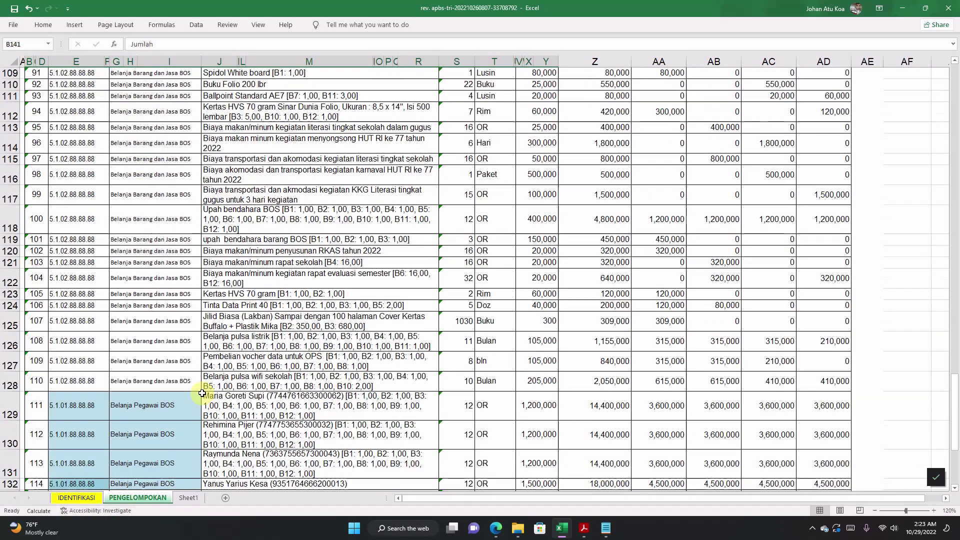
scroll(202, 394, up, 20)
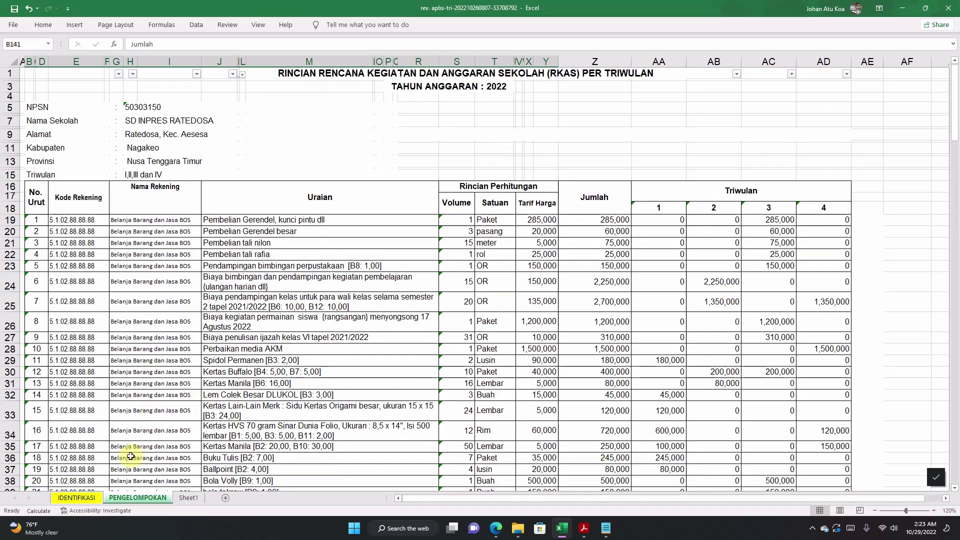
click(80, 498)
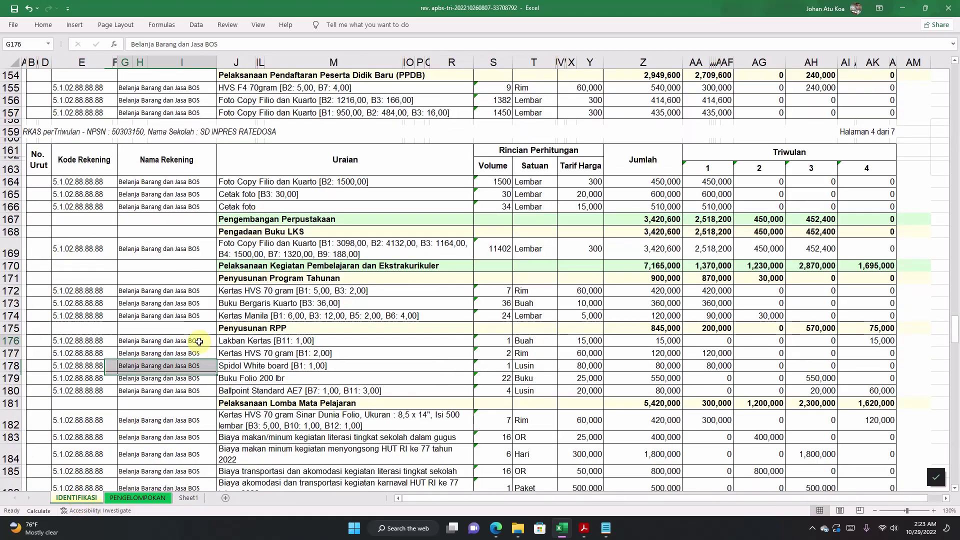
scroll(199, 341, up, 8)
scroll(199, 341, up, 20)
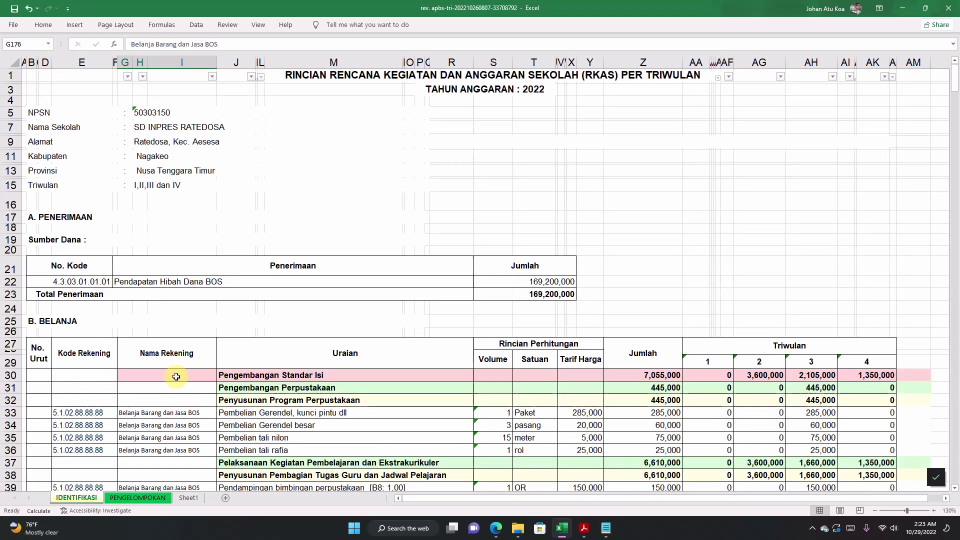
click(139, 283)
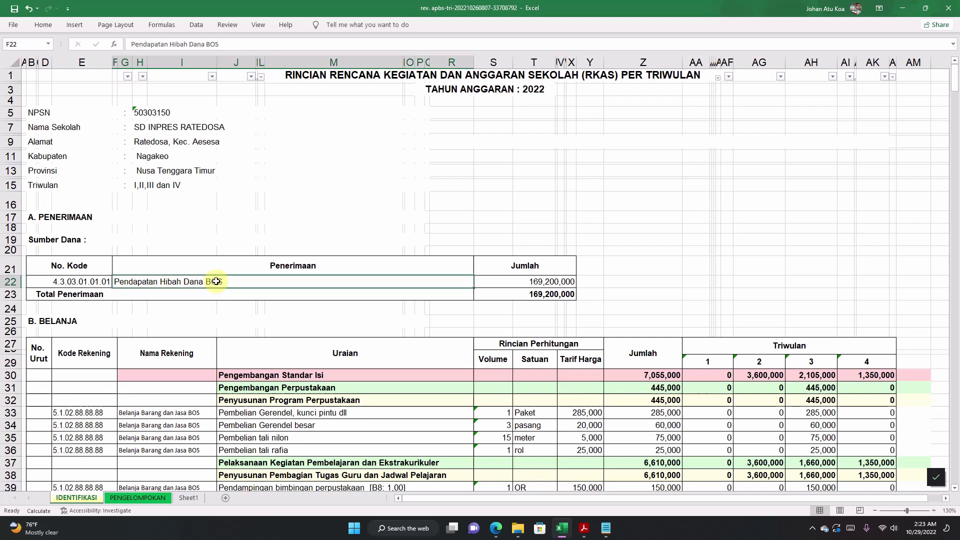
double_click(151, 281)
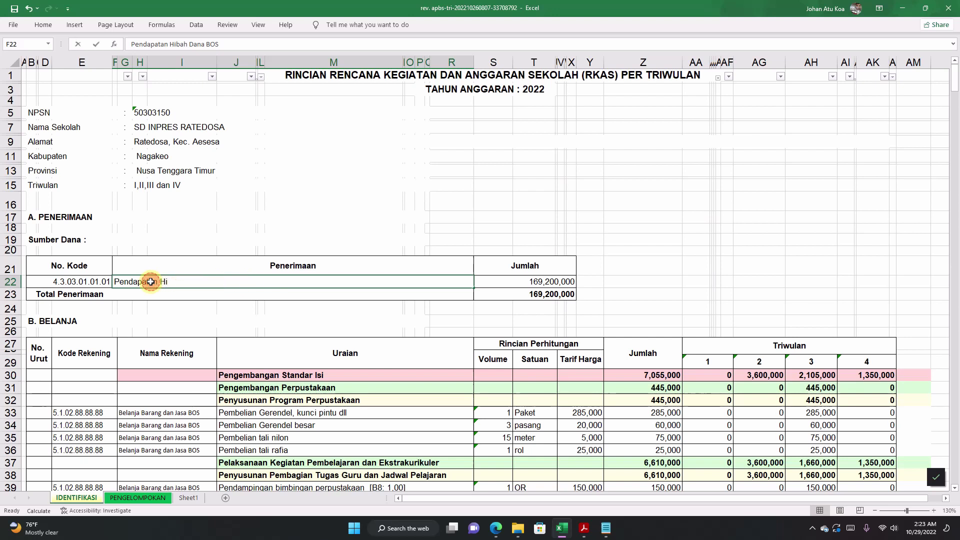
click(222, 321)
click(221, 276)
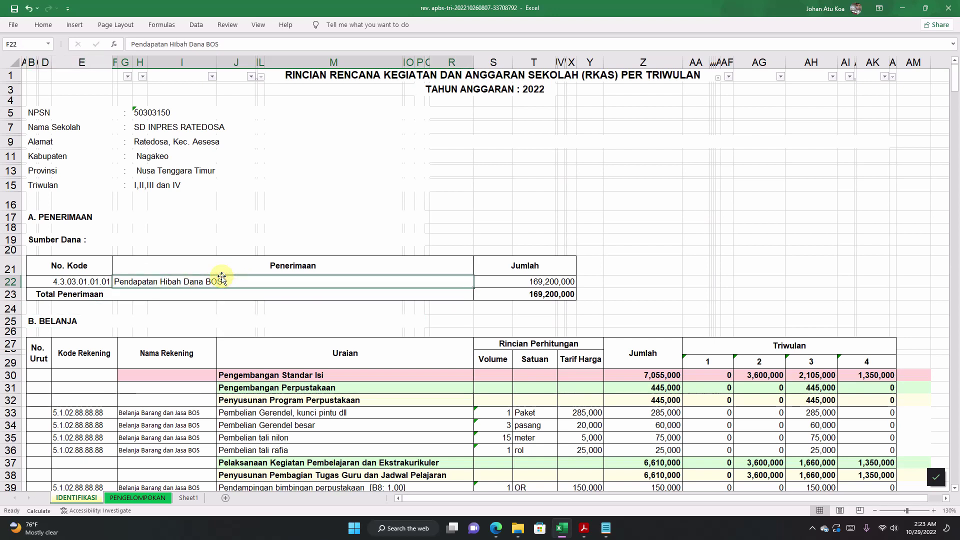
Step: Search the standard price items for 'Dana BOS'
click(497, 529)
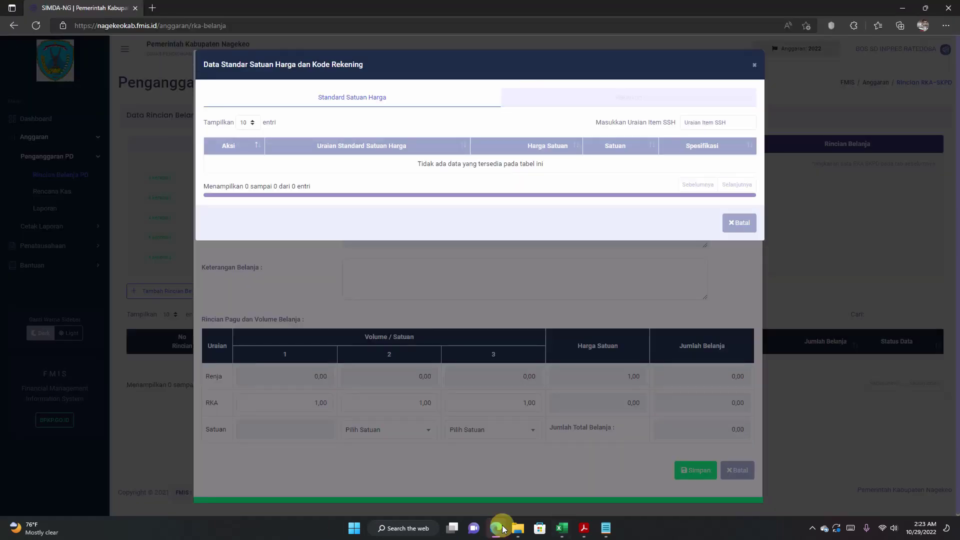
click(700, 122)
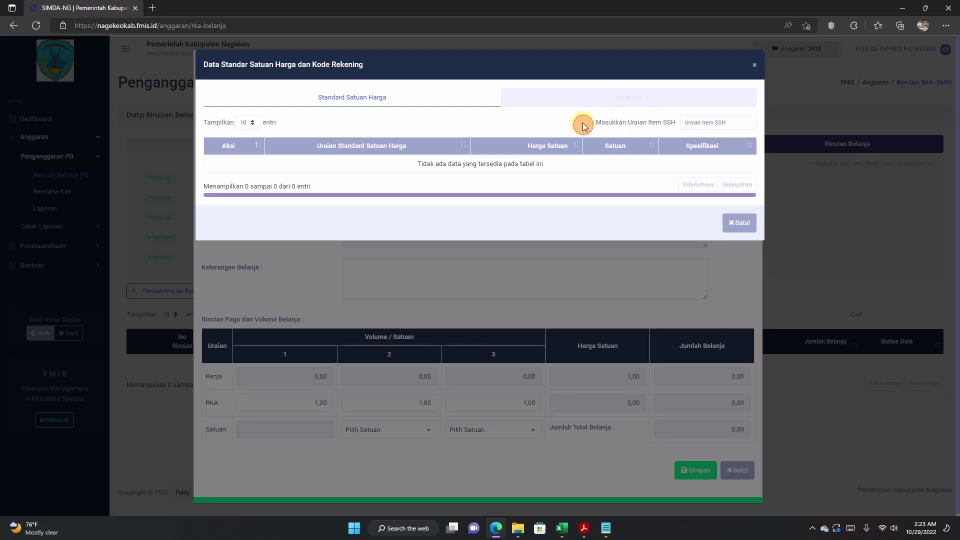
click(689, 124)
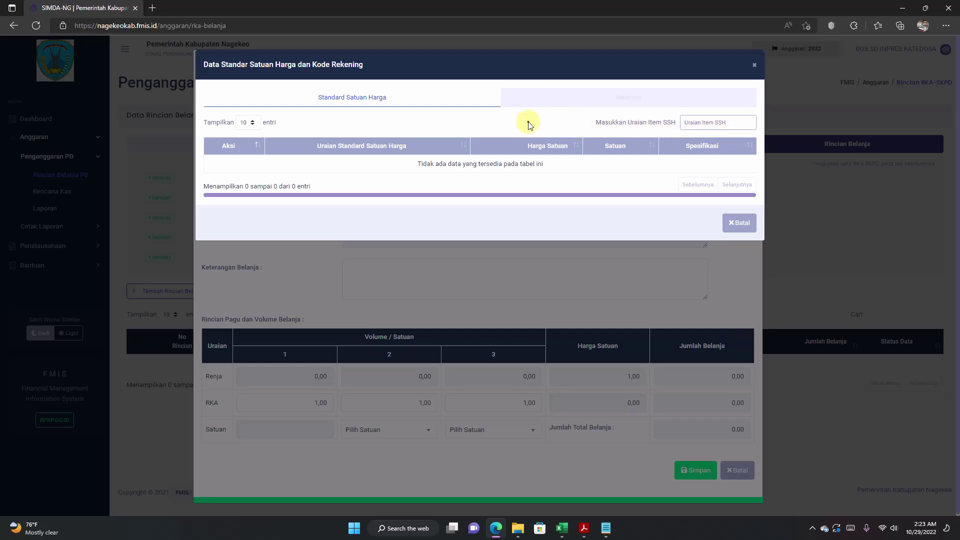
click(697, 123)
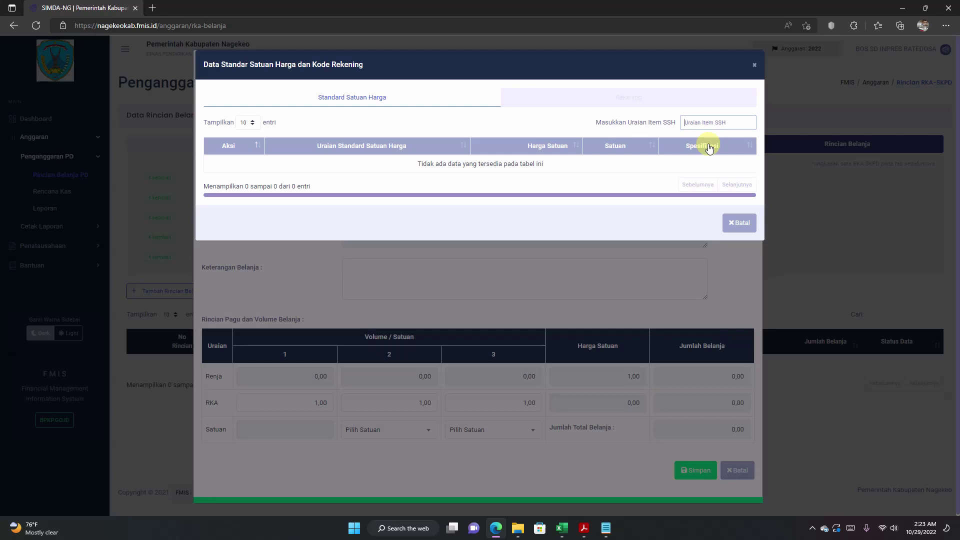
text(Dana BOS)
drag(720, 124, 645, 124)
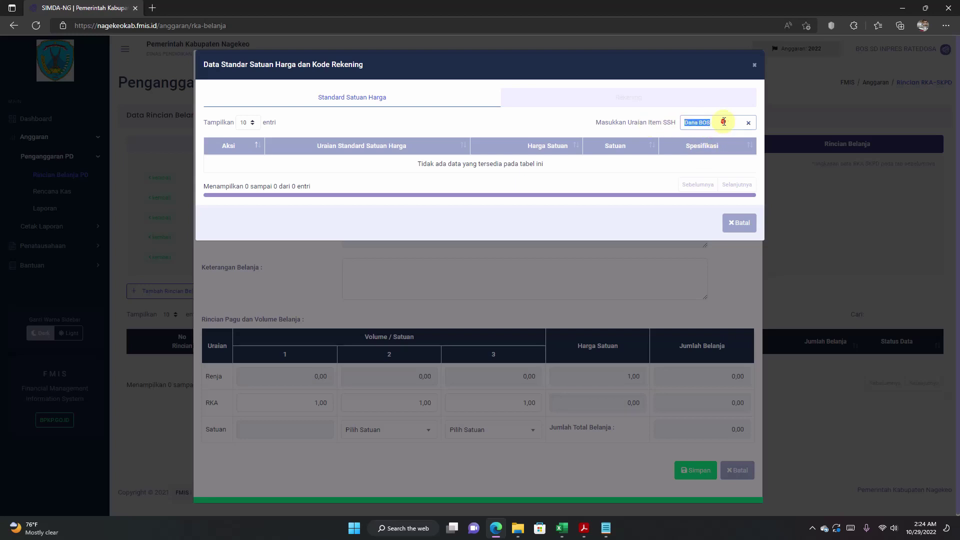
click(724, 121)
key(Return)
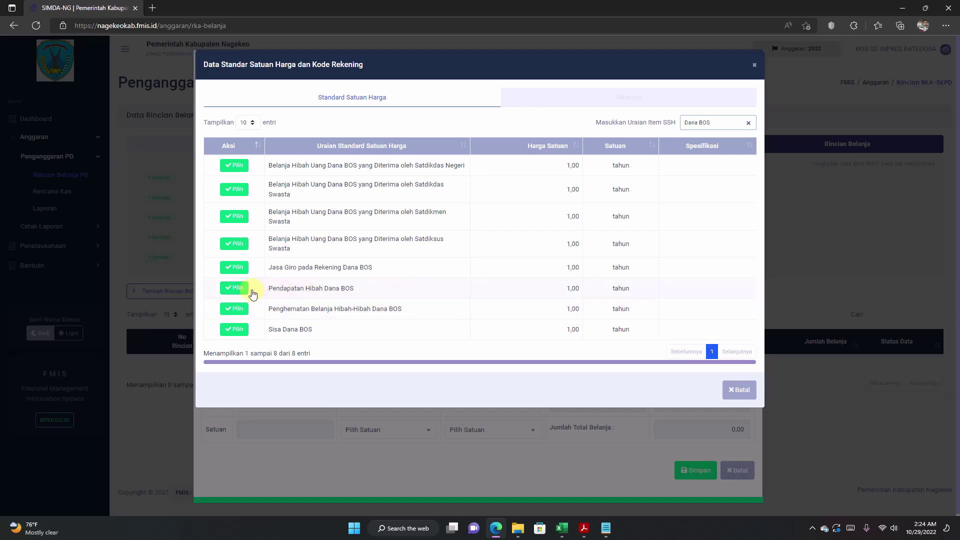
Step: Pick Pendapatan Hibah Dana BOS as the standard price item, with unit tahun and price 1,00
drag(265, 289, 359, 295)
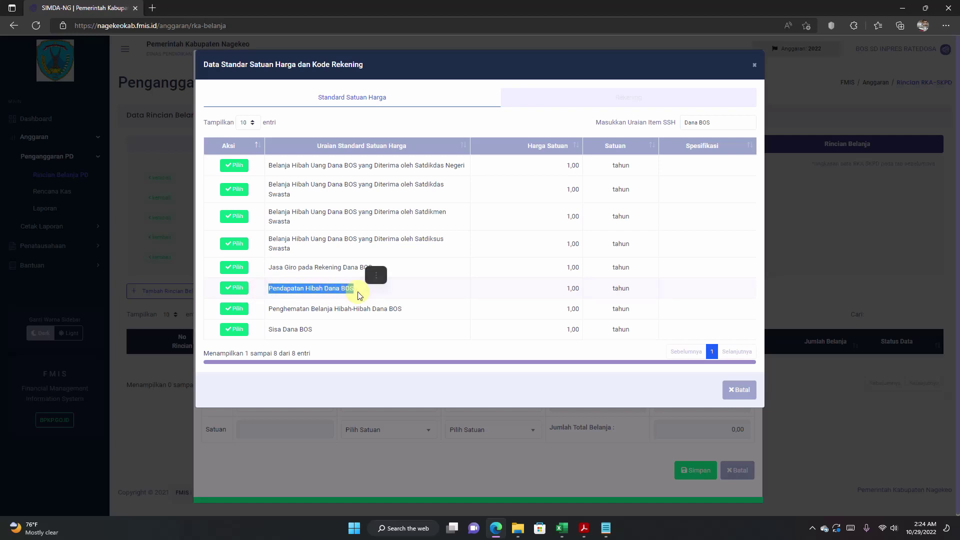
click(270, 290)
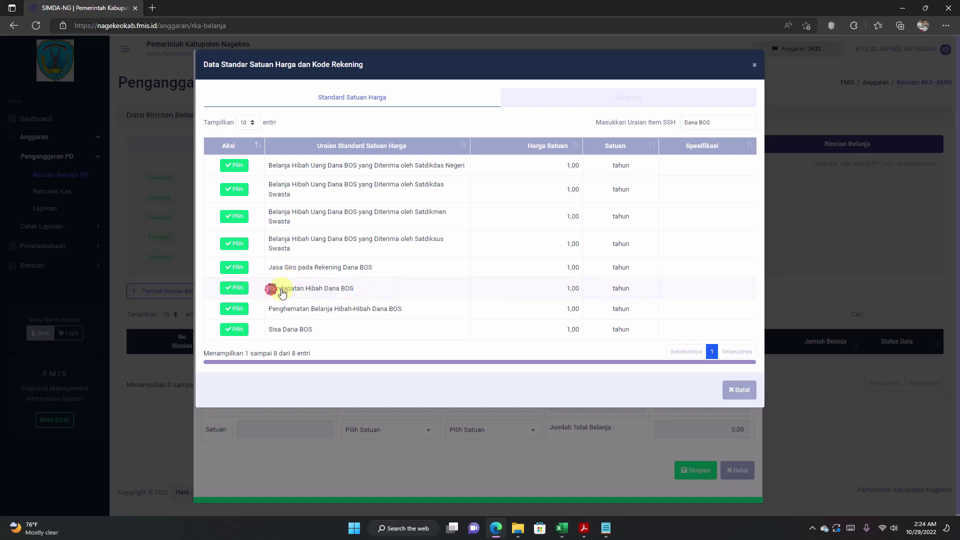
drag(282, 292, 359, 295)
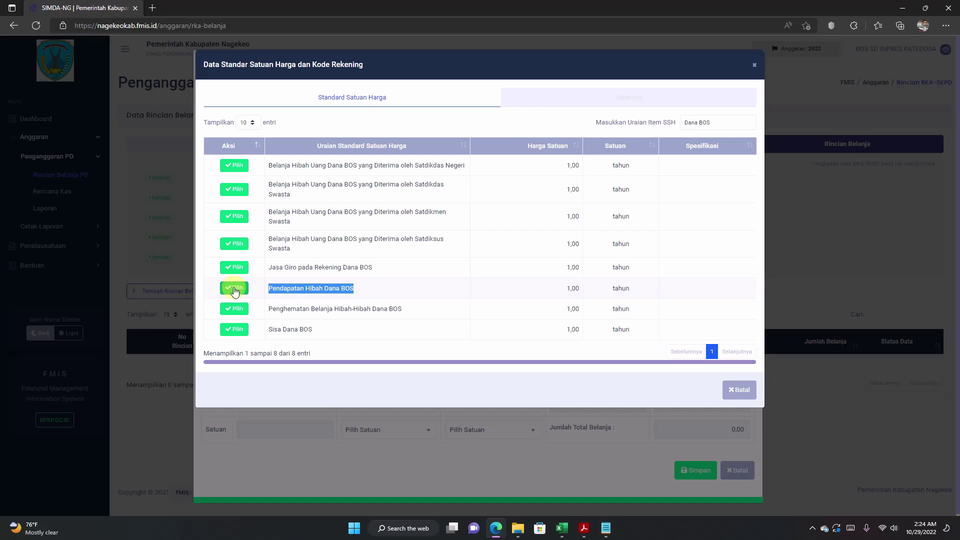
click(234, 288)
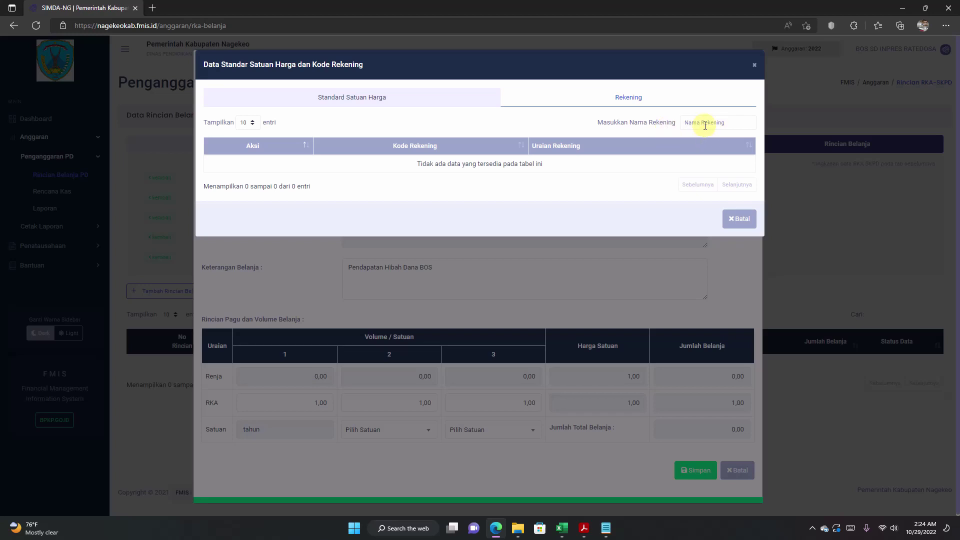
Step: Search accounts for 'Dana BOS' and select 4.3.03.01.01.0001 Pendapatan Hibah Dana BOS
click(705, 122)
text(Dana BOS)
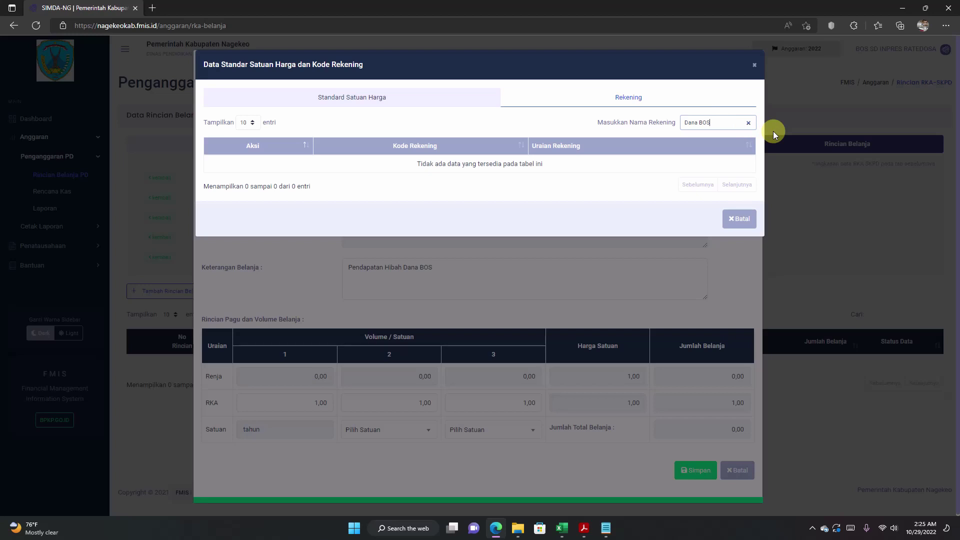
key(Return)
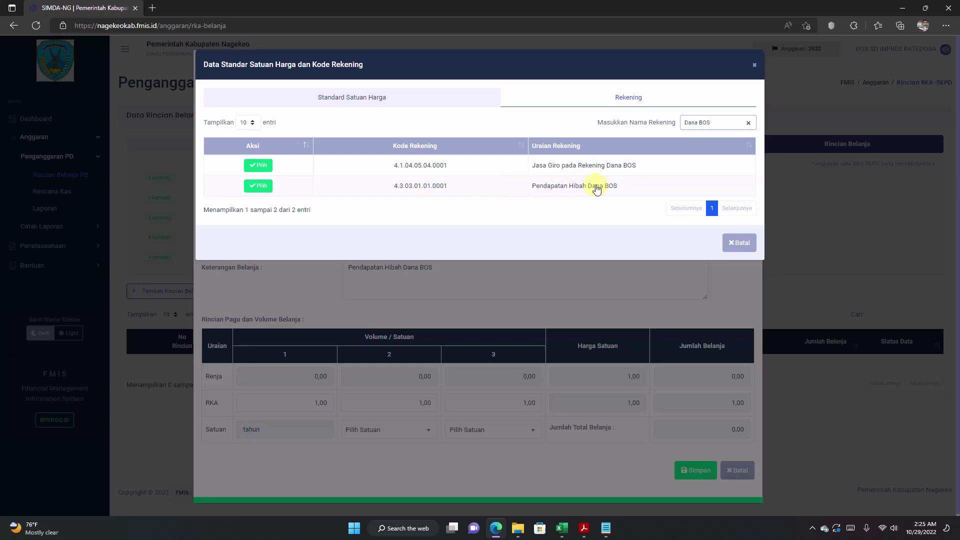
click(392, 186)
drag(393, 186, 460, 187)
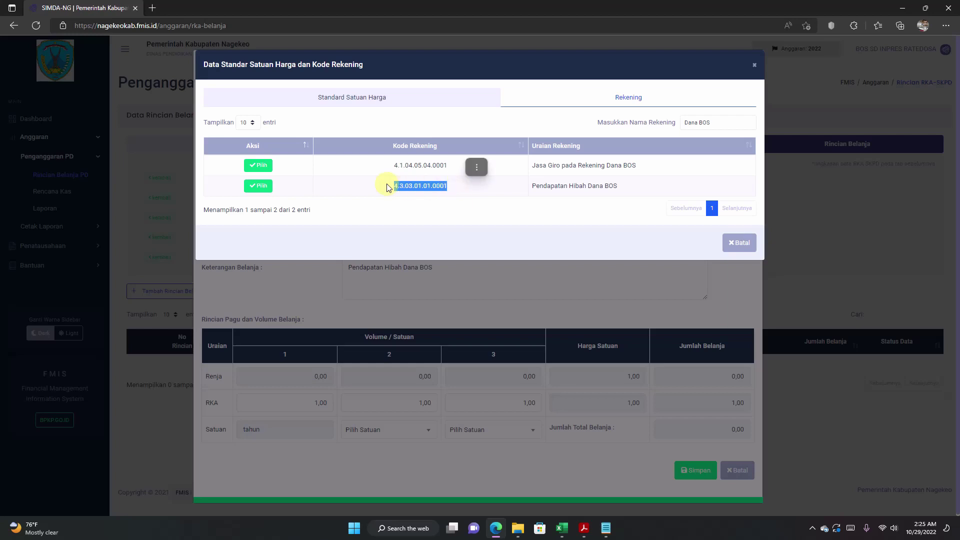
drag(361, 186, 574, 188)
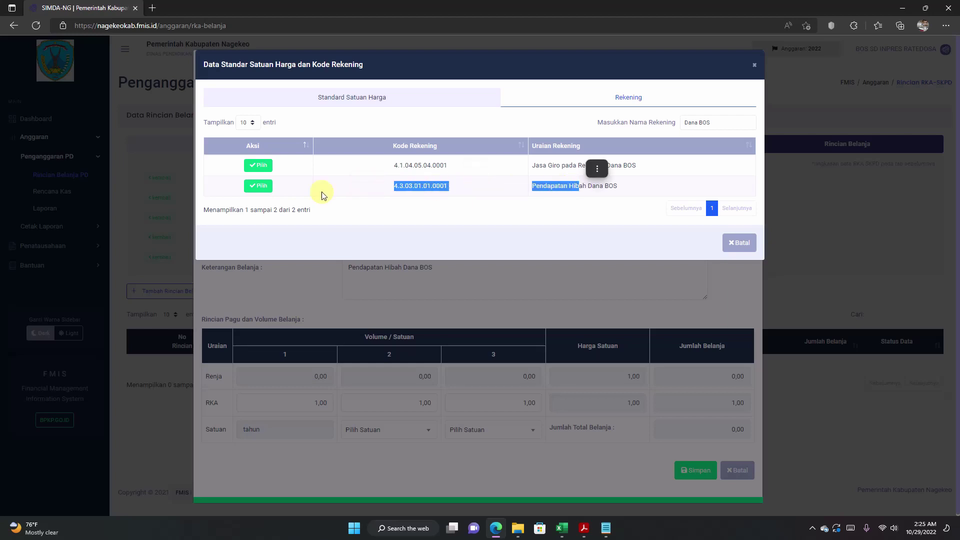
click(328, 195)
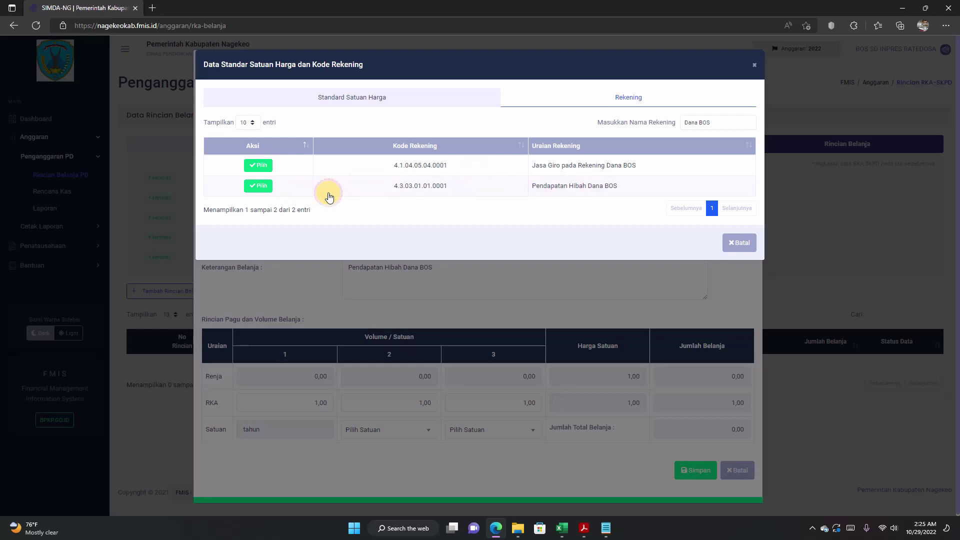
click(259, 187)
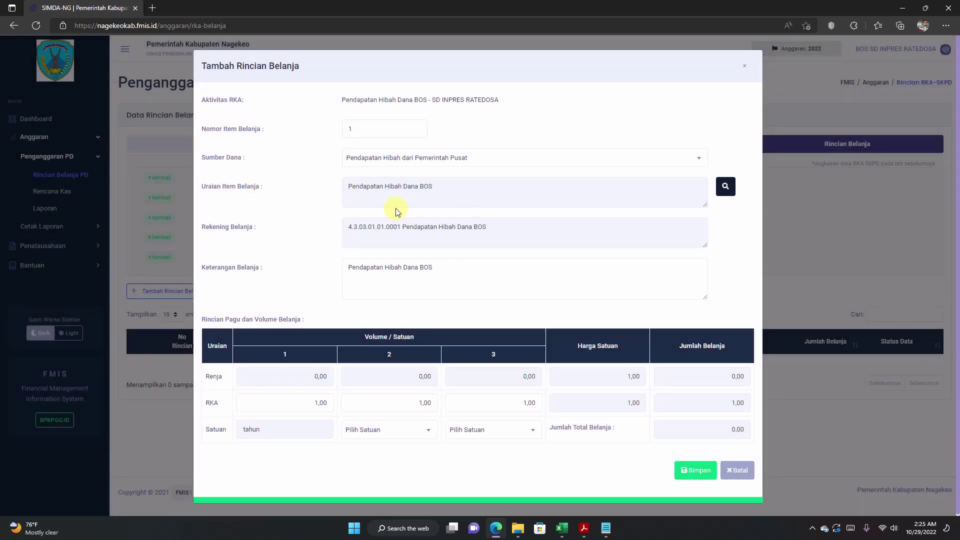
Step: Review the Uraian, Rekening and Keterangan entries, then bring the RKAS workbook forward in Excel
click(443, 194)
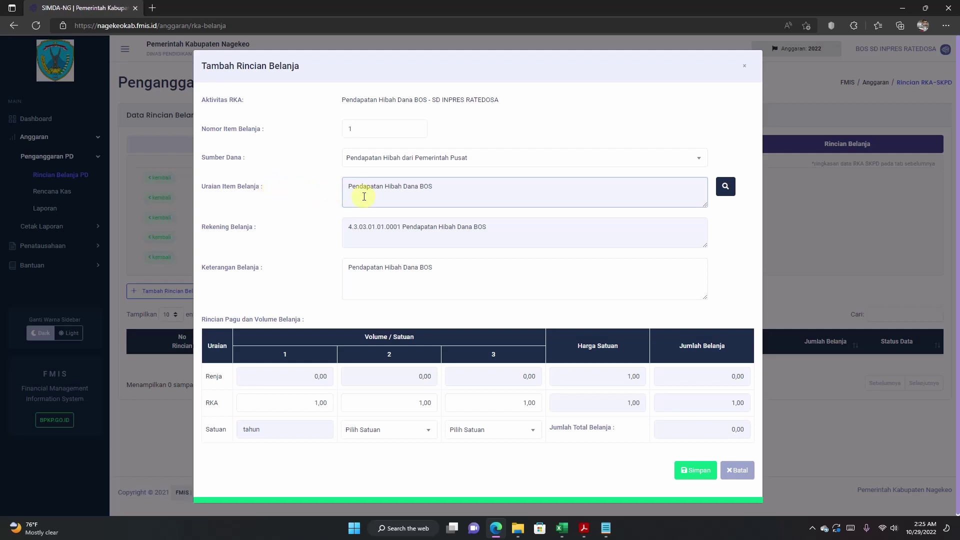
drag(351, 190, 458, 189)
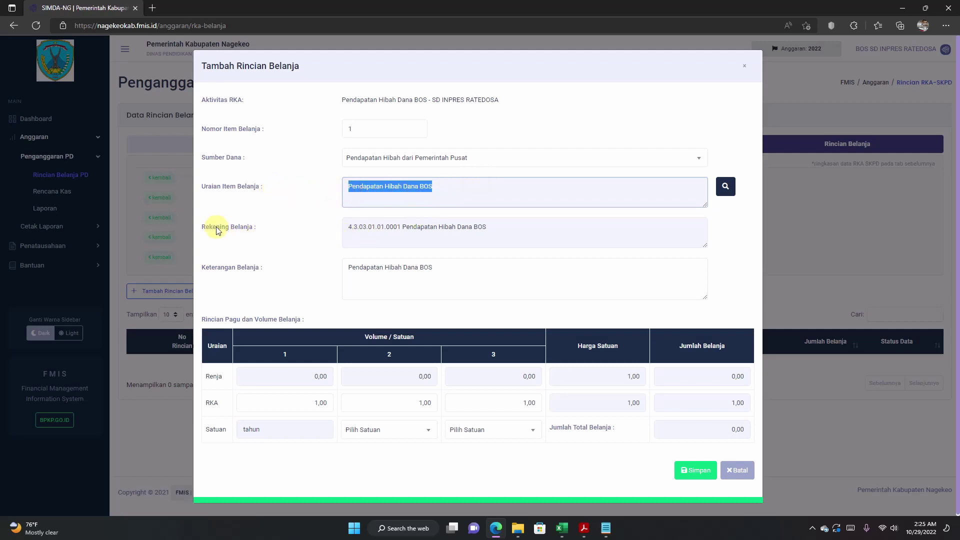
drag(216, 226, 280, 227)
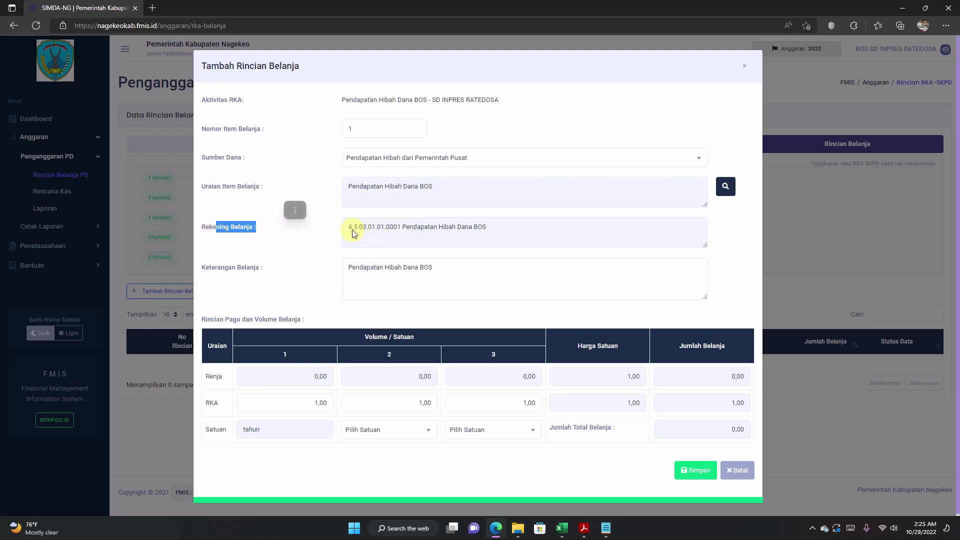
click(502, 228)
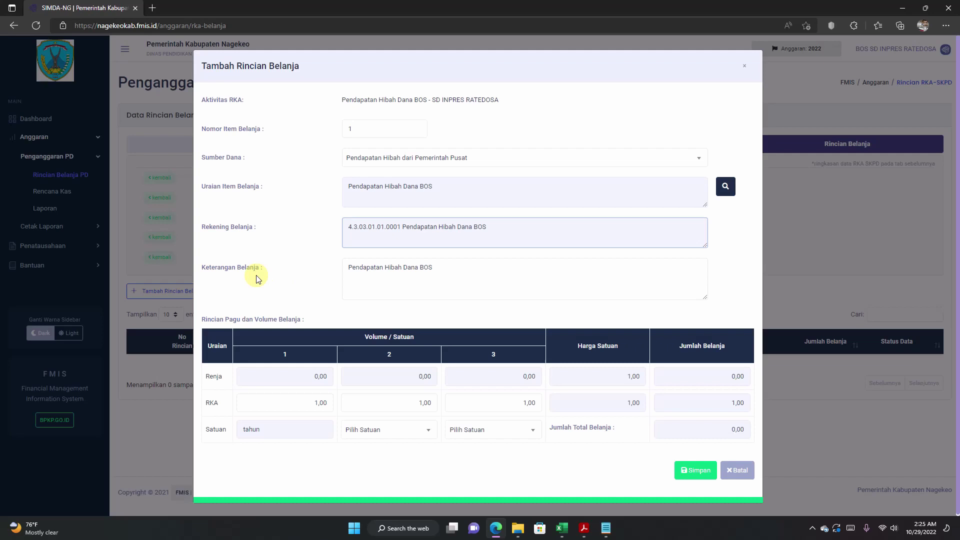
click(391, 270)
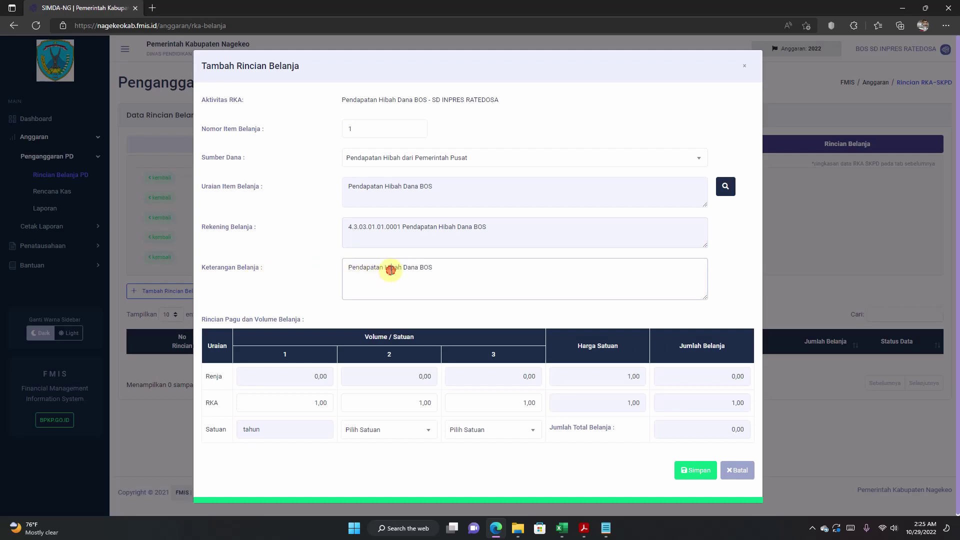
click(450, 269)
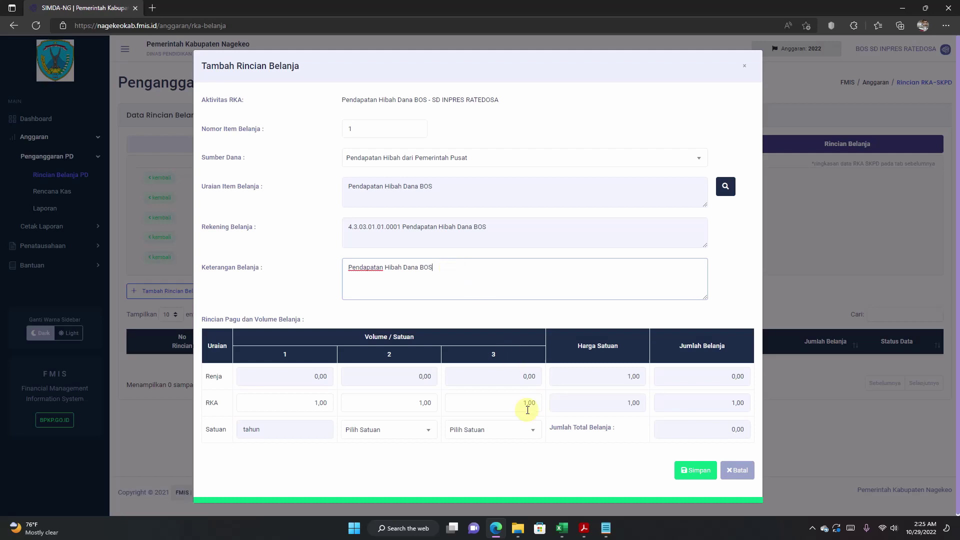
click(561, 529)
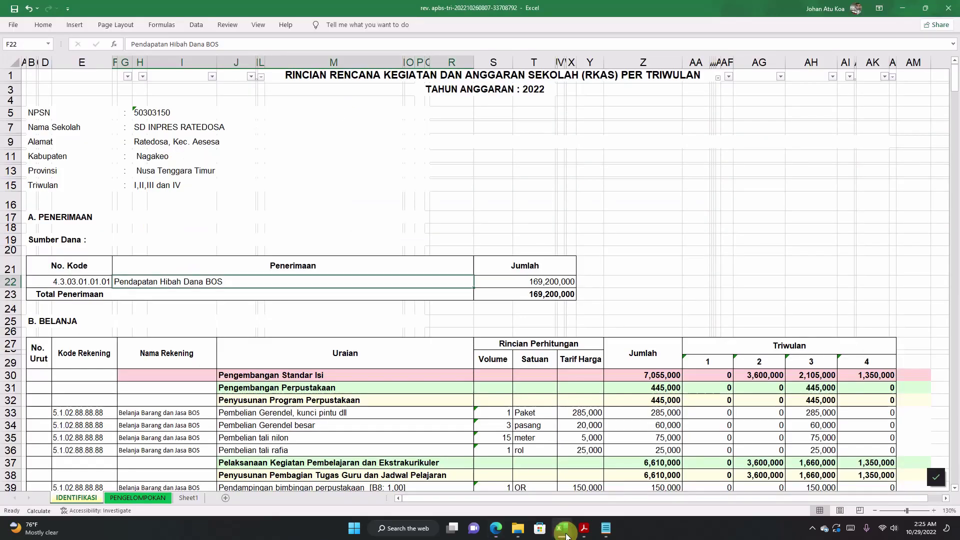
Step: Copy the 169200000 receipts total for Pendapatan Hibah Dana BOS from Excel cell S22
click(502, 282)
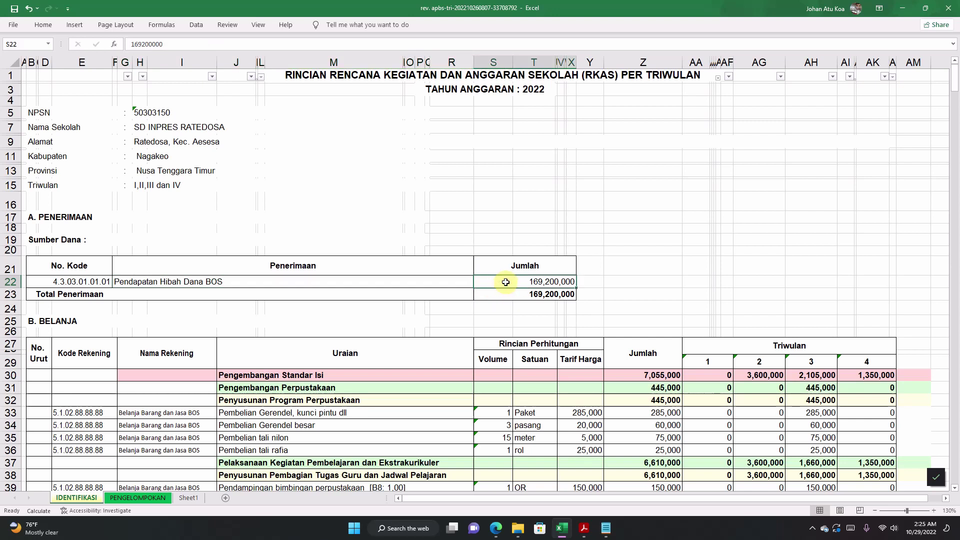
click(447, 284)
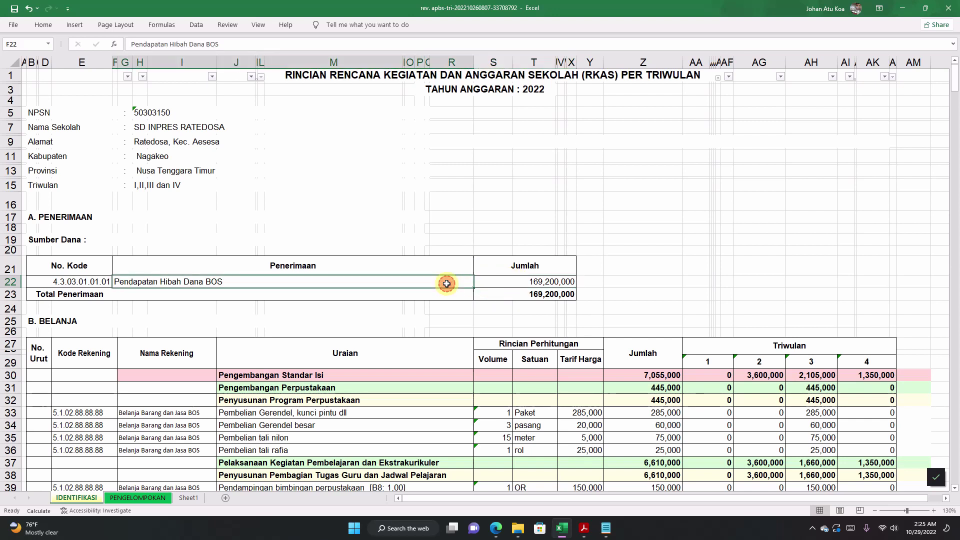
click(512, 284)
double_click(512, 284)
drag(512, 283, 576, 283)
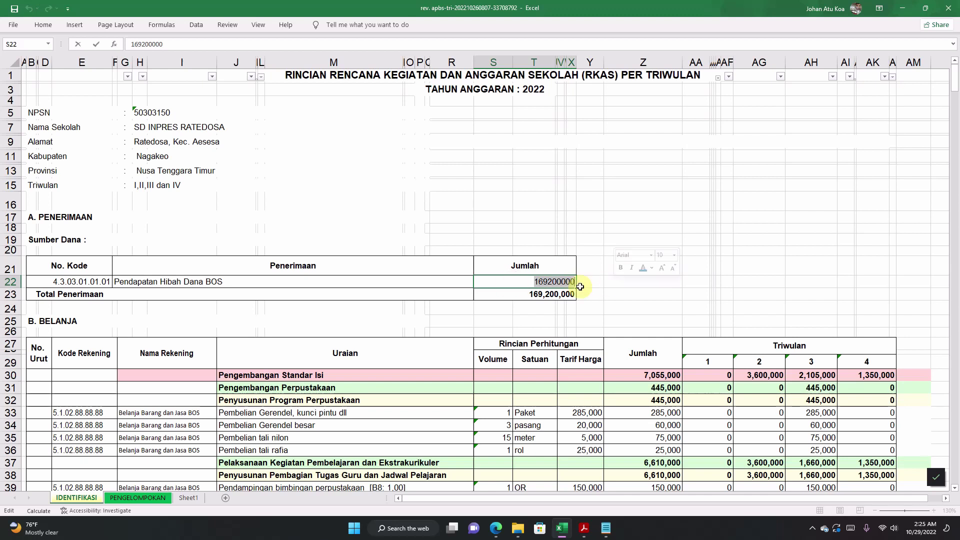
right_click(545, 285)
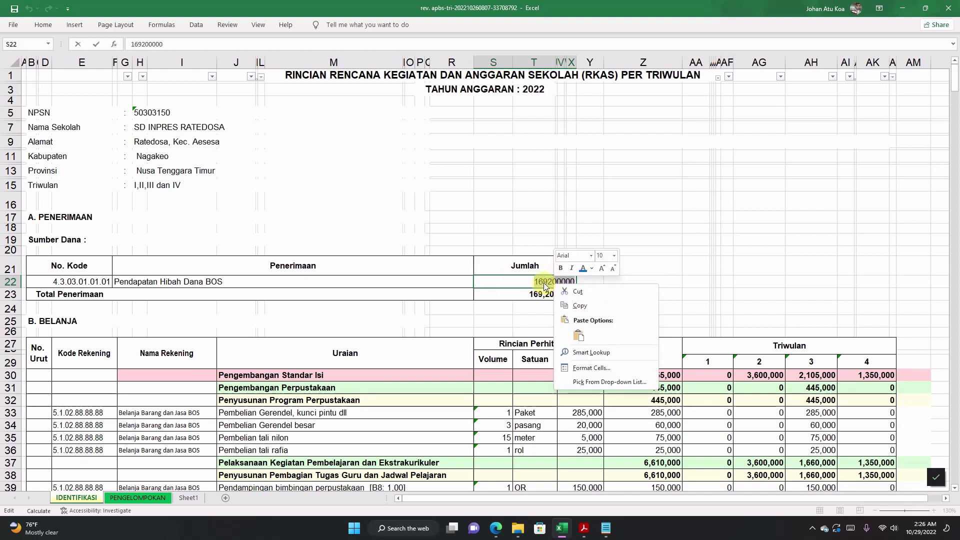
click(578, 306)
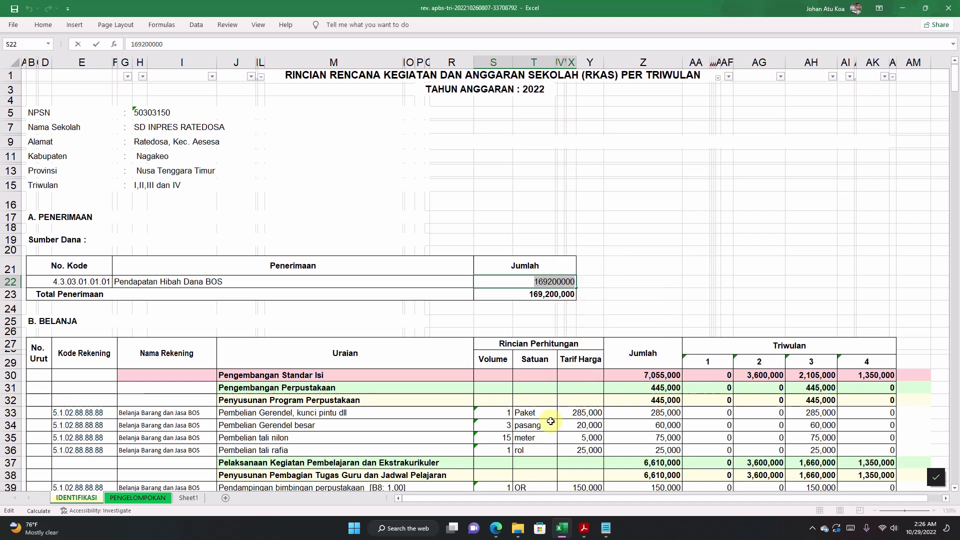
Step: Paste the copied 169200000 amount into the first RKA volume field of the spending detail form
click(496, 529)
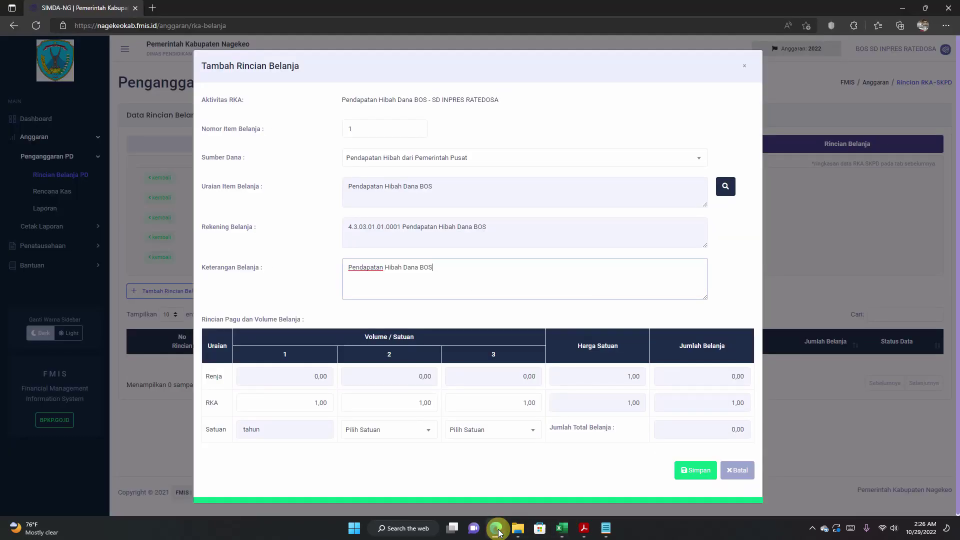
click(287, 402)
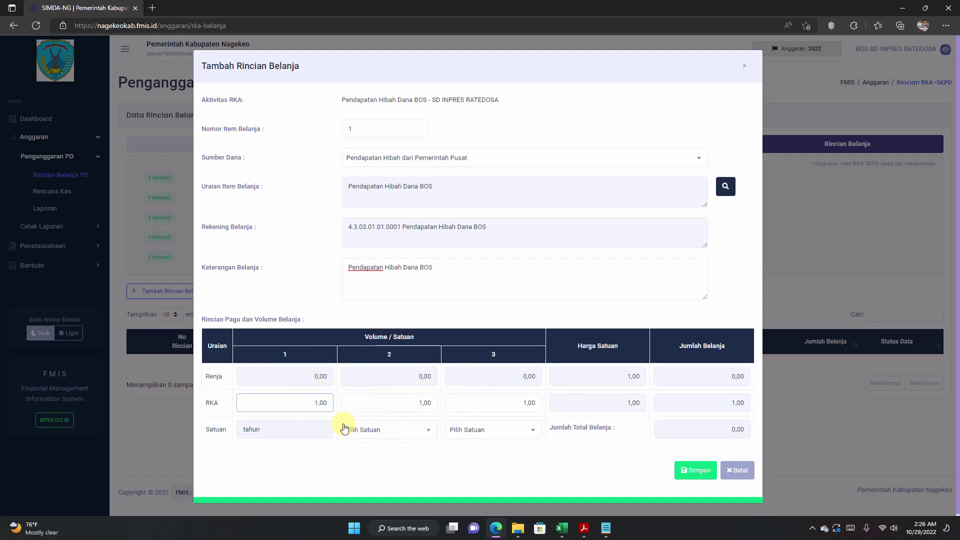
drag(232, 403, 213, 403)
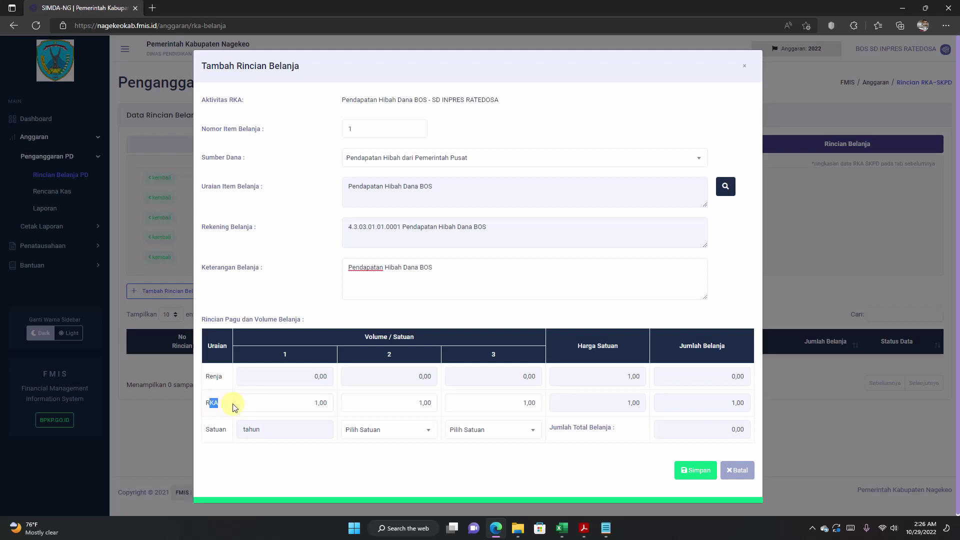
double_click(209, 402)
click(278, 402)
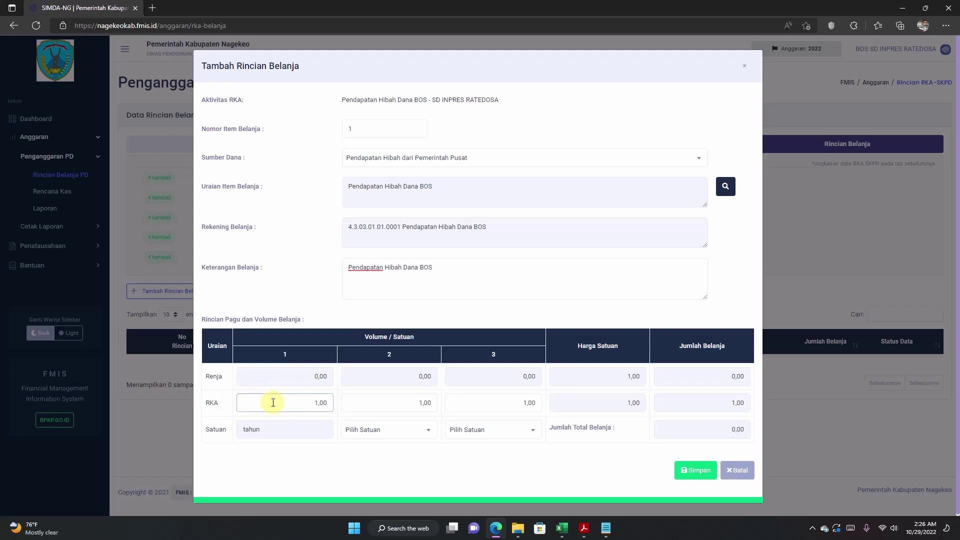
drag(306, 402, 356, 402)
click(283, 402)
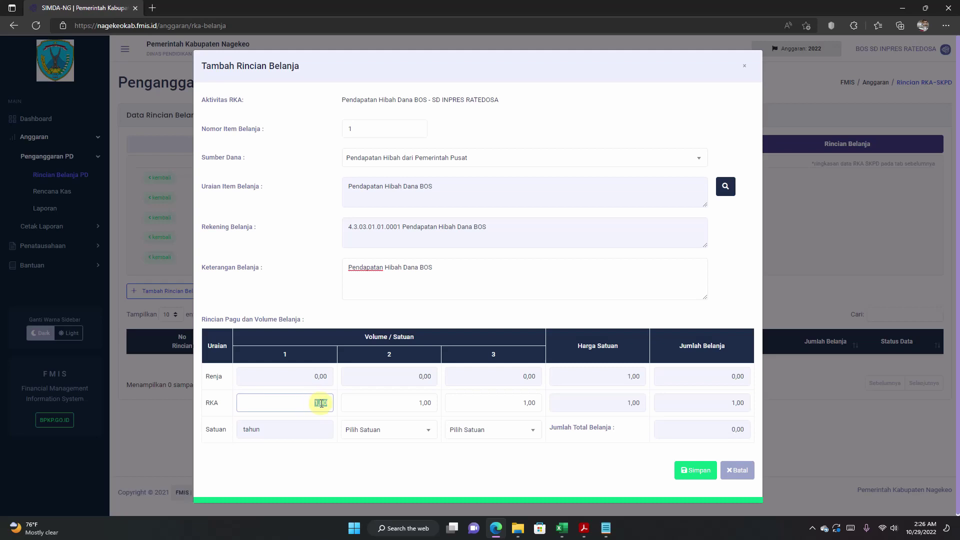
right_click(322, 403)
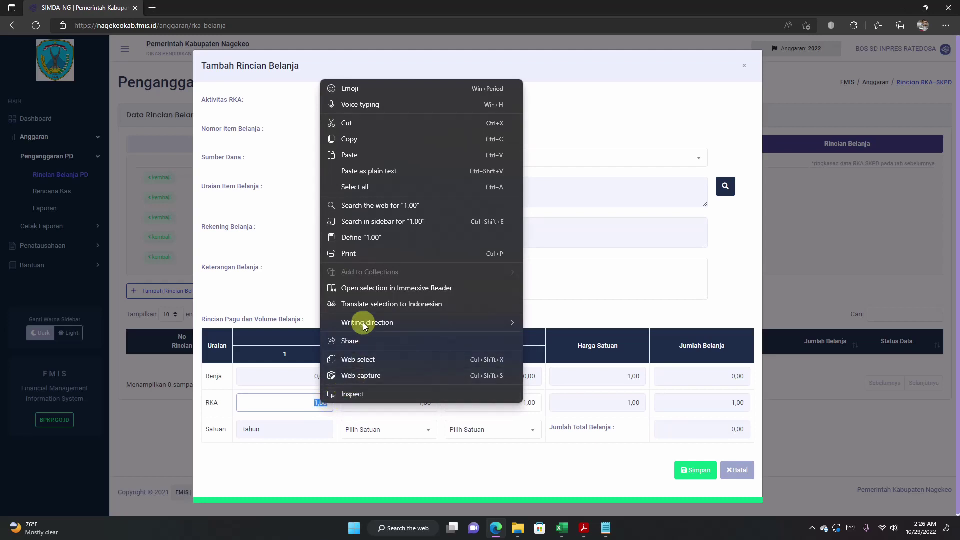
click(356, 156)
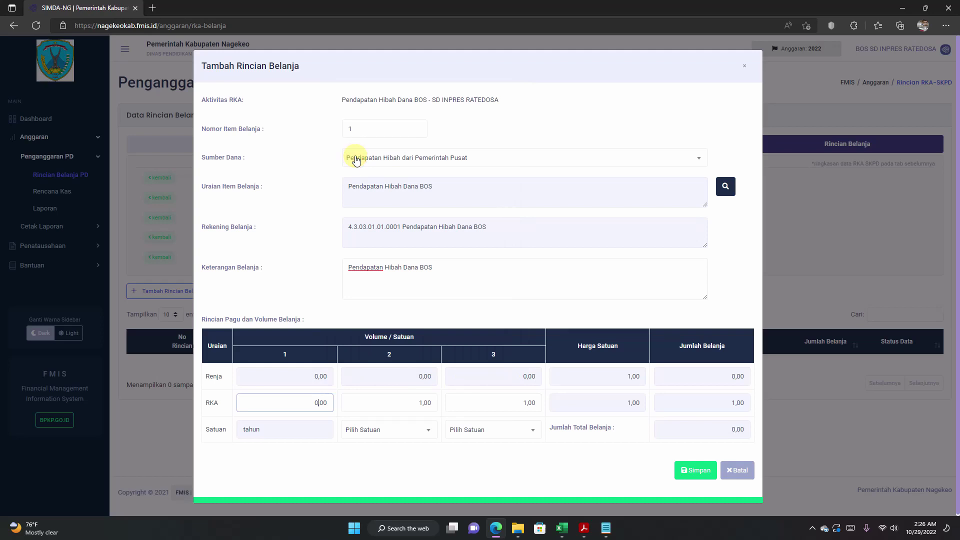
Step: Clear the leftover 0,00 and re-paste so the first RKA volume reads 169.200.000,00
click(298, 402)
double_click(297, 403)
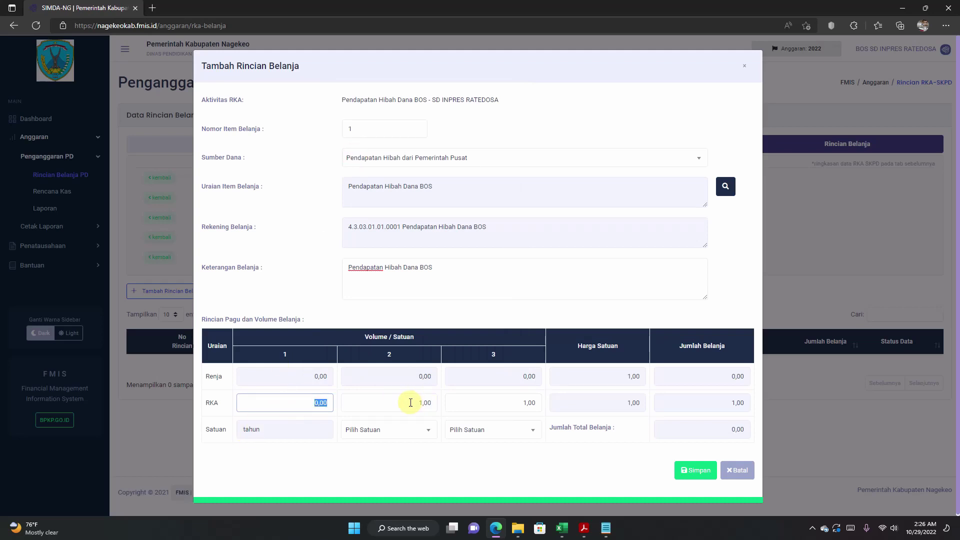
key(BackSpace)
double_click(306, 403)
text(169.200.000,00)
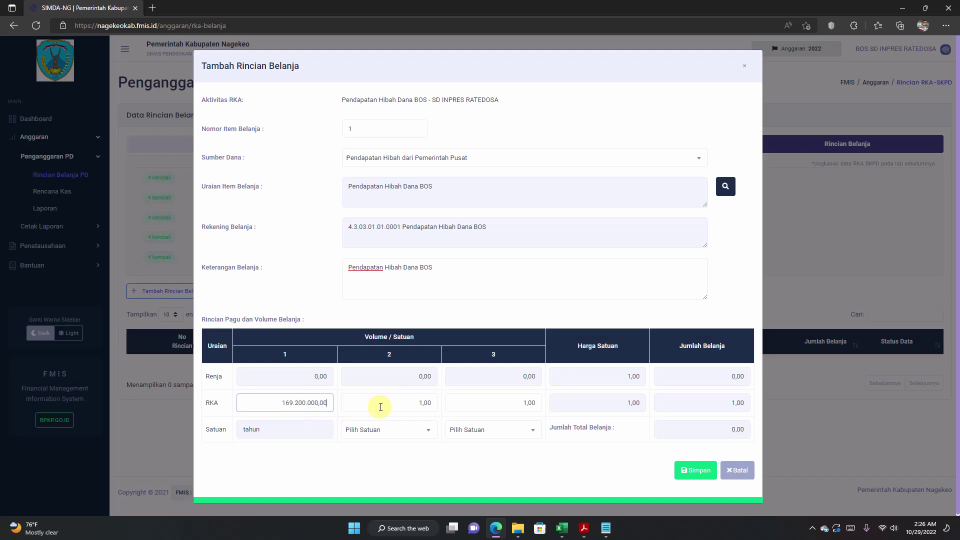
double_click(293, 402)
key(ctrl+c)
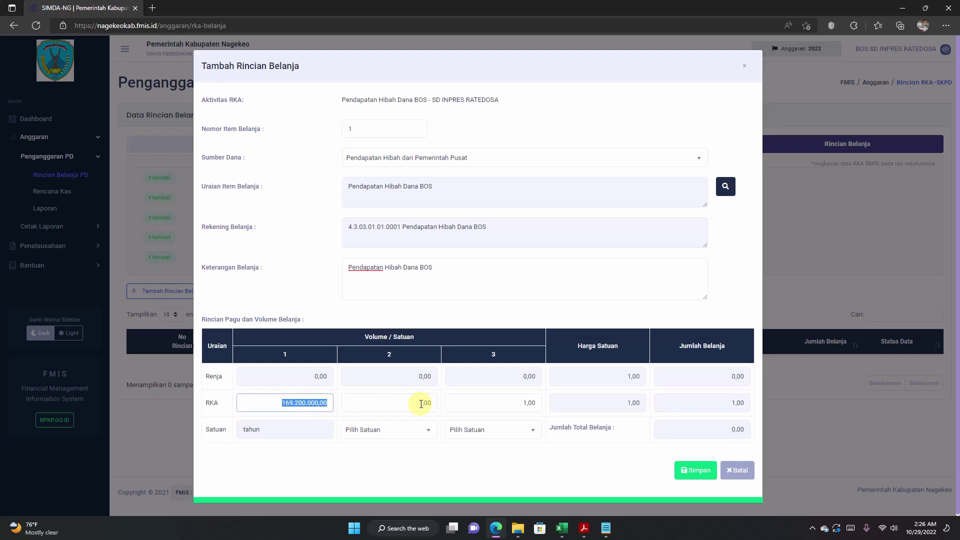
key(BackSpace)
double_click(315, 404)
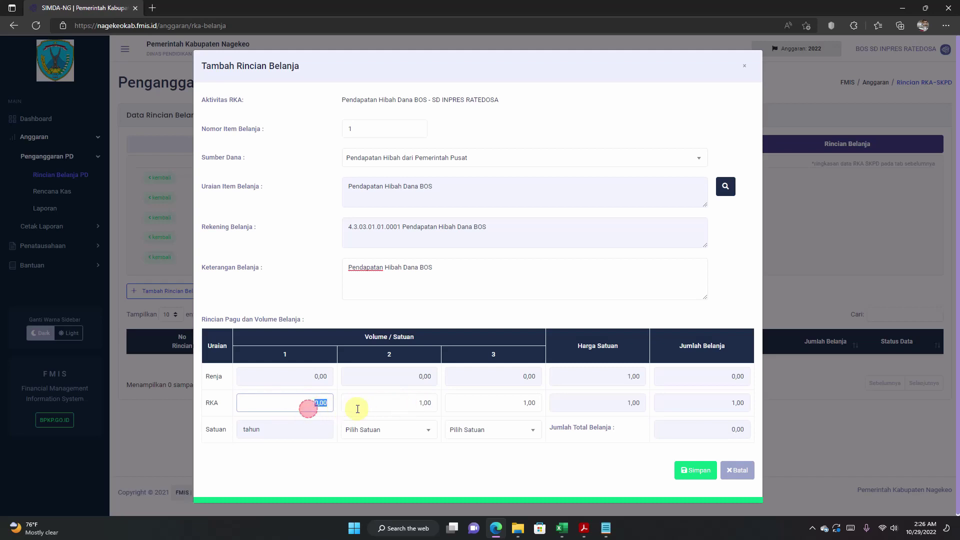
click(319, 403)
drag(307, 404, 381, 407)
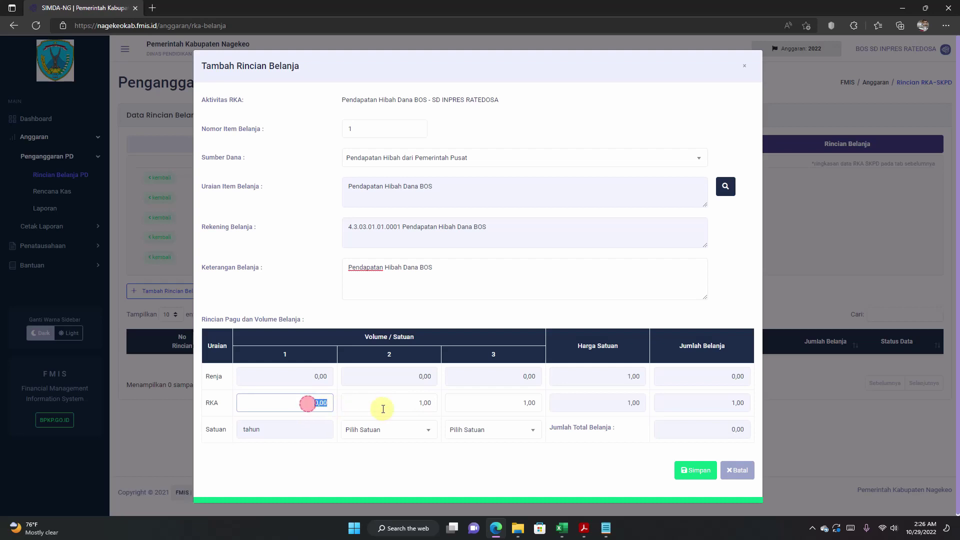
right_click(316, 403)
click(355, 154)
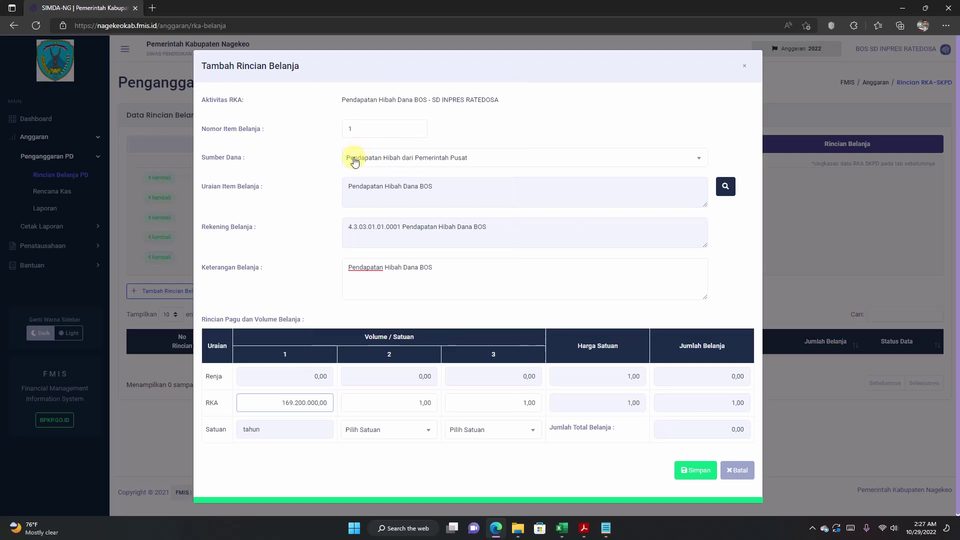
click(281, 403)
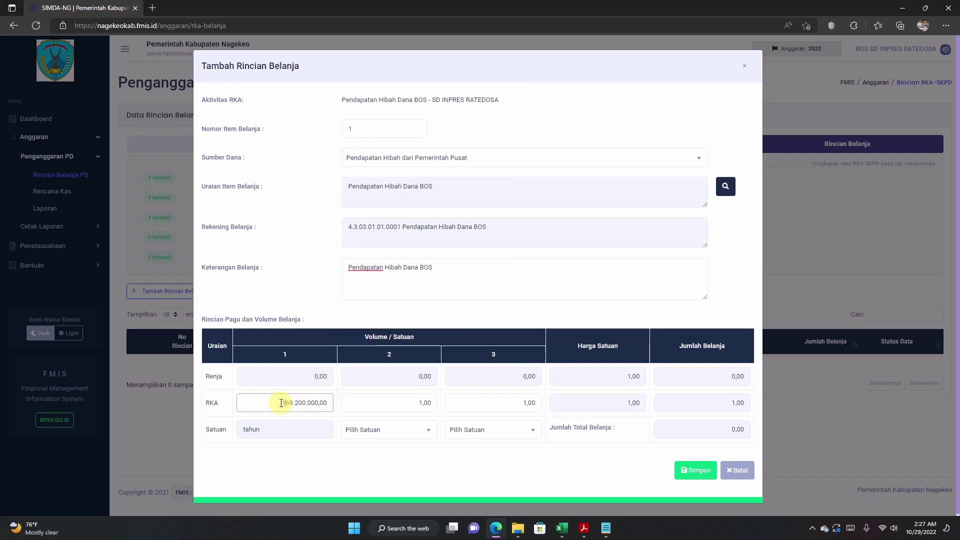
key(Delete)
Step: Confirm the RKA Jumlah Belanja shows 169.200.000,00 and save the Pendapatan Hibah Dana BOS detail
click(338, 408)
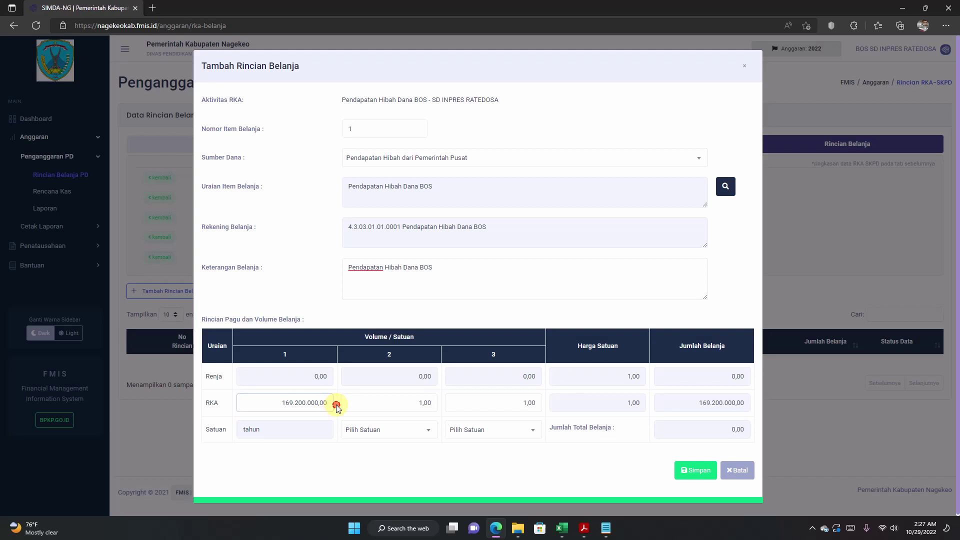
click(692, 401)
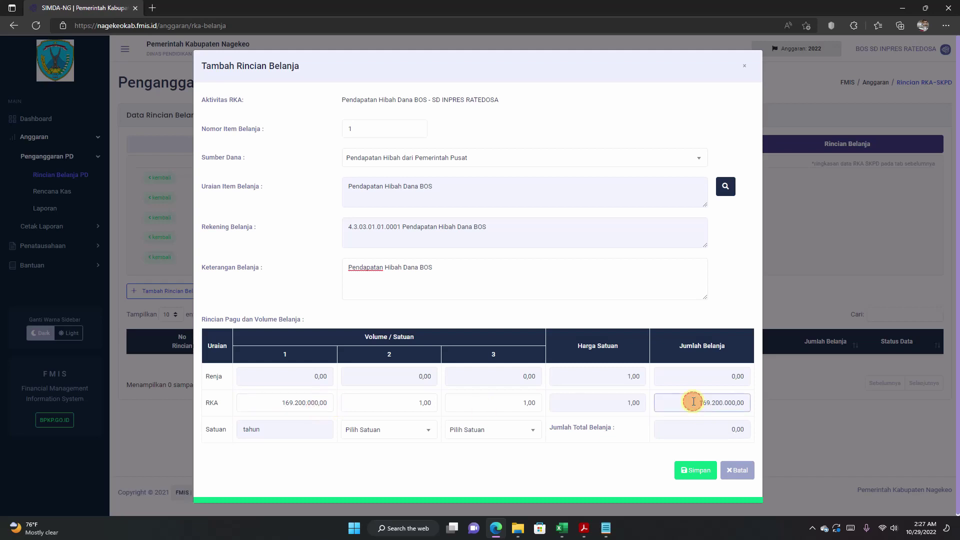
click(709, 402)
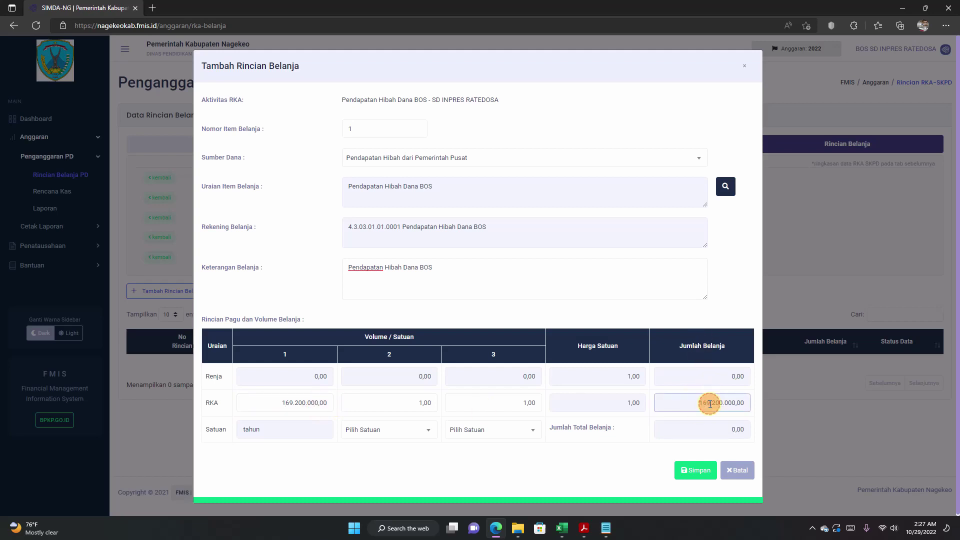
drag(573, 344, 628, 345)
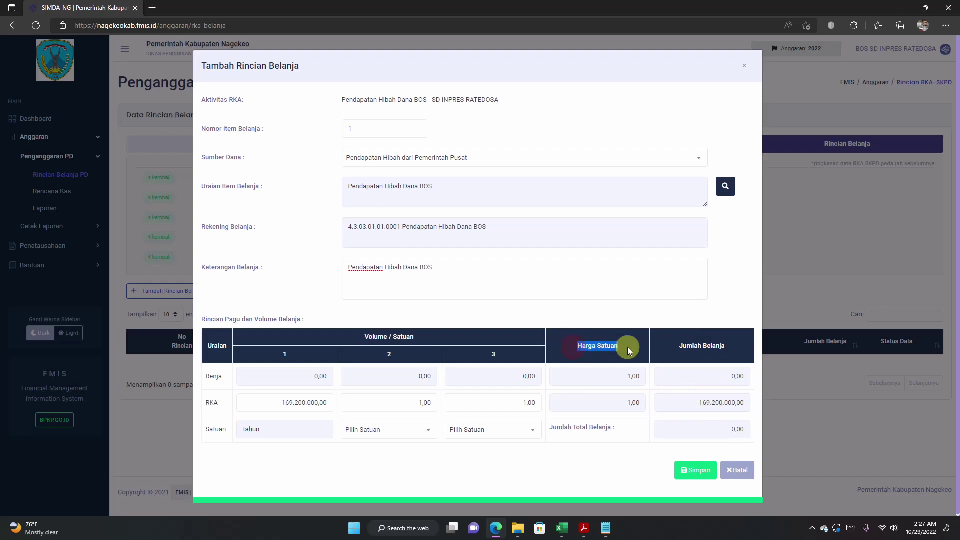
click(696, 403)
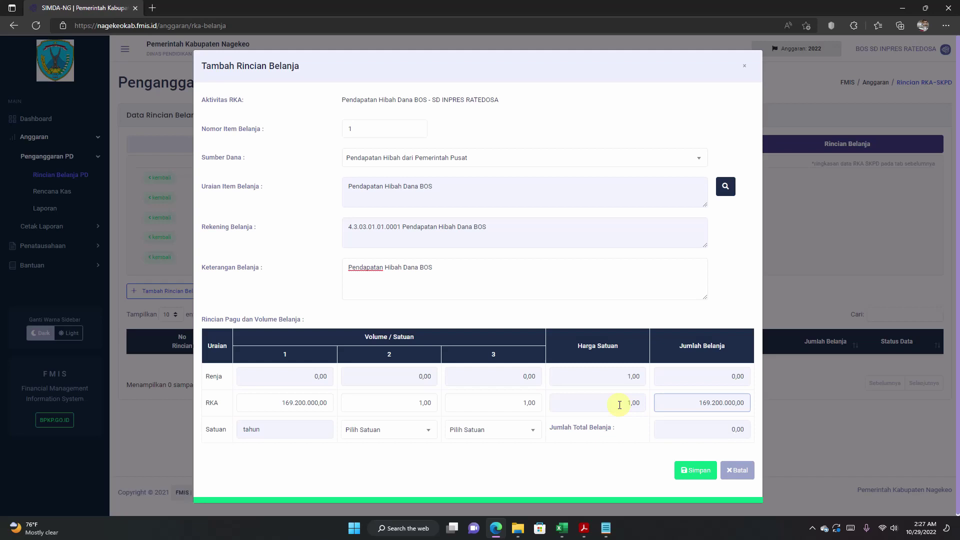
click(275, 401)
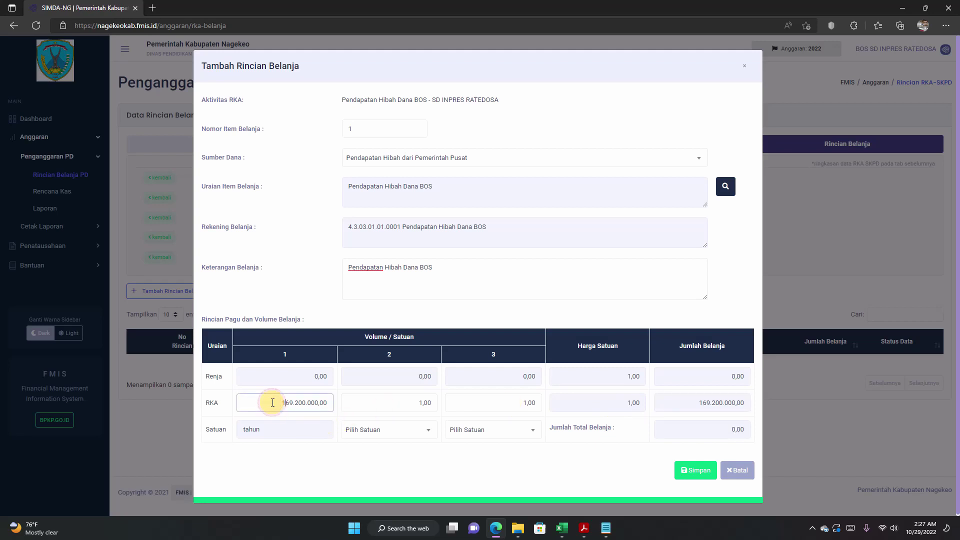
click(274, 402)
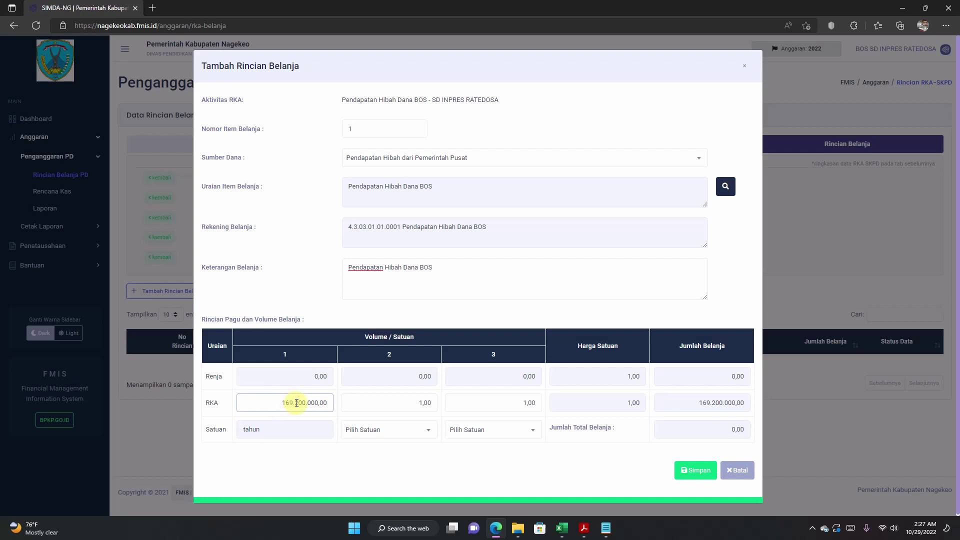
click(694, 403)
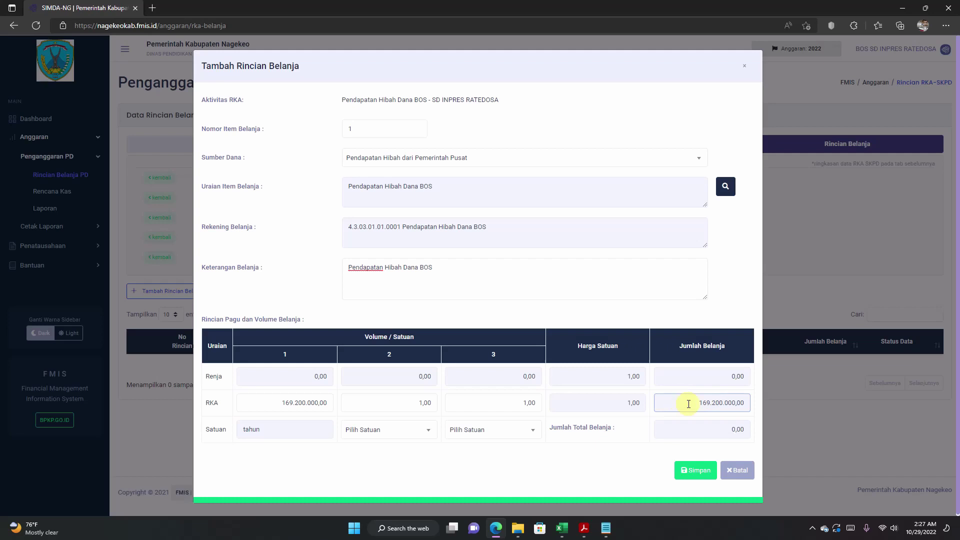
drag(693, 405, 760, 398)
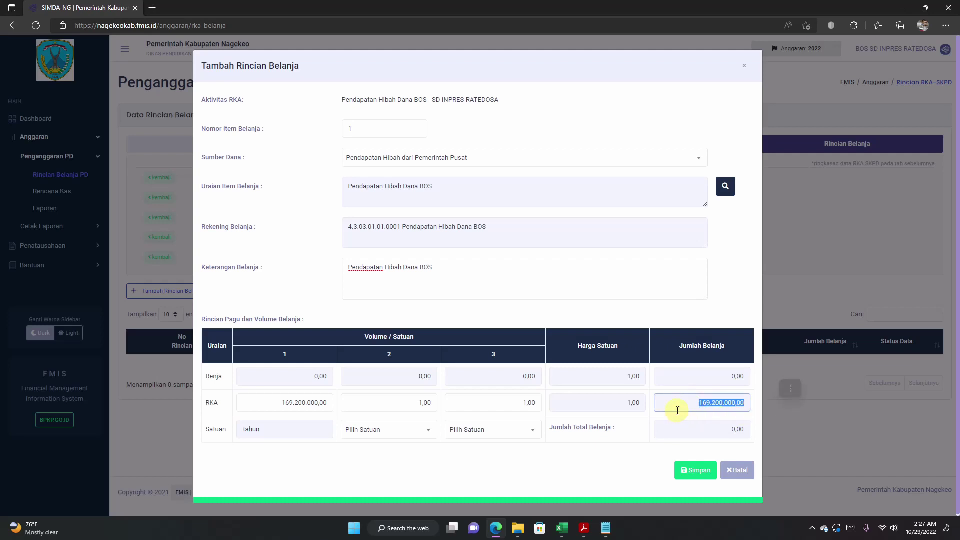
click(693, 403)
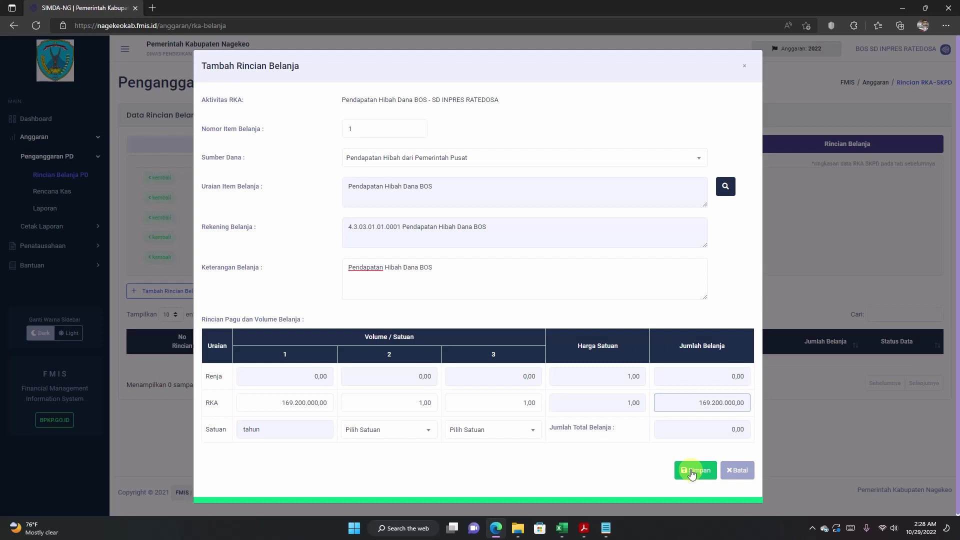
click(692, 473)
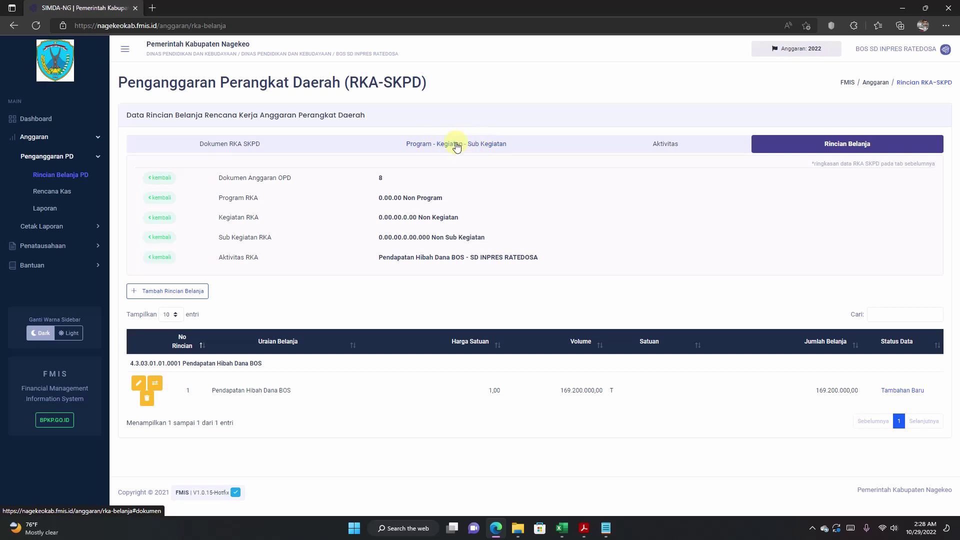
Step: Show the Program - Kegiatan - Sub Kegiatan list and locate the Pengelolaan Dana BOS Sekolah Dasar sub-activity
click(456, 145)
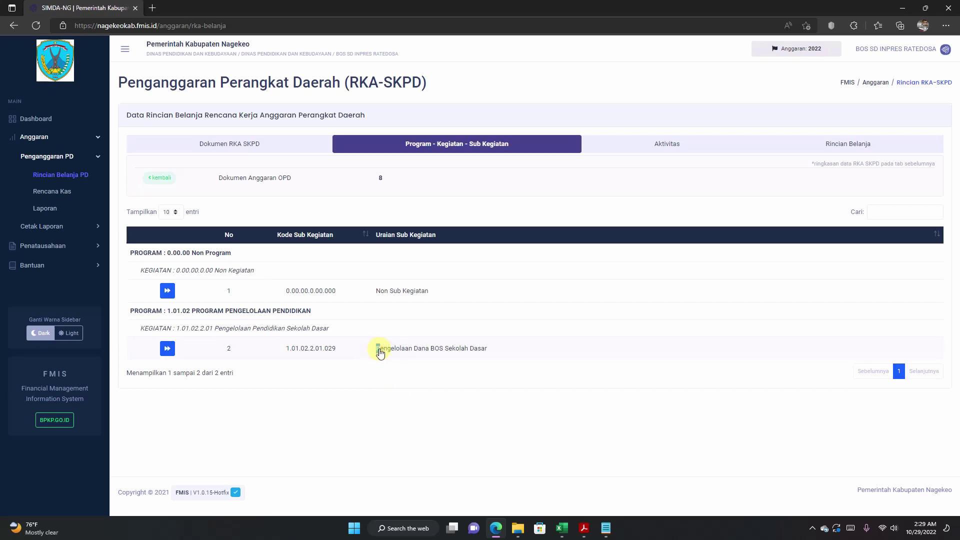
click(390, 357)
drag(383, 354, 488, 355)
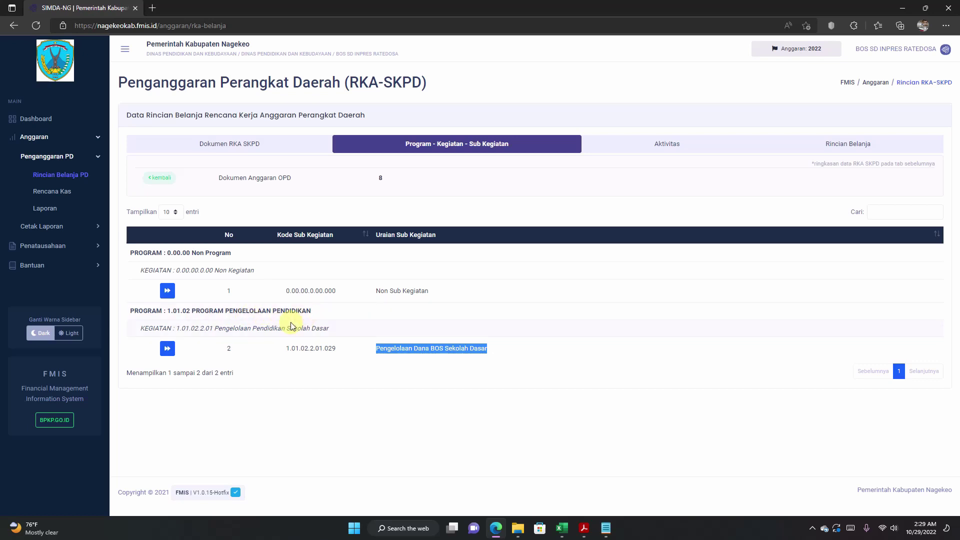
drag(212, 329, 340, 336)
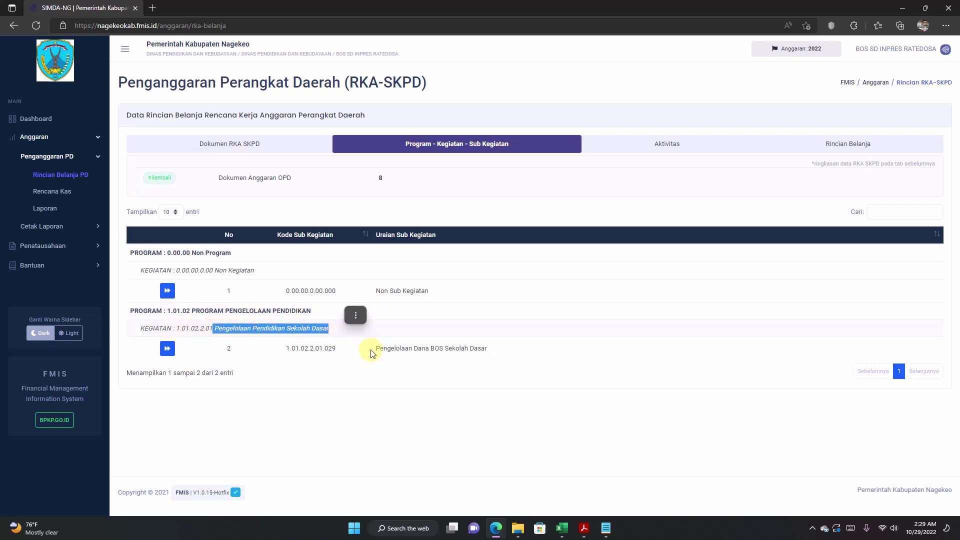
click(400, 376)
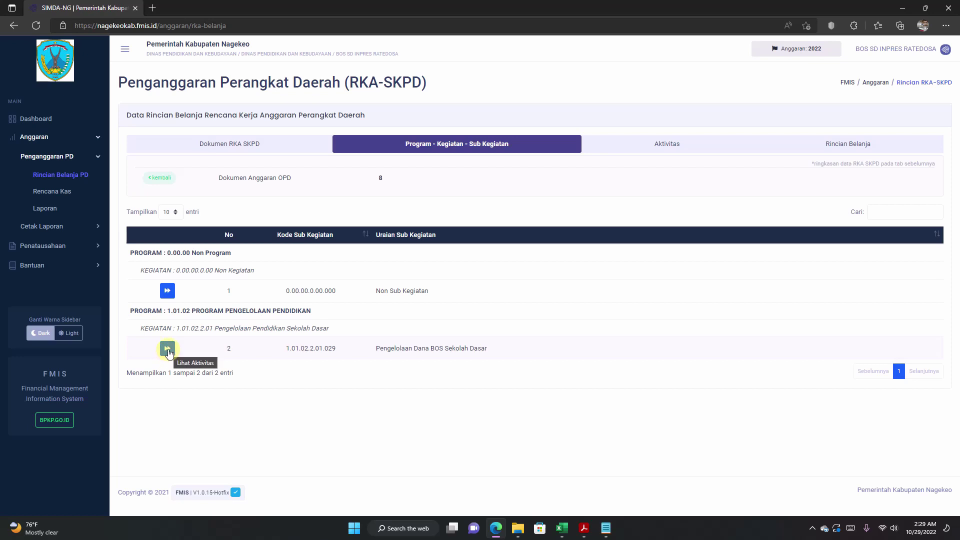
Step: Open that sub-activity's activities and spending details, then start a new Tambah Rincian Belanja entry
click(168, 352)
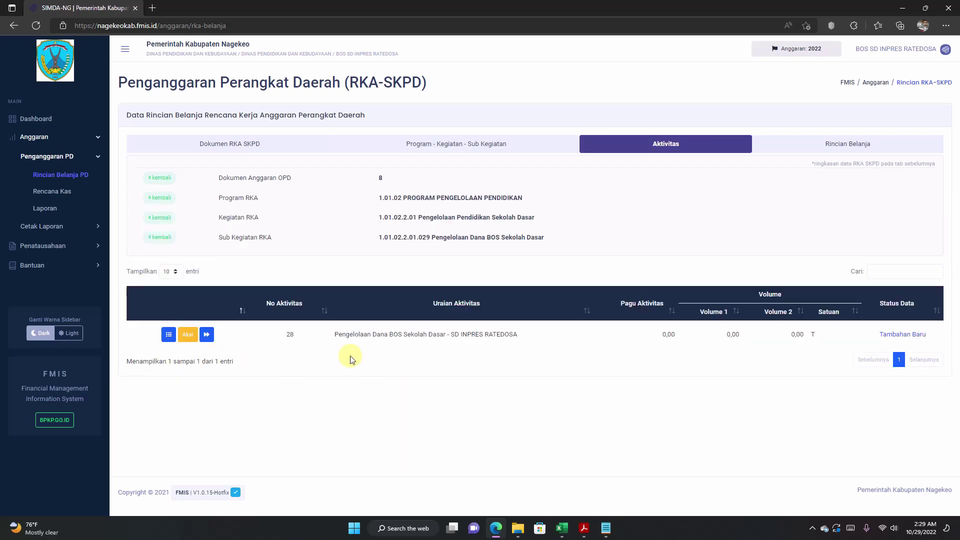
drag(335, 335, 520, 350)
click(488, 360)
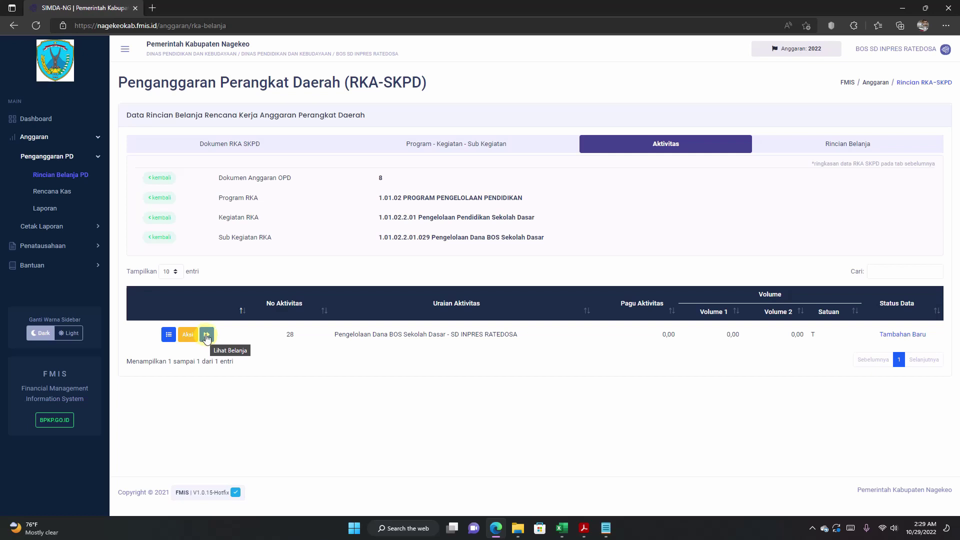
click(207, 335)
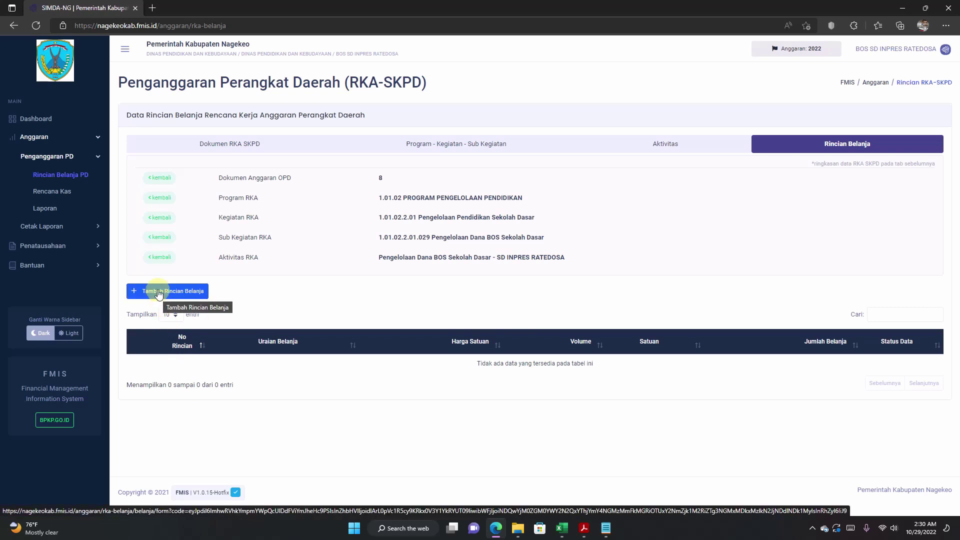
click(159, 292)
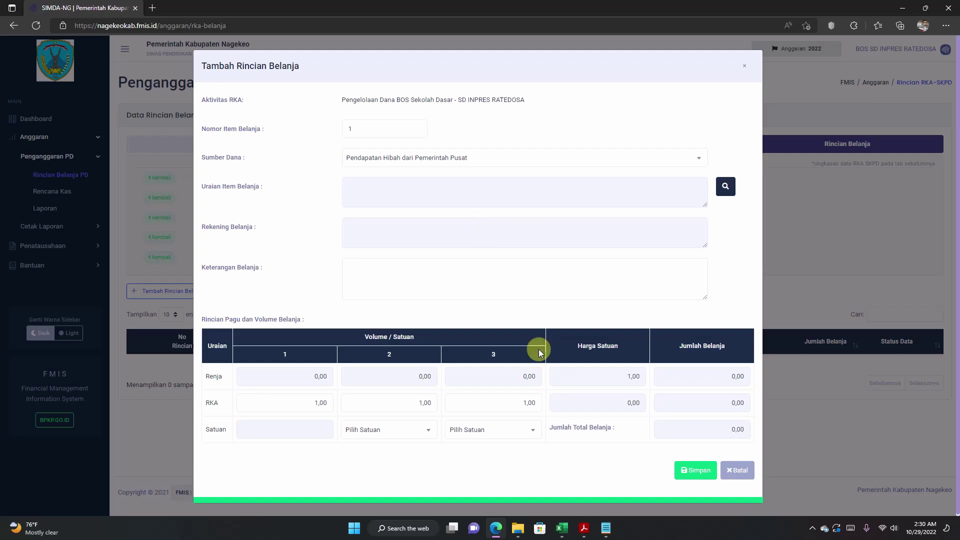
Step: On Excel's PENGELOMPOKAN sheet, verify row 154 lists Belanja Pegawai BOS at 61,200,000, then return to FMIS
click(564, 531)
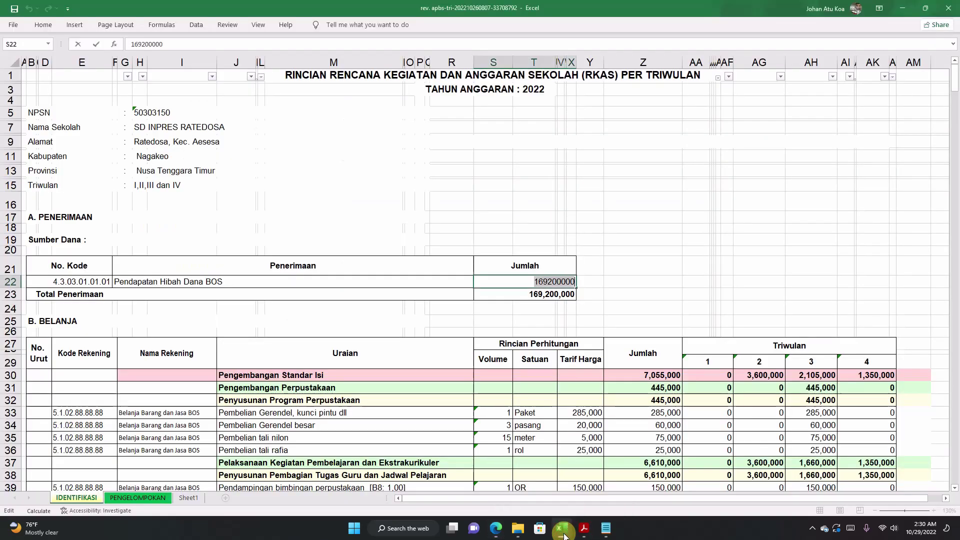
click(145, 499)
click(352, 301)
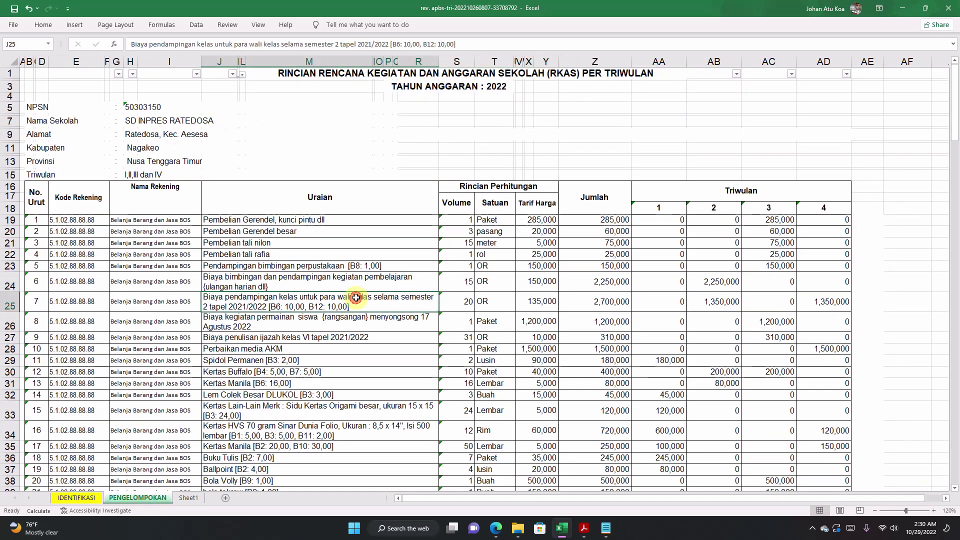
scroll(355, 299, down, 15)
scroll(358, 297, down, 20)
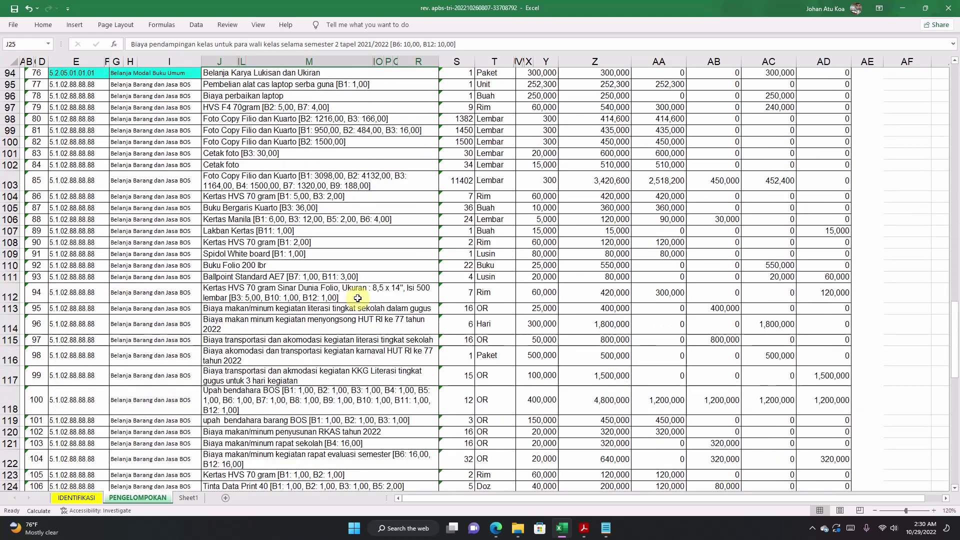
scroll(337, 295, up, 3)
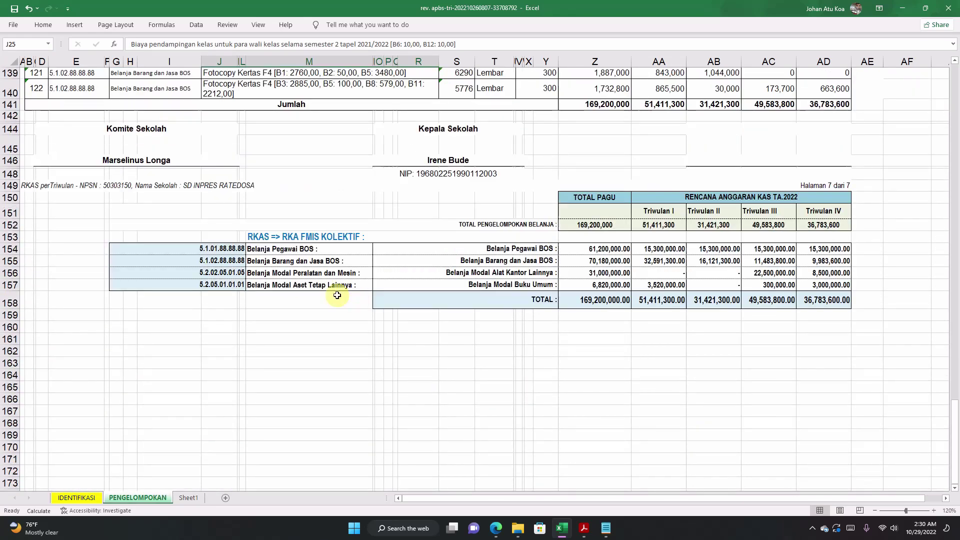
click(291, 249)
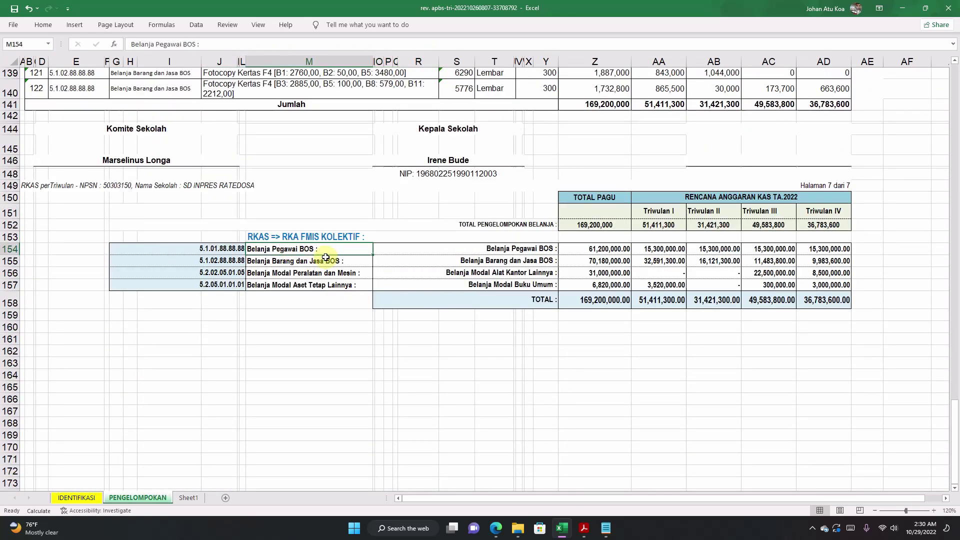
click(470, 247)
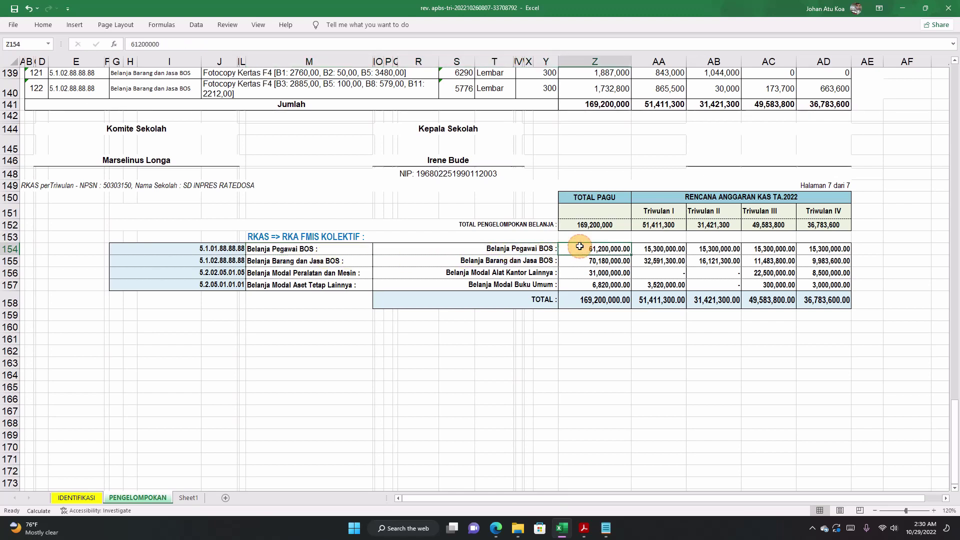
drag(578, 248, 490, 253)
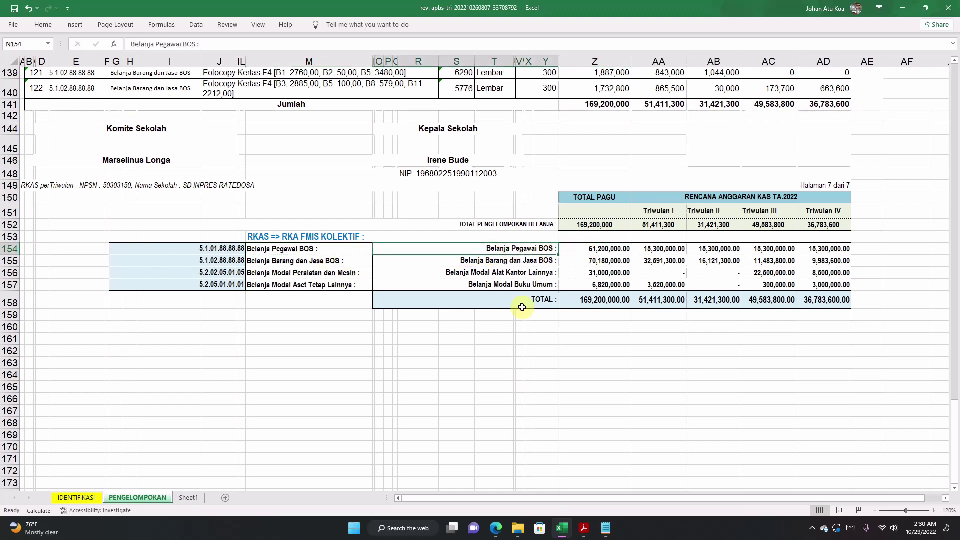
click(496, 528)
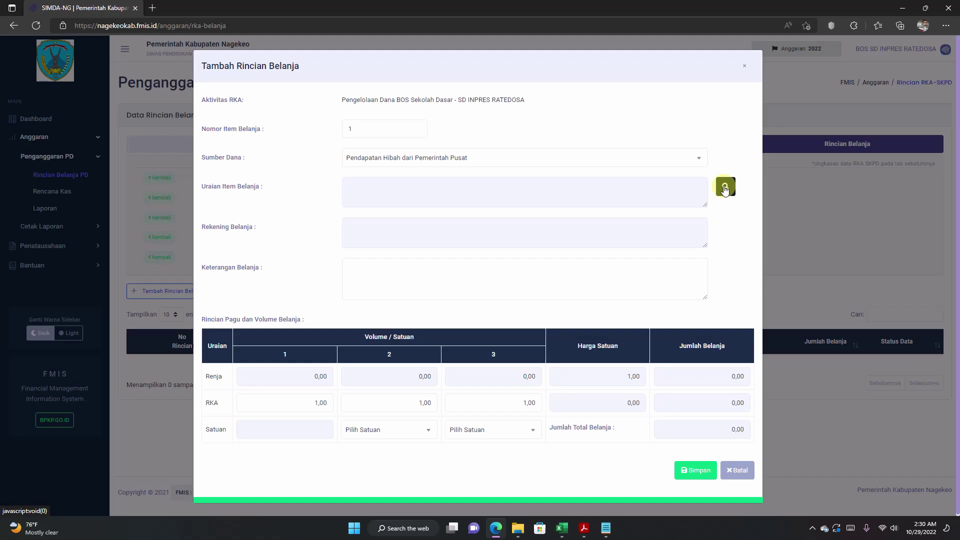
Step: Search standard prices for 'Pegawai BOS' and select Belanja Pegawai BOS as the item
click(724, 189)
click(716, 118)
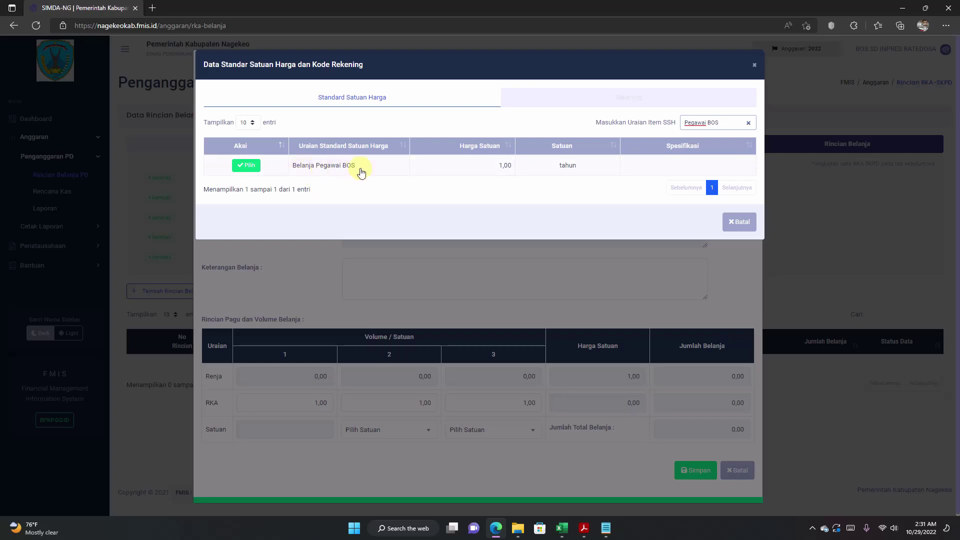
click(246, 165)
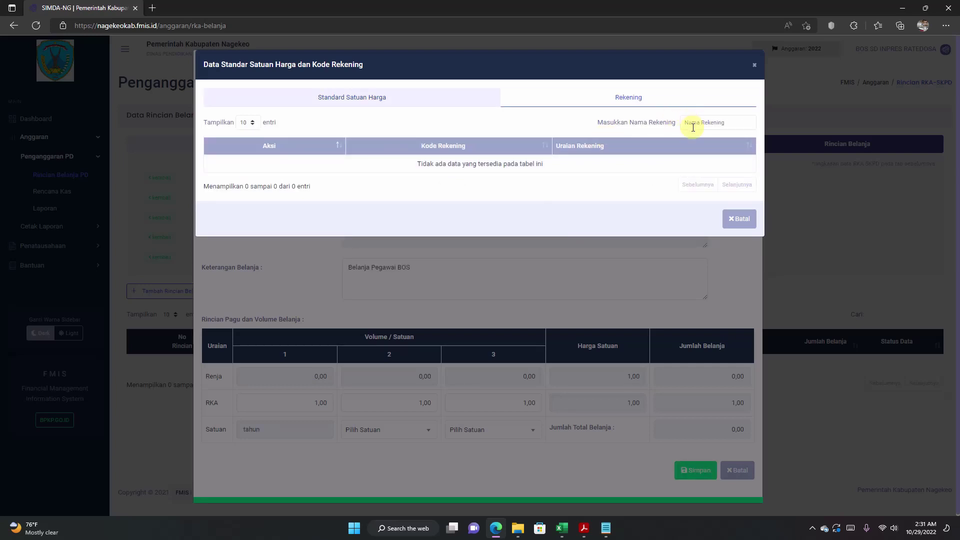
click(696, 124)
Step: Copy account code 5.1.01.88.88.88 from Excel cell G154 and search it in Nama Rekening
click(562, 527)
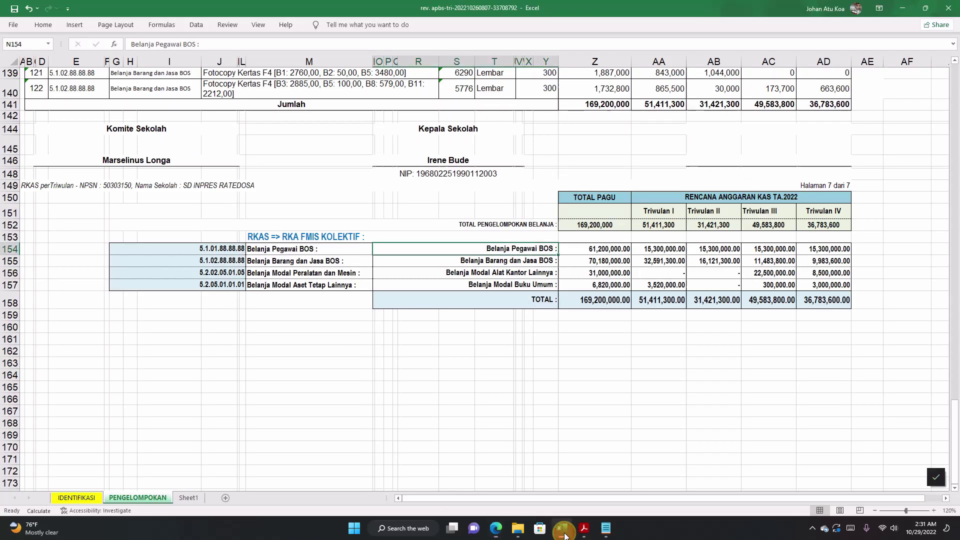
click(195, 250)
double_click(194, 249)
drag(194, 249, 246, 249)
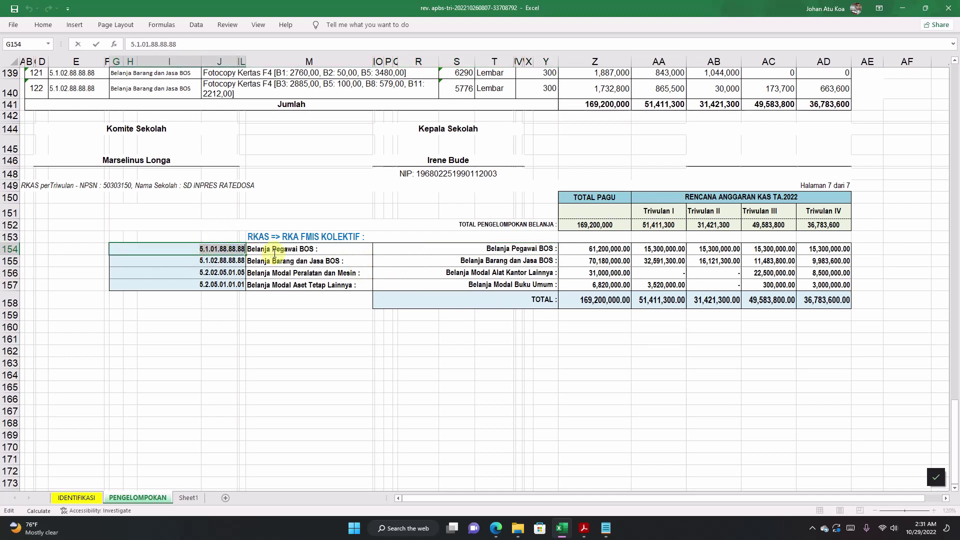
right_click(225, 252)
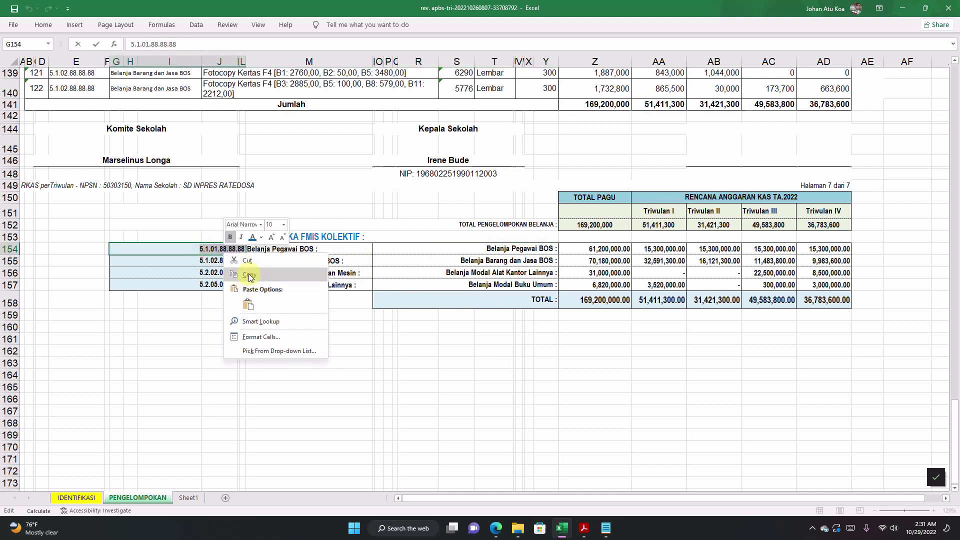
click(250, 275)
click(349, 298)
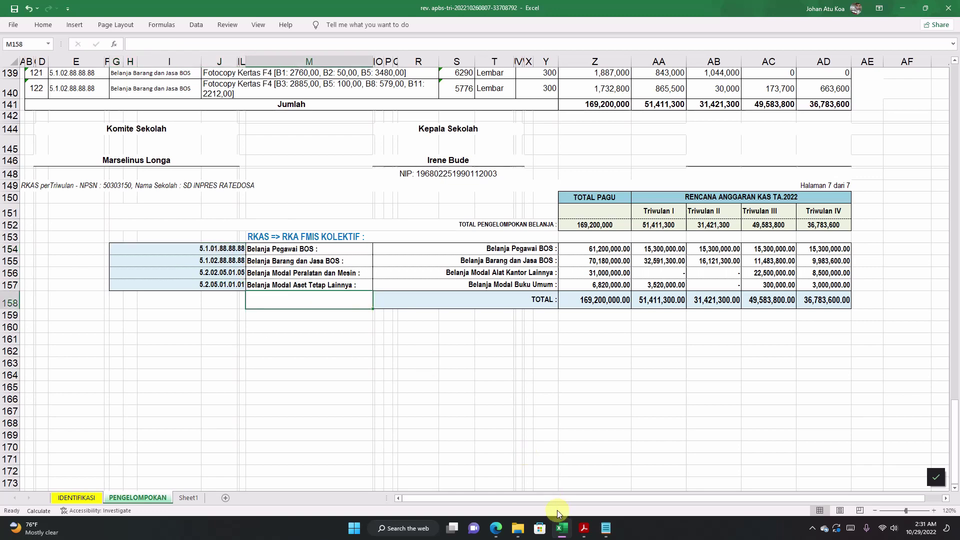
click(496, 529)
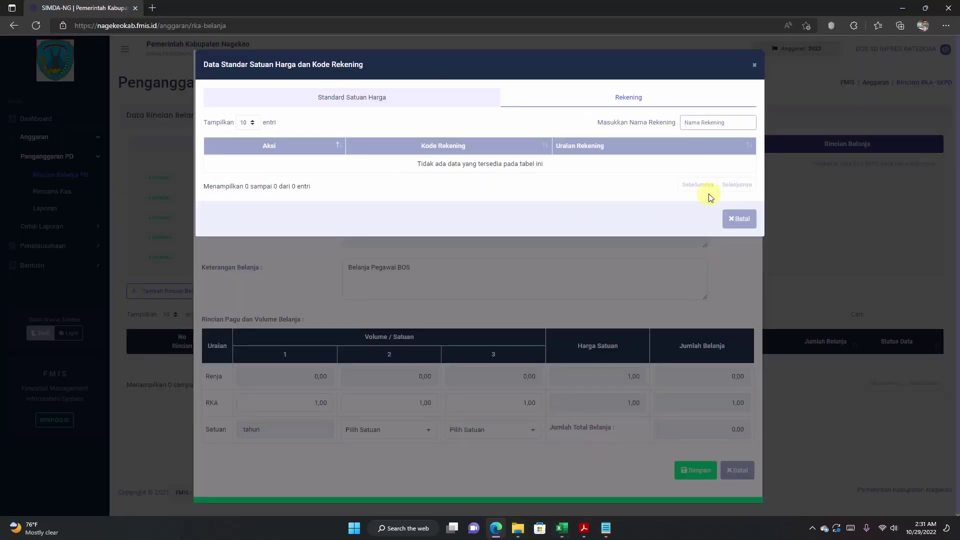
click(693, 120)
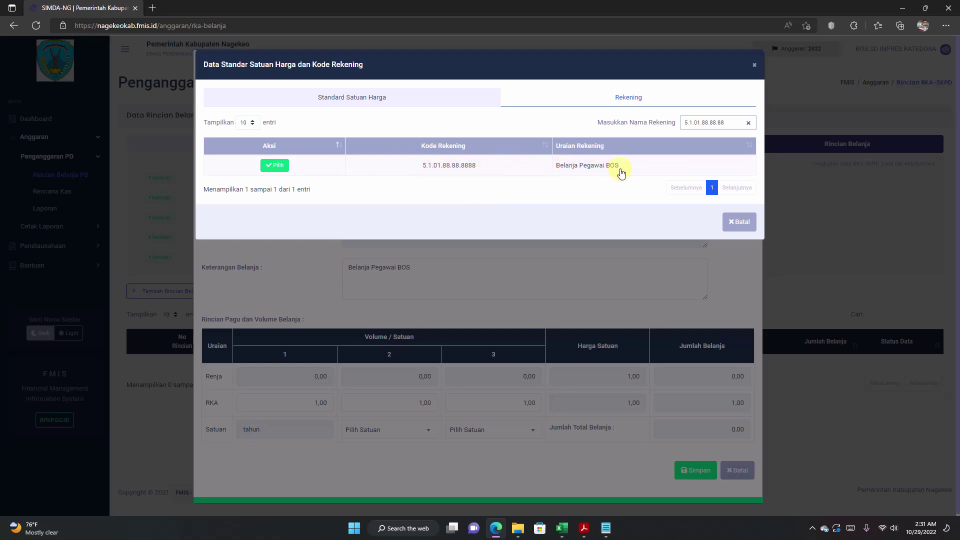
Step: Choose account 5.1.01.88.88.8888 Belanja Pegawai BOS, then copy the 61200000 total from Excel
click(274, 167)
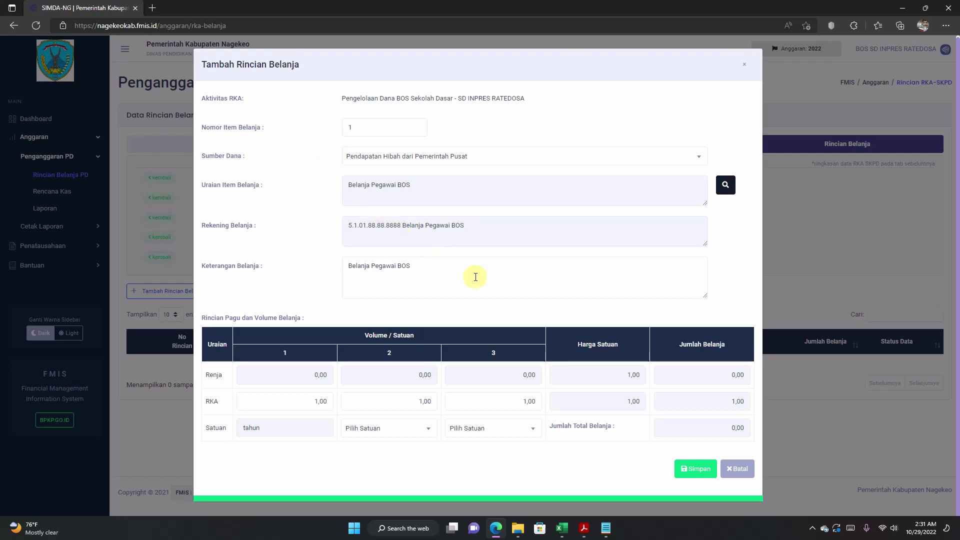
click(452, 276)
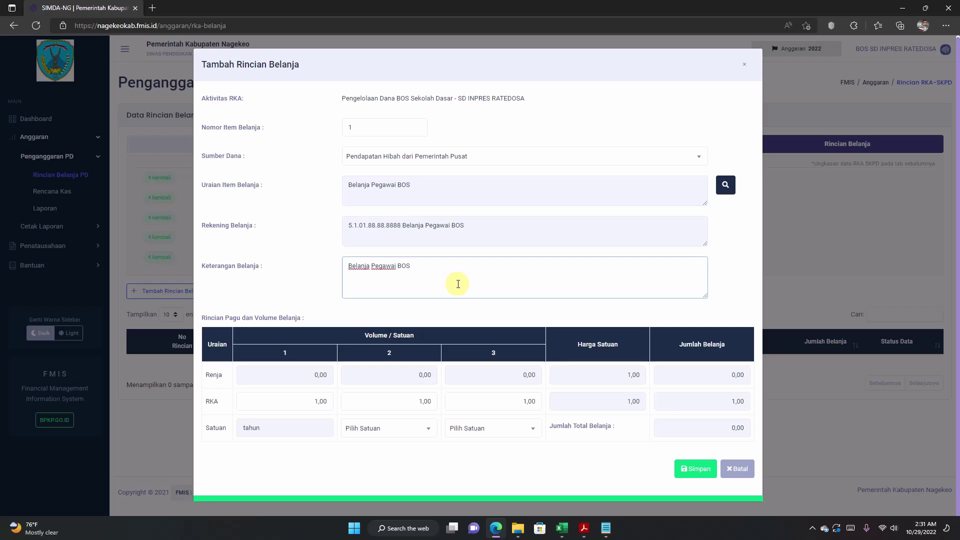
click(561, 531)
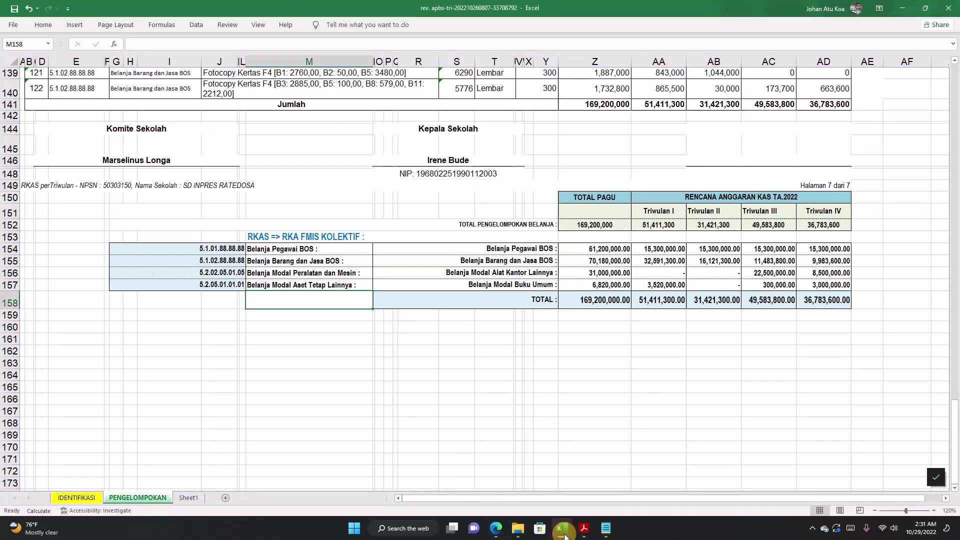
click(576, 238)
click(592, 250)
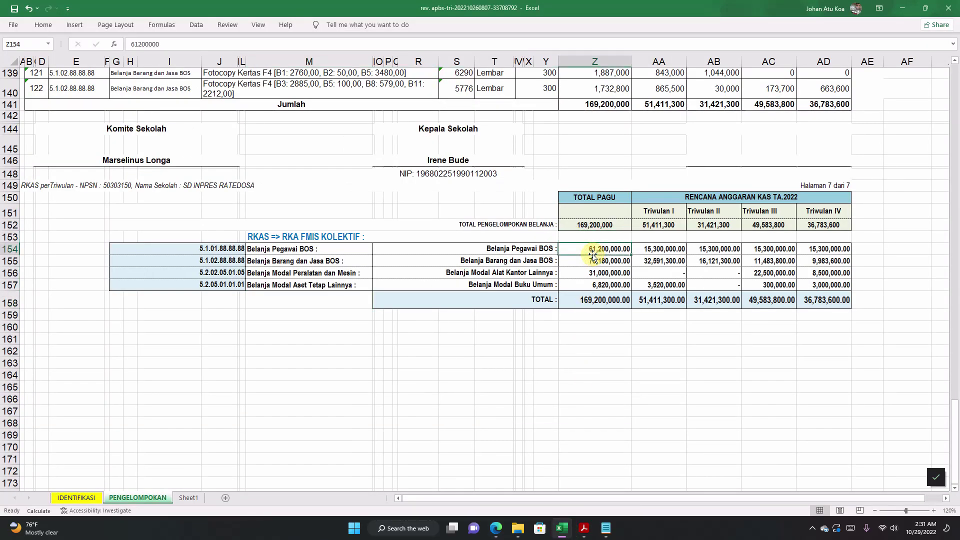
click(522, 248)
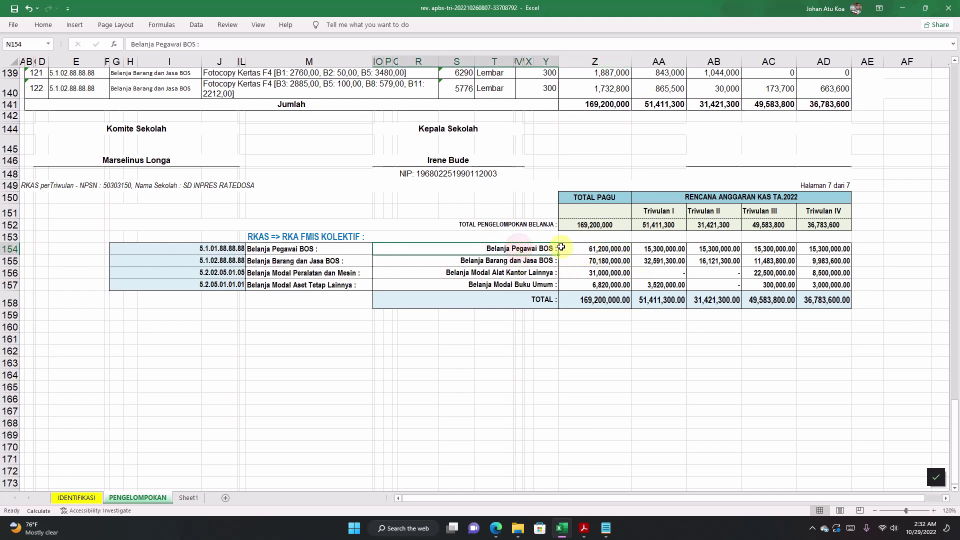
click(575, 247)
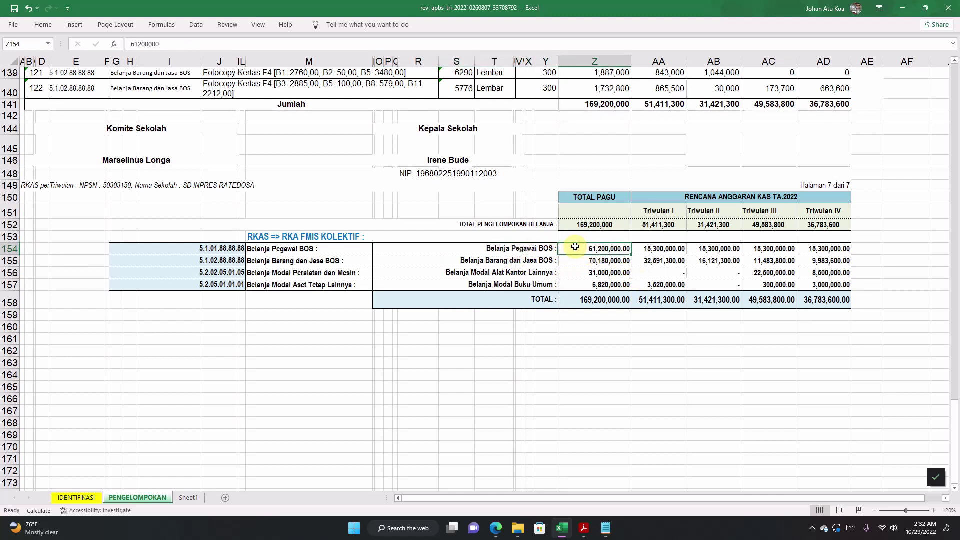
double_click(575, 247)
double_click(623, 249)
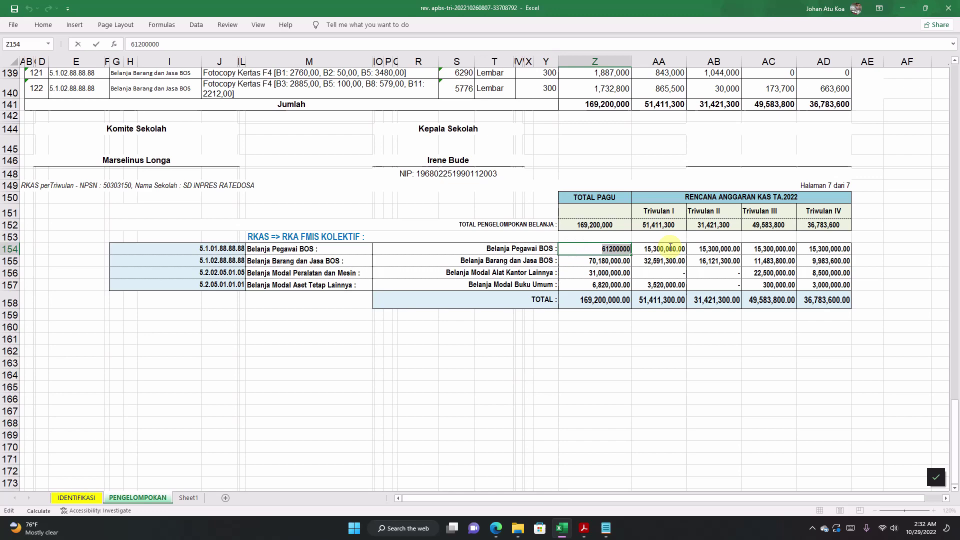
right_click(611, 248)
click(628, 270)
click(605, 260)
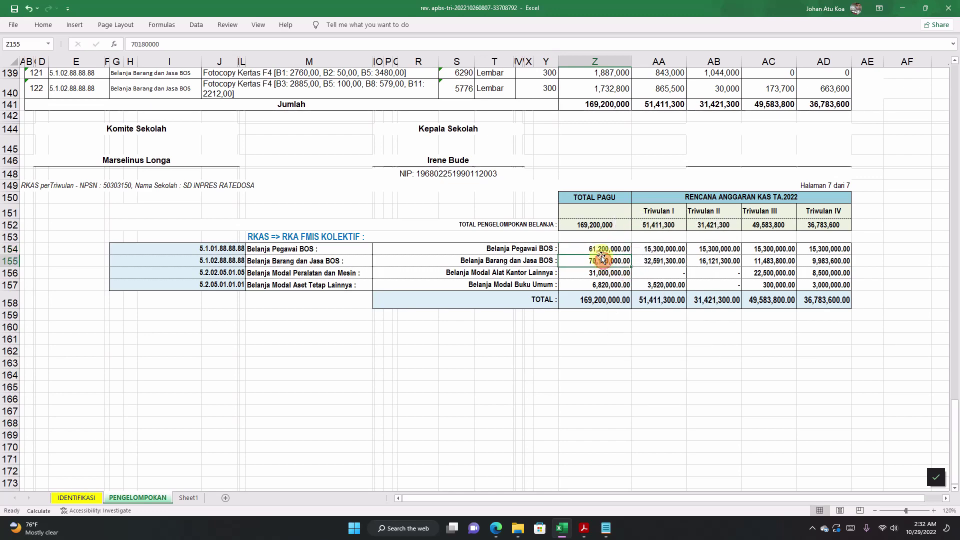
click(599, 249)
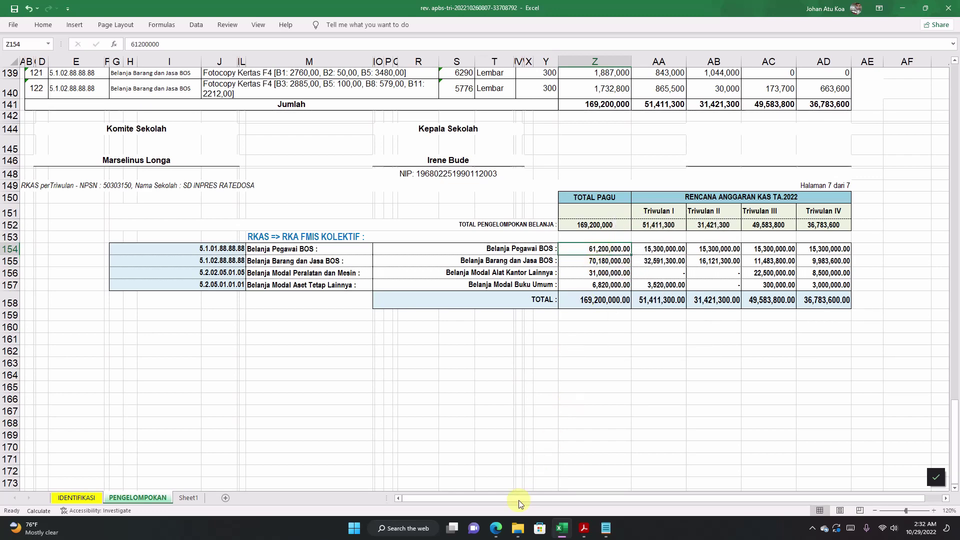
Step: Paste 61.200.000 as the first RKA volume, confirm the 61.200.000,00 total, and save the item
click(500, 529)
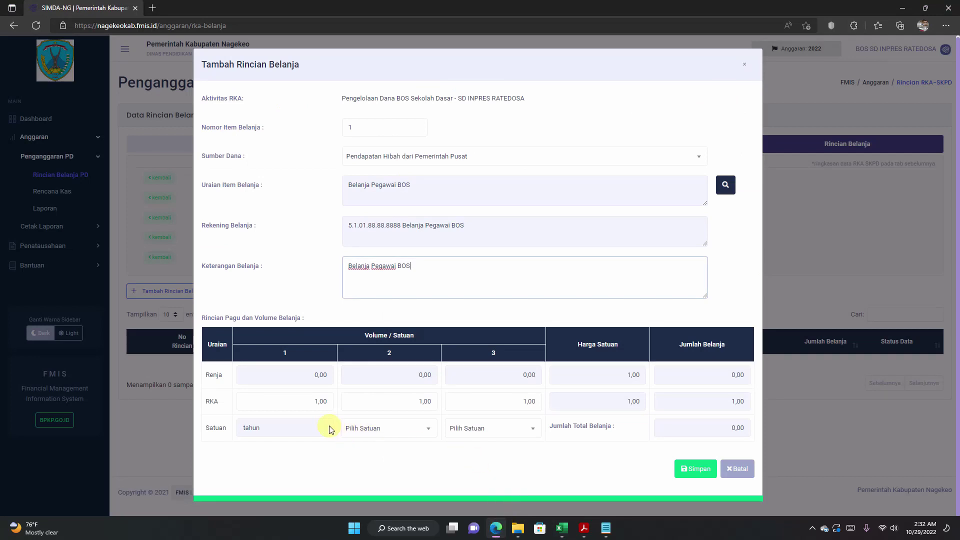
click(301, 401)
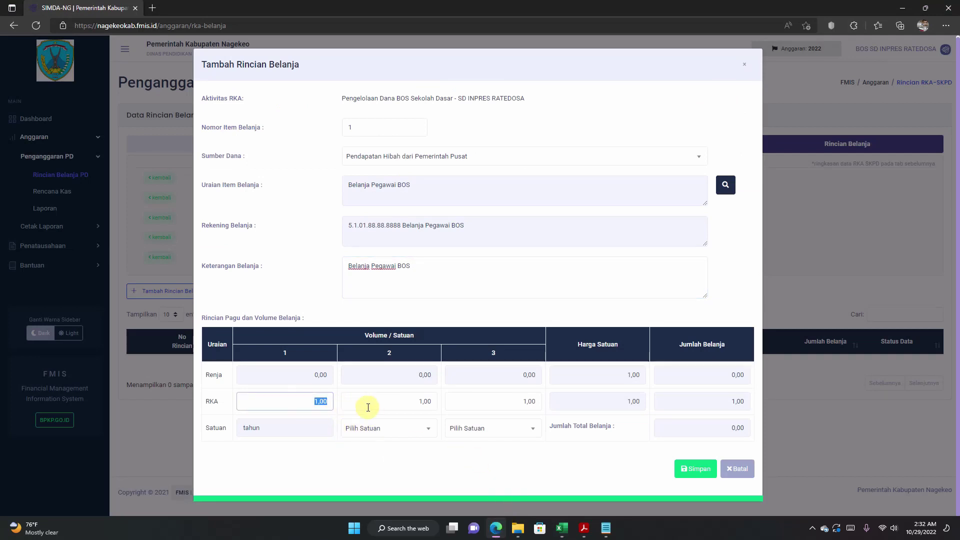
right_click(321, 400)
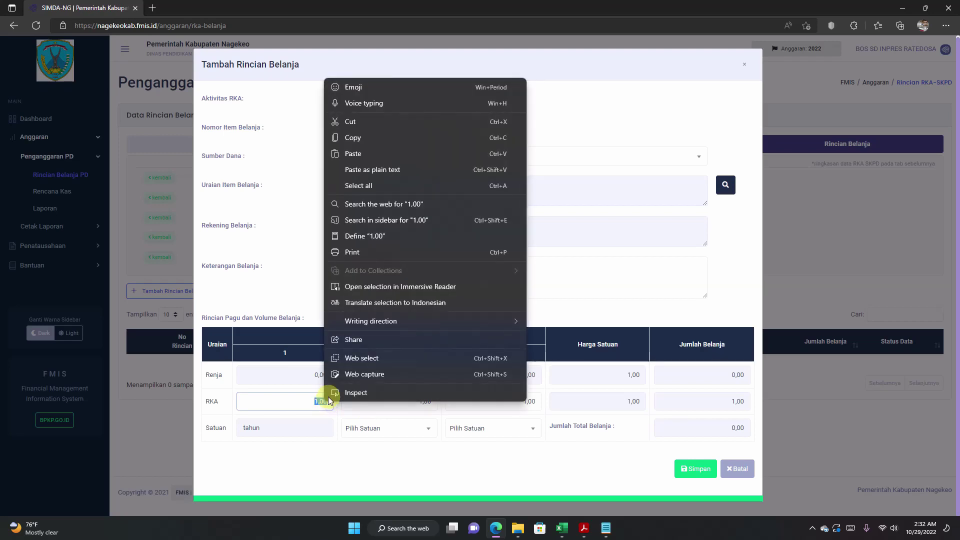
click(354, 158)
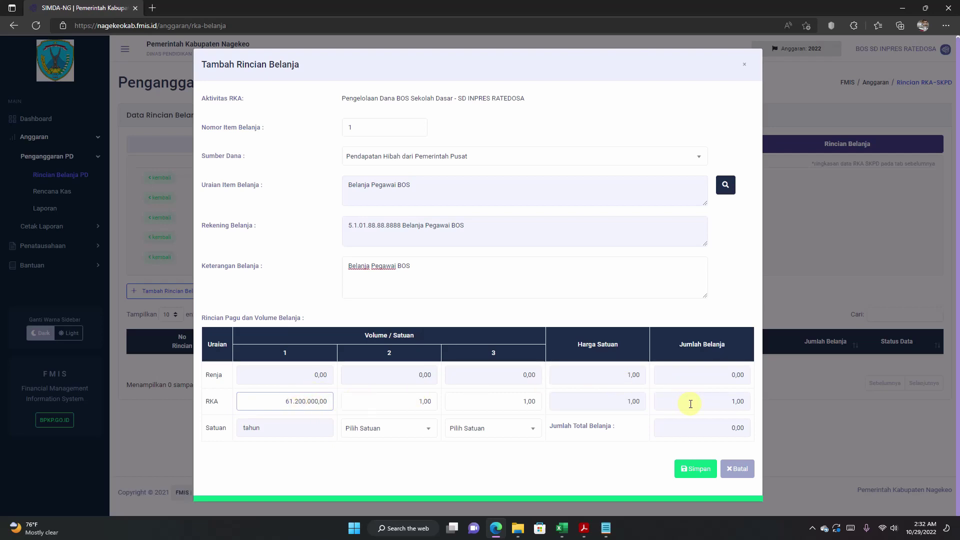
click(691, 403)
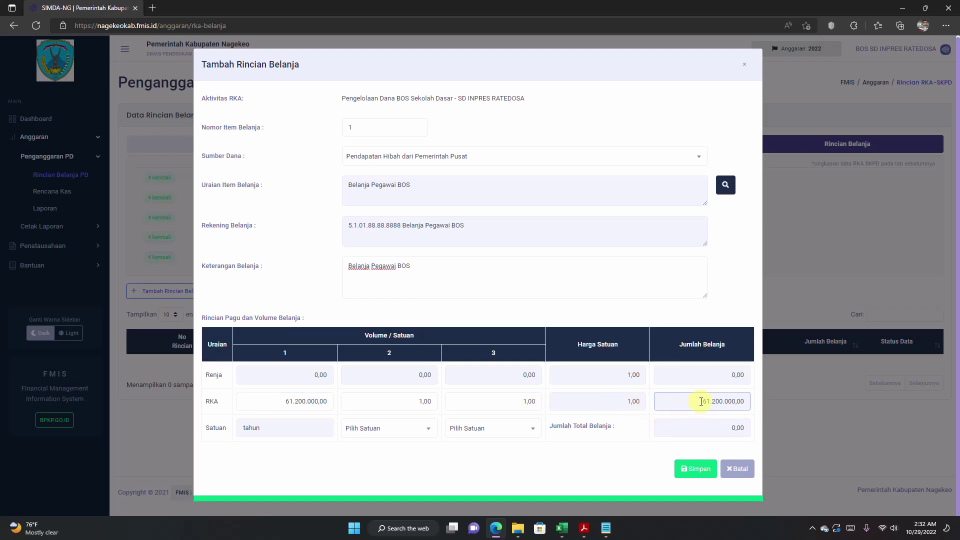
drag(701, 401, 746, 399)
click(675, 401)
click(692, 473)
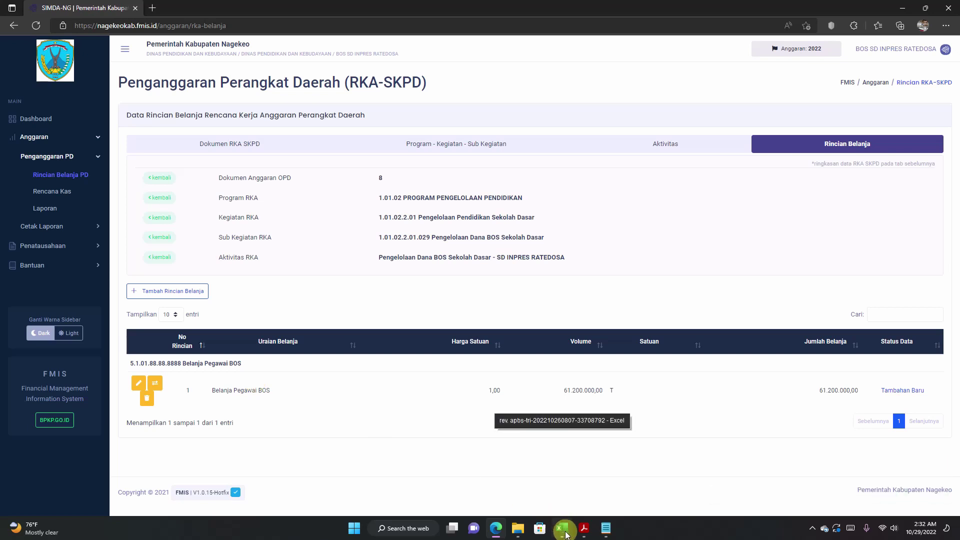
Step: Check the Belanja Barang dan Jasa BOS amount of 70180000 in the Excel summary
click(562, 528)
click(467, 296)
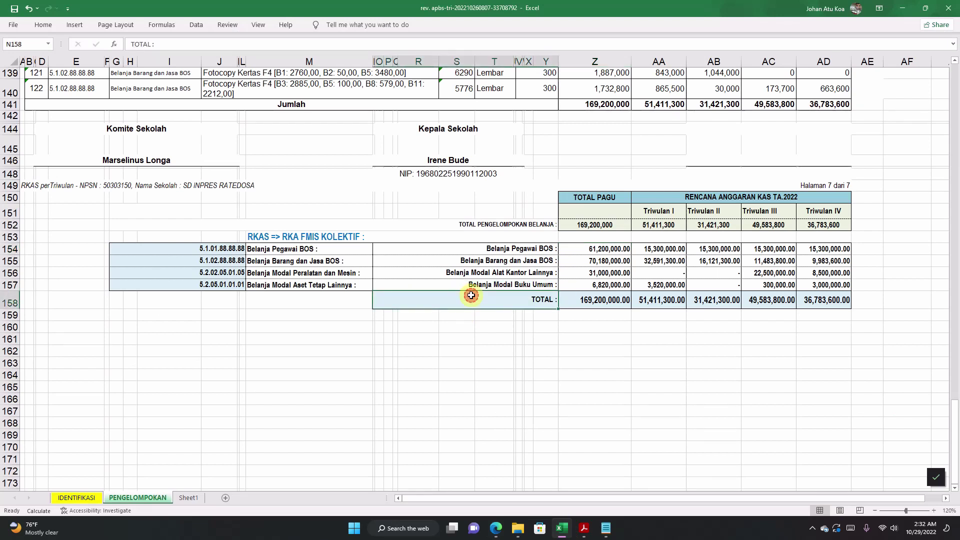
click(309, 262)
click(616, 260)
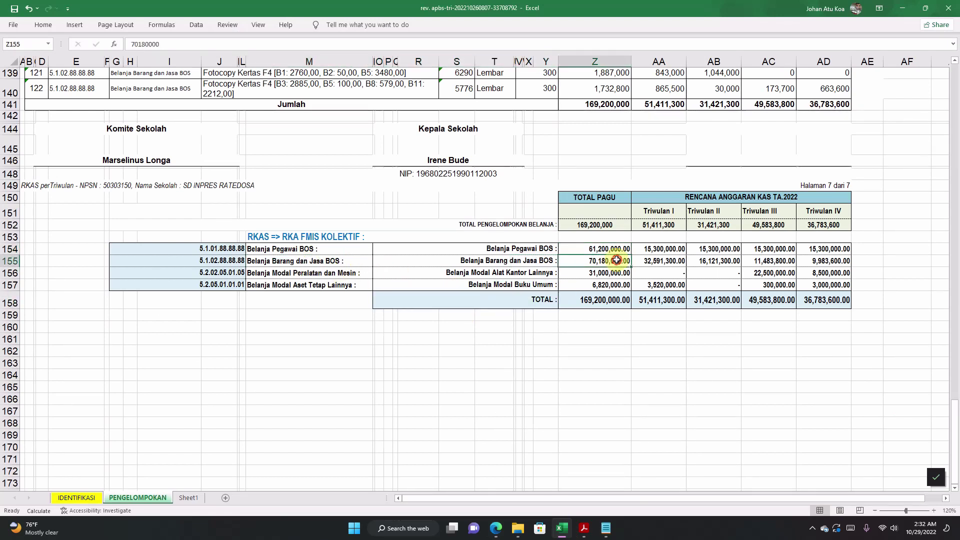
click(522, 260)
click(316, 260)
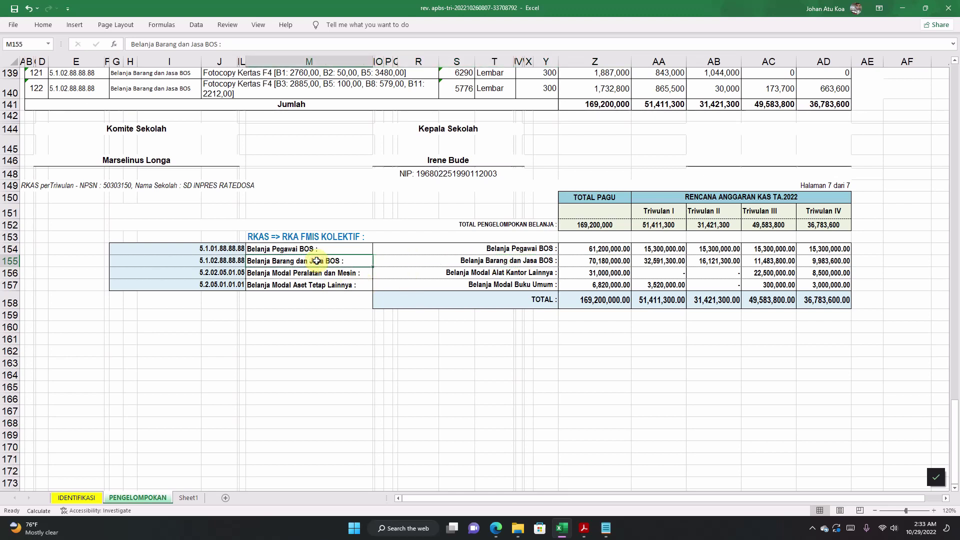
click(495, 529)
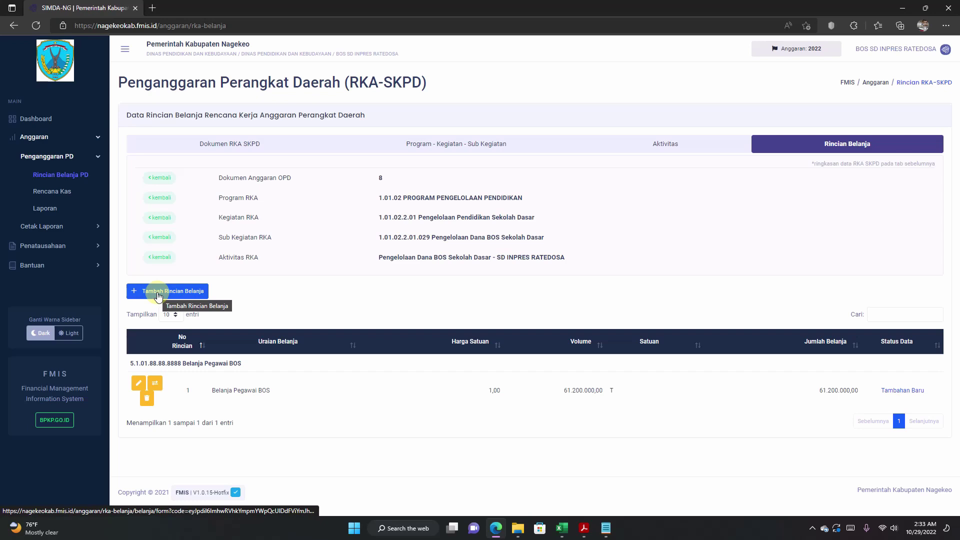
Step: Add a new spending item and pick standard price item Belanja Barang dan Jasa BOS
click(174, 291)
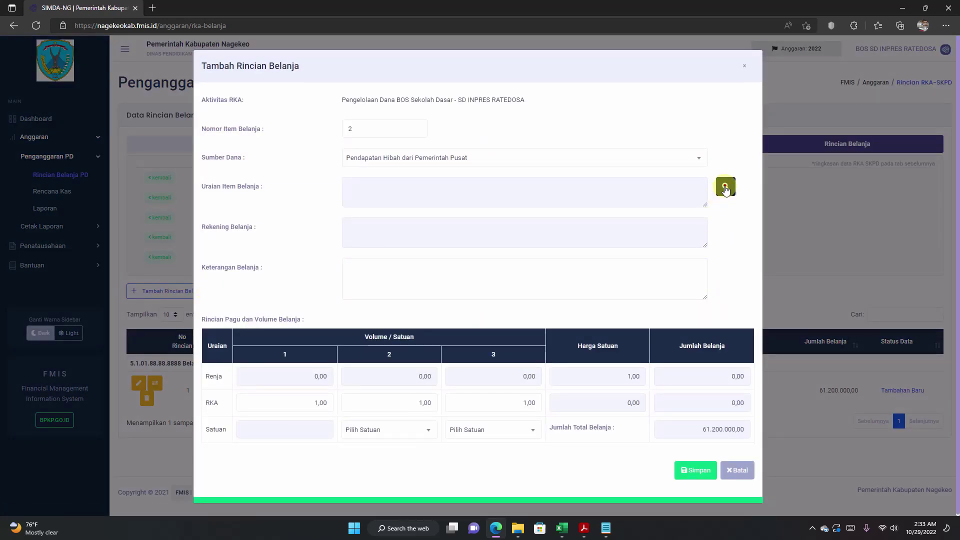
click(726, 187)
click(710, 122)
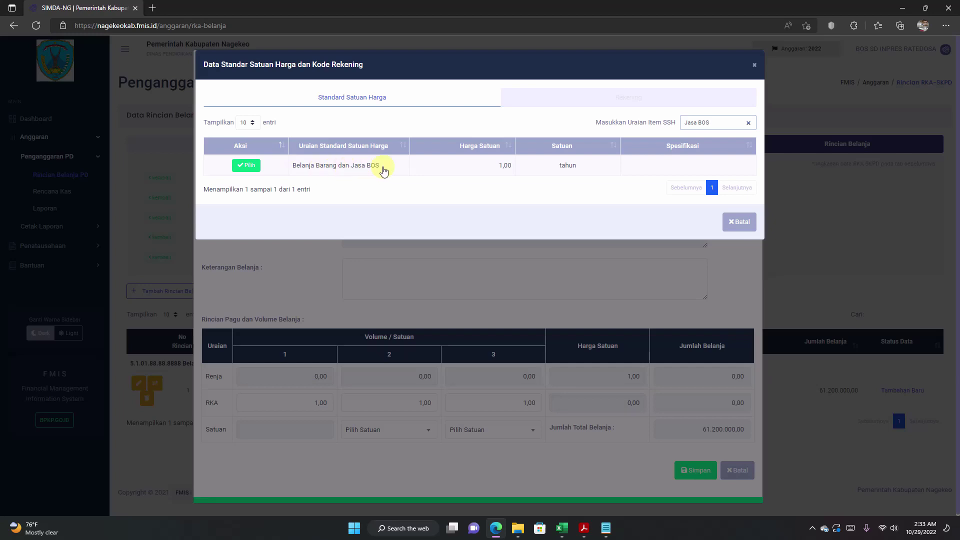
click(245, 166)
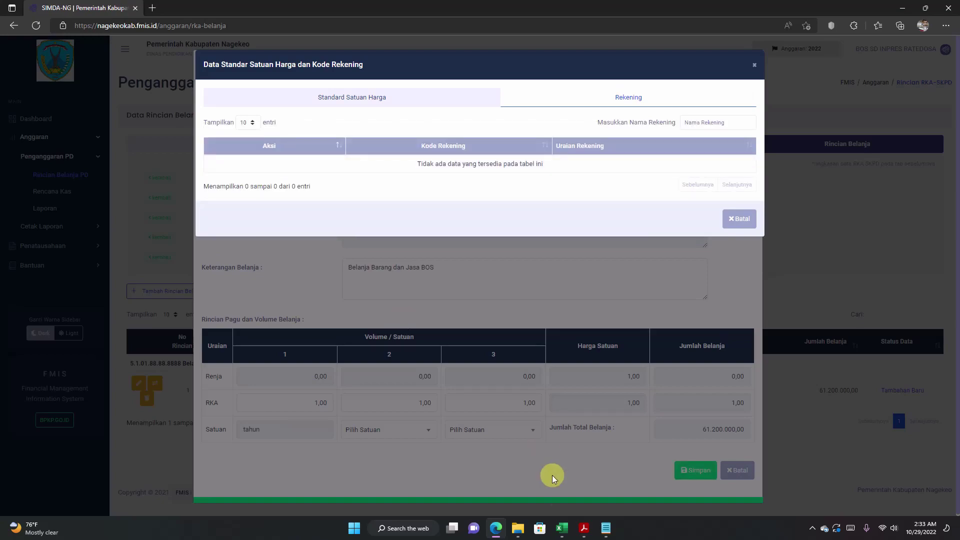
Step: Copy code 5.1.02.88.88.88 from Excel cell G155 and choose account 5.1.02.88.88.8888
click(562, 528)
double_click(193, 260)
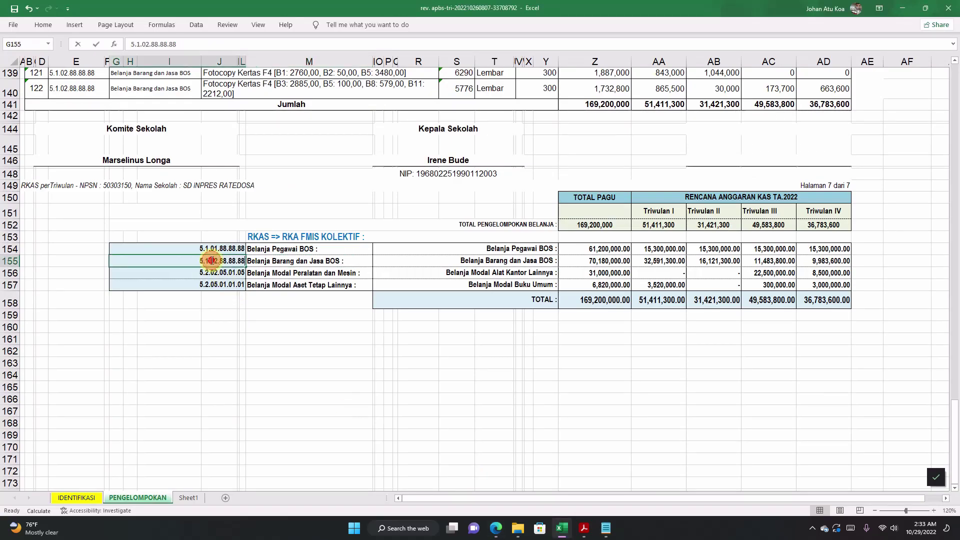
drag(193, 261, 275, 266)
right_click(215, 262)
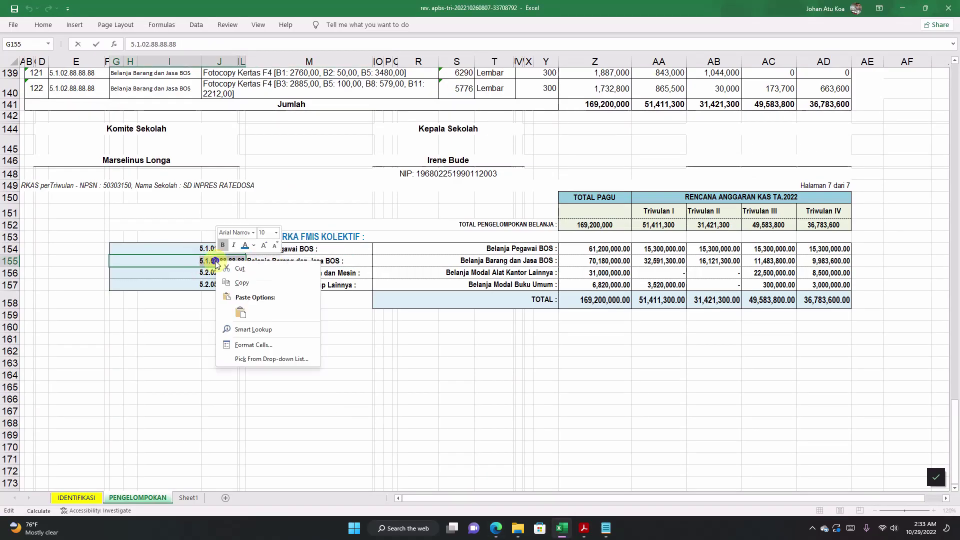
click(242, 283)
click(495, 529)
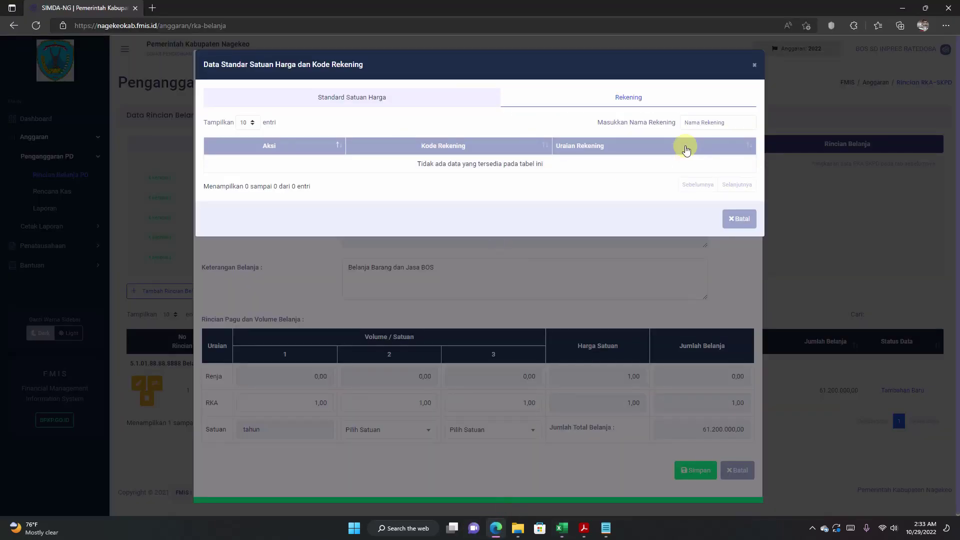
click(697, 122)
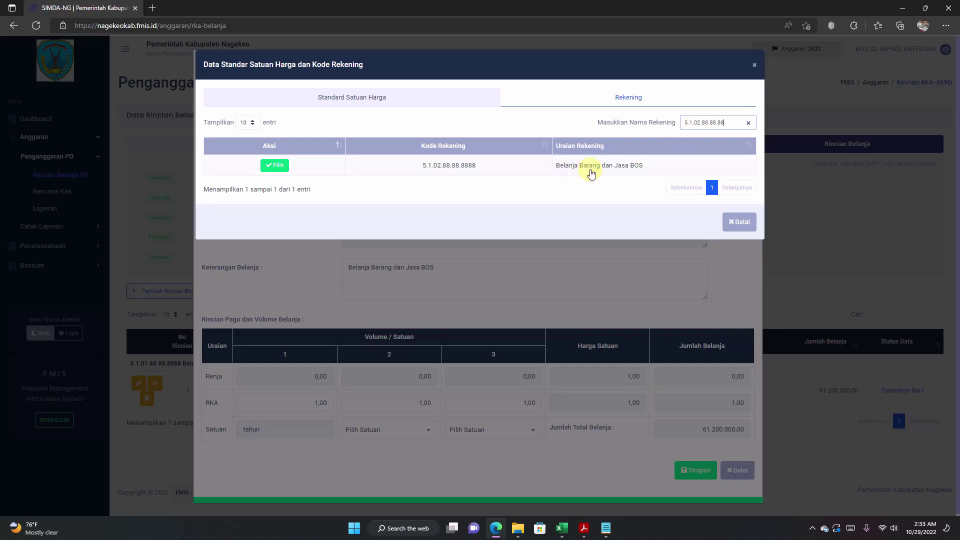
click(274, 166)
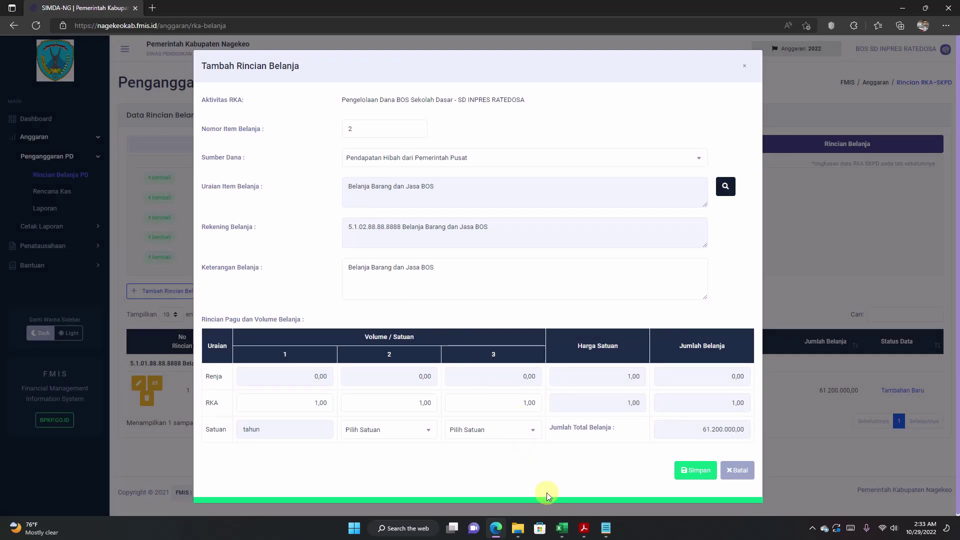
Step: Copy the 70180000 Belanja Barang dan Jasa BOS amount from Excel cell Z155
click(562, 528)
click(477, 263)
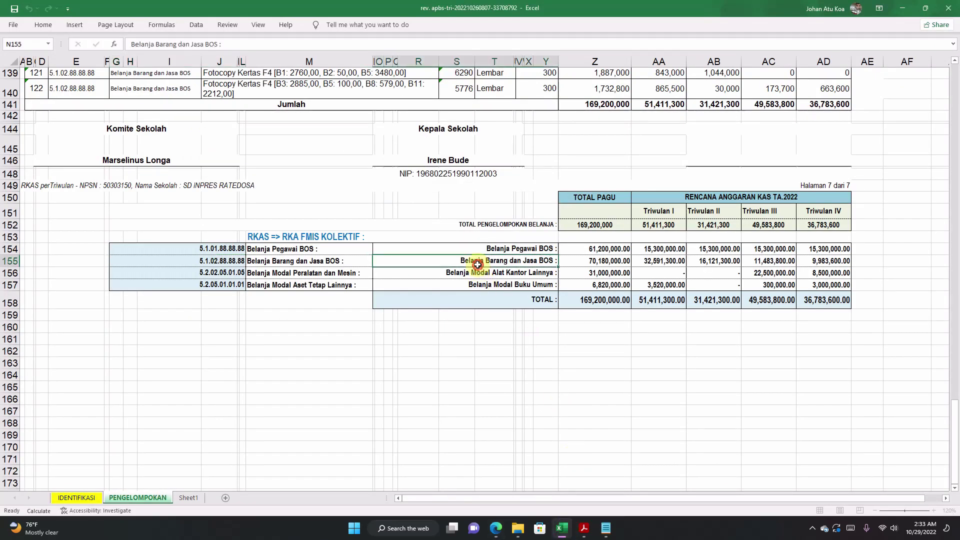
click(581, 261)
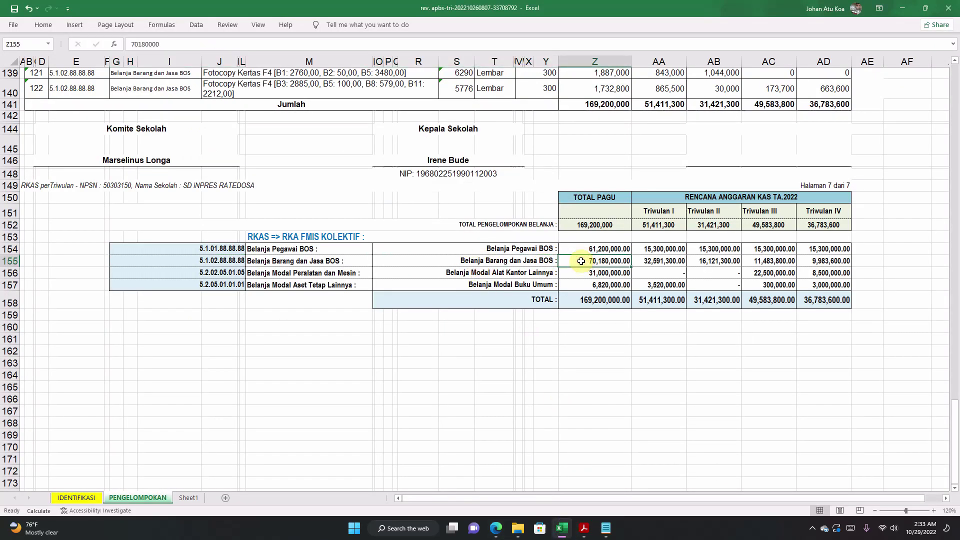
double_click(614, 262)
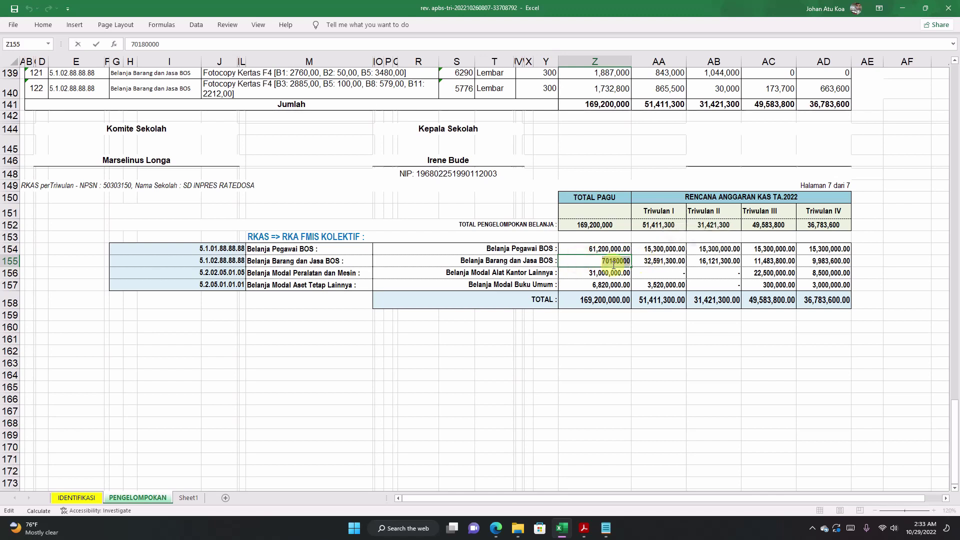
right_click(609, 262)
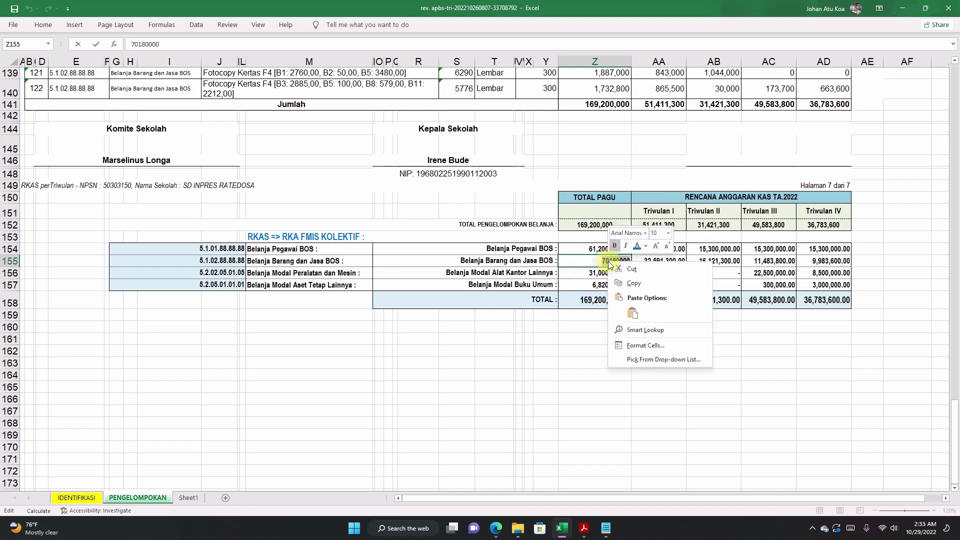
click(633, 283)
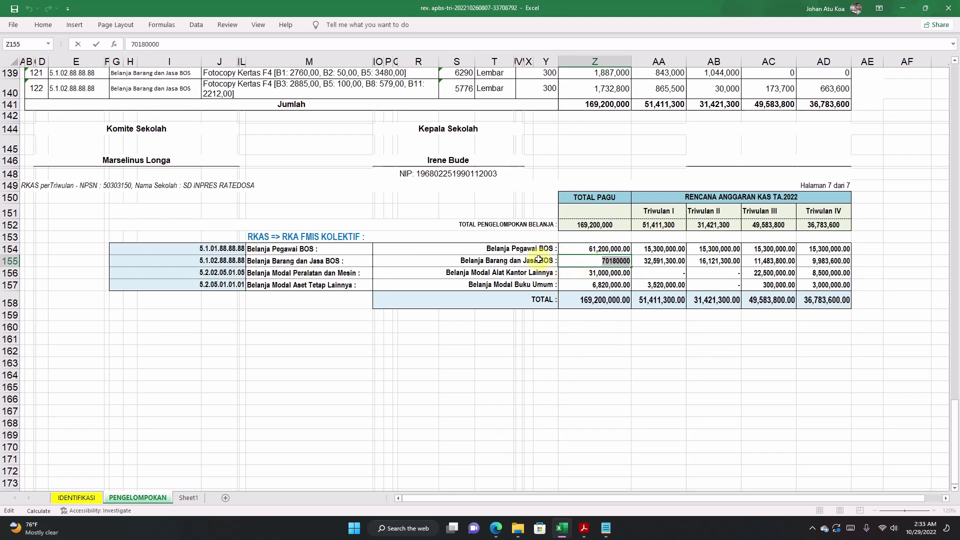
Step: Paste 70.180.000,00 over the first RKA volume, let the total recalculate, and save the item
click(494, 522)
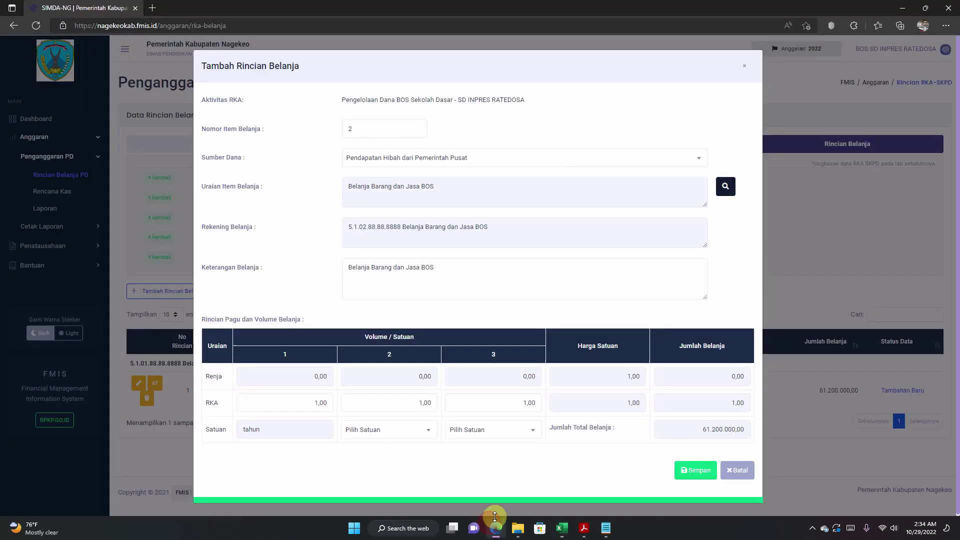
click(276, 402)
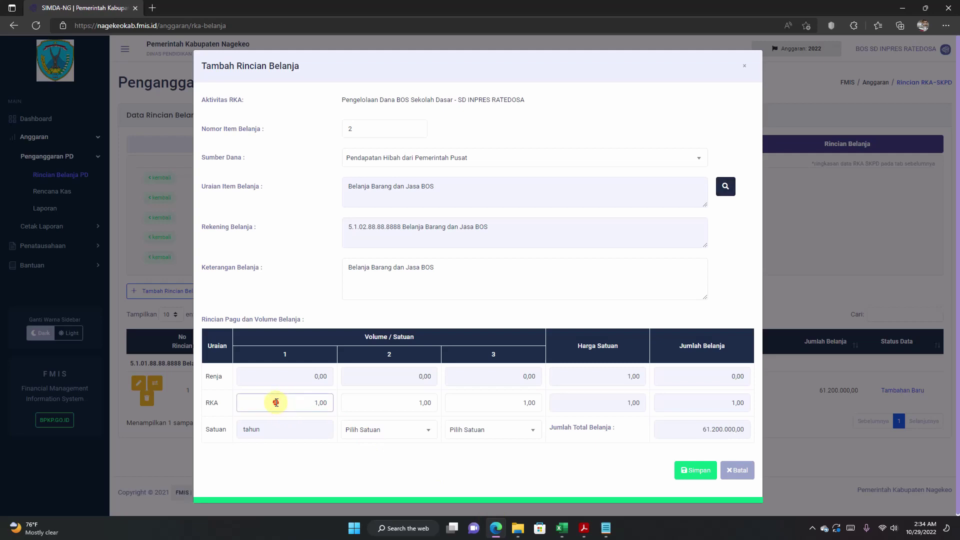
drag(276, 402, 347, 398)
right_click(321, 404)
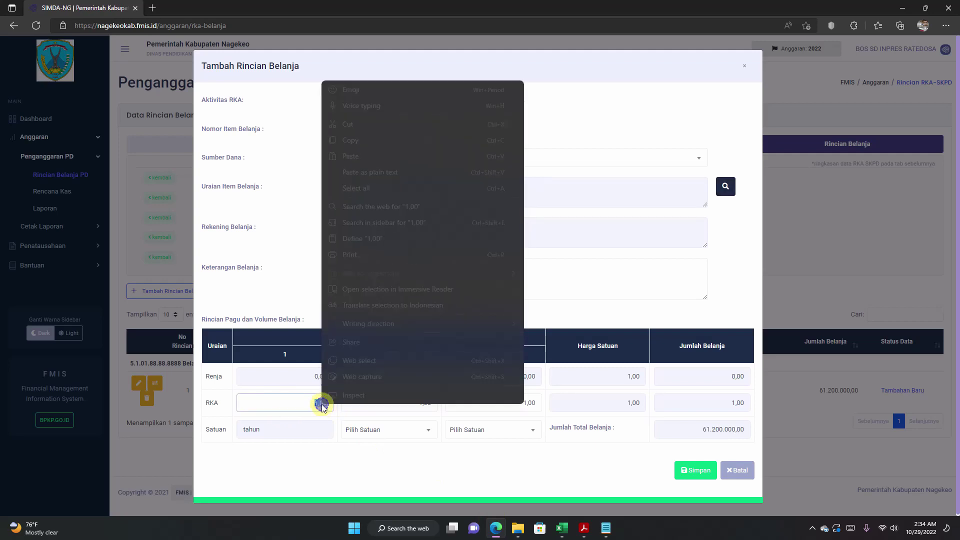
click(361, 156)
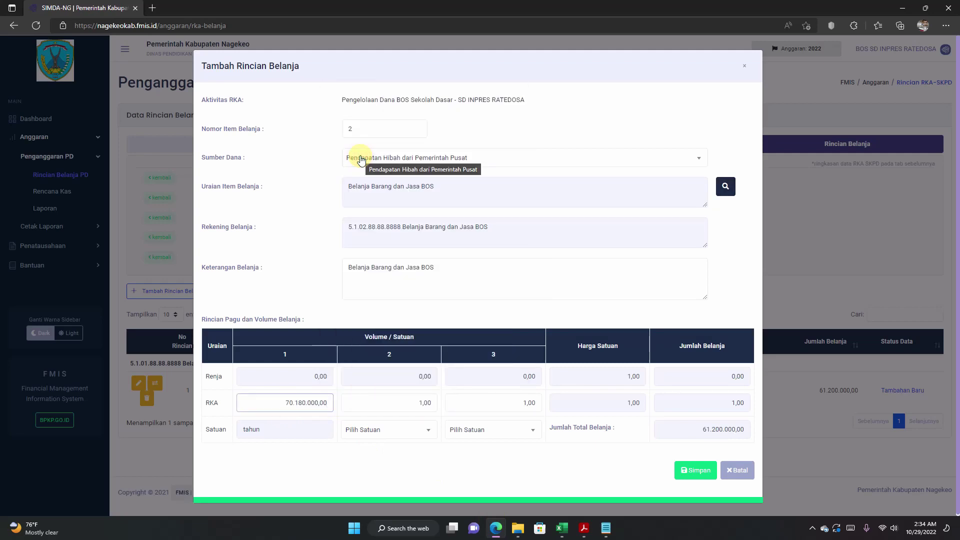
click(695, 403)
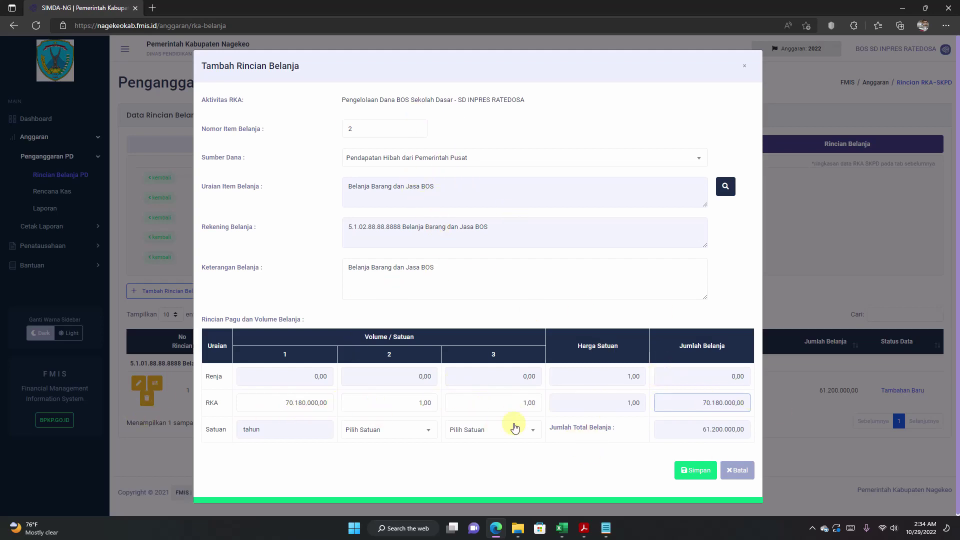
click(694, 471)
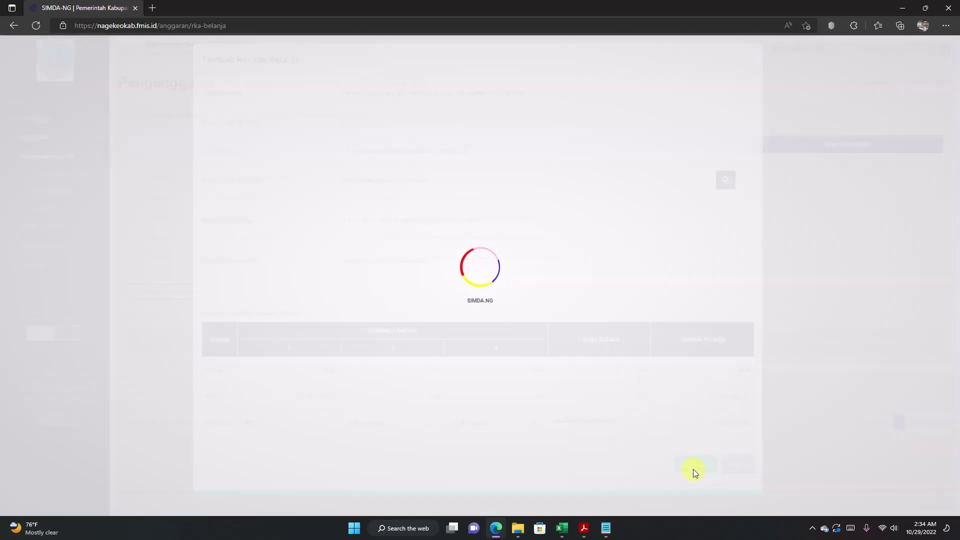
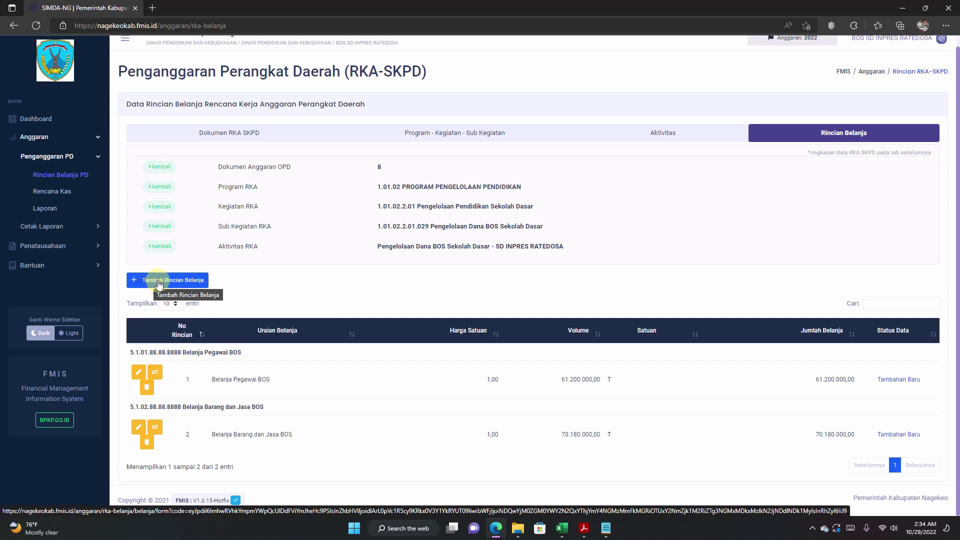
Step: Add a third spending item, open the SSH/account lookup, and copy 'Belanja Modal Alat Kantor Lainnya' from Excel N156
click(159, 284)
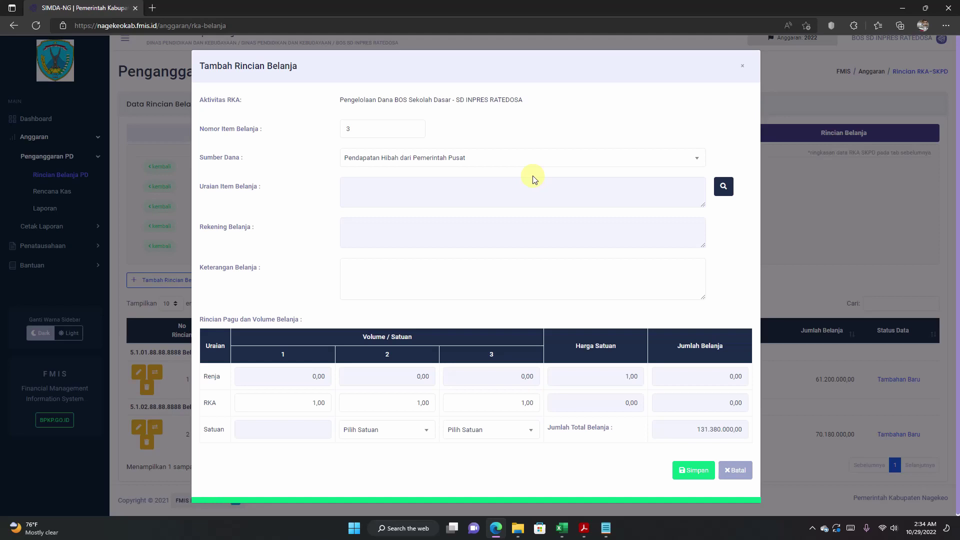
click(725, 188)
click(562, 528)
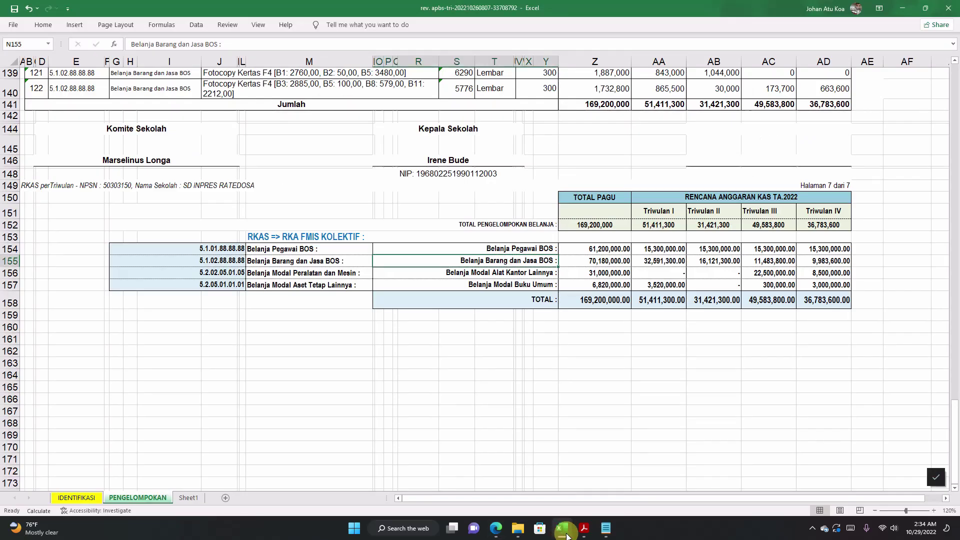
click(510, 283)
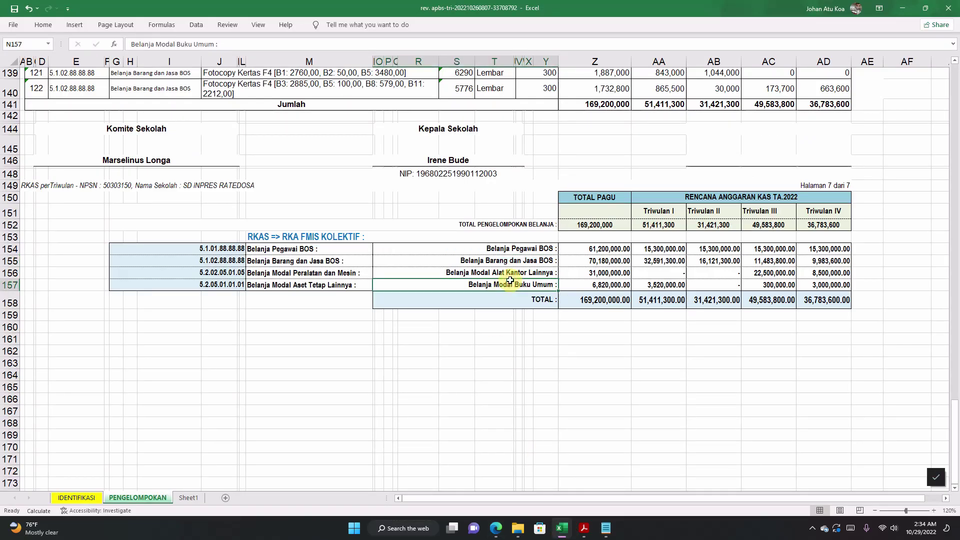
click(466, 272)
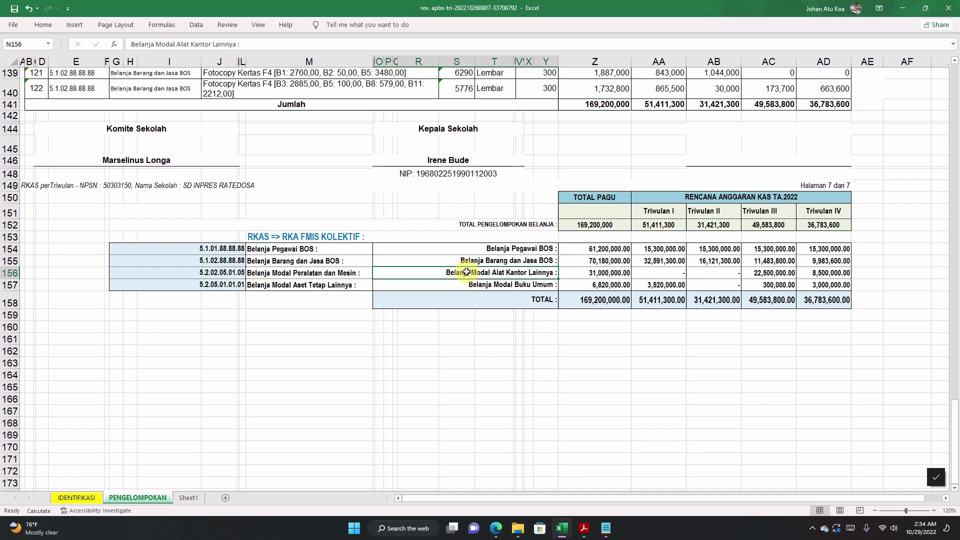
double_click(445, 273)
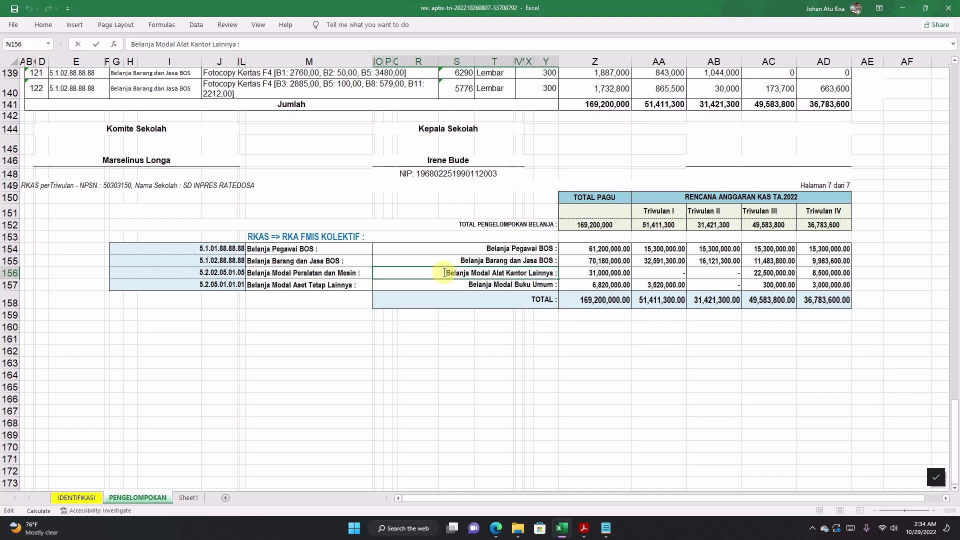
drag(444, 272, 548, 272)
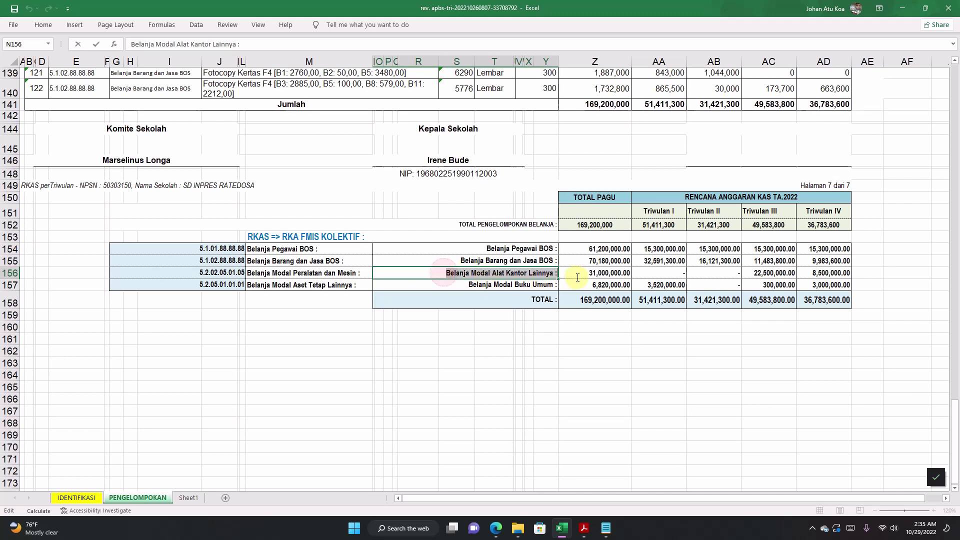
right_click(543, 272)
click(562, 296)
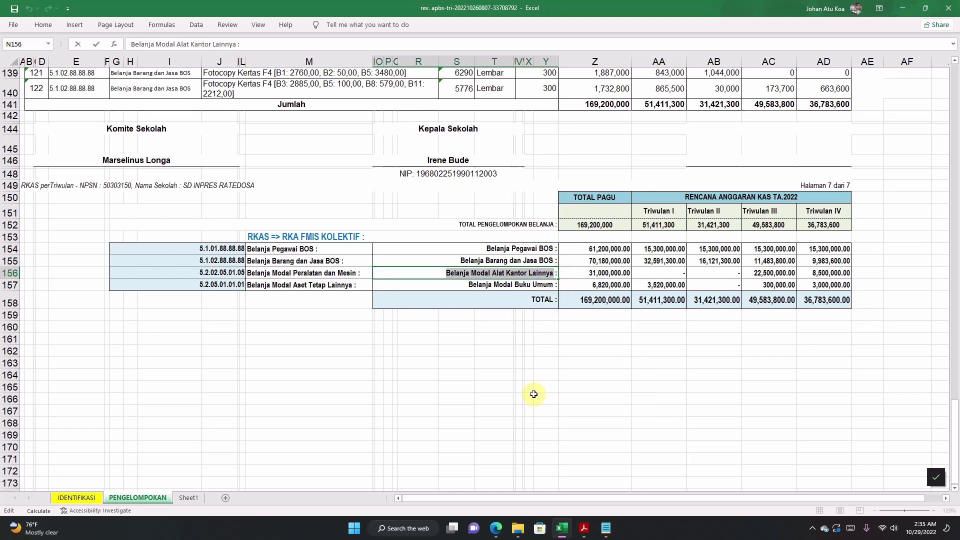
click(496, 528)
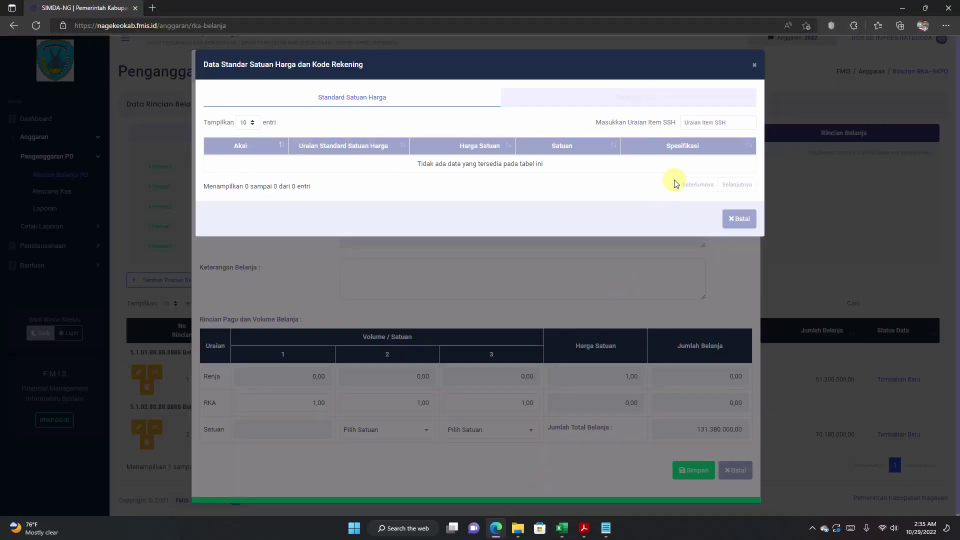
Step: Paste the name into the SSH search and pick Belanja Modal Alat Kantor Lainnya, unit tahun, as the item
click(708, 120)
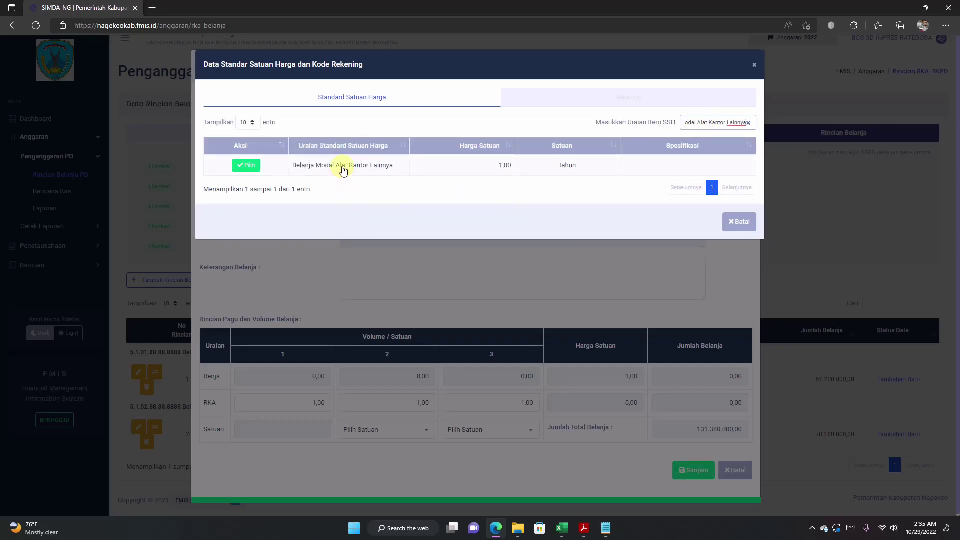
click(246, 170)
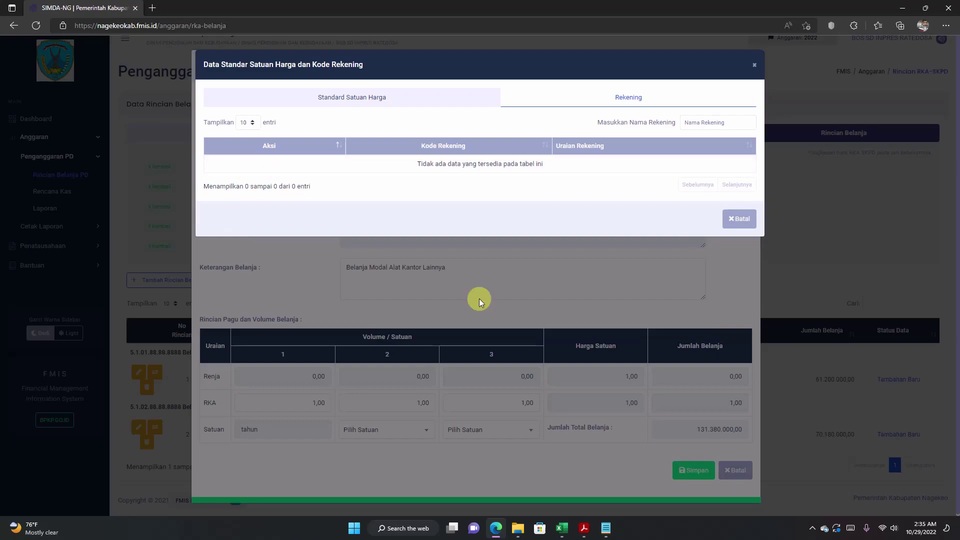
click(562, 528)
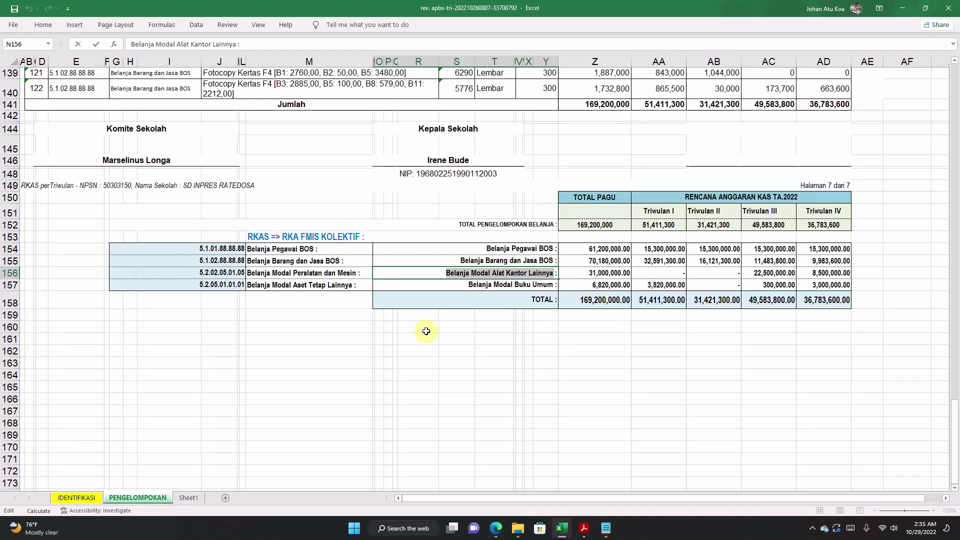
Step: Copy account code 5.2.02.05.01.05 from Excel and put it in the account search box
click(217, 276)
double_click(209, 274)
drag(188, 271, 283, 276)
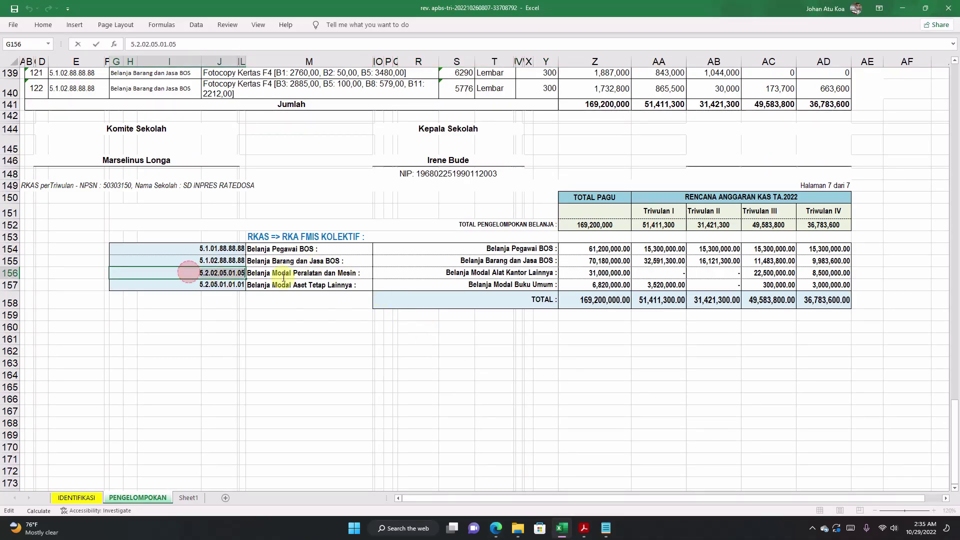
right_click(230, 275)
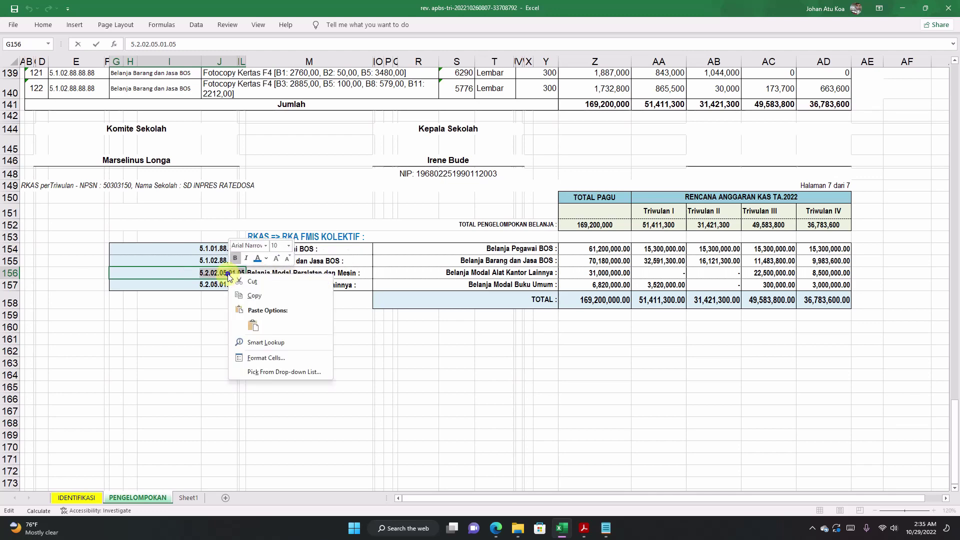
click(253, 295)
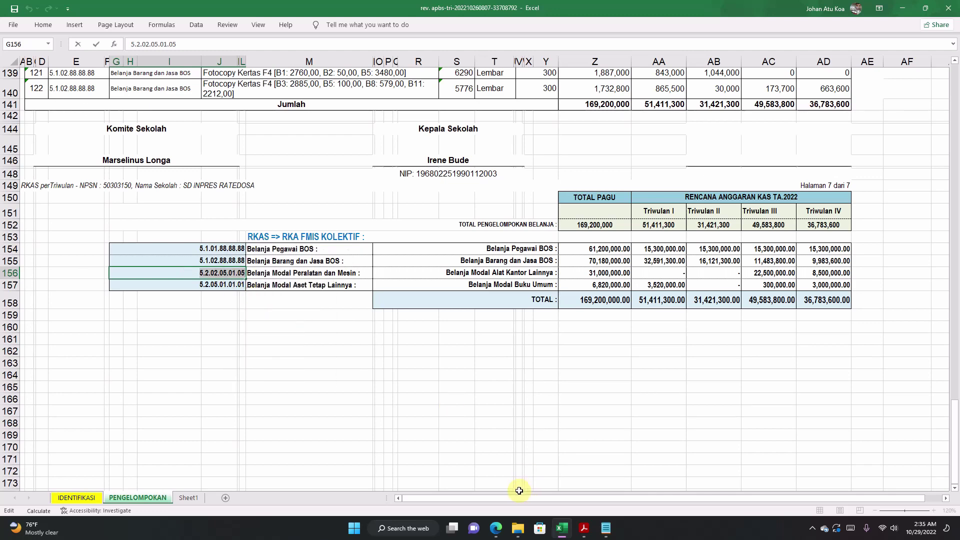
click(495, 528)
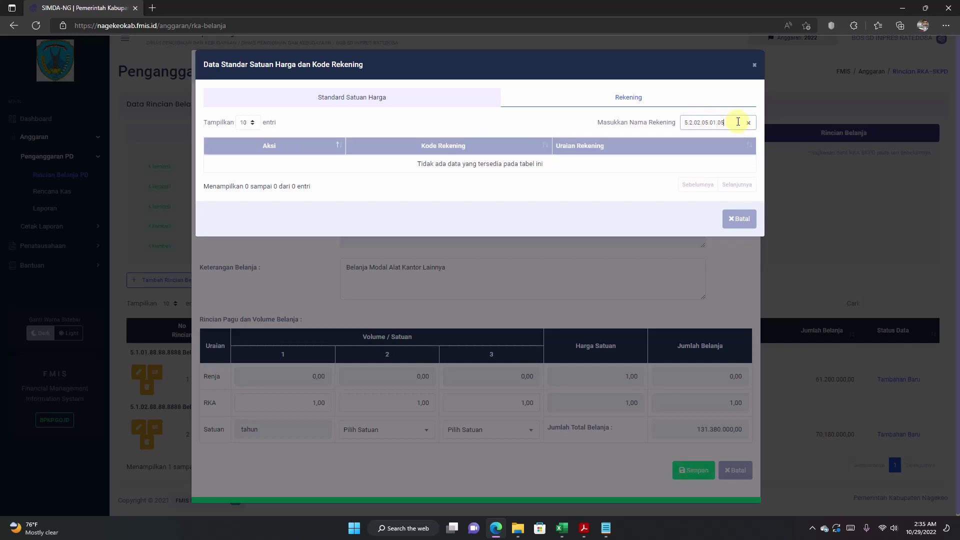
click(737, 122)
click(562, 528)
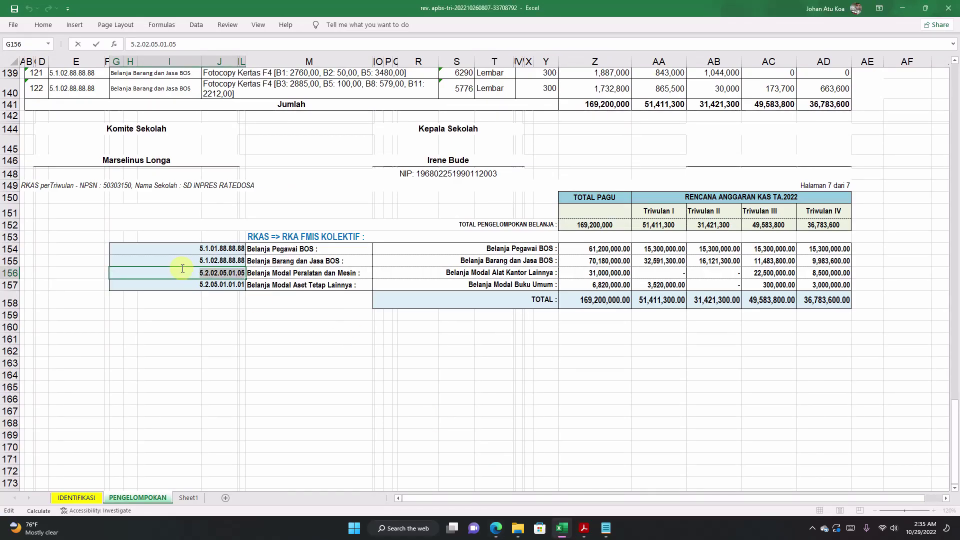
click(222, 274)
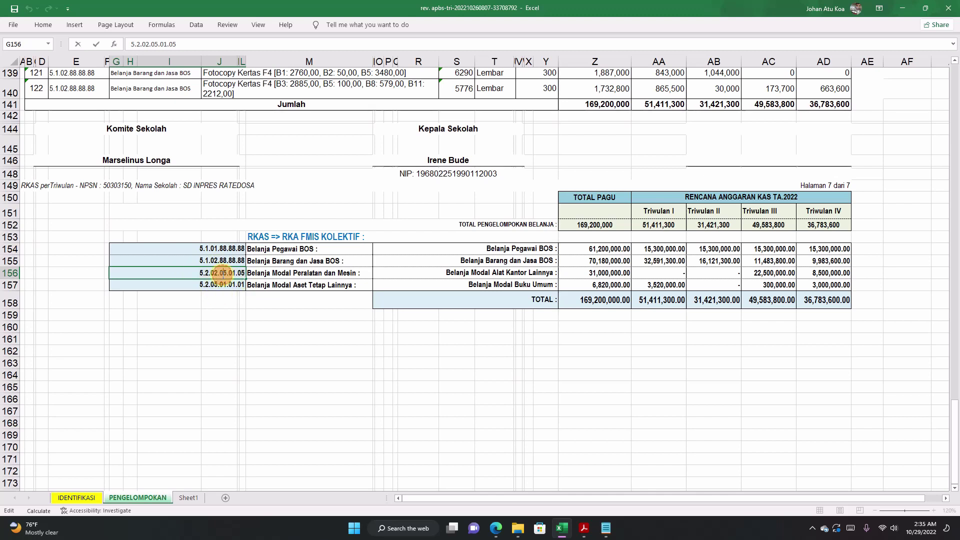
click(280, 273)
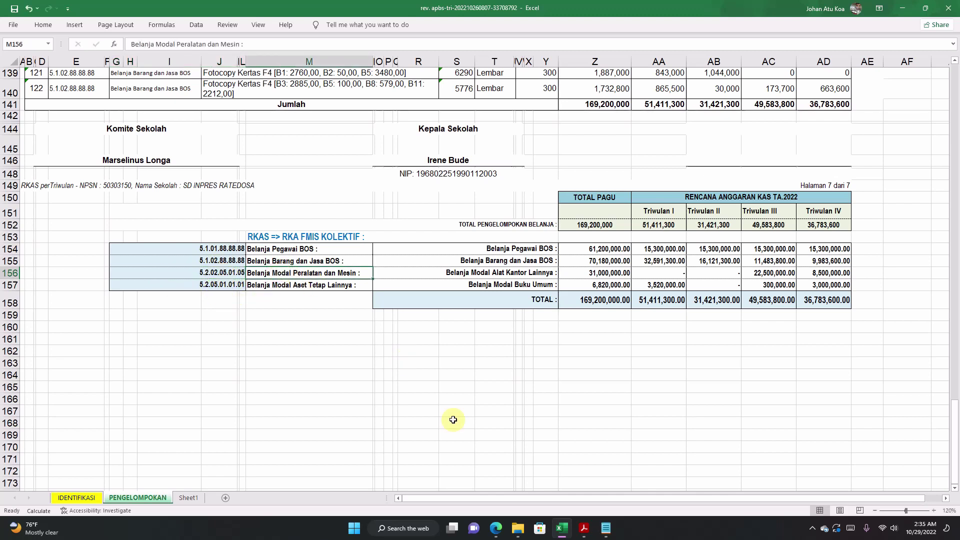
click(495, 528)
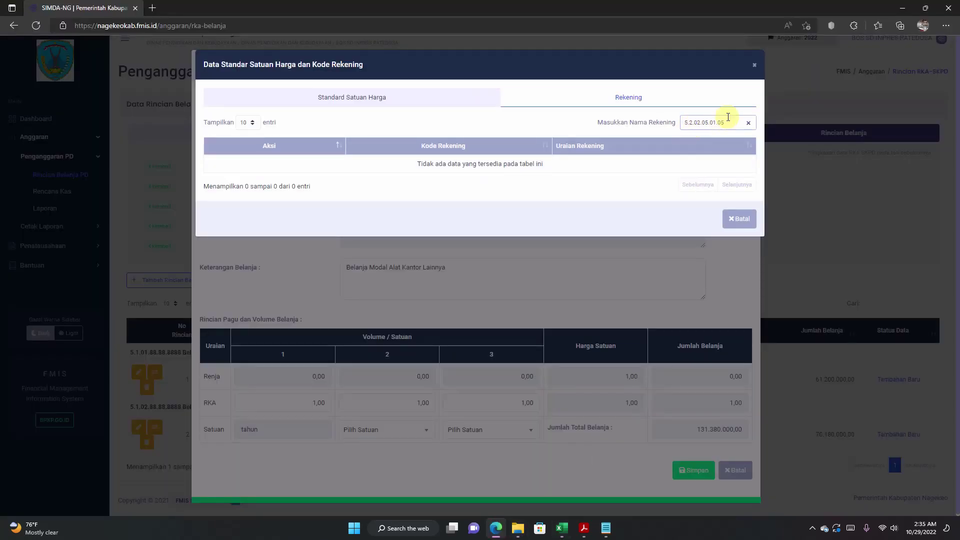
double_click(734, 123)
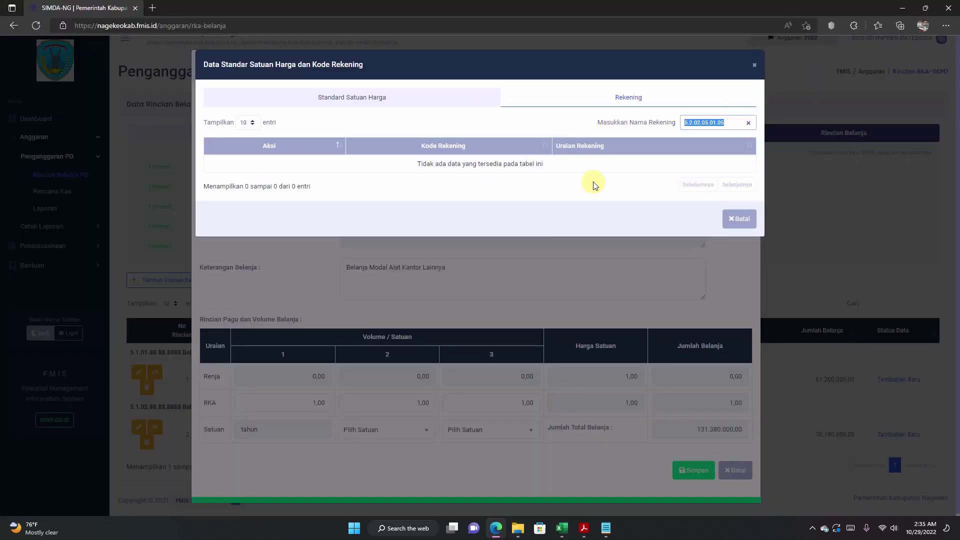
Step: Copy 'Belanja Modal Alat Kantor Lainnya' from Excel and search the account by that name instead of the code
click(566, 538)
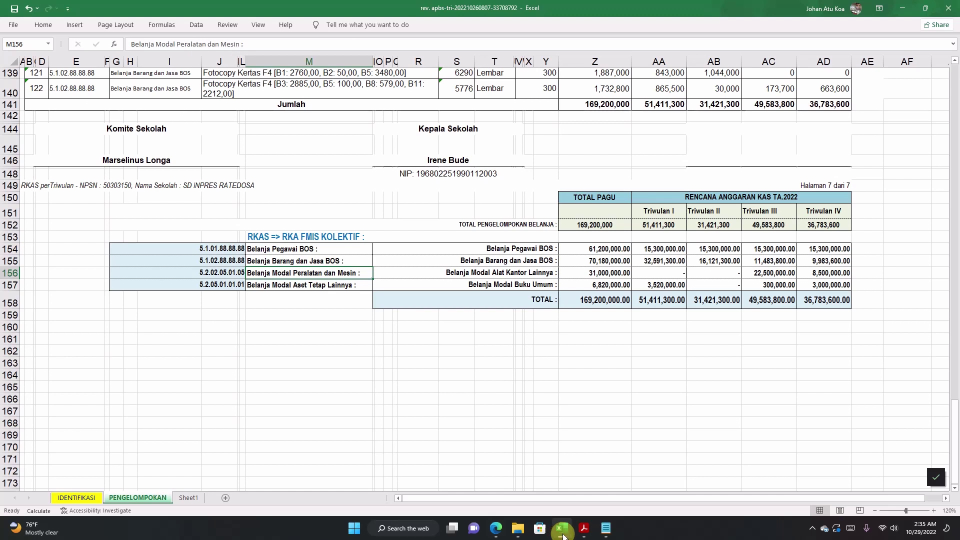
click(473, 264)
double_click(462, 274)
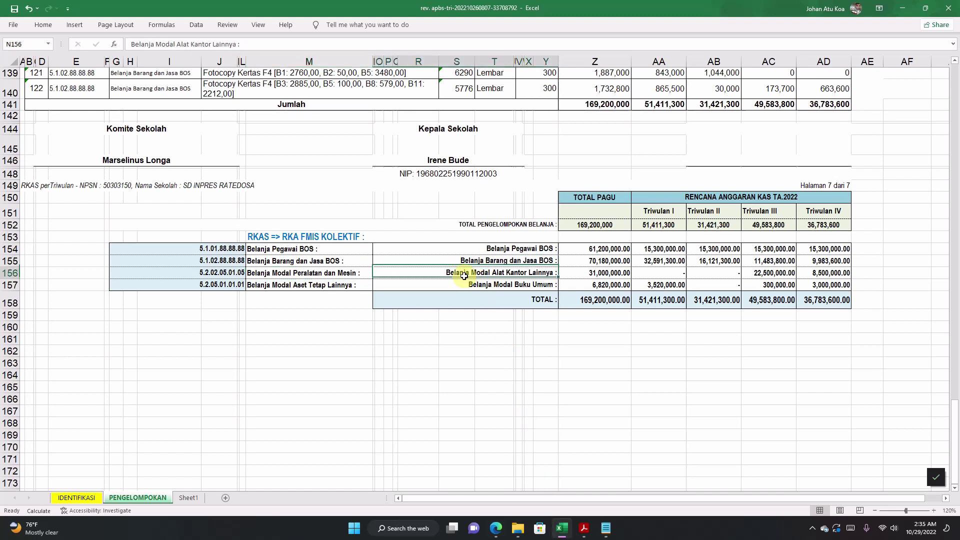
drag(445, 274, 553, 274)
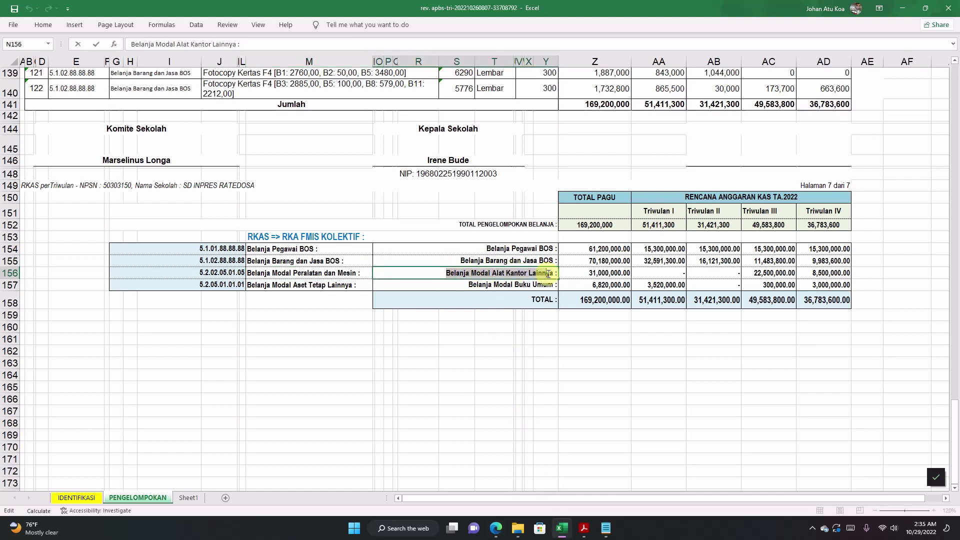
right_click(554, 274)
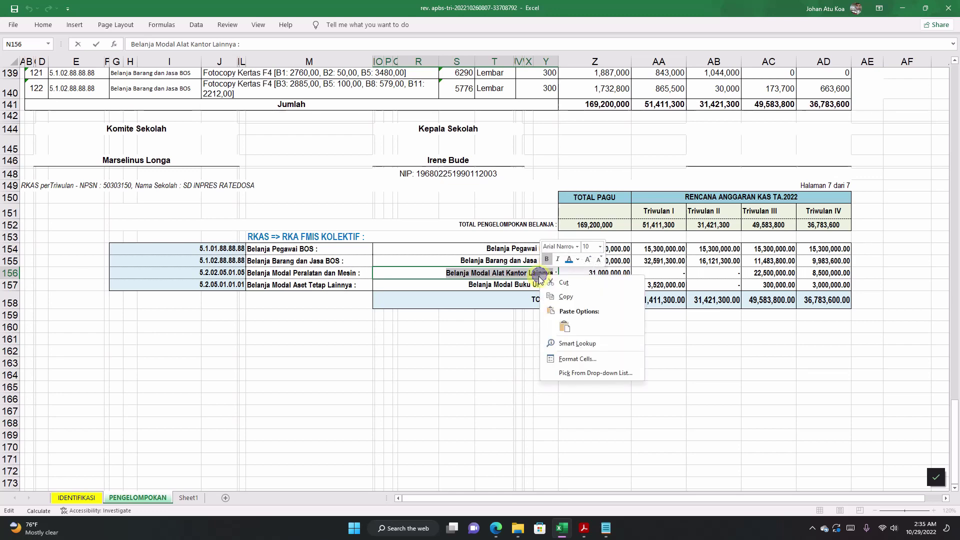
click(555, 301)
click(502, 522)
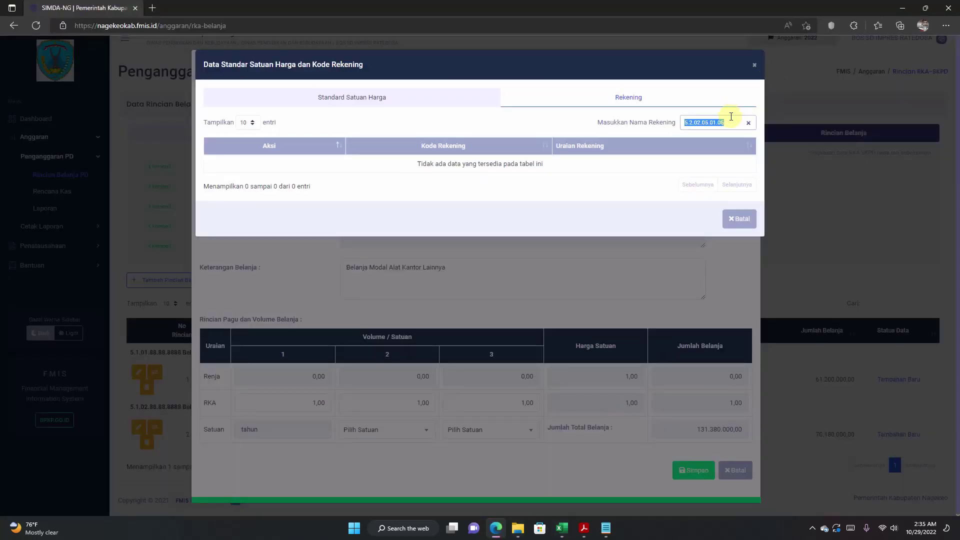
key(BackSpace)
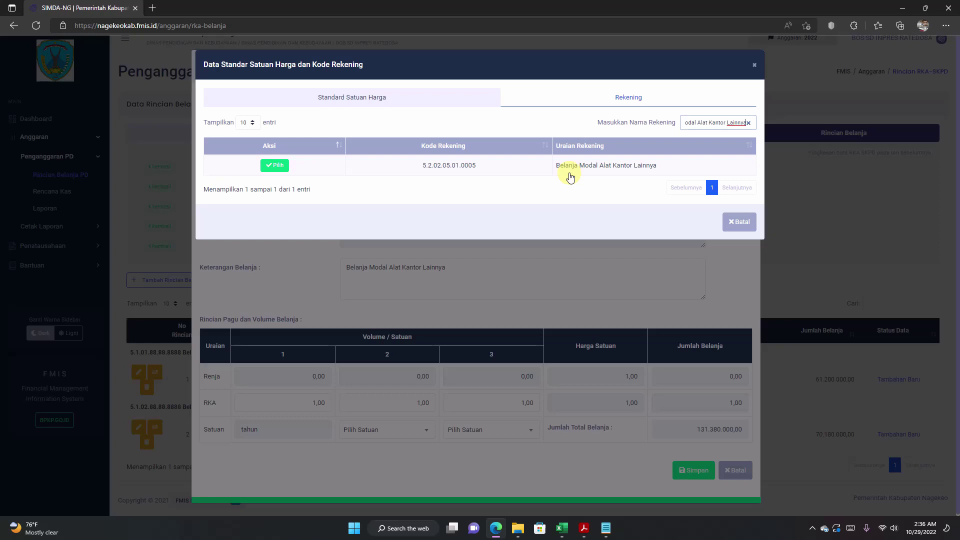
Step: Assign account 5.2.02.05.01.0005 and copy the 31000000 amount from Excel cell Z156
click(274, 166)
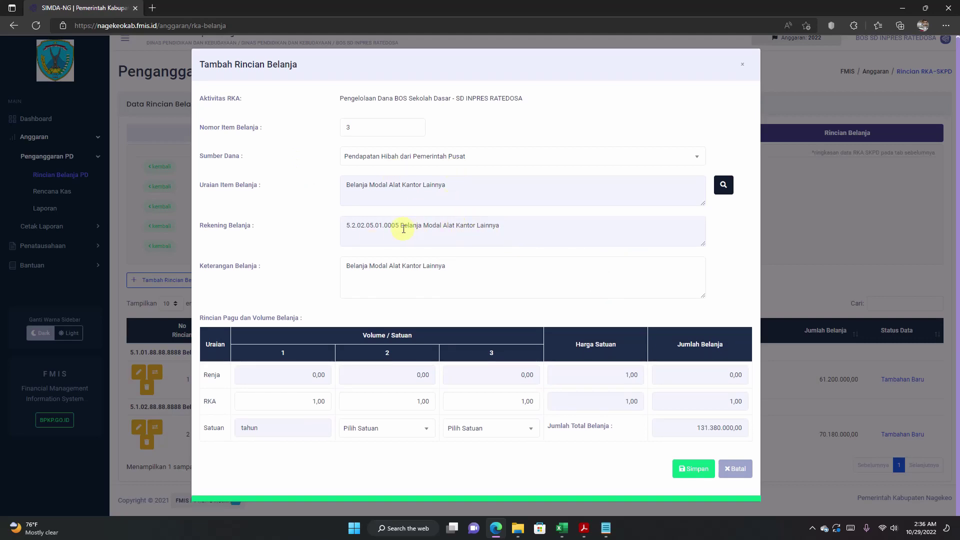
click(561, 528)
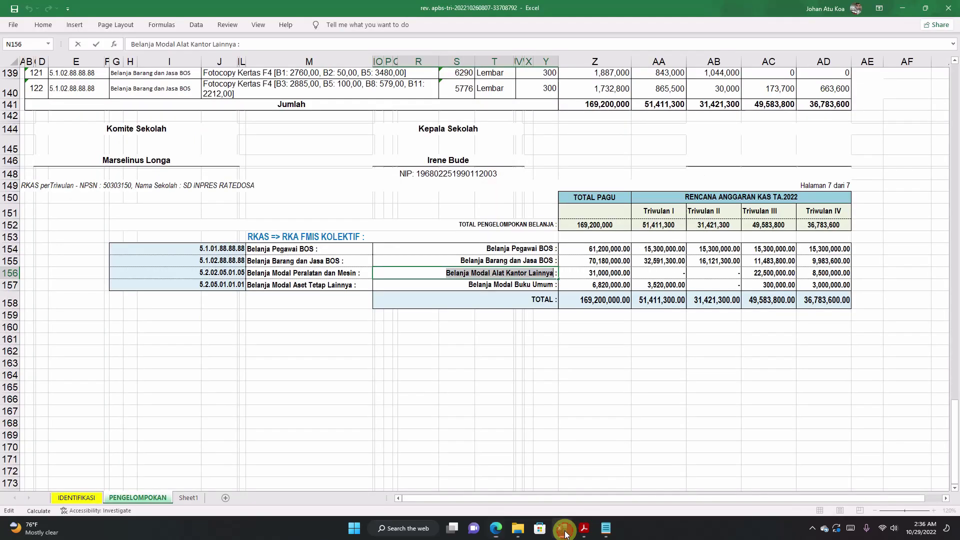
double_click(607, 273)
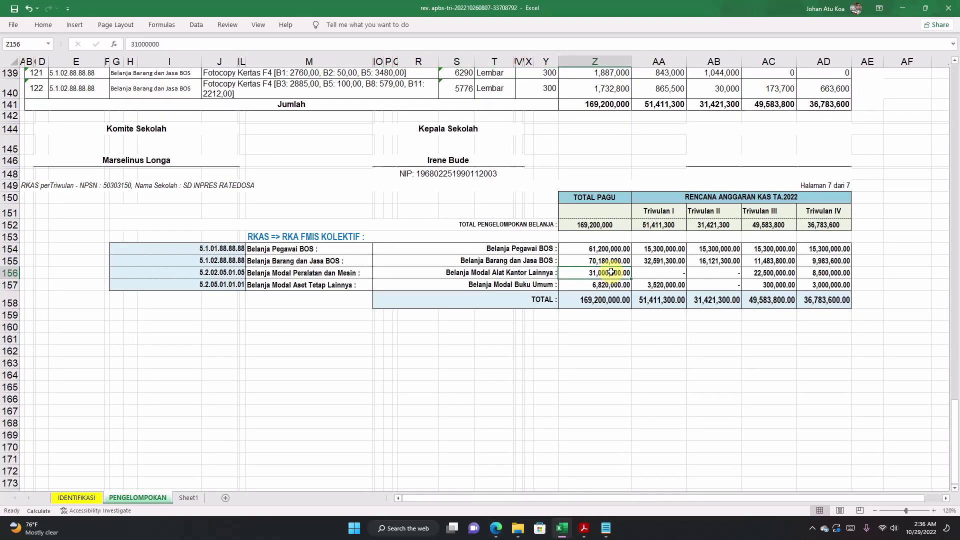
double_click(607, 273)
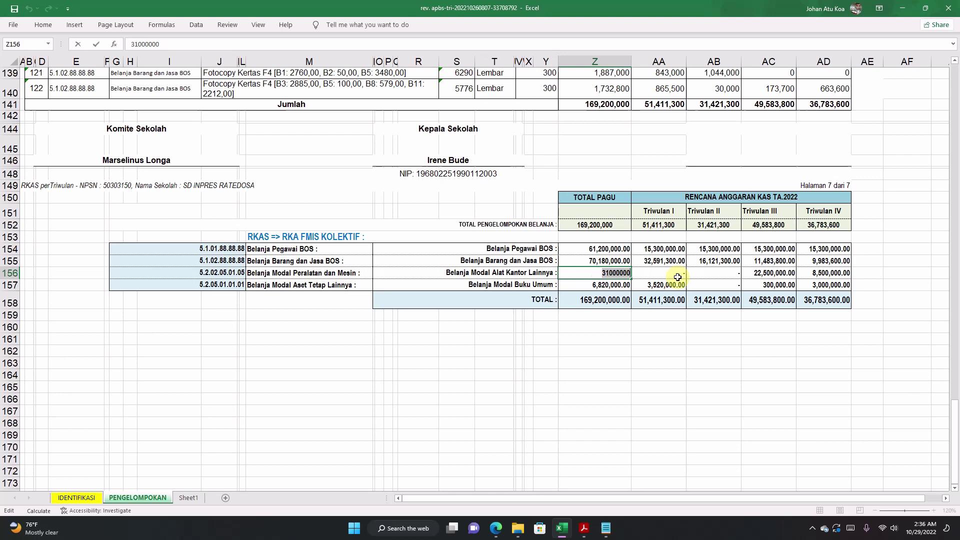
right_click(620, 281)
click(639, 295)
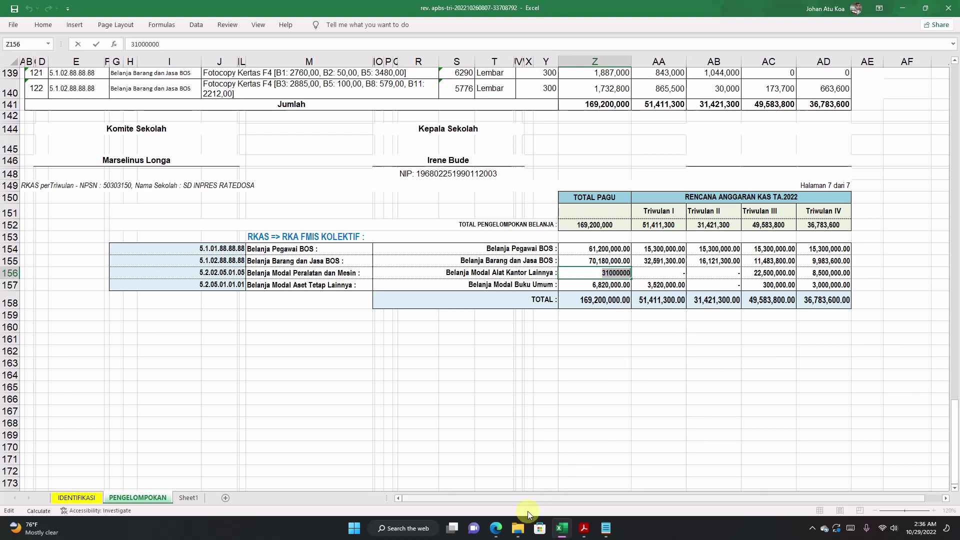
Step: Paste 31.000.000,00 over RKA volume 1, let the total recalculate, and save item 3
click(503, 526)
drag(281, 399, 319, 415)
right_click(315, 403)
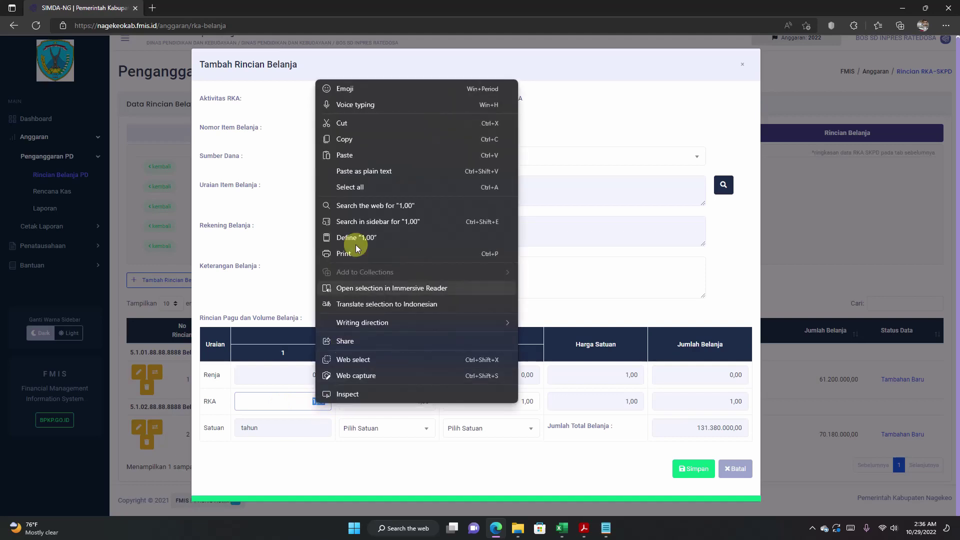
click(345, 157)
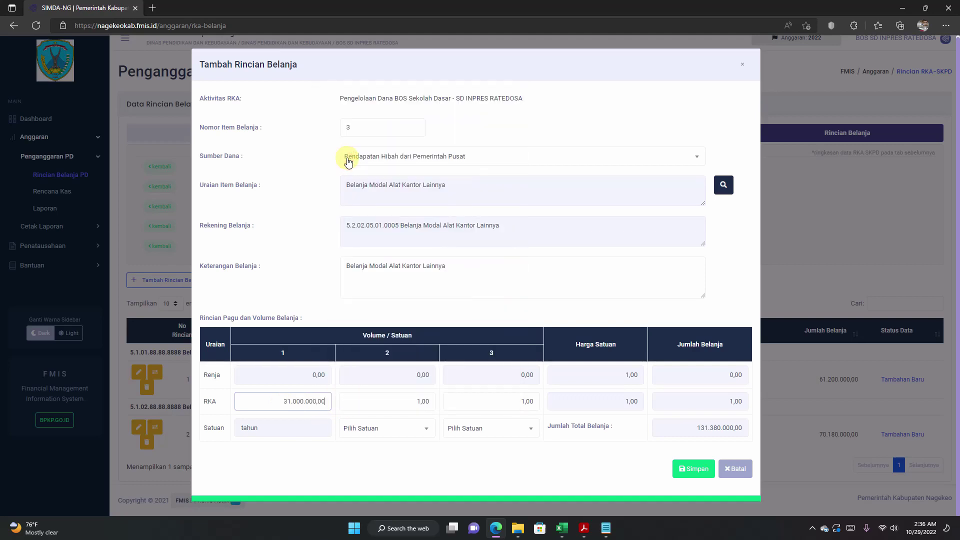
click(702, 401)
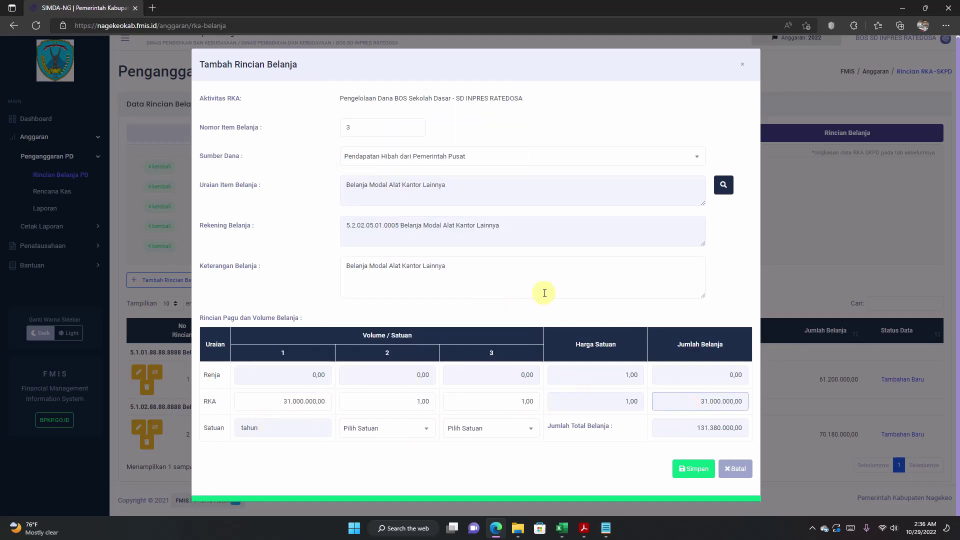
click(695, 470)
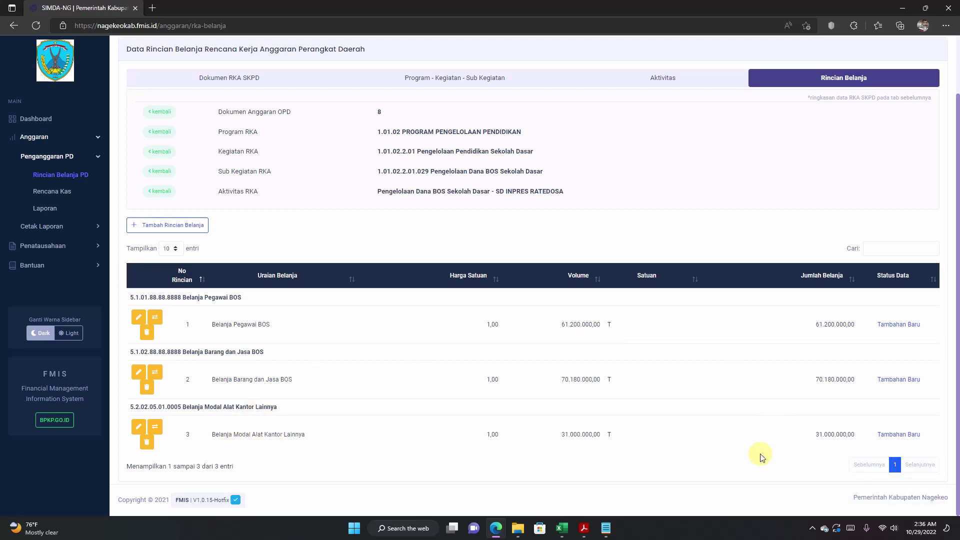
click(561, 528)
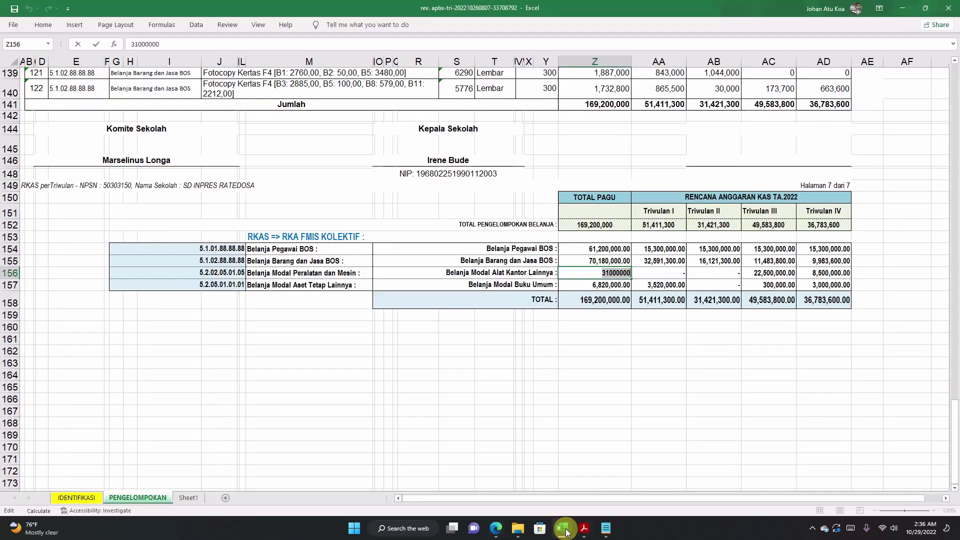
click(484, 277)
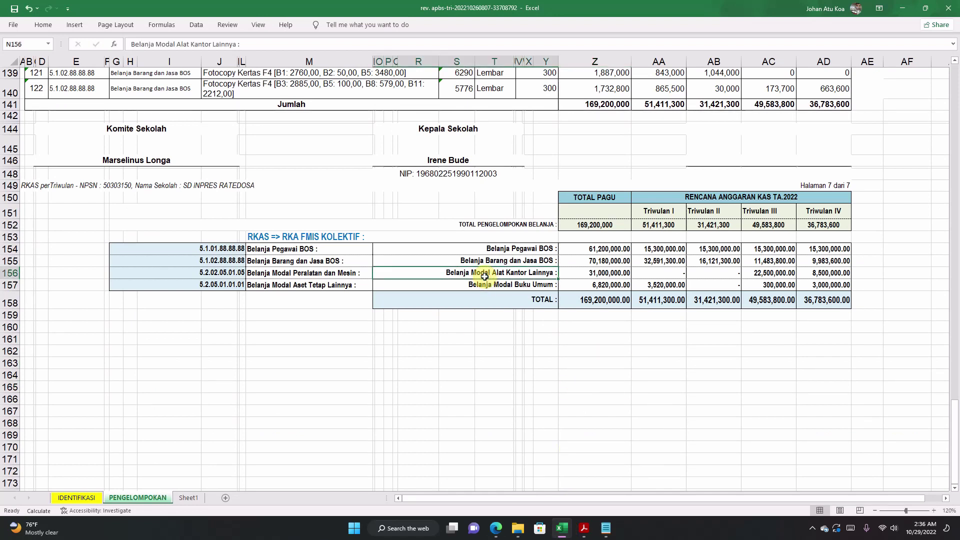
click(485, 283)
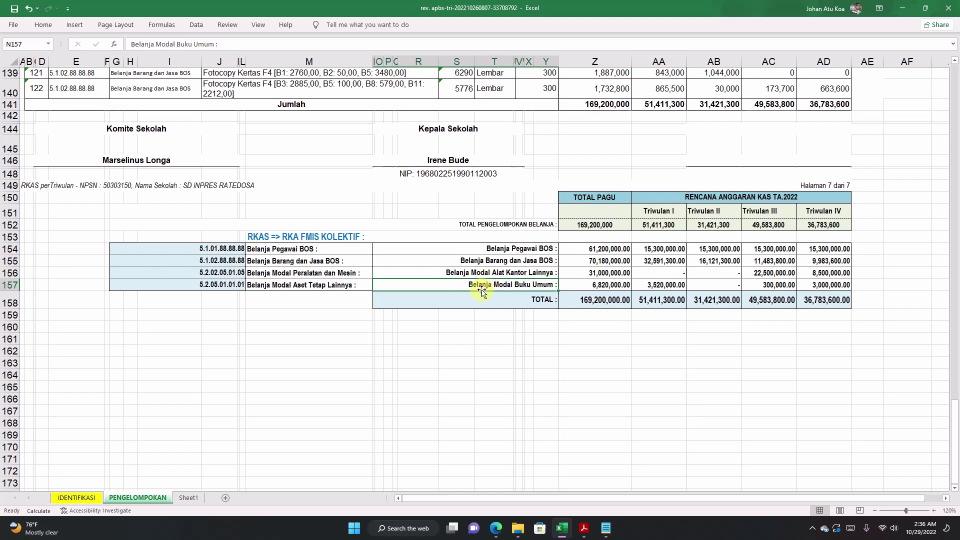
double_click(466, 284)
drag(480, 286, 551, 292)
right_click(529, 286)
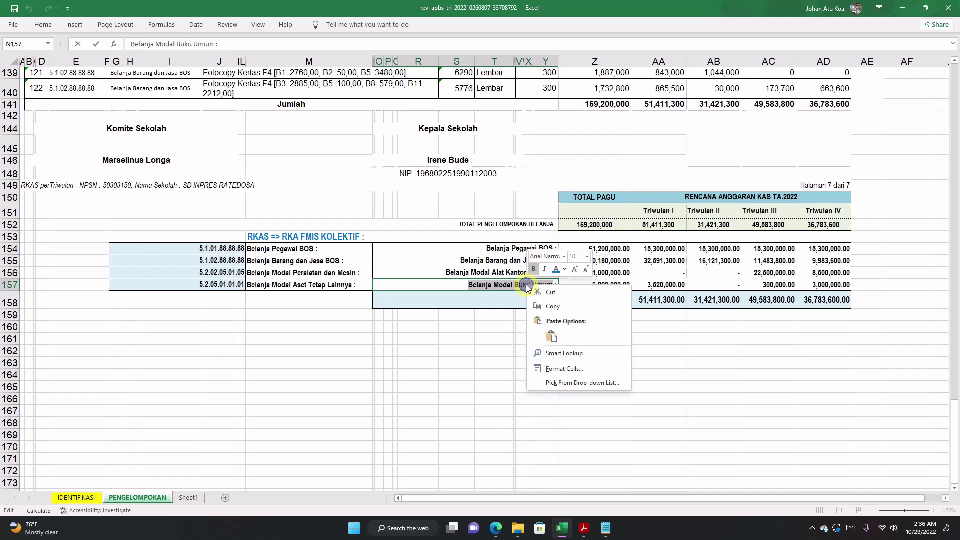
click(549, 308)
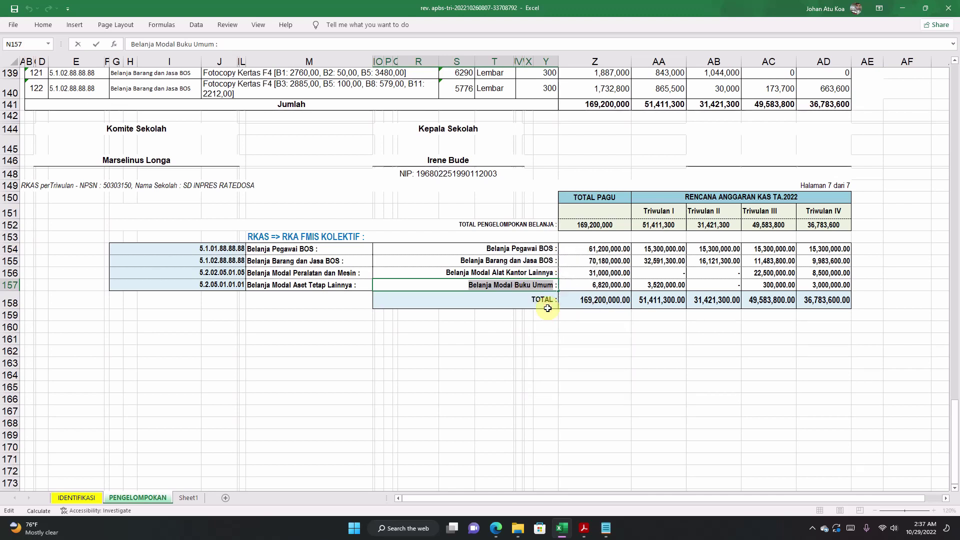
click(318, 283)
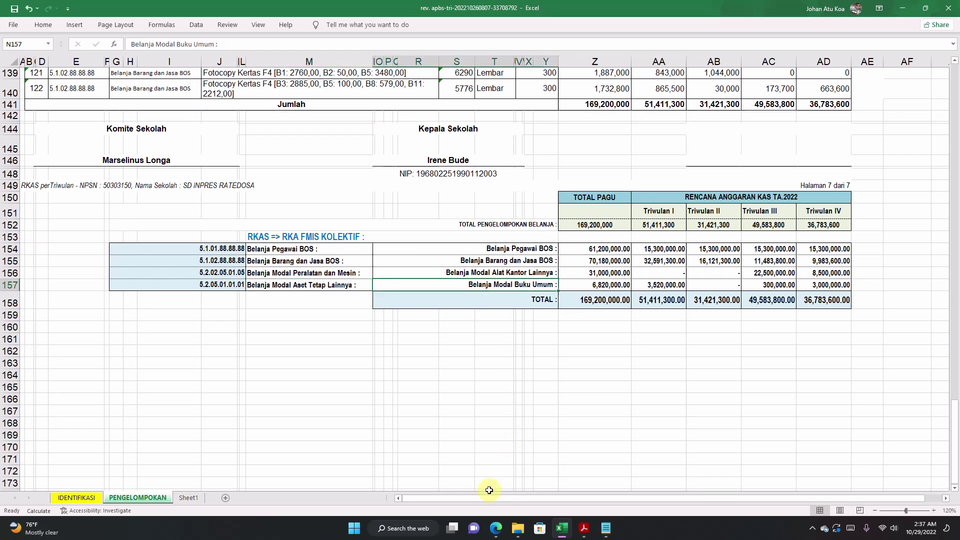
click(495, 528)
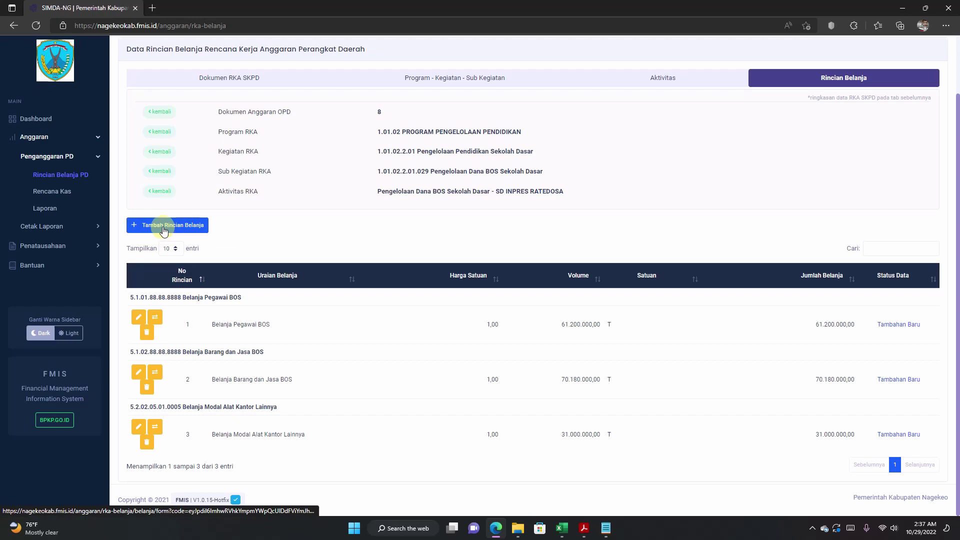
Step: Add item 4 as Belanja Modal Buku Umum, unit tahun, with account 5.2.05.01.01.0001
click(165, 226)
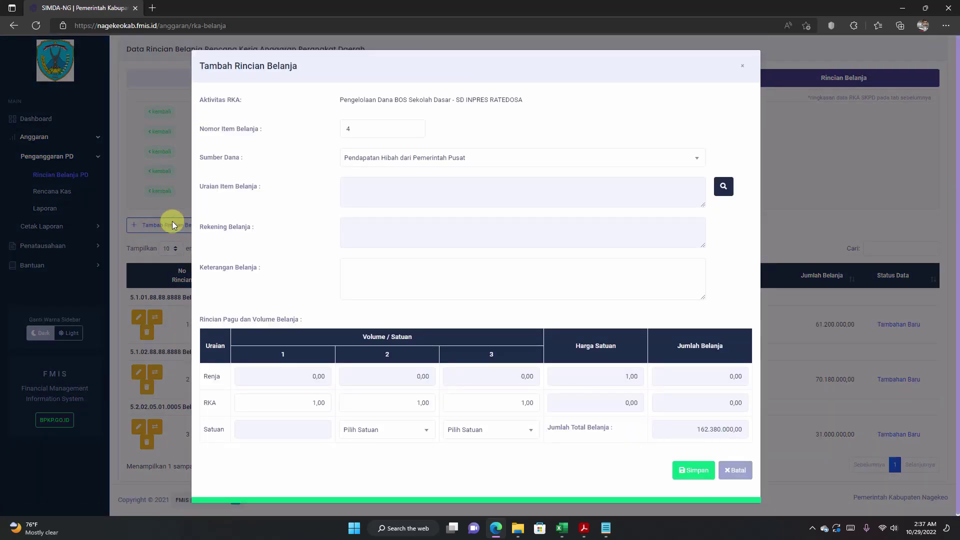
click(723, 186)
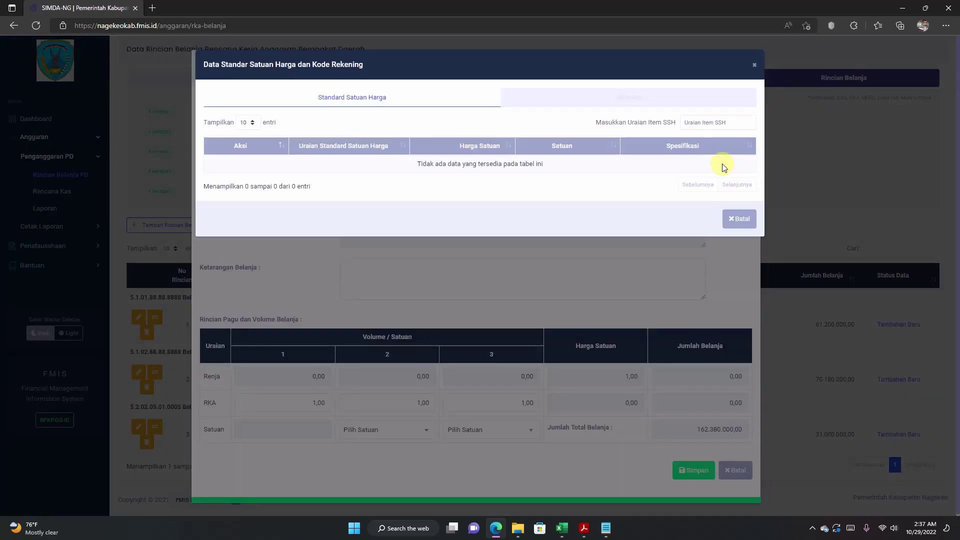
click(702, 122)
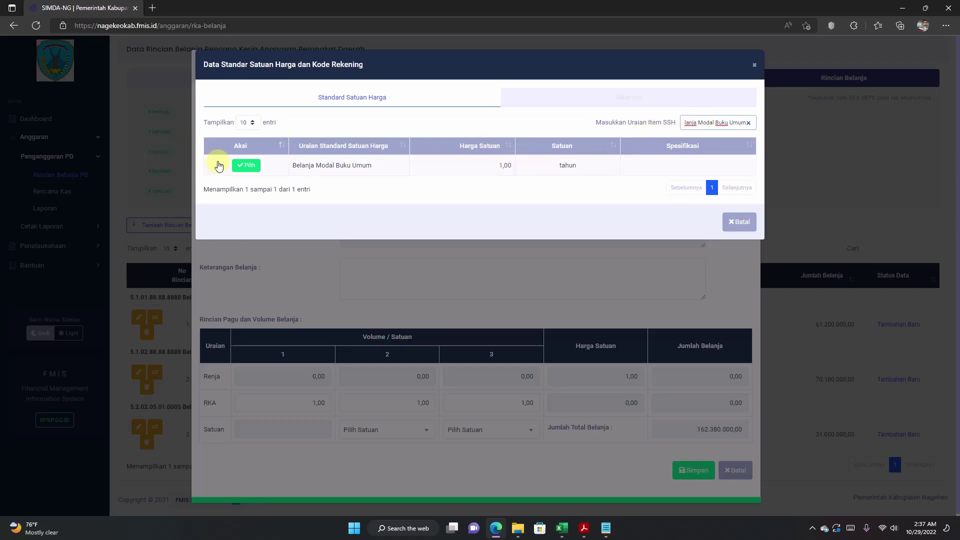
click(248, 168)
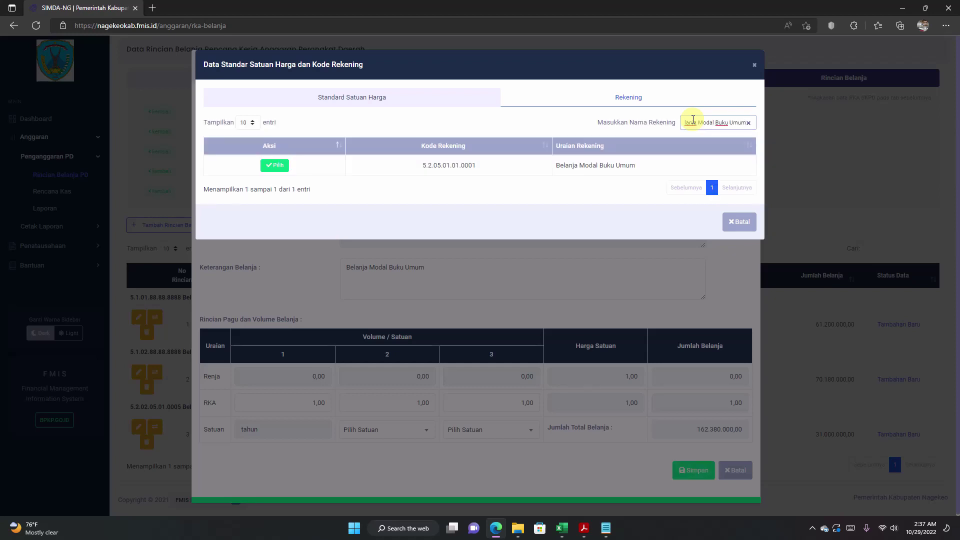
click(275, 165)
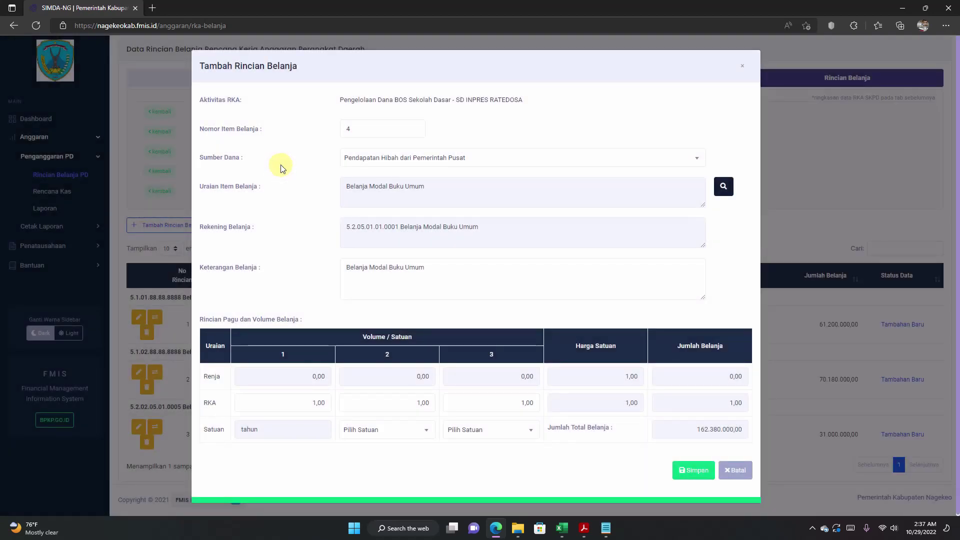
click(562, 527)
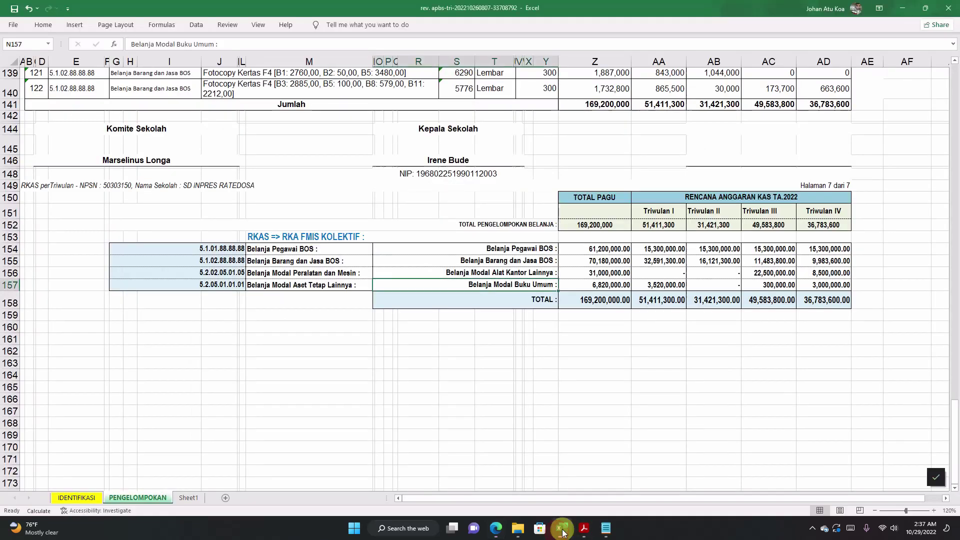
Step: Copy the 6820000 book capital amount from Excel cell Z157
double_click(595, 285)
drag(589, 283, 681, 284)
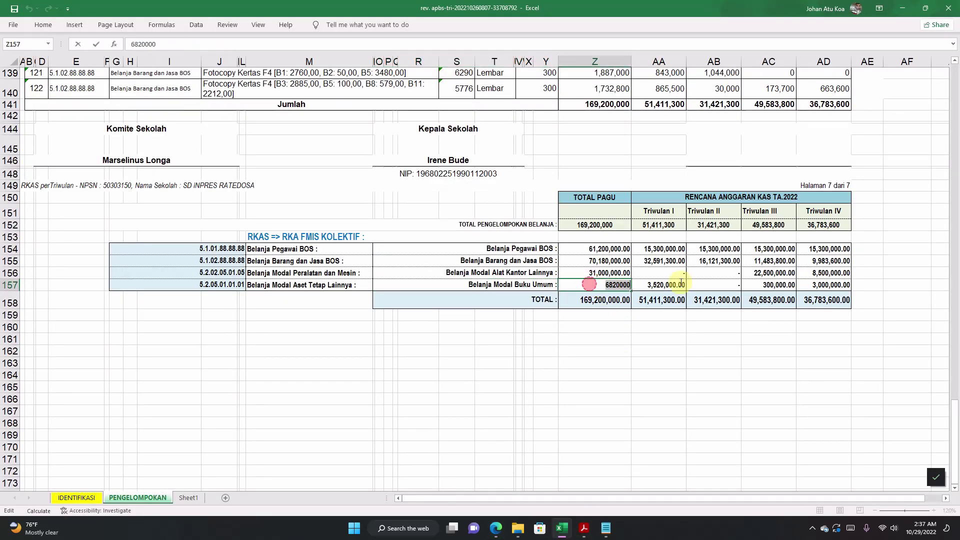
right_click(639, 300)
click(640, 368)
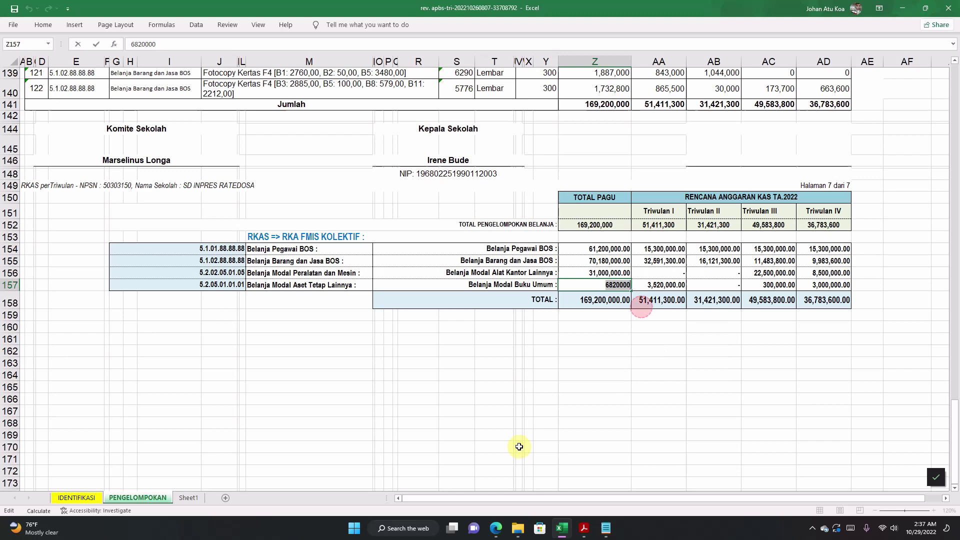
Step: Paste 6.820.000,00 over RKA volume 1, let the total update, and save item 4
click(496, 529)
click(280, 403)
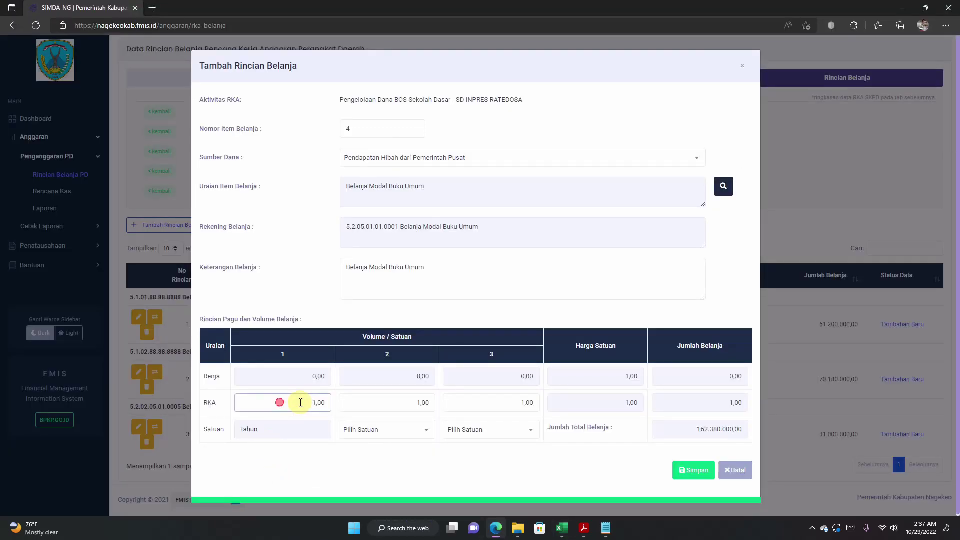
double_click(316, 406)
right_click(319, 404)
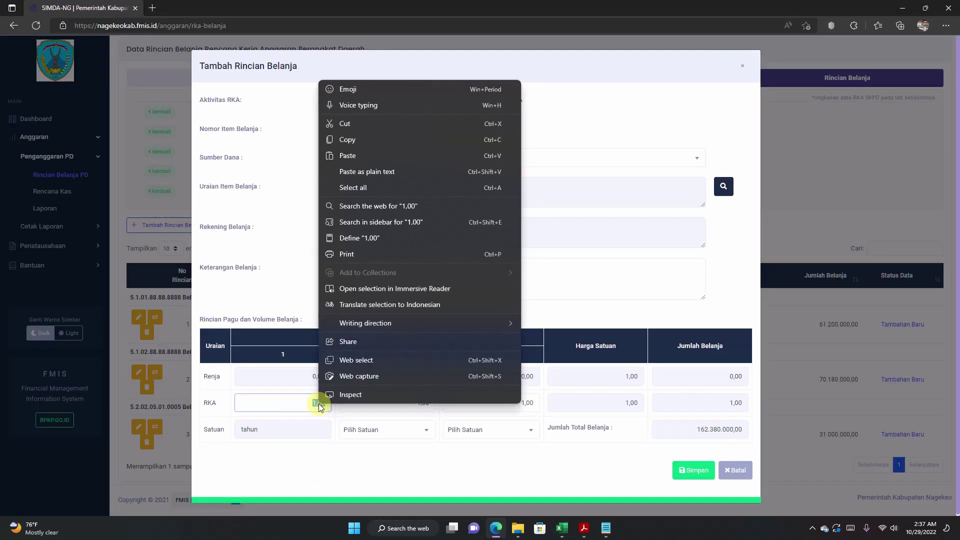
click(350, 156)
click(715, 404)
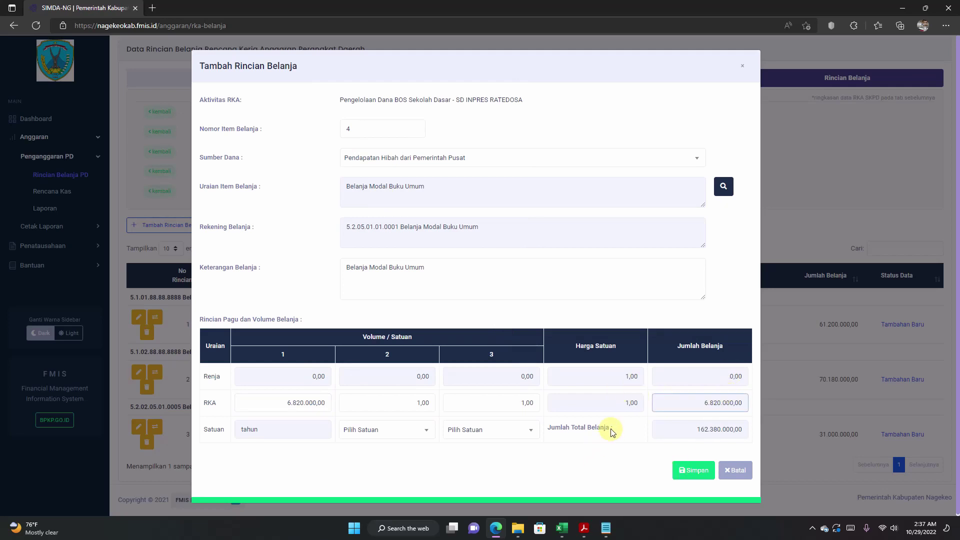
click(695, 471)
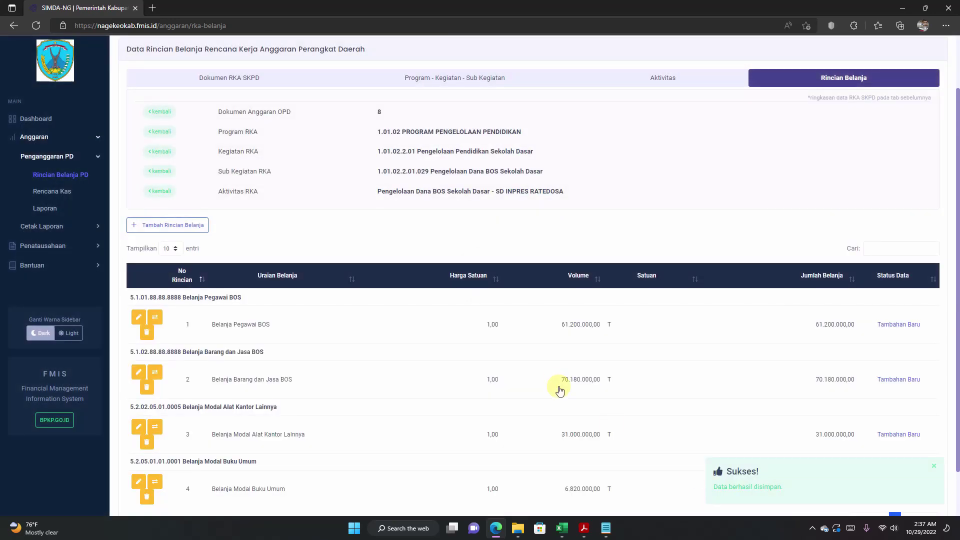
scroll(559, 391, down, 1)
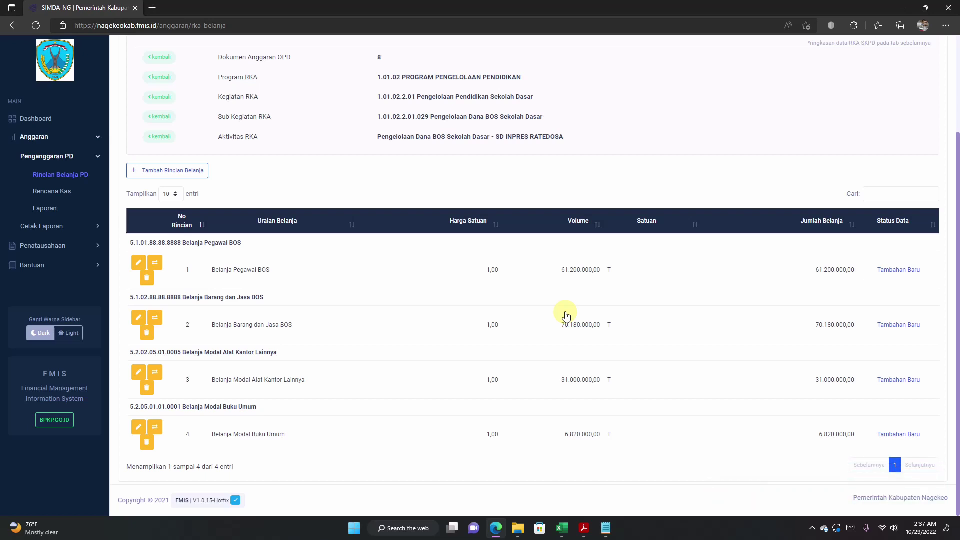
scroll(564, 318, up, 2)
scroll(563, 317, down, 2)
scroll(509, 376, up, 2)
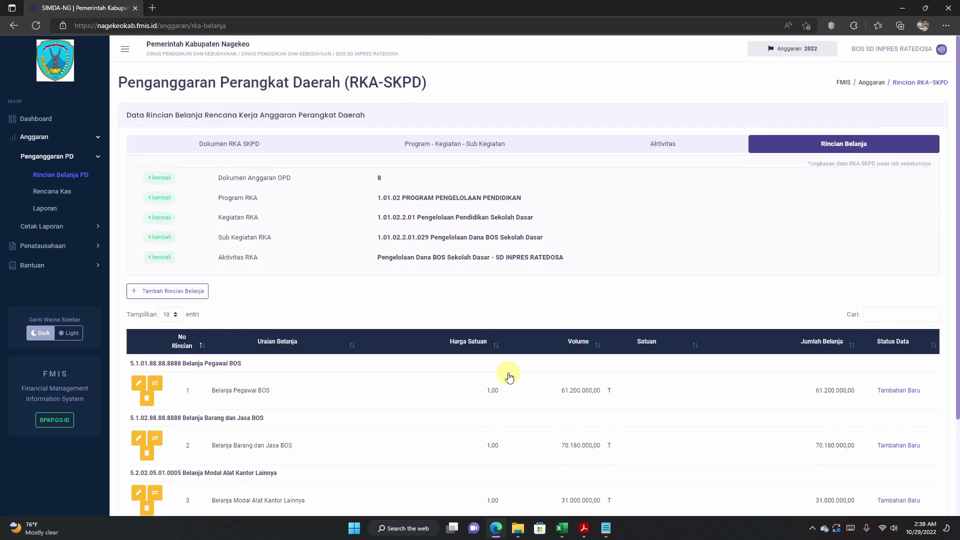
scroll(509, 395, down, 2)
scroll(510, 450, up, 2)
scroll(510, 400, down, 2)
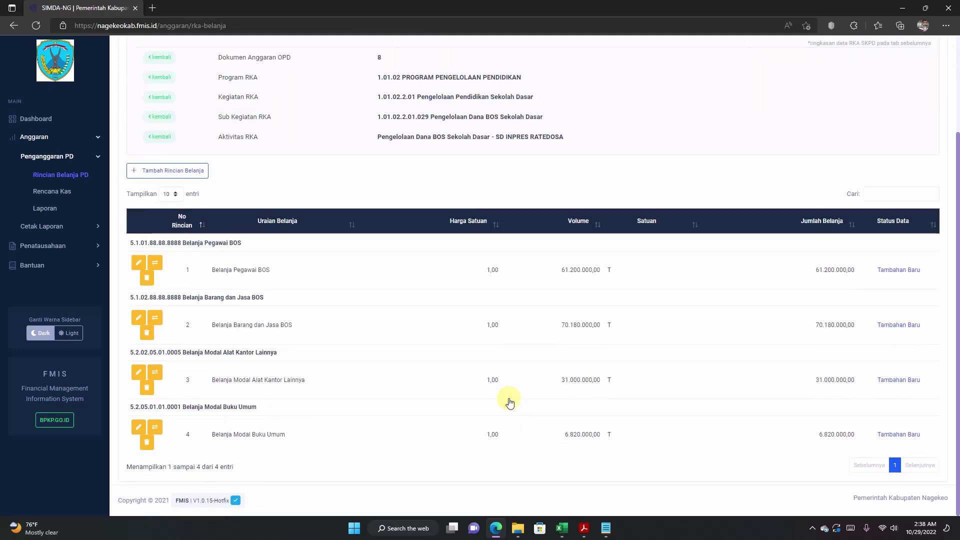
scroll(510, 400, up, 2)
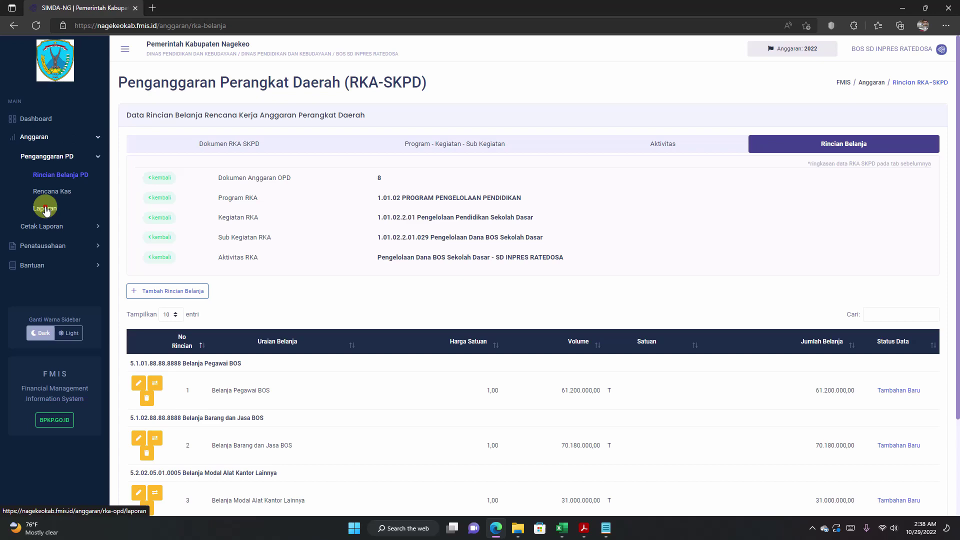
Step: Try opening the Penganggaran PD Laporan page via the sidebar, which is refused as not permitted
click(47, 210)
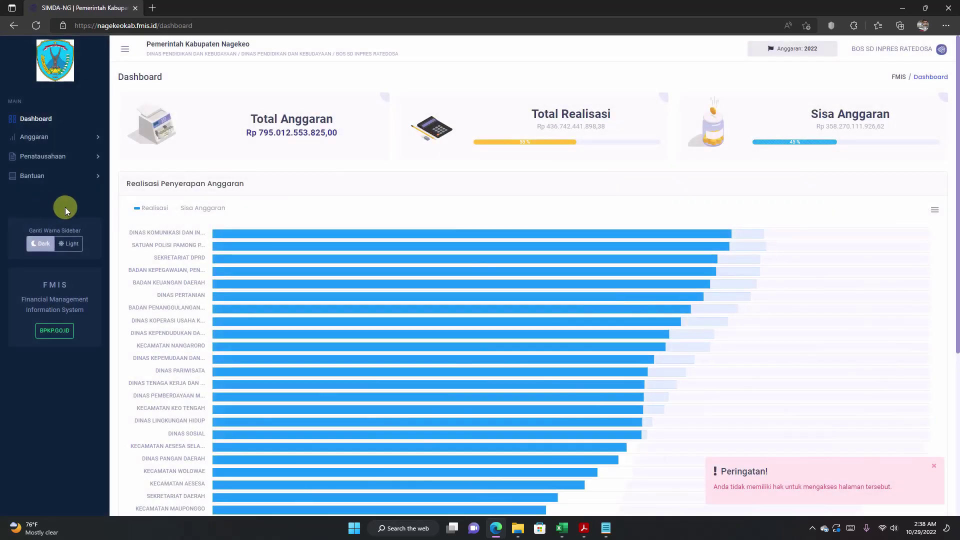
click(48, 144)
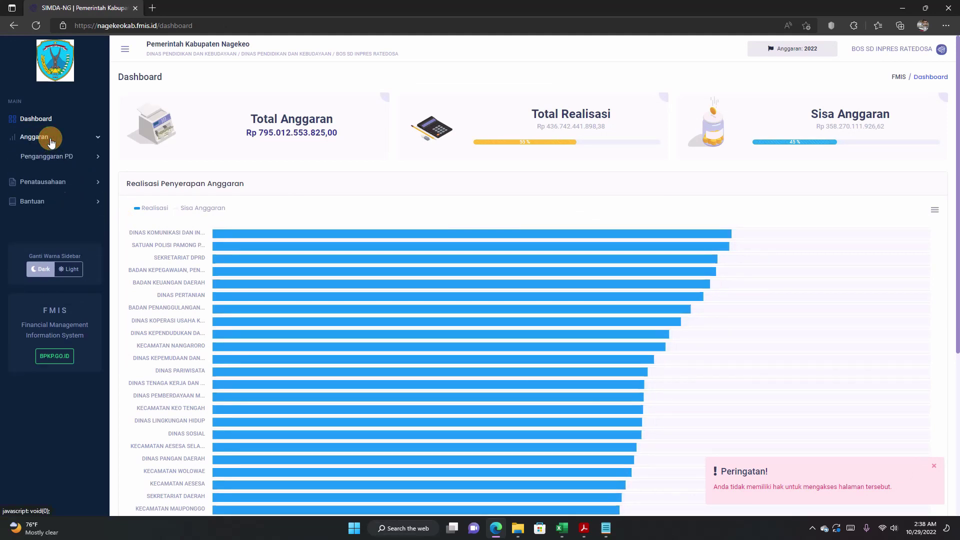
click(47, 175)
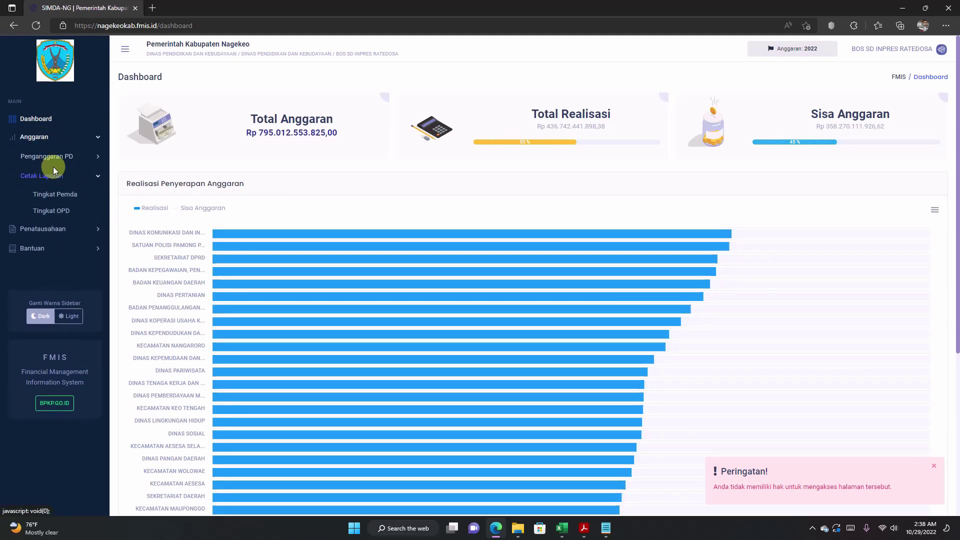
click(55, 159)
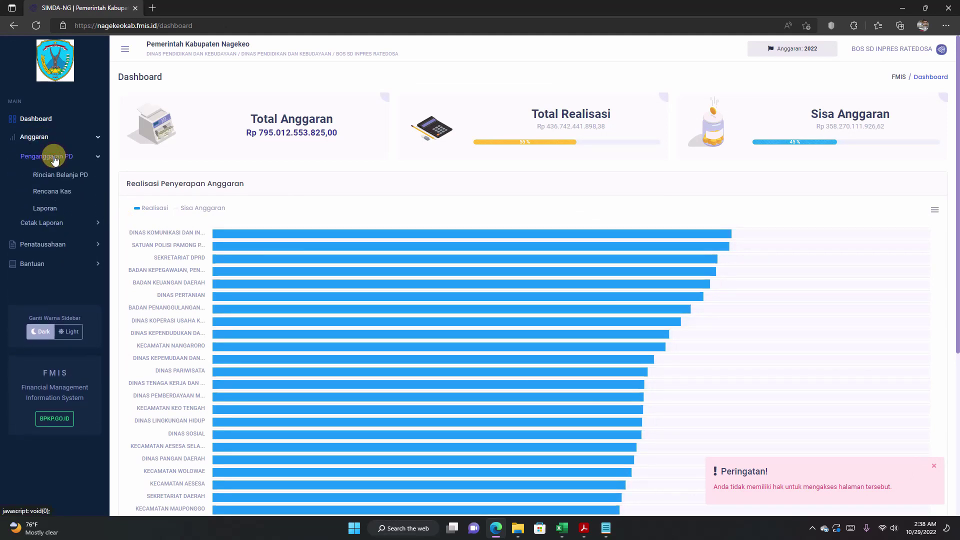
click(50, 210)
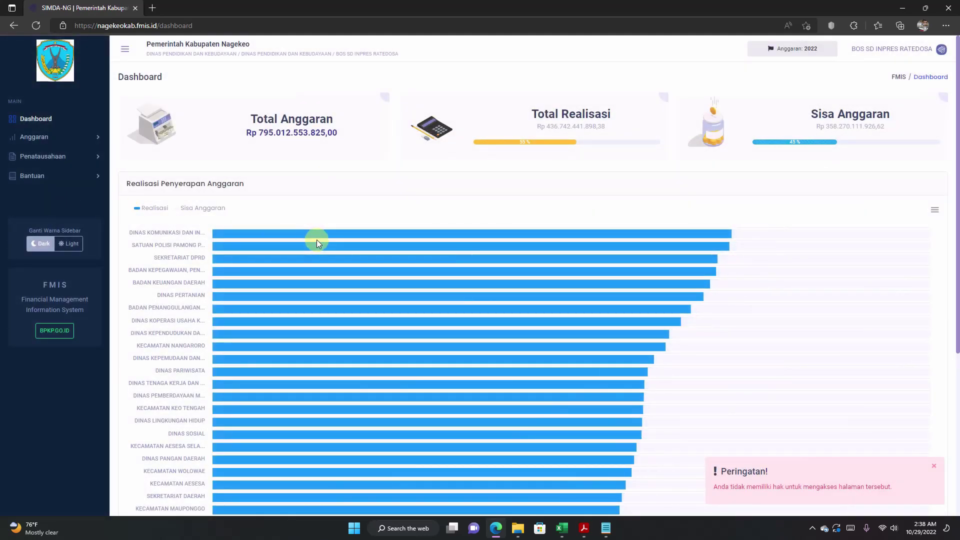
scroll(241, 202, down, 5)
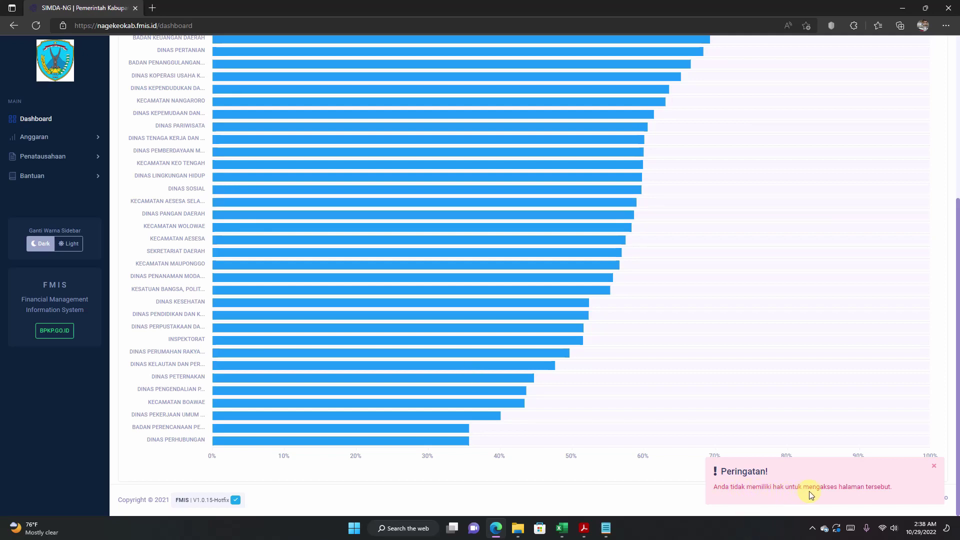
scroll(323, 253, up, 5)
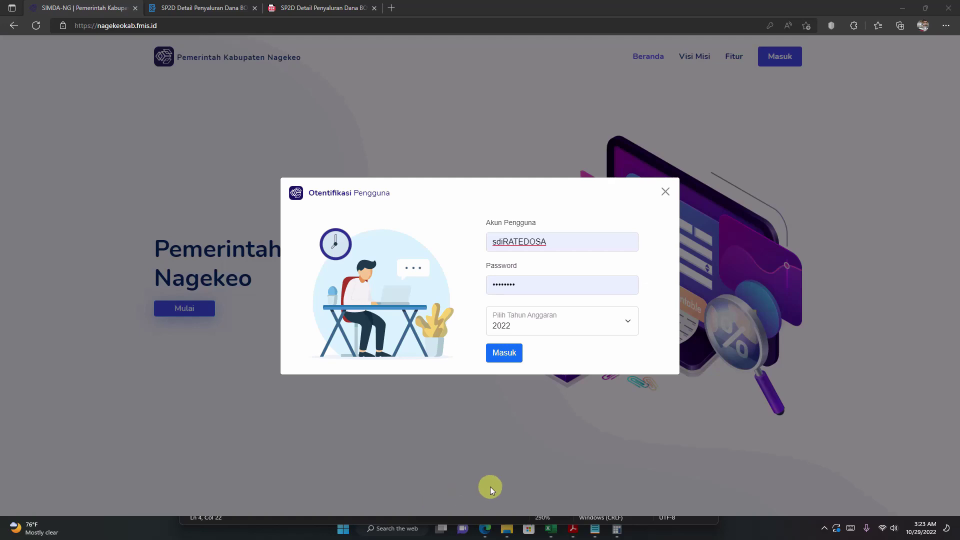
Step: Sign in for budget year 2022 and open Anggaran > Penganggaran PD > Rencana Kas
click(503, 353)
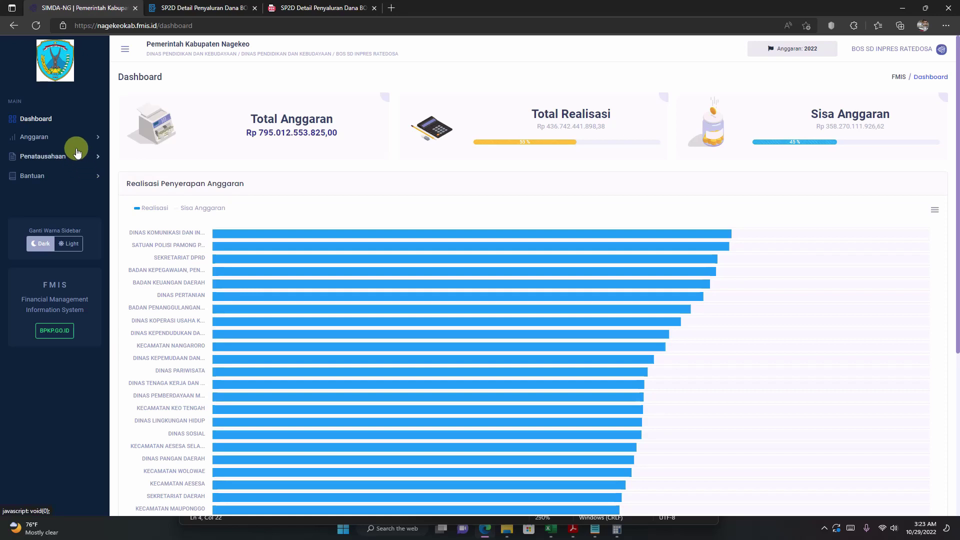
click(67, 143)
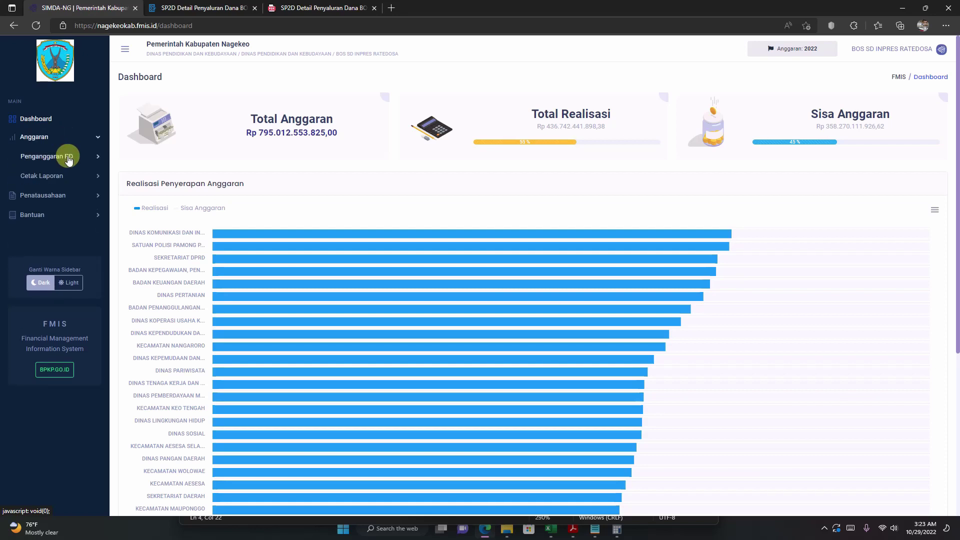
click(69, 156)
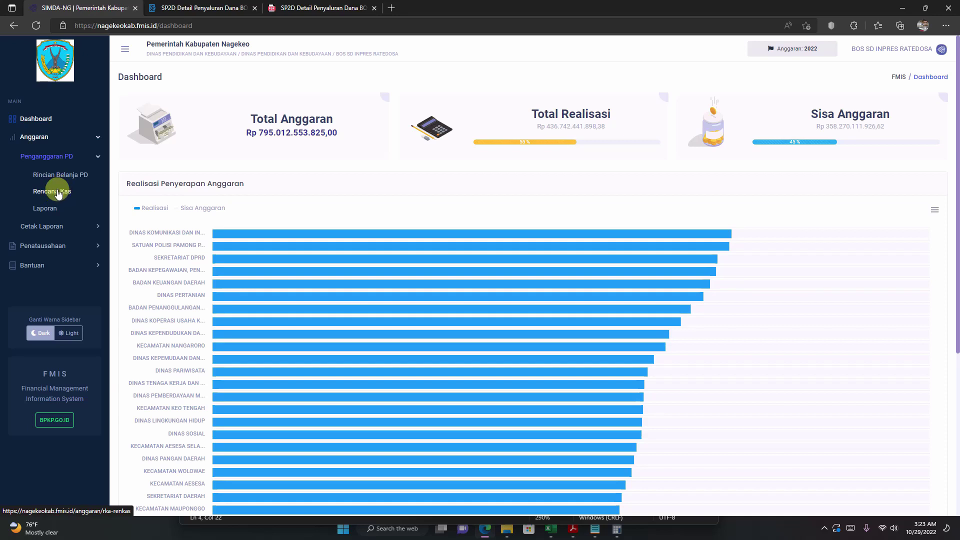
click(58, 193)
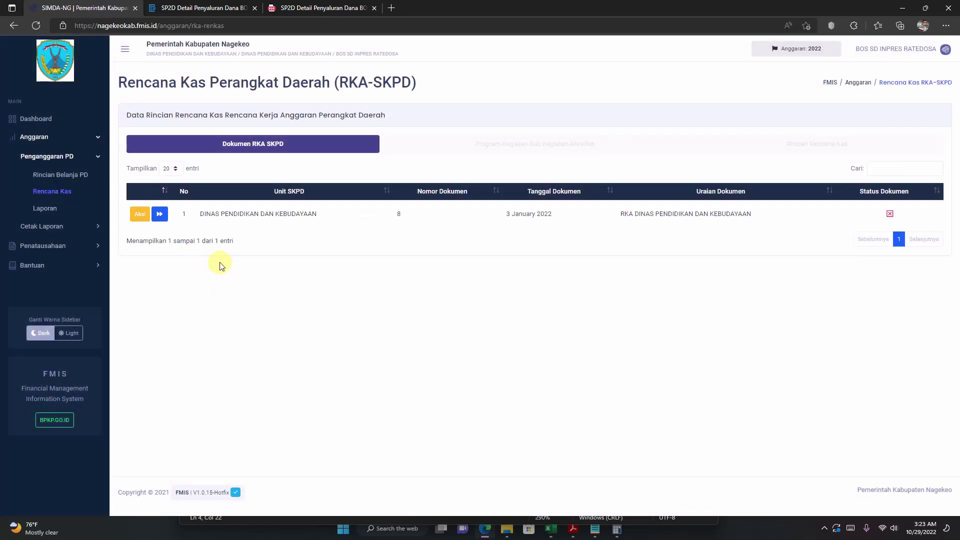
Step: Show the Dinas Pendidikan dan Kebudayaan document's activities and inspect the Pendapatan Hibah Dana BOS activity 29
click(159, 215)
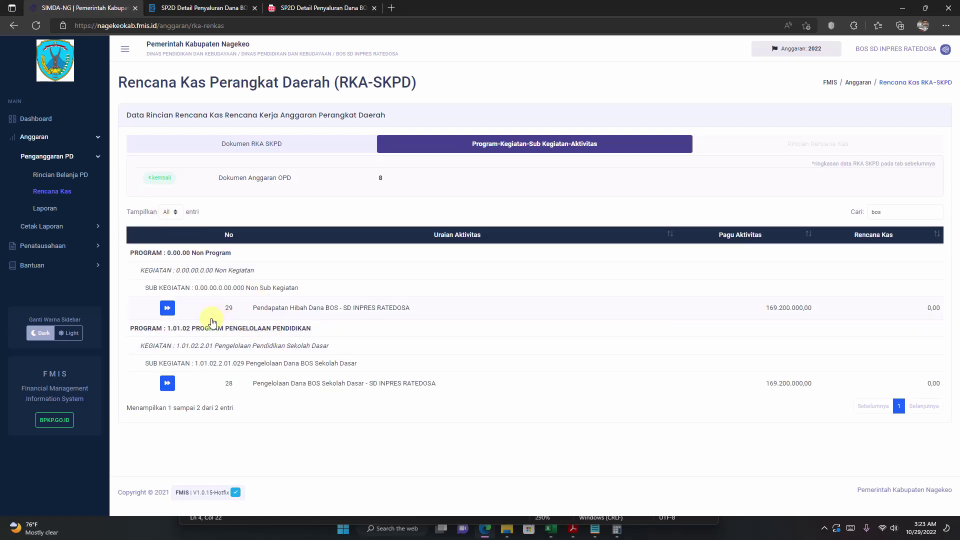
drag(228, 310, 444, 315)
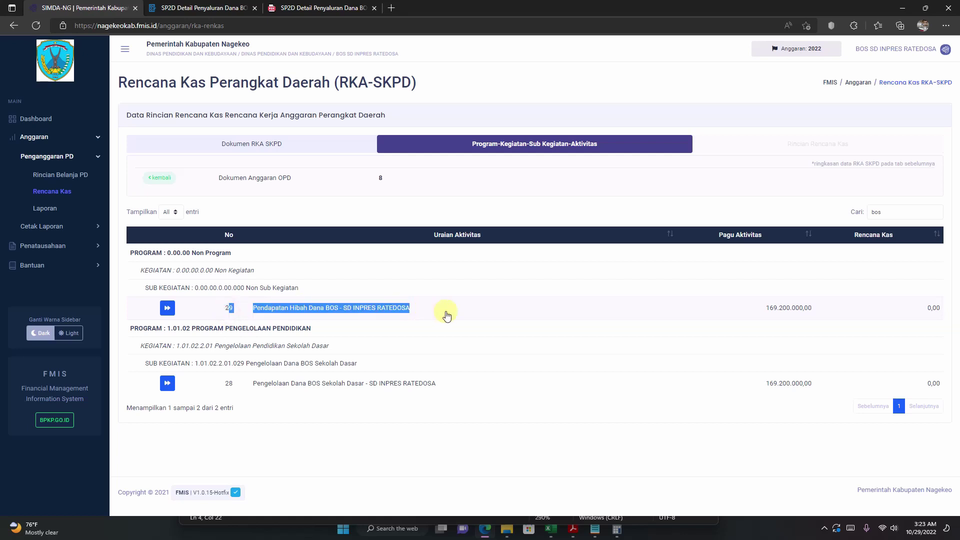
click(394, 308)
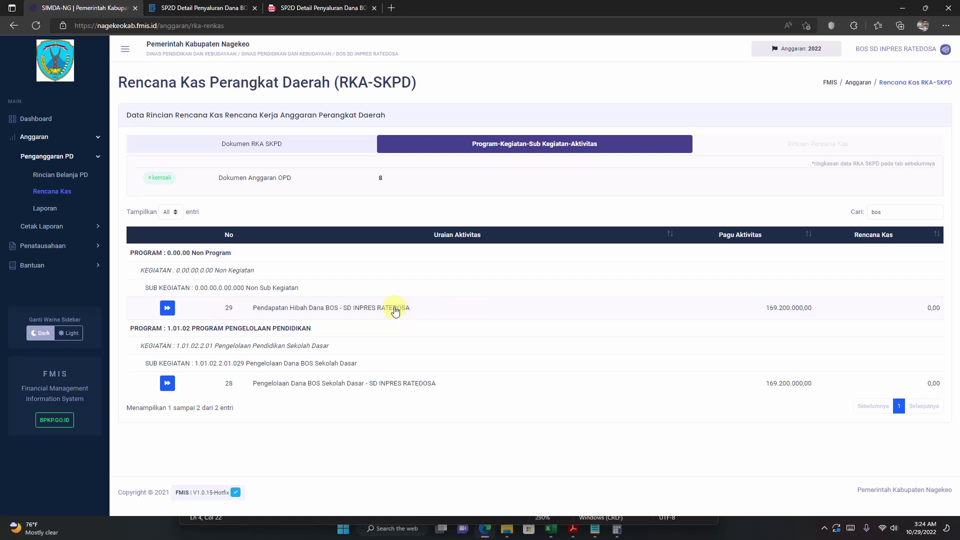
drag(252, 308, 343, 310)
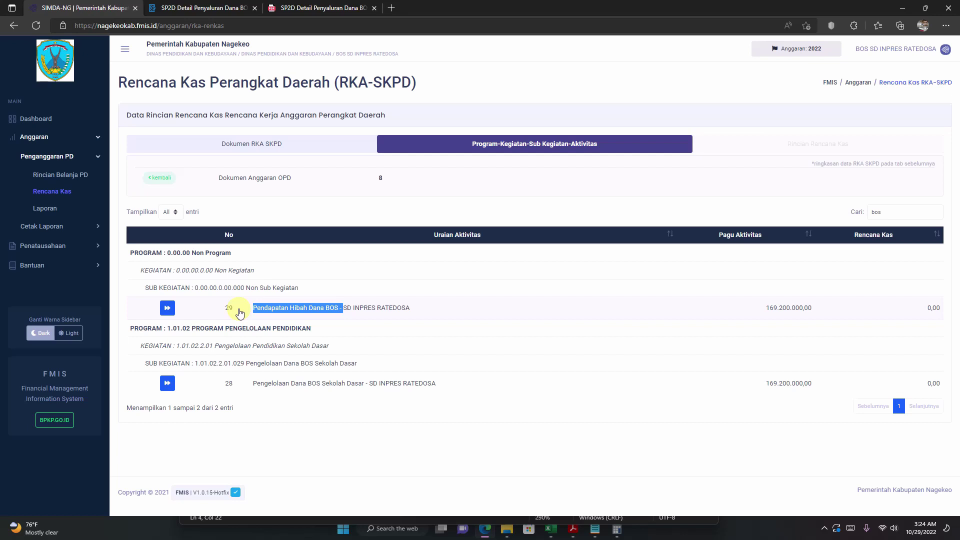
click(454, 315)
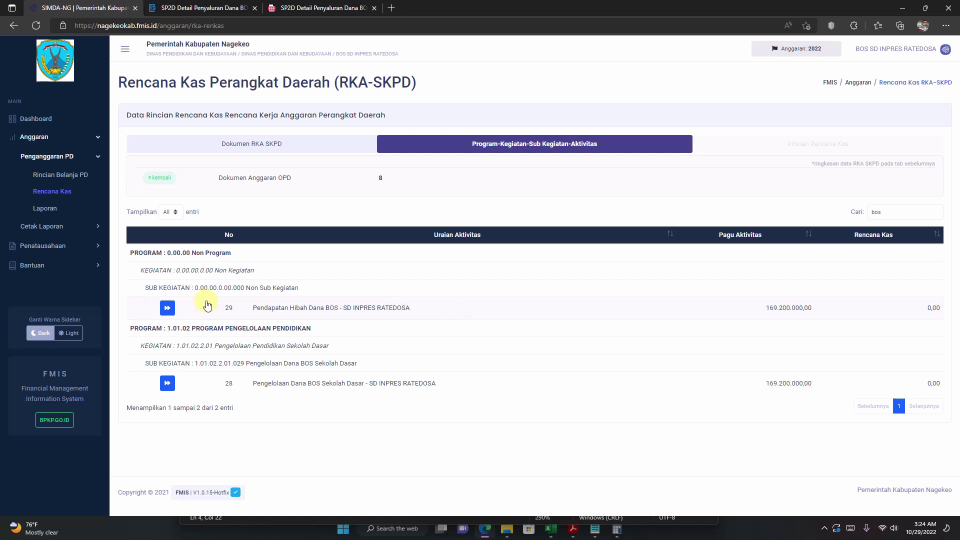
Step: Add a cash plan entry for activity 29 on account 4.3.03.01.01.0001 Pendapatan Hibah Dana BOS
click(168, 309)
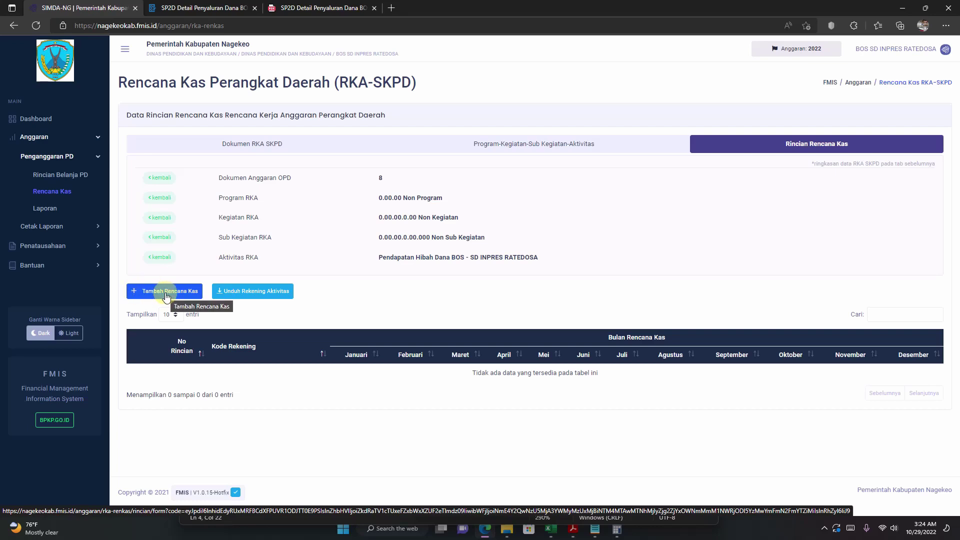
click(164, 293)
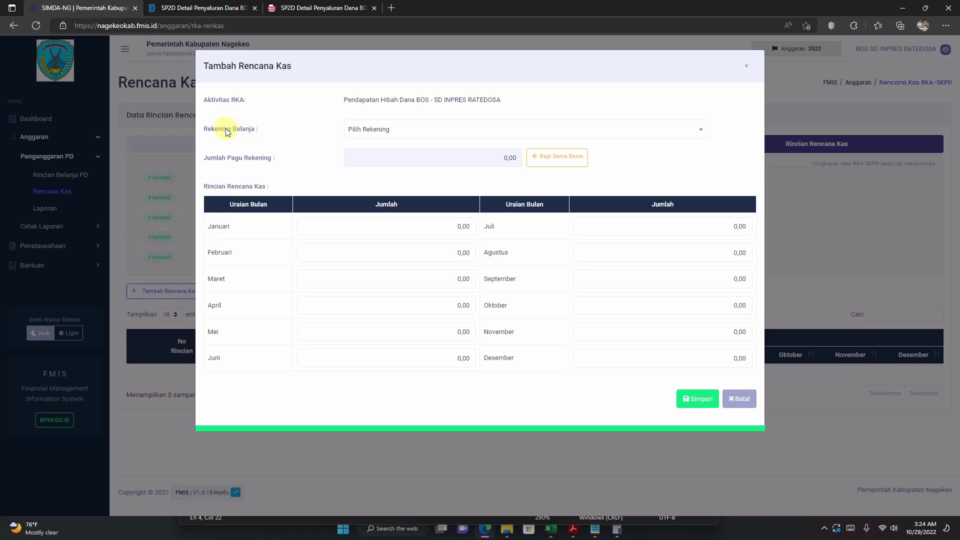
click(362, 131)
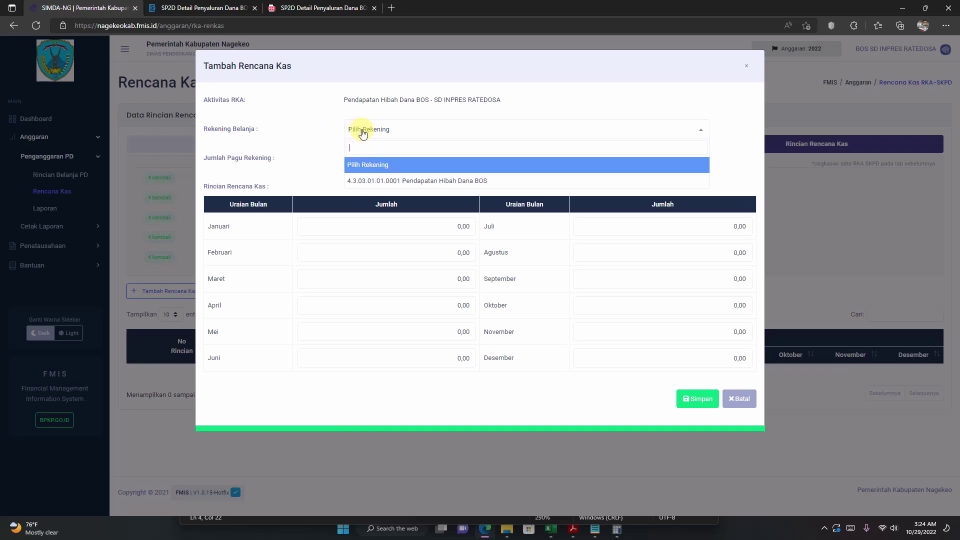
click(380, 180)
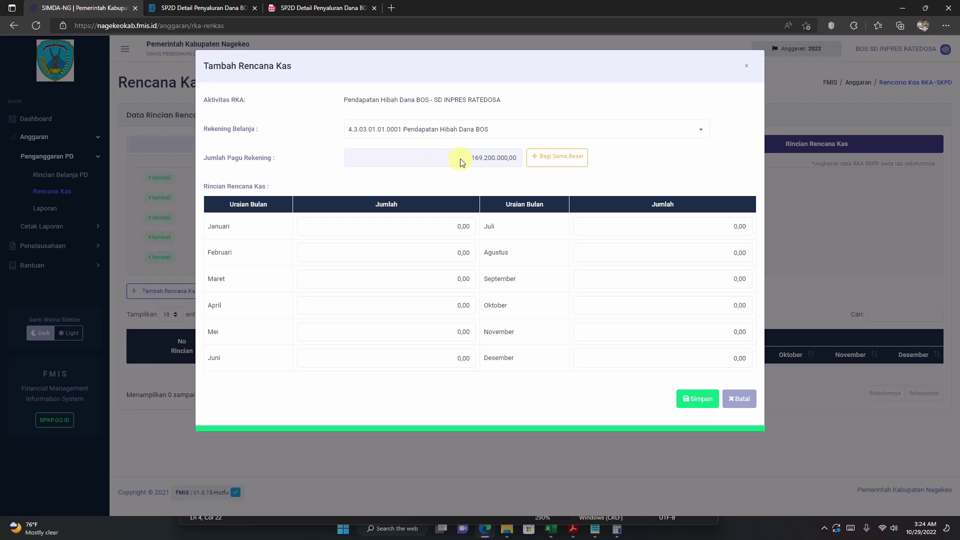
Step: Copy the 169.200.000 Jumlah Pagu ceiling amount
drag(460, 160, 520, 159)
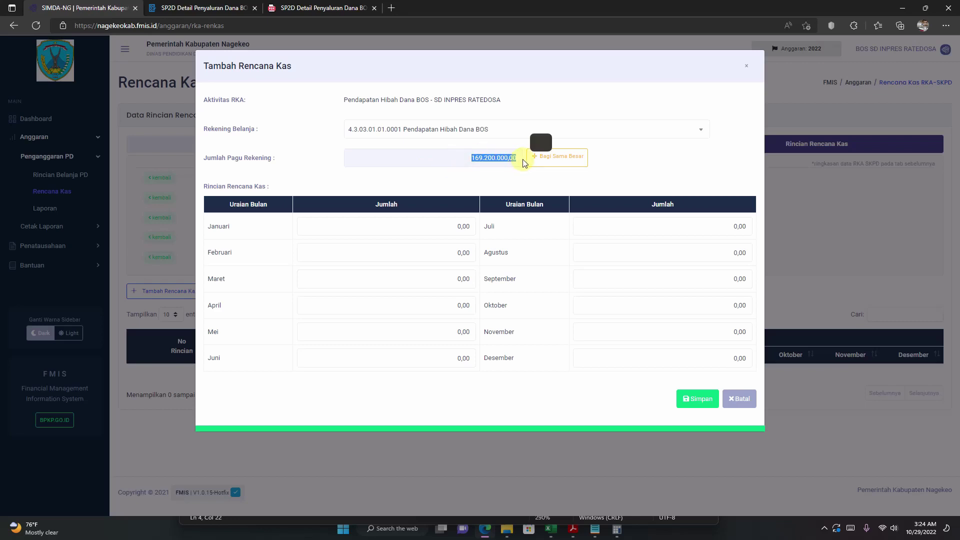
click(462, 162)
drag(462, 162, 492, 162)
right_click(491, 160)
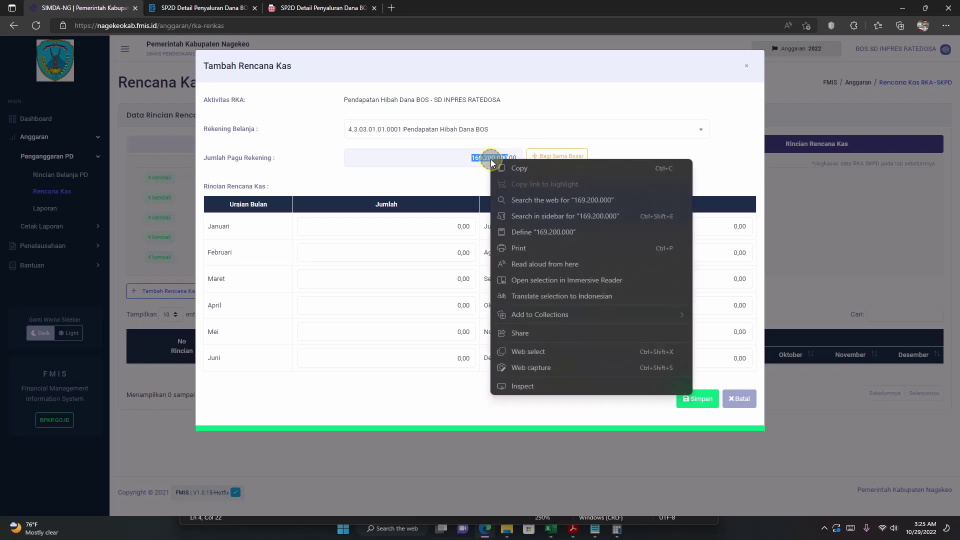
click(519, 168)
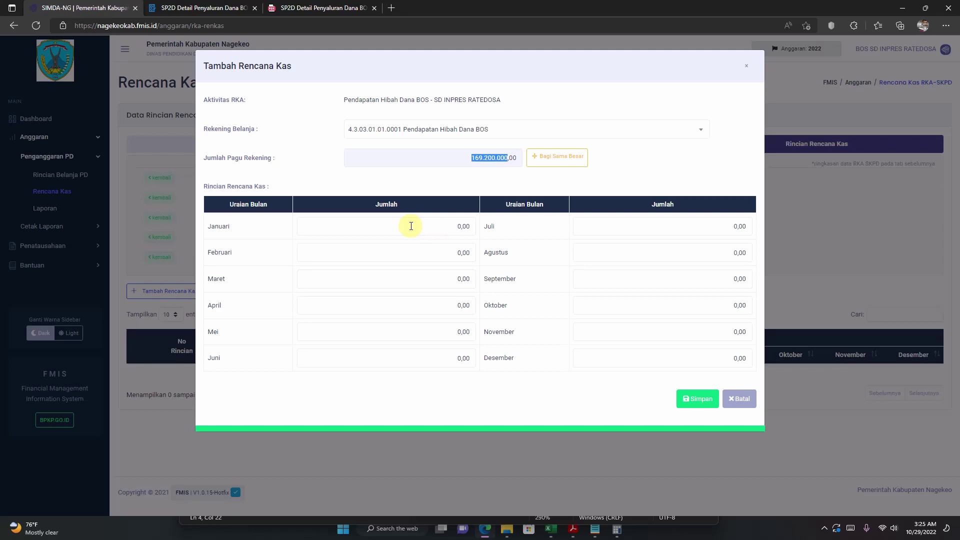
Step: Paste 169.200.000,00 into Januari for Pendapatan Hibah Dana BOS and save the cash plan
click(411, 226)
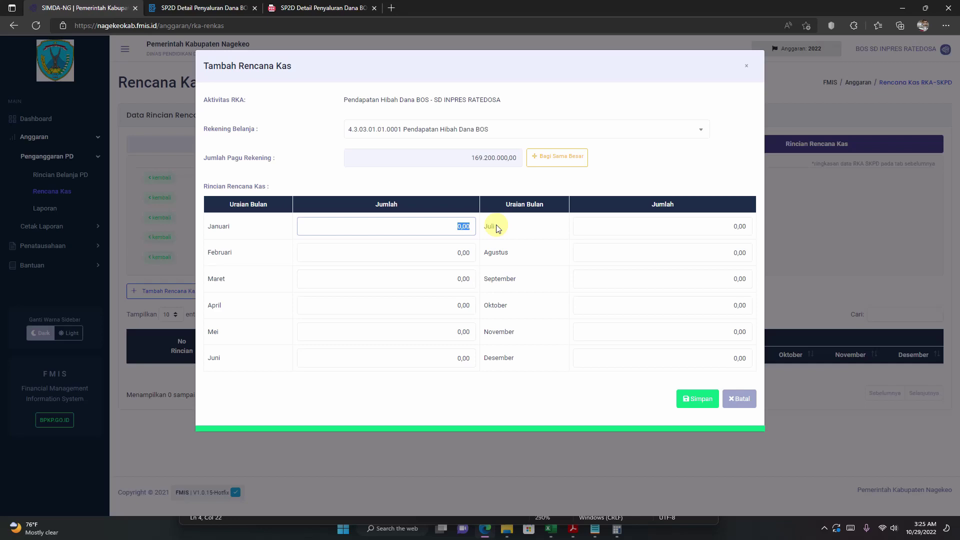
key(ctrl+v)
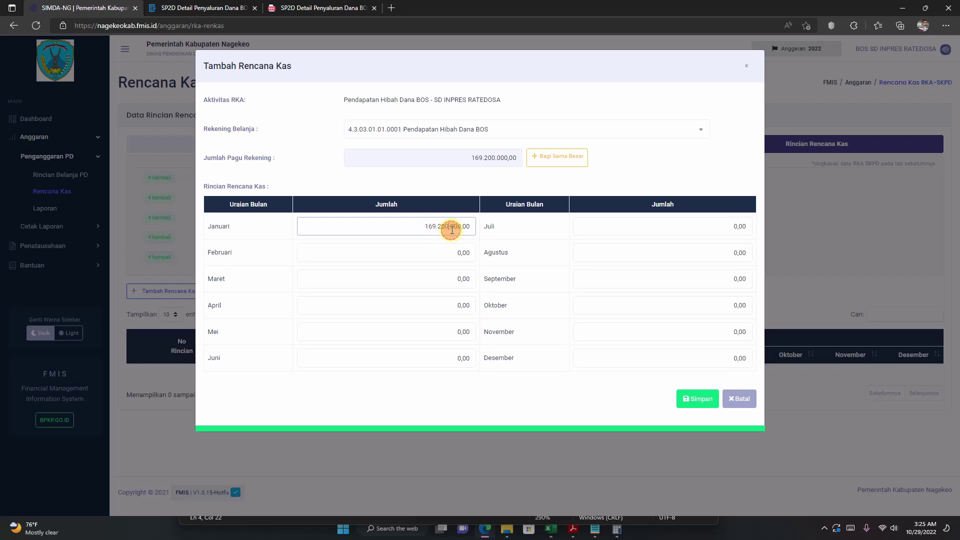
click(444, 241)
click(422, 273)
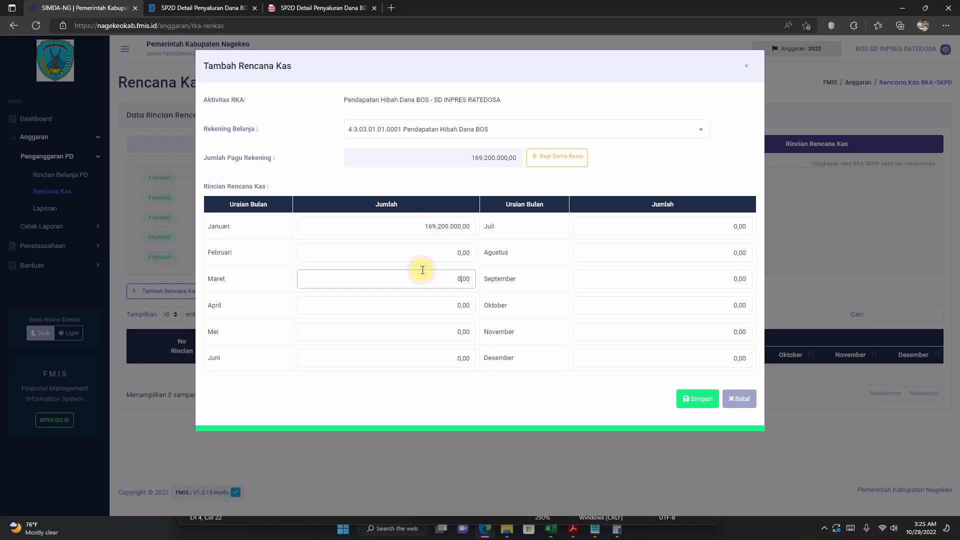
click(439, 229)
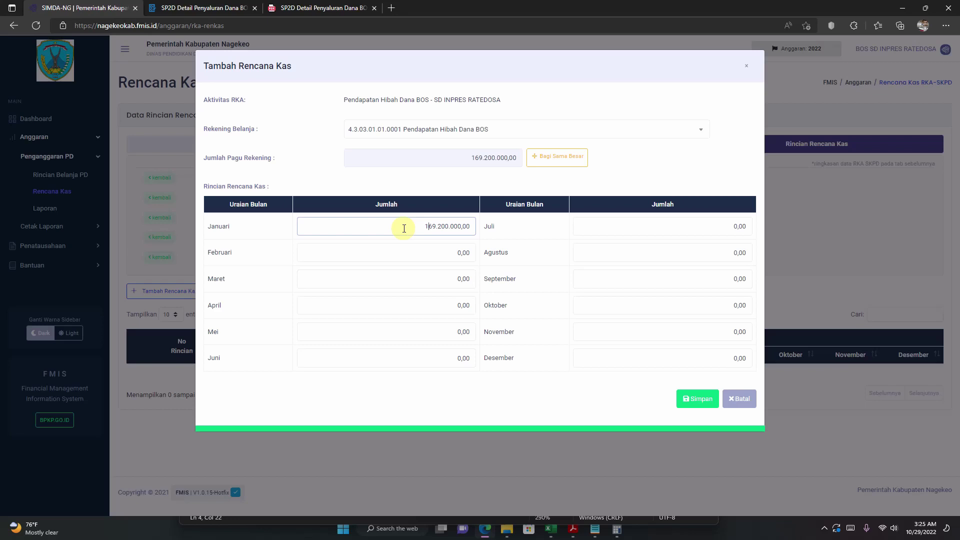
click(274, 235)
click(691, 405)
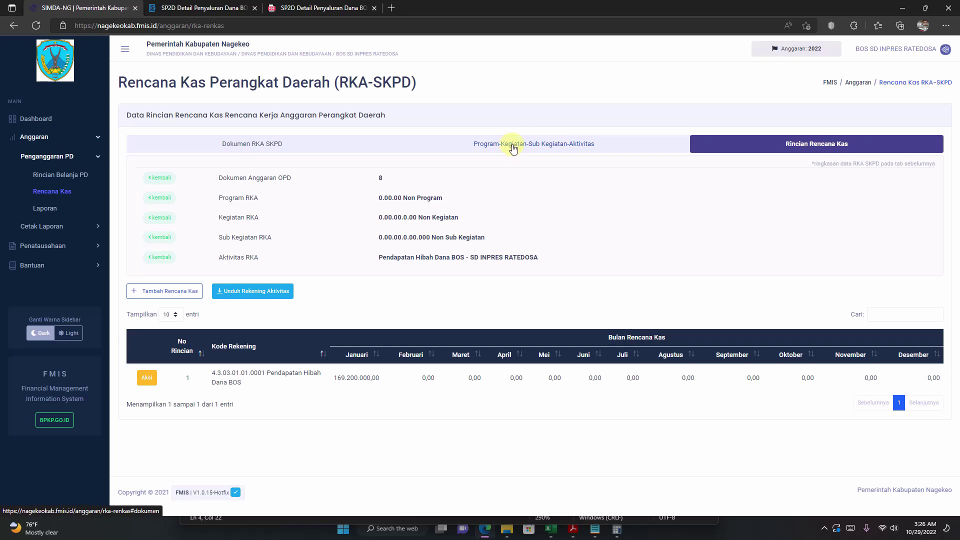
Step: Open the cash plan details for activity 28, Pengelolaan Dana BOS Sekolah Dasar
click(553, 145)
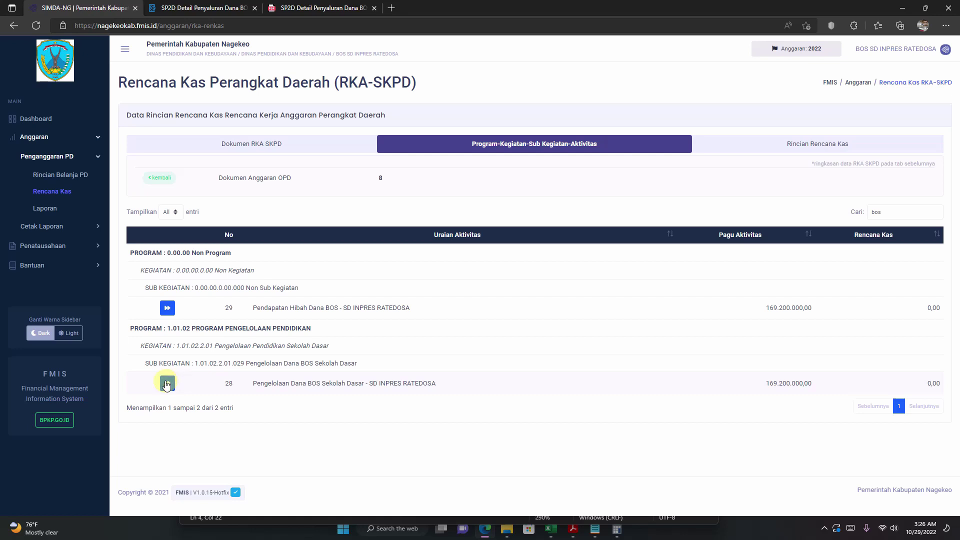
drag(251, 383, 459, 386)
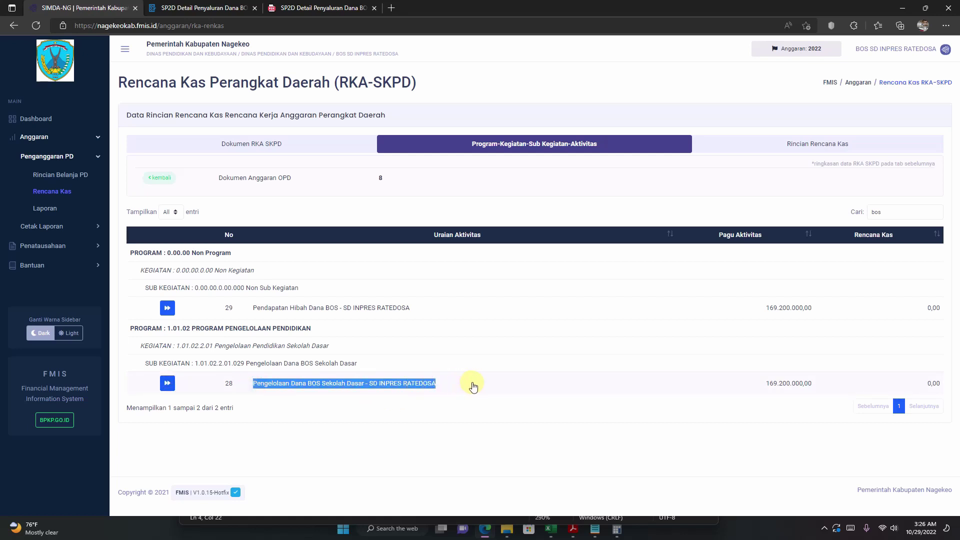
click(167, 384)
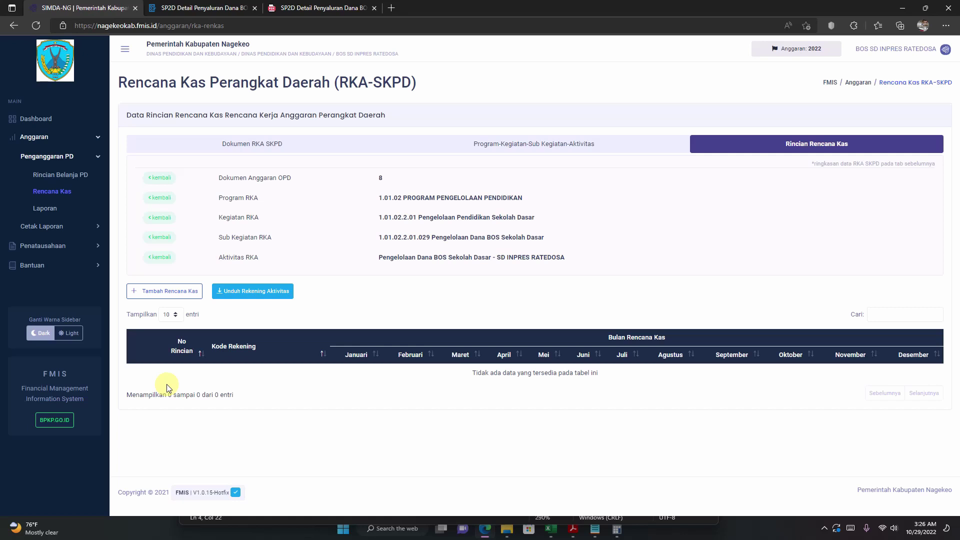
Step: Add a new cash plan entry under account 5.1.01.88.88.8888 Belanja Pegawai BOS
click(159, 293)
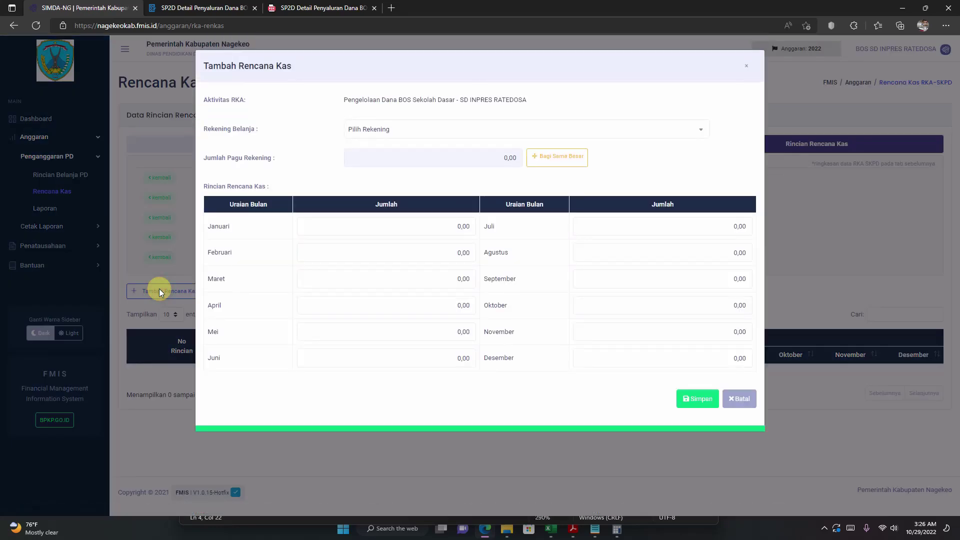
click(444, 130)
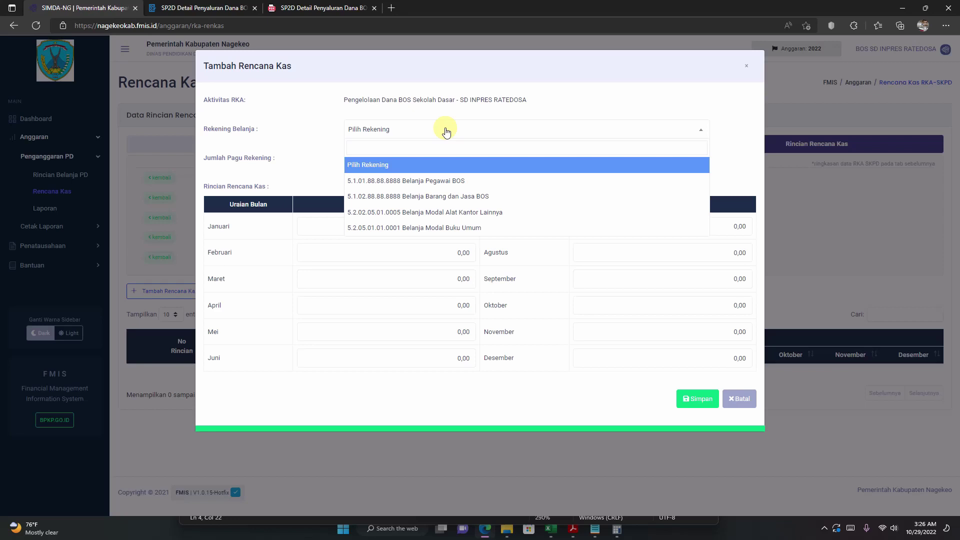
click(438, 183)
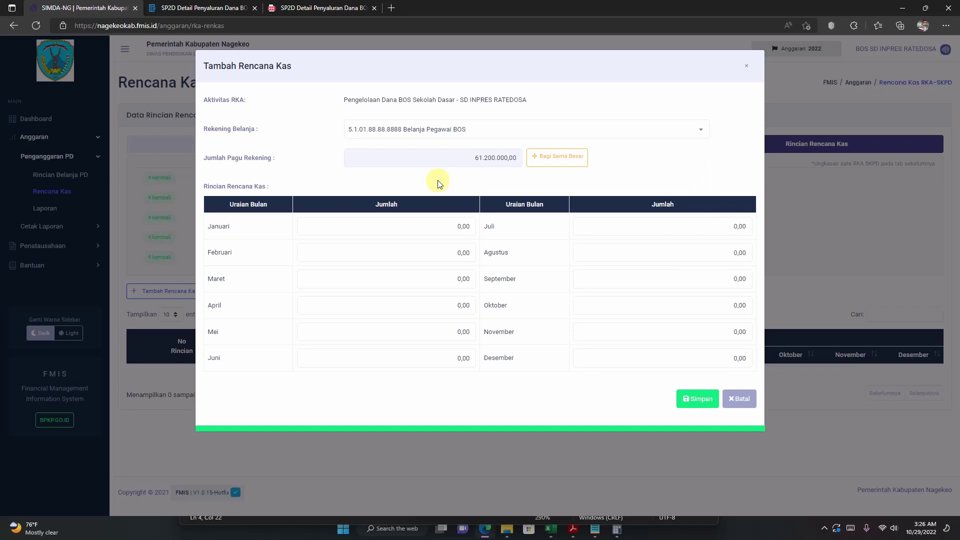
click(554, 534)
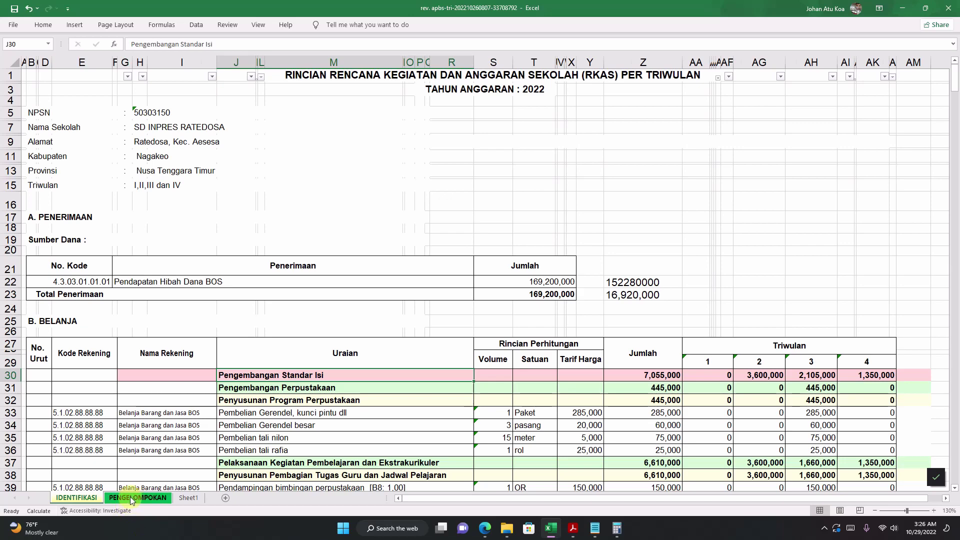
Step: Review the Belanja Pegawai BOS quarterly amounts and 61,200,000 total on the PENGELOMPOKAN sheet
click(138, 497)
click(368, 368)
scroll(367, 390, down, 14)
scroll(366, 402, up, 7)
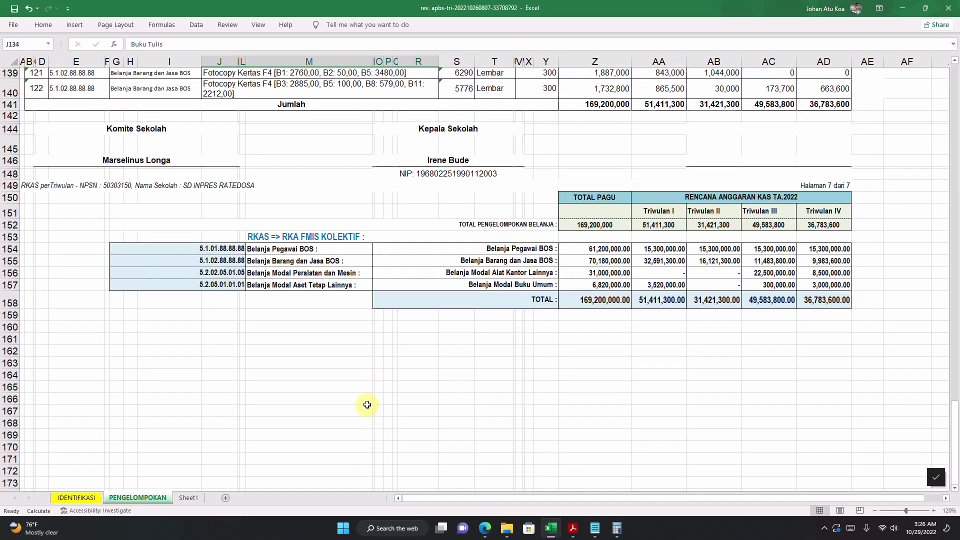
click(599, 257)
click(530, 248)
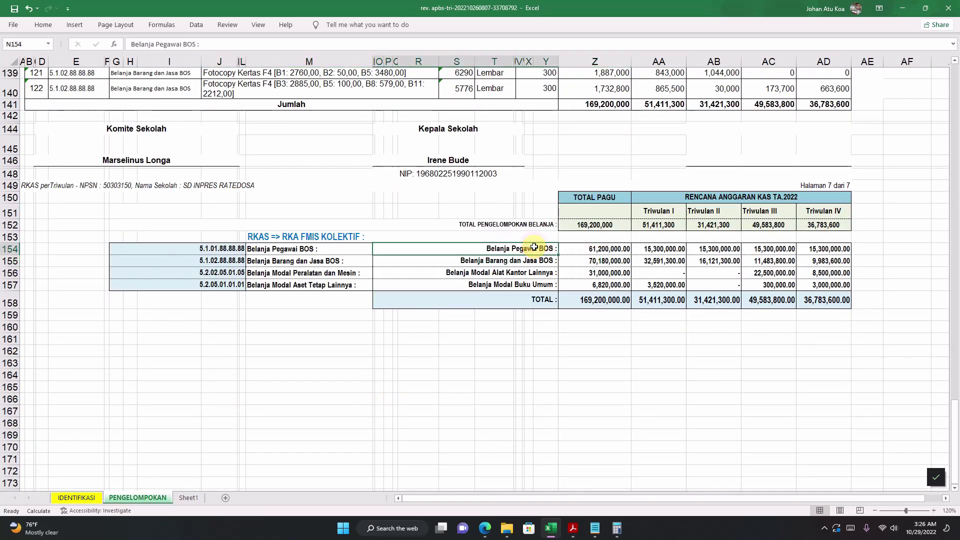
drag(654, 248, 805, 250)
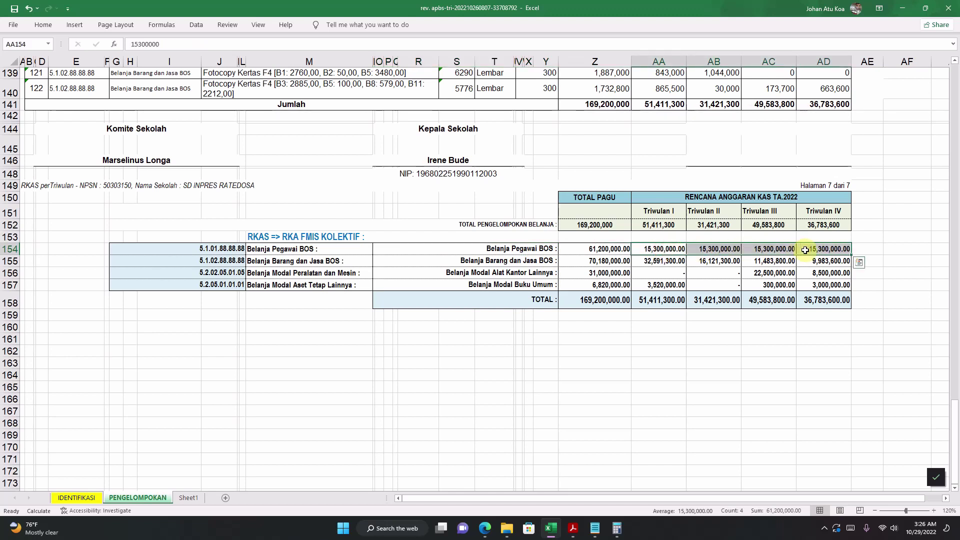
click(652, 272)
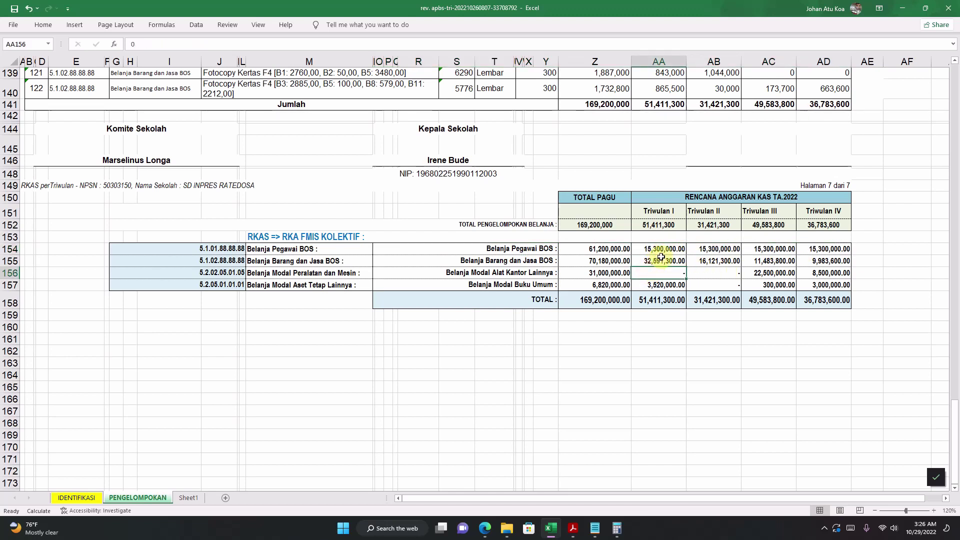
click(485, 248)
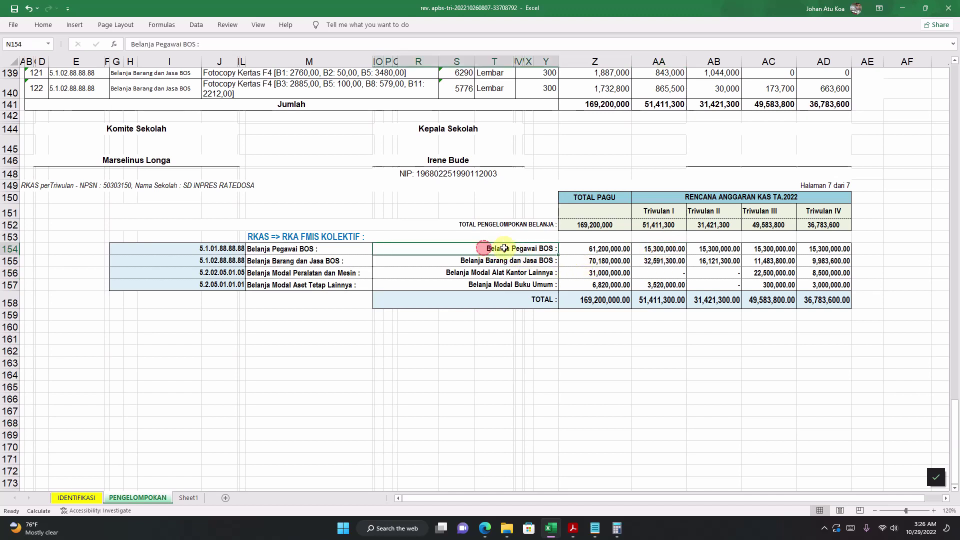
drag(504, 248, 629, 248)
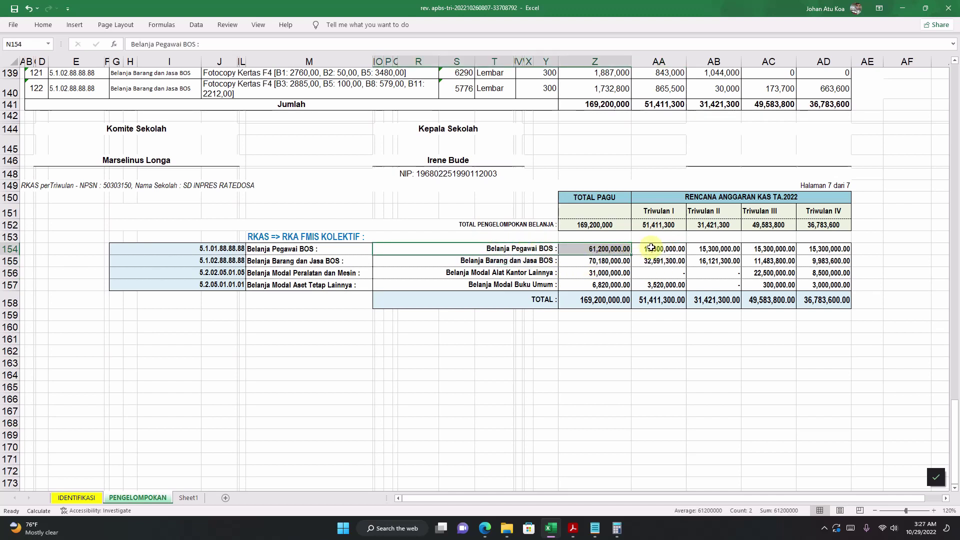
Step: Copy the Triwulan I amount 15300000 from cell AA154
click(651, 247)
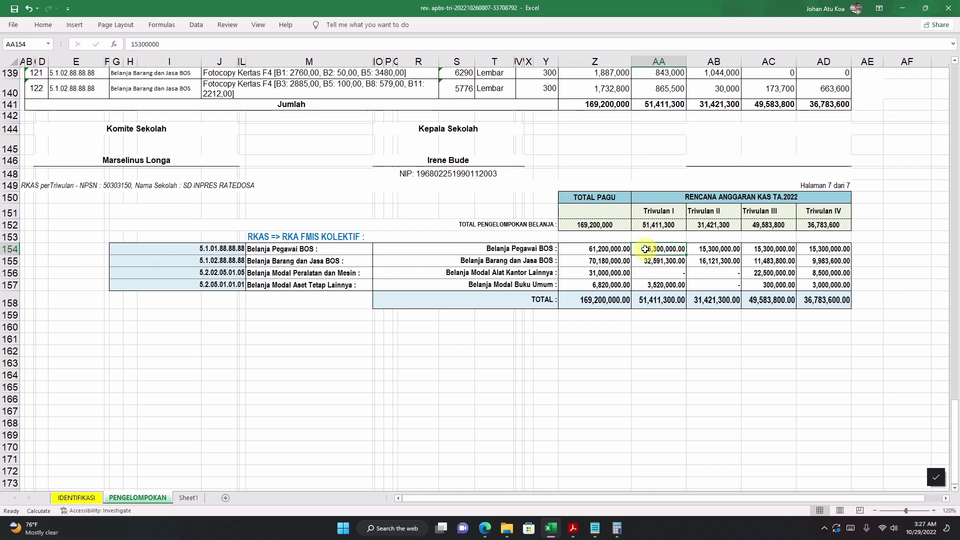
double_click(644, 248)
drag(644, 248, 703, 249)
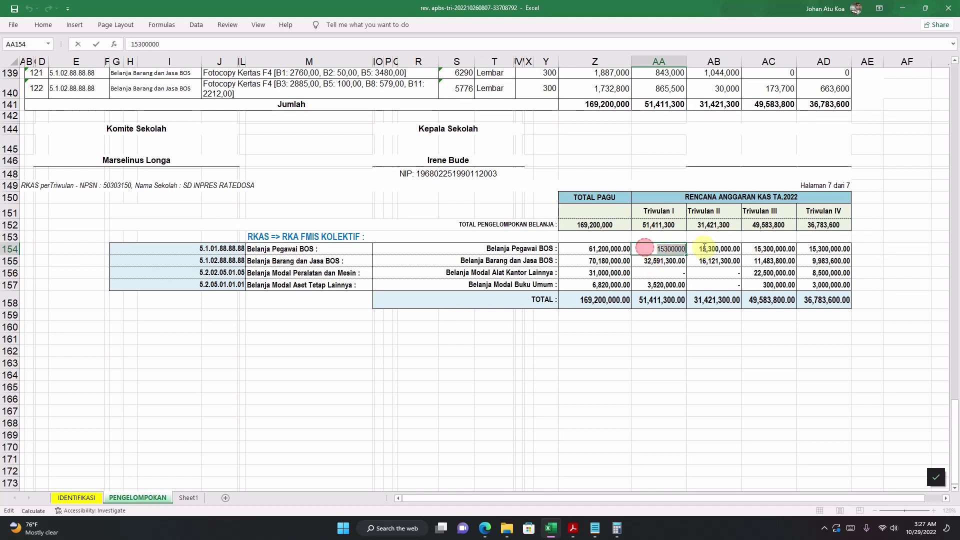
right_click(663, 249)
click(685, 274)
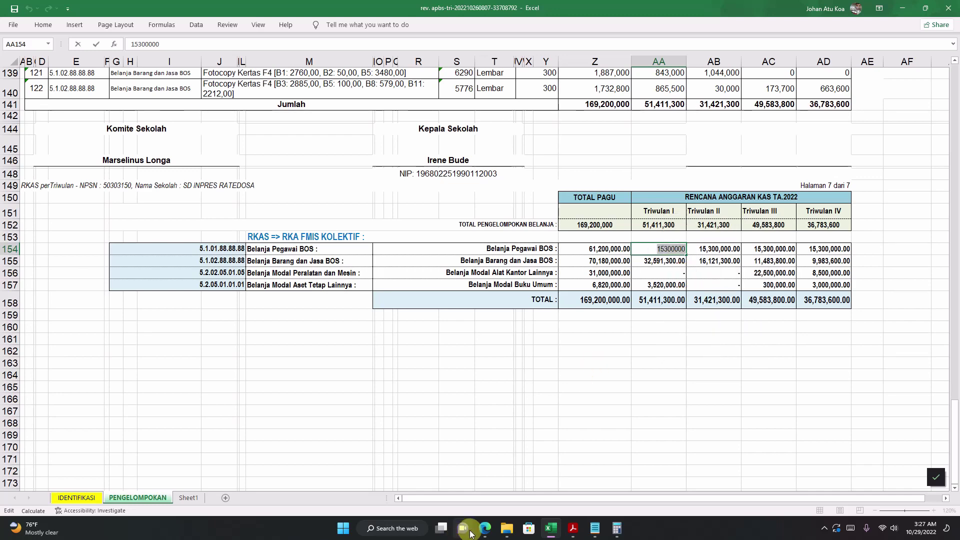
click(490, 528)
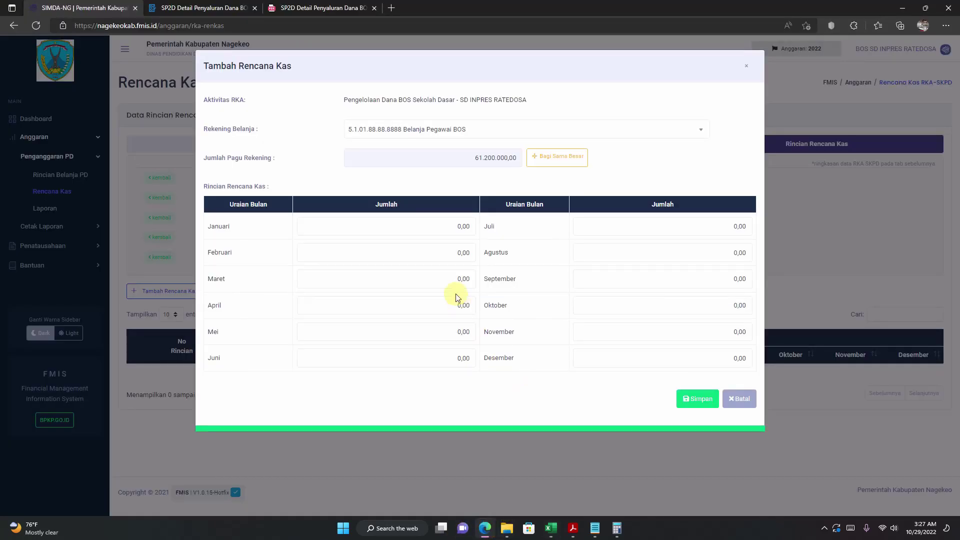
Step: Paste 15.300.000,00 into the Januari amount
click(418, 225)
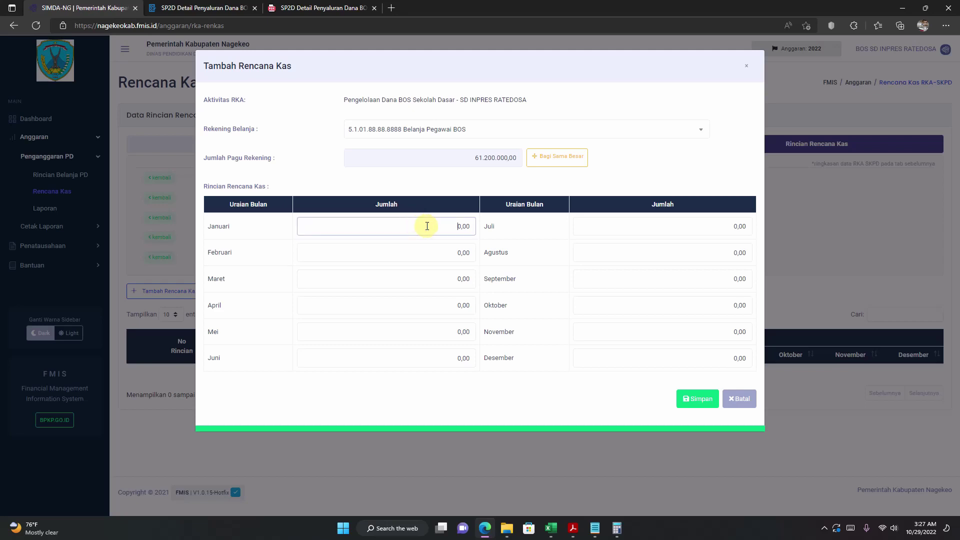
drag(427, 226, 502, 235)
right_click(468, 229)
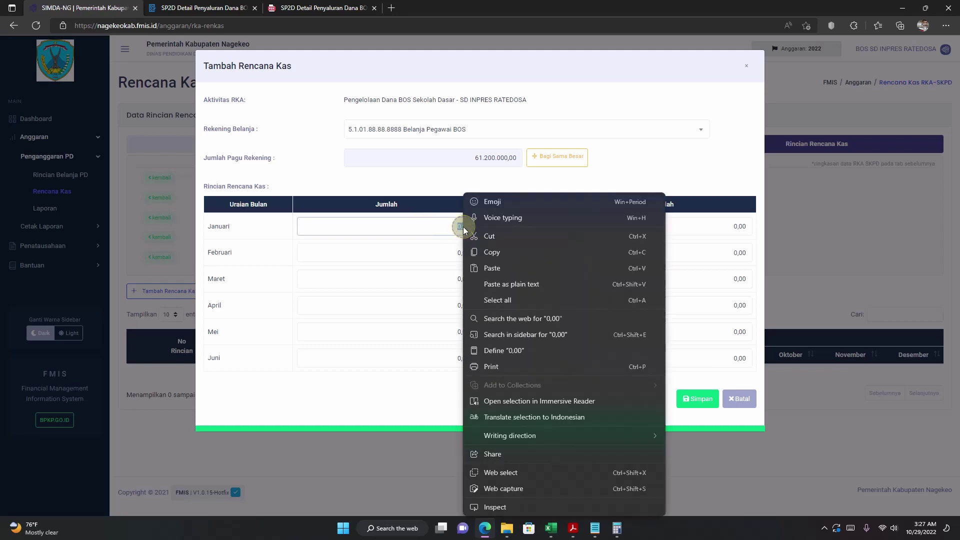
click(489, 268)
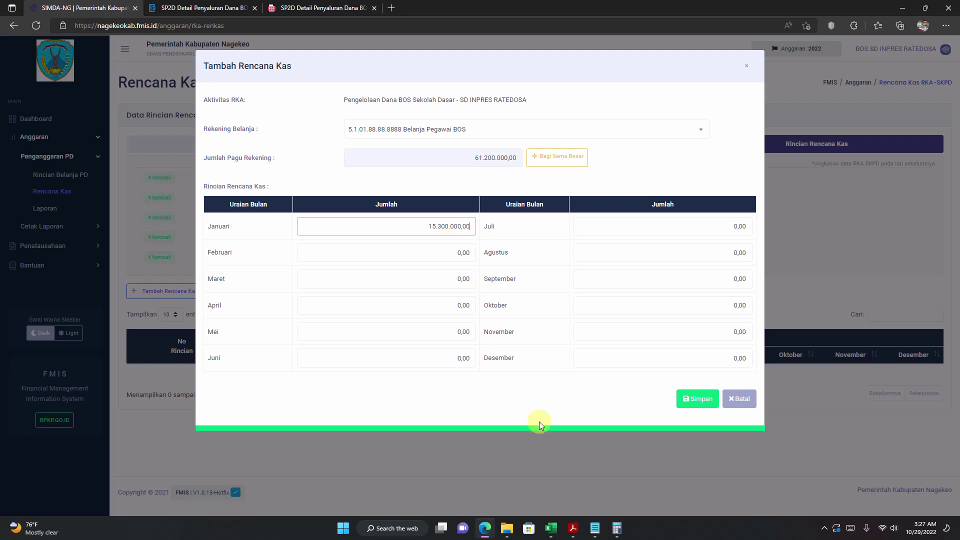
Step: Copy the Triwulan II amount from AB154 and paste 15.300.000 into April
click(551, 529)
click(705, 247)
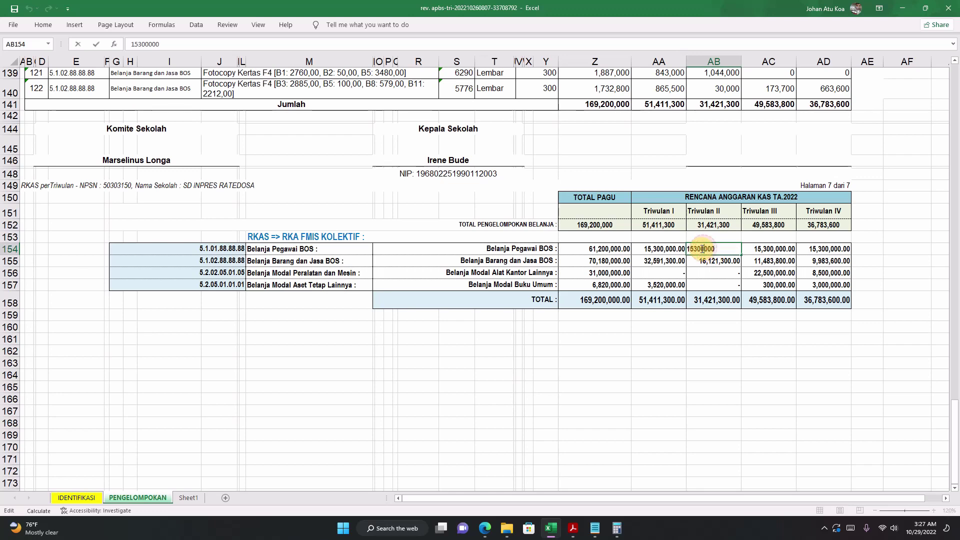
double_click(703, 248)
drag(715, 248, 694, 250)
right_click(693, 251)
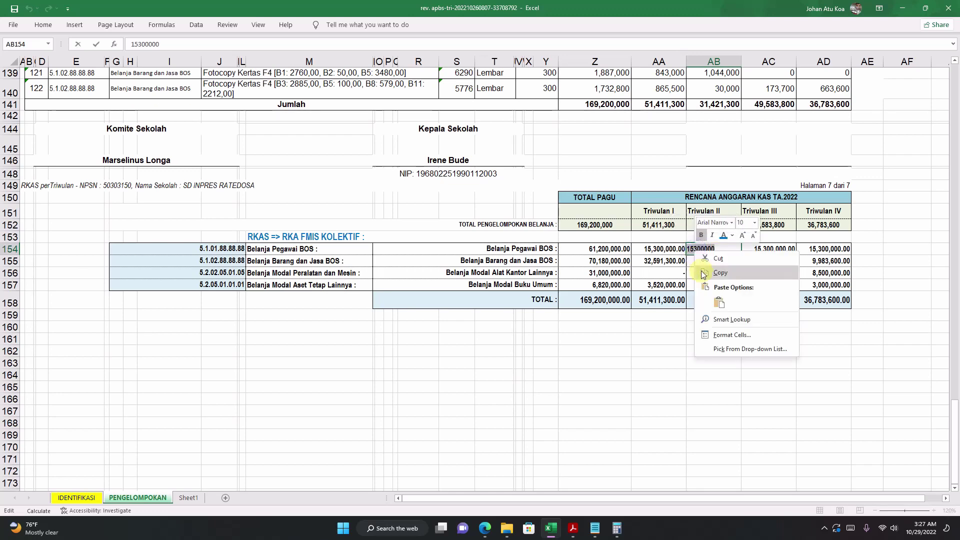
click(708, 272)
click(485, 530)
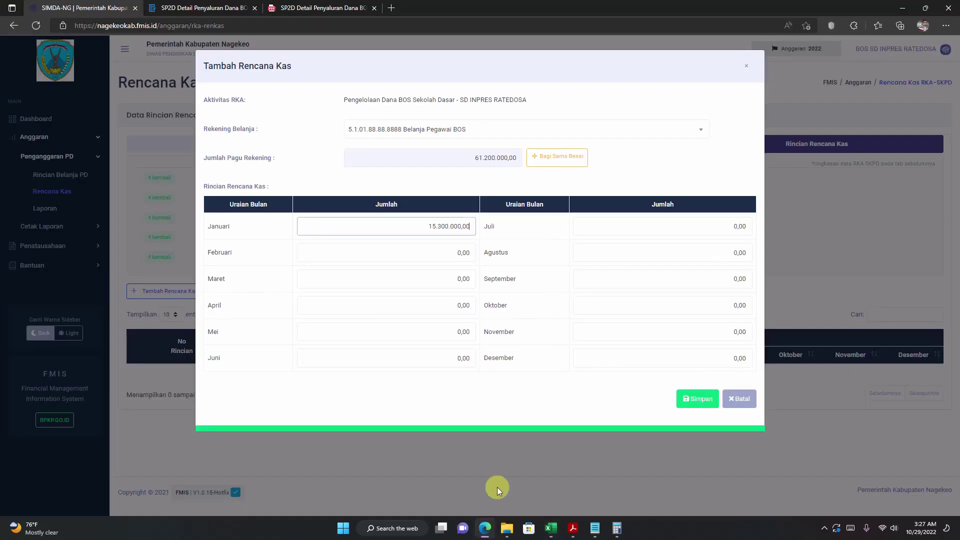
click(420, 304)
double_click(458, 304)
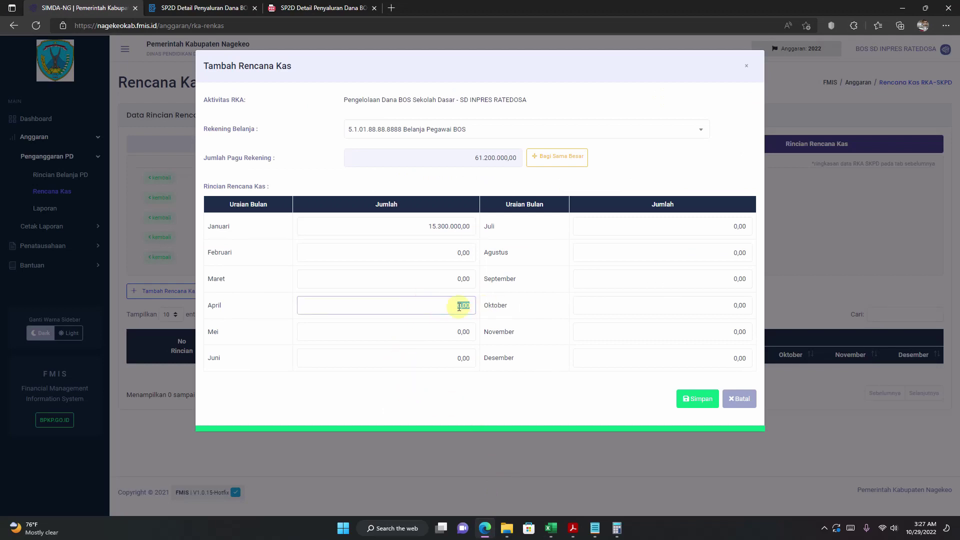
right_click(458, 307)
click(488, 267)
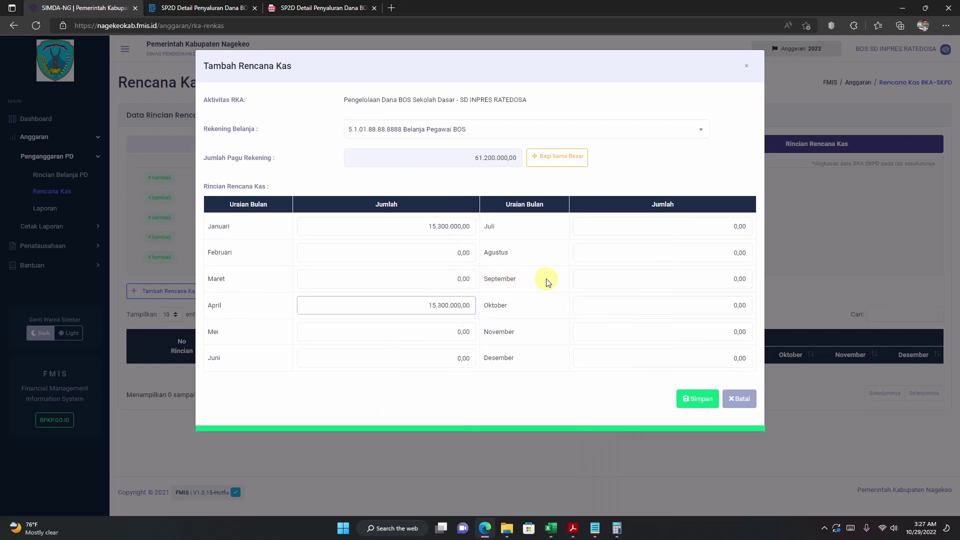
Step: Paste 15.300.000 into the Juli and Oktober amounts
click(549, 530)
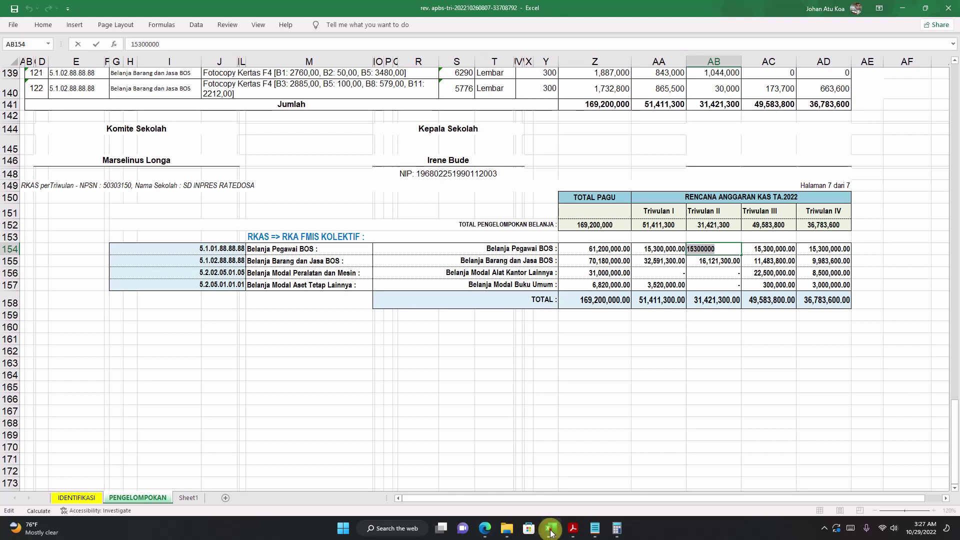
click(550, 530)
click(684, 227)
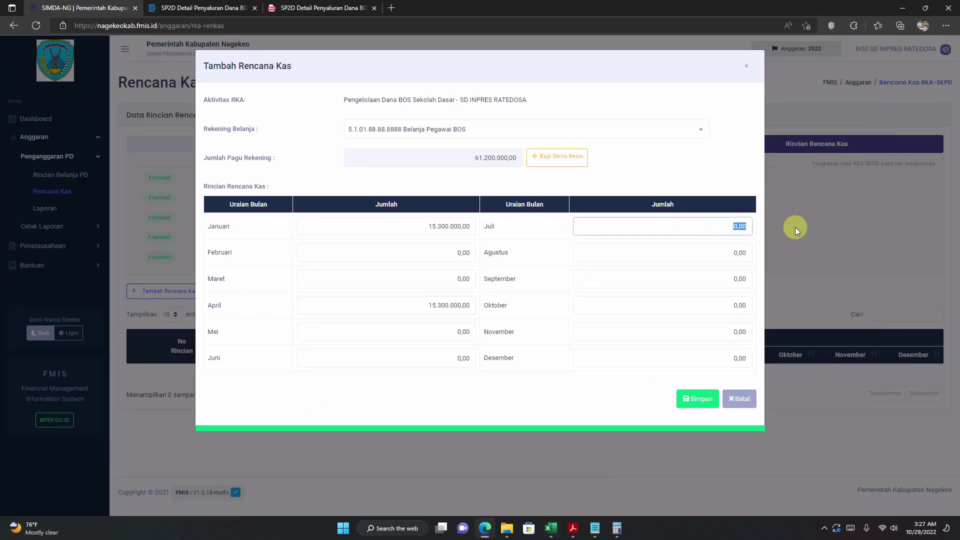
right_click(734, 226)
click(751, 275)
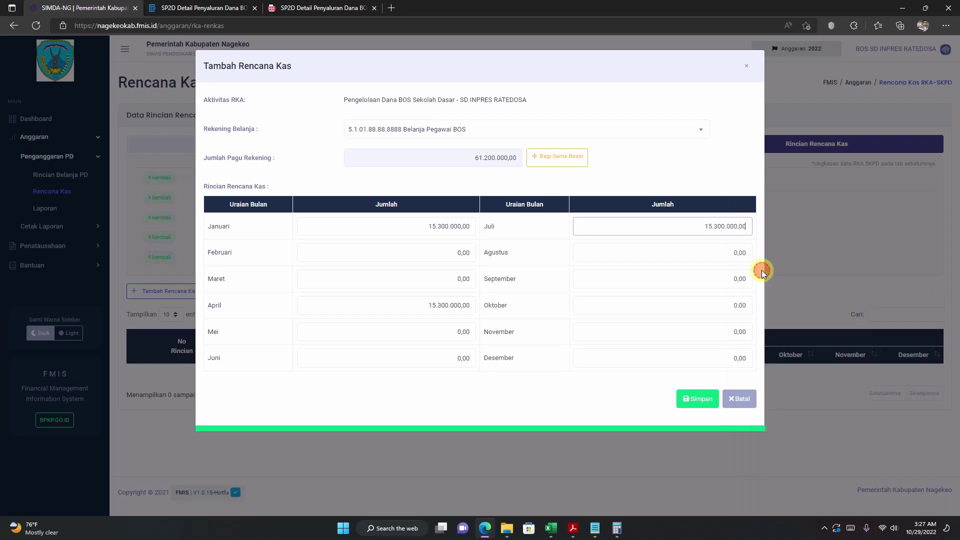
click(635, 305)
drag(668, 305, 792, 310)
right_click(739, 305)
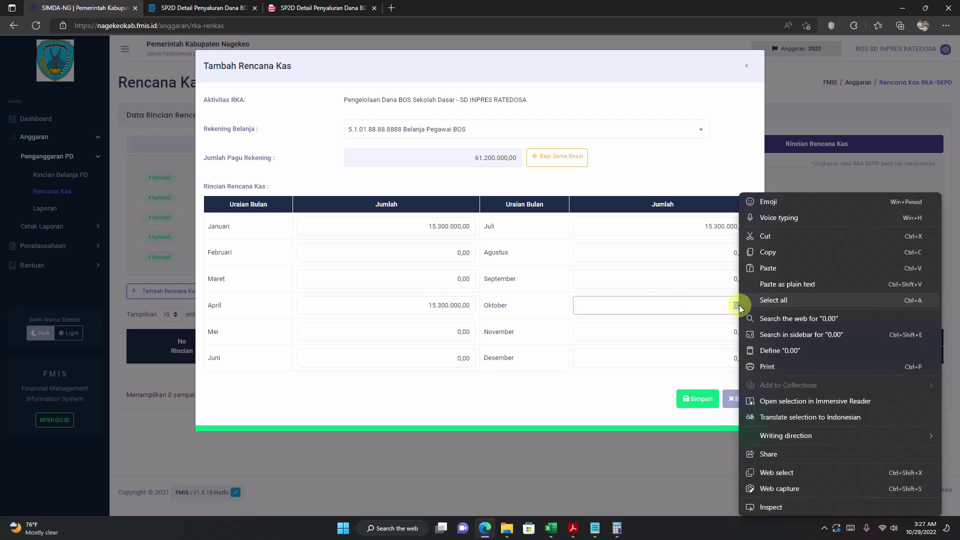
click(773, 264)
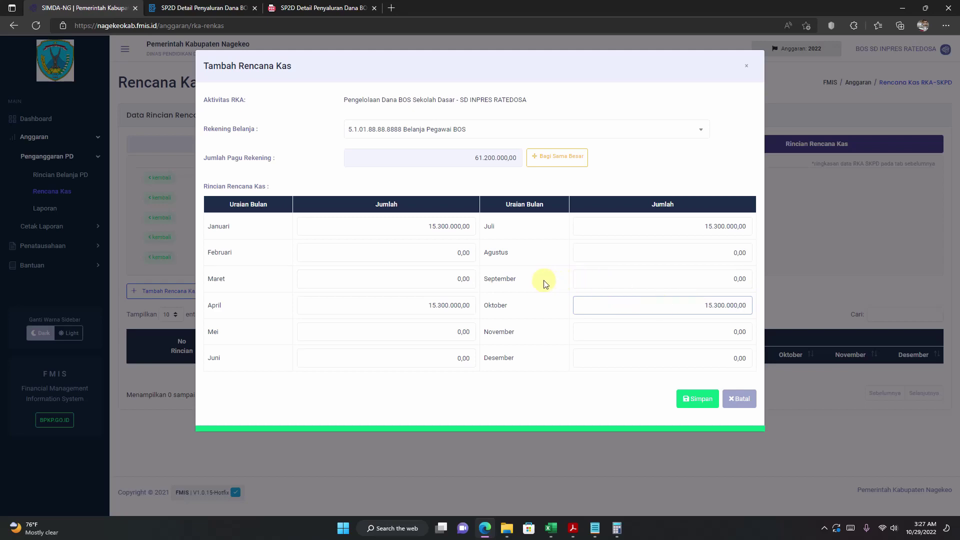
Step: Verify the four quarterly amounts against the 61.200.000,00 ceiling and save the cash plan
click(400, 306)
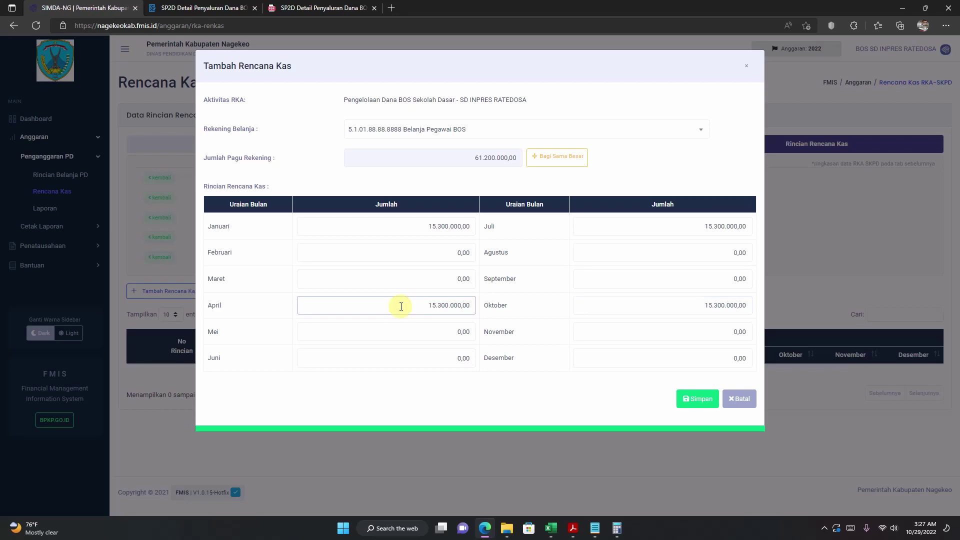
click(431, 257)
click(434, 228)
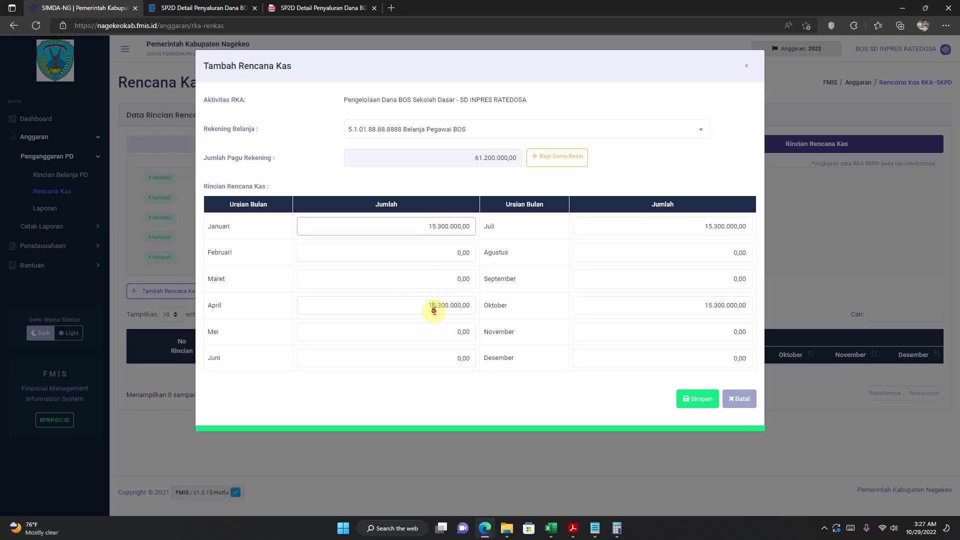
click(434, 310)
click(415, 228)
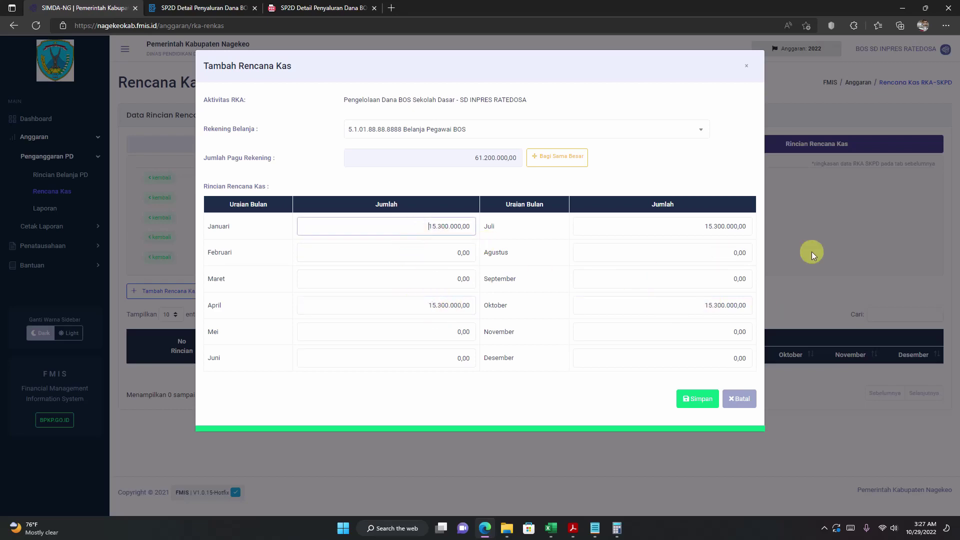
click(700, 225)
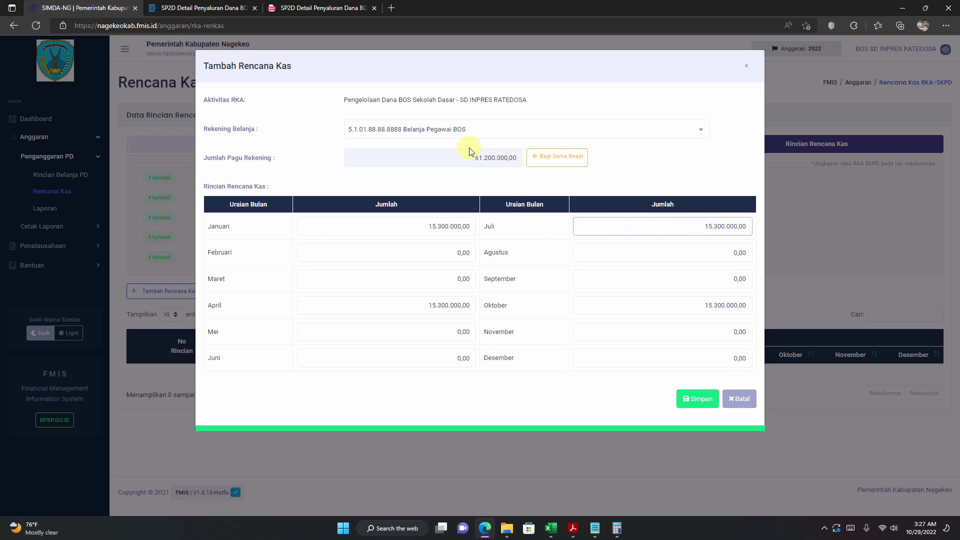
click(649, 307)
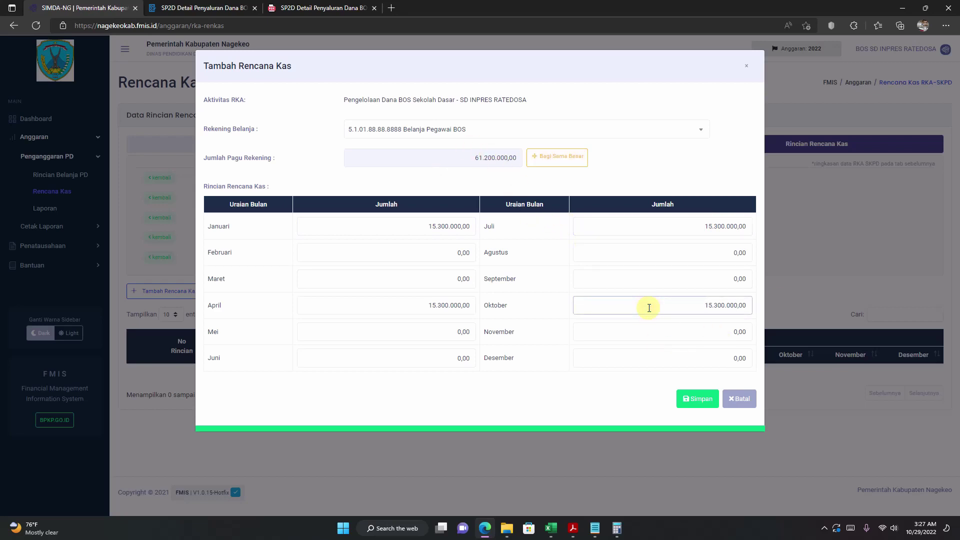
click(450, 161)
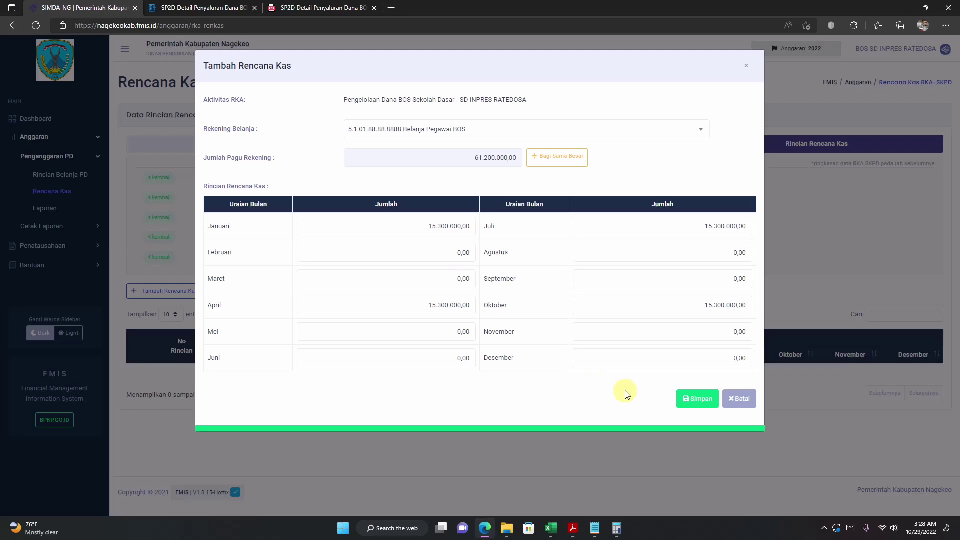
click(698, 400)
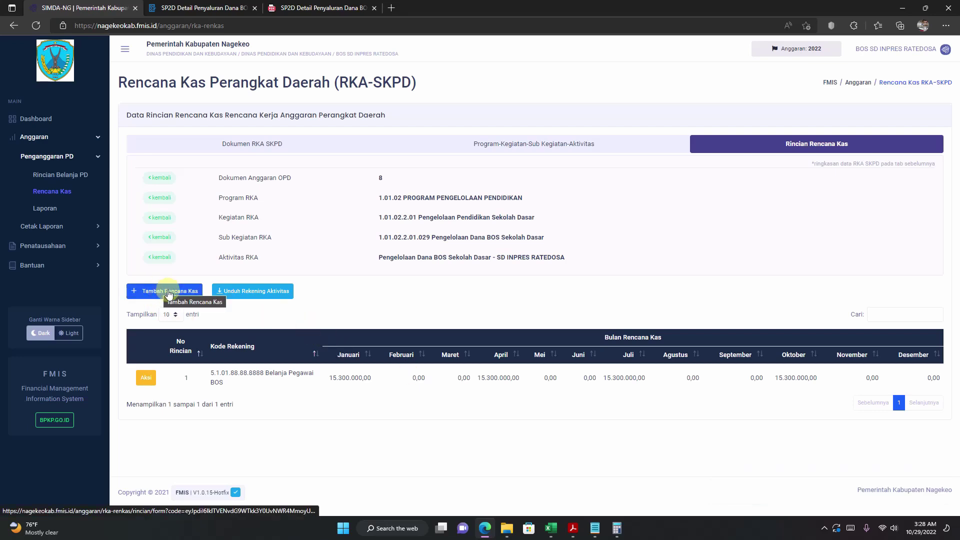
Step: Add a new cash plan entry for 5.1.02.88.88.8888 Belanja Barang dan Jasa BOS, pagu 70.180.000,00
click(142, 292)
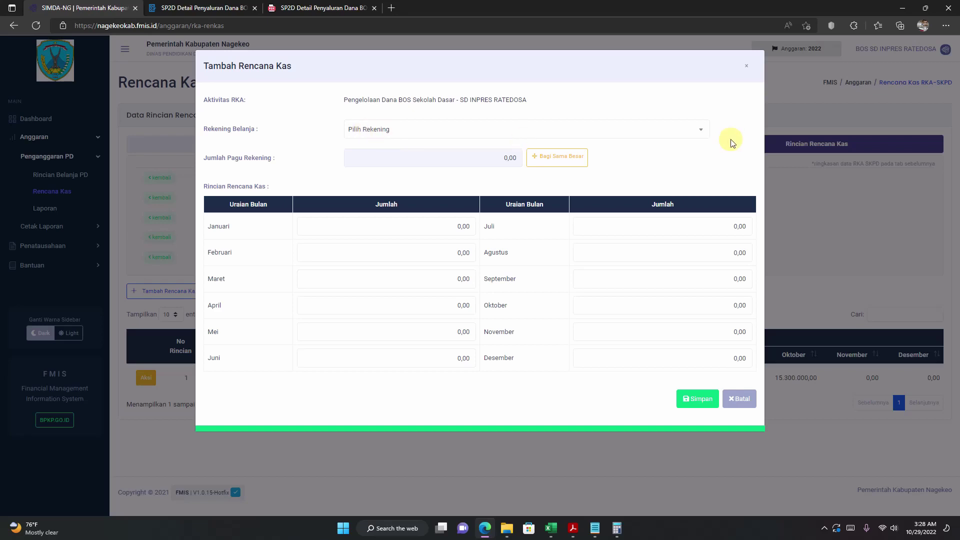
click(388, 129)
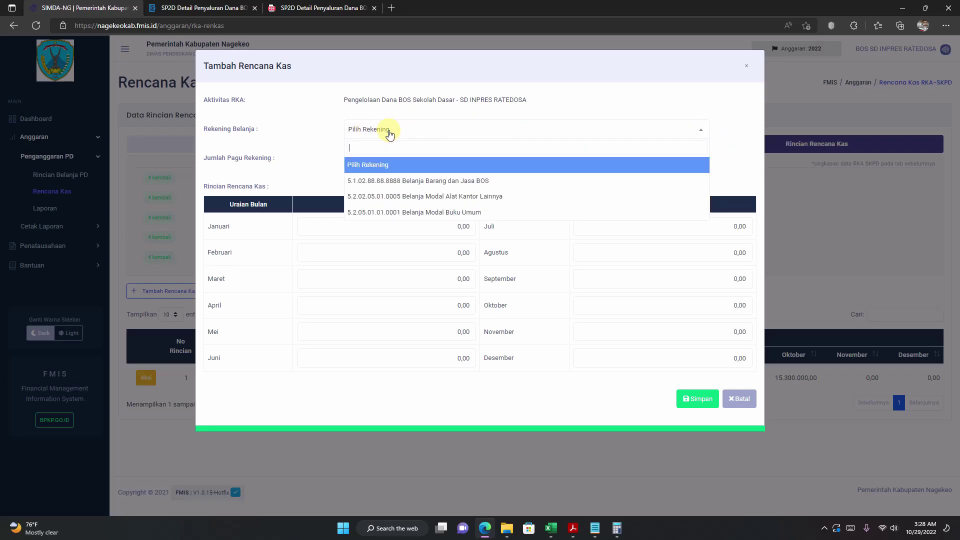
click(400, 182)
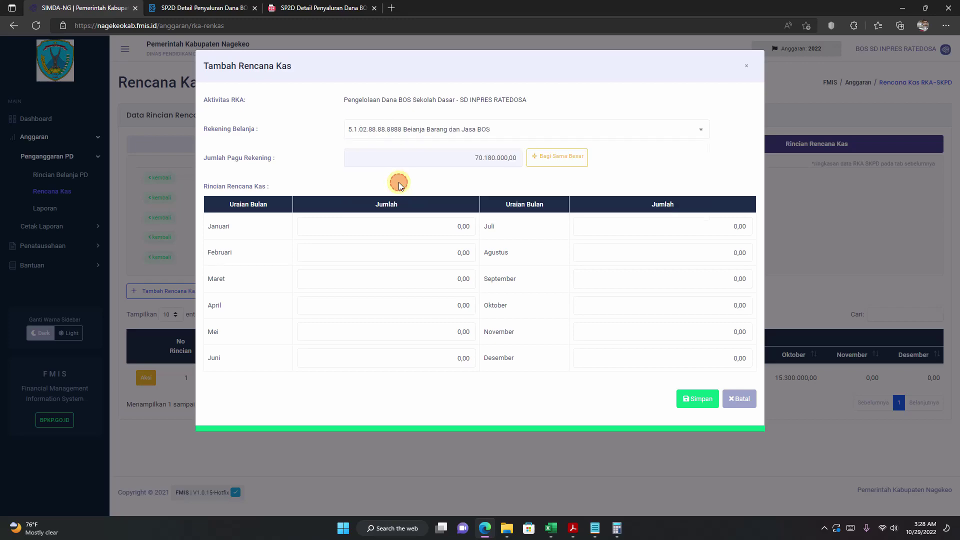
click(552, 534)
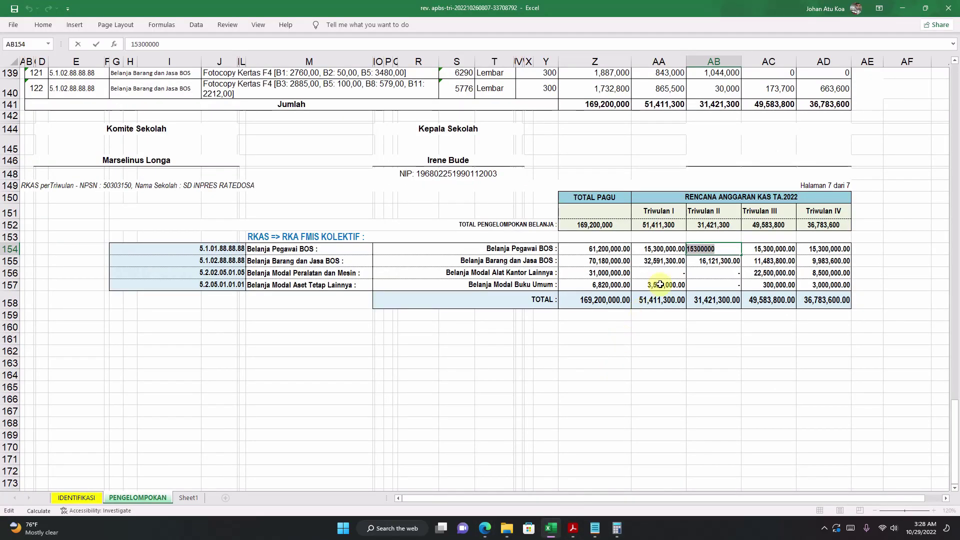
Step: Copy 32591300 from cell AA155 and paste it into the Januari amount
click(674, 261)
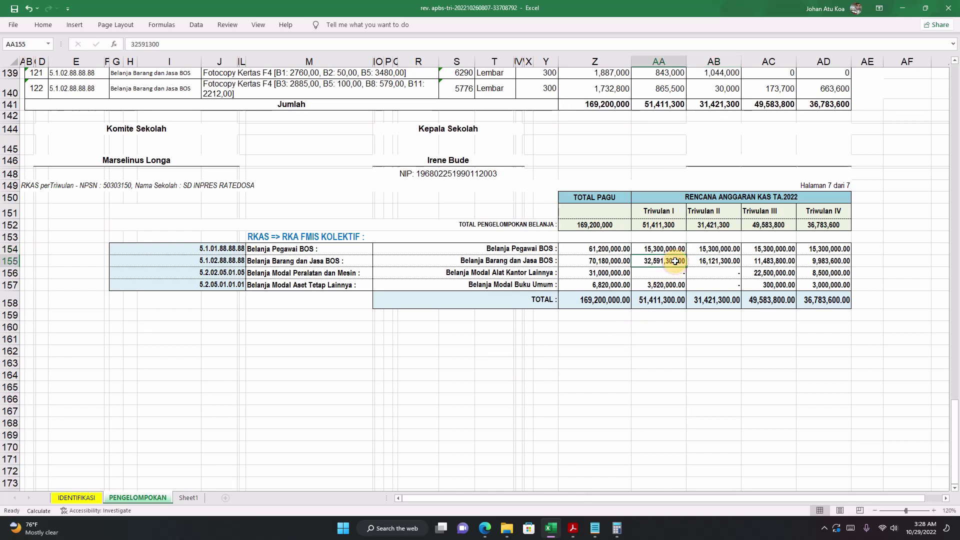
double_click(646, 260)
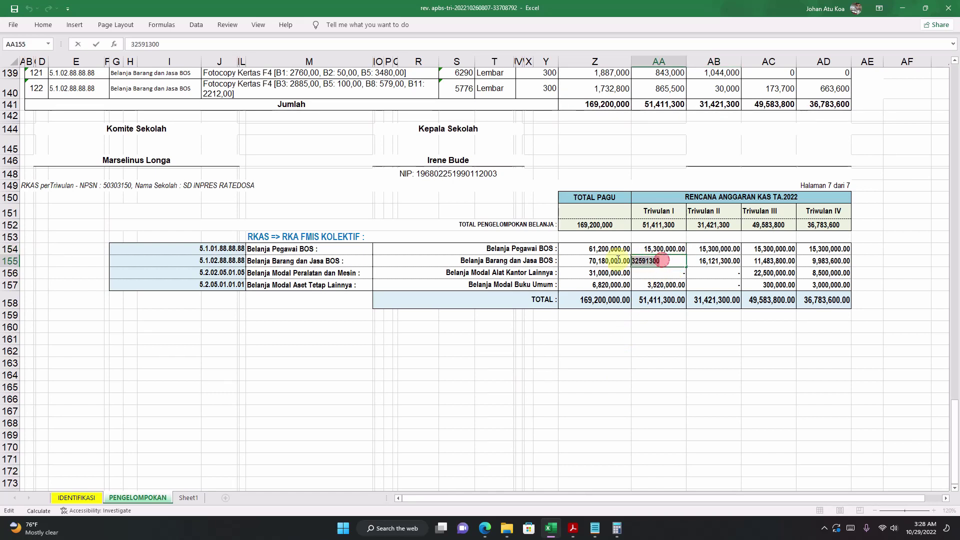
right_click(639, 266)
click(653, 278)
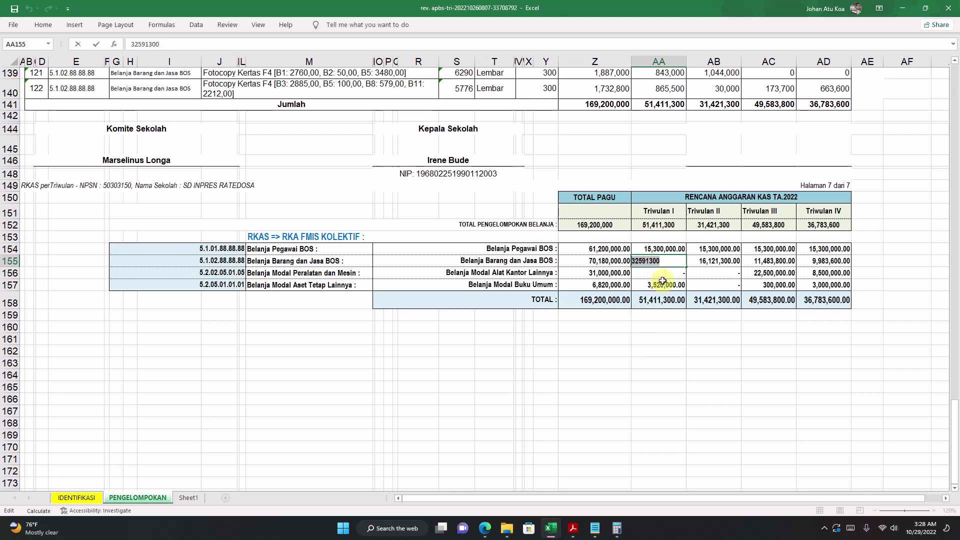
click(663, 282)
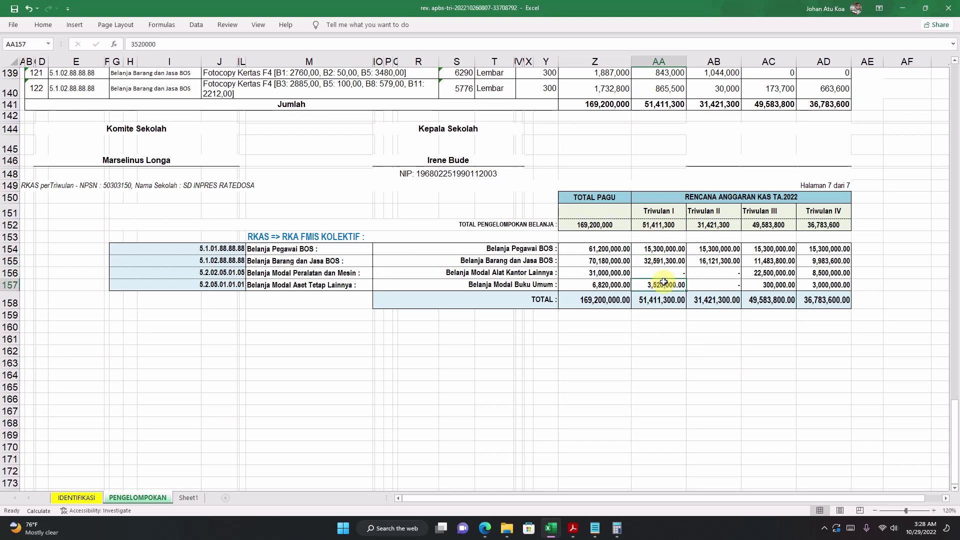
click(485, 527)
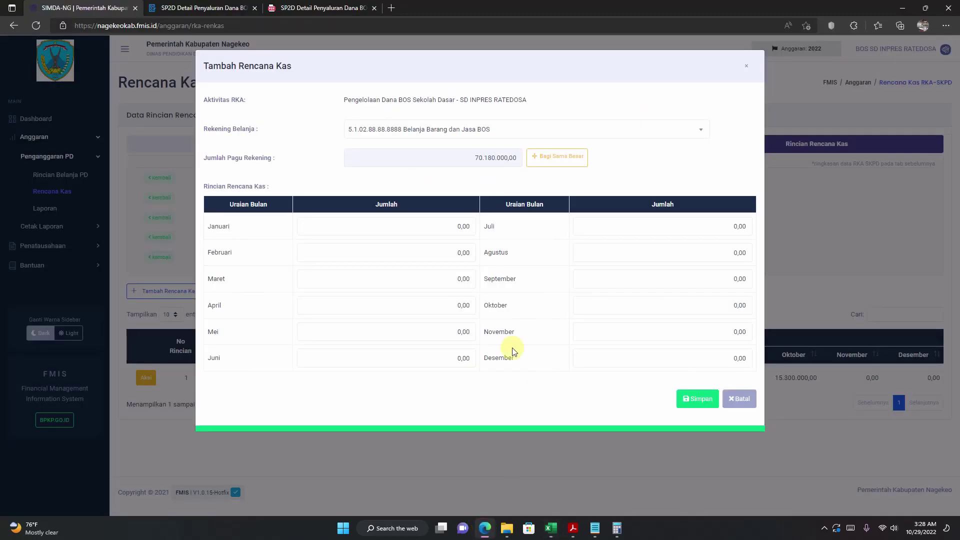
click(441, 226)
double_click(463, 225)
right_click(462, 225)
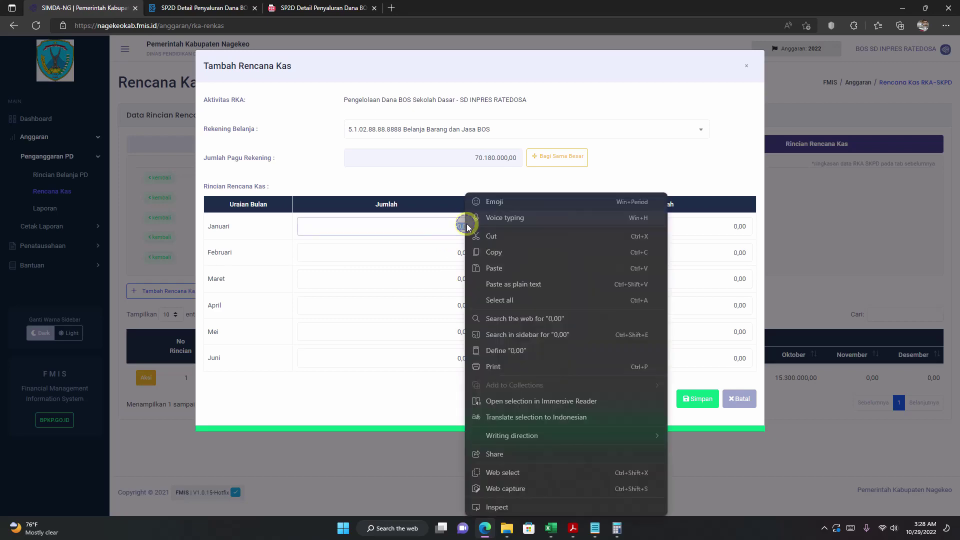
click(494, 268)
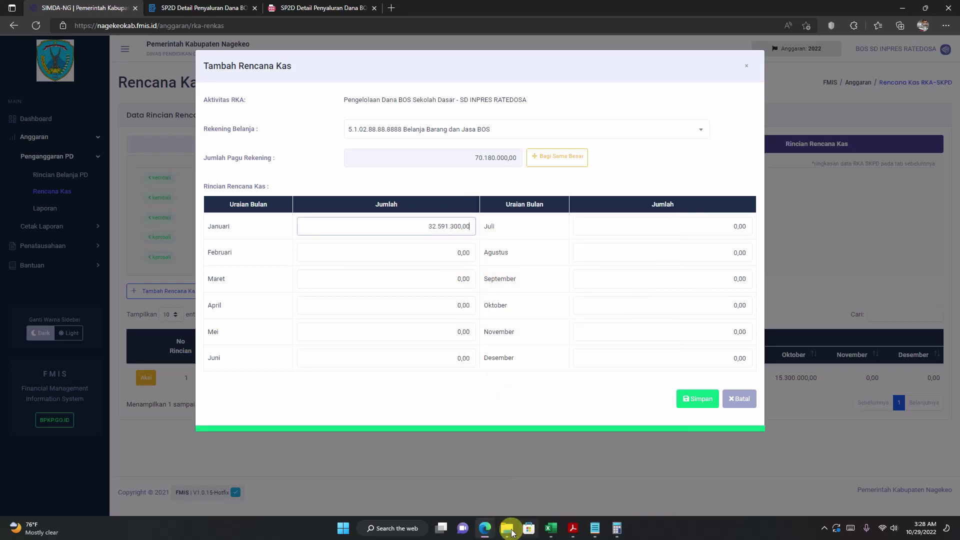
Step: Copy the Triwulan II value from AB155 and paste 16.121.300 into April
click(555, 531)
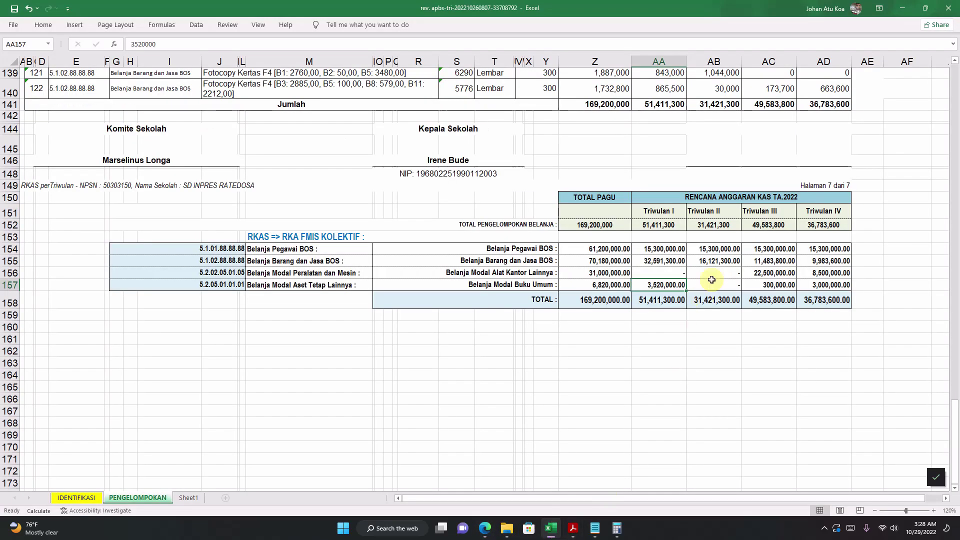
click(702, 261)
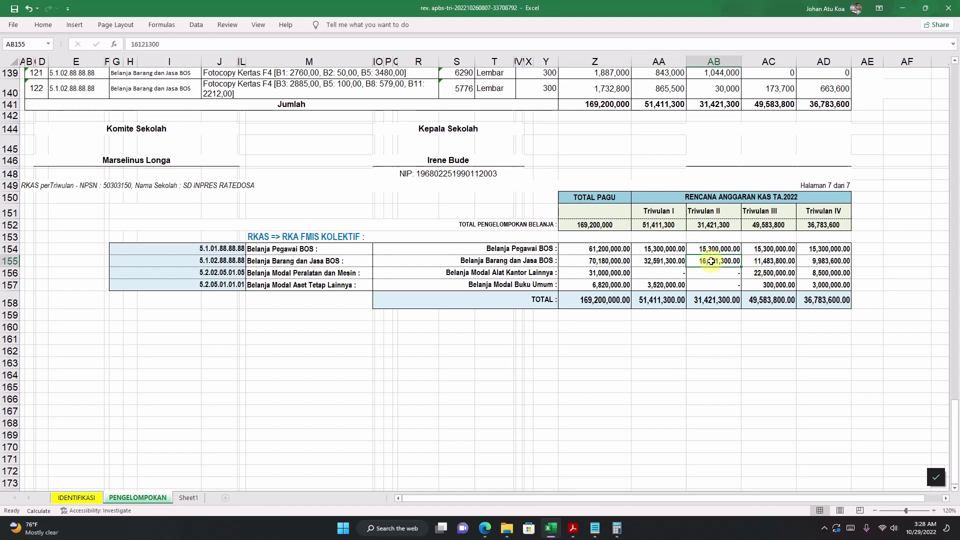
double_click(699, 260)
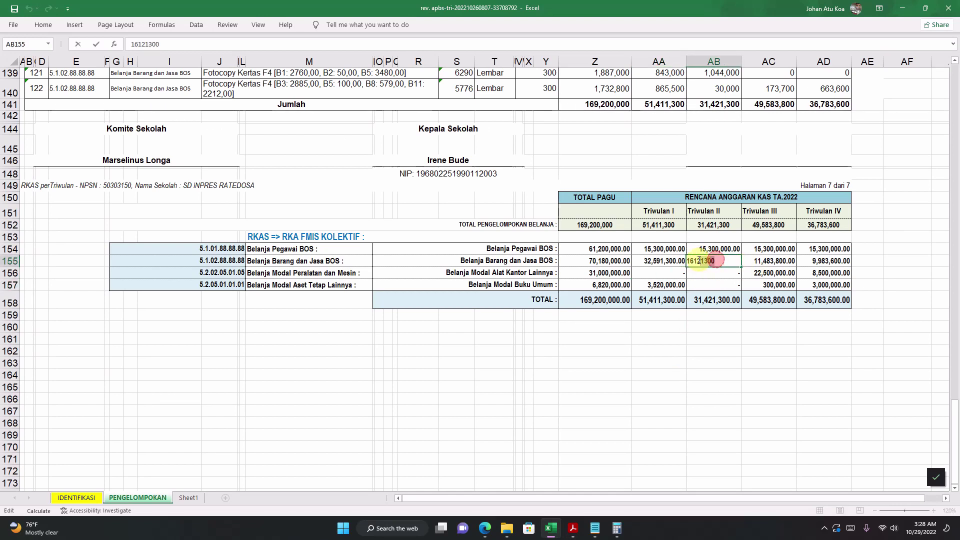
right_click(690, 261)
click(715, 283)
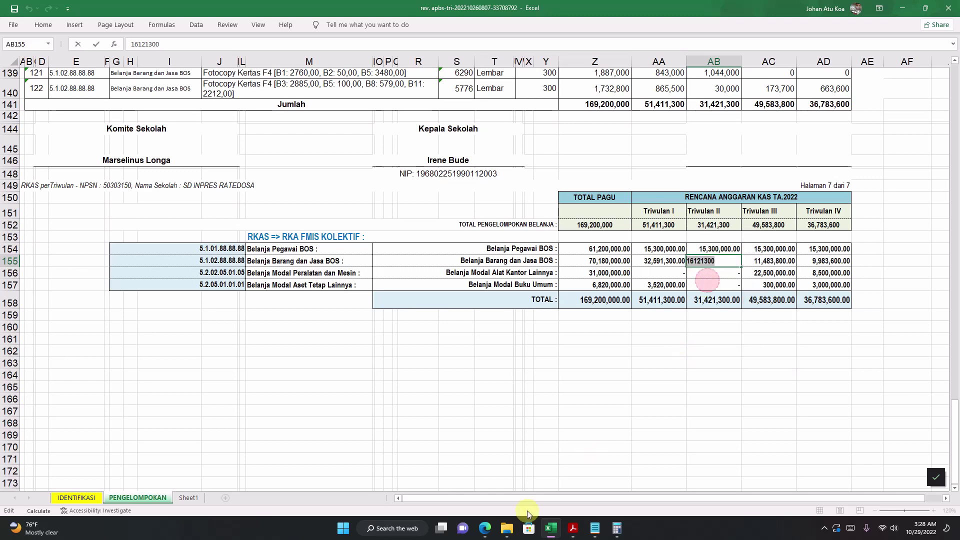
click(487, 528)
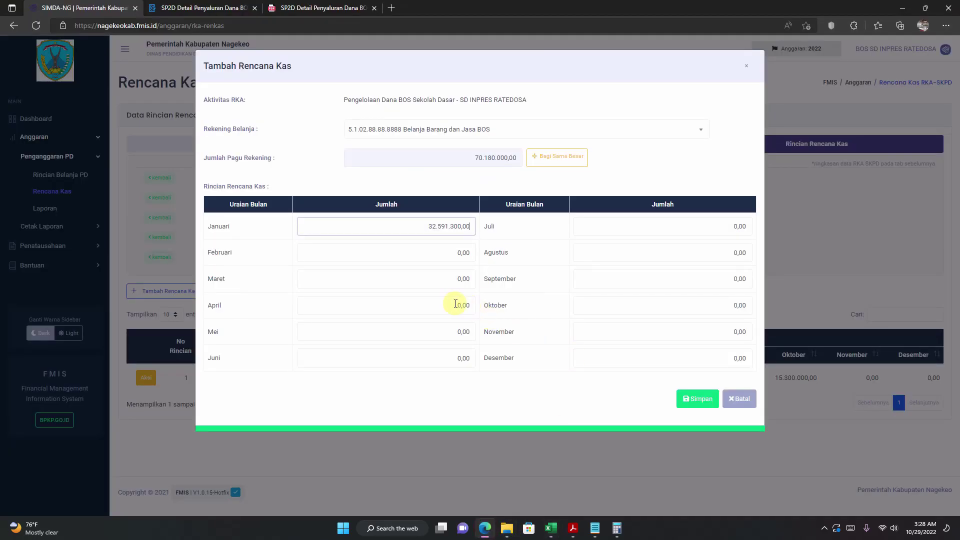
click(433, 307)
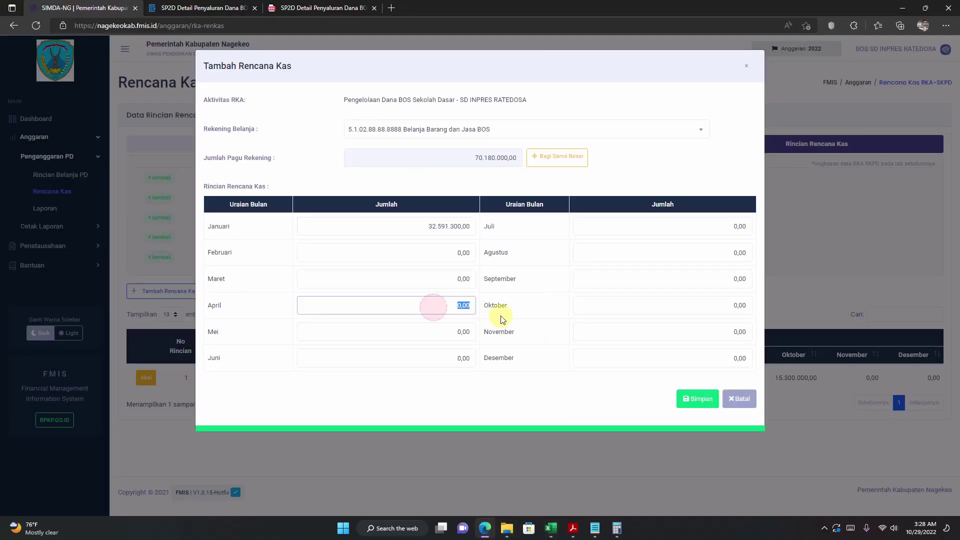
right_click(460, 306)
click(484, 267)
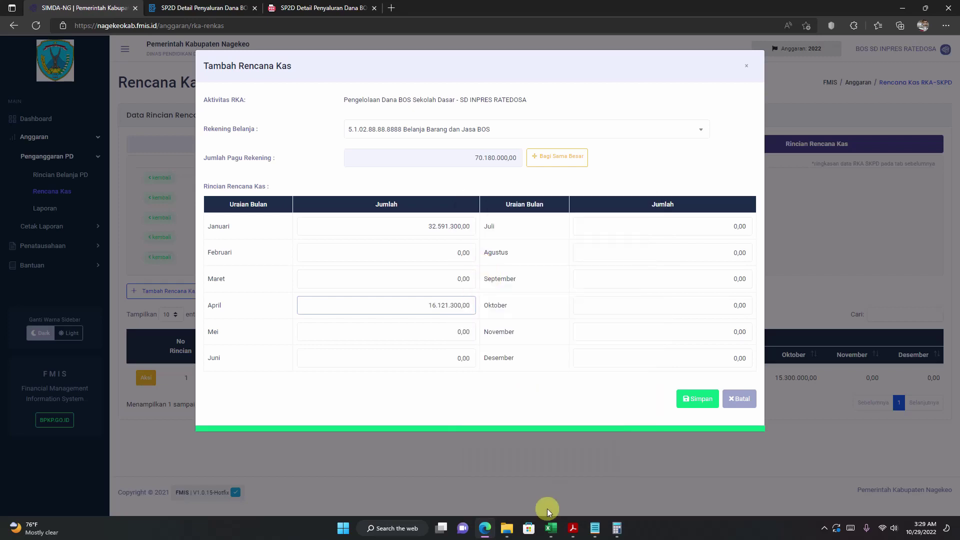
click(550, 525)
click(752, 261)
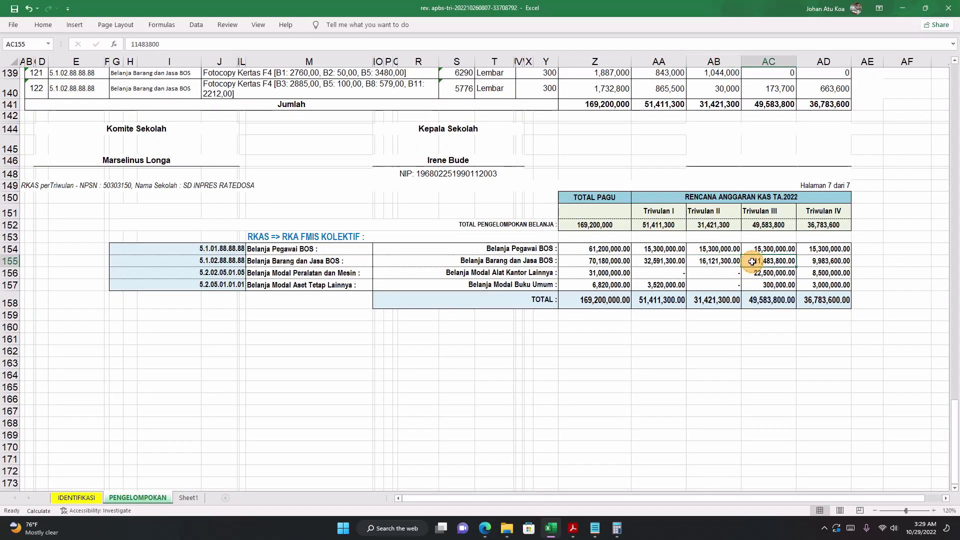
Step: Copy 11483800 from AC155 and paste it into the Juli amount
double_click(739, 260)
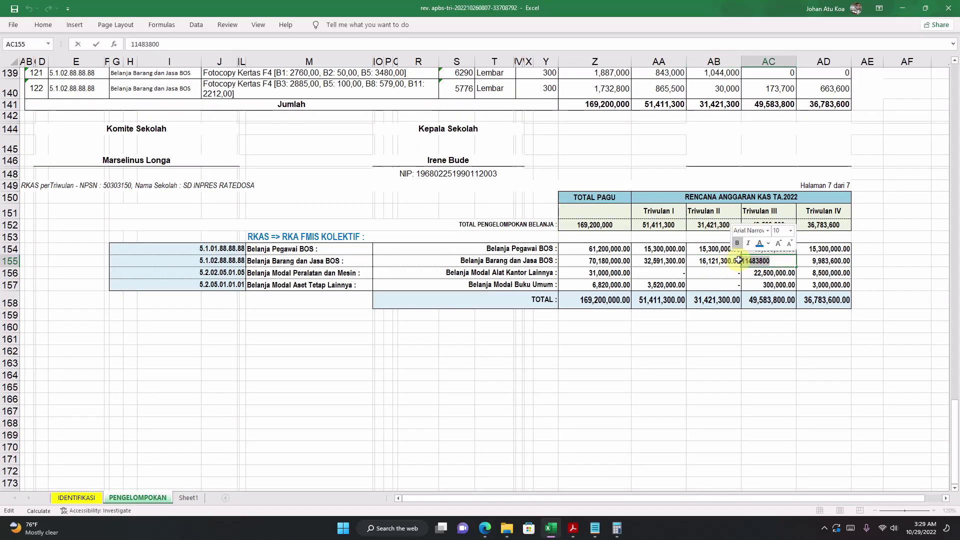
right_click(739, 260)
click(765, 278)
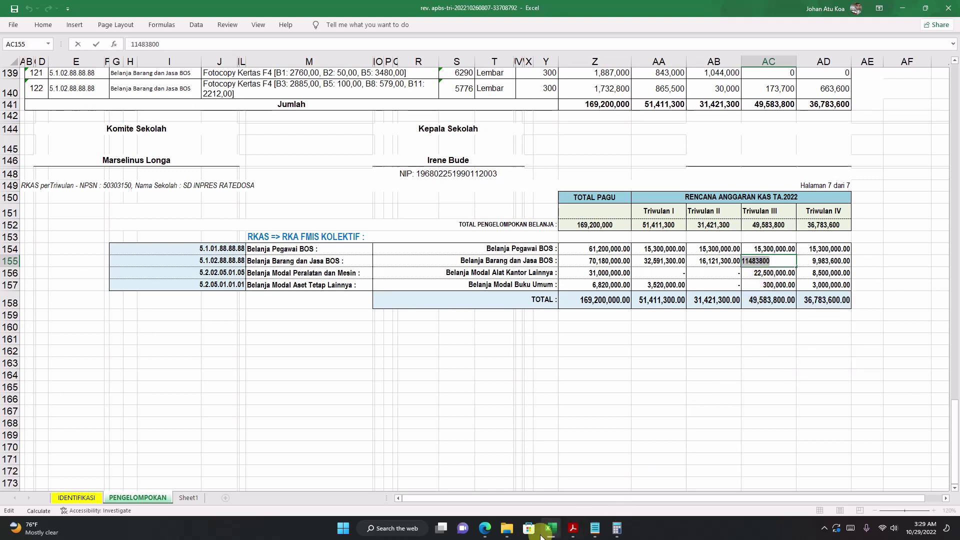
click(485, 528)
click(691, 224)
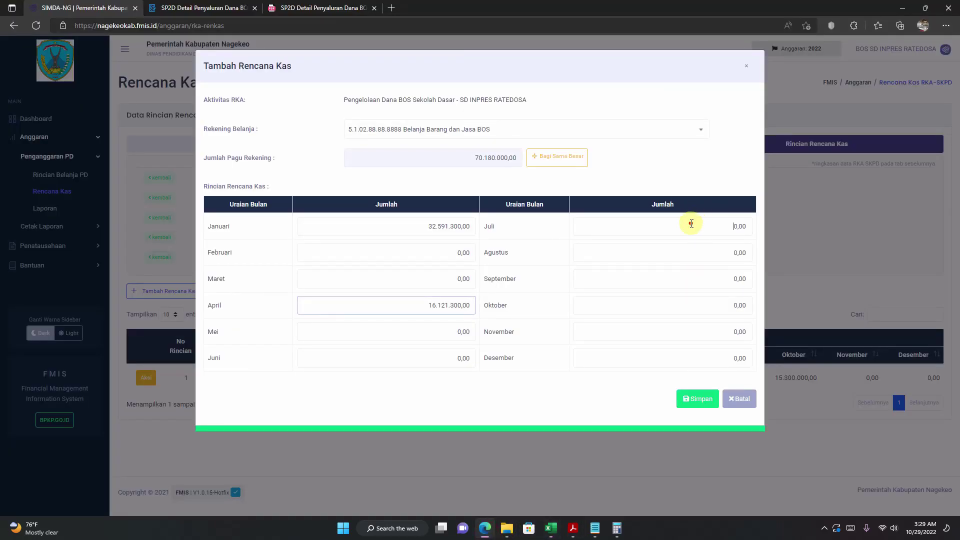
drag(691, 223, 759, 232)
right_click(742, 227)
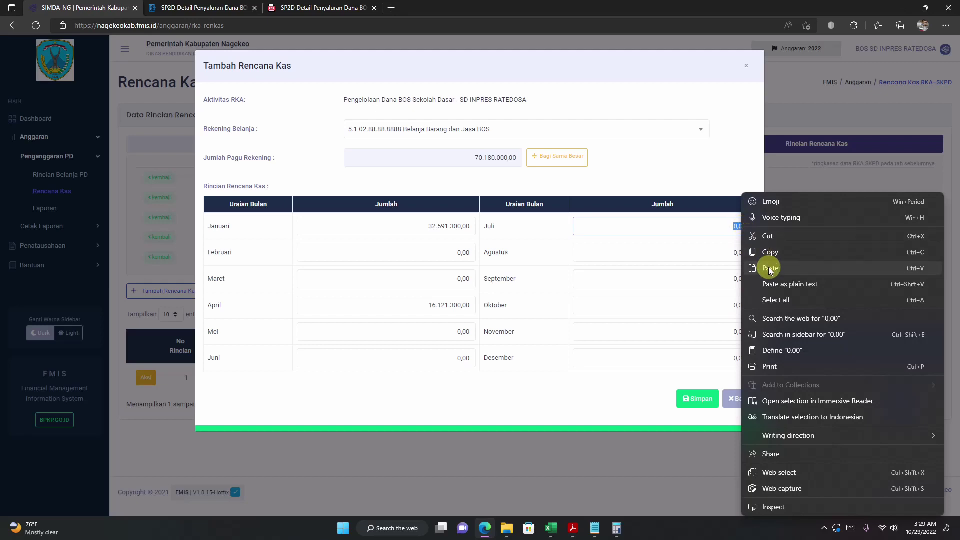
click(765, 265)
Step: Paste 9.983.600 from AD155 into Oktober, save the cash plan, and start another entry
click(551, 528)
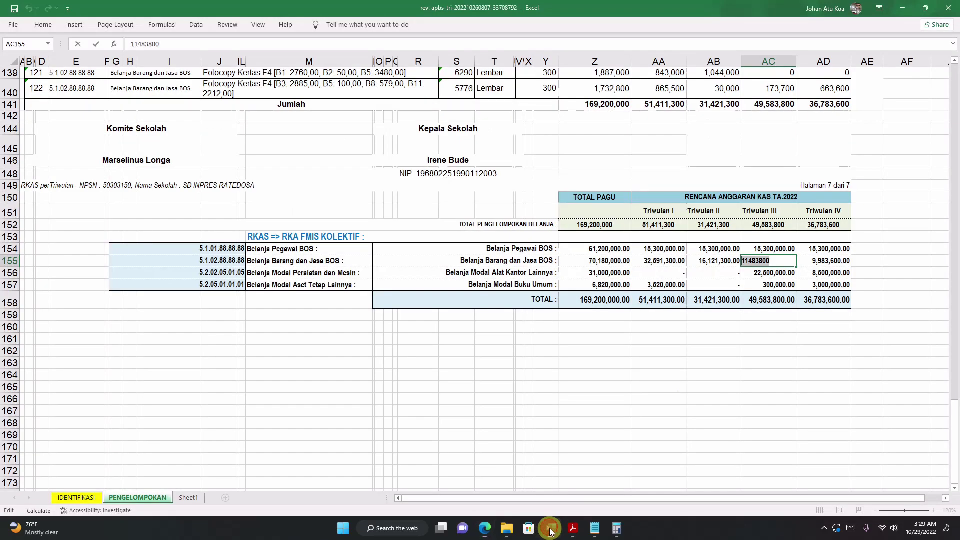
click(811, 259)
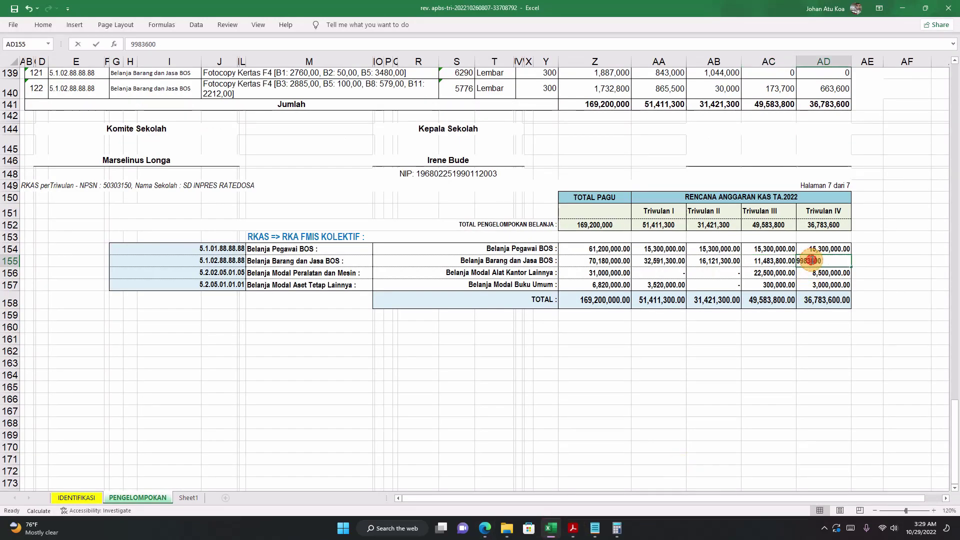
double_click(825, 260)
right_click(782, 260)
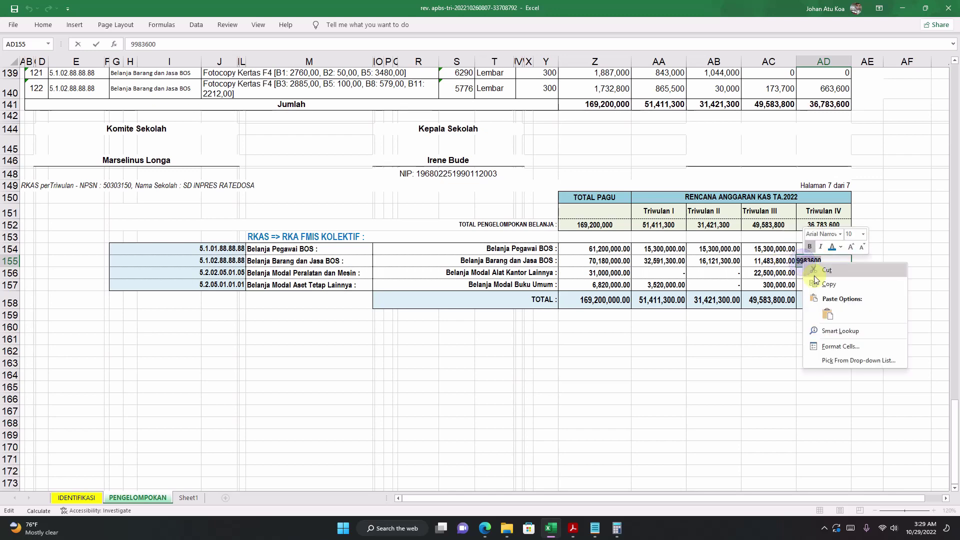
key(Escape)
click(776, 261)
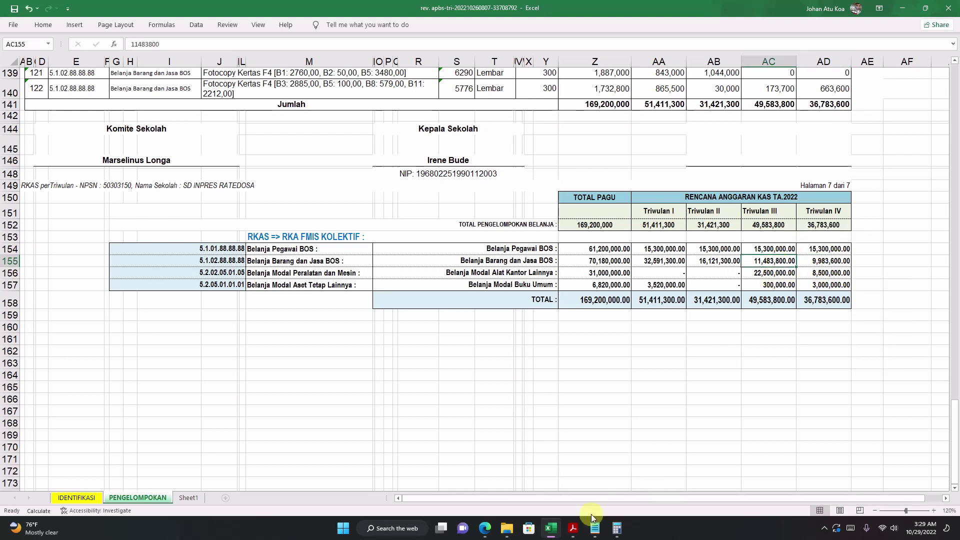
click(486, 528)
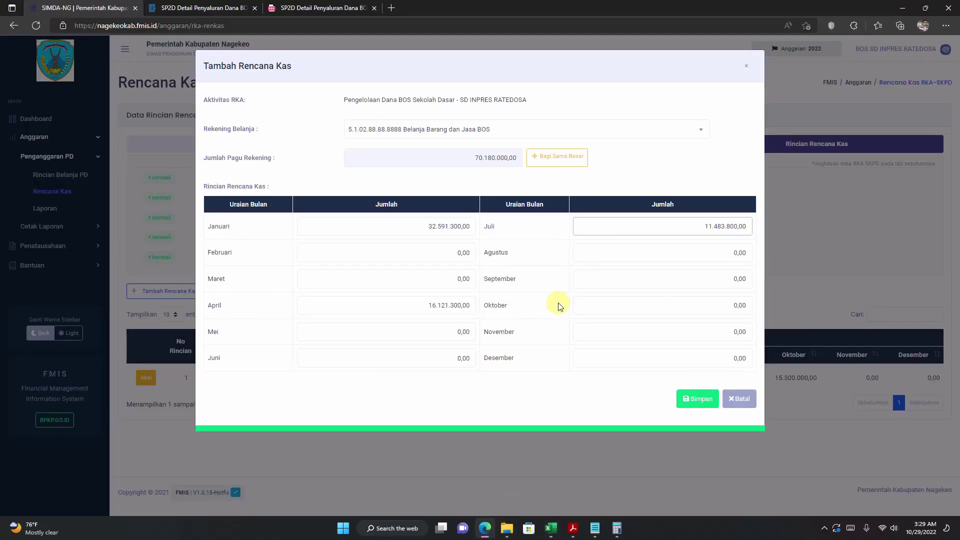
click(710, 307)
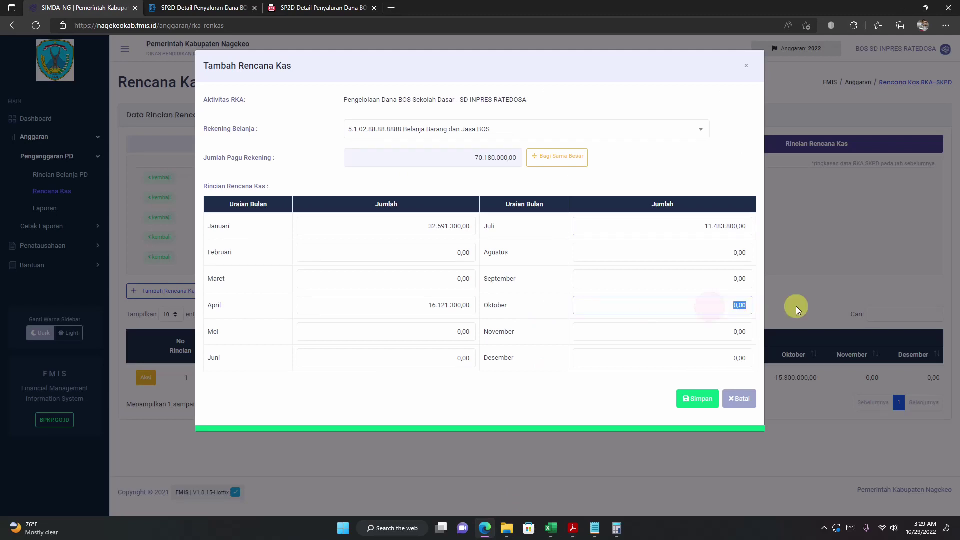
right_click(745, 306)
click(775, 269)
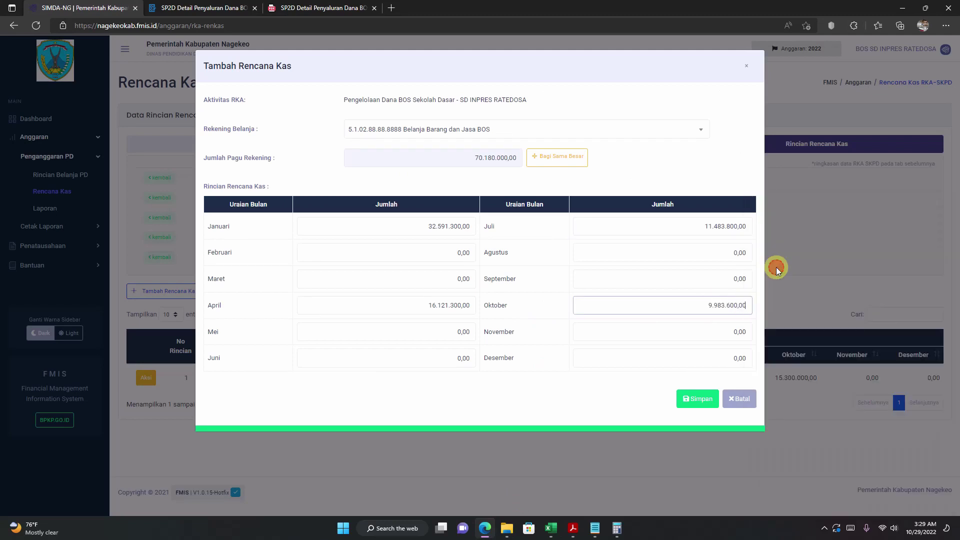
click(604, 278)
click(543, 299)
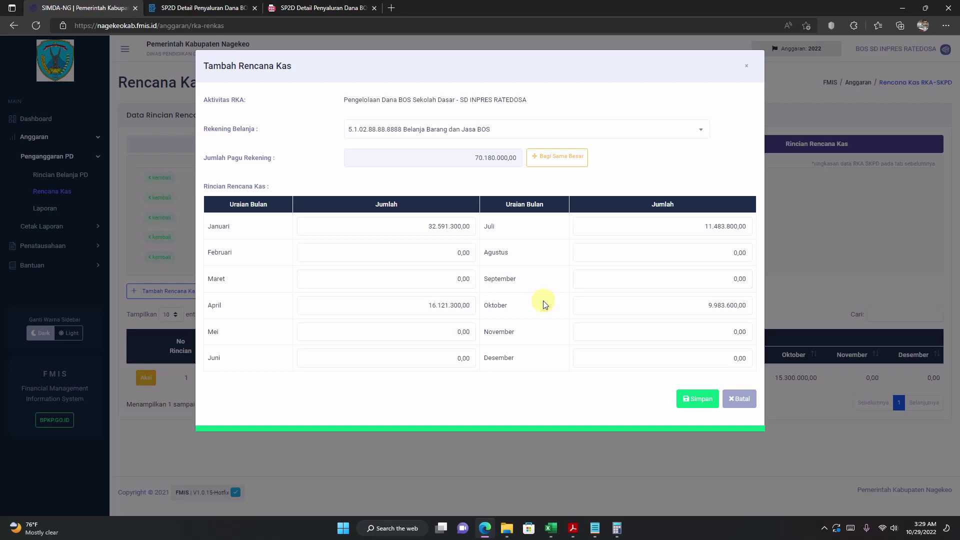
click(697, 400)
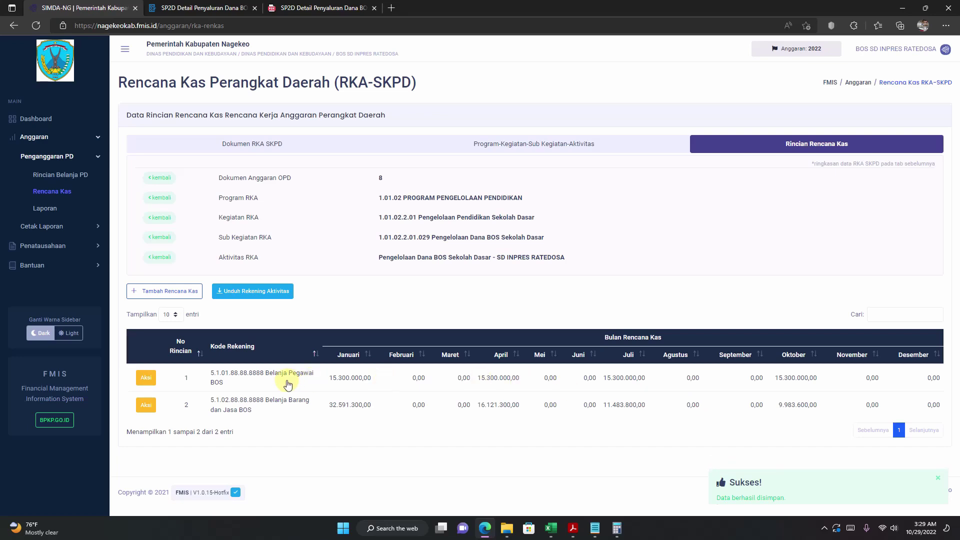
click(158, 292)
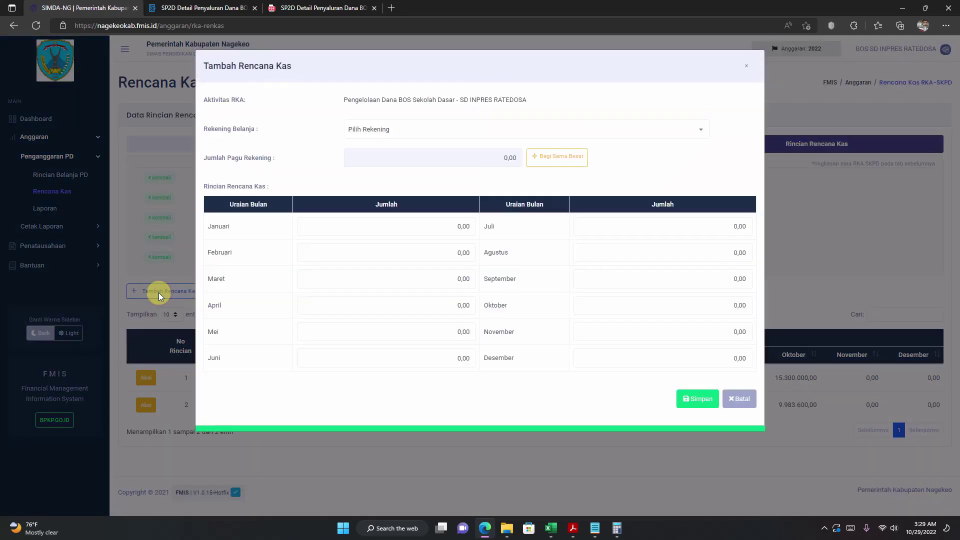
Step: Choose account 5.2.02.05.01.0005 Belanja Modal Alat Kantor Lainnya and review its quarterly amounts
click(411, 130)
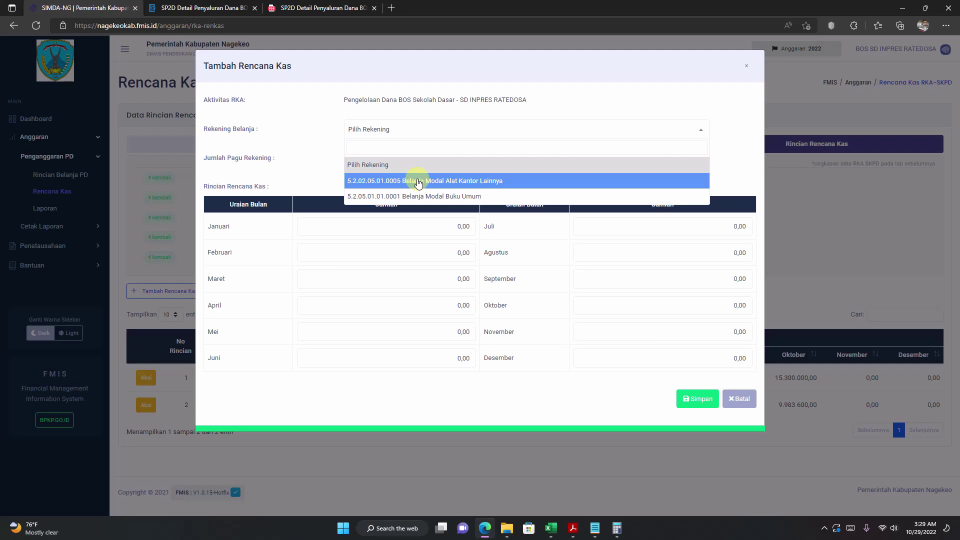
click(419, 182)
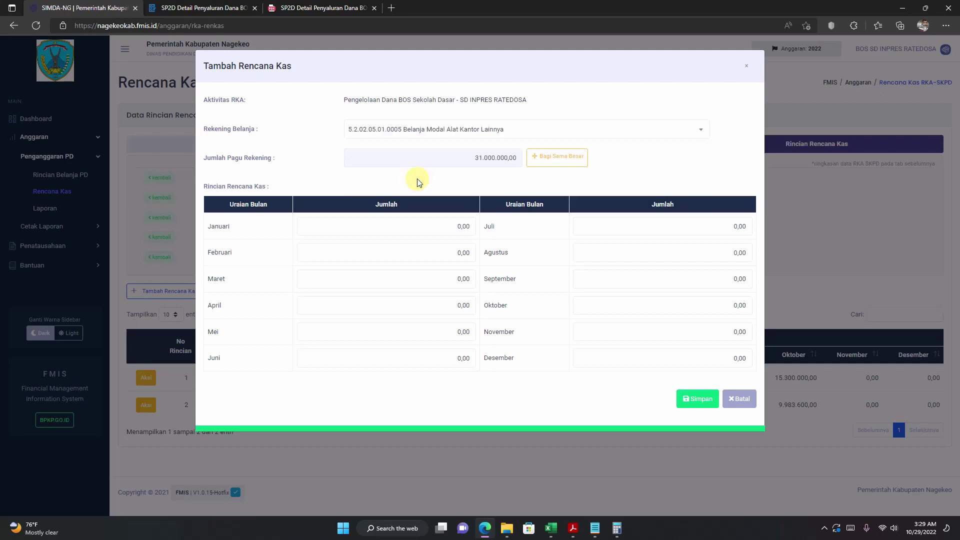
click(550, 528)
click(632, 331)
click(653, 276)
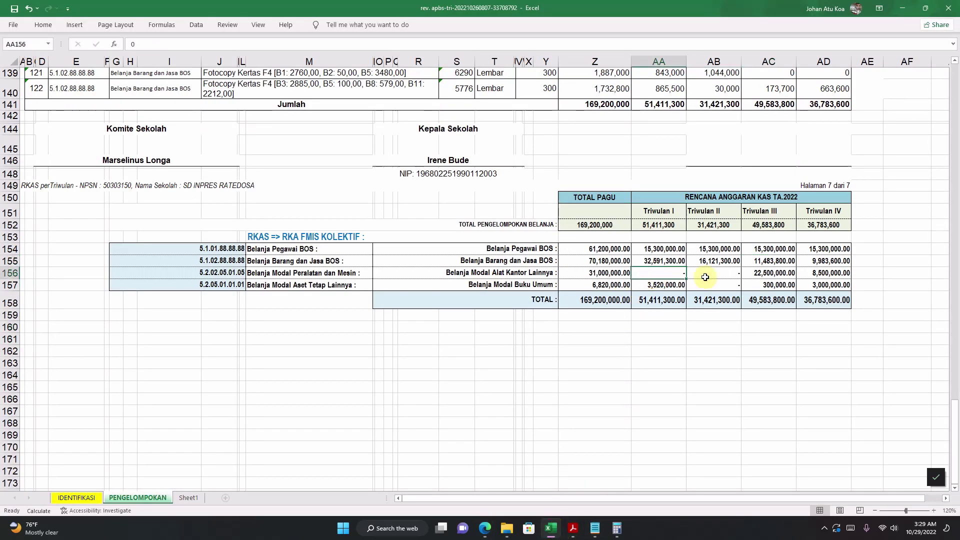
Step: Copy 22500000 from AC156 and paste it into the Juli amount
click(761, 270)
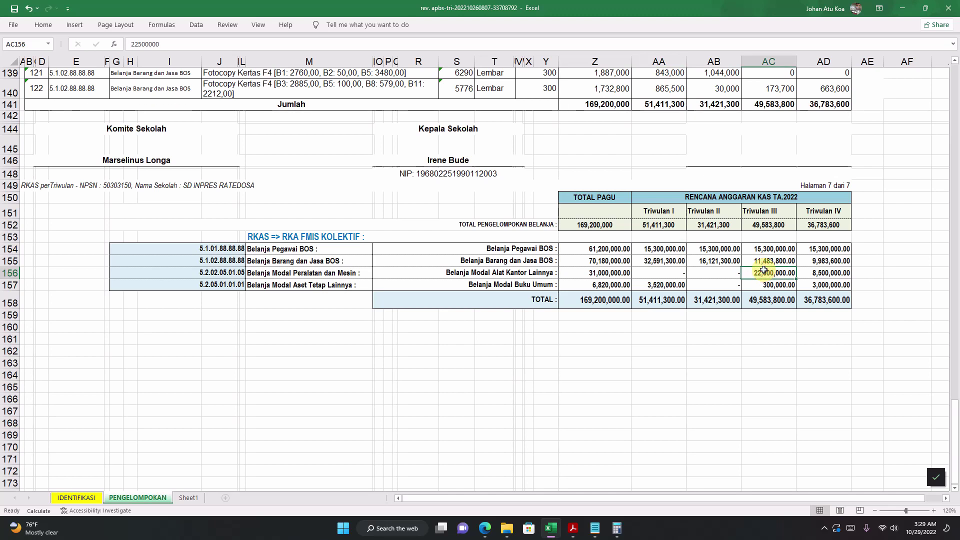
double_click(764, 270)
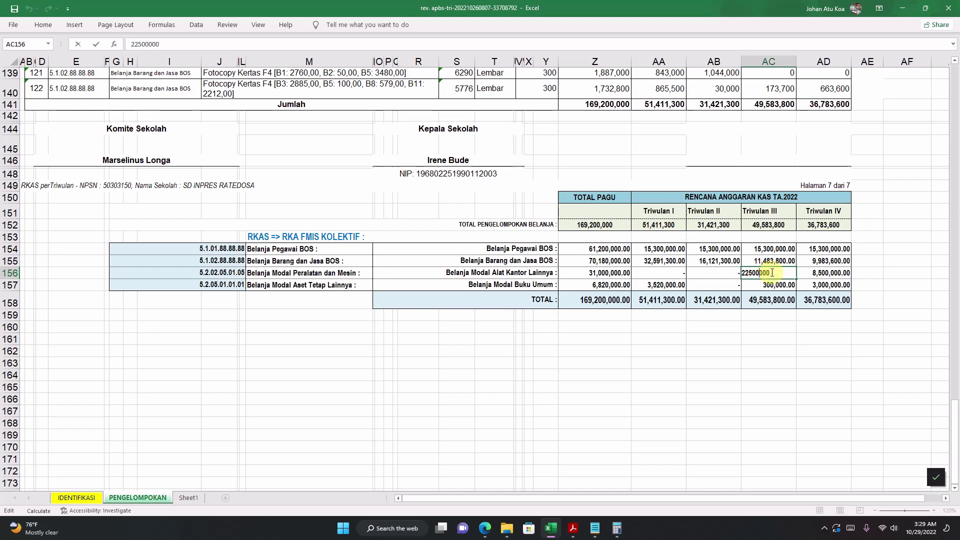
drag(770, 273, 742, 275)
right_click(753, 275)
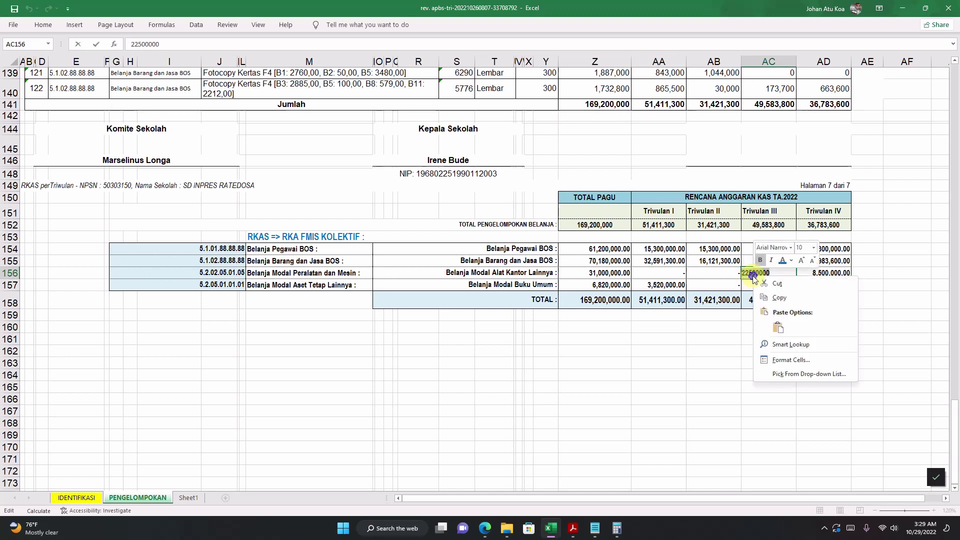
click(775, 297)
click(483, 529)
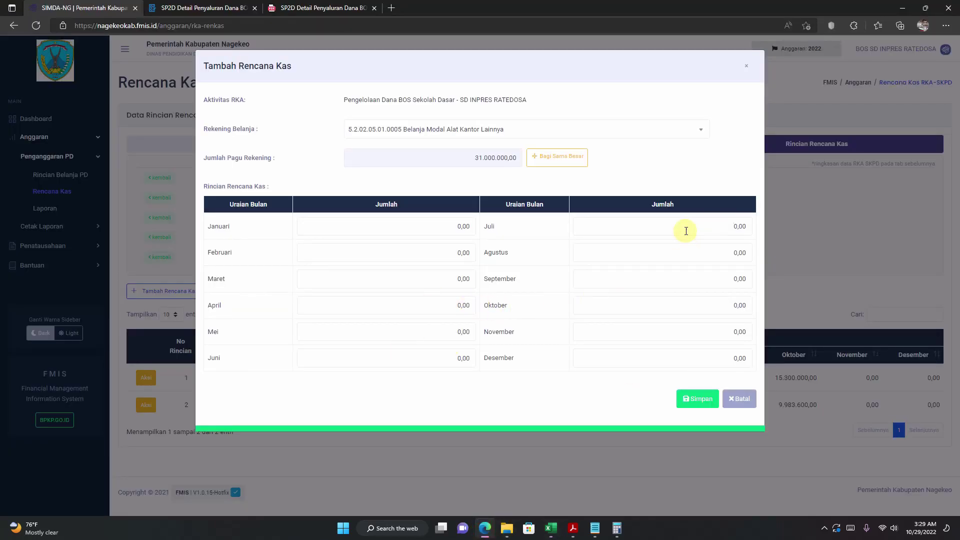
drag(686, 231, 814, 229)
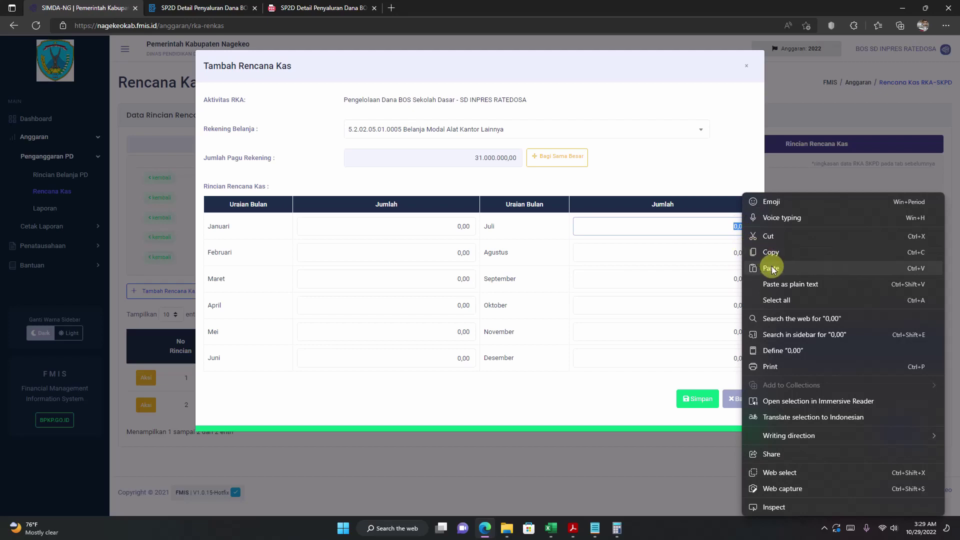
click(770, 268)
Step: Copy 8500000 from AD156 into Oktober and save the office equipment cash plan
click(551, 529)
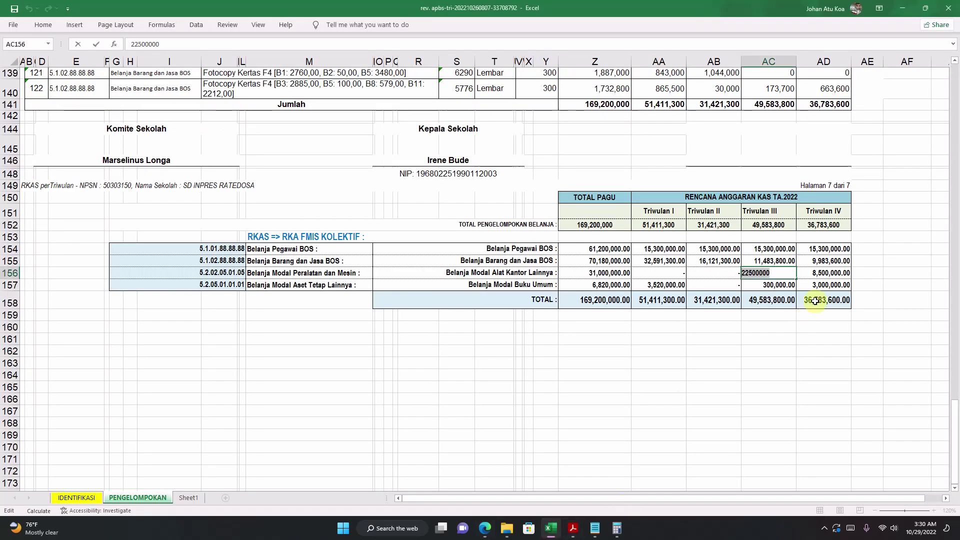
click(807, 272)
double_click(807, 272)
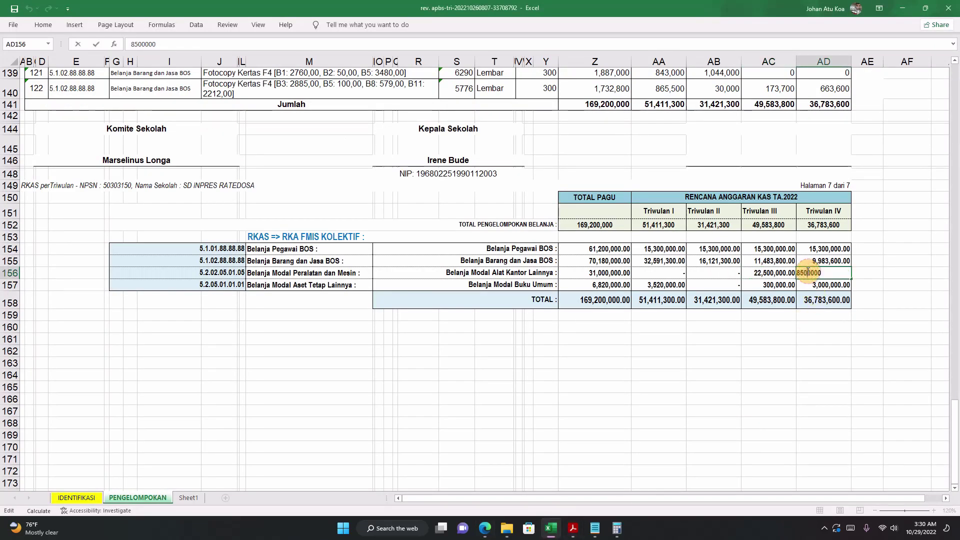
double_click(804, 273)
right_click(800, 274)
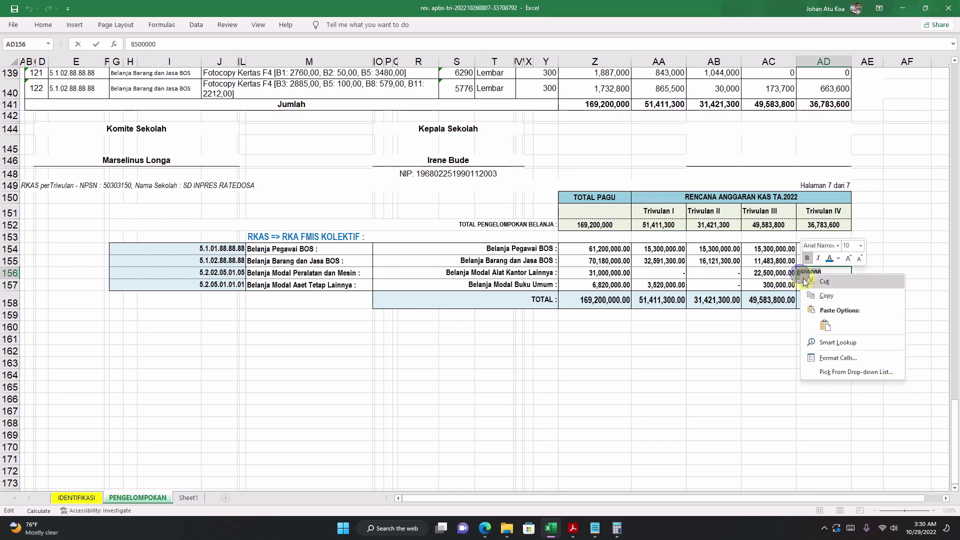
click(826, 295)
click(485, 528)
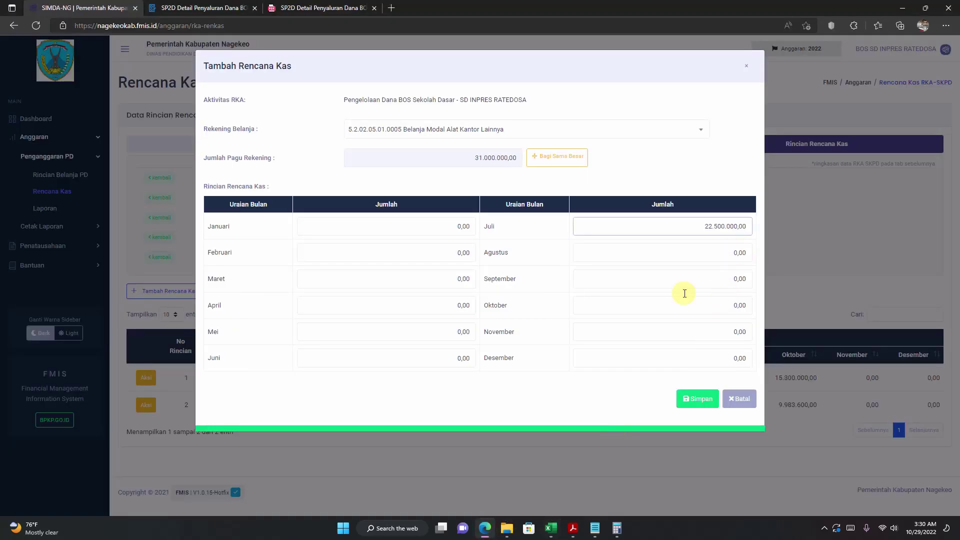
click(629, 311)
right_click(741, 306)
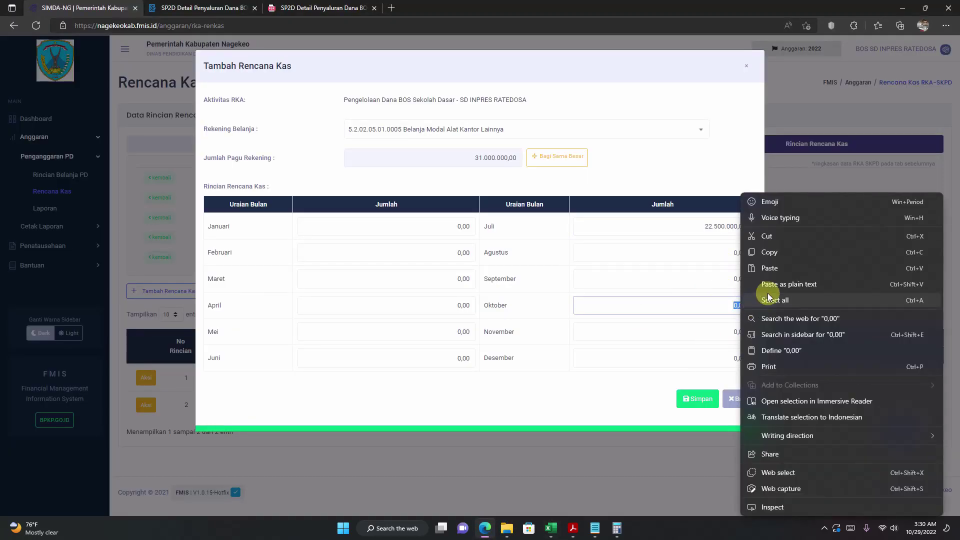
click(775, 268)
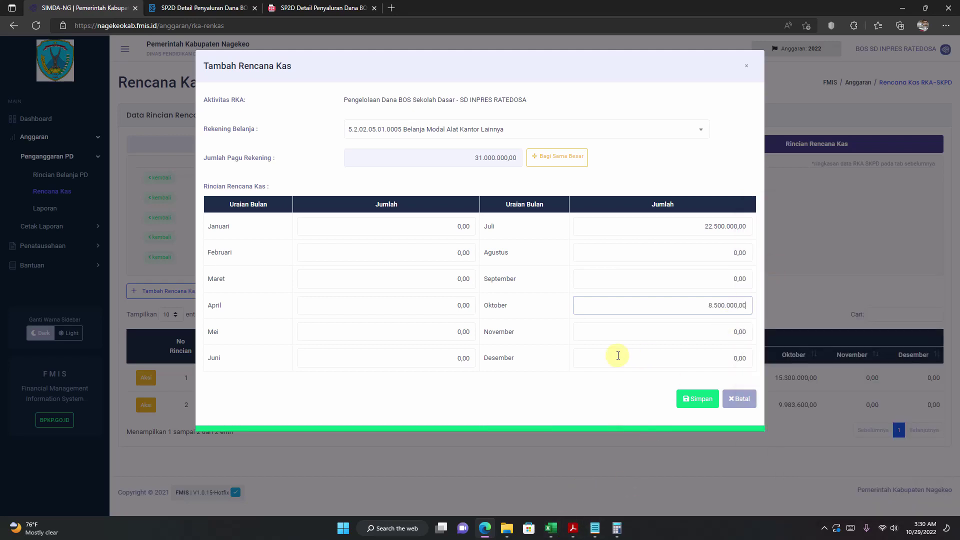
click(696, 399)
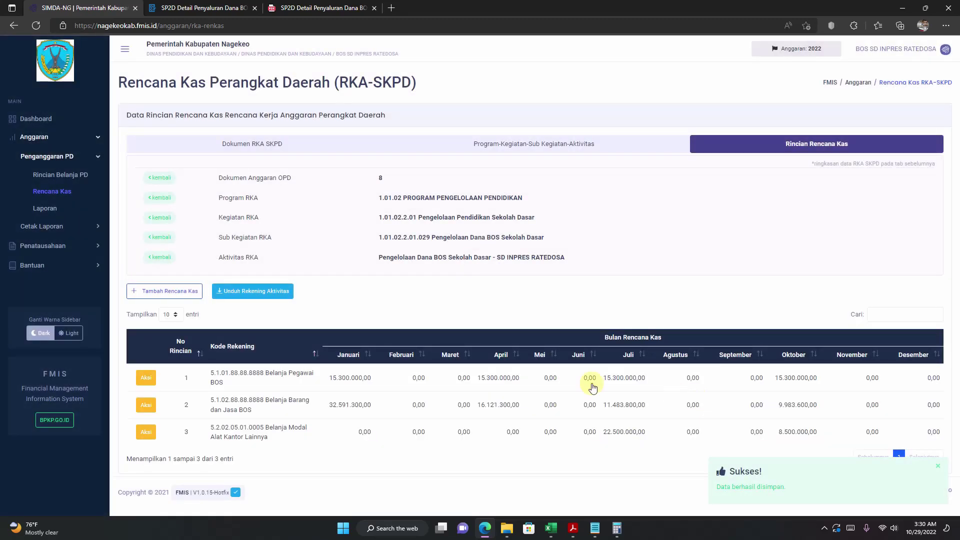
Step: Start a new cash plan entry and copy the book capital first-quarter amount 3520000 from RKAS cell AA157
click(181, 293)
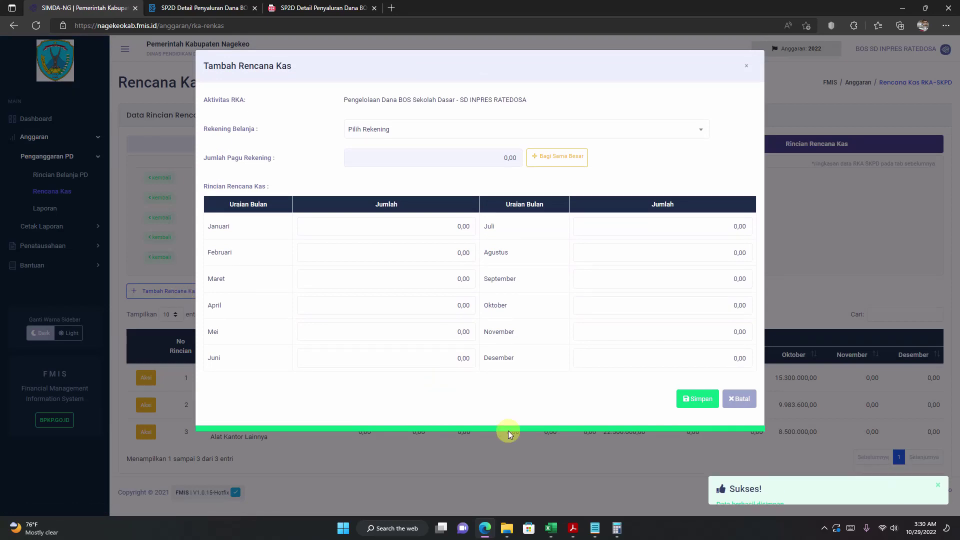
click(550, 528)
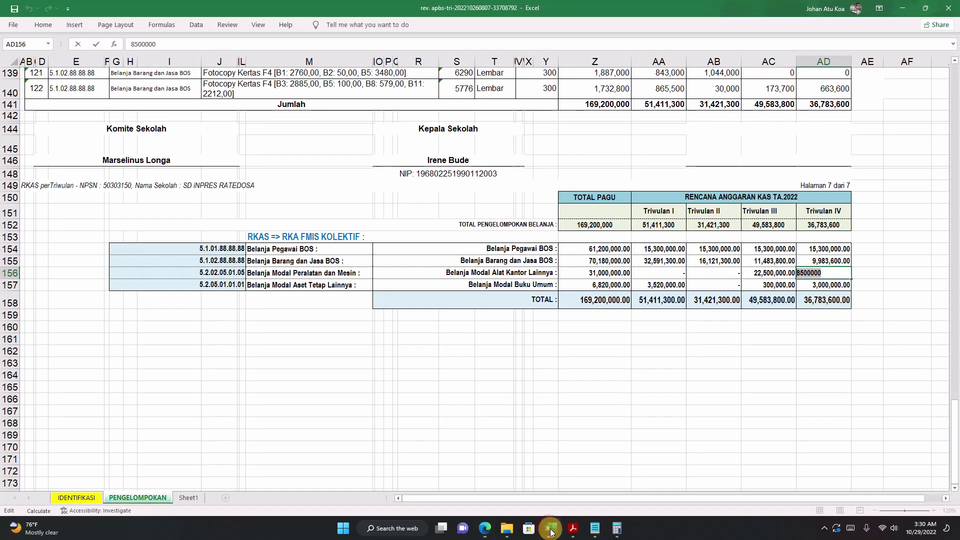
click(649, 286)
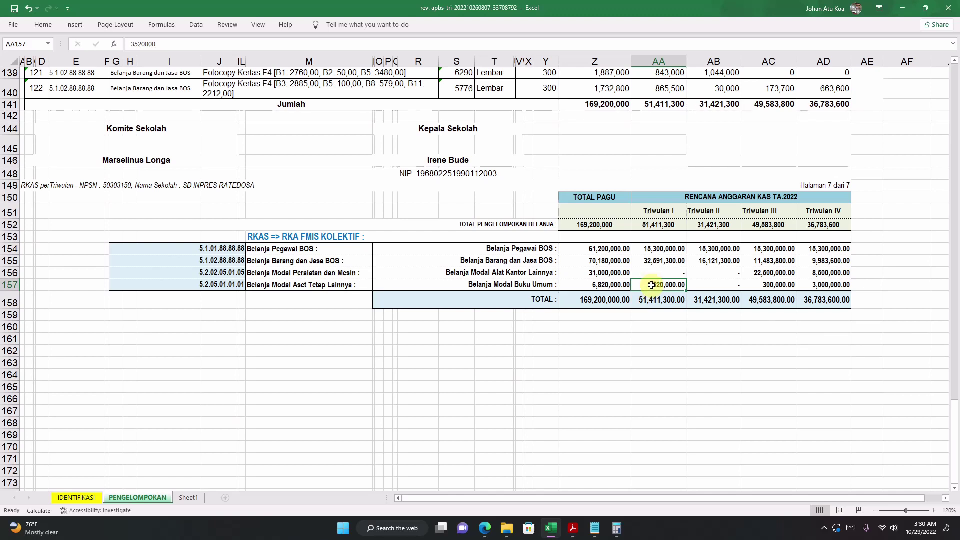
click(668, 301)
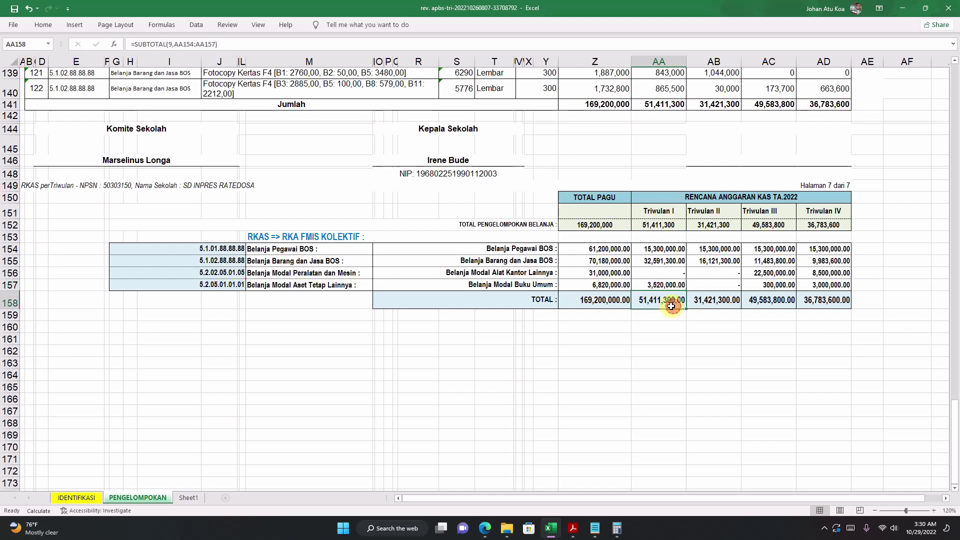
click(653, 285)
double_click(645, 285)
double_click(643, 286)
right_click(643, 287)
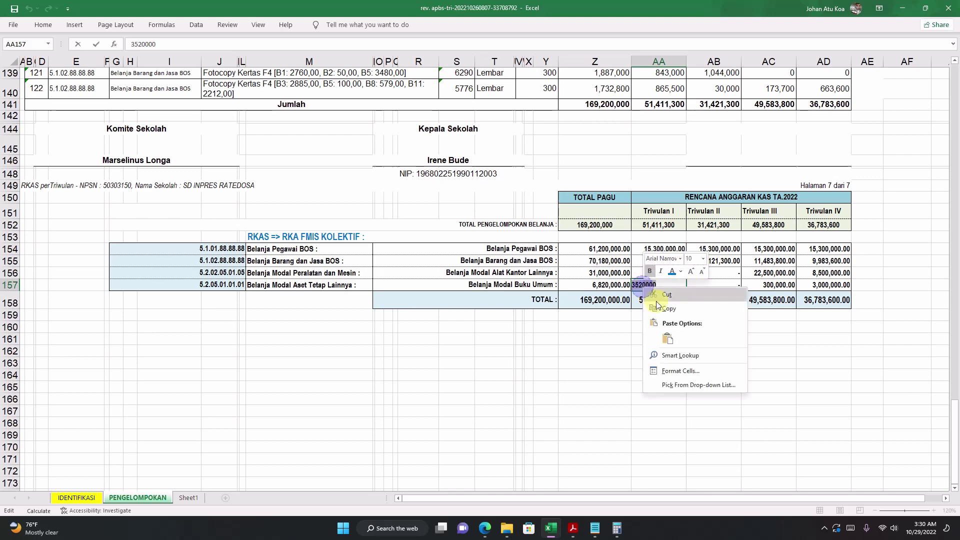
click(663, 309)
Step: Choose account 5.2.05.01.01.0001 Belanja Modal Buku Umum and paste 3.520.000,00 into January
click(486, 527)
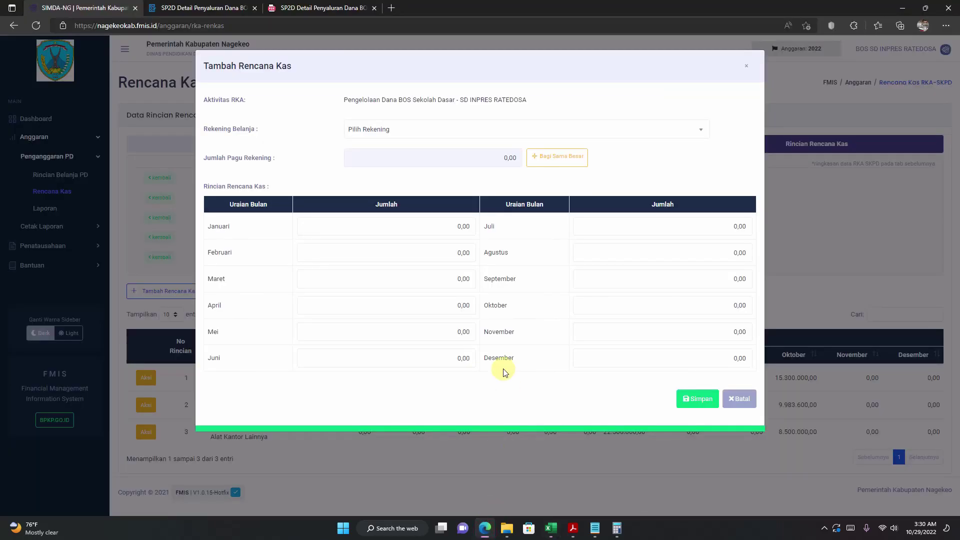
click(420, 135)
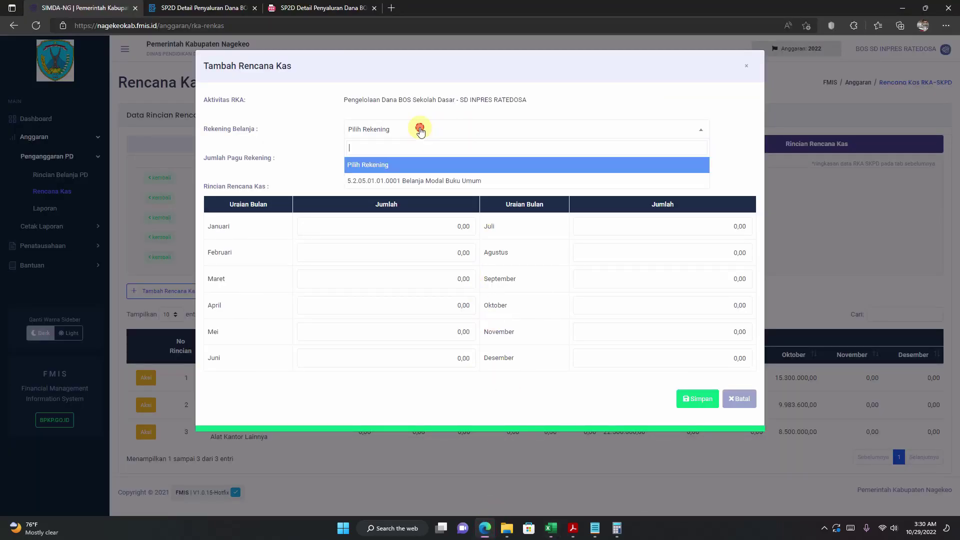
click(438, 181)
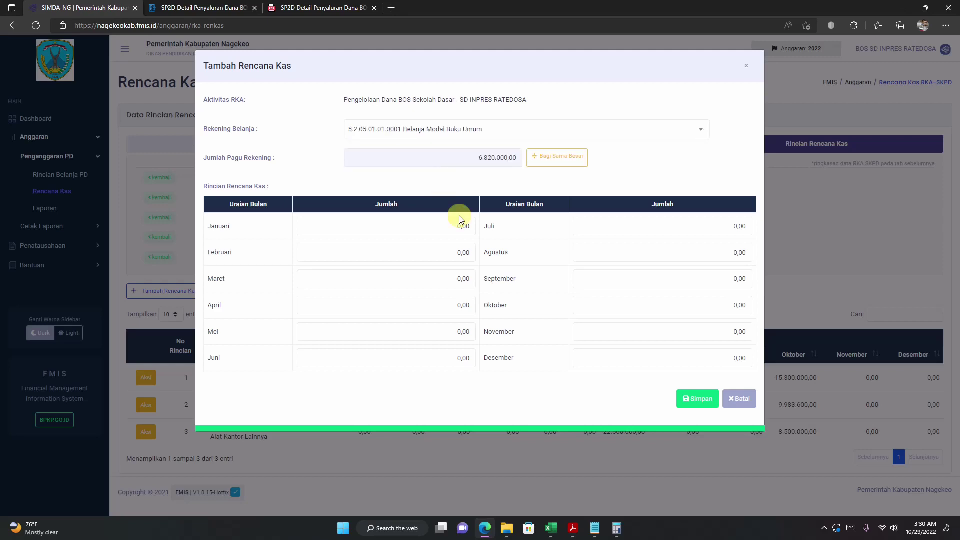
click(428, 227)
right_click(469, 223)
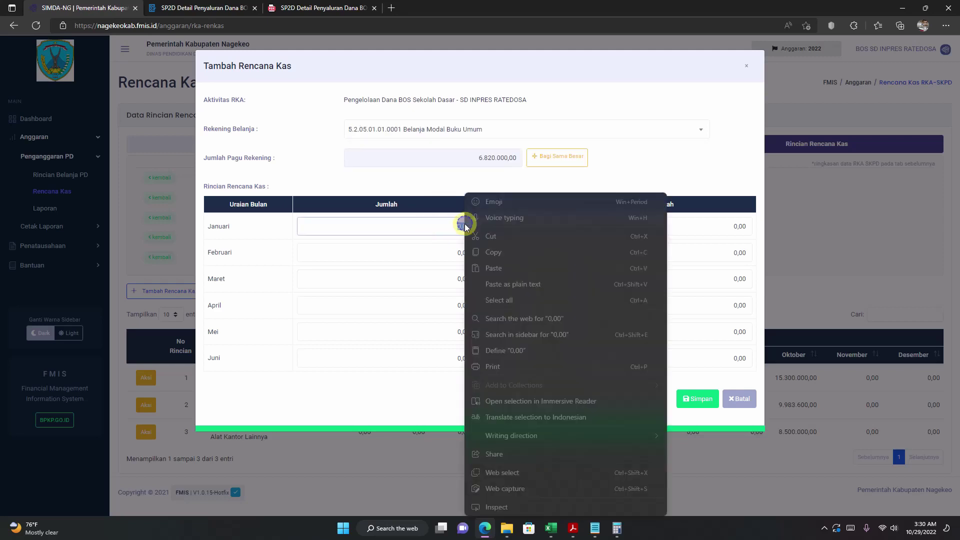
click(492, 268)
Step: Copy 300000 from RKAS cell AC157 and paste it as 300.000,00 into July
click(551, 528)
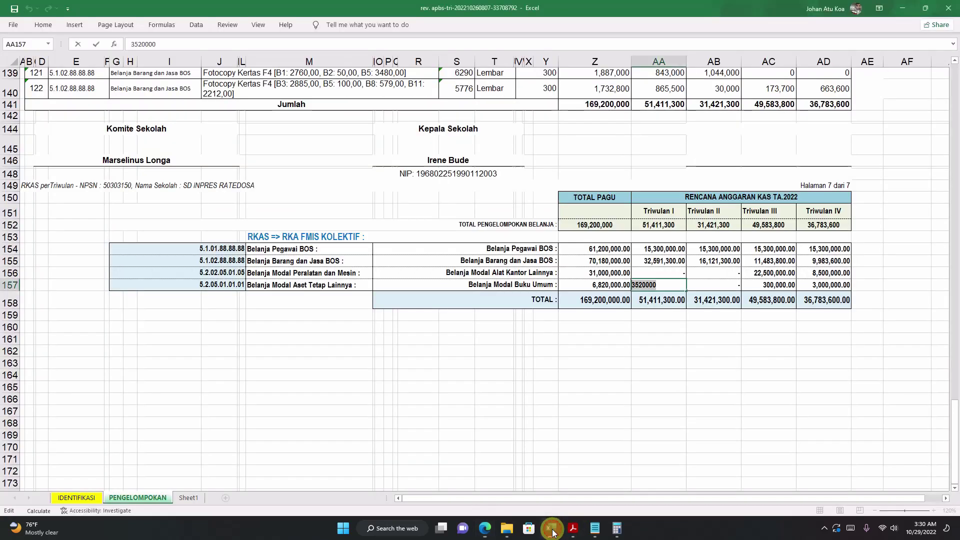
click(715, 285)
click(755, 286)
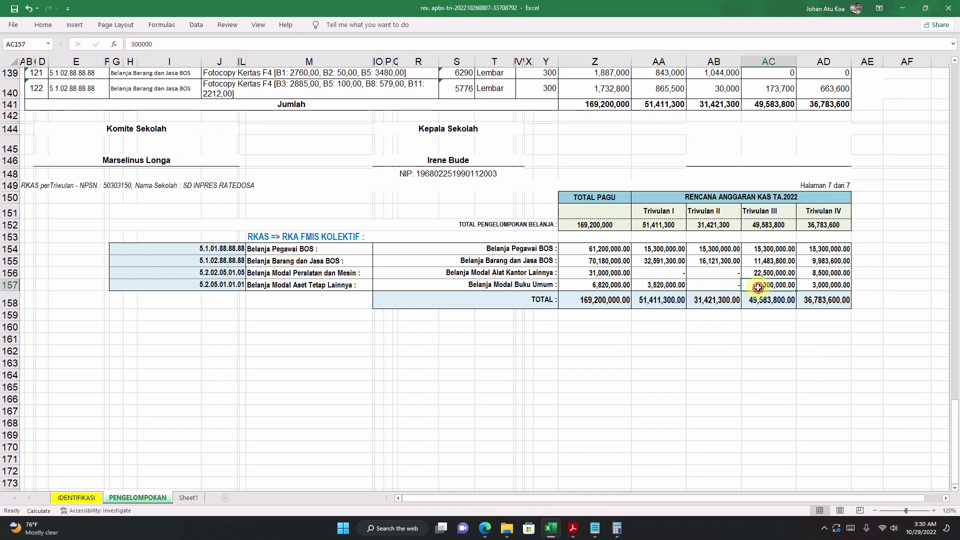
double_click(759, 286)
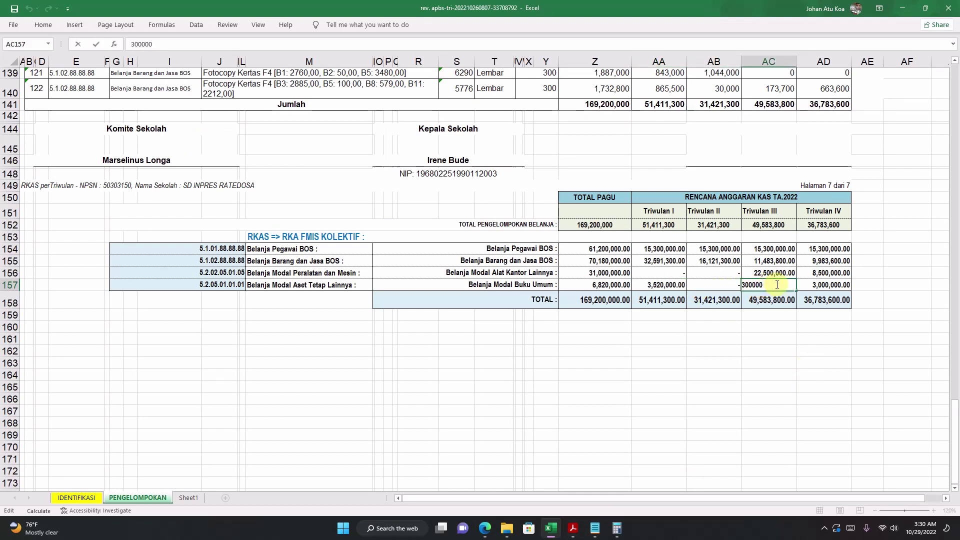
drag(778, 285, 722, 286)
right_click(748, 290)
click(775, 313)
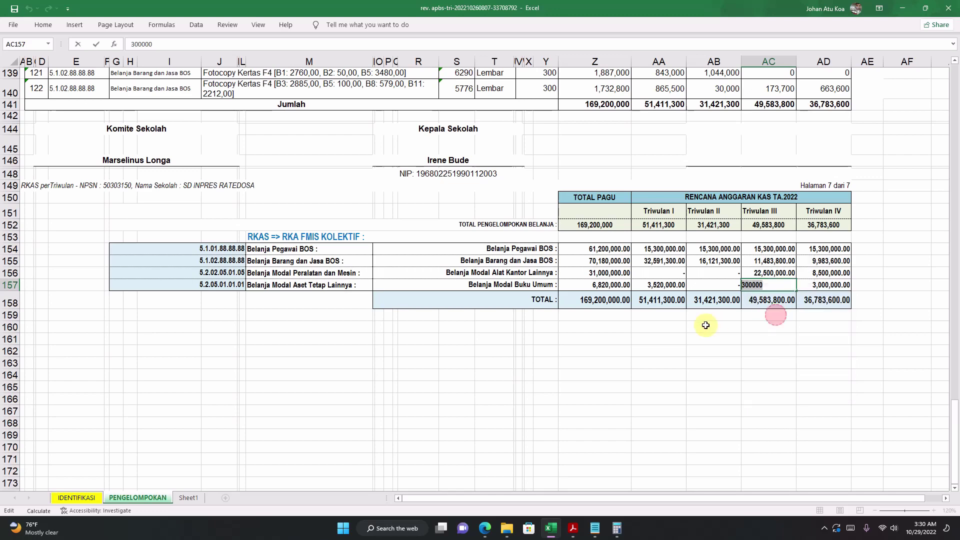
click(707, 326)
click(552, 530)
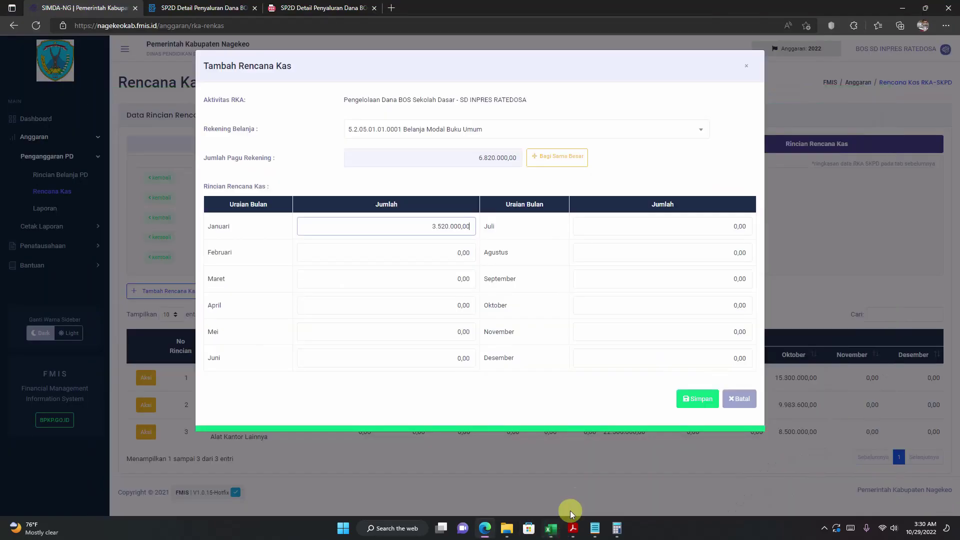
click(643, 227)
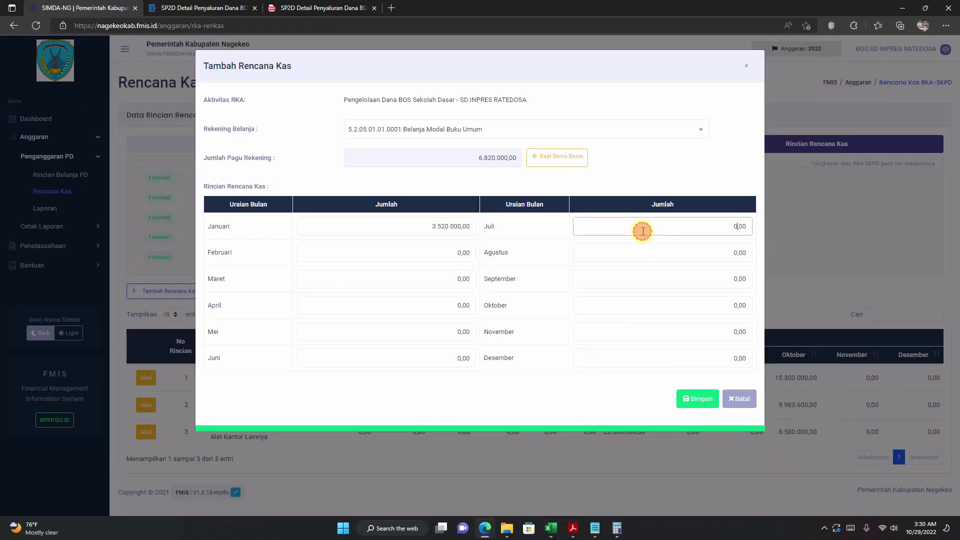
right_click(736, 226)
click(761, 283)
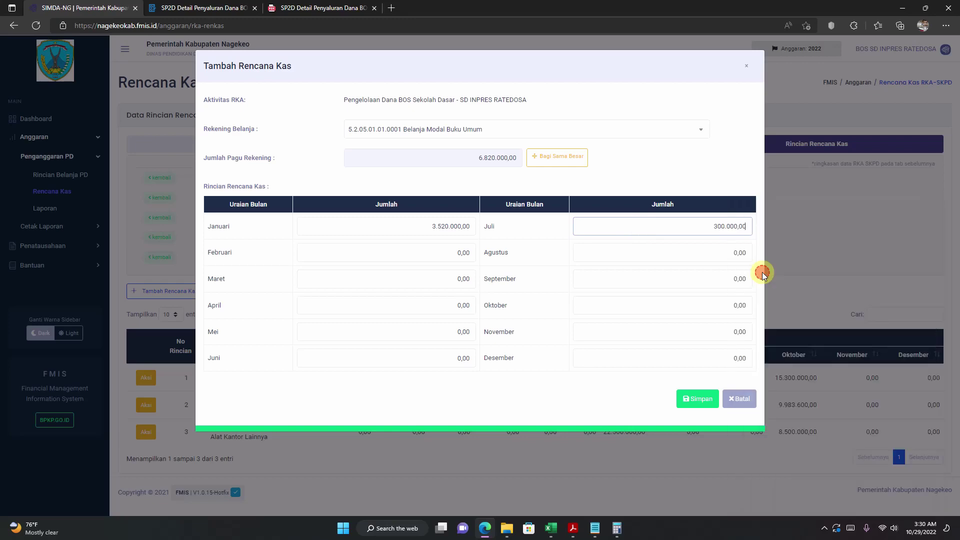
Step: Copy 3000000 from cell AD157, paste 3.000.000,00 into October, and save as row 4
click(550, 529)
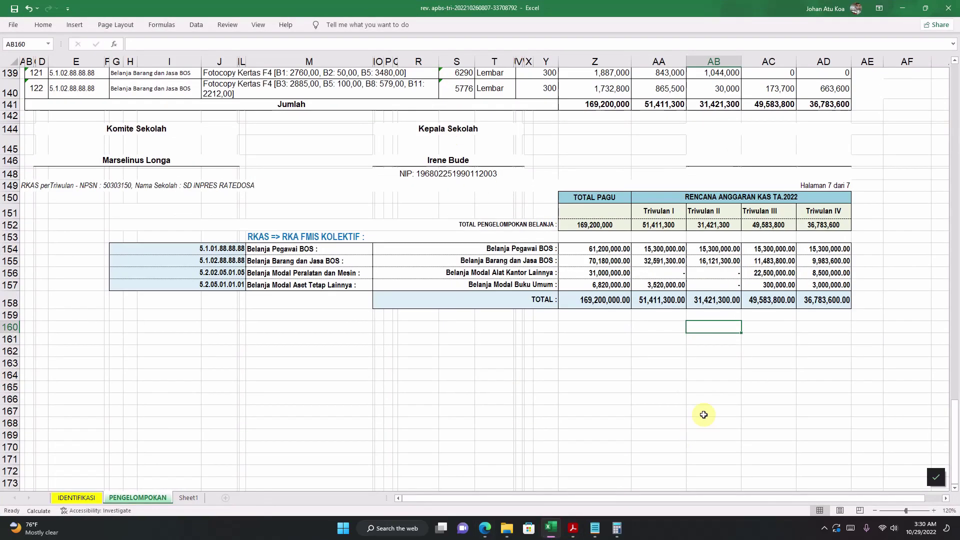
click(810, 285)
double_click(810, 285)
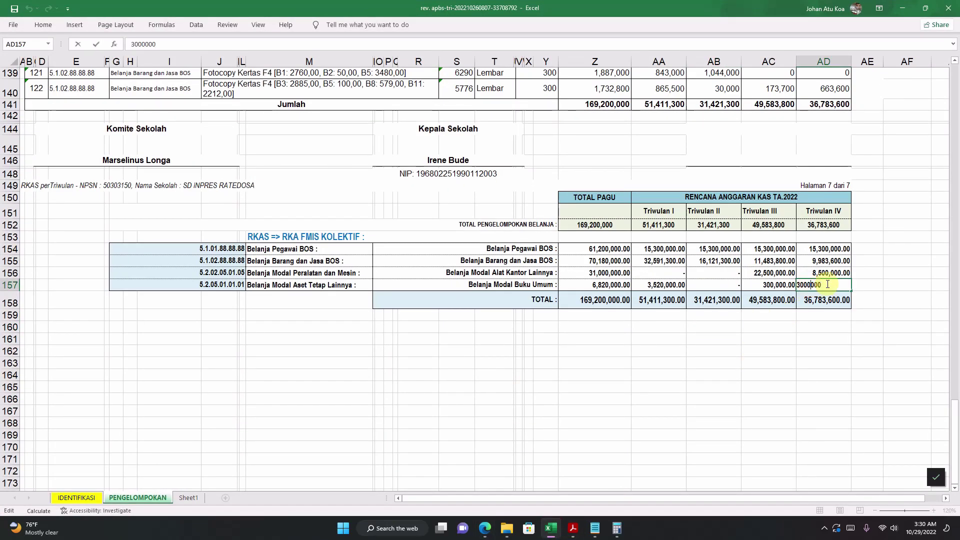
double_click(809, 285)
right_click(802, 286)
click(820, 306)
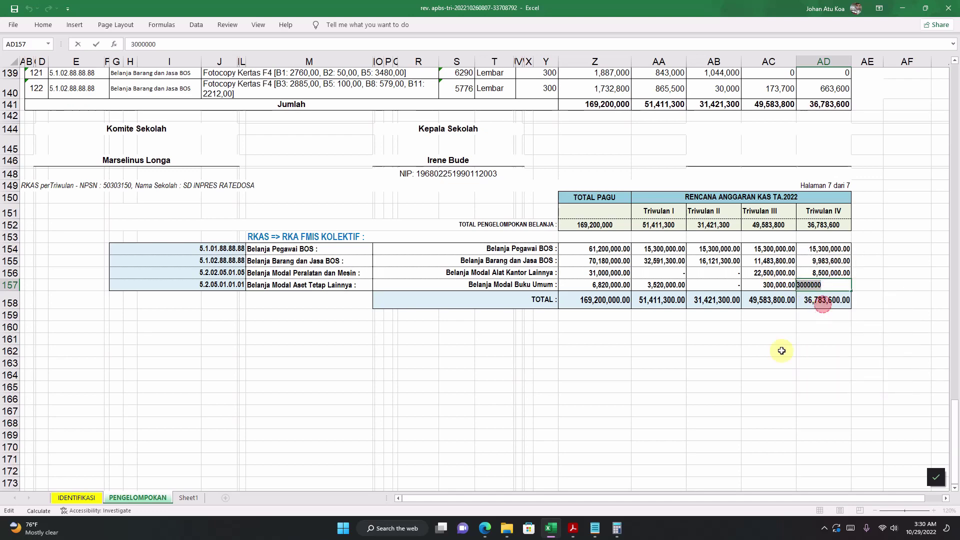
click(485, 529)
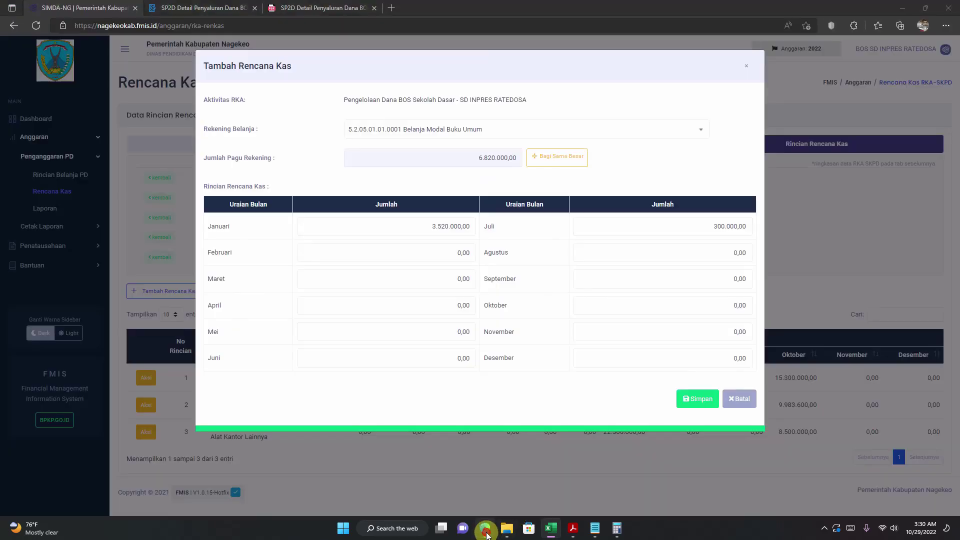
click(602, 304)
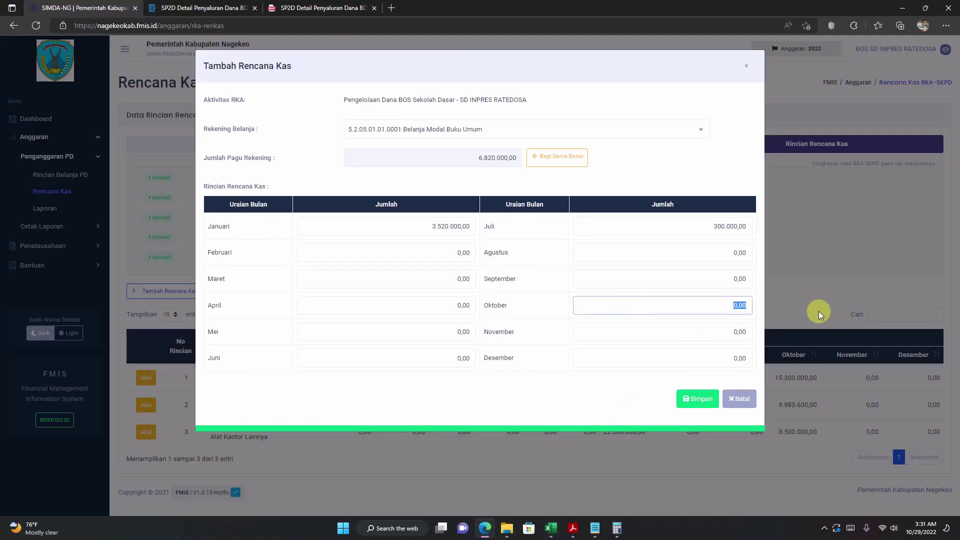
right_click(747, 305)
click(787, 260)
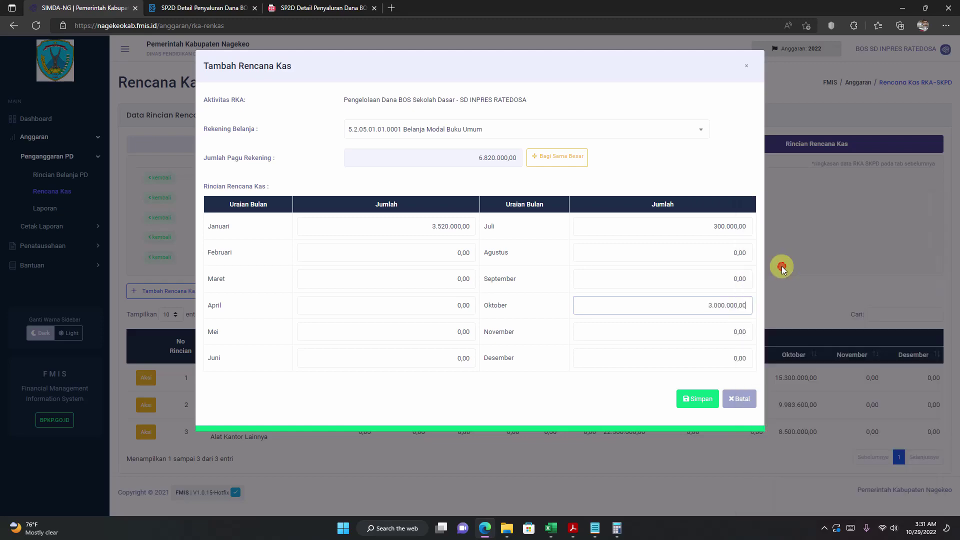
click(696, 399)
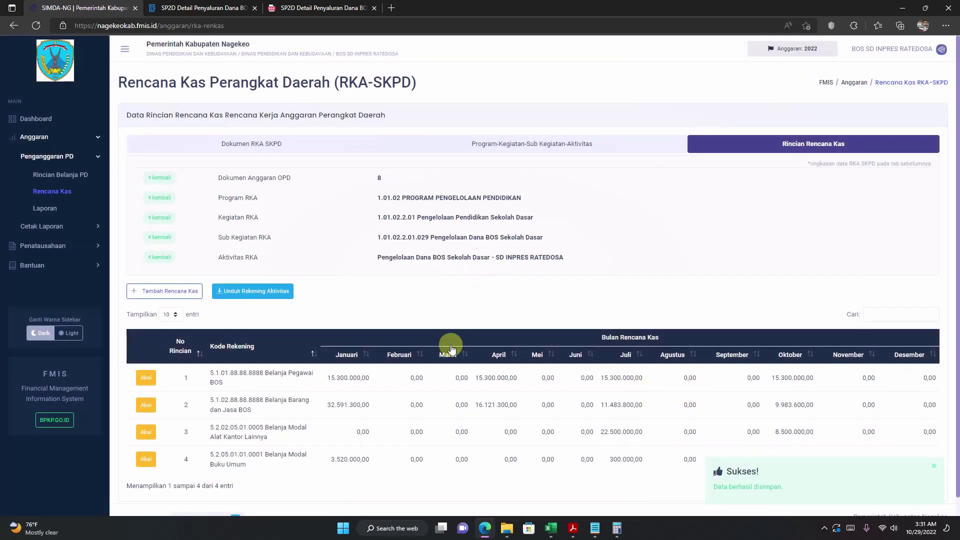